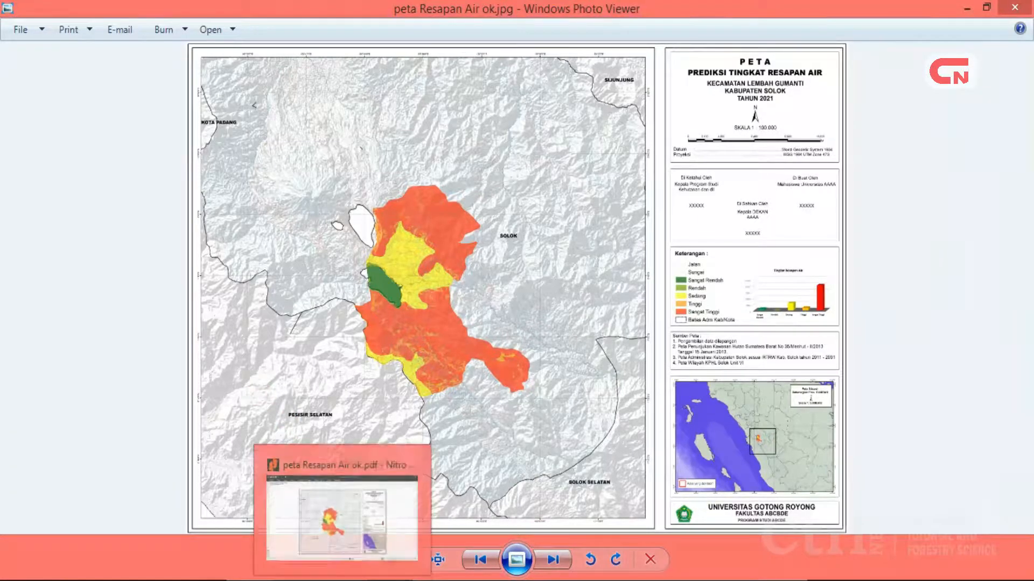
{"action": "left_click", "coordinate": [343, 580]}
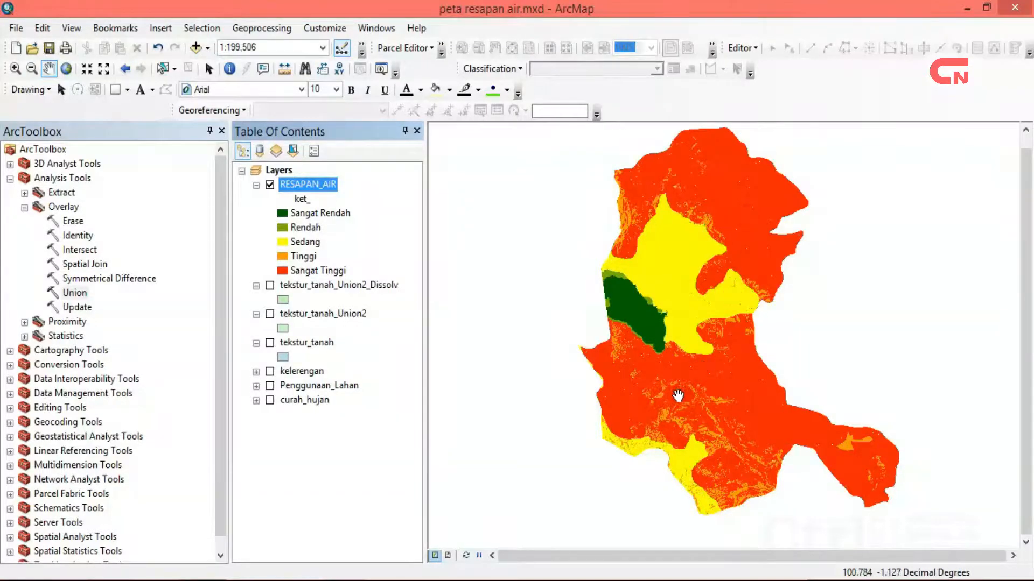
Set the Layers data frame's coordinate system to WGS 1984 UTM Zone 47S.
{"action": "left_click", "coordinate": [280, 170]}
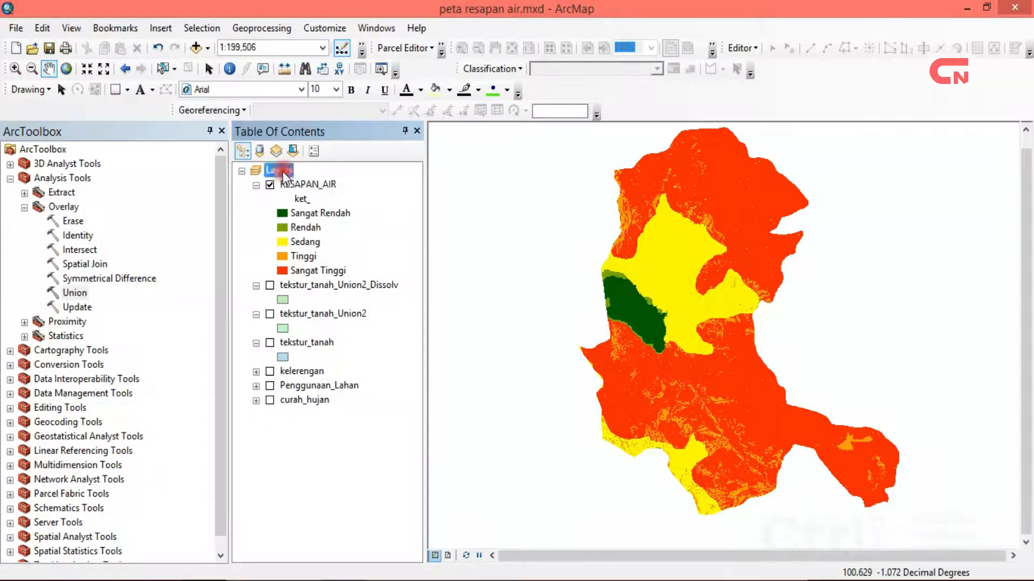
{"action": "right_click", "coordinate": [283, 172]}
{"action": "left_click", "coordinate": [356, 518]}
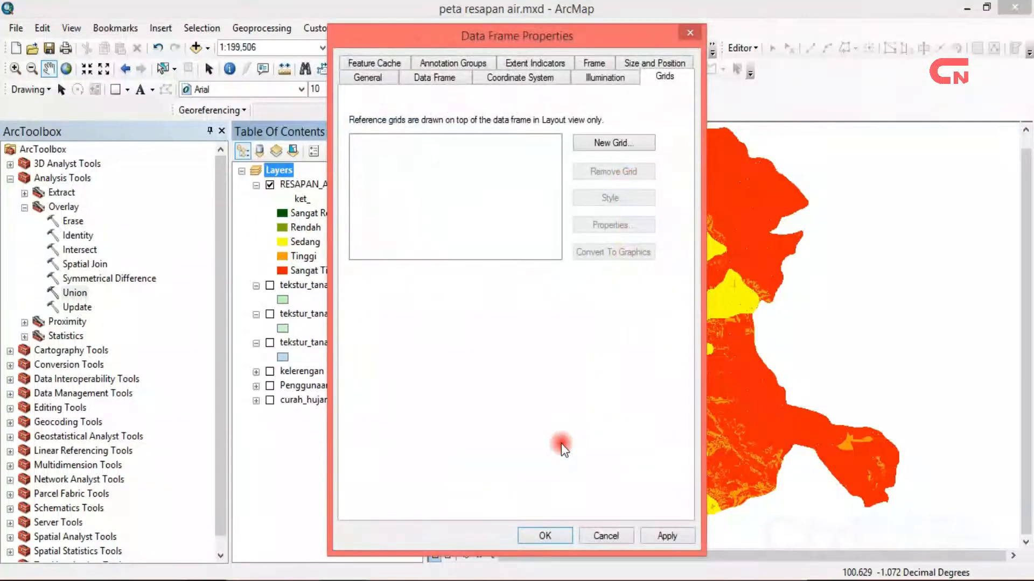
{"action": "left_click", "coordinate": [525, 73]}
{"action": "left_click_drag", "start_coordinate": [663, 222], "coordinate": [663, 240]}
{"action": "double_click", "coordinate": [451, 231]}
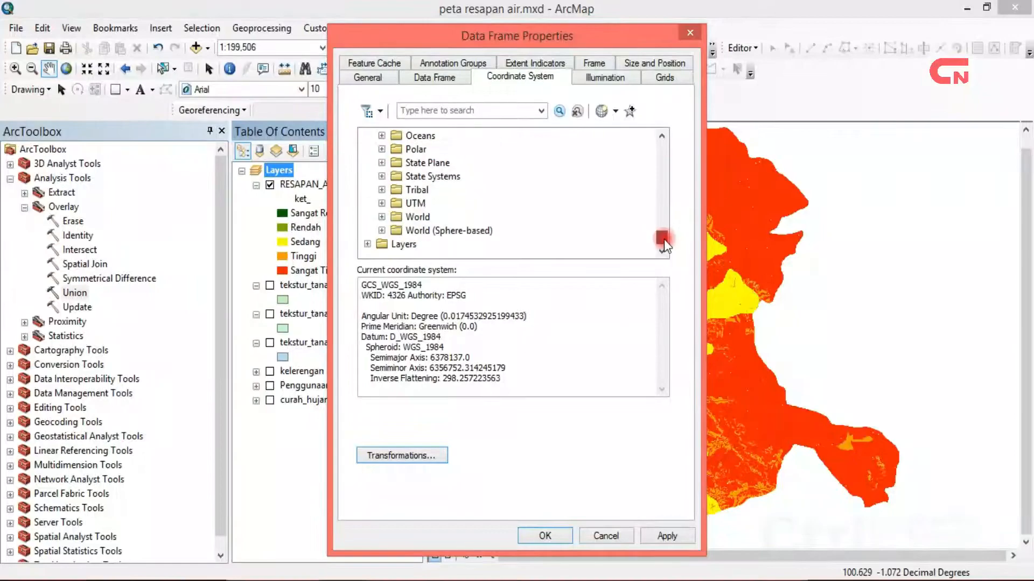
{"action": "double_click", "coordinate": [418, 203]}
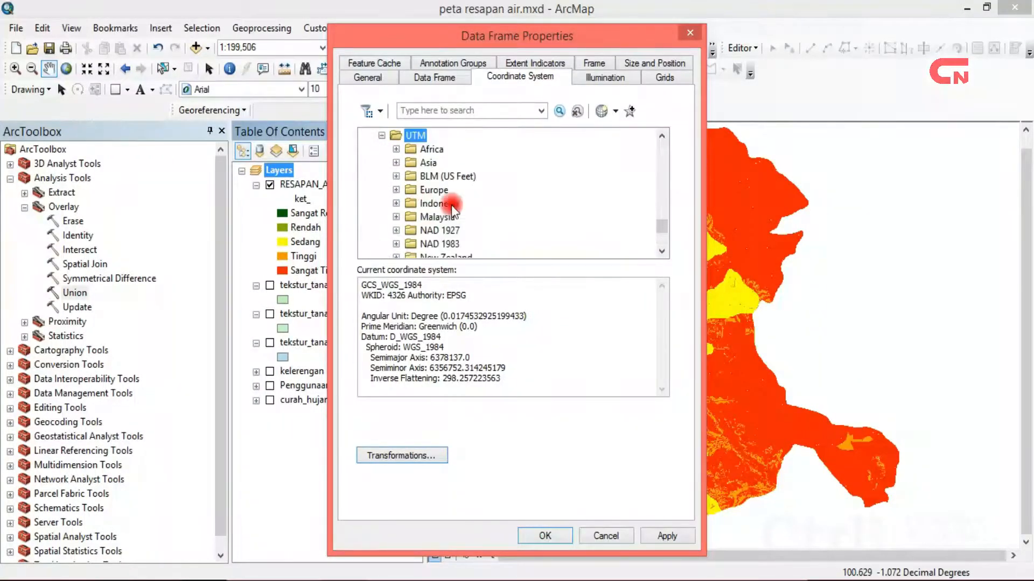
{"action": "left_click_drag", "start_coordinate": [665, 221], "coordinate": [662, 238]}
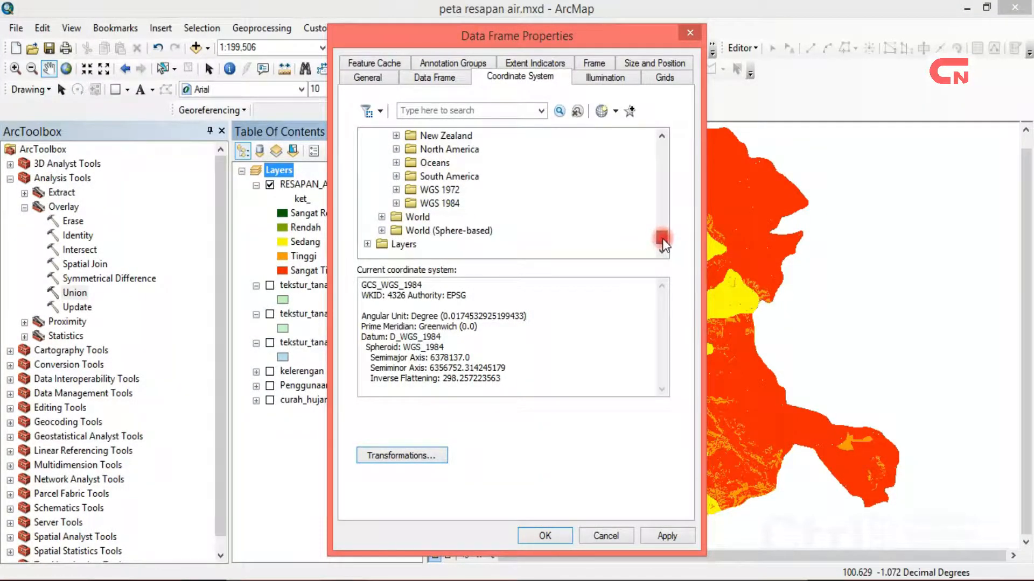
{"action": "double_click", "coordinate": [452, 203]}
{"action": "left_click", "coordinate": [489, 230]}
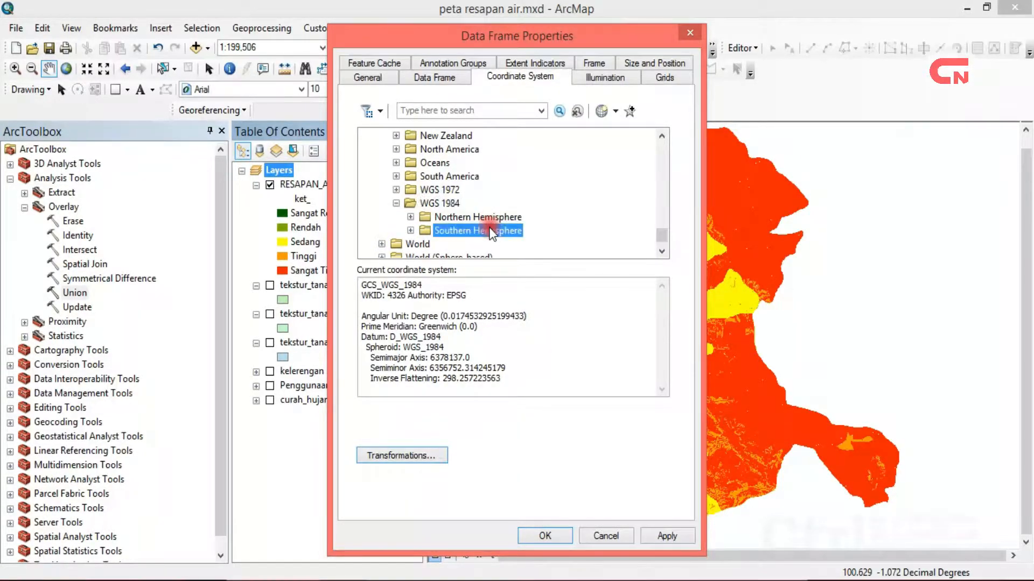
{"action": "double_click", "coordinate": [489, 228]}
{"action": "left_click_drag", "start_coordinate": [663, 204], "coordinate": [660, 230]}
{"action": "left_click", "coordinate": [565, 203]}
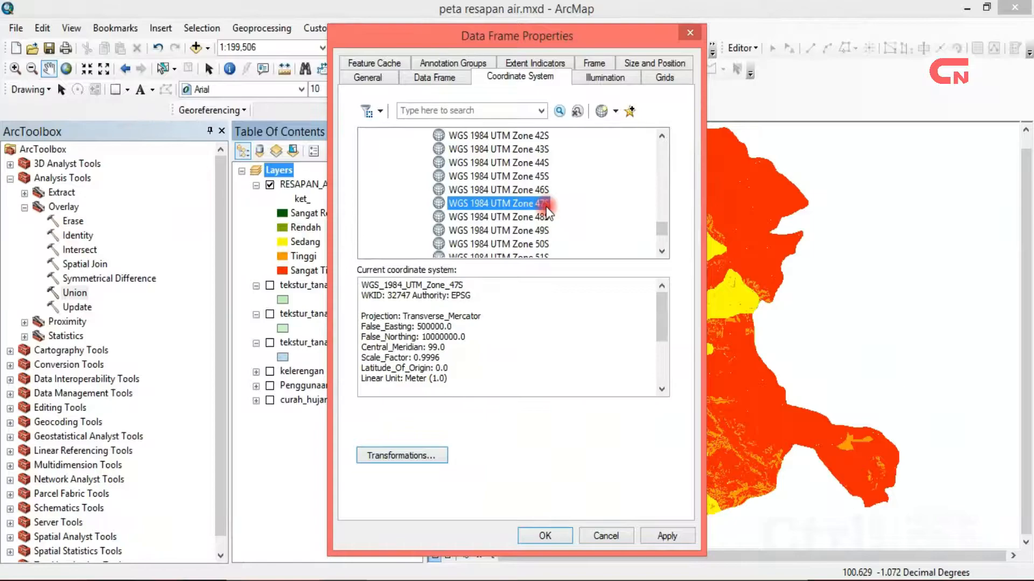
{"action": "left_click", "coordinate": [547, 535]}
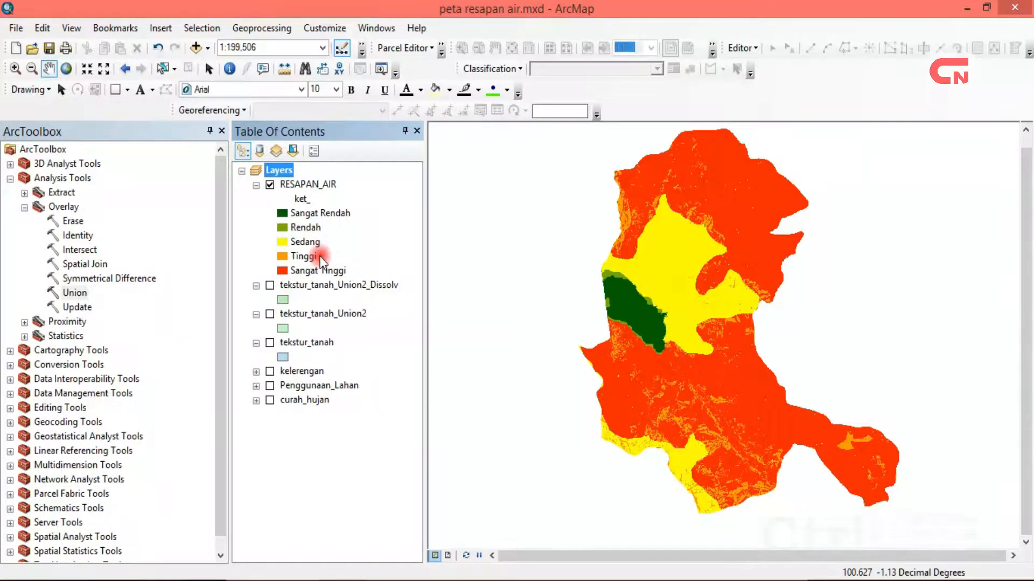
Open the RESAPAN_AIR attribute table and add a field named Luas of type Double.
{"action": "left_click", "coordinate": [312, 185]}
{"action": "right_click", "coordinate": [313, 186]}
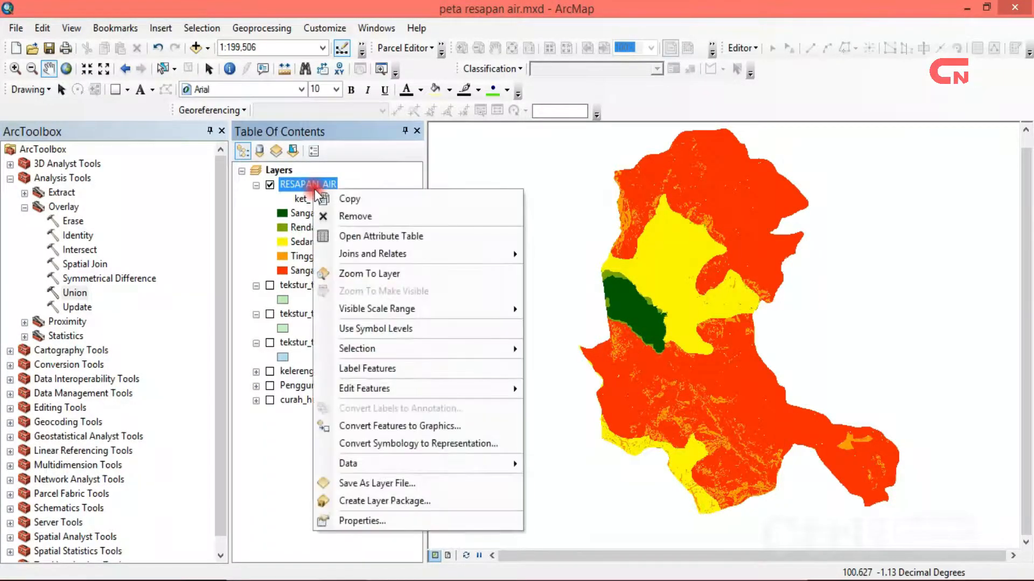
{"action": "left_click", "coordinate": [380, 236]}
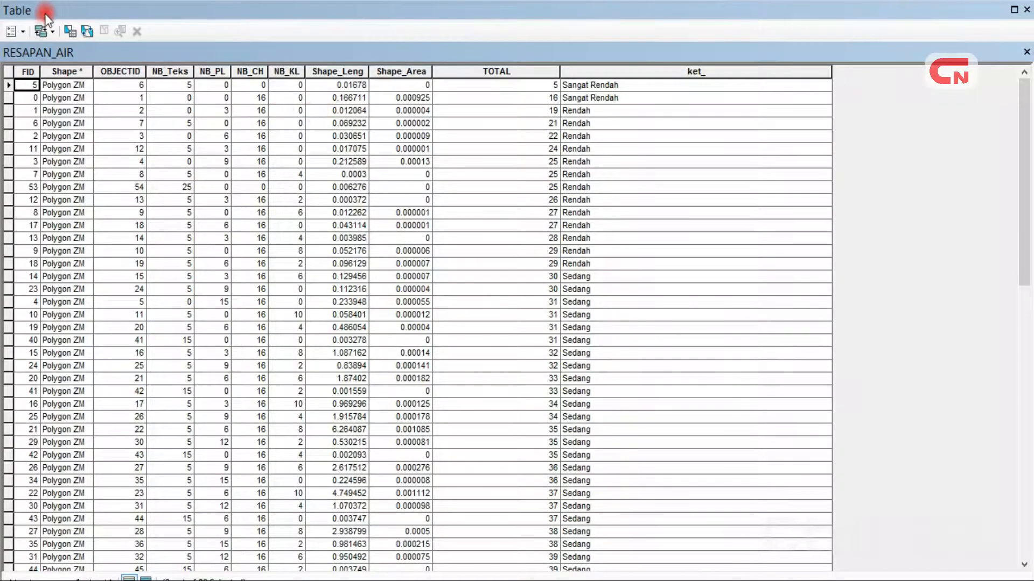
{"action": "left_click", "coordinate": [24, 30]}
{"action": "left_click", "coordinate": [66, 141]}
{"action": "type", "text": "Luas"}
{"action": "left_click", "coordinate": [554, 241]}
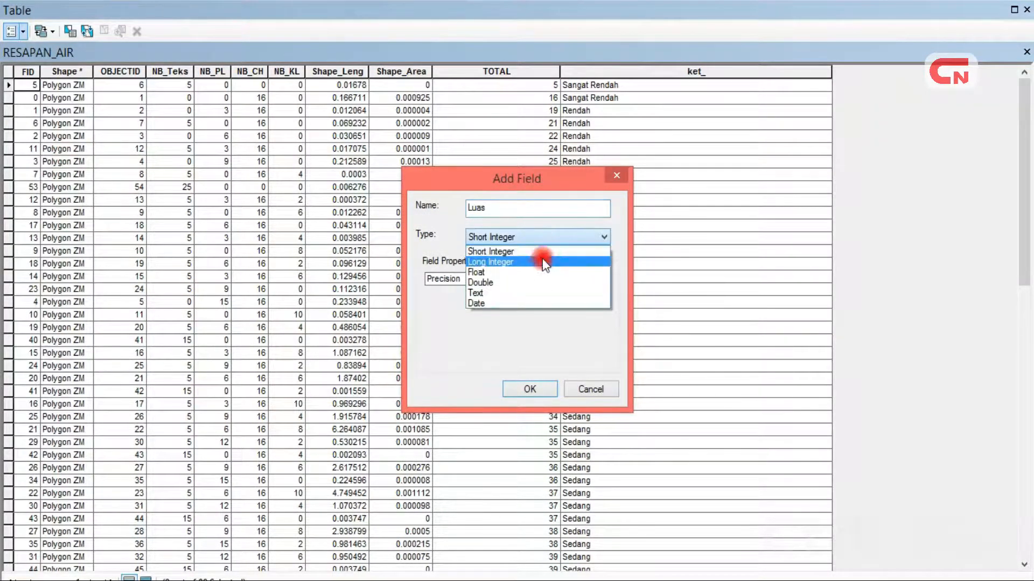
{"action": "left_click", "coordinate": [532, 288]}
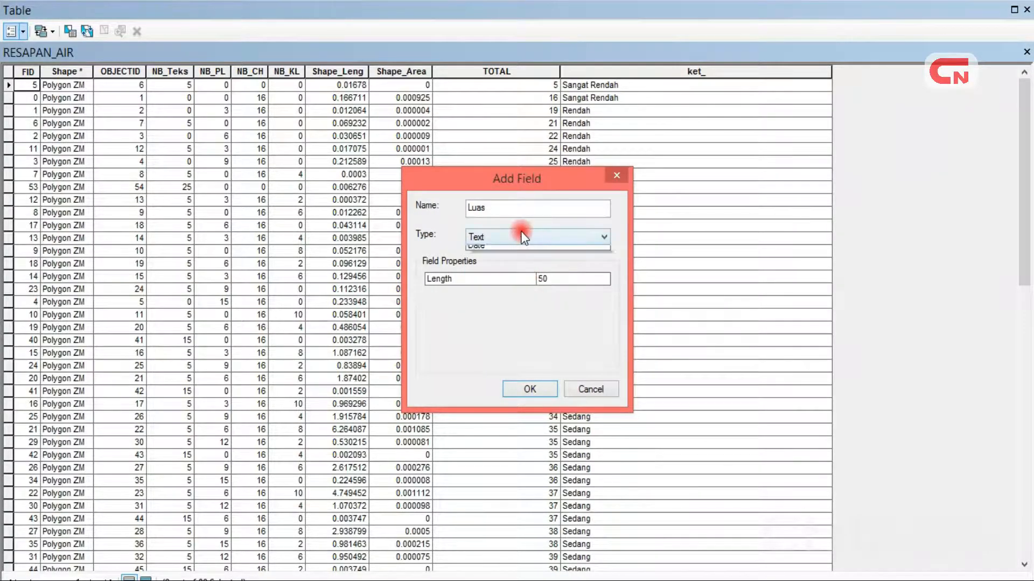
{"action": "left_click", "coordinate": [521, 235]}
{"action": "left_click", "coordinate": [495, 283]}
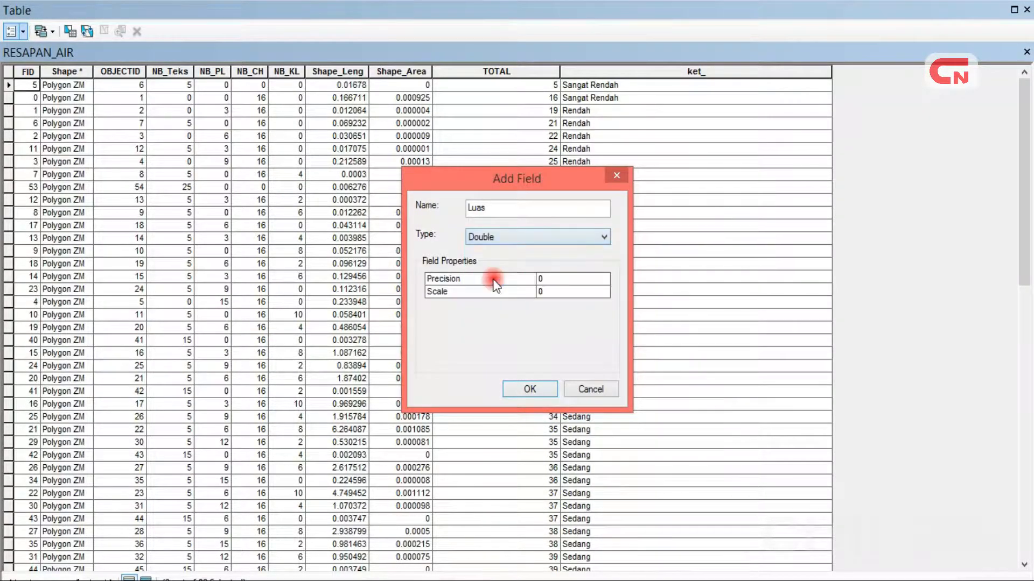
{"action": "left_click", "coordinate": [522, 390]}
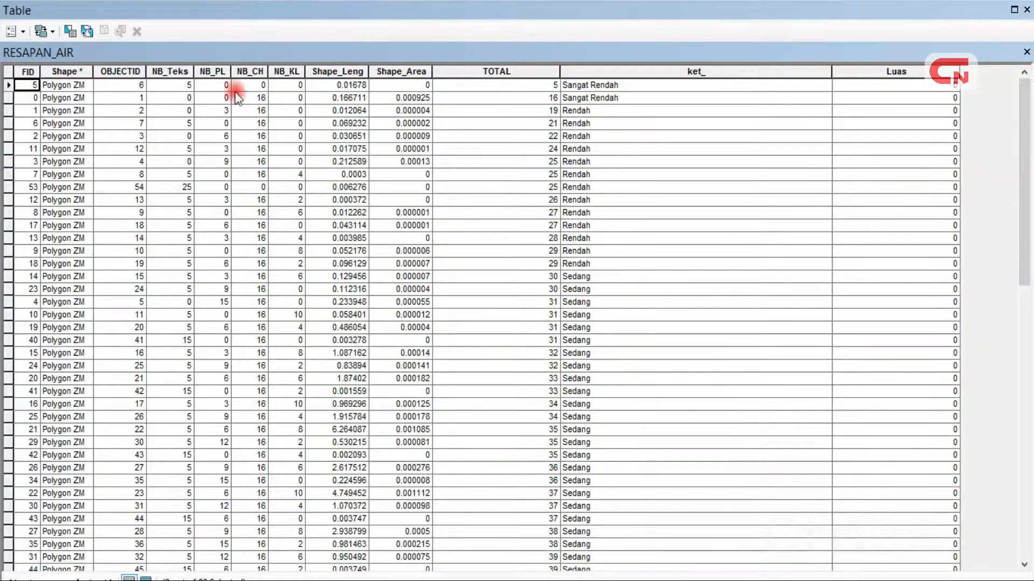
Calculate each polygon's area in hectares into the Luas field, using the data frame's WGS 1984 UTM Zone 47S coordinate system.
{"action": "right_click", "coordinate": [916, 69]}
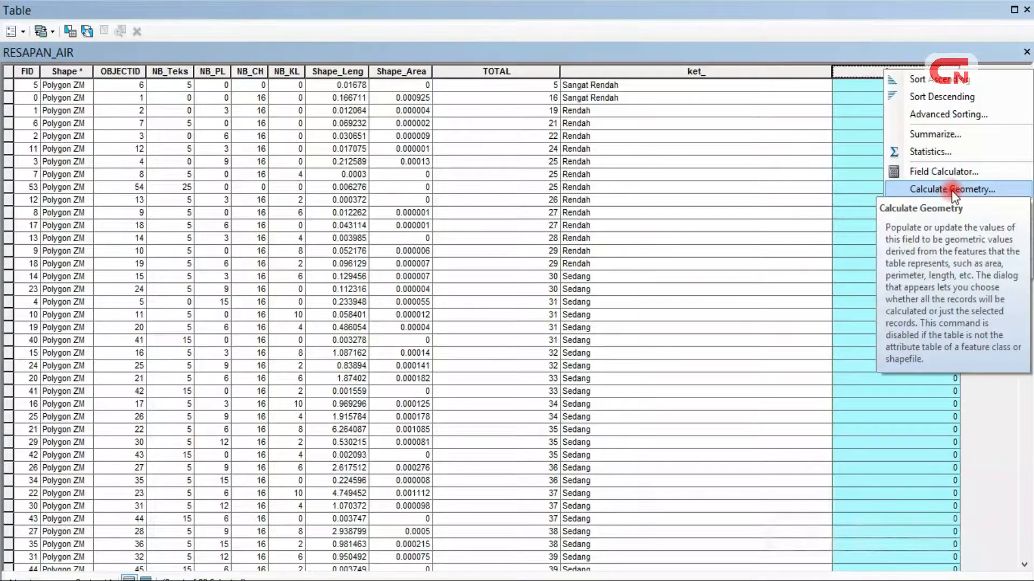
{"action": "left_click", "coordinate": [960, 189]}
{"action": "left_click", "coordinate": [467, 334]}
{"action": "left_click", "coordinate": [470, 338]}
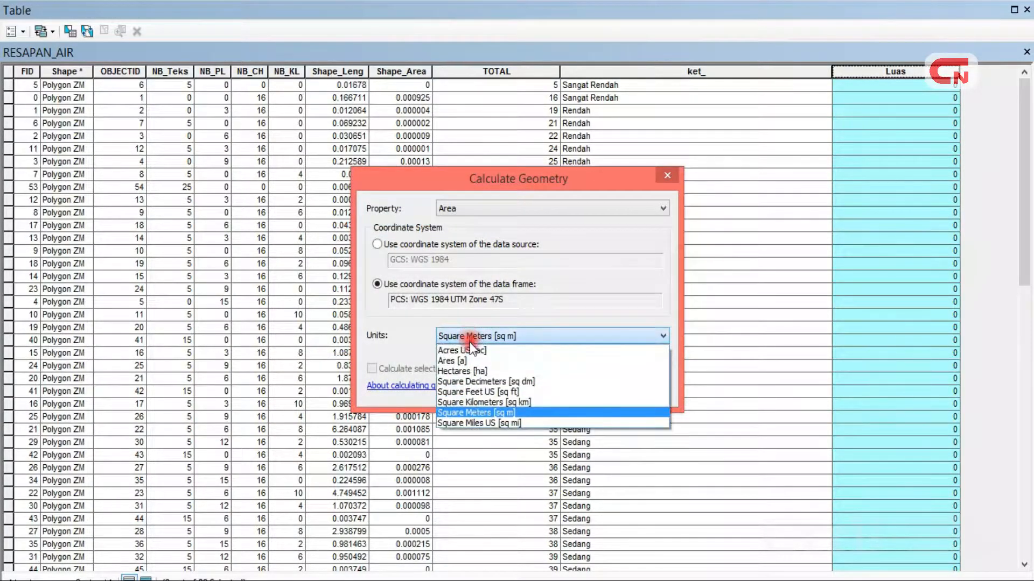
{"action": "left_click", "coordinate": [471, 371]}
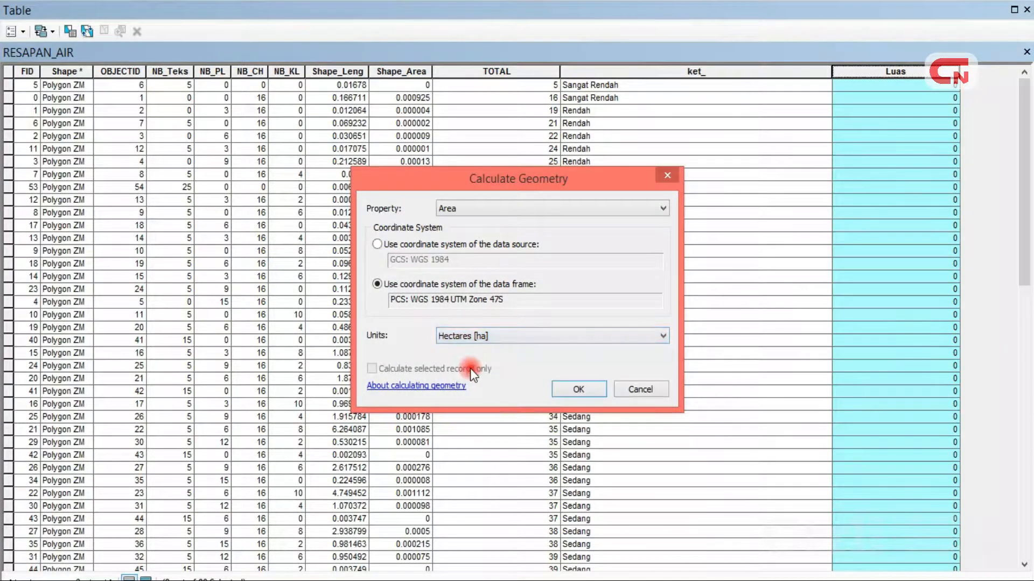
{"action": "left_click", "coordinate": [567, 395]}
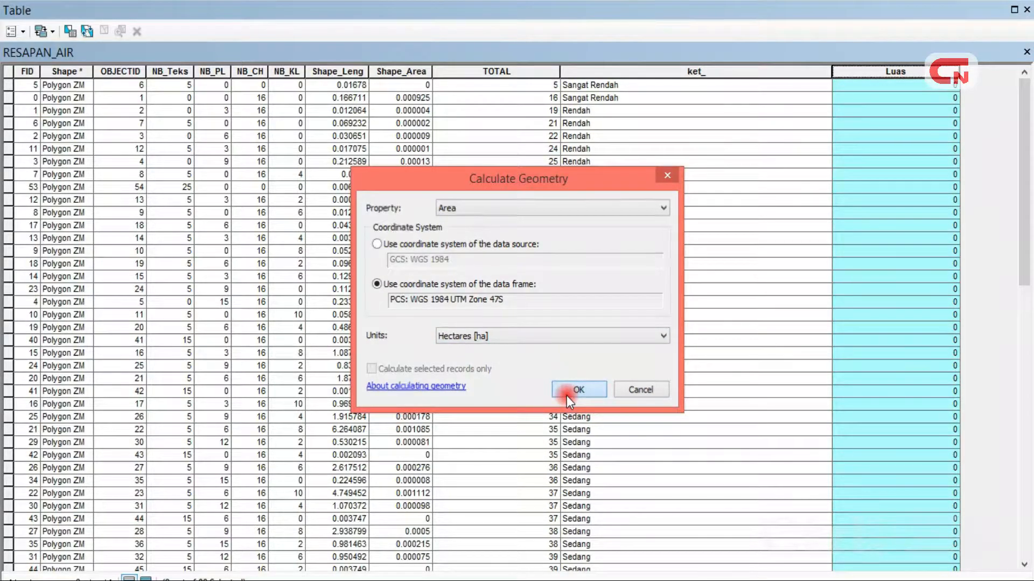
{"action": "left_click", "coordinate": [488, 331]}
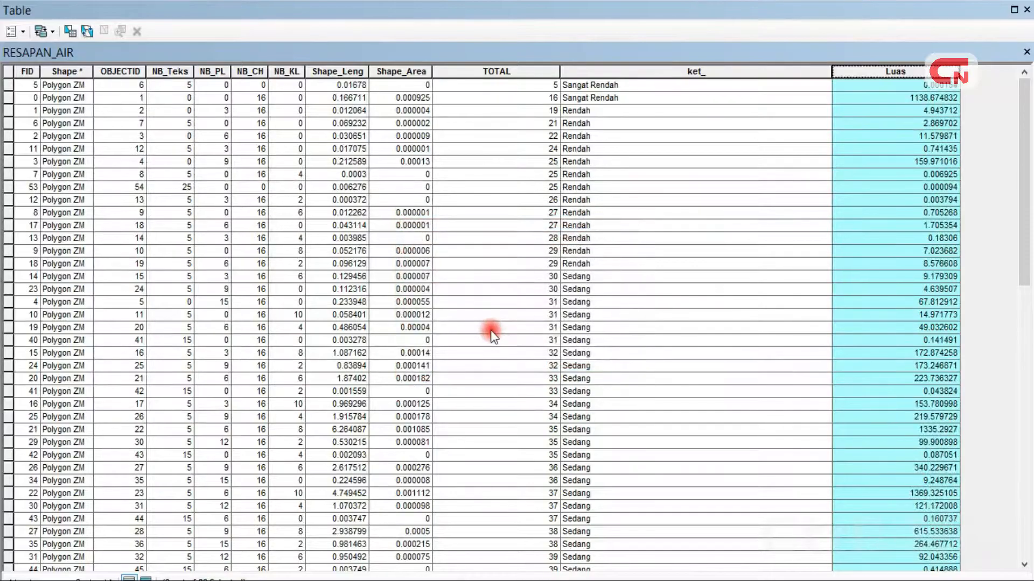
{"action": "left_click", "coordinate": [715, 211]}
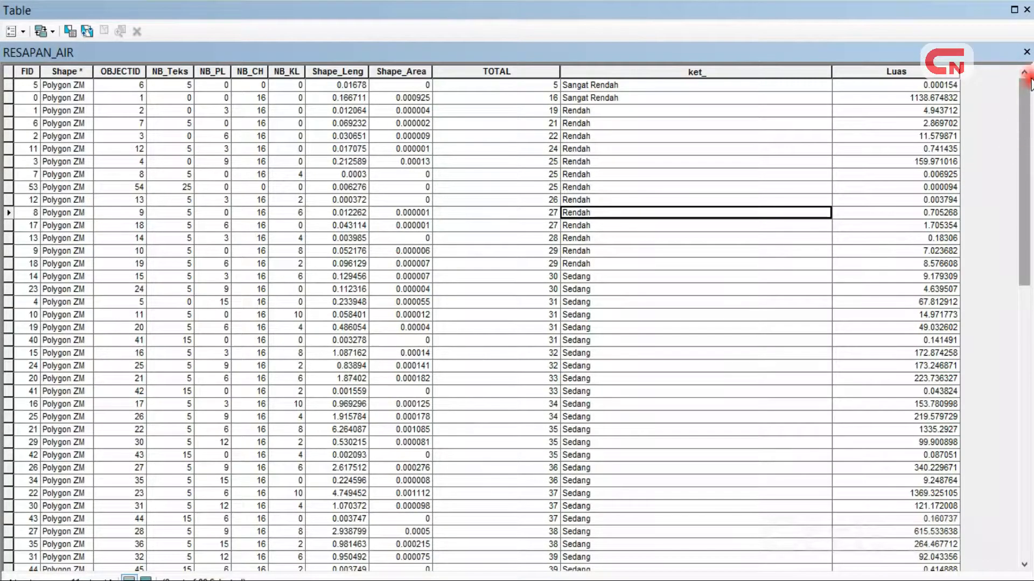
Close the attribute table and save the map document.
{"action": "left_click", "coordinate": [1026, 52]}
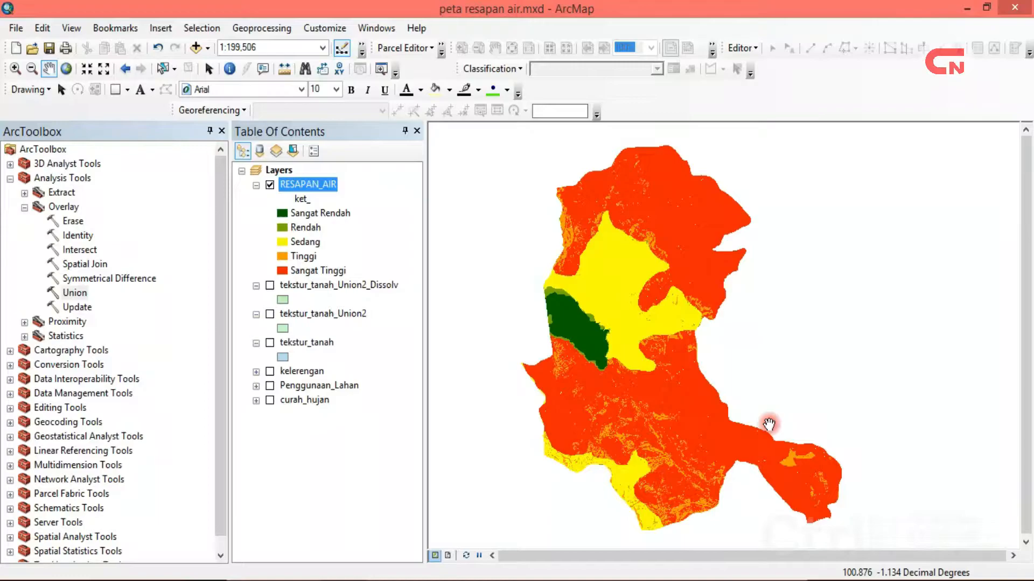
{"action": "left_click", "coordinate": [44, 49]}
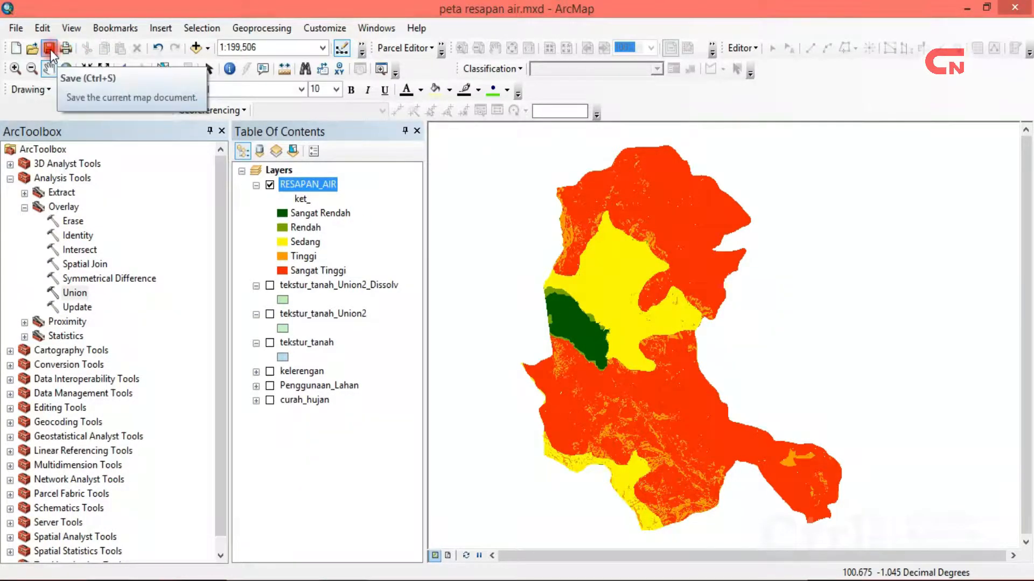
{"action": "left_click", "coordinate": [50, 49]}
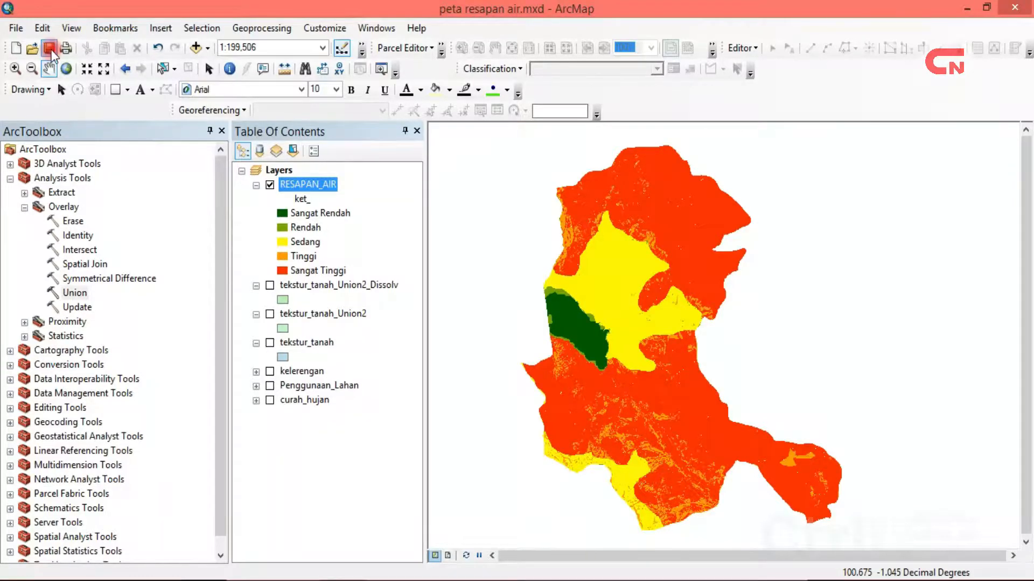
Reopen the RESAPAN_AIR attribute table and select the records where "ket_" = 'Sangat Rendah'.
{"action": "left_click", "coordinate": [310, 183]}
{"action": "right_click", "coordinate": [309, 183]}
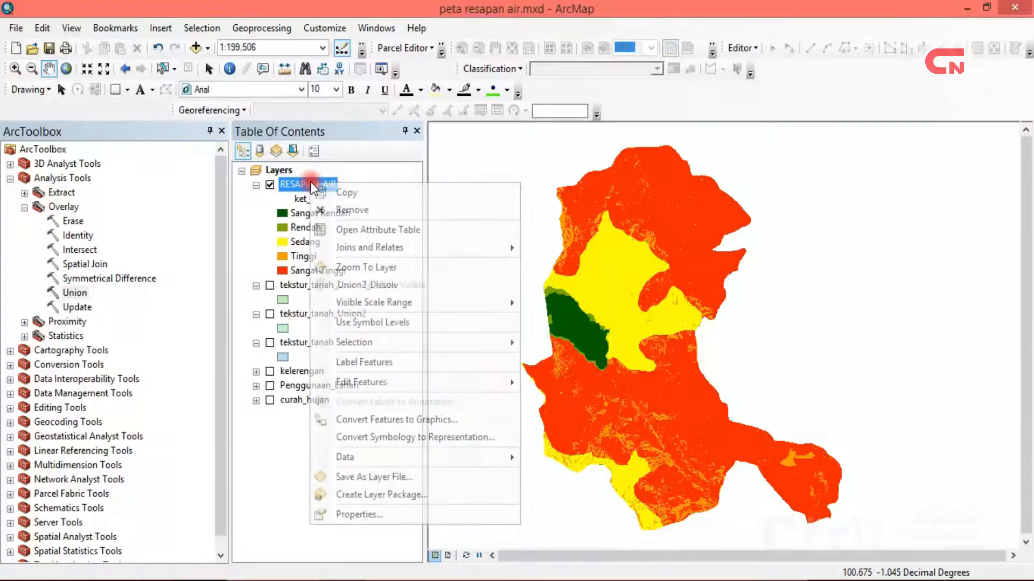
{"action": "left_click", "coordinate": [364, 228]}
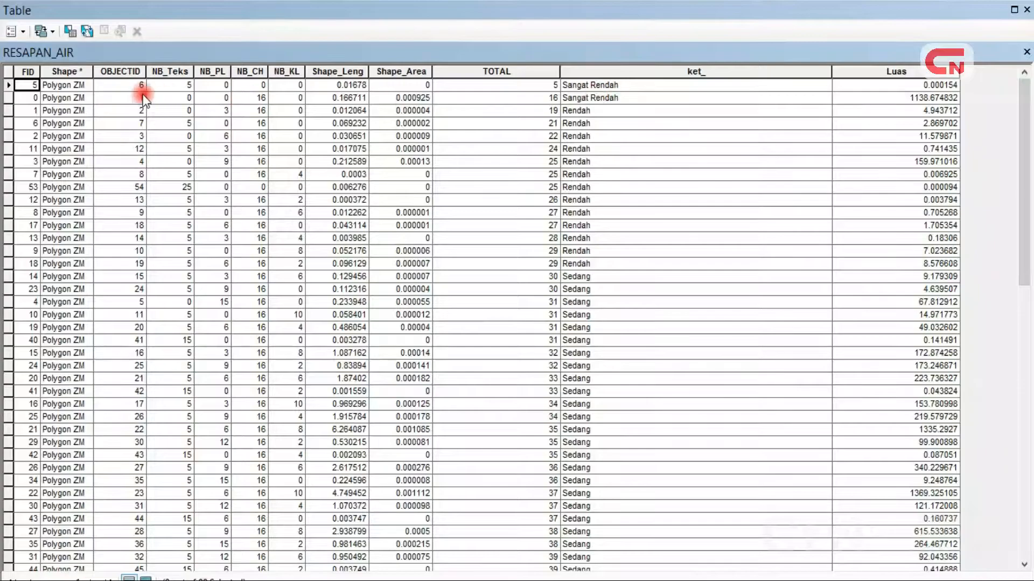
{"action": "left_click", "coordinate": [70, 31]}
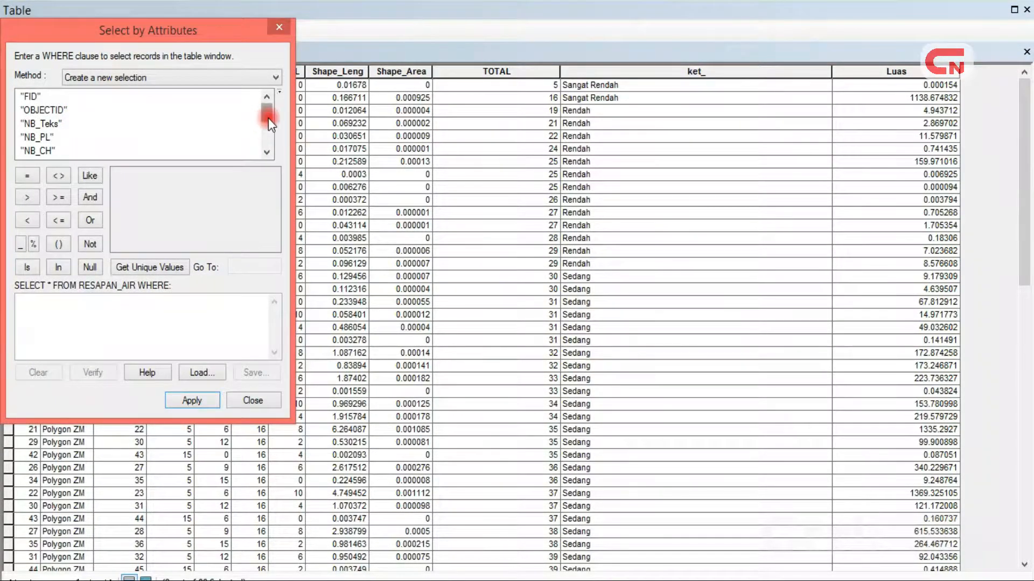
{"action": "left_click_drag", "start_coordinate": [268, 118], "coordinate": [268, 167]}
{"action": "double_click", "coordinate": [33, 138]}
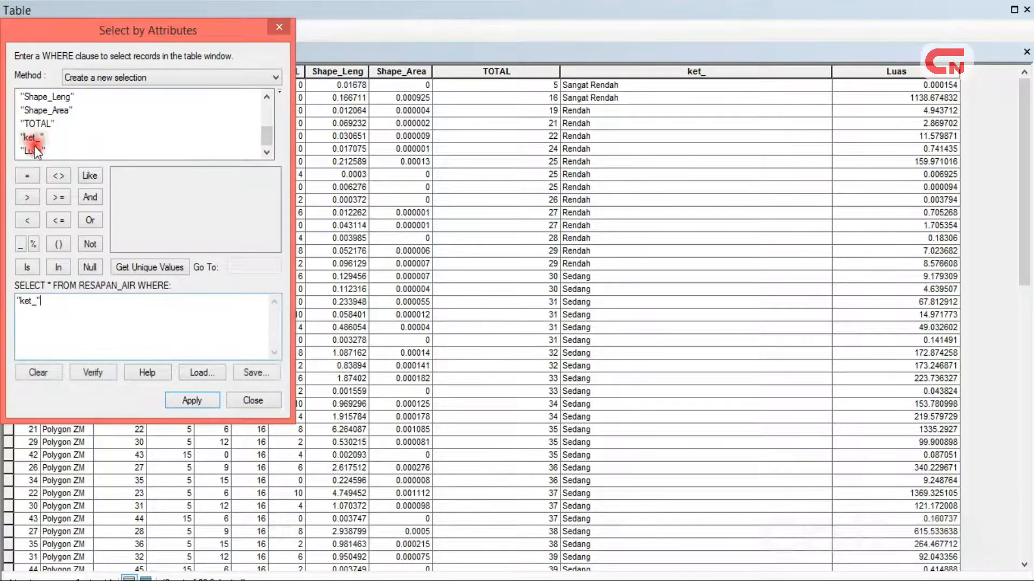
{"action": "left_click", "coordinate": [28, 175]}
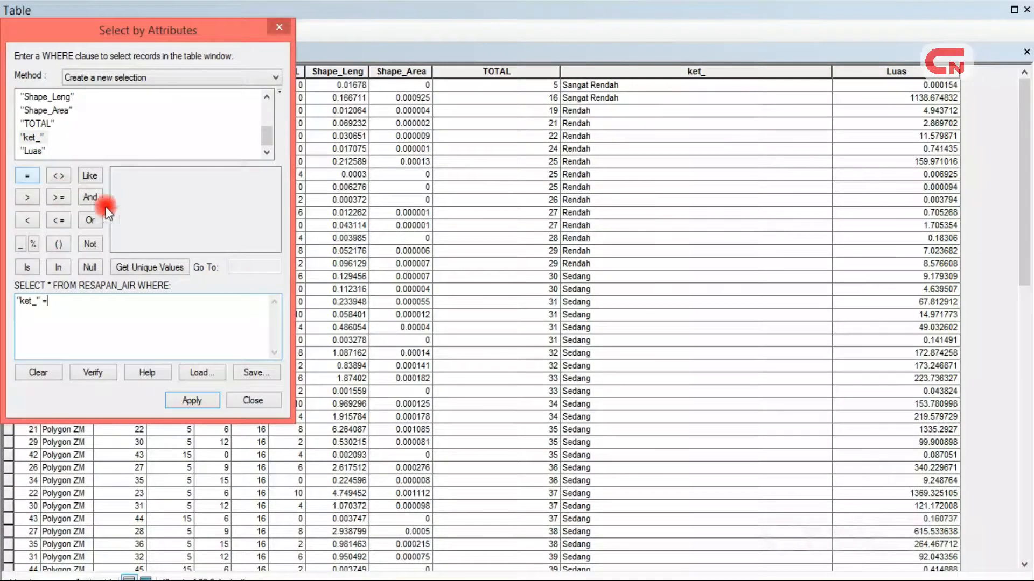
{"action": "left_click", "coordinate": [162, 267]}
{"action": "double_click", "coordinate": [121, 174]}
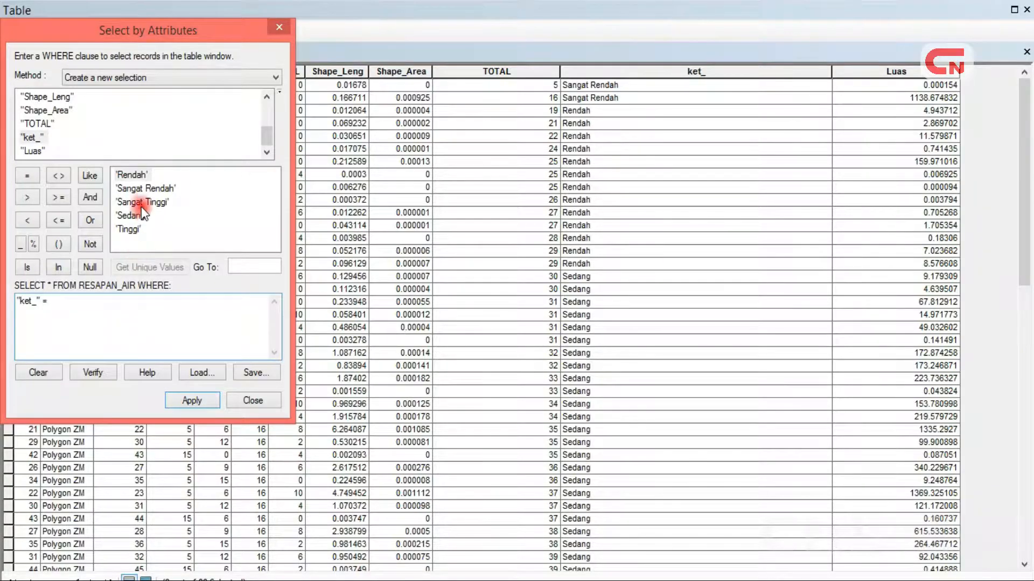
{"action": "double_click", "coordinate": [144, 189]}
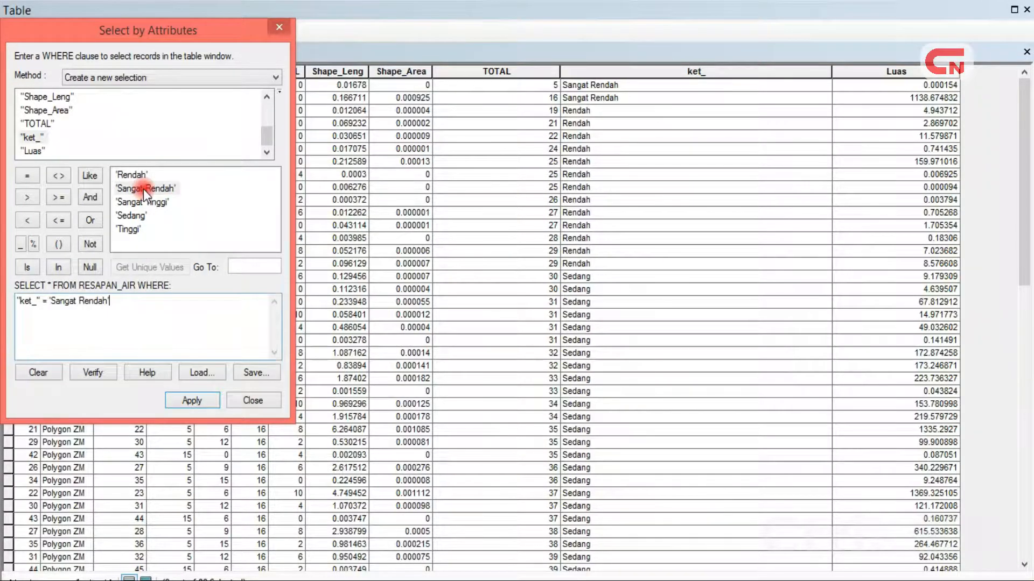
{"action": "left_click", "coordinate": [187, 401]}
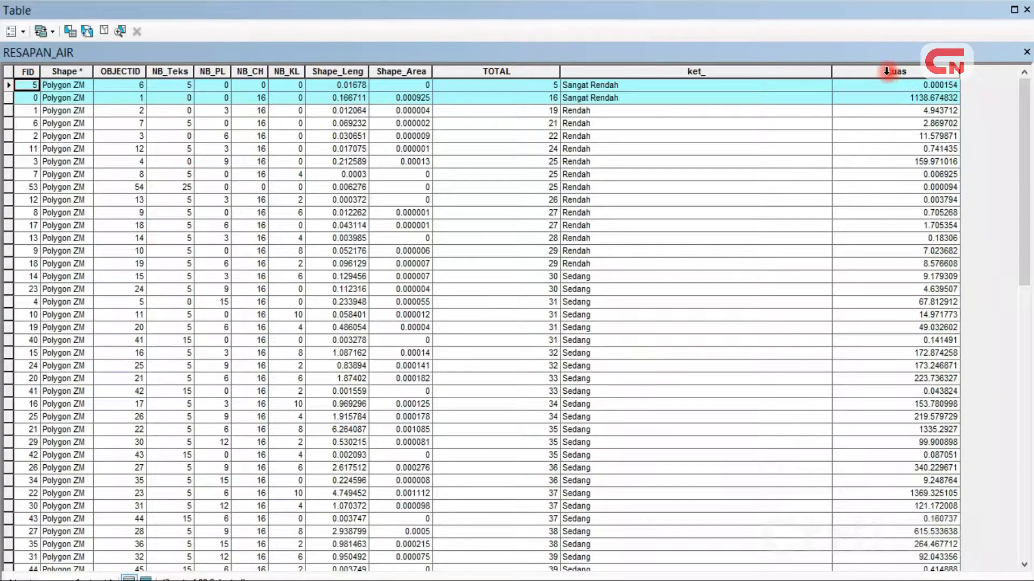
Check the statistics of the Luas field for the selected Sangat Rendah records, then close them.
{"action": "left_click", "coordinate": [887, 71]}
{"action": "right_click", "coordinate": [887, 72]}
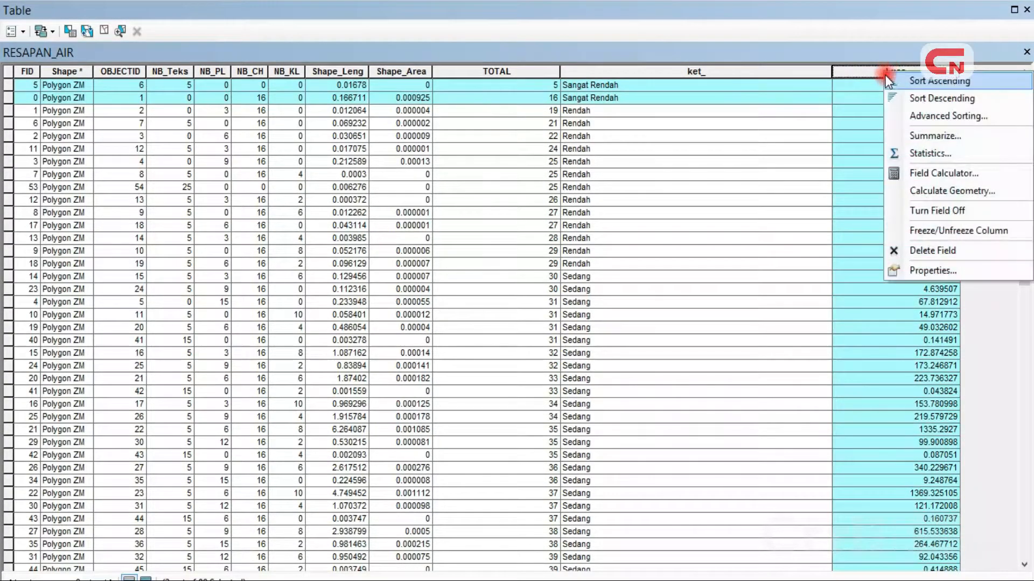
{"action": "left_click", "coordinate": [926, 154]}
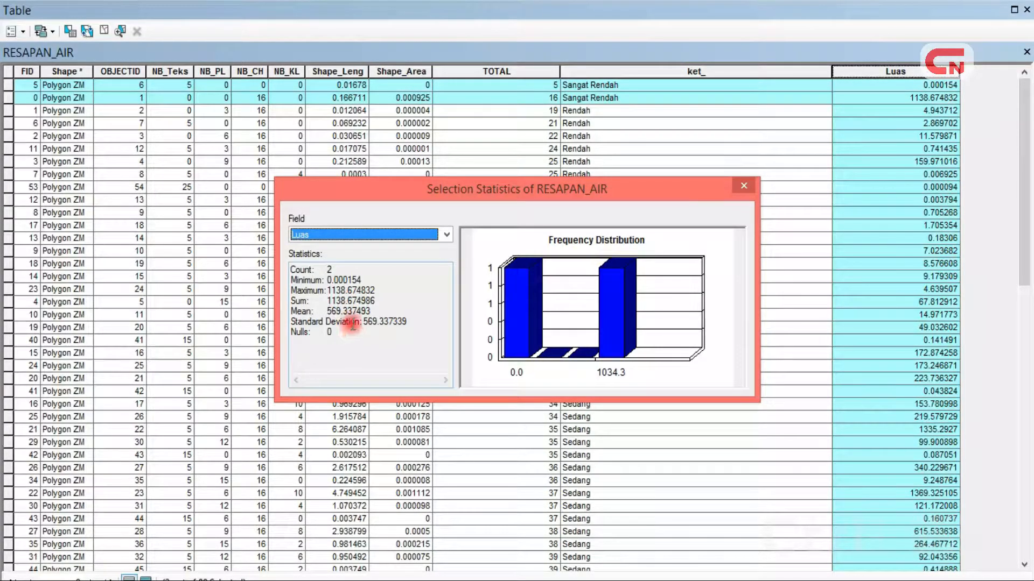
{"action": "left_click", "coordinate": [744, 186]}
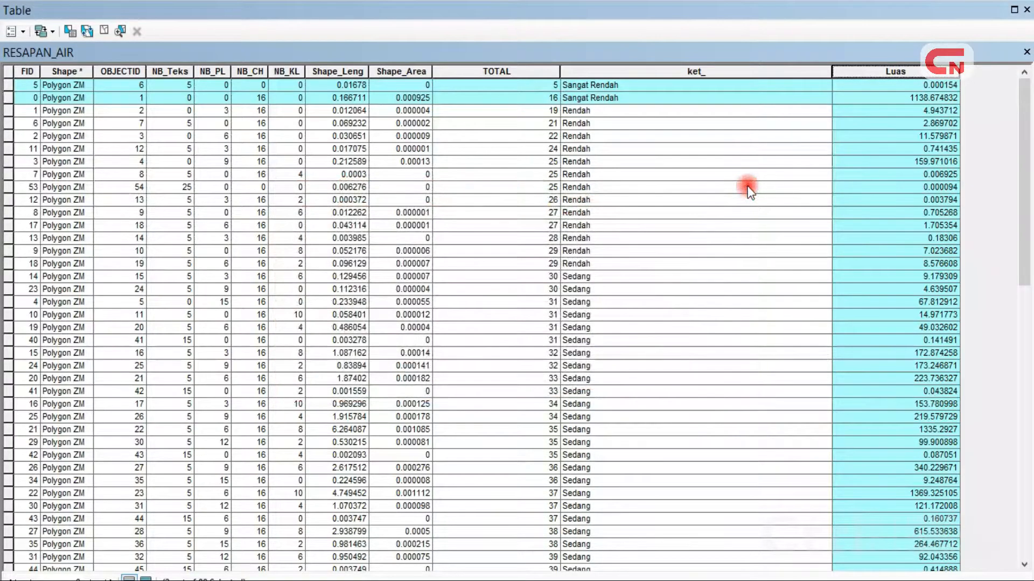
Clear the current selection and select the RESAPAN_AIR records where "ket_" = 'Rendah'.
{"action": "left_click", "coordinate": [7, 72]}
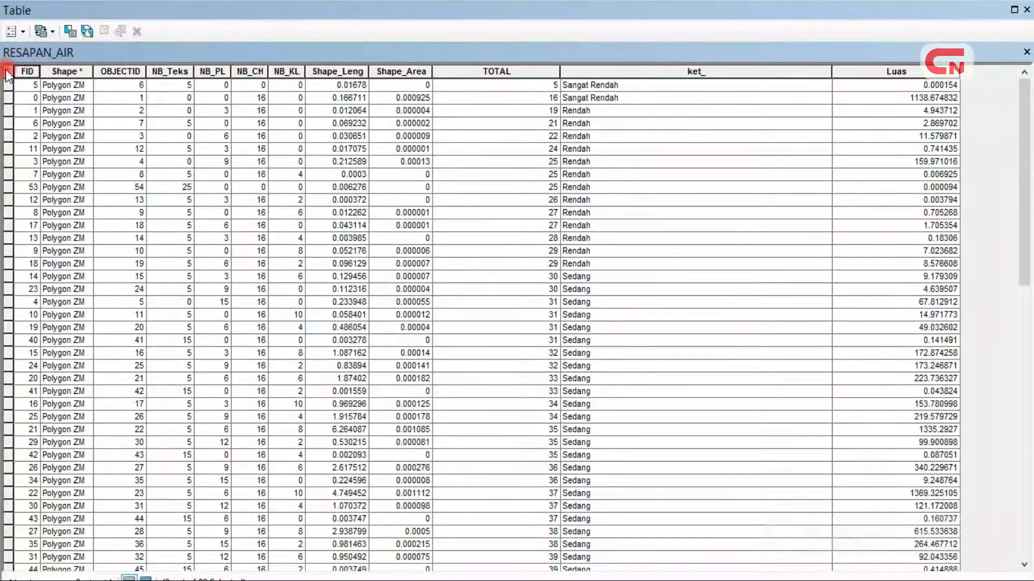
{"action": "left_click", "coordinate": [70, 30]}
{"action": "left_click", "coordinate": [48, 372]}
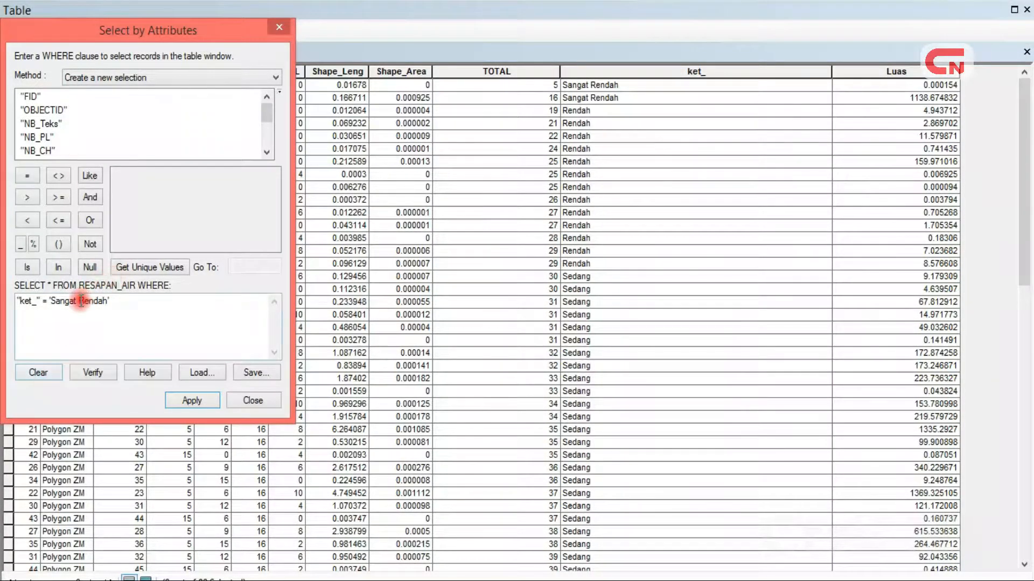
{"action": "left_click_drag", "start_coordinate": [80, 300], "coordinate": [54, 302]}
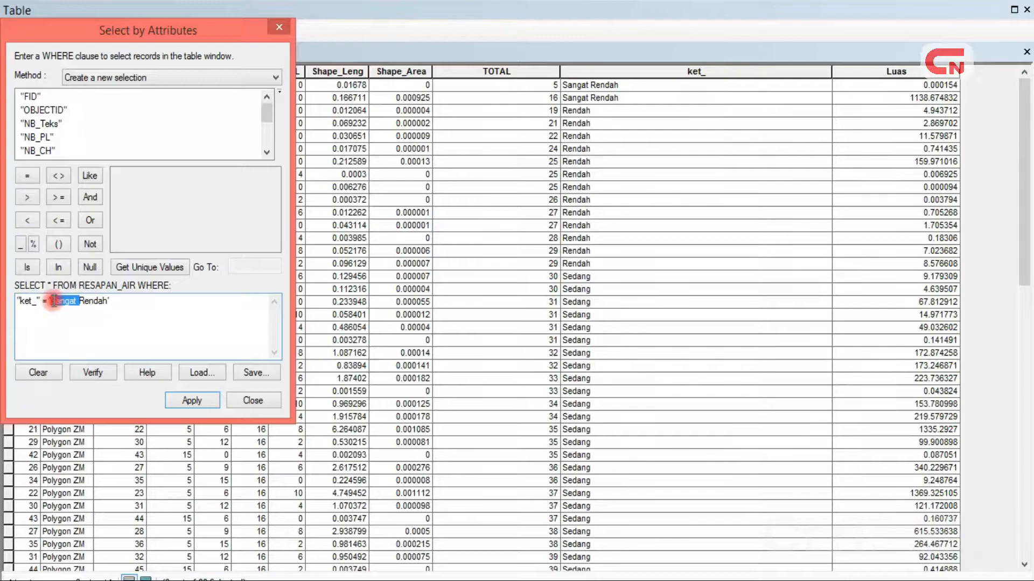
{"action": "key", "text": "Delete"}
{"action": "left_click", "coordinate": [189, 401]}
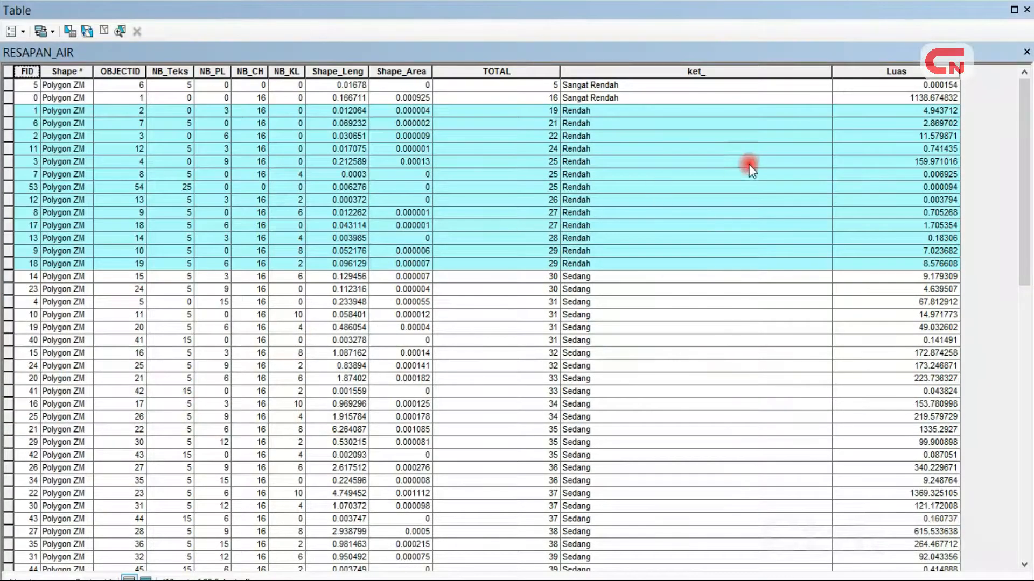
Check the sum of the Luas field in the statistics for the selected Rendah records, then close them.
{"action": "left_click", "coordinate": [937, 72]}
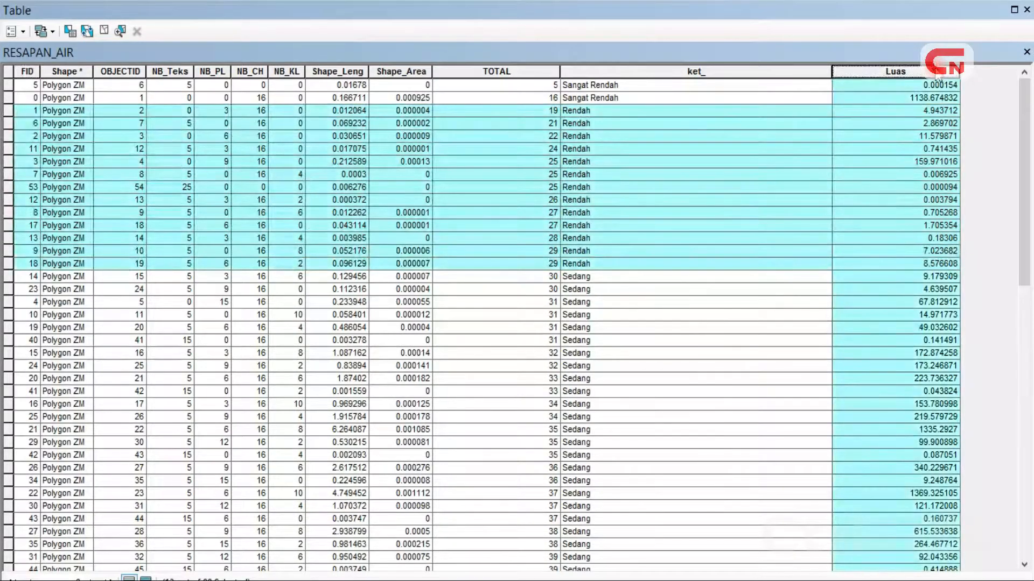
{"action": "right_click", "coordinate": [938, 73]}
{"action": "left_click", "coordinate": [932, 150]}
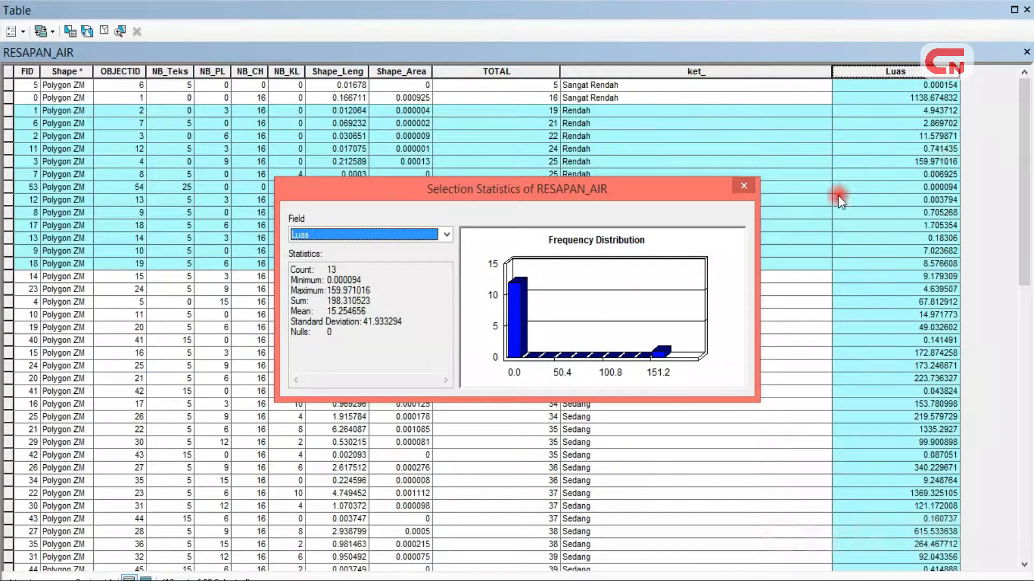
{"action": "left_click_drag", "start_coordinate": [330, 302], "coordinate": [390, 302]}
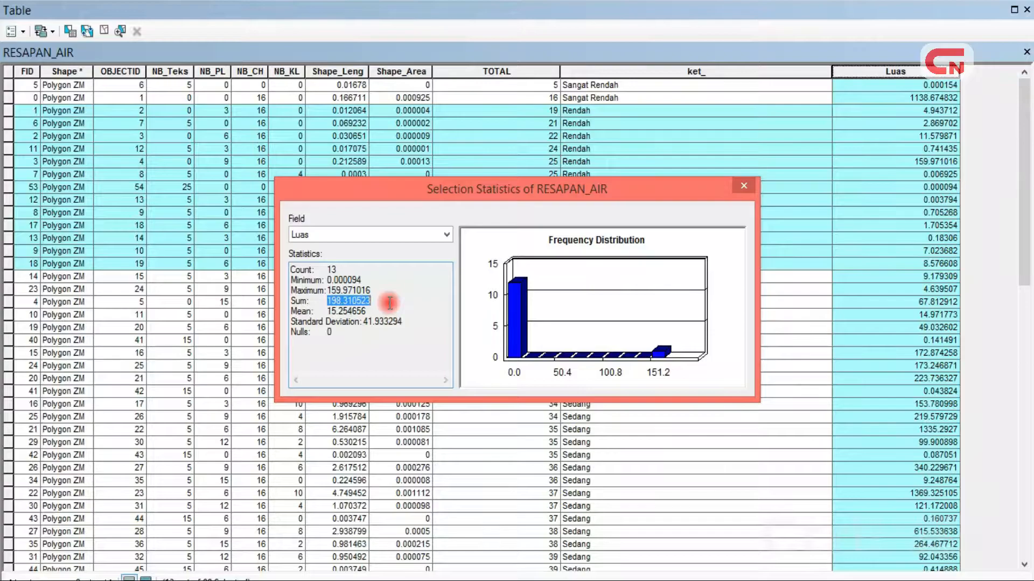
{"action": "left_click", "coordinate": [743, 188]}
Change the attribute query to "ket_" = 'Sedang' and apply it as a new selection.
{"action": "left_click", "coordinate": [67, 34]}
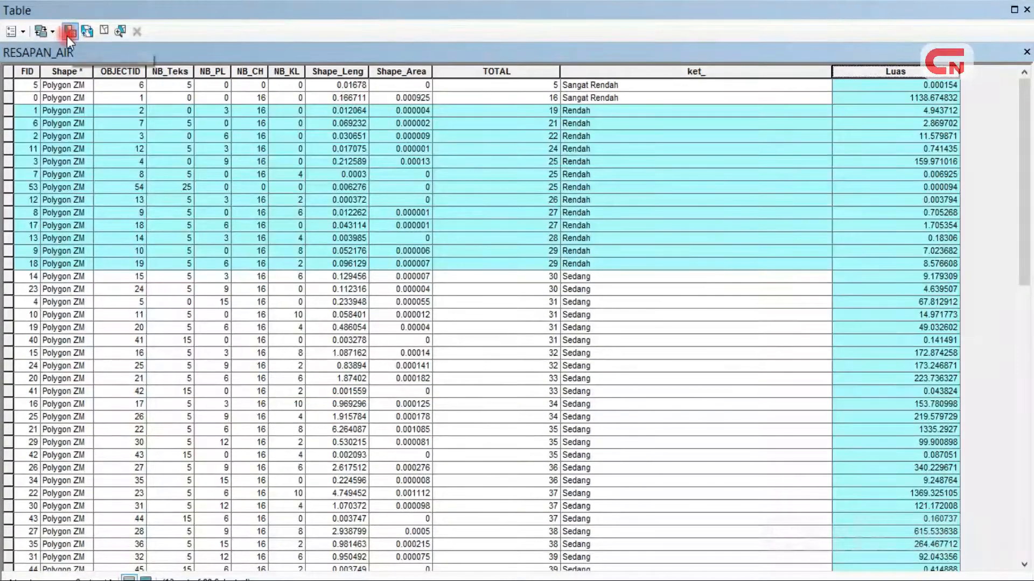
{"action": "left_click", "coordinate": [84, 300]}
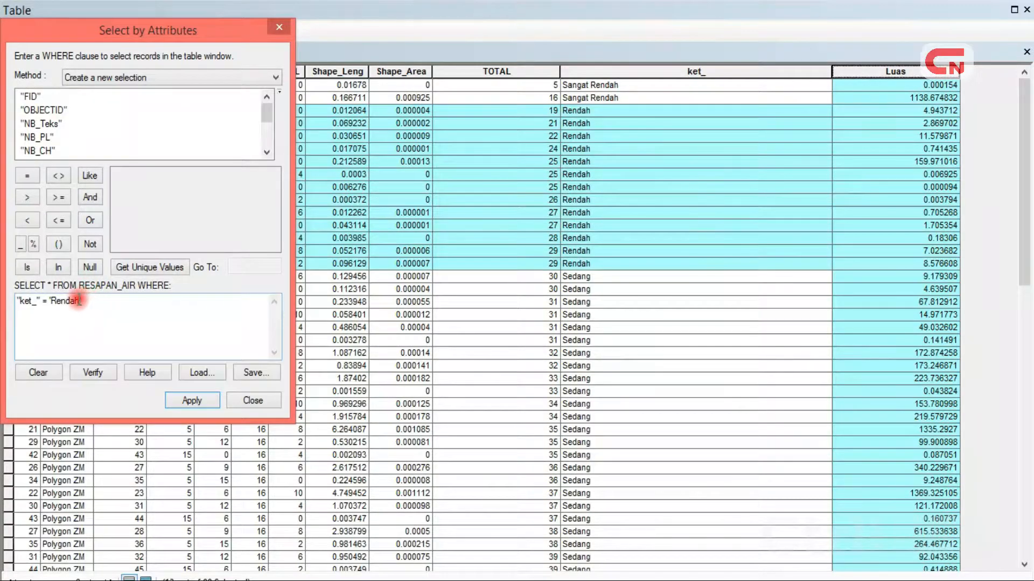
{"action": "left_click_drag", "start_coordinate": [80, 300], "coordinate": [52, 300]}
{"action": "type", "text": "Sedang"}
{"action": "type", "text": "'"}
{"action": "left_click", "coordinate": [183, 400]}
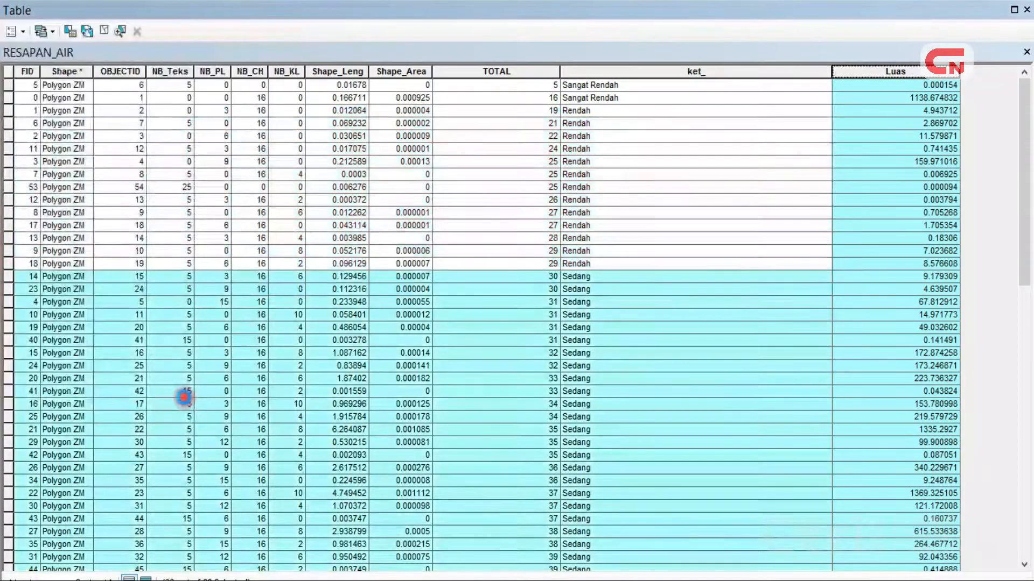
Check the sum of the Luas field in the statistics for the selected Sedang records, then close them.
{"action": "right_click", "coordinate": [874, 75]}
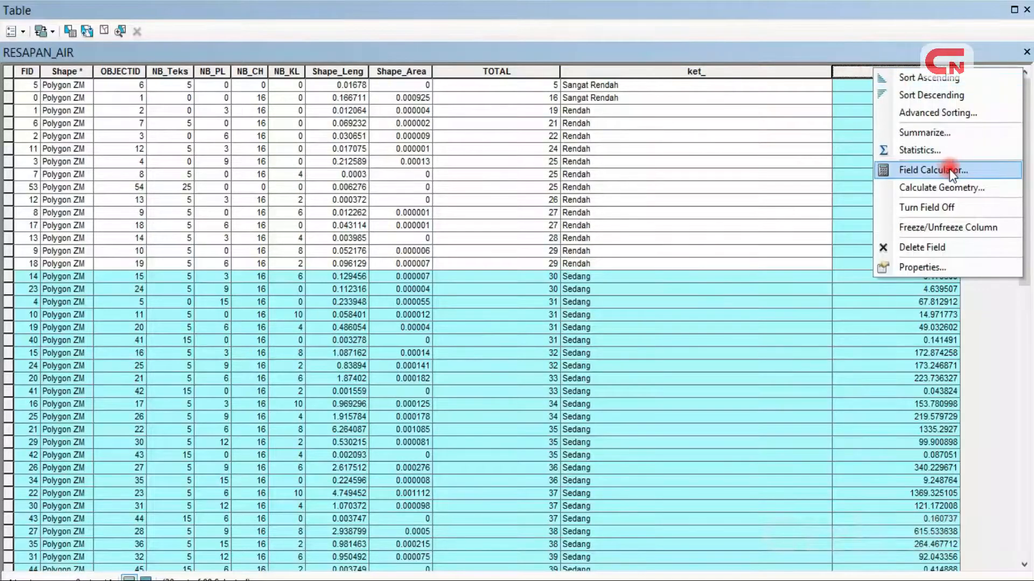
{"action": "left_click", "coordinate": [934, 150]}
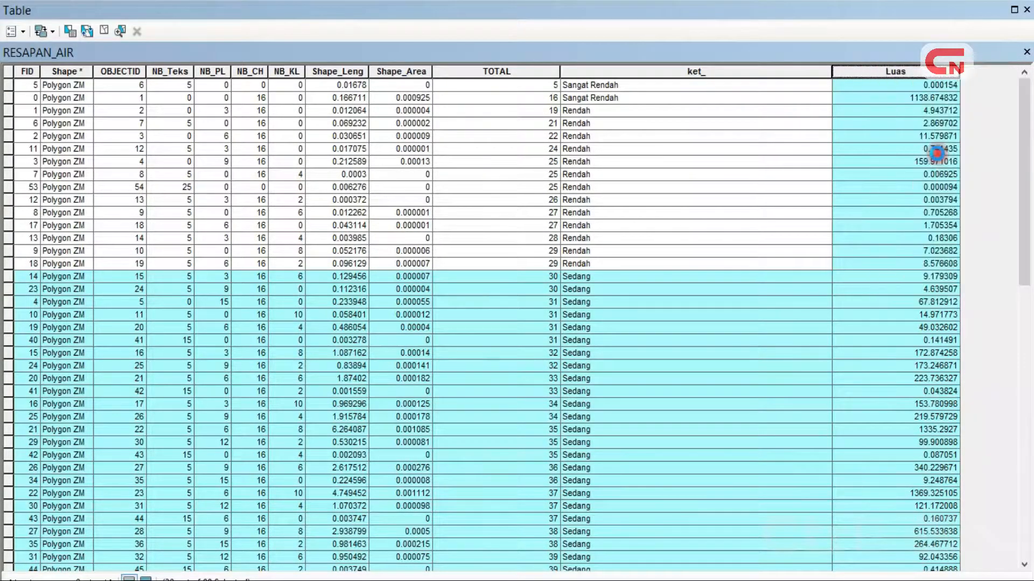
{"action": "left_click_drag", "start_coordinate": [377, 296], "coordinate": [329, 301]}
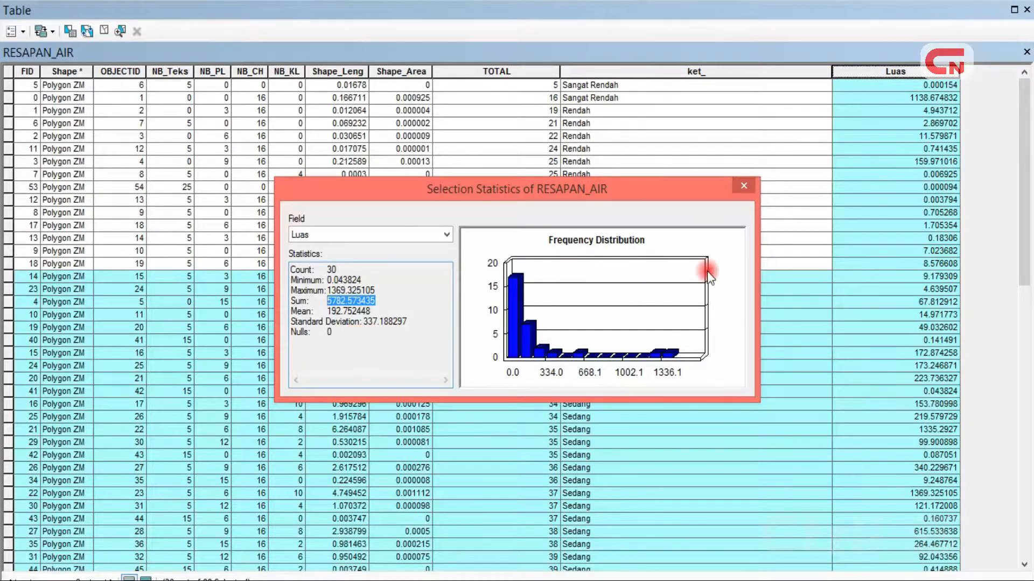
{"action": "left_click", "coordinate": [739, 189]}
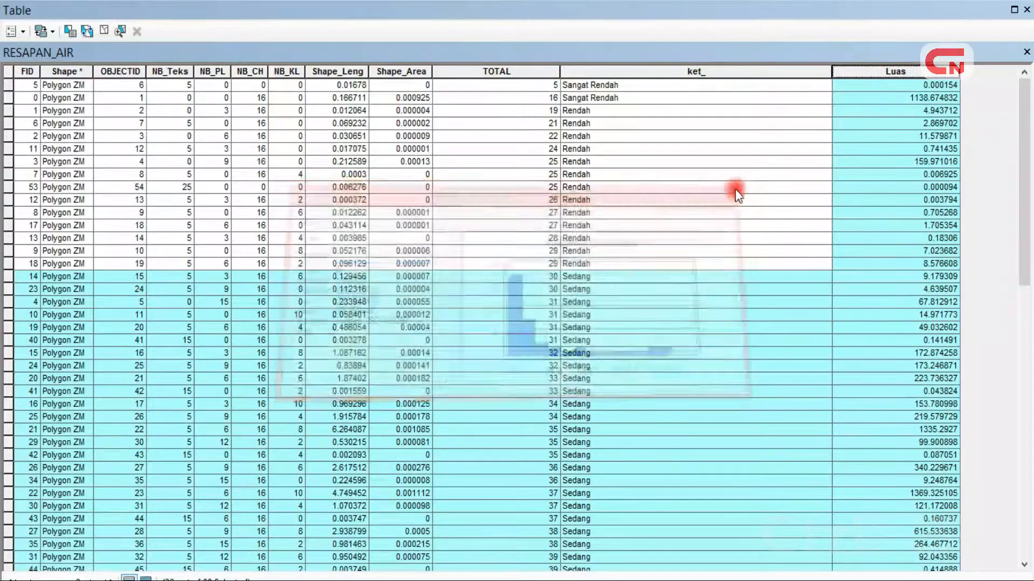
Change the attribute query to "ket_" = 'Tinggi' and apply it as a new selection.
{"action": "left_click", "coordinate": [67, 35]}
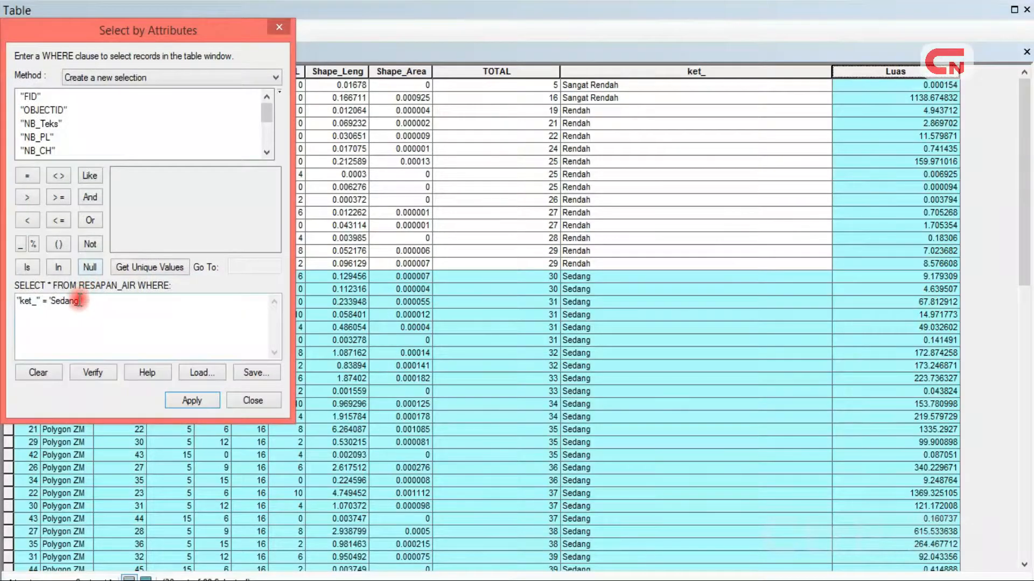
{"action": "left_click_drag", "start_coordinate": [79, 300], "coordinate": [54, 296]}
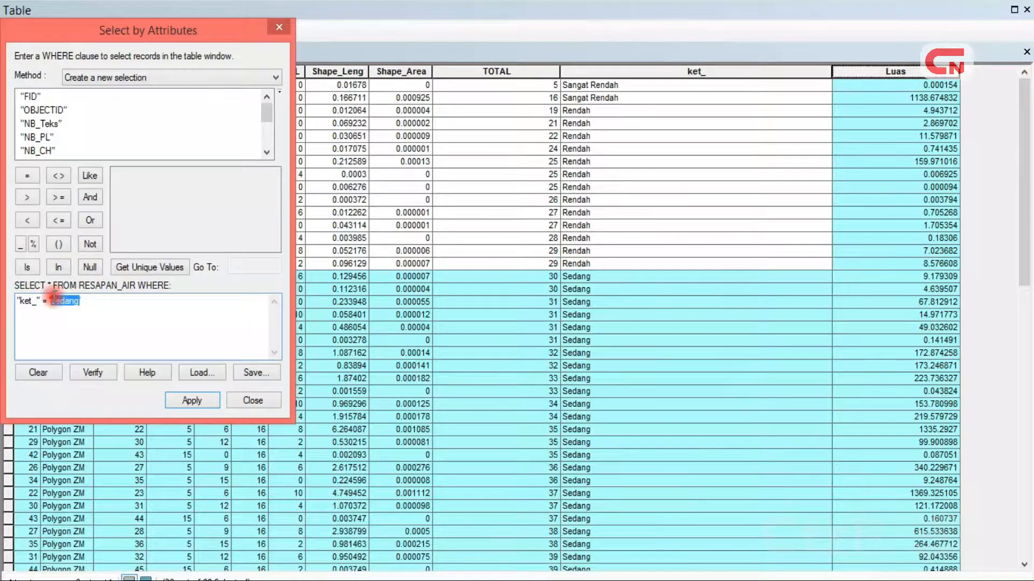
{"action": "type", "text": "Tinggi'"}
{"action": "left_click", "coordinate": [189, 404]}
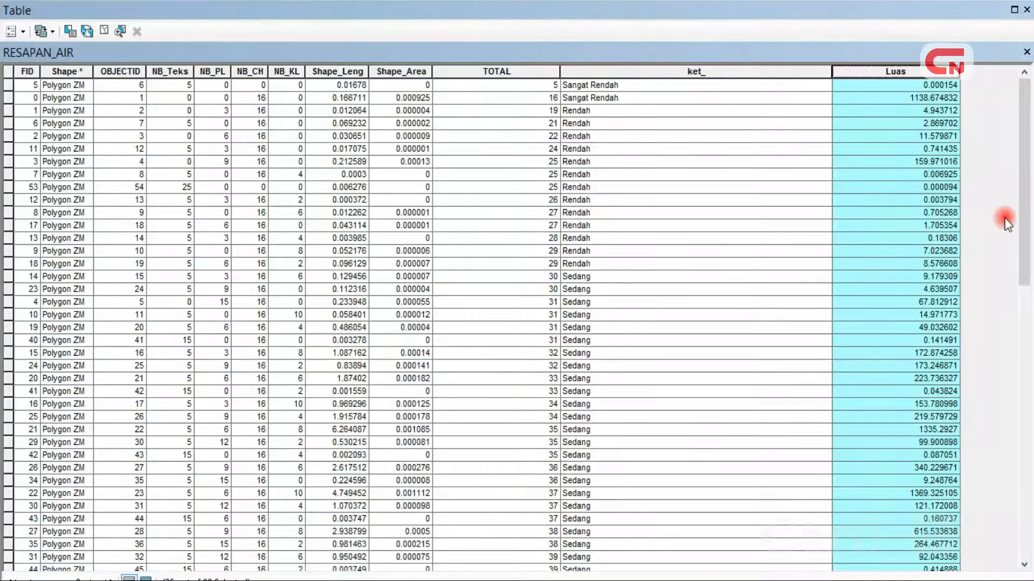
Check the sum of the Luas field in the statistics for the selected Tinggi records, then close them.
{"action": "left_click_drag", "start_coordinate": [1022, 221], "coordinate": [1023, 426]}
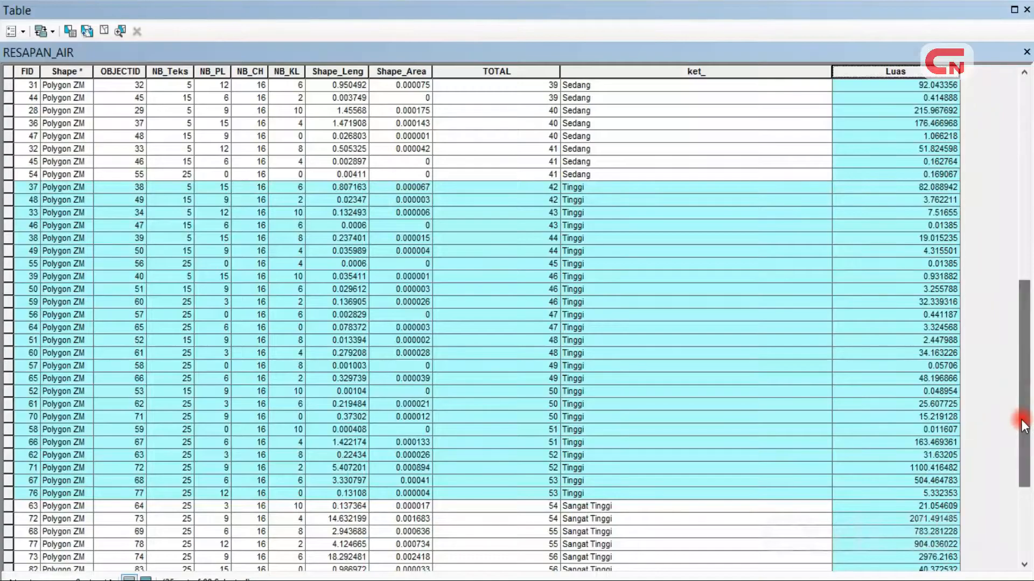
{"action": "right_click", "coordinate": [901, 71]}
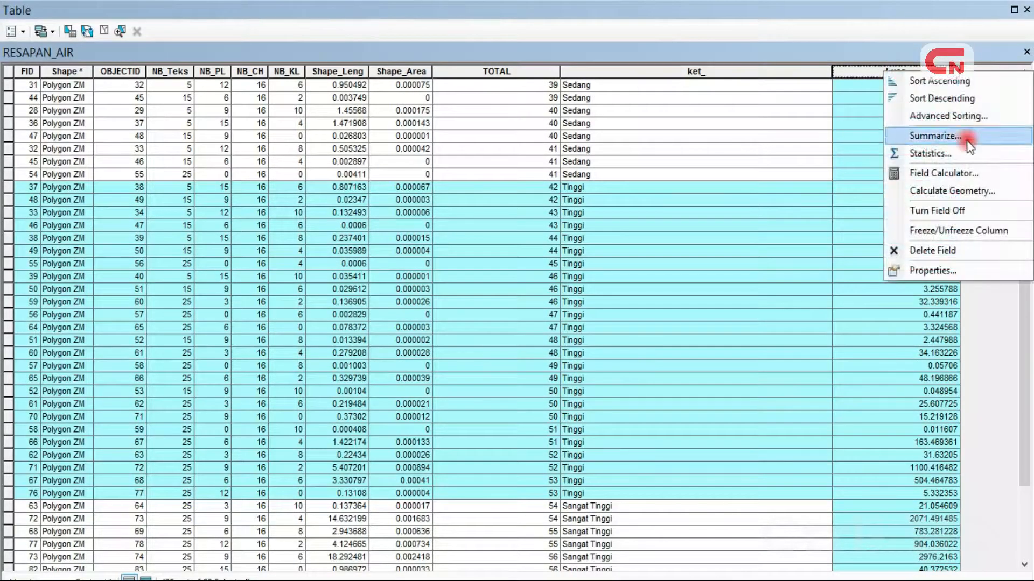
{"action": "left_click", "coordinate": [970, 156]}
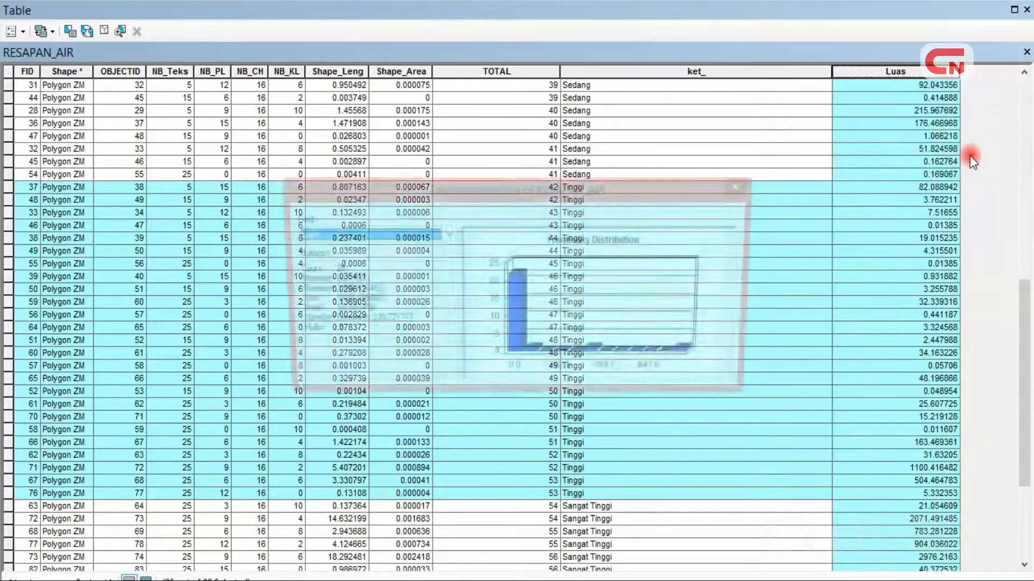
{"action": "left_click", "coordinate": [375, 299]}
{"action": "left_click_drag", "start_coordinate": [375, 301], "coordinate": [328, 299]}
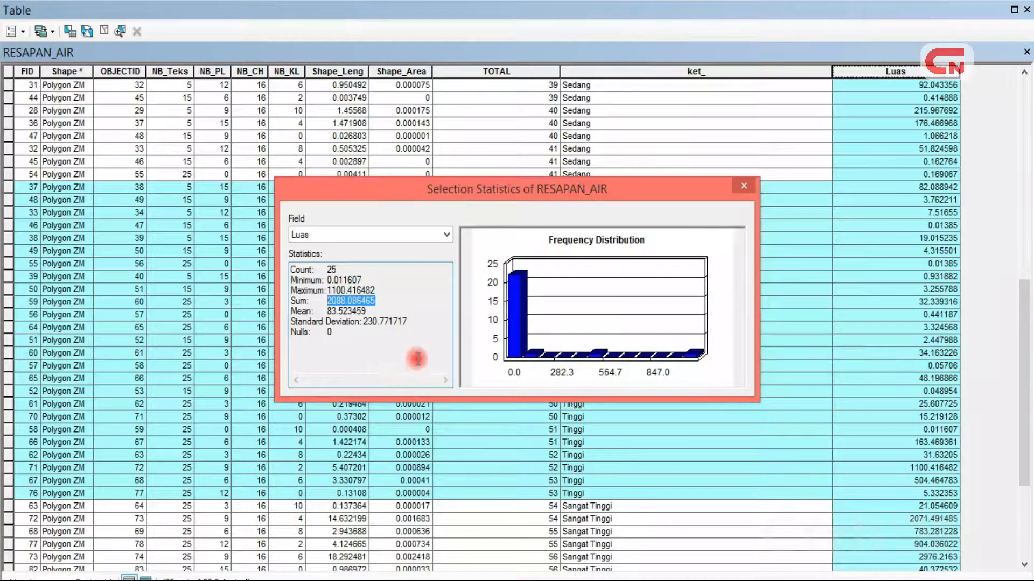
{"action": "left_click", "coordinate": [748, 186]}
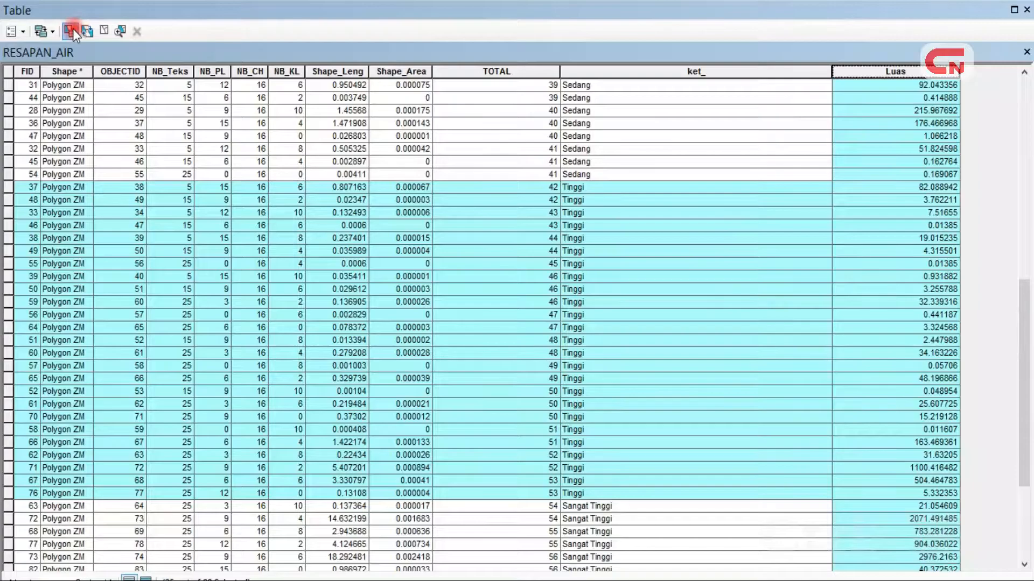
Change the attribute query to "ket_" = 'Sangat Tinggi' and apply it as a new selection.
{"action": "left_click", "coordinate": [73, 28]}
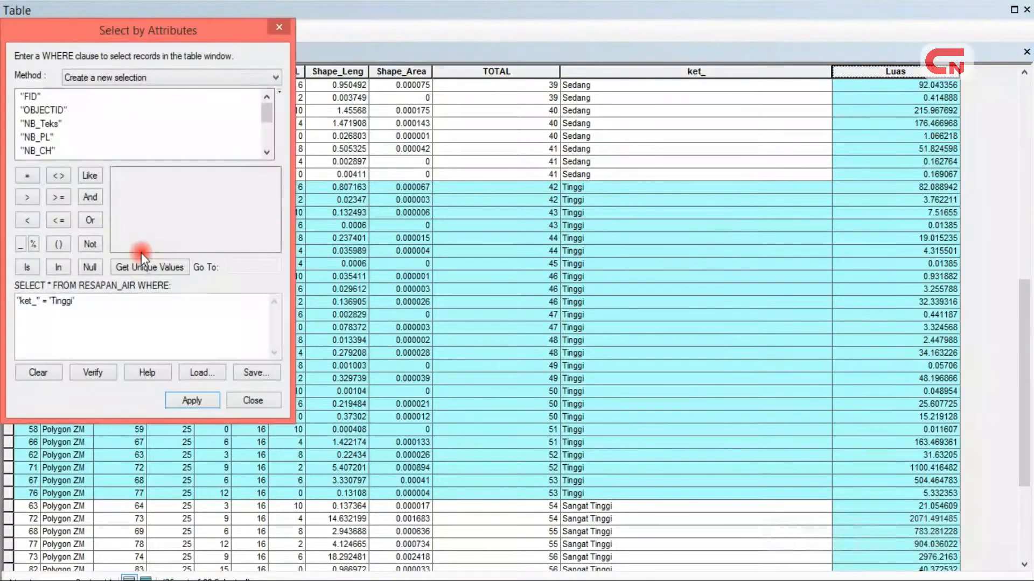
{"action": "left_click", "coordinate": [52, 301]}
{"action": "type", "text": "Sangat"}
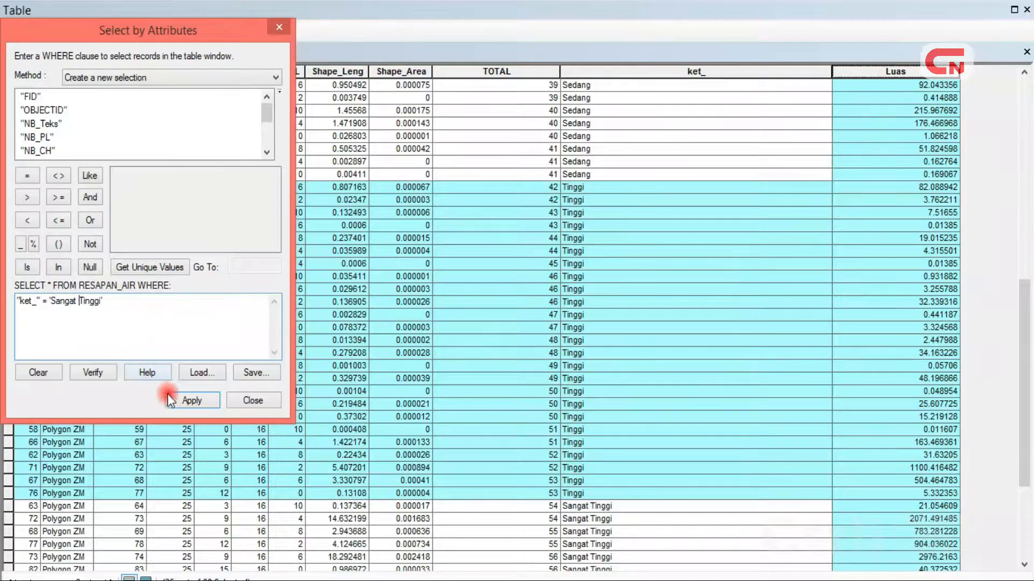
{"action": "left_click", "coordinate": [173, 400]}
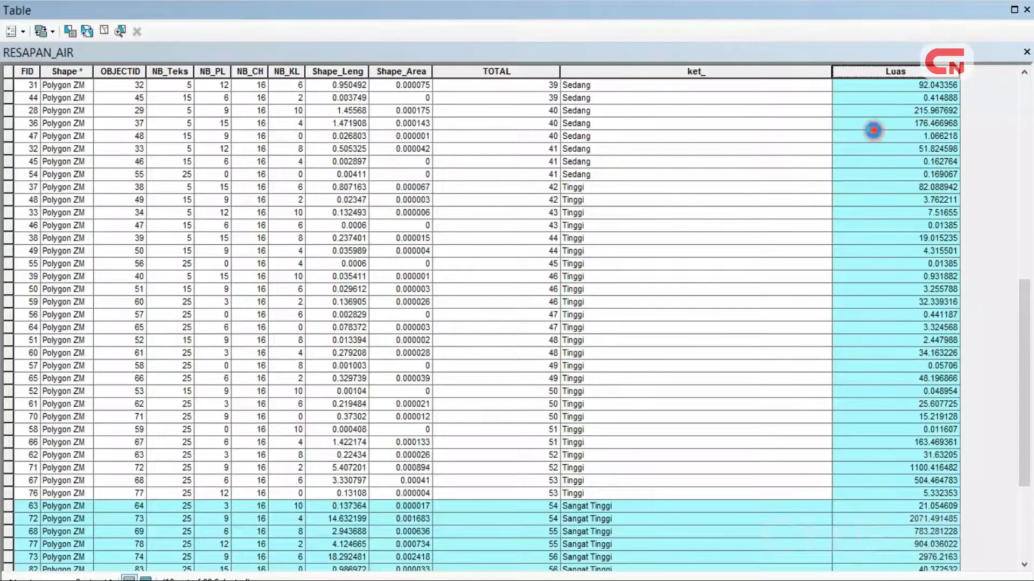
Check the sum of the Luas field in the statistics for the selected Sangat Tinggi records, then close them.
{"action": "right_click", "coordinate": [899, 68]}
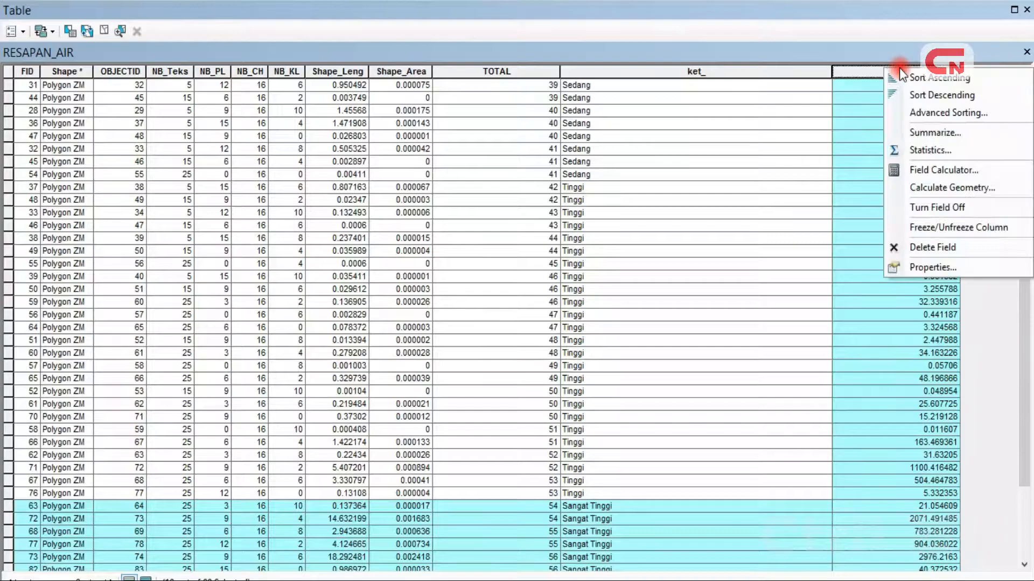
{"action": "left_click", "coordinate": [934, 152]}
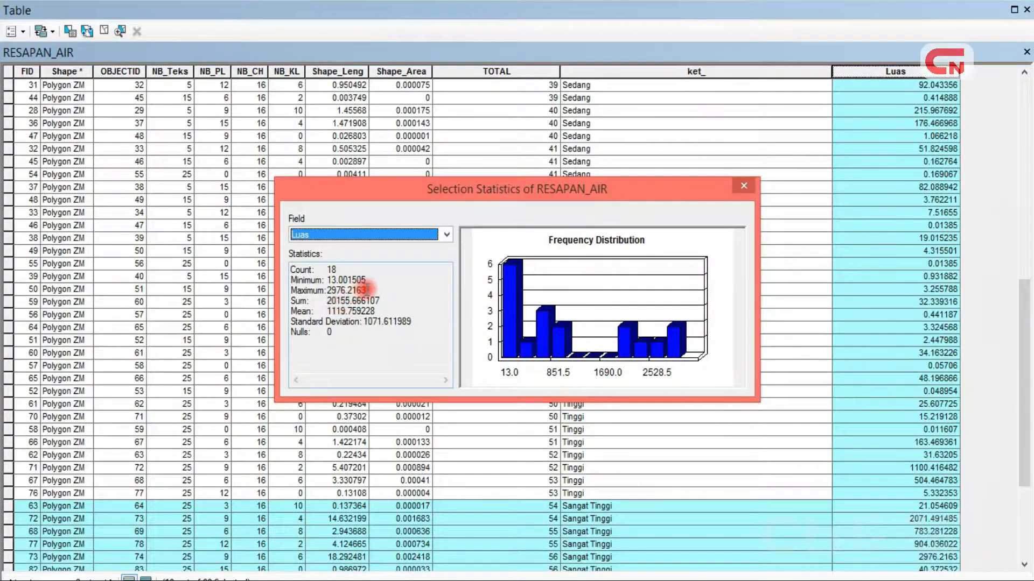
{"action": "left_click_drag", "start_coordinate": [382, 299], "coordinate": [326, 300]}
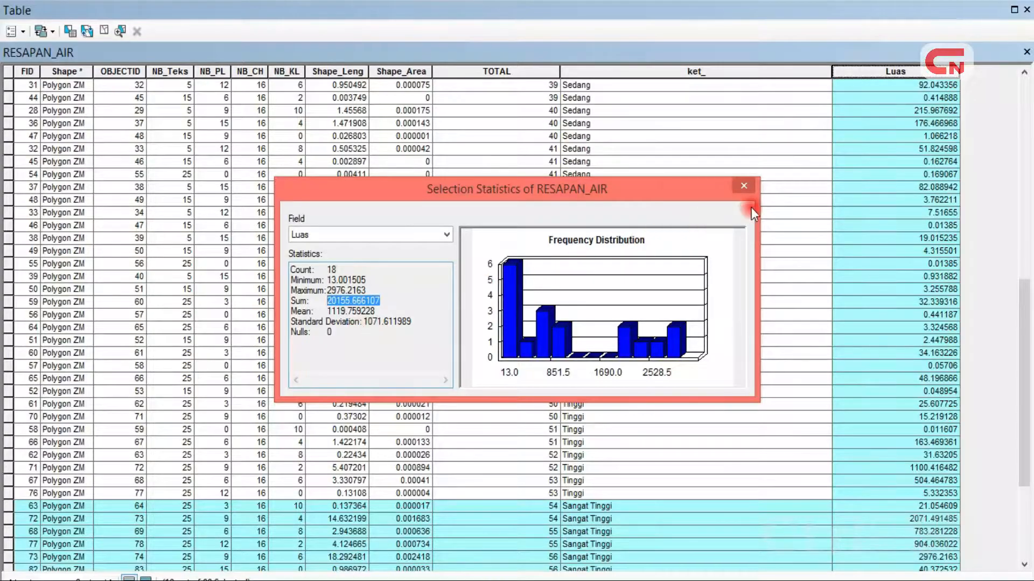
{"action": "left_click", "coordinate": [747, 189]}
{"action": "left_click", "coordinate": [744, 187]}
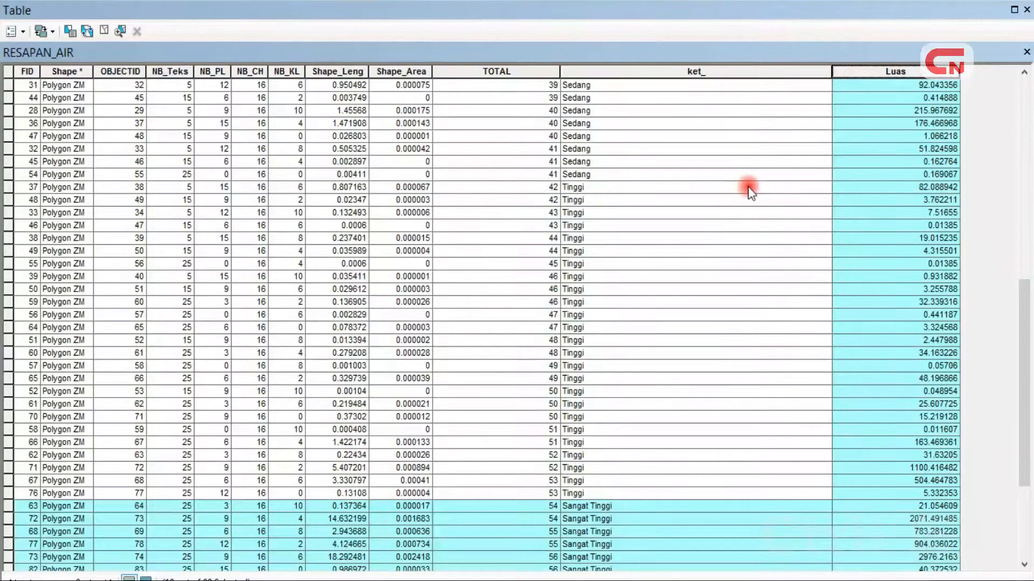
Clear the record selection and close the RESAPAN_AIR attribute table.
{"action": "left_click", "coordinate": [8, 72]}
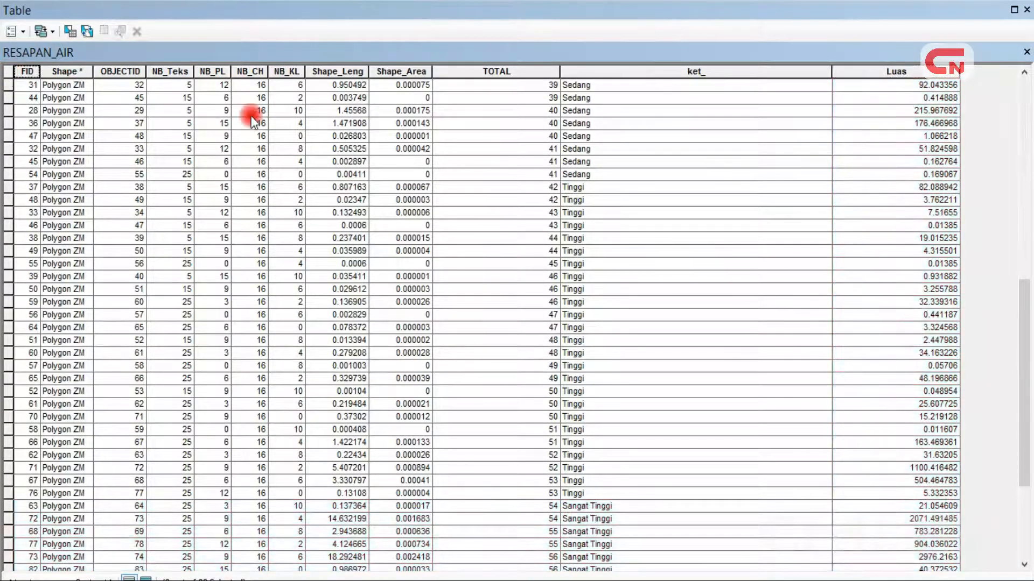
{"action": "left_click", "coordinate": [1027, 52]}
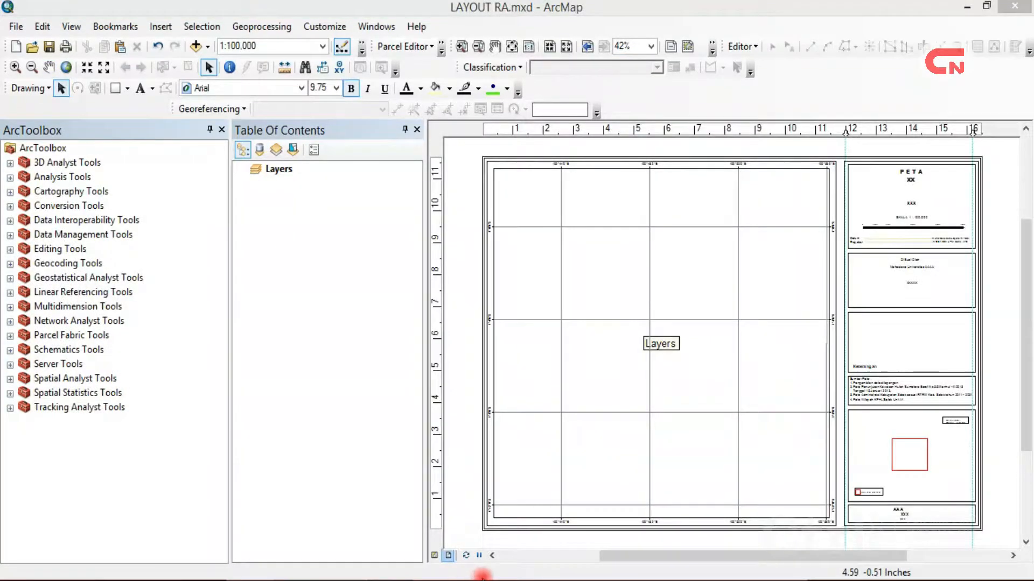
Add RESAPAN_AIR.shp from the Daerah Resapan Air folder inside Ctrl NET to the Layers data frame.
{"action": "left_click", "coordinate": [564, 338]}
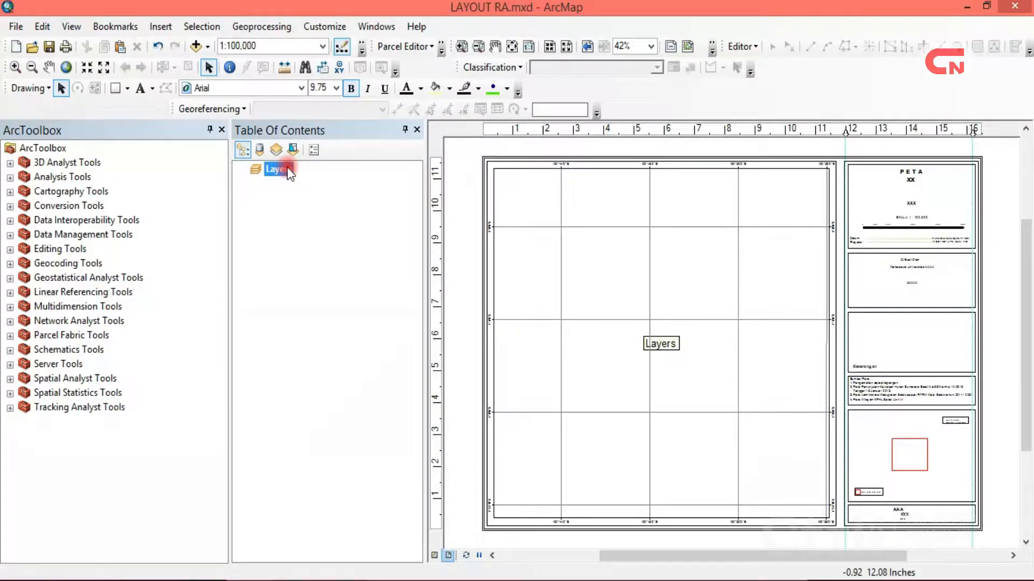
{"action": "right_click", "coordinate": [286, 168]}
{"action": "left_click", "coordinate": [316, 171]}
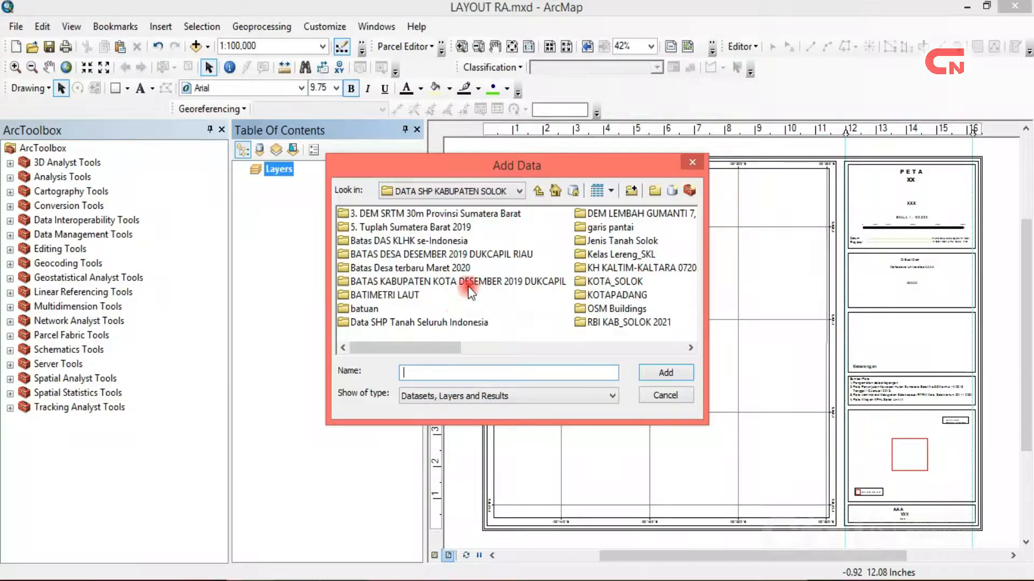
{"action": "left_click", "coordinate": [525, 192]}
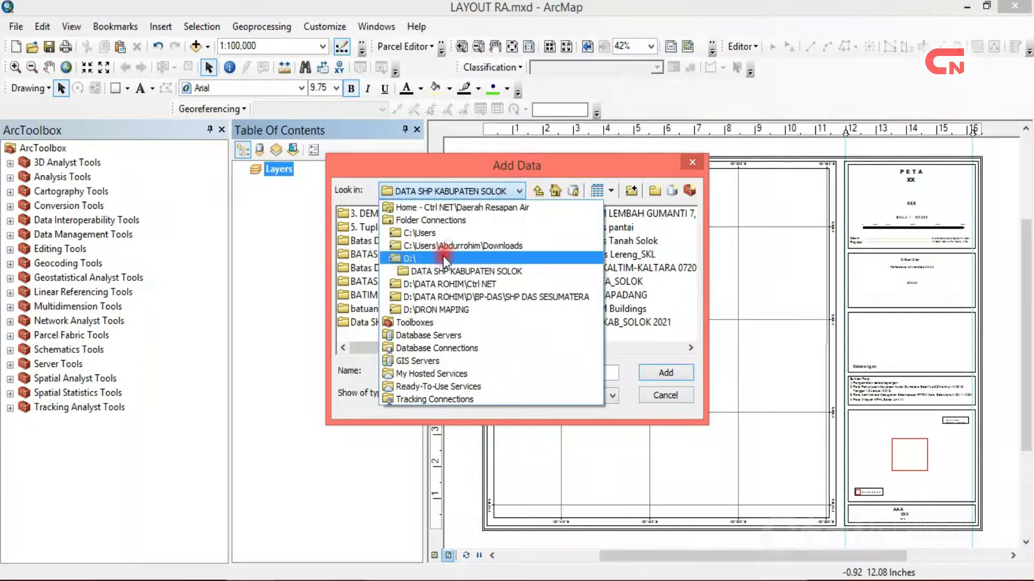
{"action": "left_click", "coordinate": [480, 258]}
{"action": "double_click", "coordinate": [378, 295]}
{"action": "double_click", "coordinate": [367, 227]}
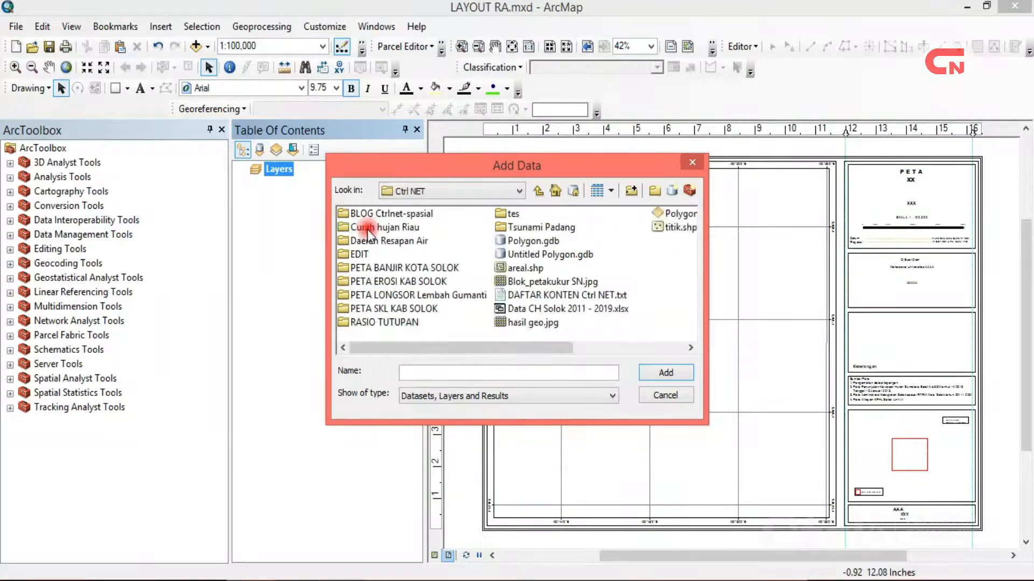
{"action": "double_click", "coordinate": [377, 227]}
{"action": "left_click", "coordinate": [387, 268]}
{"action": "left_click", "coordinate": [661, 371]}
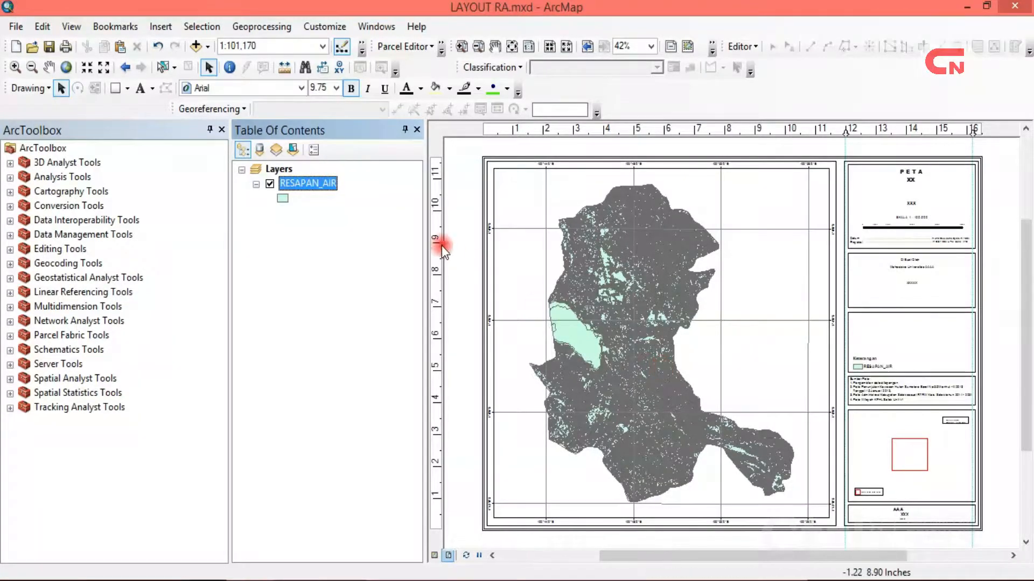
Start adding more data to Layers and browse on D:\ to DATA SHP KABUPATEN SOLOK, RBI KAB_SOLOK 2021 and its innermost KAB_SOLOK folder.
{"action": "right_click", "coordinate": [285, 170]}
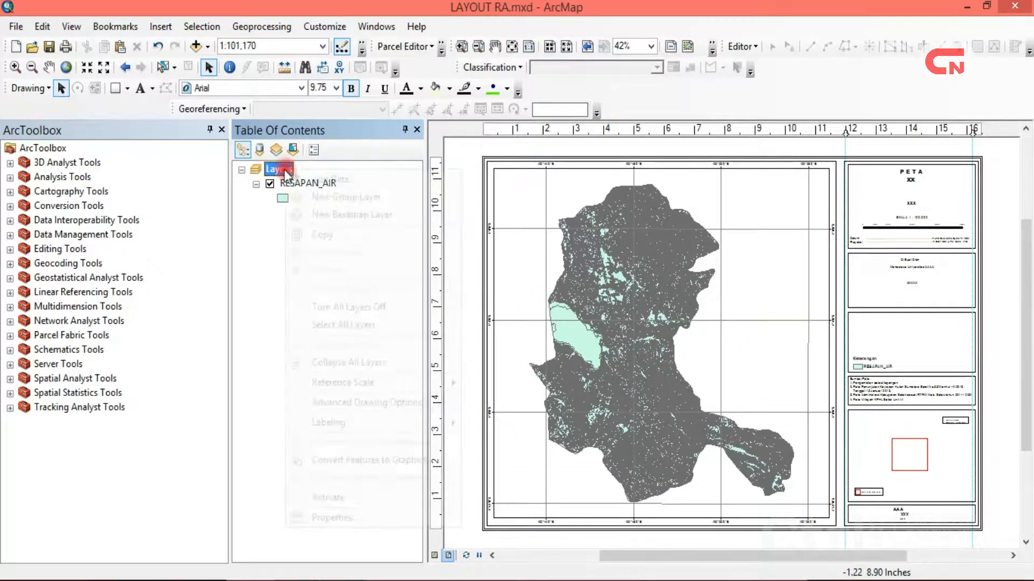
{"action": "left_click", "coordinate": [323, 180]}
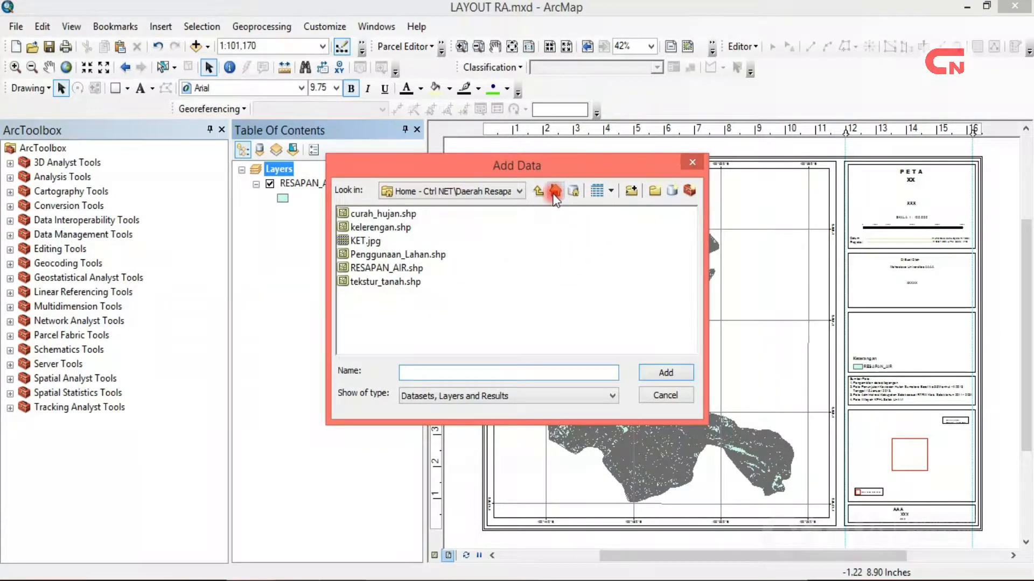
{"action": "left_click", "coordinate": [538, 192]}
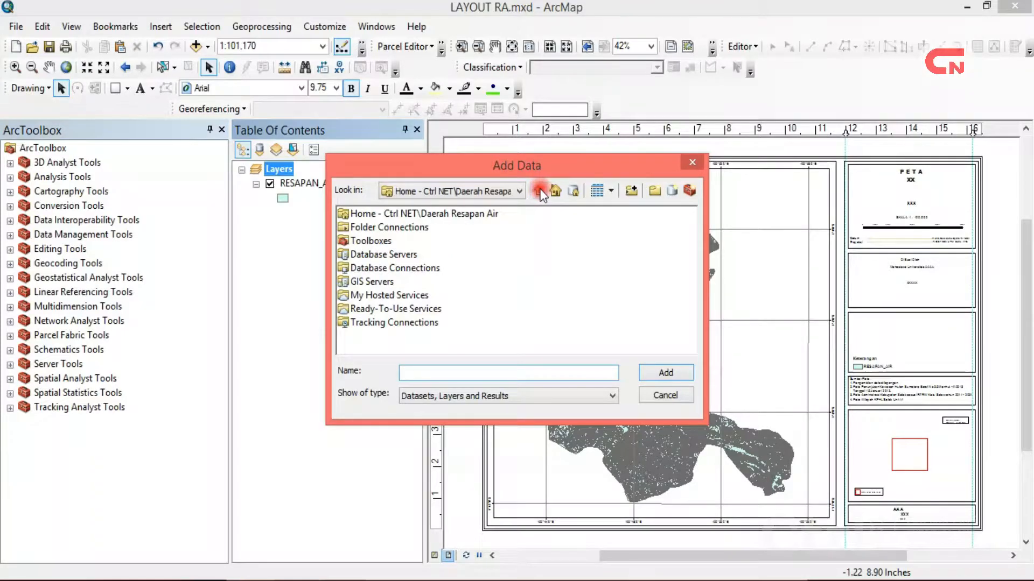
{"action": "double_click", "coordinate": [412, 228]}
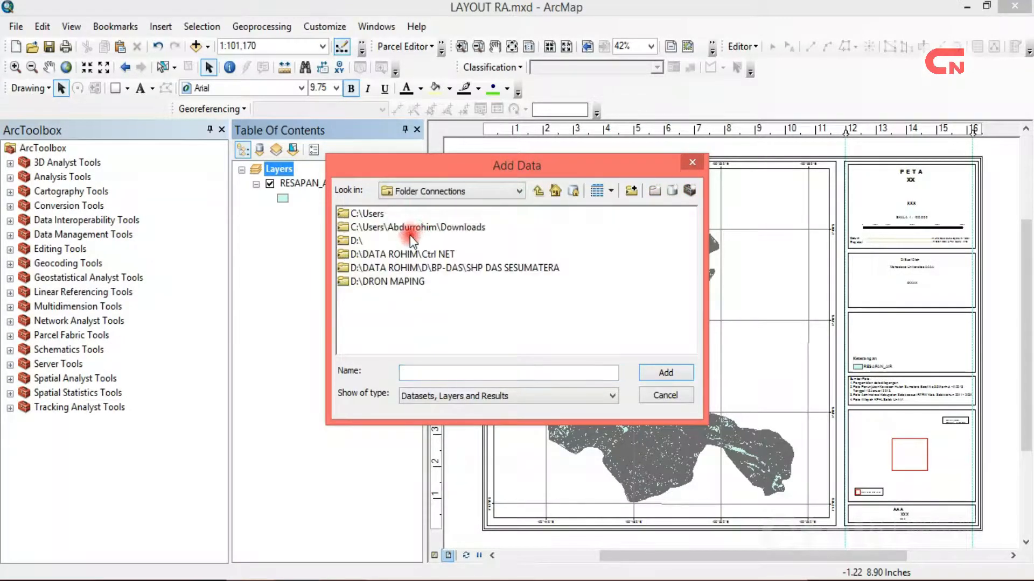
{"action": "double_click", "coordinate": [346, 240]}
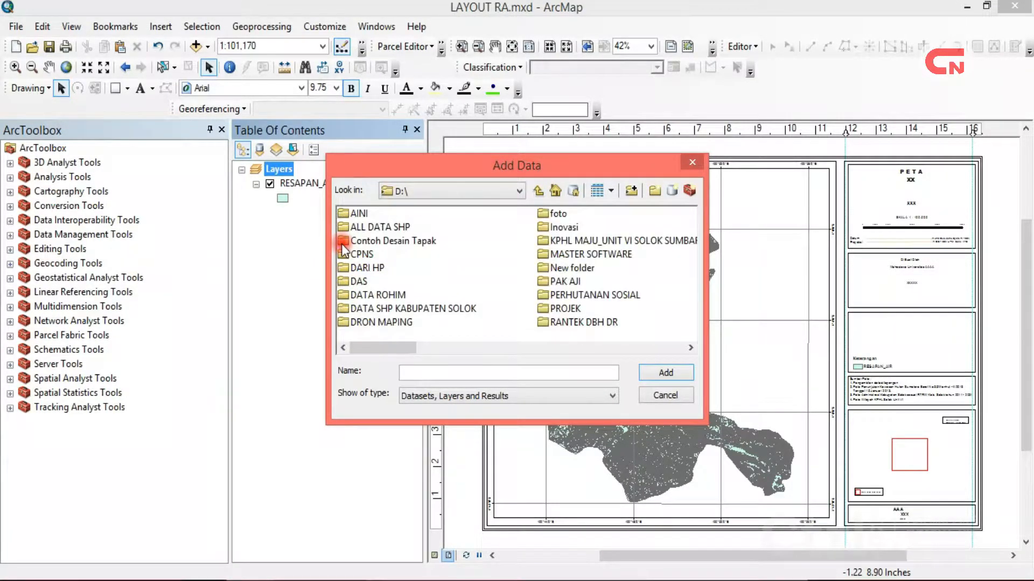
{"action": "double_click", "coordinate": [370, 307]}
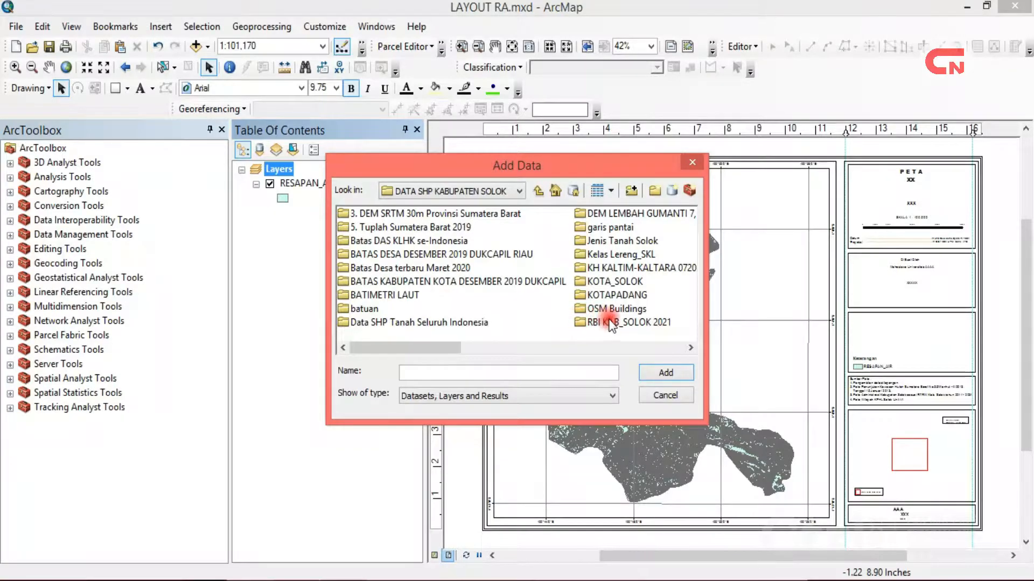
{"action": "double_click", "coordinate": [635, 323]}
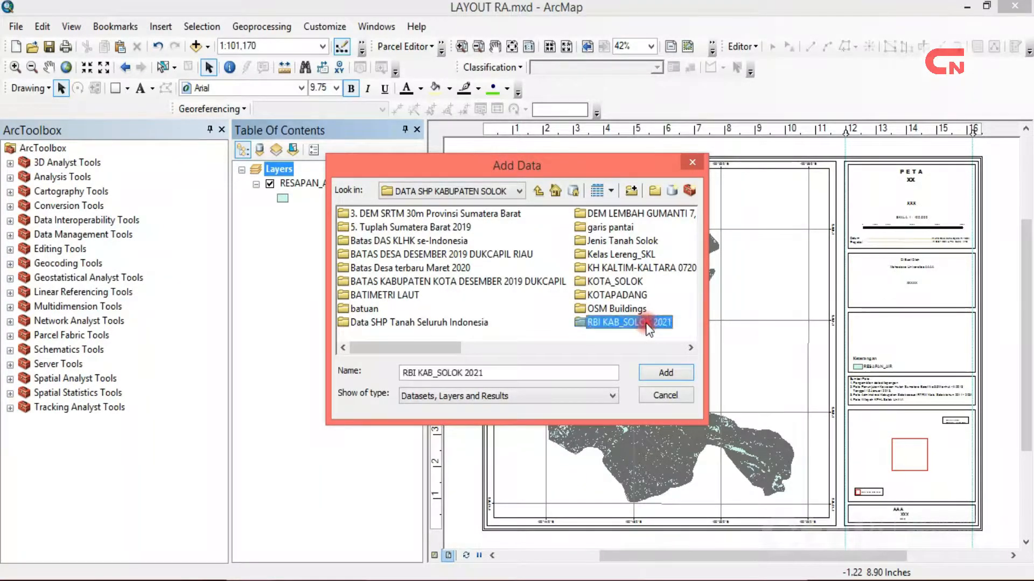
{"action": "double_click", "coordinate": [375, 216]}
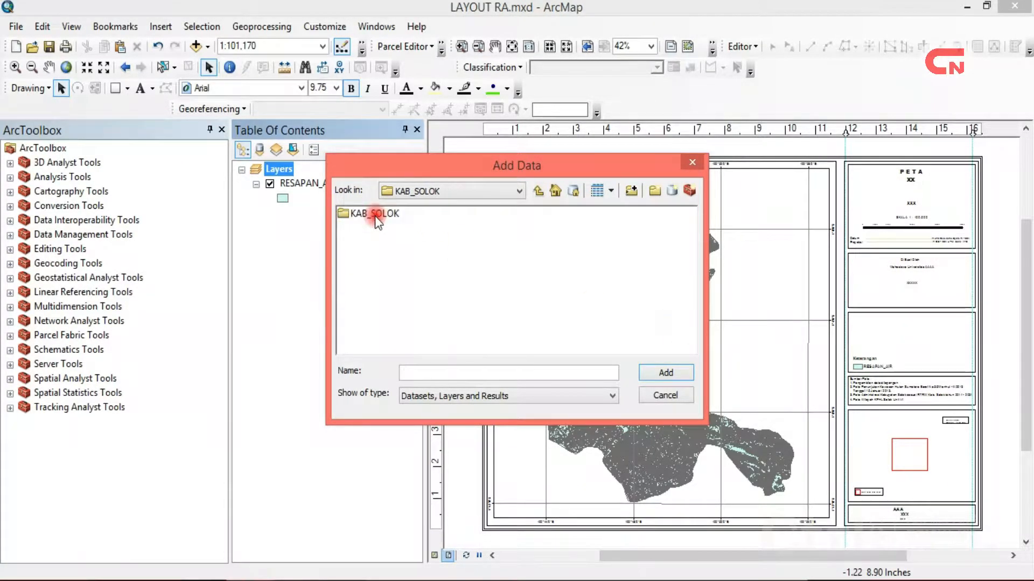
{"action": "left_click", "coordinate": [375, 216]}
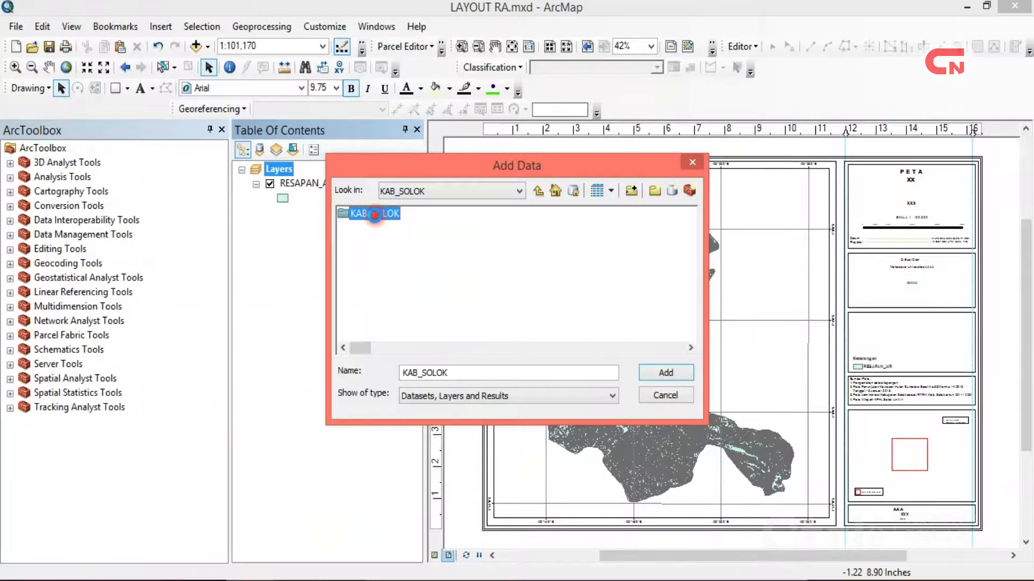
{"action": "double_click", "coordinate": [375, 214]}
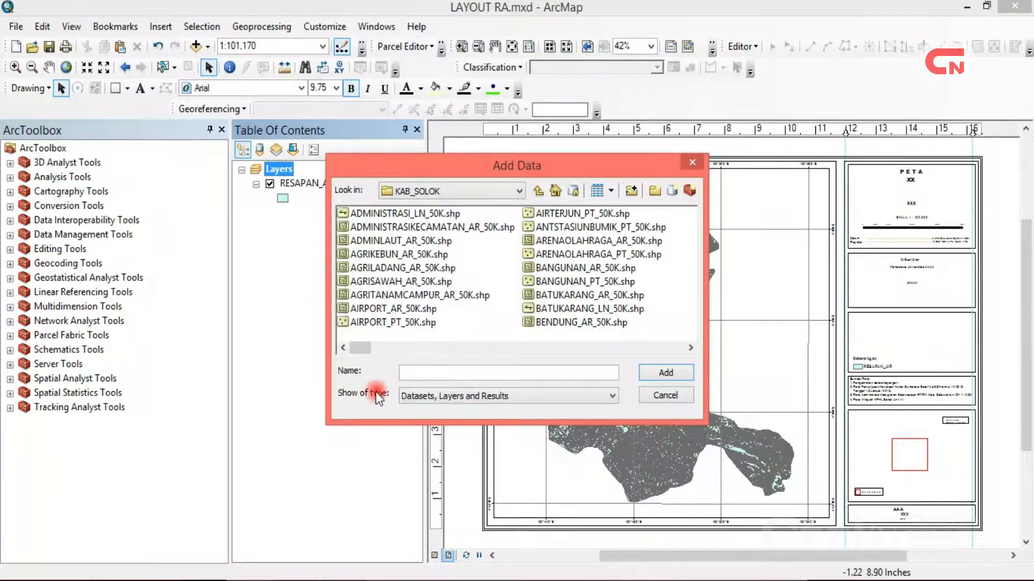
Find the river line shapefile SUNGAI_LN_50K.shp in the KAB_SOLOK folder and add it to the map.
{"action": "left_click_drag", "start_coordinate": [360, 348], "coordinate": [650, 351]}
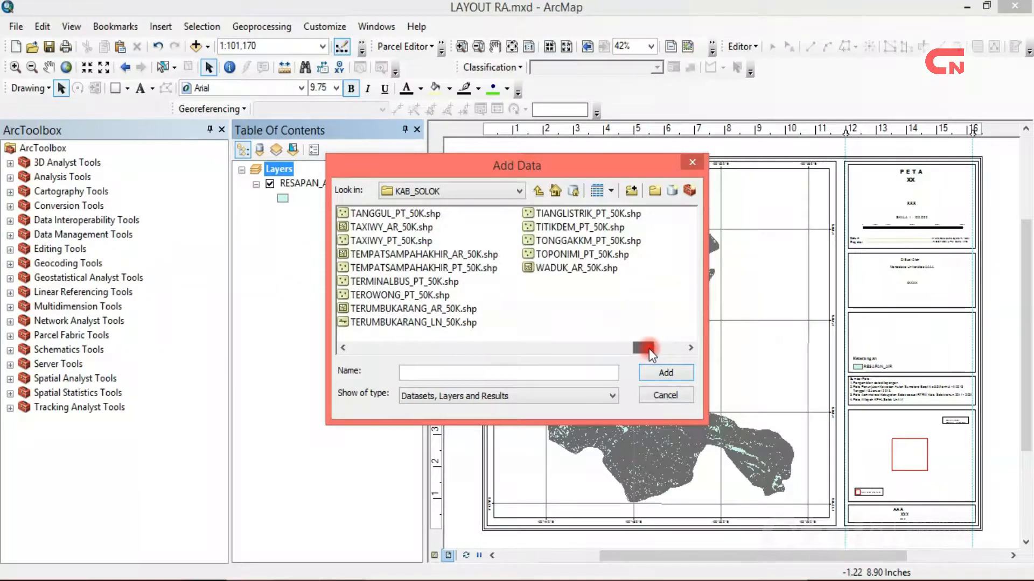
{"action": "left_click", "coordinate": [343, 348]}
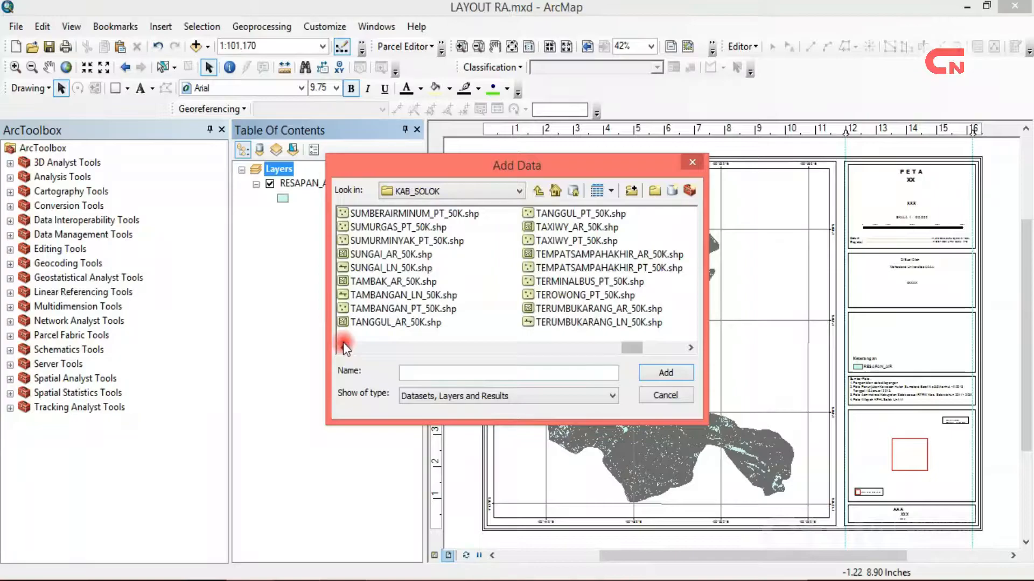
{"action": "left_click", "coordinate": [387, 268]}
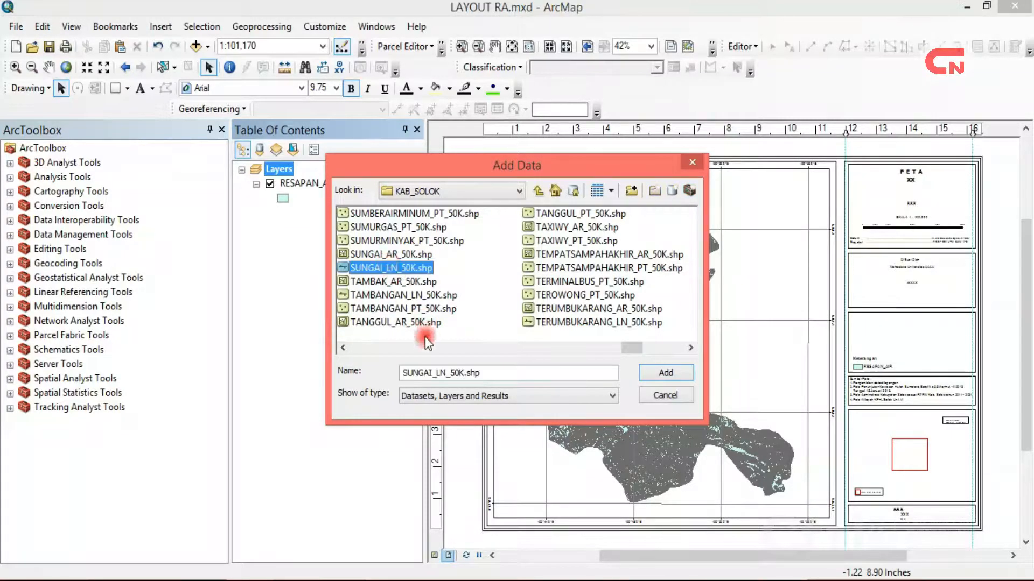
{"action": "left_click", "coordinate": [682, 373]}
Add the road line shapefile JALAN_LN_50K.shp from the same KAB_SOLOK folder to the Layers data frame.
{"action": "left_click", "coordinate": [289, 186]}
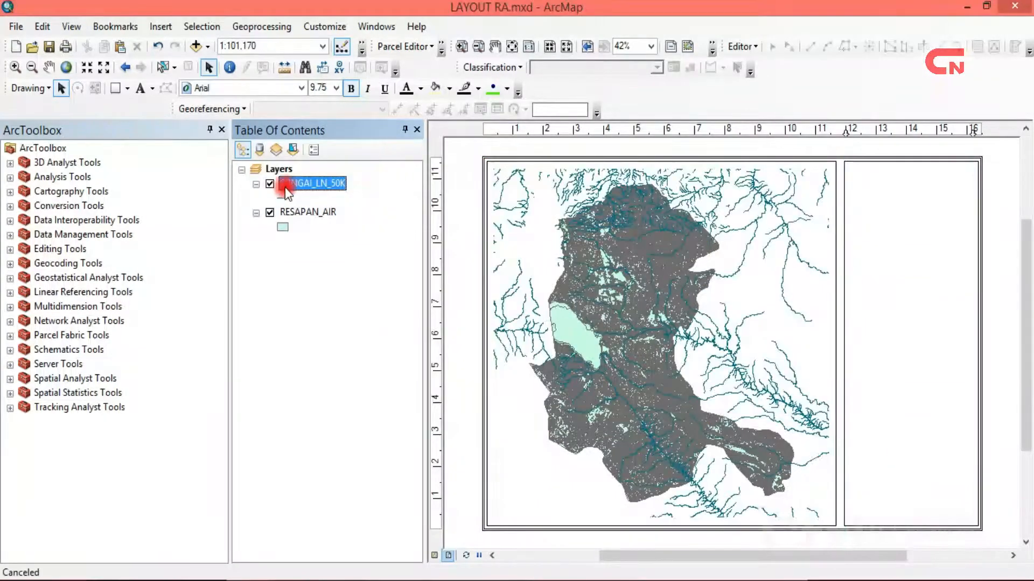
{"action": "left_click", "coordinate": [282, 171]}
{"action": "right_click", "coordinate": [282, 171]}
{"action": "left_click", "coordinate": [293, 180]}
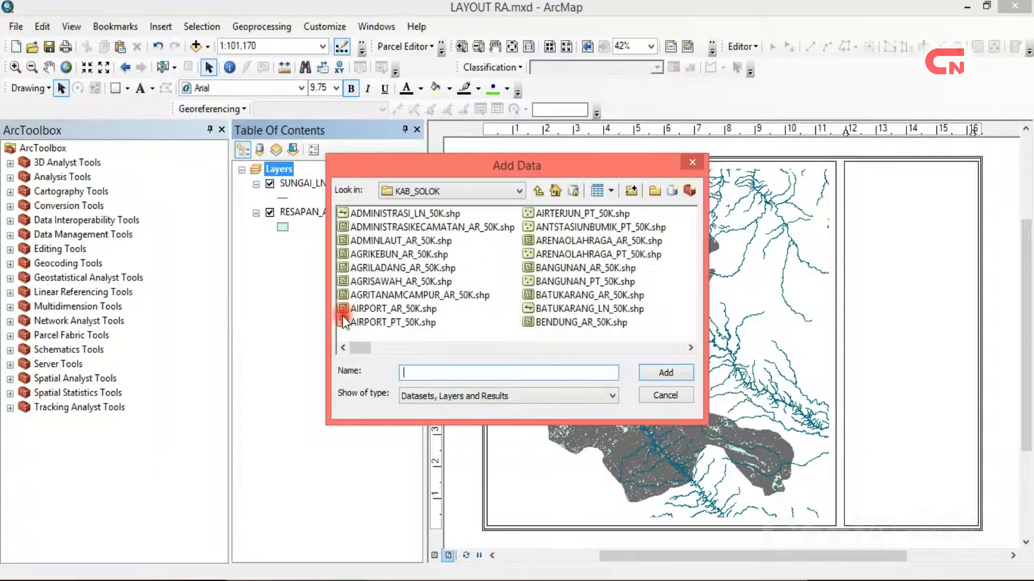
{"action": "left_click_drag", "start_coordinate": [343, 348], "coordinate": [441, 348]}
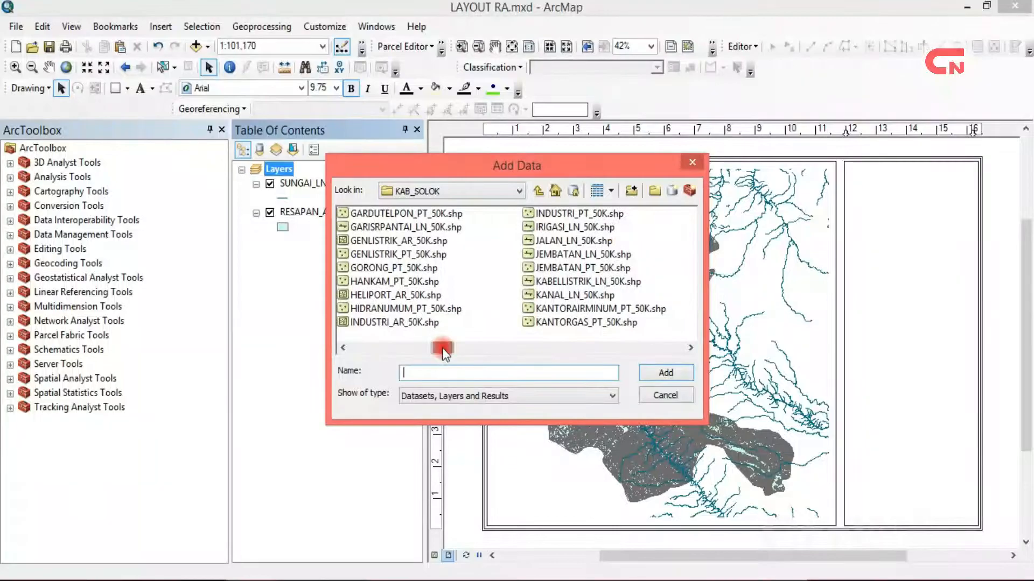
{"action": "left_click", "coordinate": [574, 241]}
{"action": "left_click", "coordinate": [655, 372]}
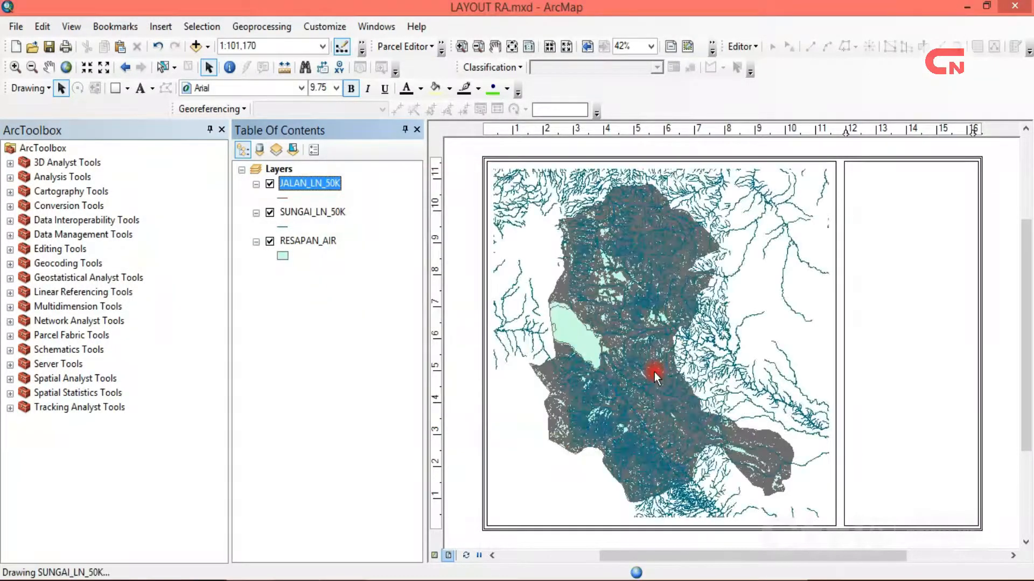
{"action": "left_click", "coordinate": [346, 295]}
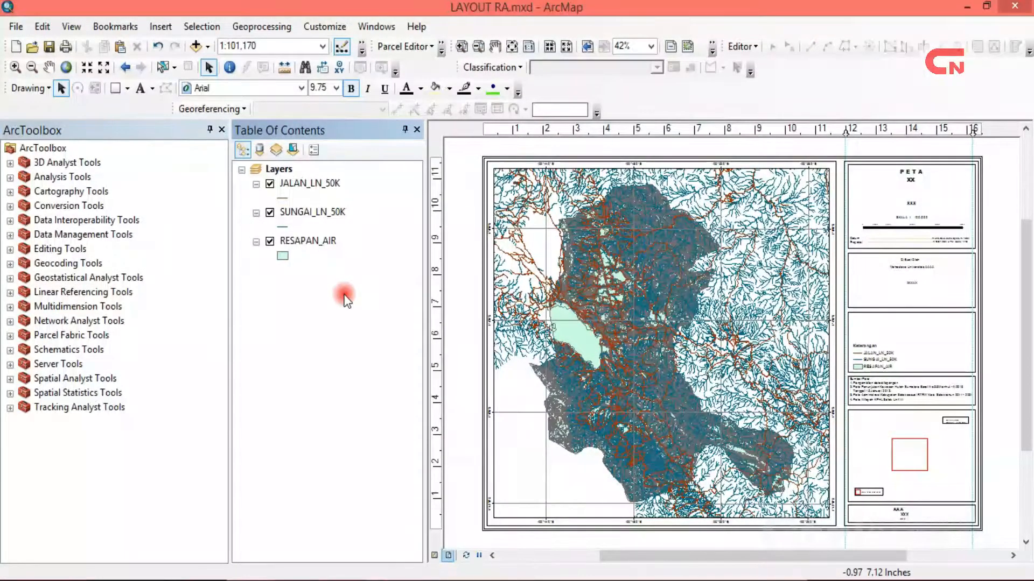
Rename the JALAN_LN_50K layer as Jalan and give it the Highway Ramp line symbol with a width of 1.
{"action": "left_click", "coordinate": [295, 183]}
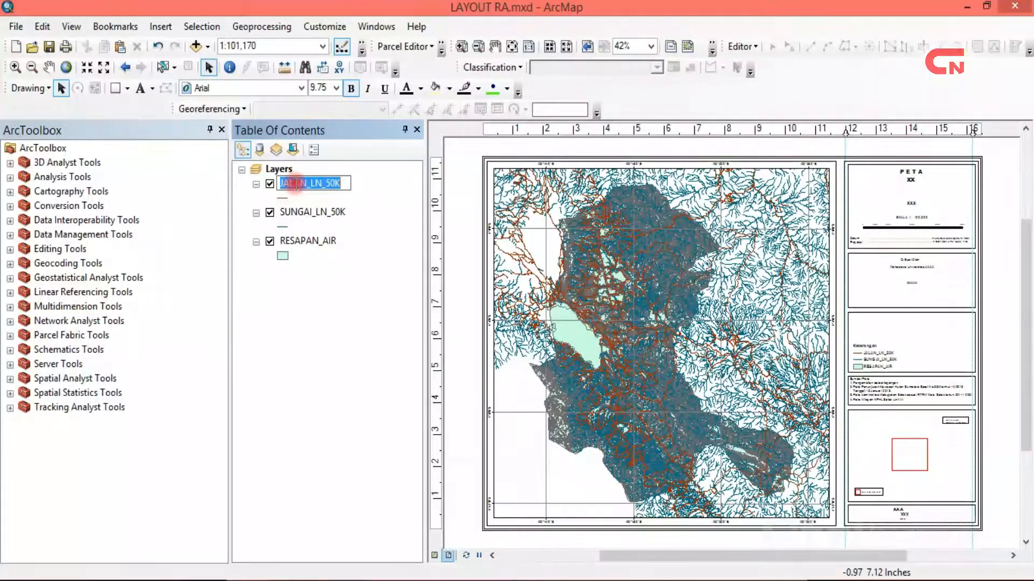
{"action": "type", "text": "Jalan"}
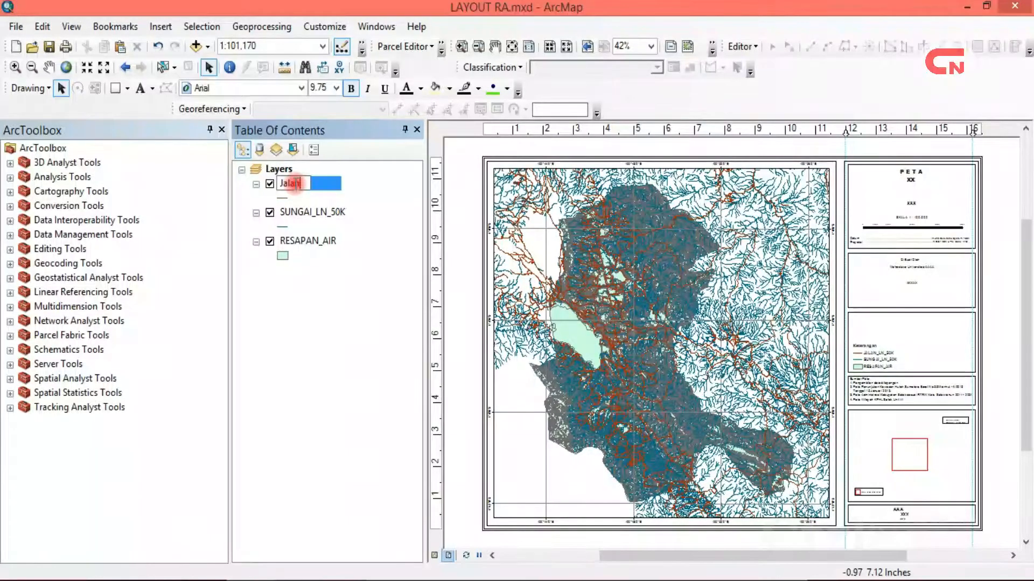
{"action": "left_click", "coordinate": [285, 199]}
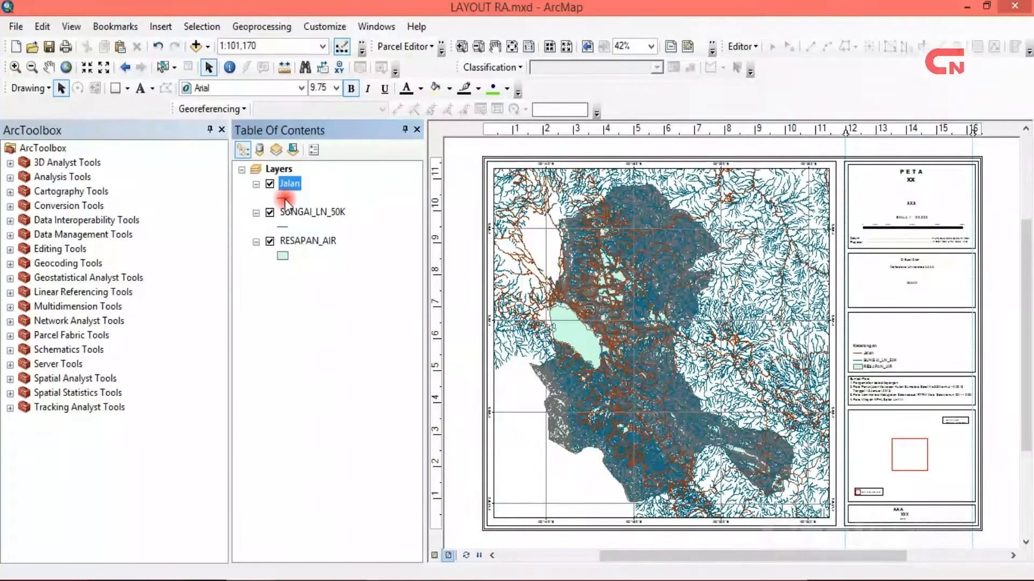
{"action": "left_click", "coordinate": [414, 212]}
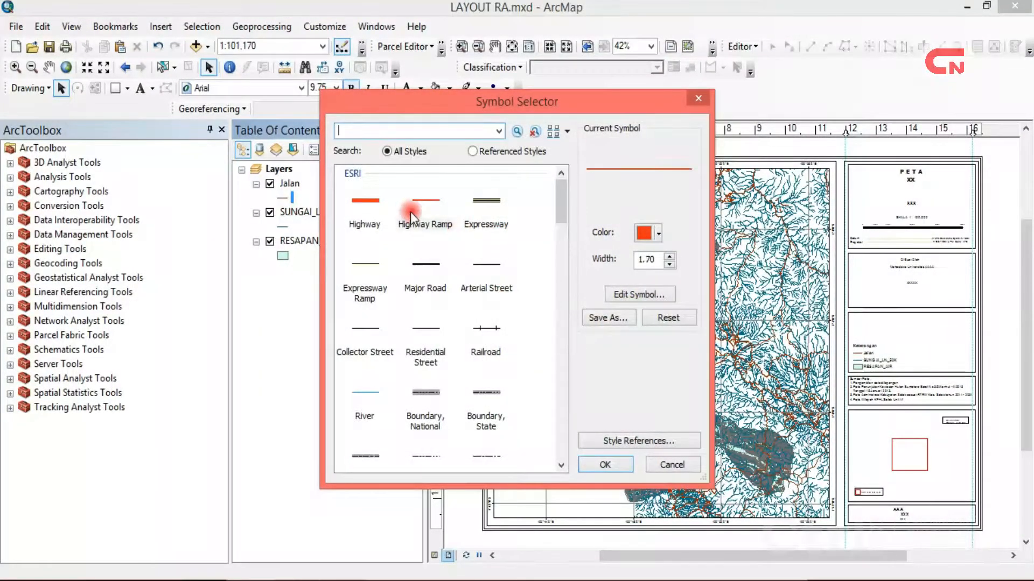
{"action": "left_click", "coordinate": [670, 263]}
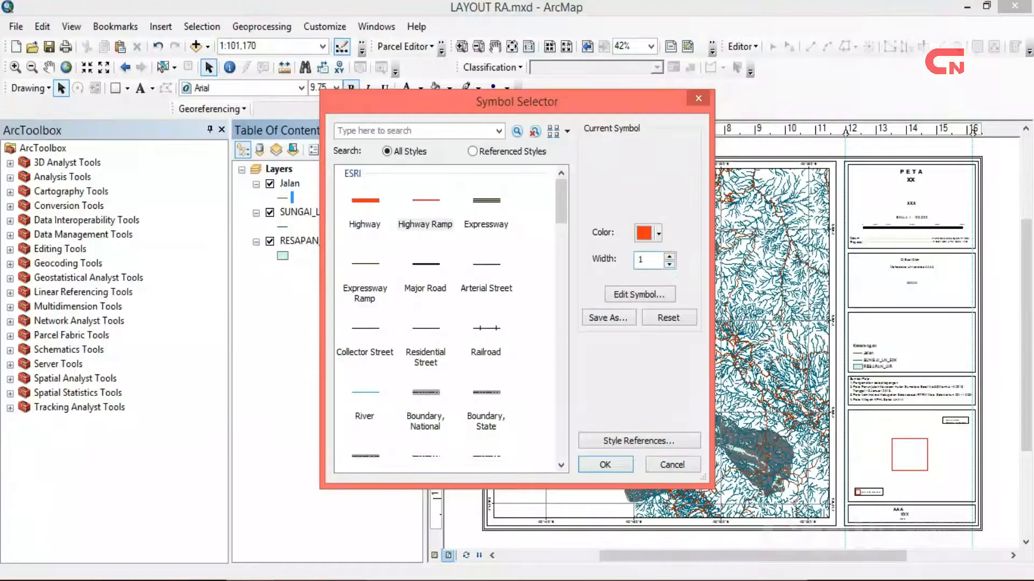
{"action": "left_click", "coordinate": [607, 466]}
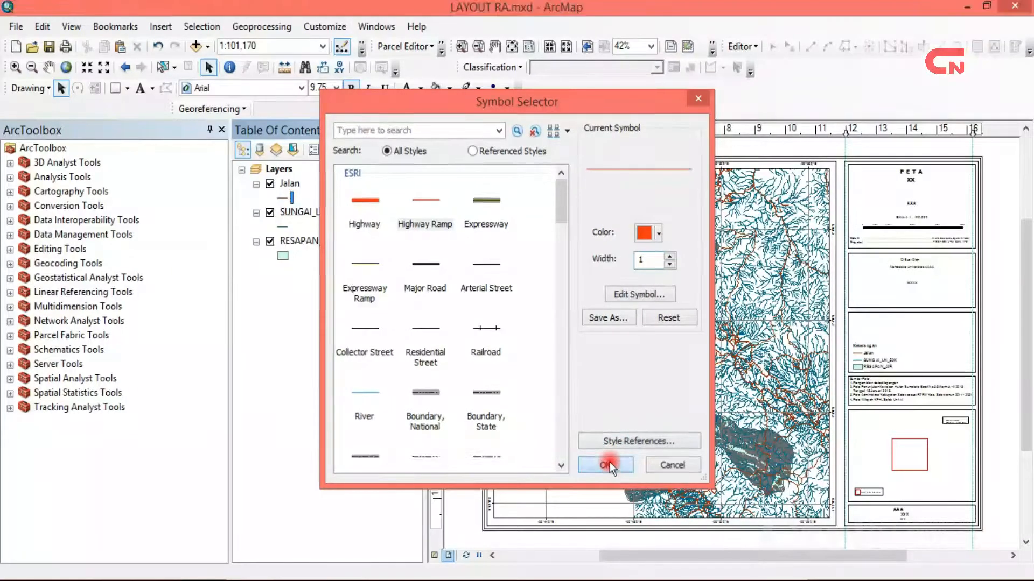
Rename the SUNGAI_LN_50K layer as Sungai.
{"action": "left_click", "coordinate": [305, 213]}
{"action": "left_click", "coordinate": [304, 213]}
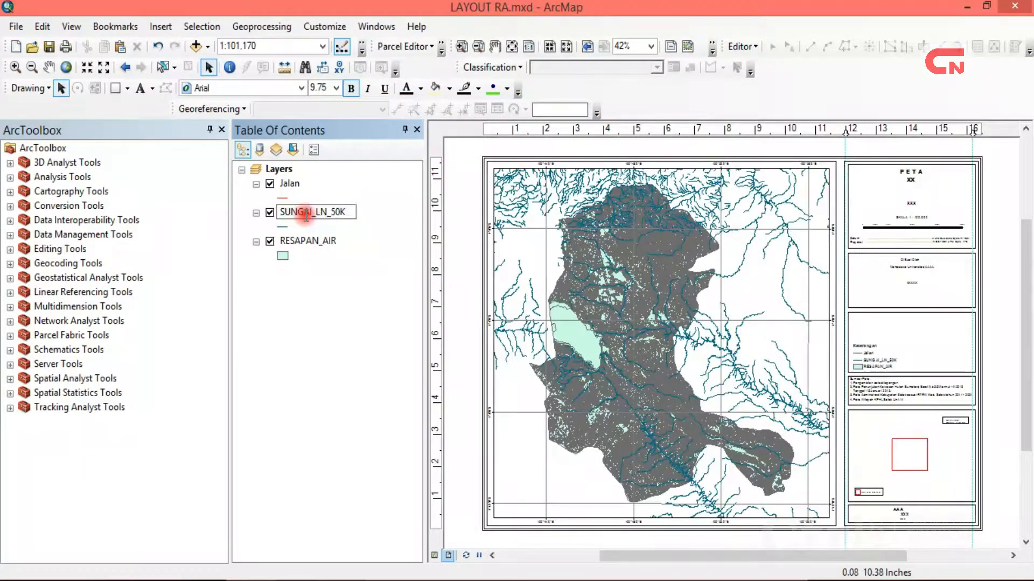
{"action": "double_click", "coordinate": [345, 213]}
{"action": "key", "text": "BackSpace"}
{"action": "type", "text": "S"}
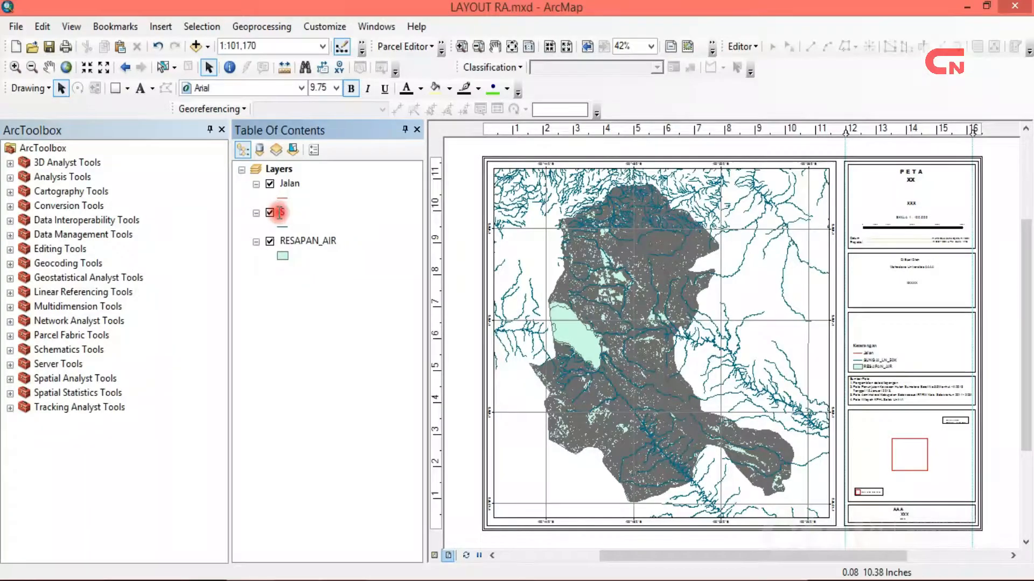
{"action": "type", "text": "ungai"}
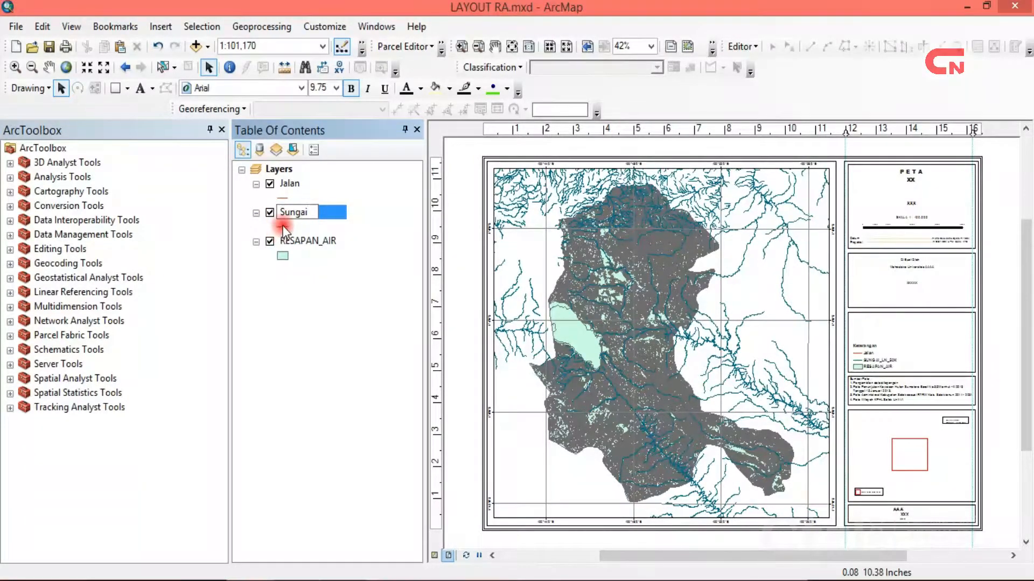
Apply the River line symbol to the Sungai layer.
{"action": "left_click", "coordinate": [283, 226]}
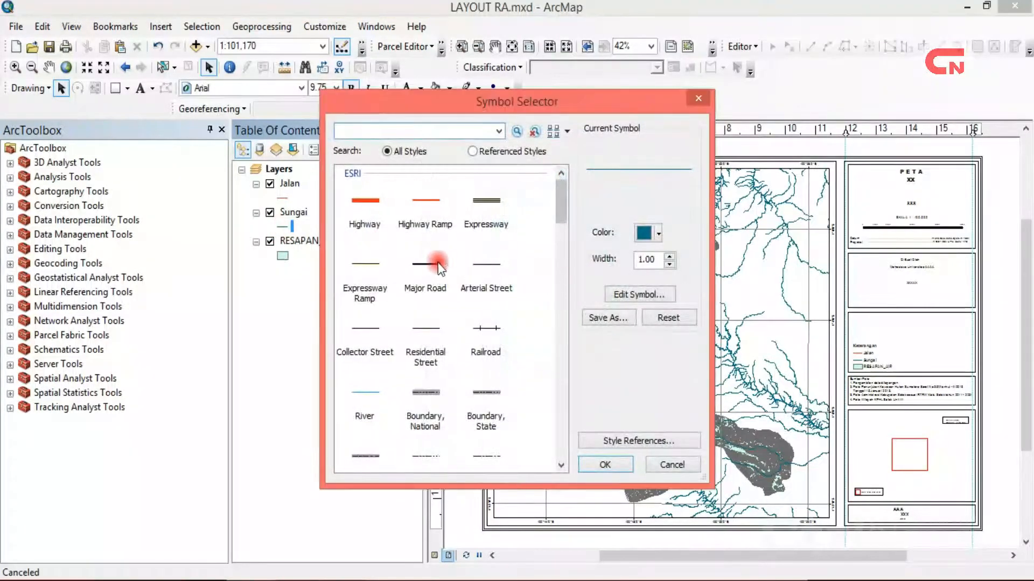
{"action": "left_click", "coordinate": [367, 386]}
{"action": "left_click", "coordinate": [605, 464]}
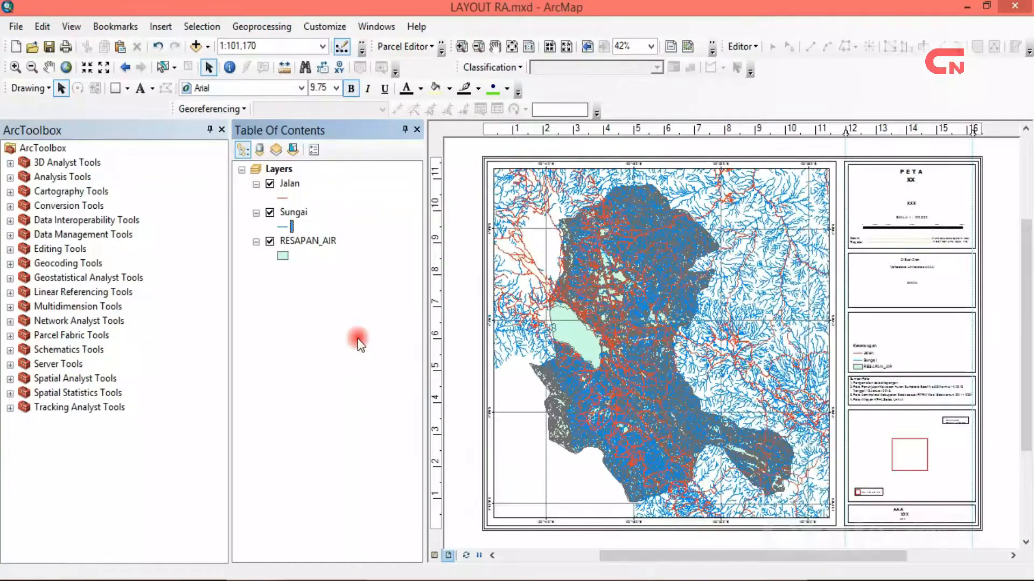
Rename the RESAPAN_AIR layer as Areal Tingkat Resapan Air.
{"action": "left_click", "coordinate": [304, 244]}
{"action": "left_click", "coordinate": [304, 244]}
{"action": "type", "text": "Ar"}
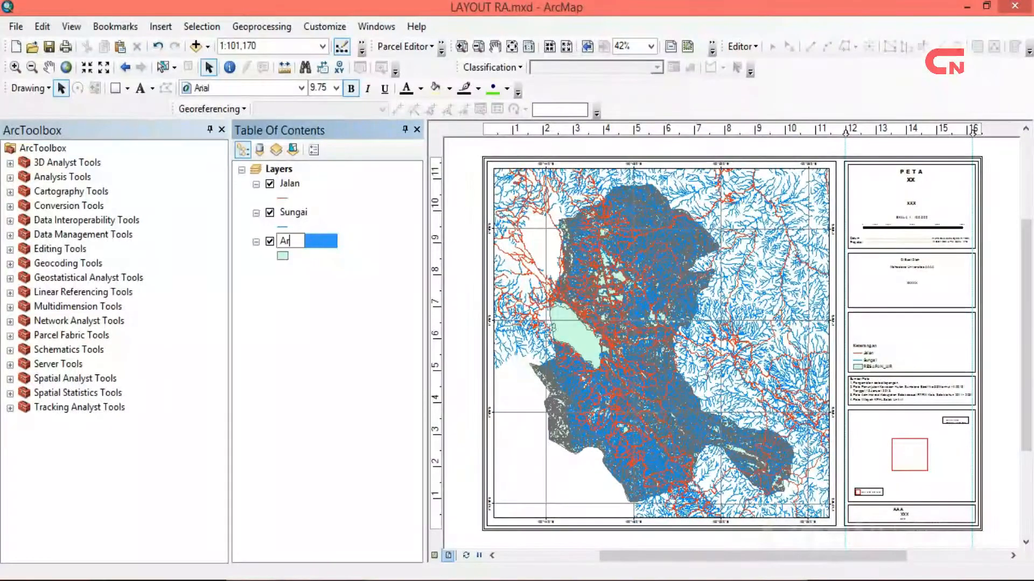
{"action": "type", "text": "eal Ting"}
{"action": "type", "text": "ka"}
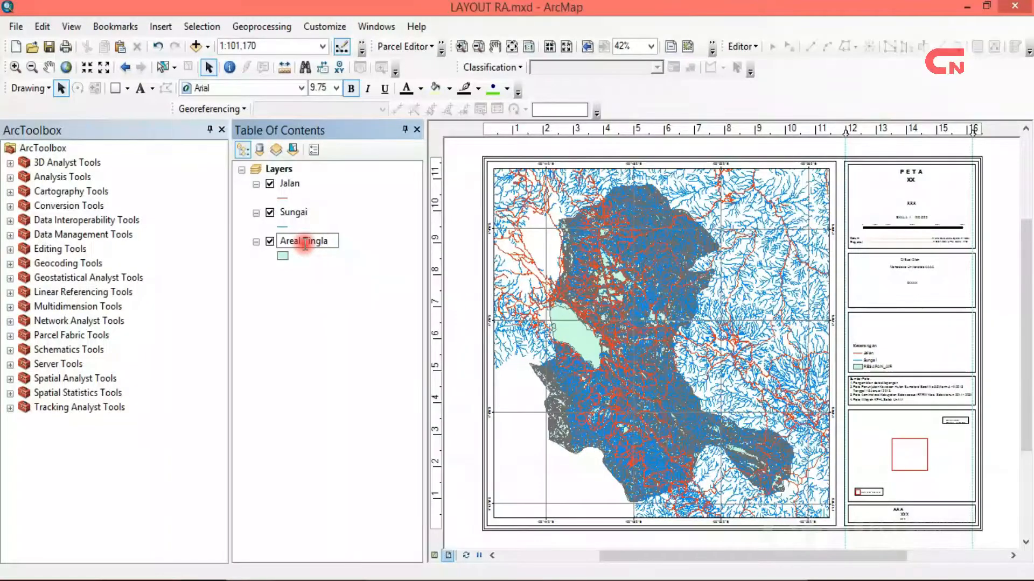
{"action": "type", "text": "t Resapan Air"}
{"action": "key", "text": "Return"}
{"action": "left_click", "coordinate": [305, 244]}
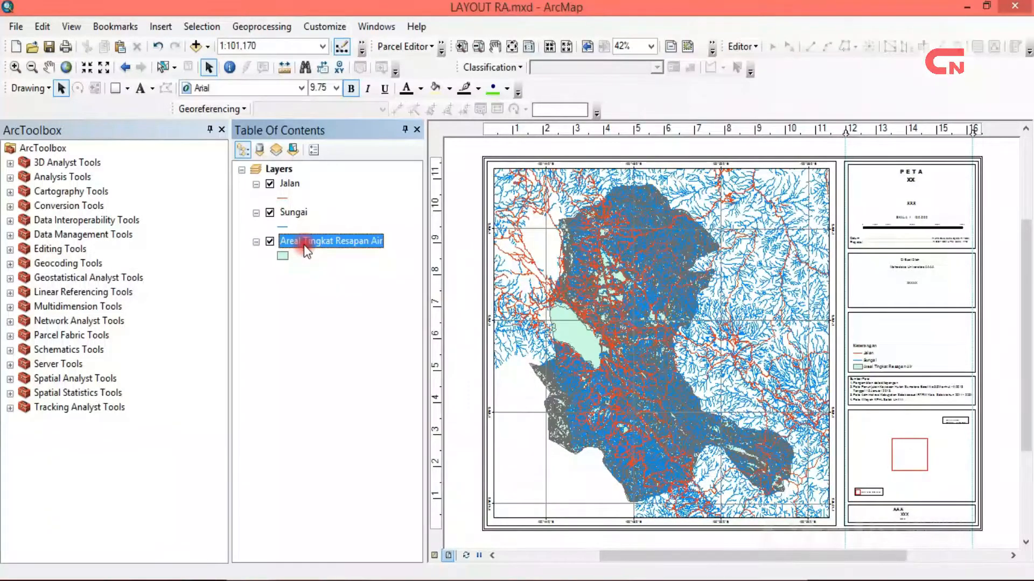
Symbolize the Areal Tingkat Resapan Air layer by unique values of the ket_ field, adding all values and excluding all other values.
{"action": "right_click", "coordinate": [303, 244]}
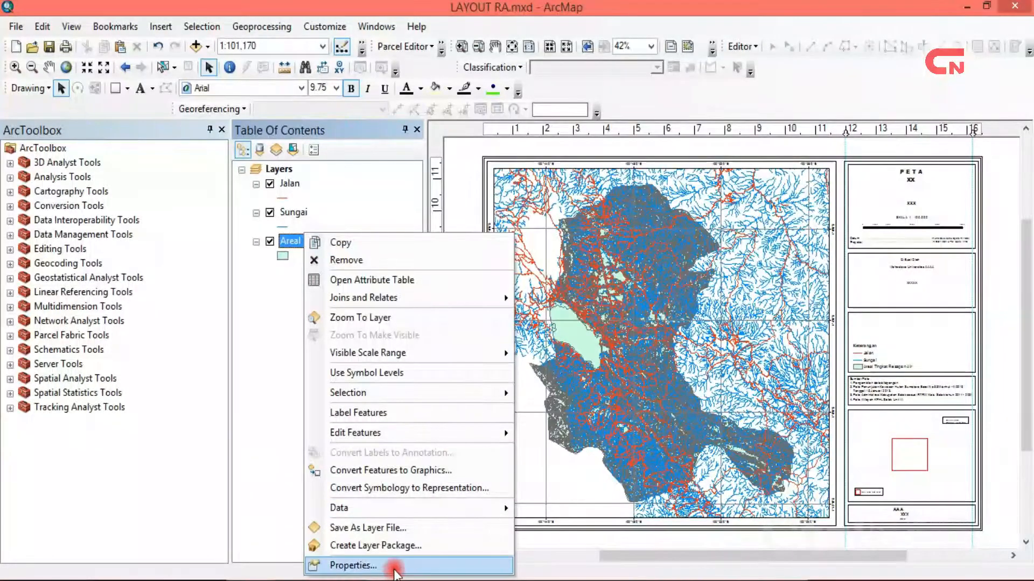
{"action": "left_click", "coordinate": [389, 564]}
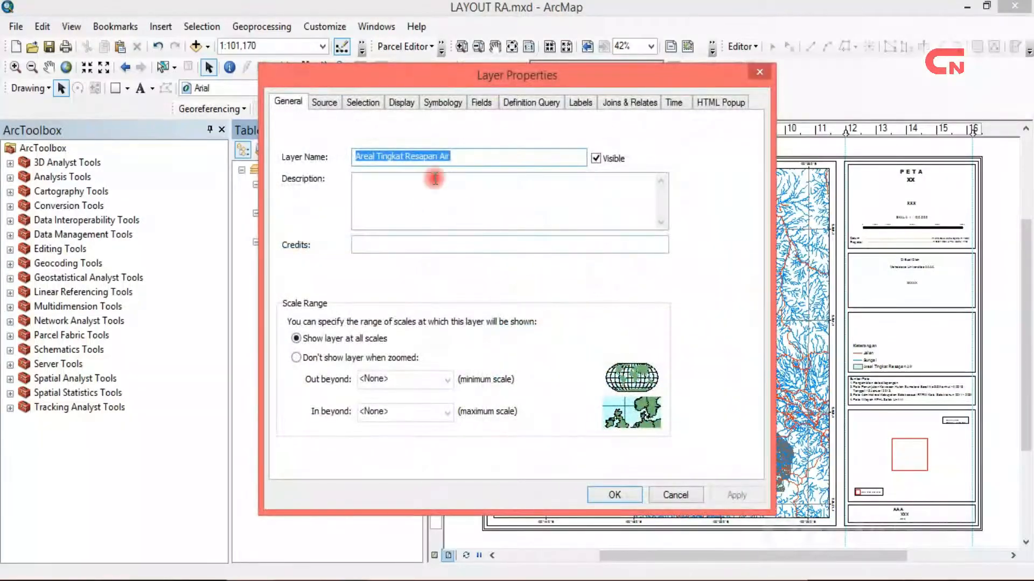
{"action": "left_click", "coordinate": [447, 101]}
{"action": "left_click", "coordinate": [312, 161]}
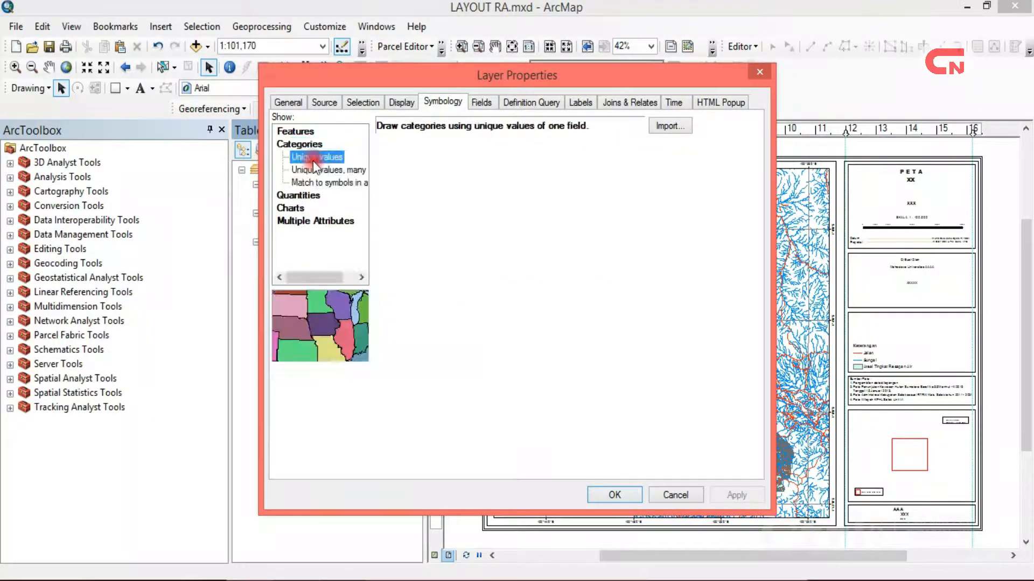
{"action": "left_click", "coordinate": [459, 158]}
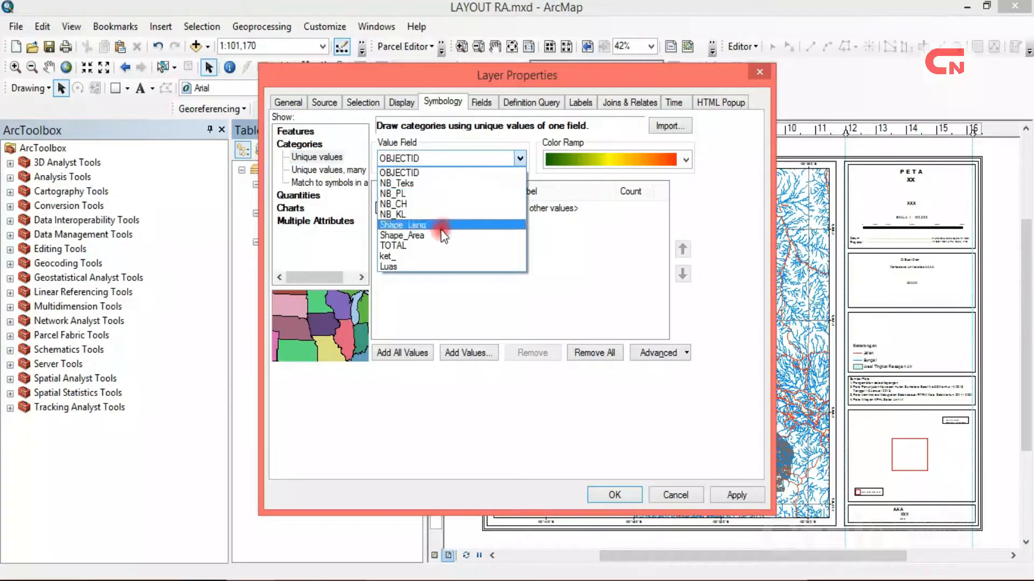
{"action": "left_click", "coordinate": [399, 255]}
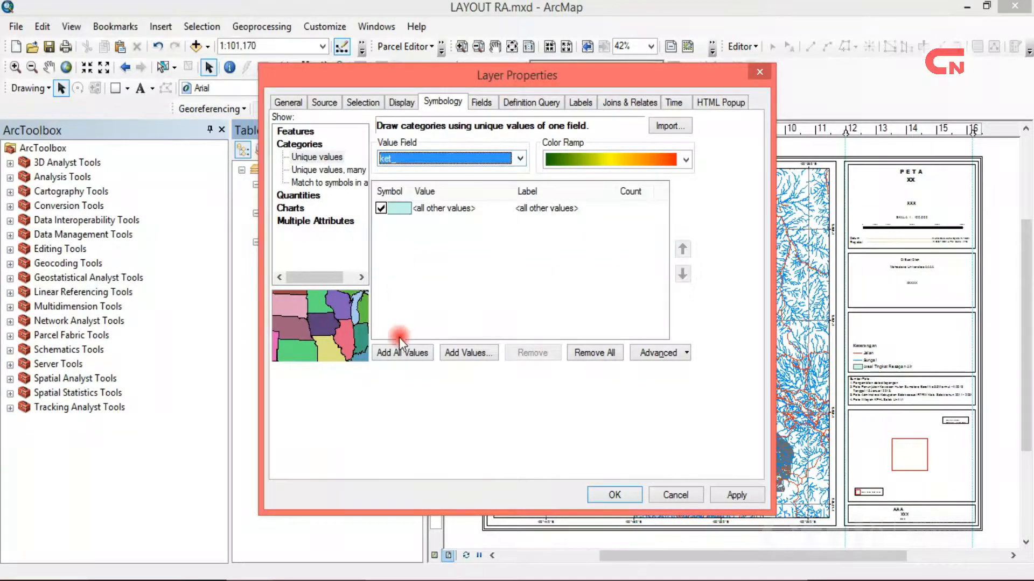
{"action": "left_click", "coordinate": [401, 351]}
{"action": "left_click", "coordinate": [381, 208]}
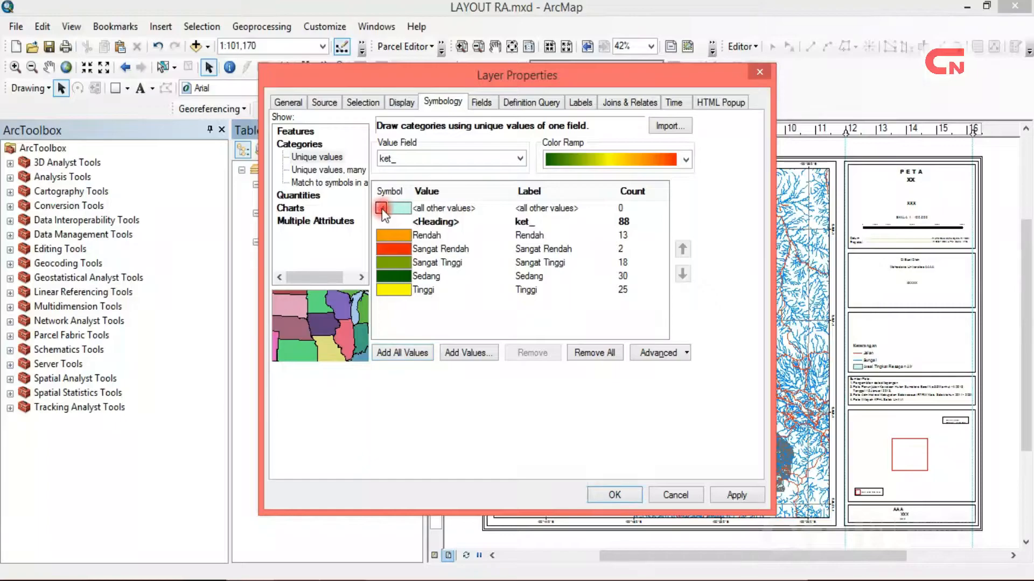
Order the classes as Sangat Rendah, Rendah, Sedang, Tinggi, Sangat Tinggi and reapply the green-yellow-red color ramp to them.
{"action": "left_click", "coordinate": [395, 248]}
{"action": "key", "text": "Delete"}
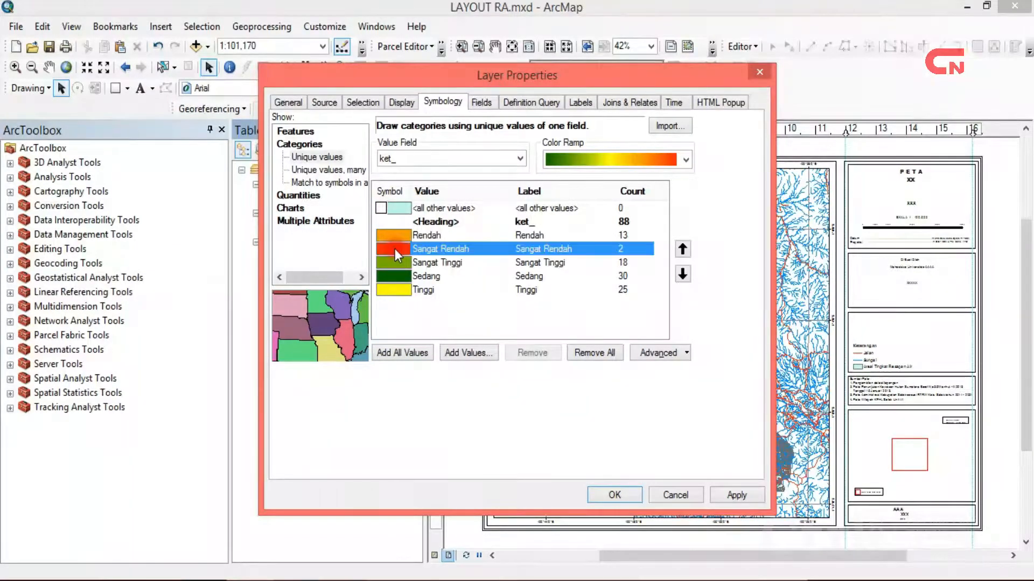
{"action": "left_click", "coordinate": [682, 249]}
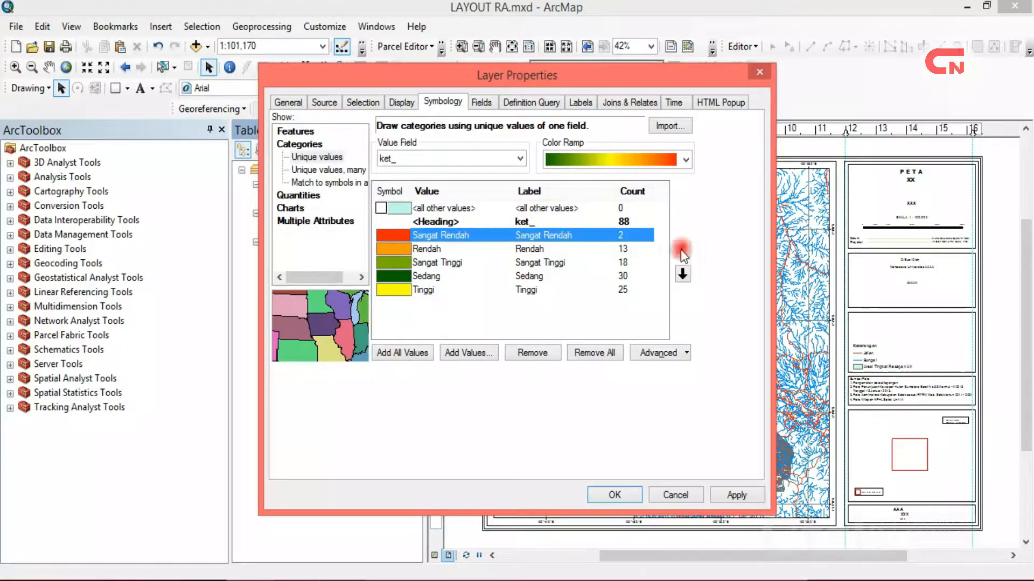
{"action": "left_click", "coordinate": [402, 275]}
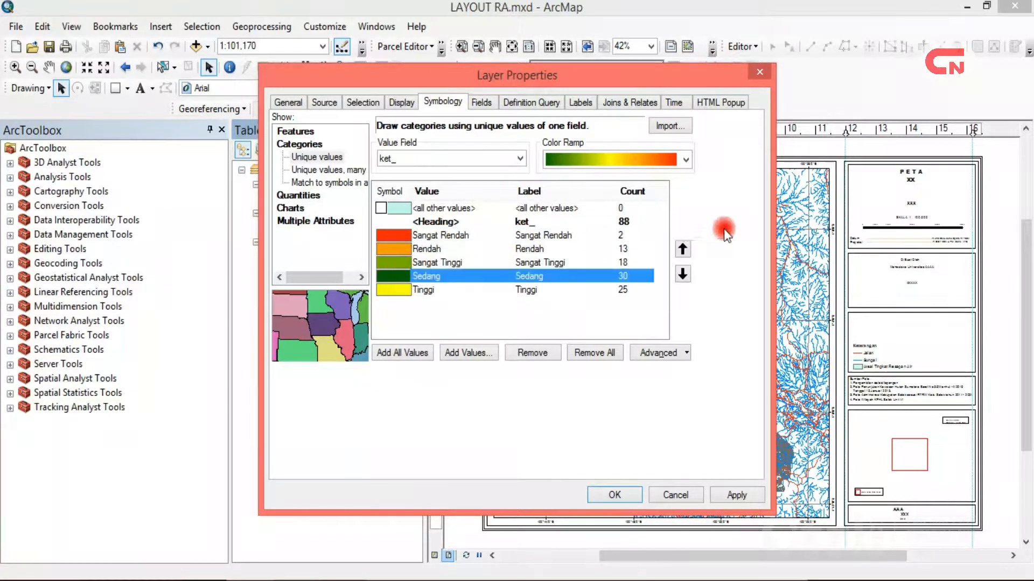
{"action": "left_click", "coordinate": [682, 249]}
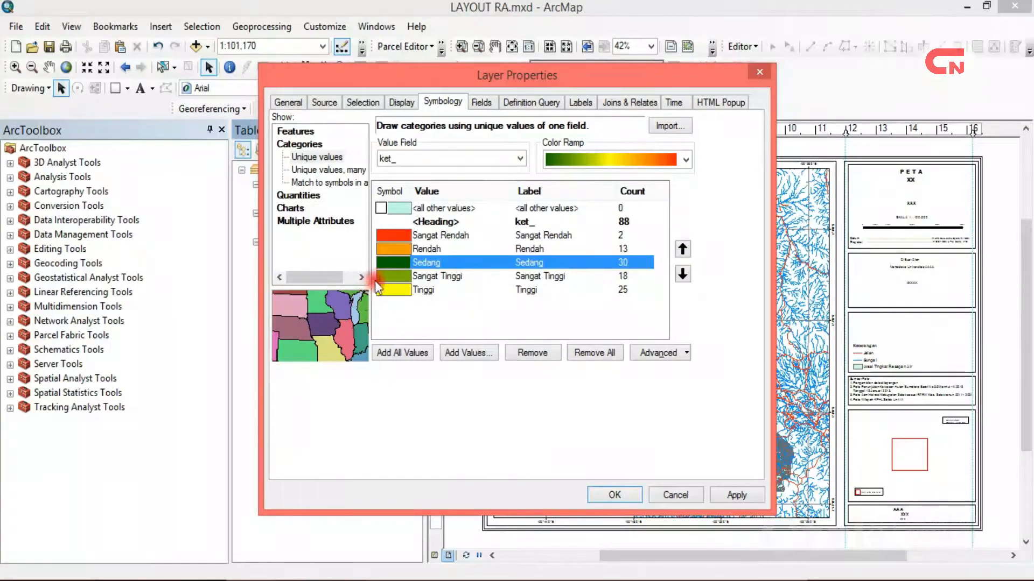
{"action": "left_click", "coordinate": [391, 276]}
{"action": "left_click", "coordinate": [682, 273]}
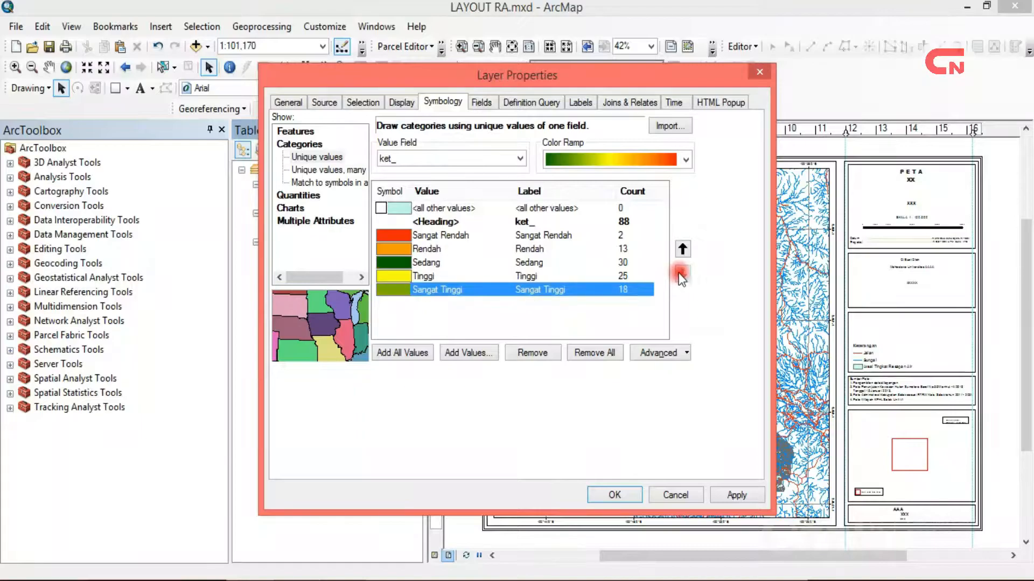
{"action": "left_click", "coordinate": [582, 322]}
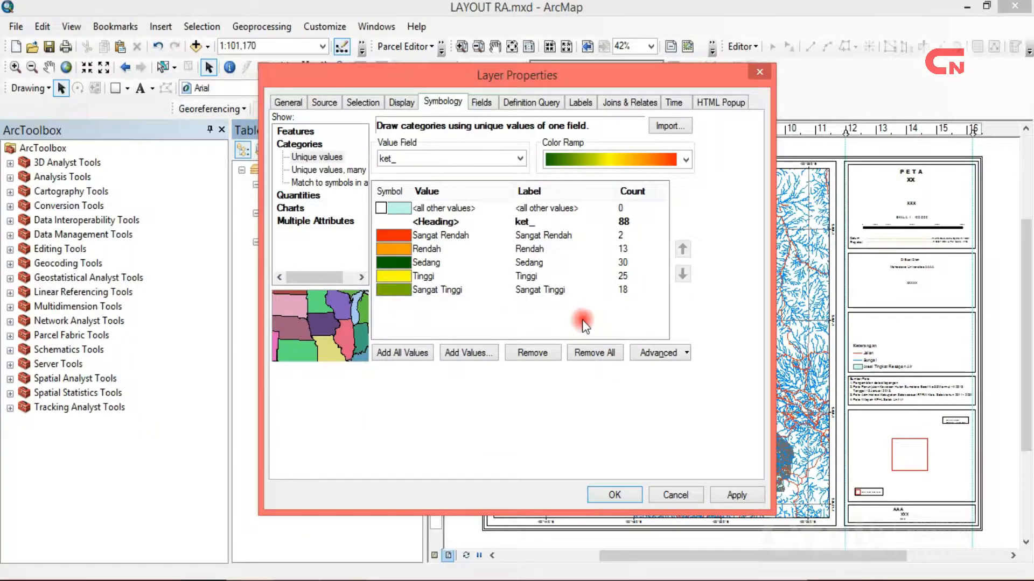
{"action": "left_click", "coordinate": [686, 159]}
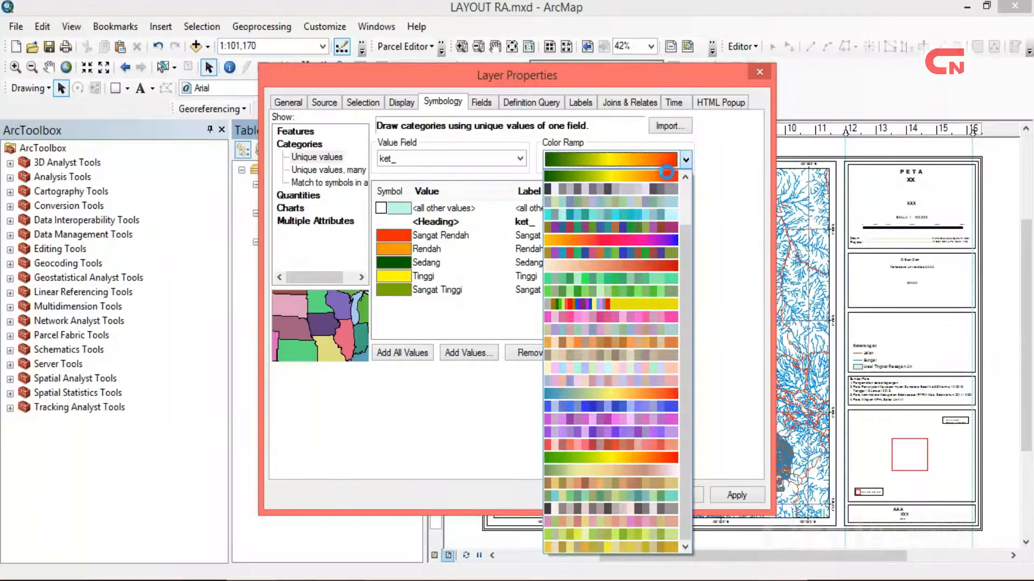
{"action": "left_click", "coordinate": [666, 174]}
Set the outline color of the Sangat Rendah and Rendah class symbols to no color.
{"action": "left_click", "coordinate": [391, 236]}
{"action": "double_click", "coordinate": [391, 236]}
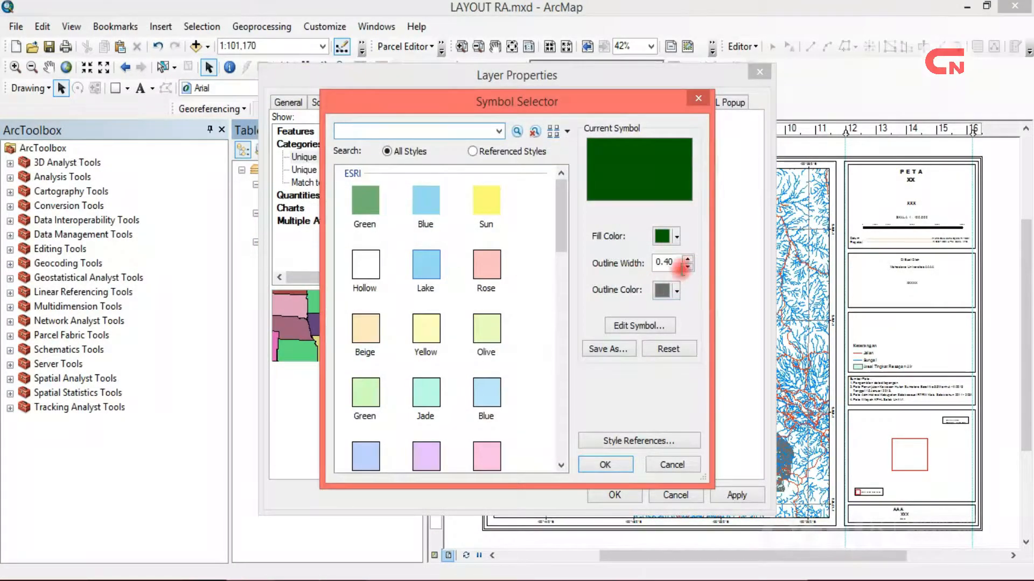
{"action": "left_click", "coordinate": [675, 293]}
{"action": "left_click", "coordinate": [649, 312]}
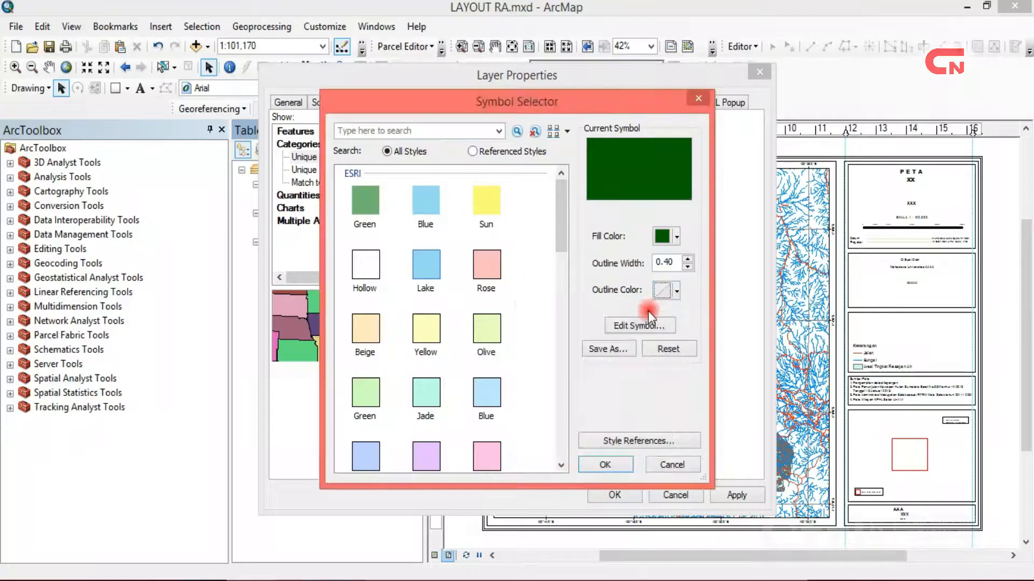
{"action": "left_click", "coordinate": [589, 465]}
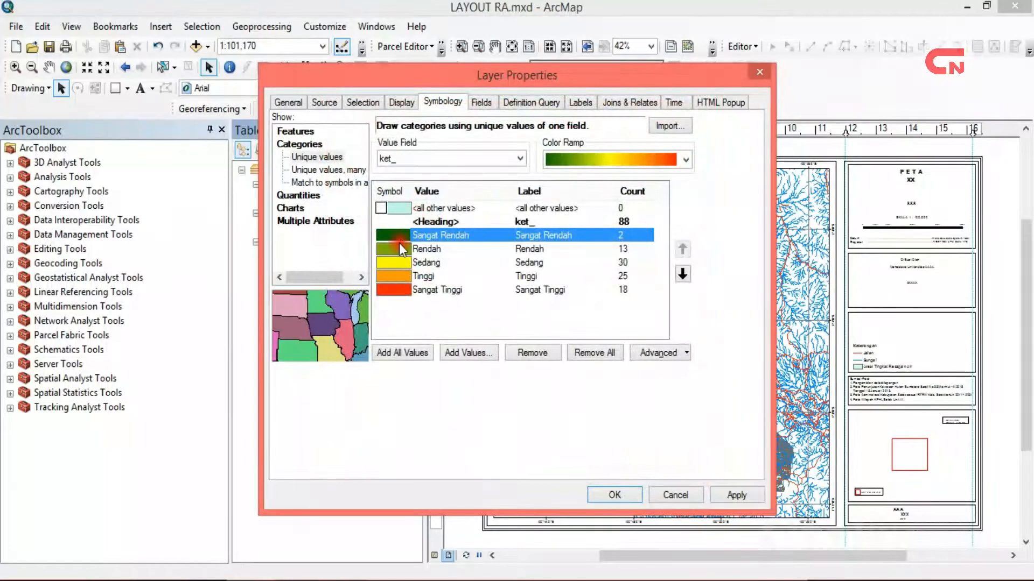
{"action": "double_click", "coordinate": [399, 247]}
{"action": "left_click", "coordinate": [676, 293]}
{"action": "left_click", "coordinate": [633, 312]}
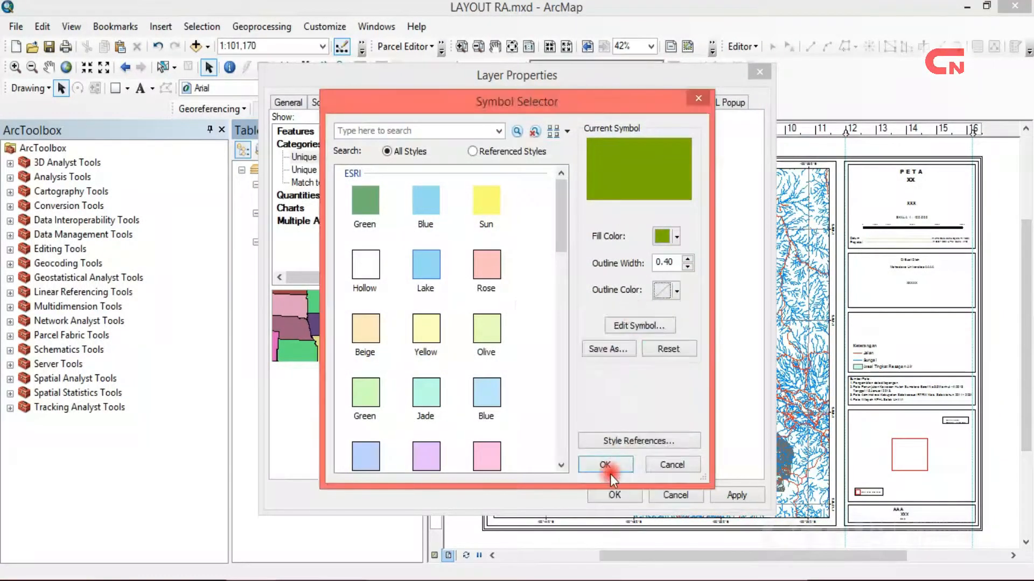
{"action": "left_click", "coordinate": [605, 465]}
Remove the outline color from the Sedang and Tinggi class symbols.
{"action": "left_click", "coordinate": [396, 266]}
{"action": "double_click", "coordinate": [396, 266]}
{"action": "left_click", "coordinate": [675, 293]}
{"action": "left_click", "coordinate": [641, 318]}
{"action": "left_click", "coordinate": [607, 464]}
{"action": "double_click", "coordinate": [397, 272]}
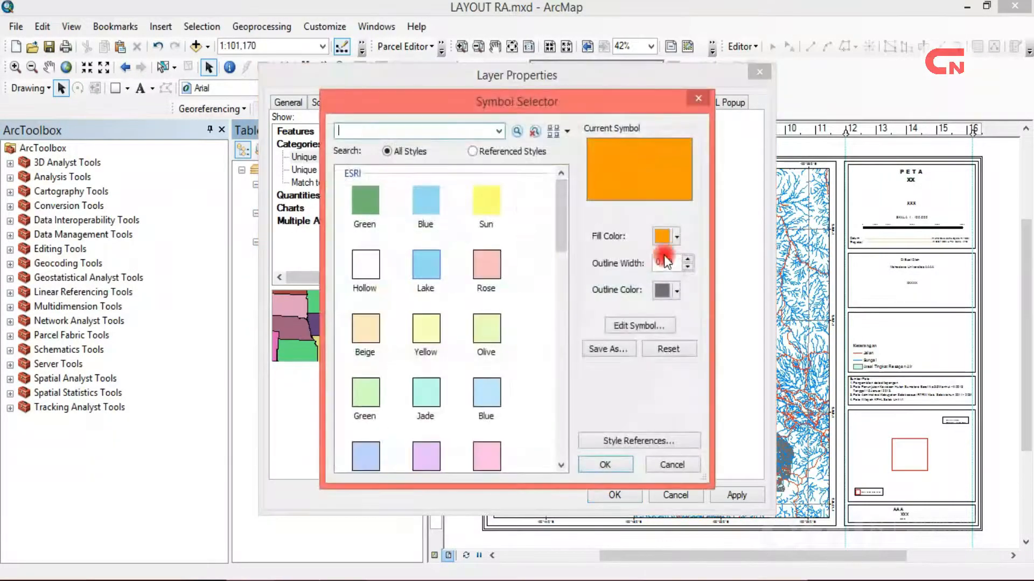
{"action": "left_click", "coordinate": [677, 291]}
{"action": "left_click", "coordinate": [664, 307]}
{"action": "left_click", "coordinate": [610, 464]}
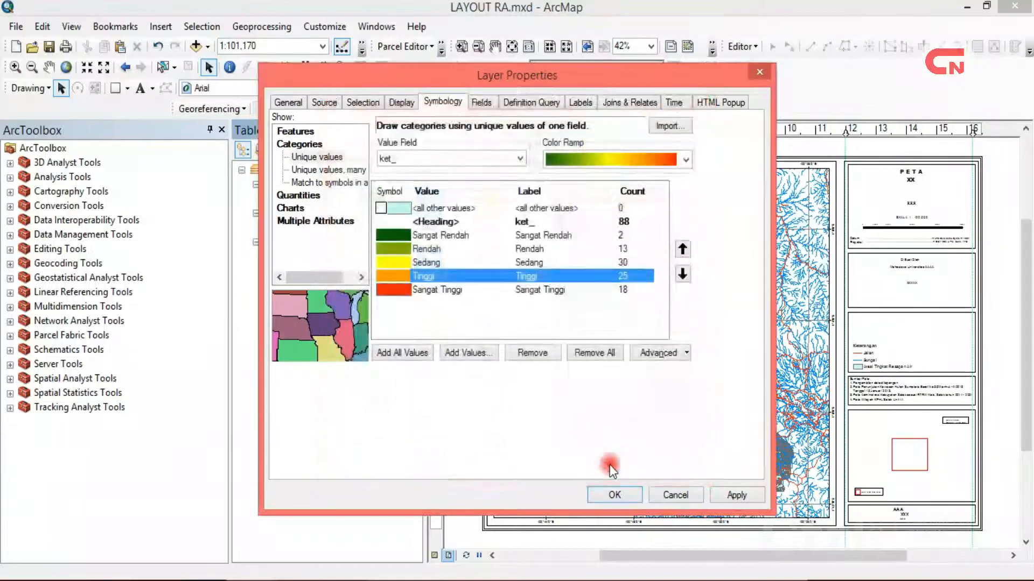
Set the Sangat Tinggi class symbol's outline to no color and apply the class symbology to the layer.
{"action": "left_click", "coordinate": [391, 291]}
{"action": "double_click", "coordinate": [392, 291]}
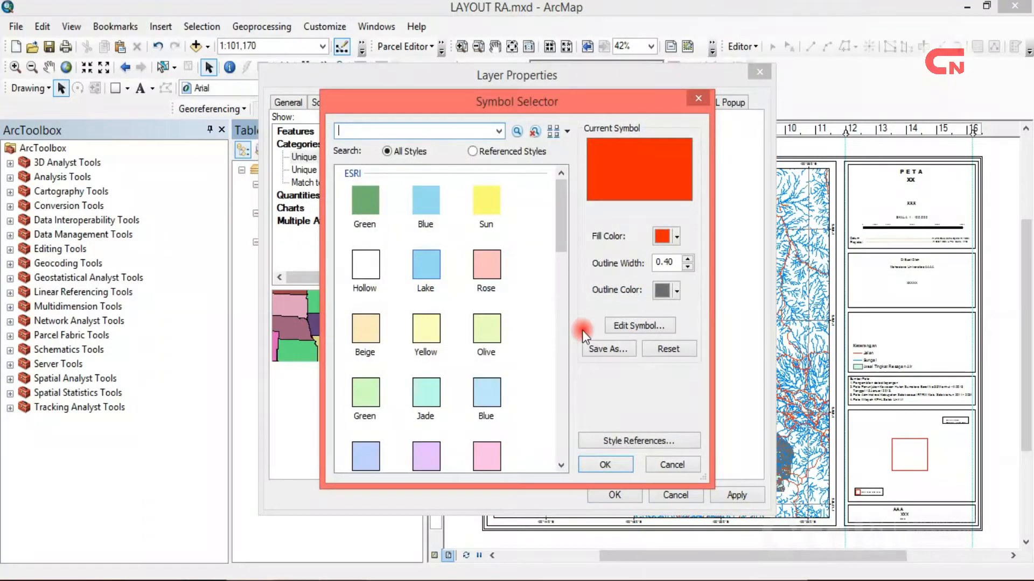
{"action": "left_click", "coordinate": [678, 291]}
{"action": "left_click", "coordinate": [668, 308]}
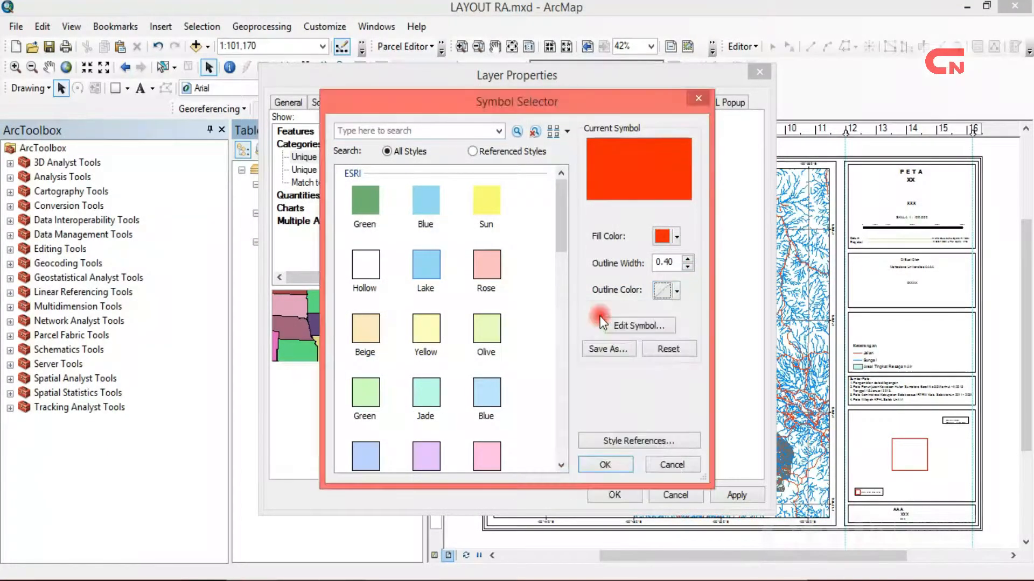
{"action": "left_click", "coordinate": [606, 465]}
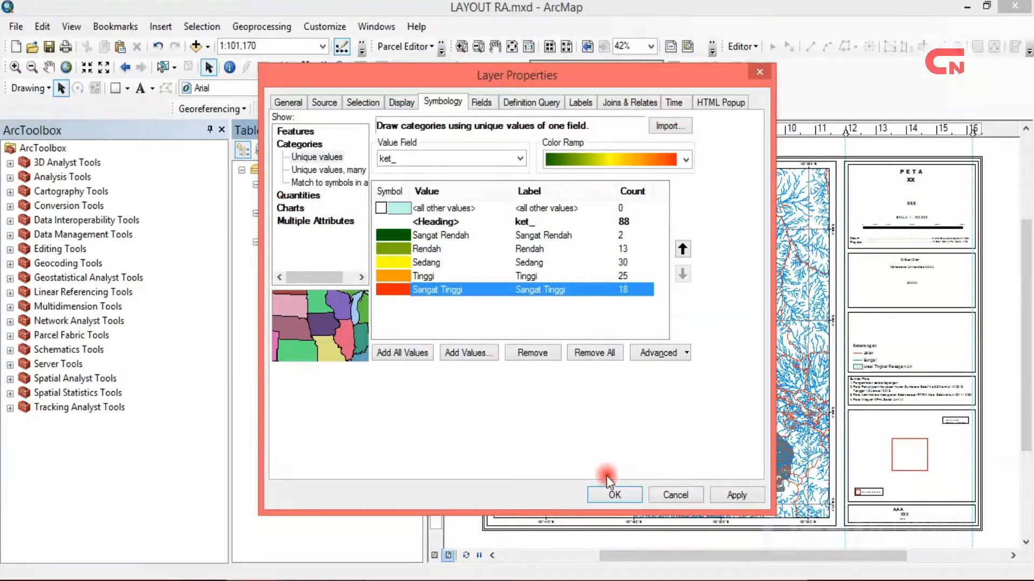
{"action": "left_click", "coordinate": [610, 495]}
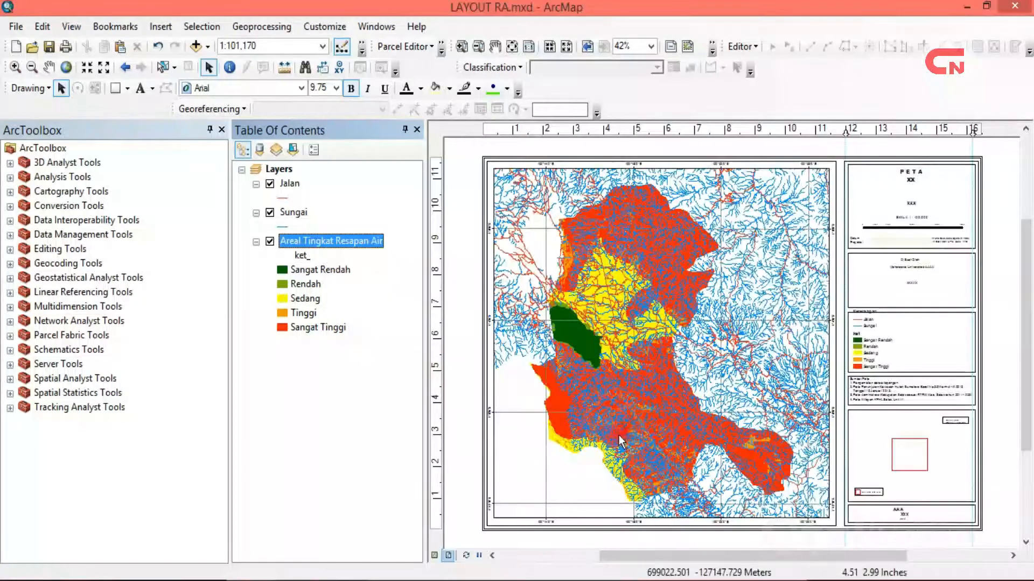
Add the elevation raster solokgabung.tif from the 3. DEM SRTM 30m Provinsi Sumatera Barat folder to the Layers data frame.
{"action": "left_click", "coordinate": [395, 238]}
{"action": "left_click", "coordinate": [294, 170]}
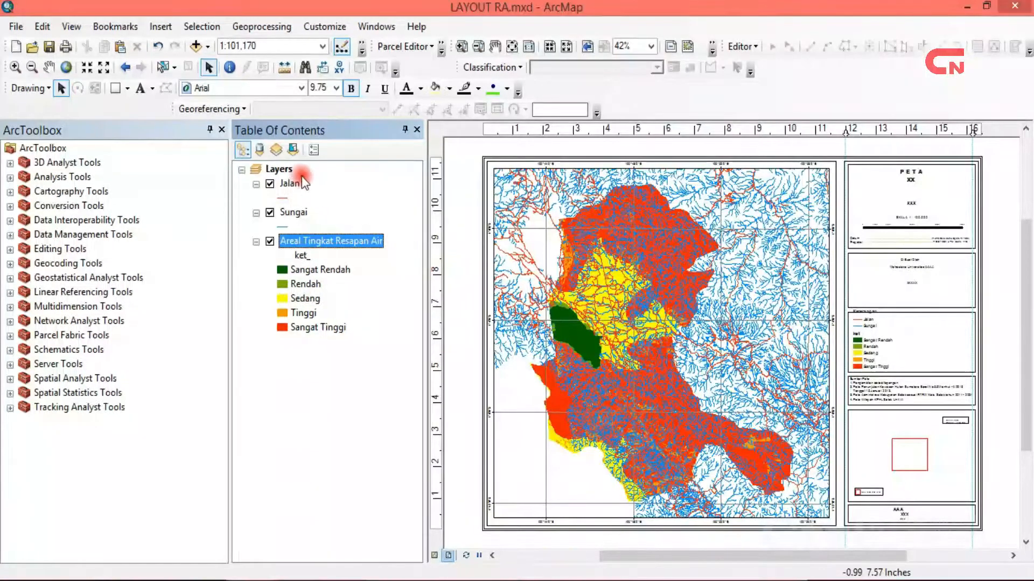
{"action": "right_click", "coordinate": [293, 170]}
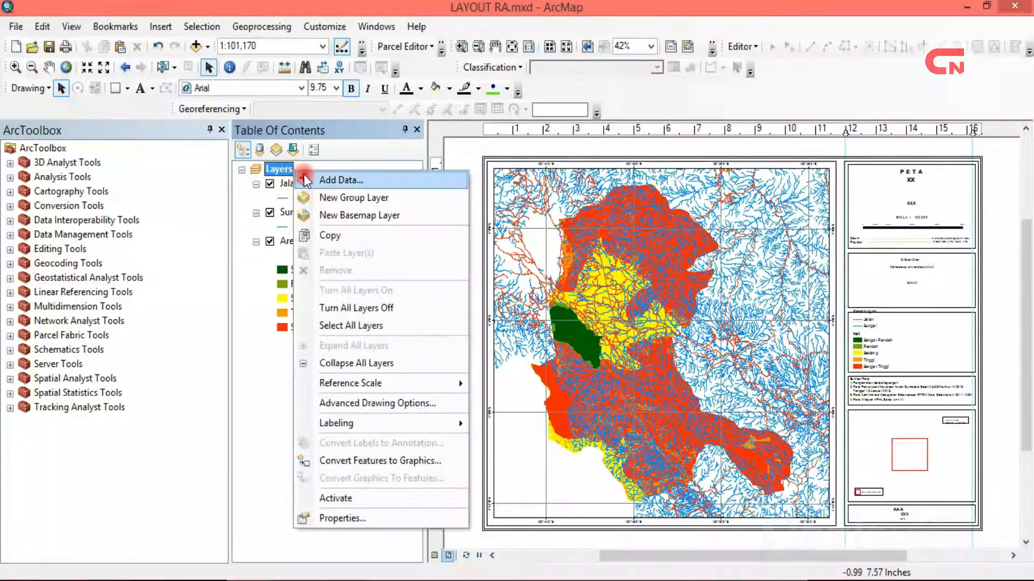
{"action": "left_click", "coordinate": [320, 181]}
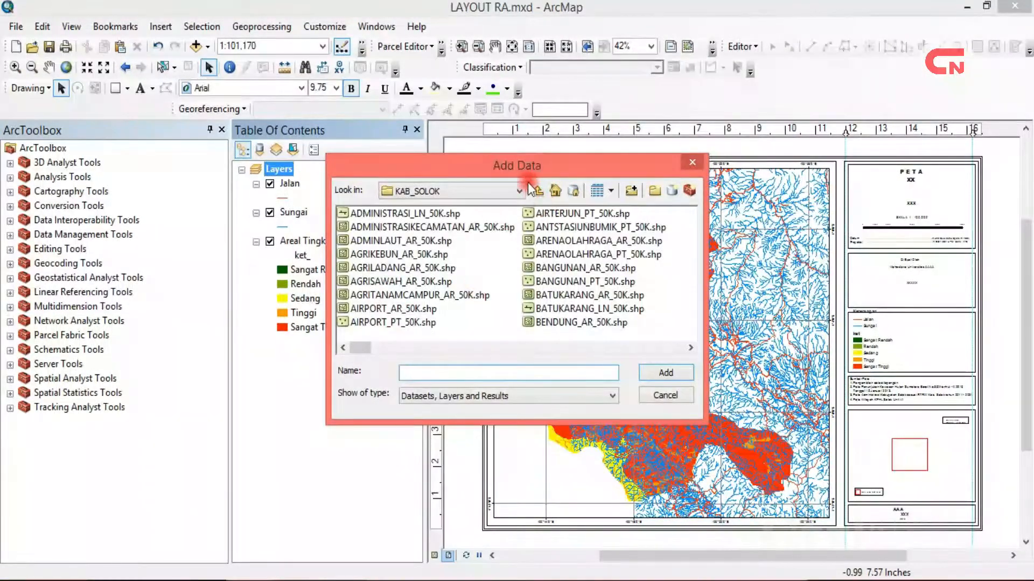
{"action": "left_click", "coordinate": [537, 191]}
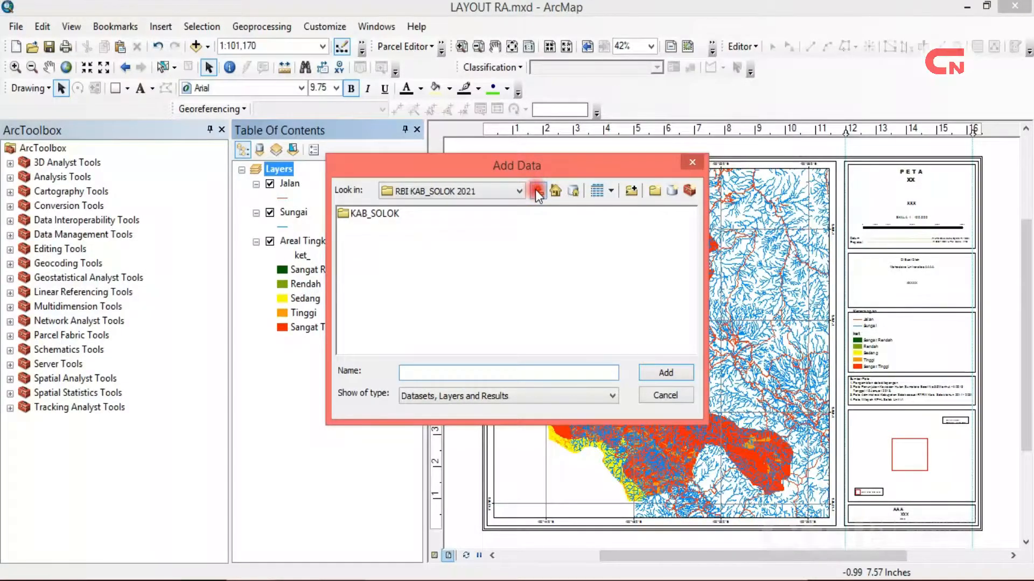
{"action": "left_click", "coordinate": [537, 191]}
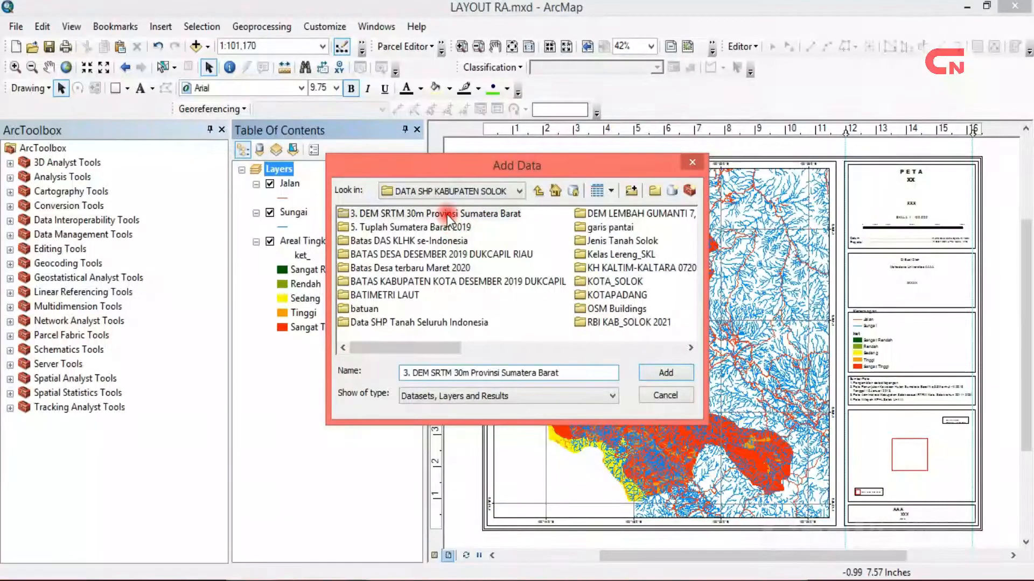
{"action": "double_click", "coordinate": [446, 214]}
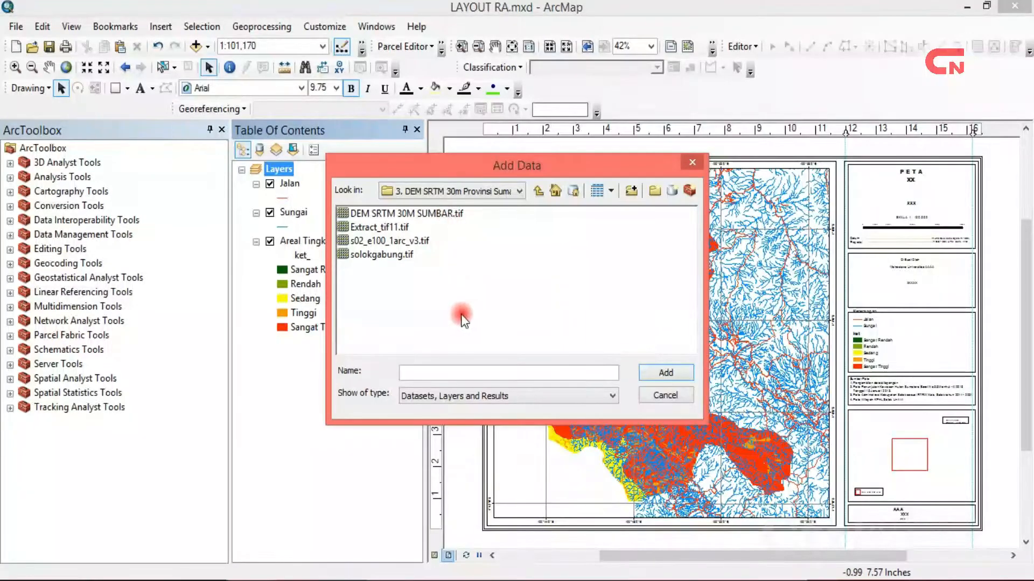
{"action": "left_click", "coordinate": [391, 257]}
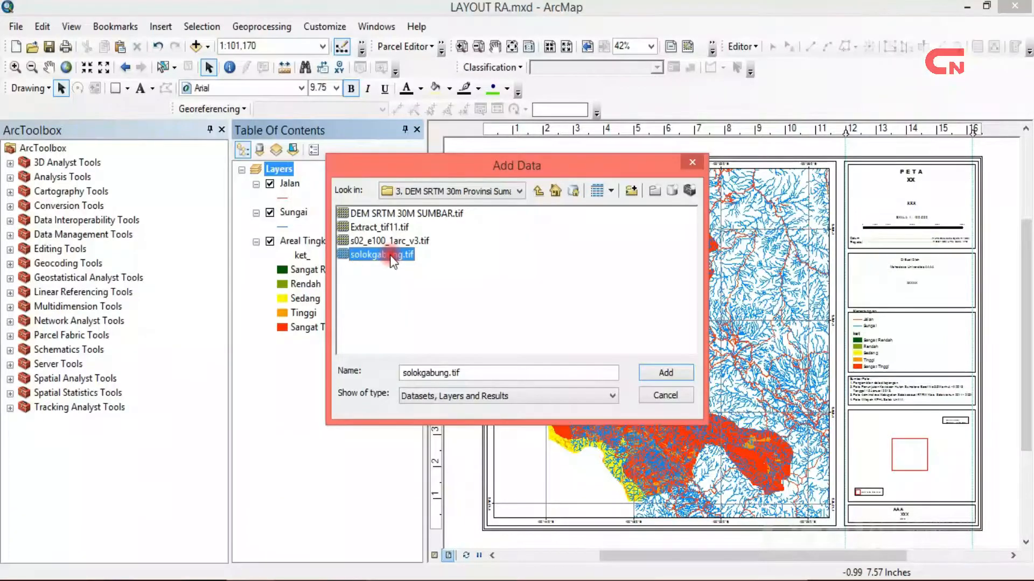
{"action": "double_click", "coordinate": [391, 257]}
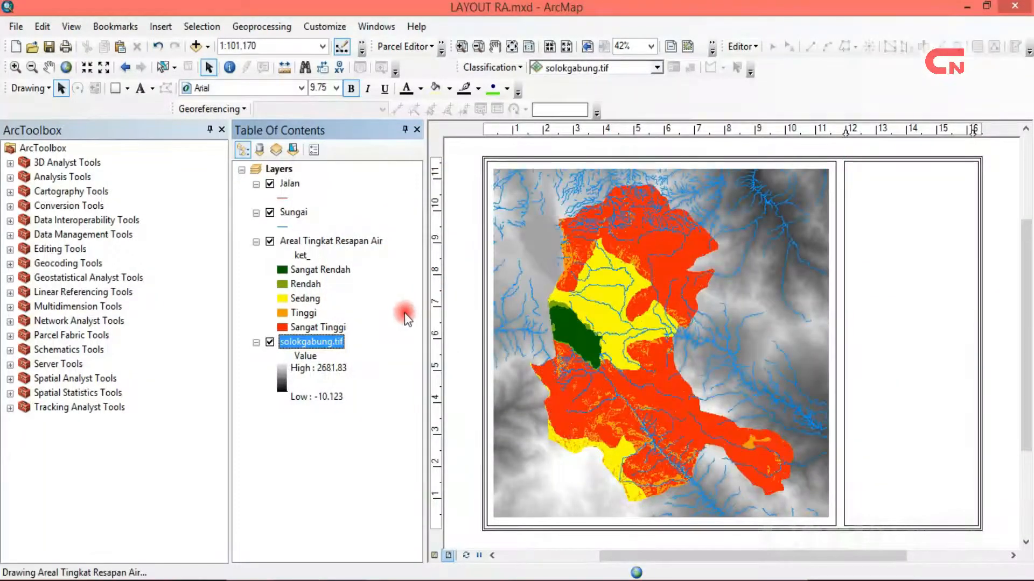
Switch the solokgabung.tif raster's symbology to Classified with 1 class.
{"action": "right_click", "coordinate": [336, 341]}
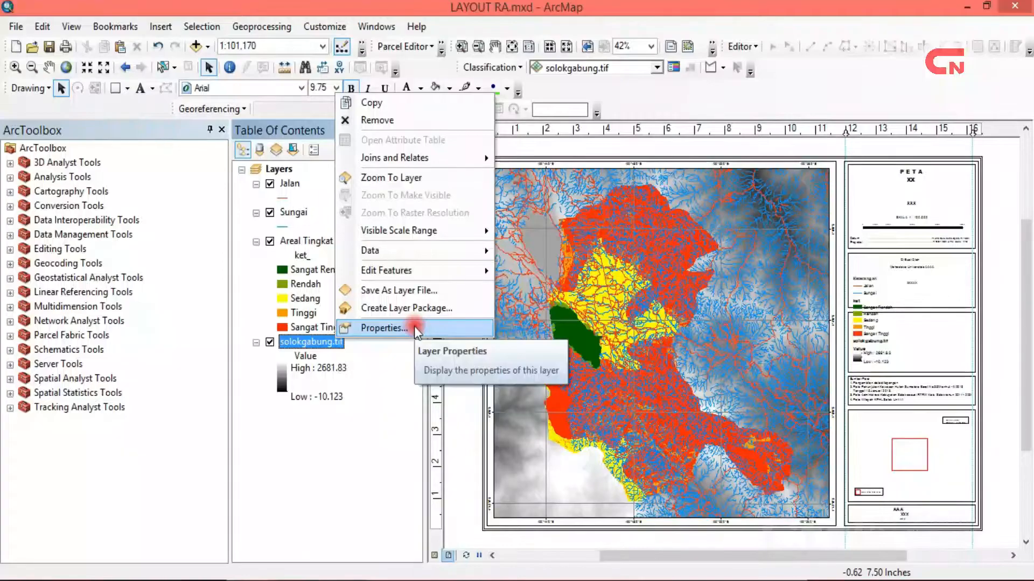
{"action": "left_click", "coordinate": [414, 326]}
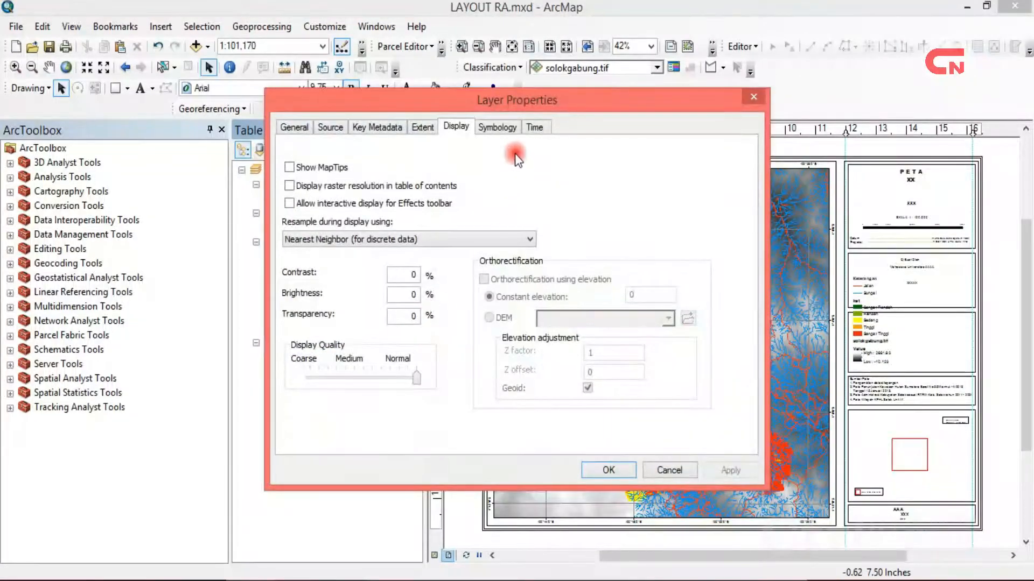
{"action": "left_click", "coordinate": [496, 127]}
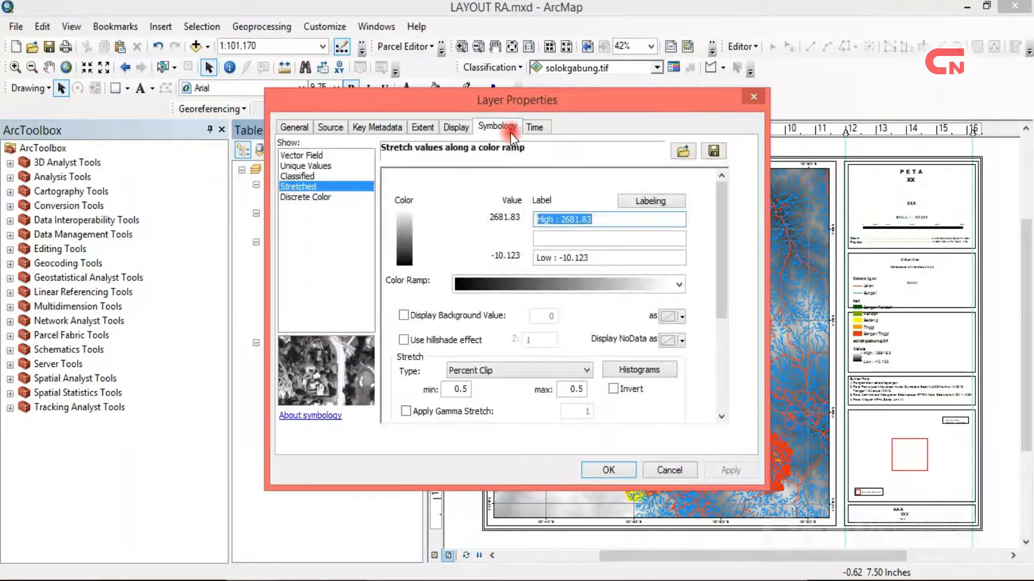
{"action": "left_click", "coordinate": [322, 177]}
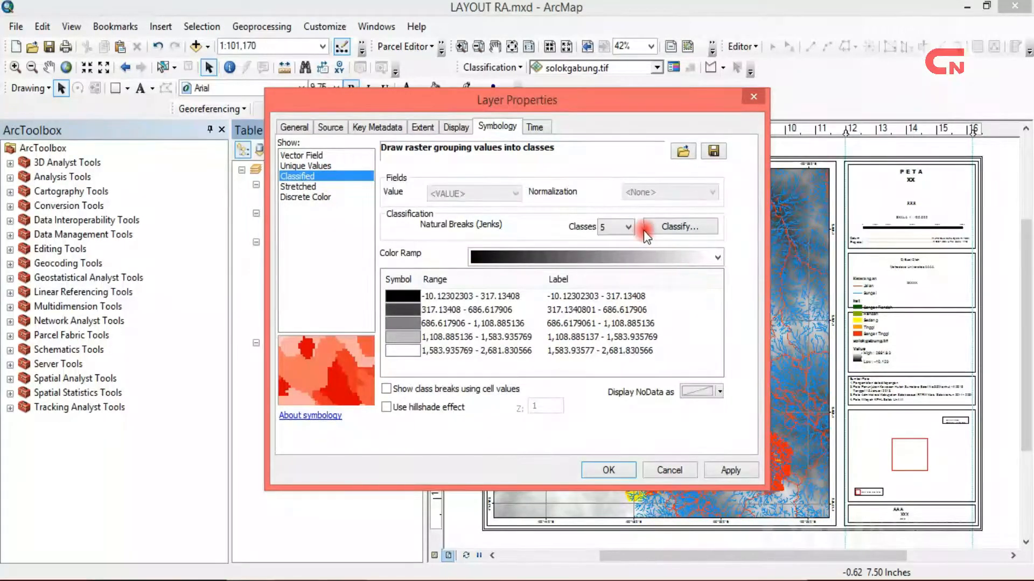
{"action": "left_click", "coordinate": [627, 227]}
{"action": "left_click_drag", "start_coordinate": [633, 285], "coordinate": [629, 254]}
{"action": "left_click", "coordinate": [613, 241]}
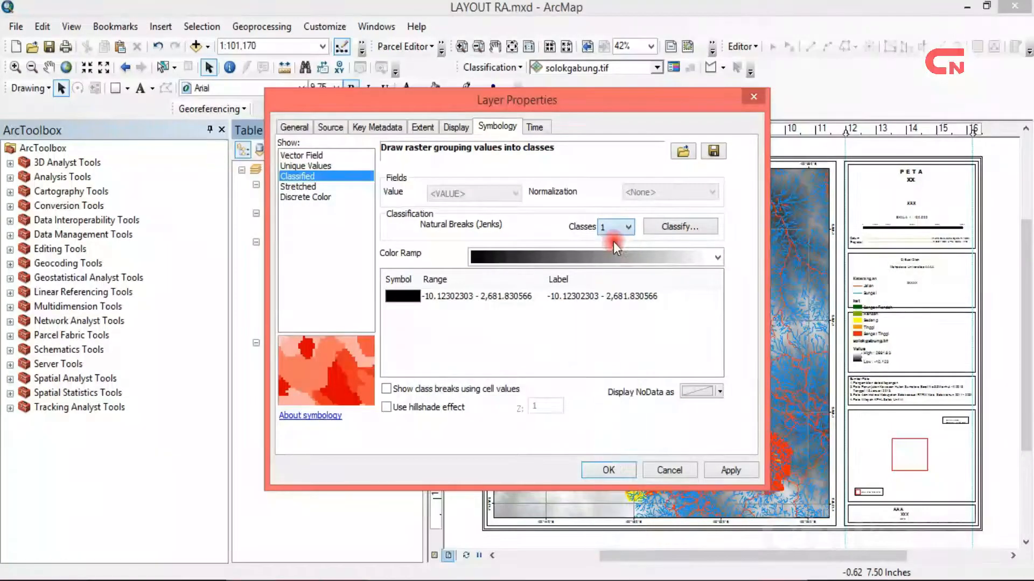
Color the raster's single class light gray, enable the hillshade effect, and apply the symbology.
{"action": "left_click", "coordinate": [408, 296]}
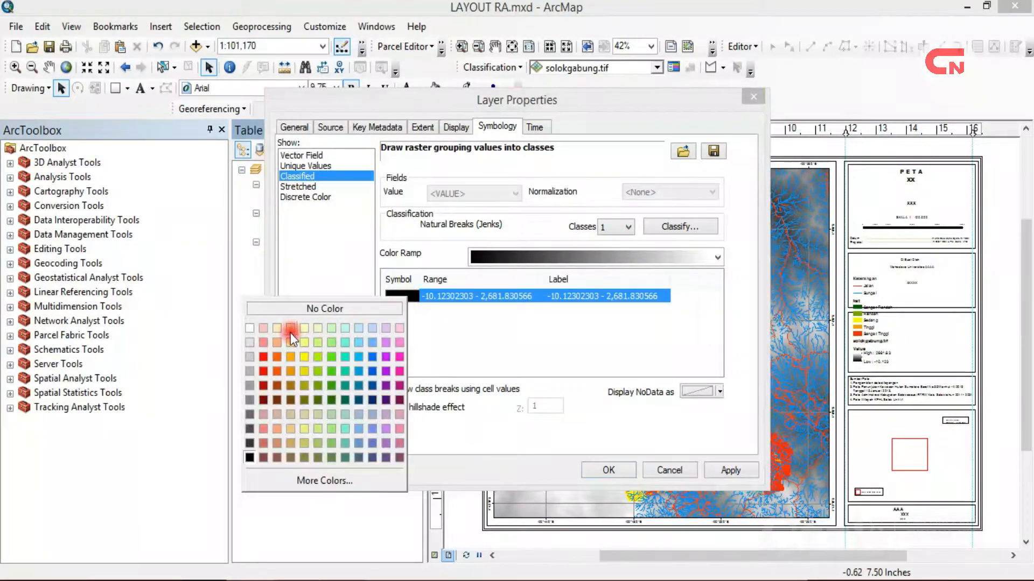
{"action": "left_click", "coordinate": [251, 357]}
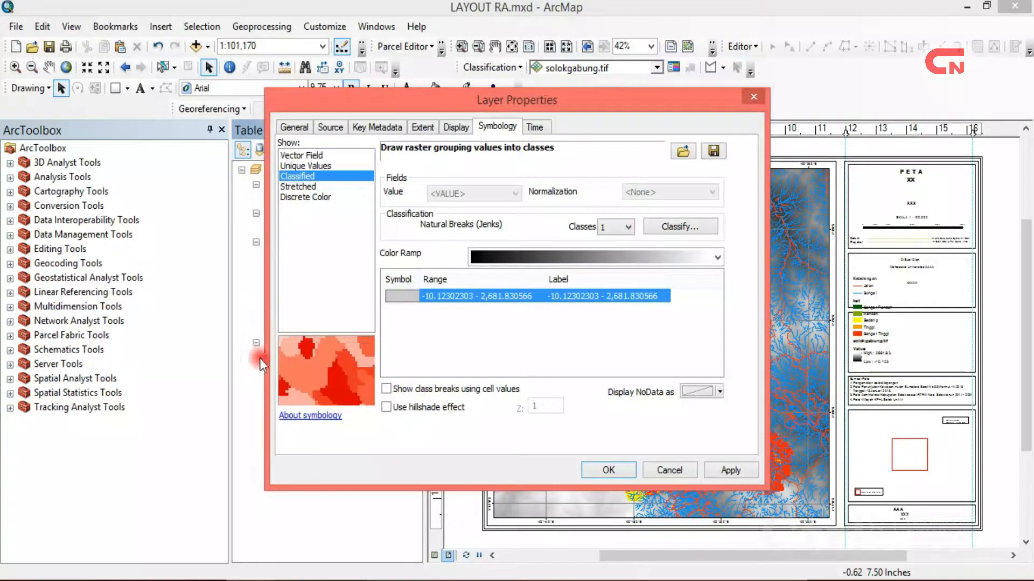
{"action": "left_click", "coordinate": [385, 408]}
{"action": "left_click", "coordinate": [729, 469]}
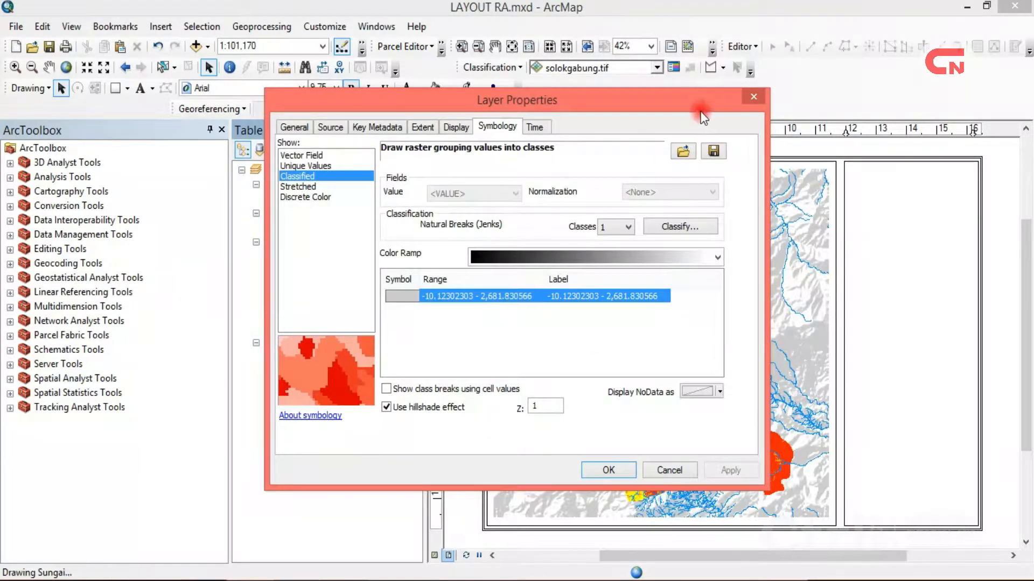
Set the raster's display resampling to Cubic Convolution (for continuous data) and accept the layer properties.
{"action": "left_click_drag", "start_coordinate": [693, 102], "coordinate": [657, 120]}
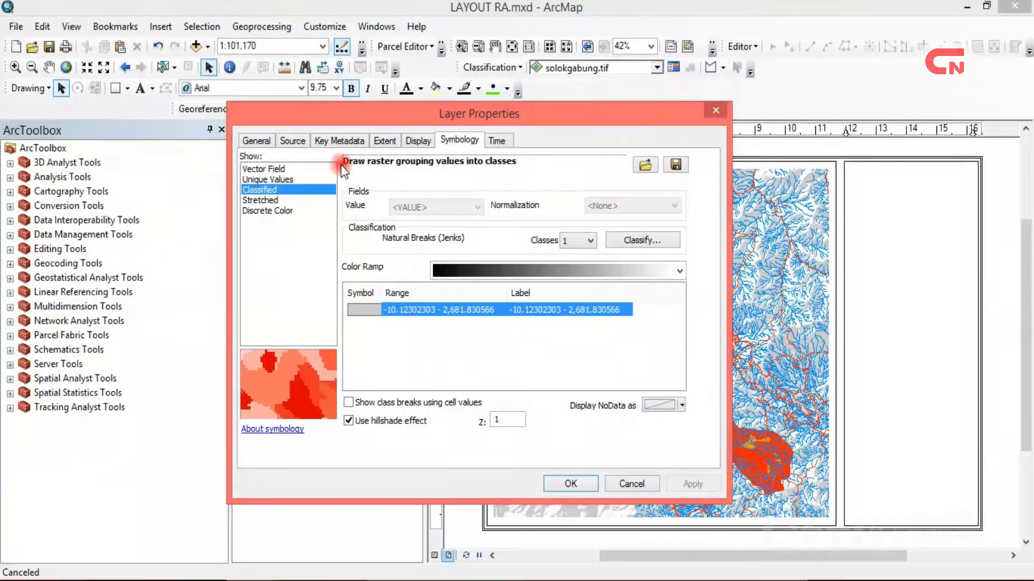
{"action": "left_click", "coordinate": [417, 142]}
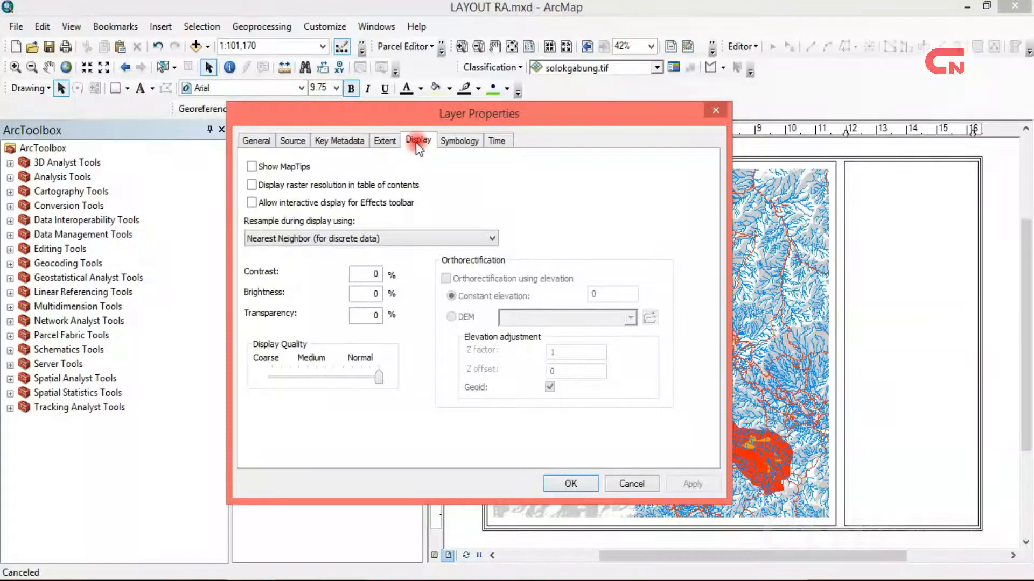
{"action": "left_click", "coordinate": [366, 241]}
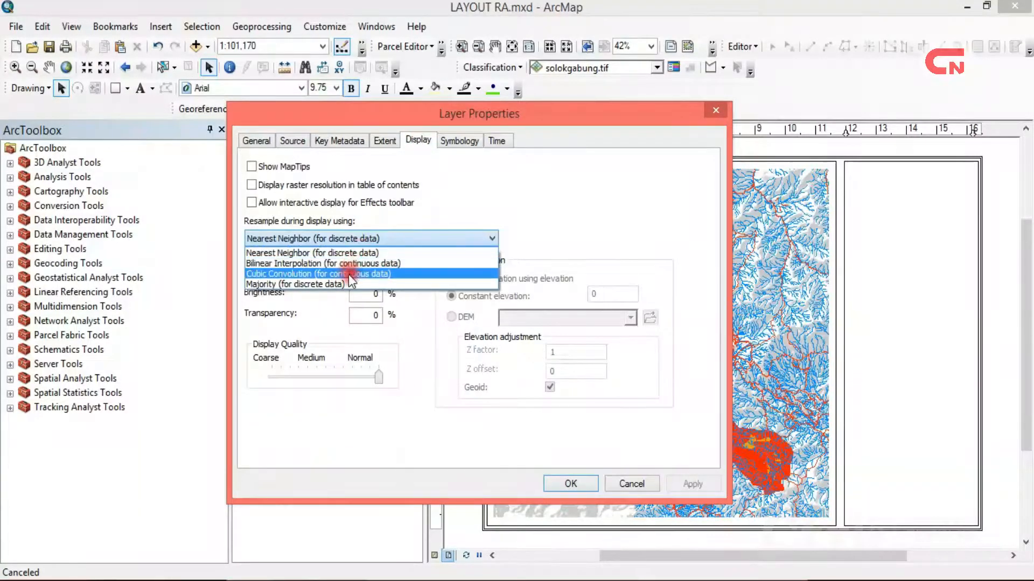
{"action": "left_click", "coordinate": [348, 273]}
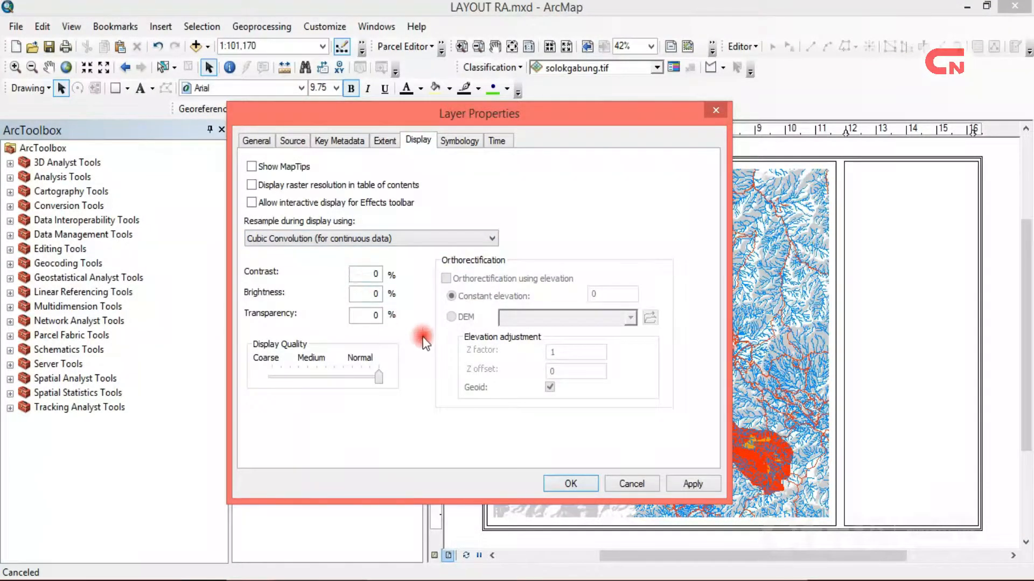
{"action": "left_click", "coordinate": [583, 487]}
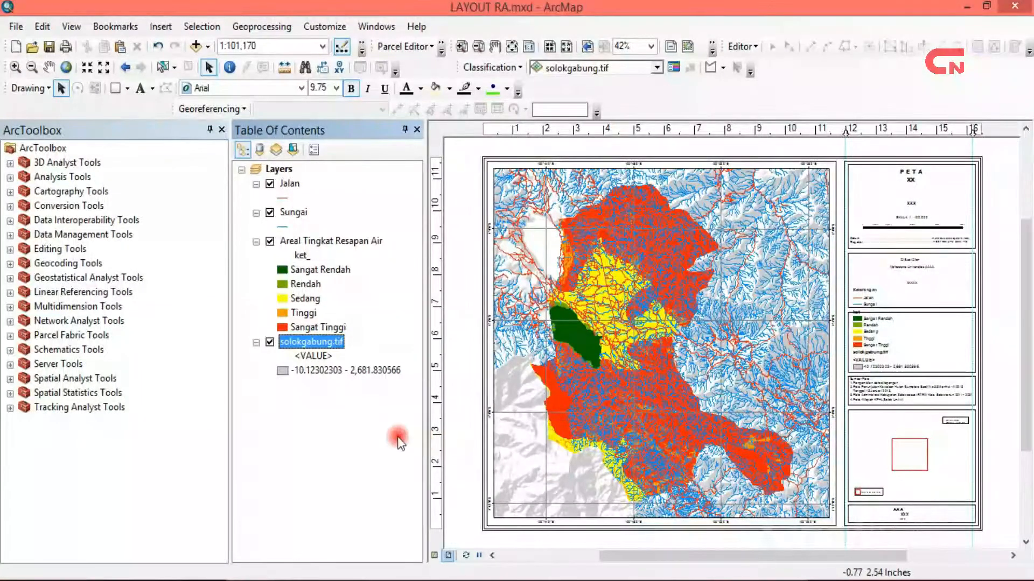
Insert a new data frame and fit it inside the inset map box above the AAA box.
{"action": "left_click", "coordinate": [328, 418]}
{"action": "left_click", "coordinate": [162, 27]}
{"action": "left_click", "coordinate": [179, 44]}
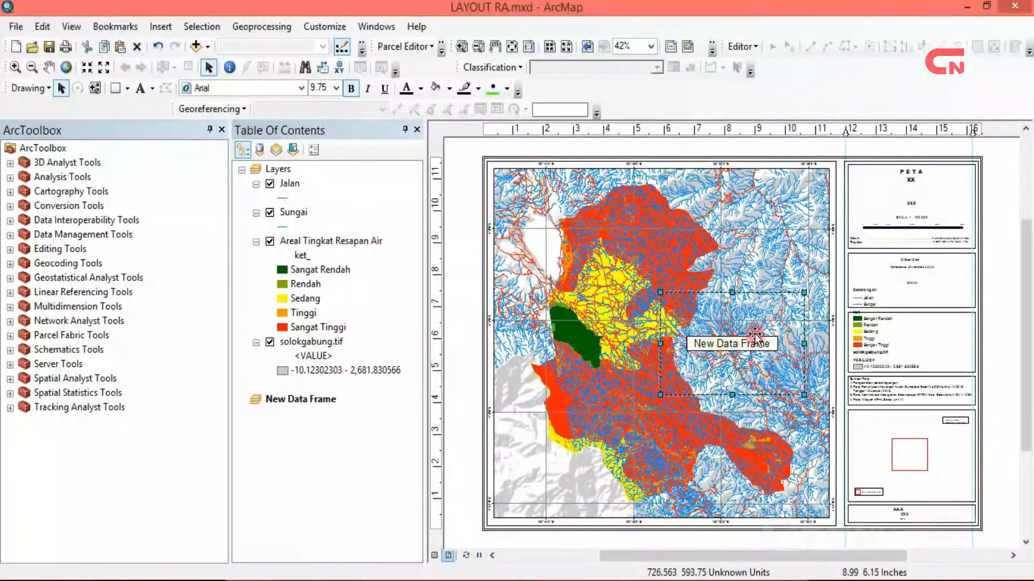
{"action": "left_click_drag", "start_coordinate": [782, 344], "coordinate": [973, 445]}
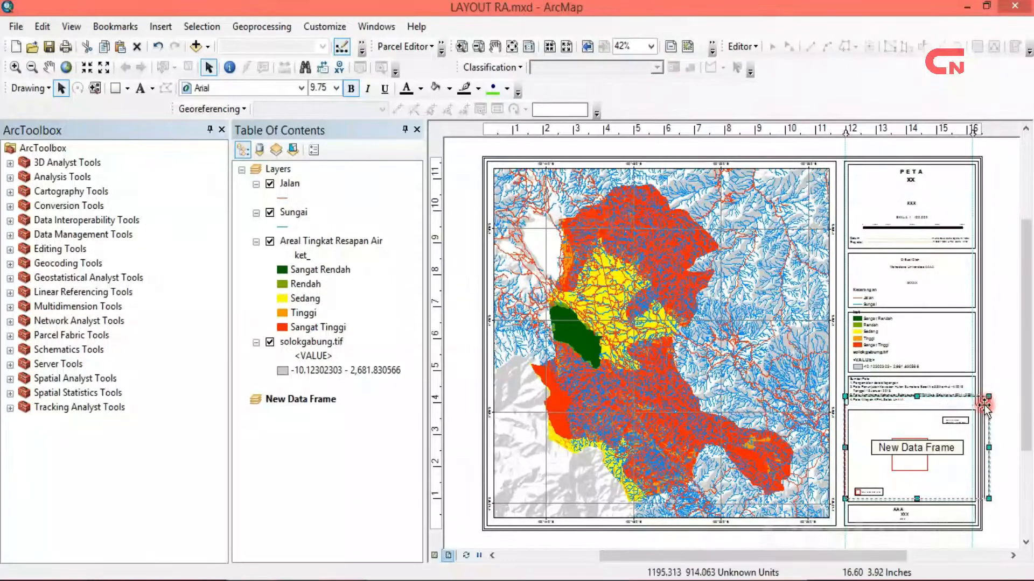
{"action": "left_click_drag", "start_coordinate": [989, 396], "coordinate": [959, 425]}
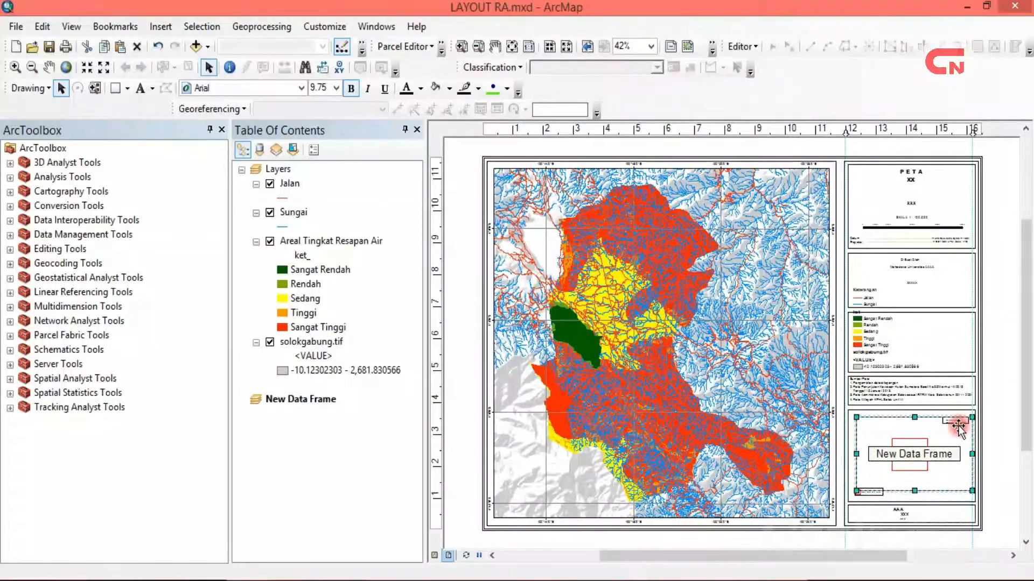
{"action": "left_click", "coordinate": [896, 153]}
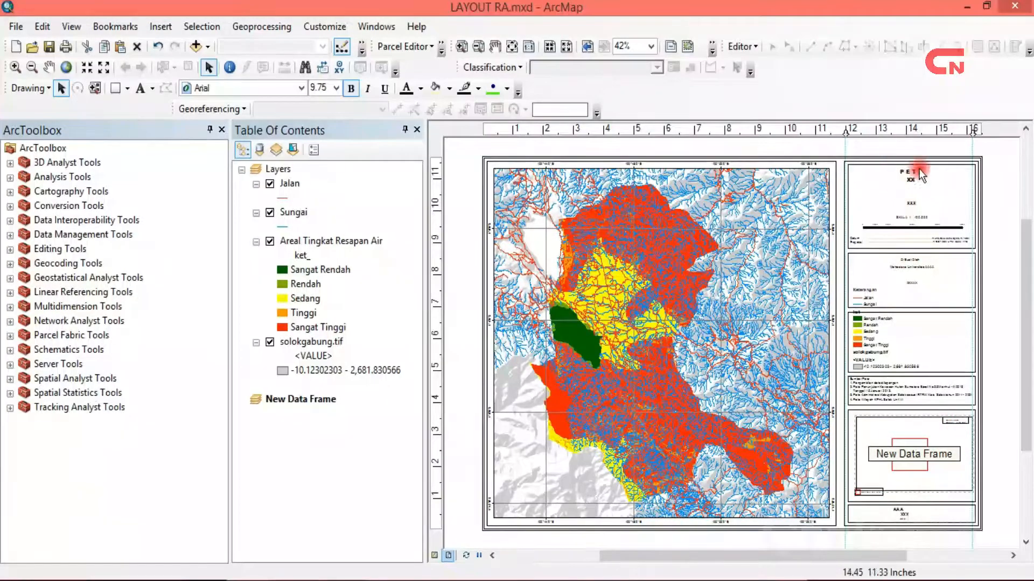
Replace the XX placeholder below the PETA heading with PREDIKSI TINGKAT RESAPAN AIR.
{"action": "left_click", "coordinate": [880, 244]}
{"action": "left_click", "coordinate": [460, 46]}
{"action": "left_click_drag", "start_coordinate": [813, 155], "coordinate": [991, 297]}
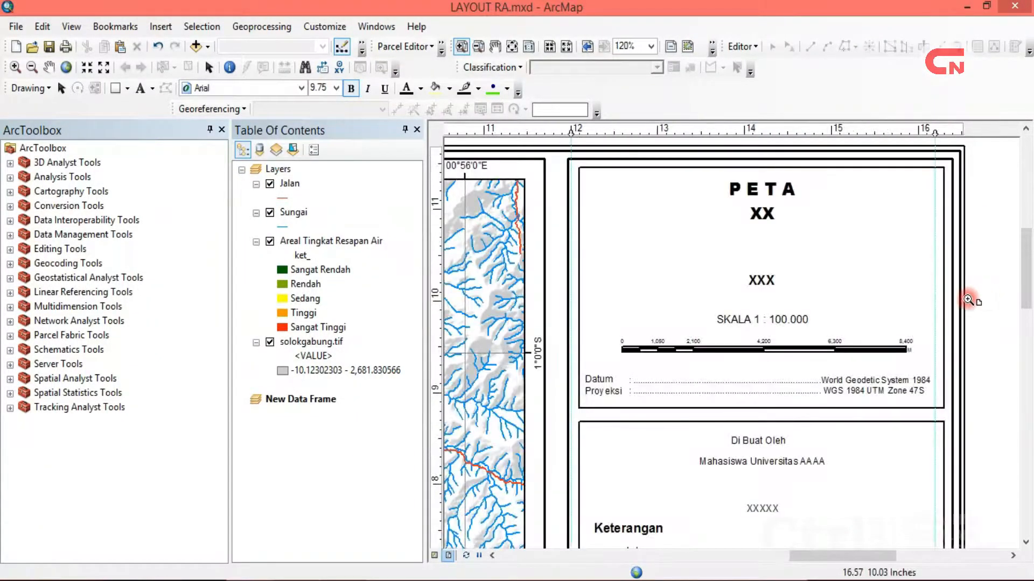
{"action": "left_click", "coordinate": [62, 89]}
{"action": "left_click_drag", "start_coordinate": [611, 337], "coordinate": [732, 196]}
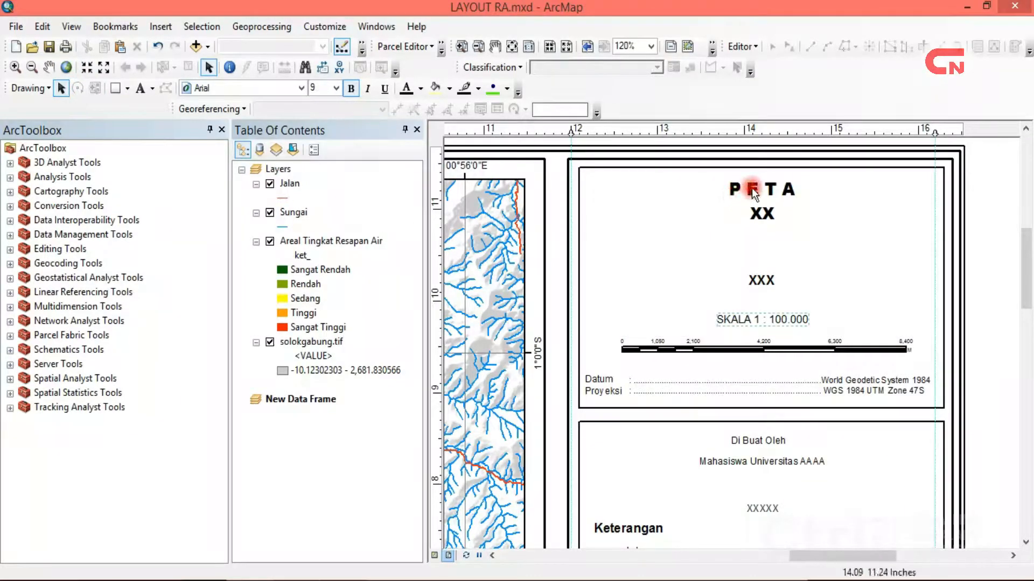
{"action": "left_click", "coordinate": [752, 188]}
{"action": "left_click", "coordinate": [769, 216]}
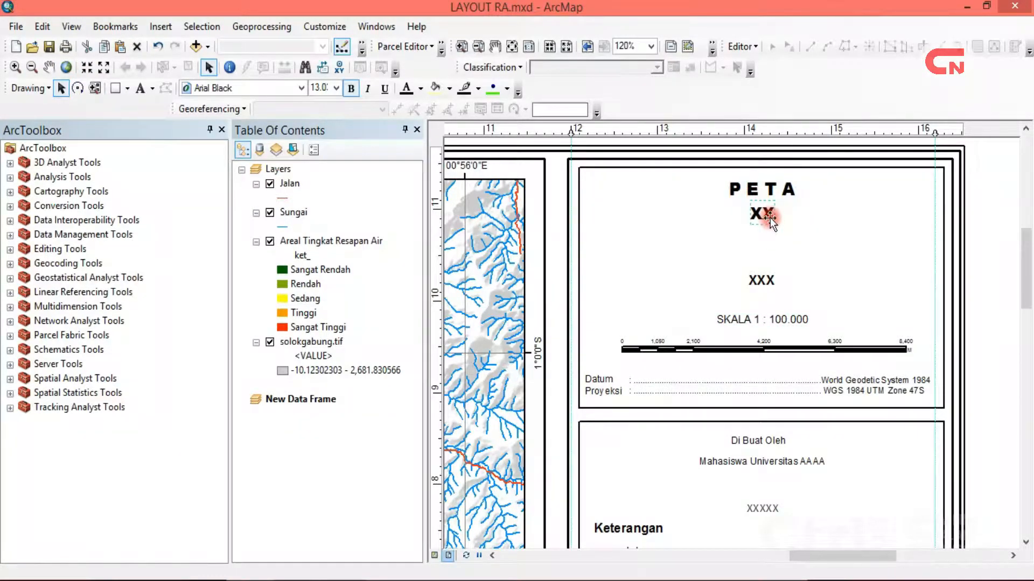
{"action": "right_click", "coordinate": [770, 218]}
{"action": "left_click", "coordinate": [844, 492]}
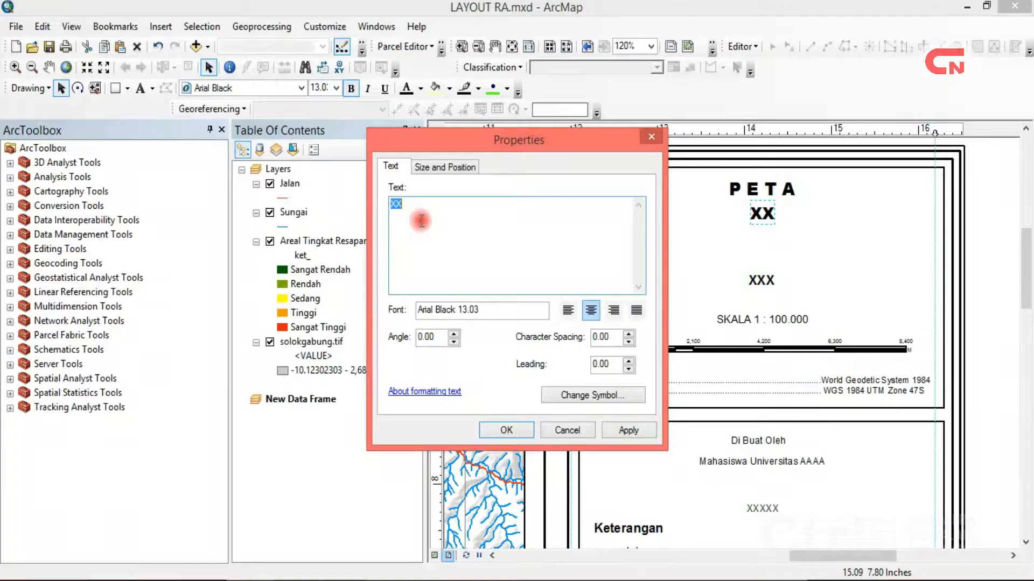
{"action": "type", "text": "PREDIKSI TINGKAT RESAPAN AIR"}
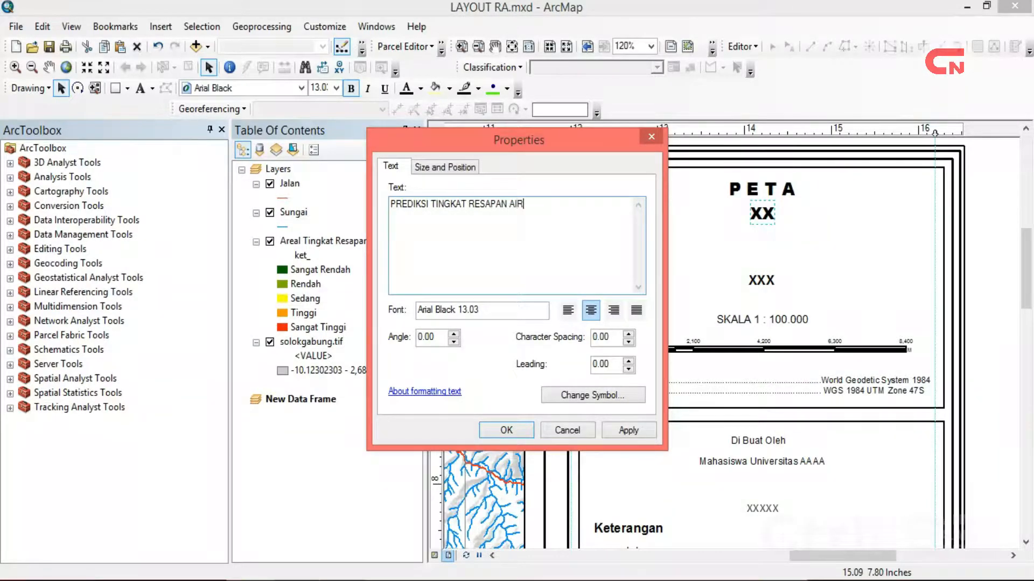
{"action": "left_click", "coordinate": [625, 431]}
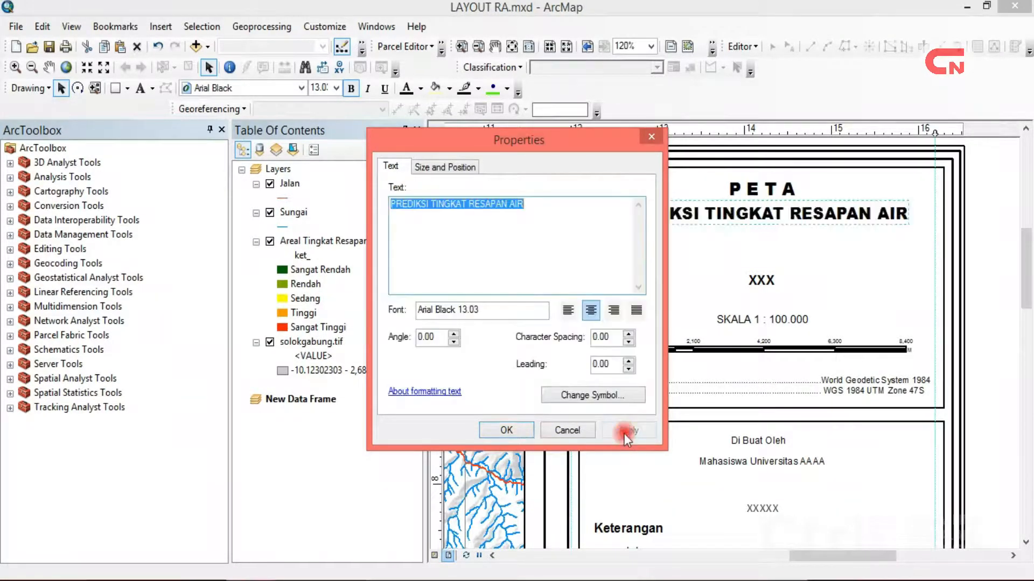
{"action": "left_click_drag", "start_coordinate": [583, 147], "coordinate": [446, 137]}
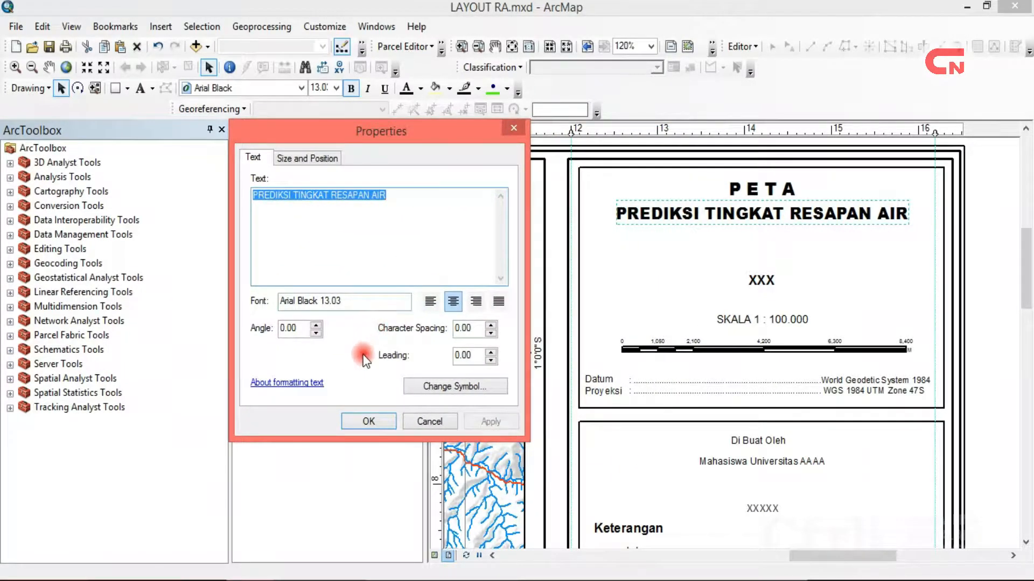
{"action": "left_click", "coordinate": [365, 419]}
Replace the XXX placeholder with KECAMATAN LEMBAH GUMANTI, KABUPATEN SOLOK and TAHUN 2021 on three lines, and place it just below the map title.
{"action": "left_click", "coordinate": [765, 283]}
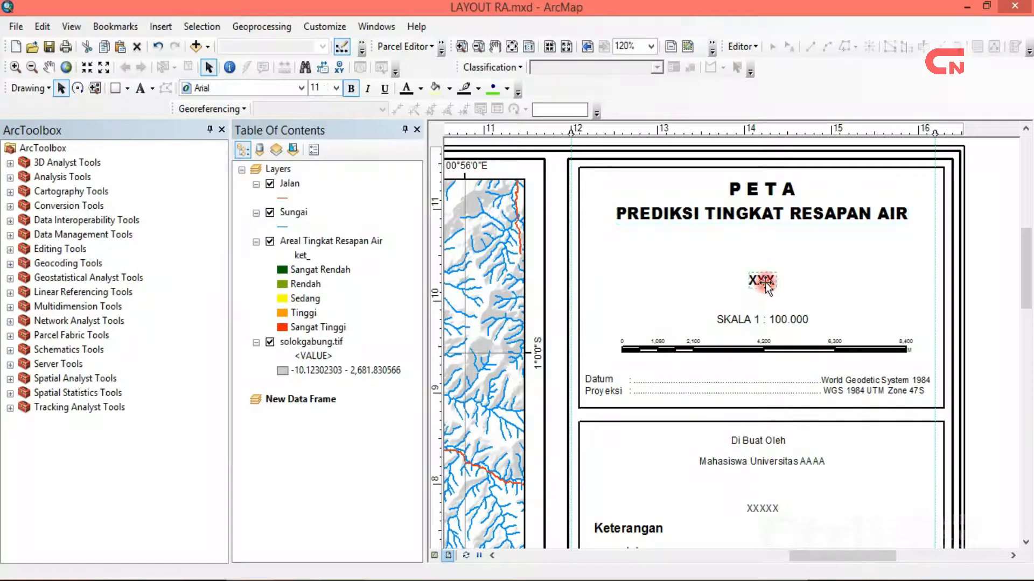
{"action": "right_click", "coordinate": [764, 282]}
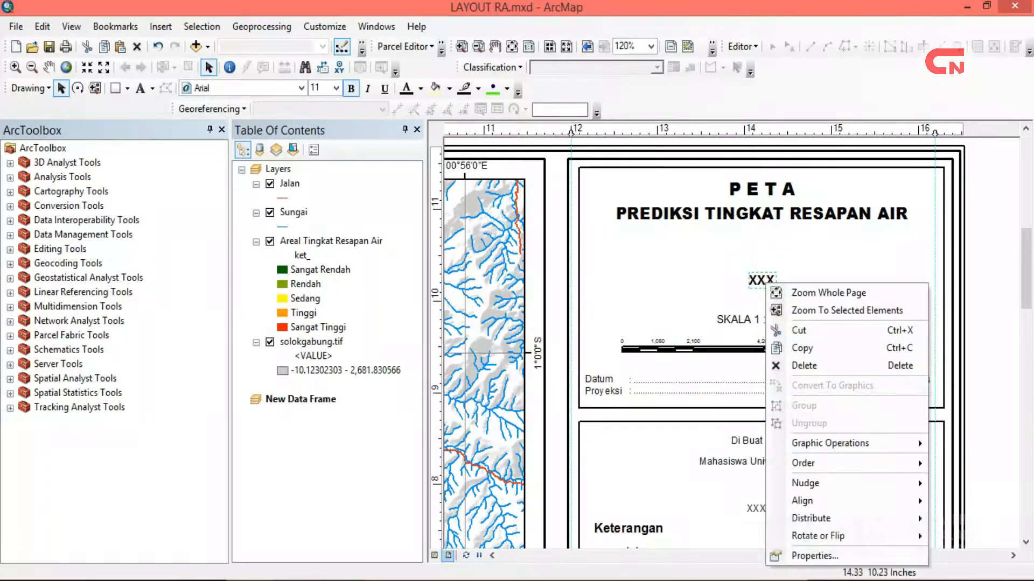
{"action": "left_click", "coordinate": [856, 553]}
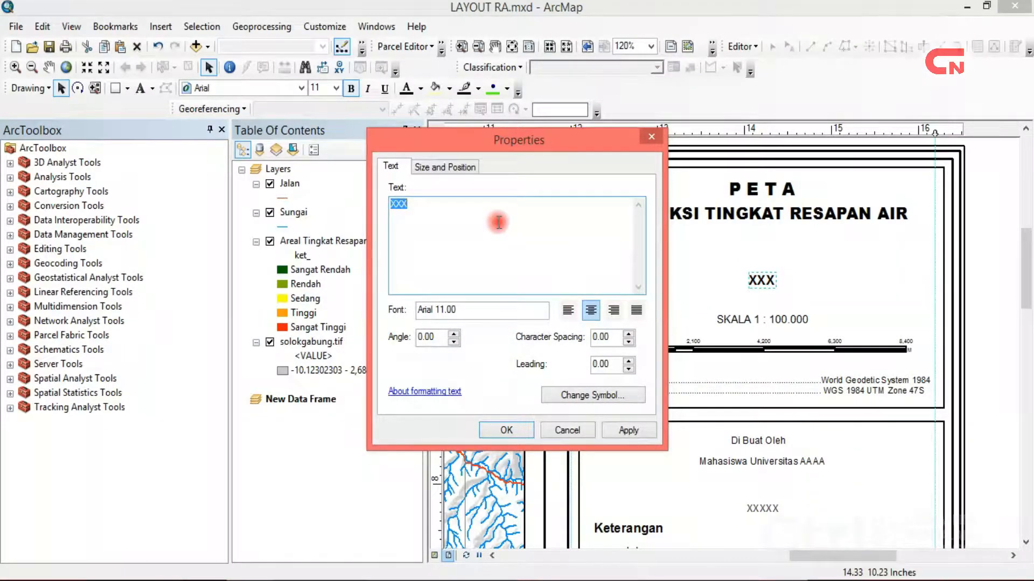
{"action": "type", "text": "KECAM"}
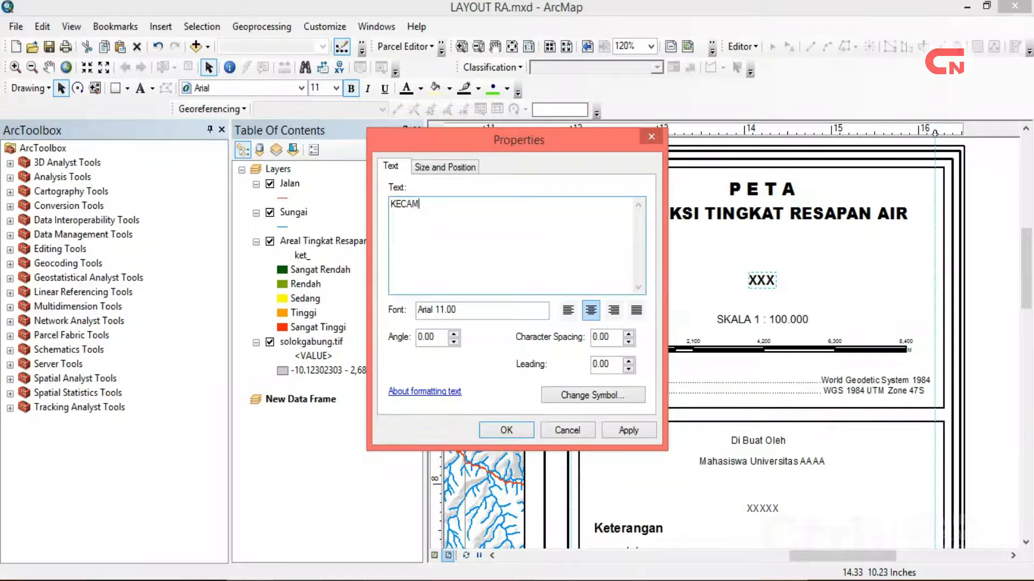
{"action": "type", "text": "ATAN LEMBAH "}
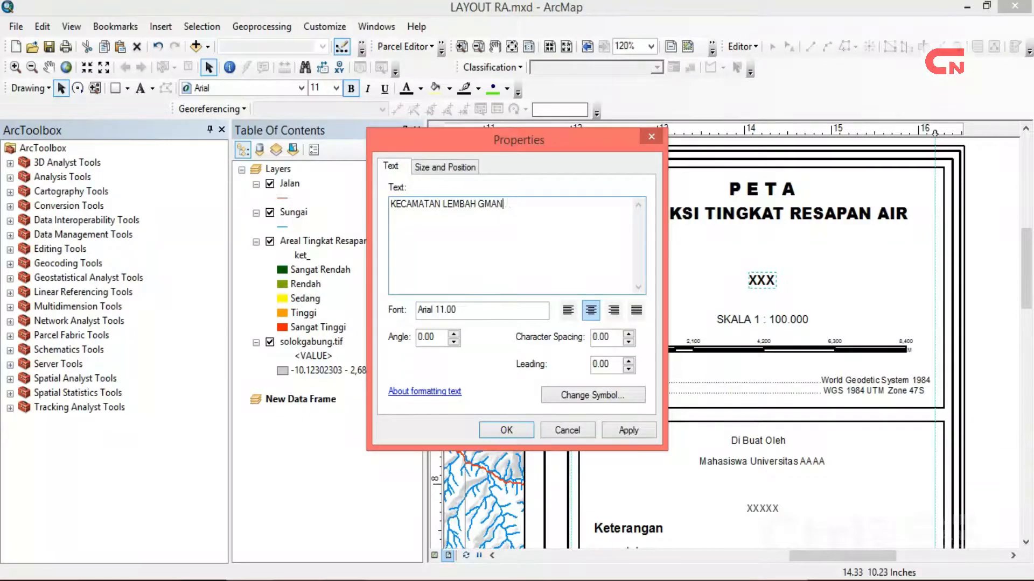
{"action": "type", "text": "GUMANTI "}
{"action": "type", "text": "KABUPATEN SOLOK"}
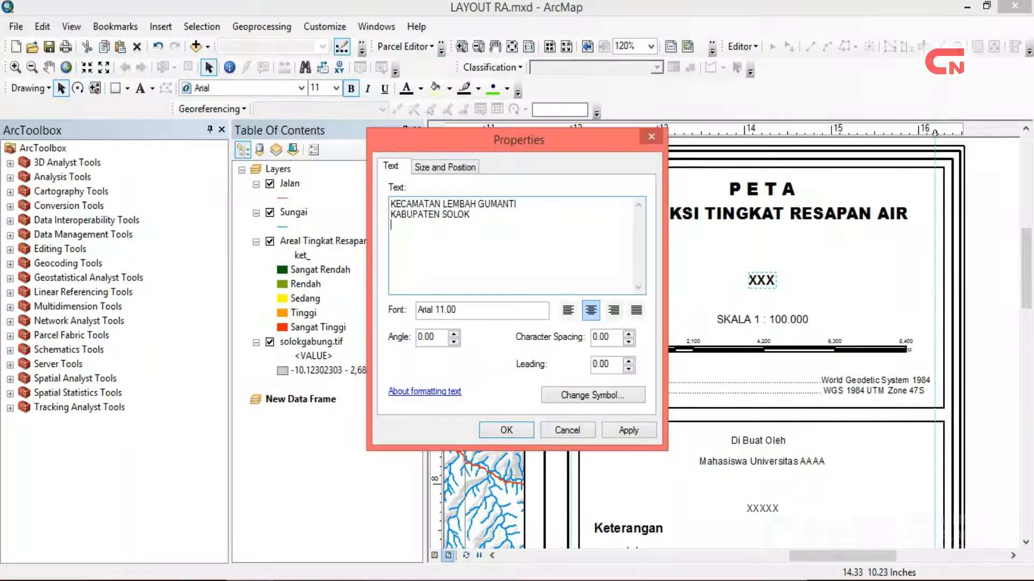
{"action": "type", "text": " TAHU"}
{"action": "left_click", "coordinate": [619, 426]}
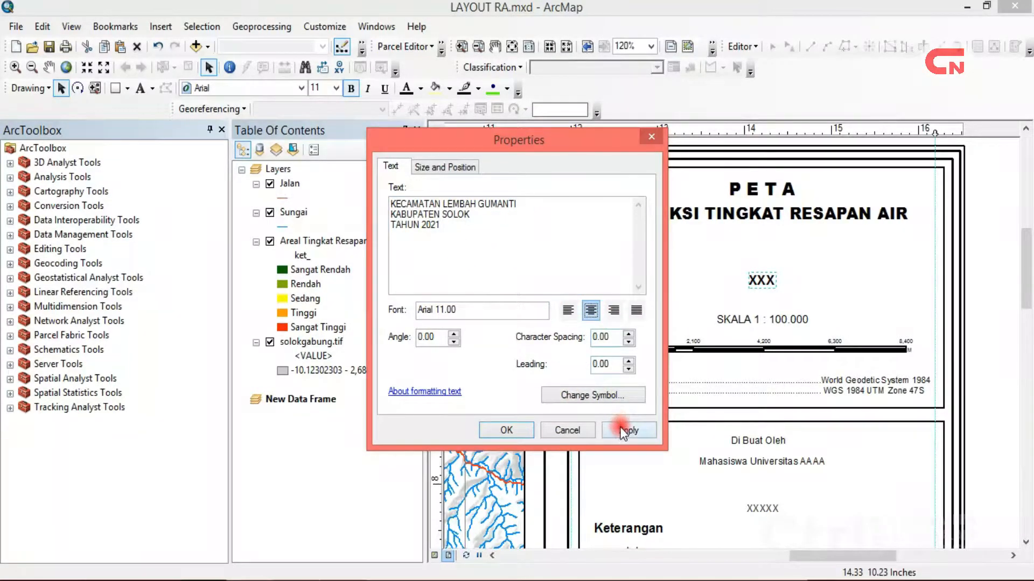
{"action": "left_click", "coordinate": [503, 431]}
{"action": "mouse_move", "coordinate": [748, 275]}
{"action": "left_mouse_down"}
{"action": "mouse_move", "coordinate": [762, 263]}
{"action": "mouse_move", "coordinate": [753, 262]}
{"action": "left_mouse_up"}
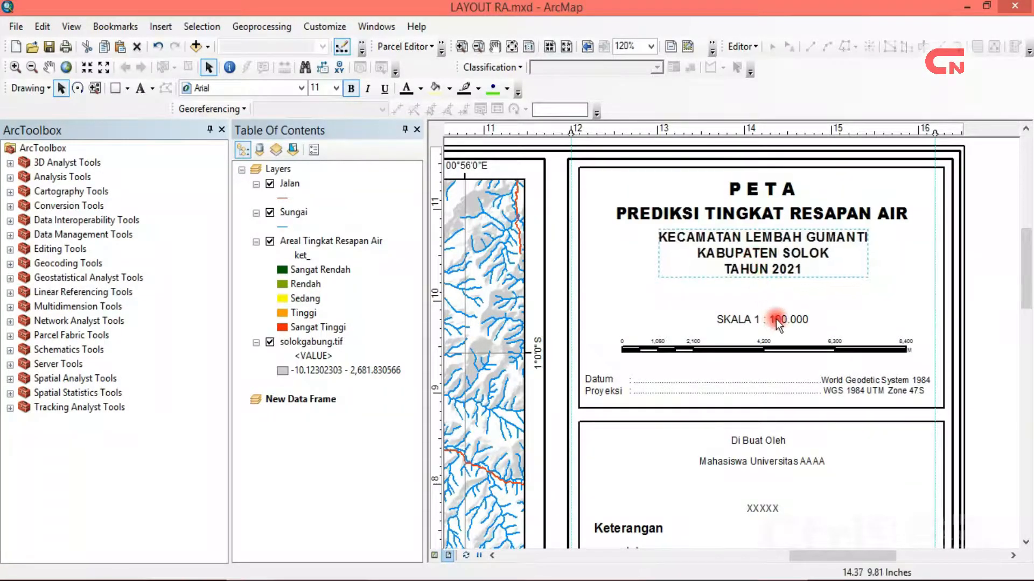
Set the main map data frame's scale to 1:100,000 to match the SKALA text and select the scale bar.
{"action": "left_click", "coordinate": [777, 318]}
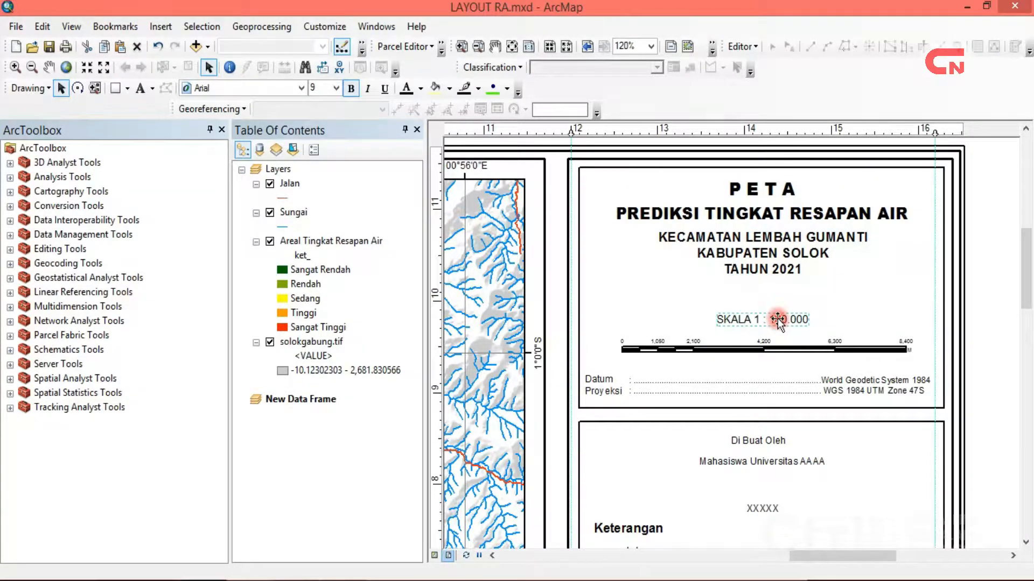
{"action": "left_click", "coordinate": [497, 284]}
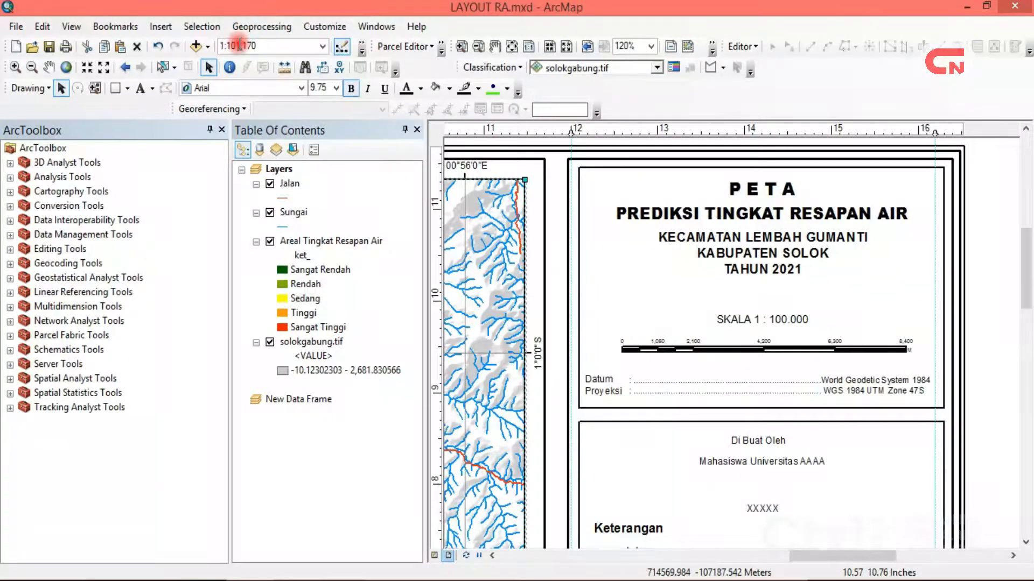
{"action": "left_click", "coordinate": [320, 47]}
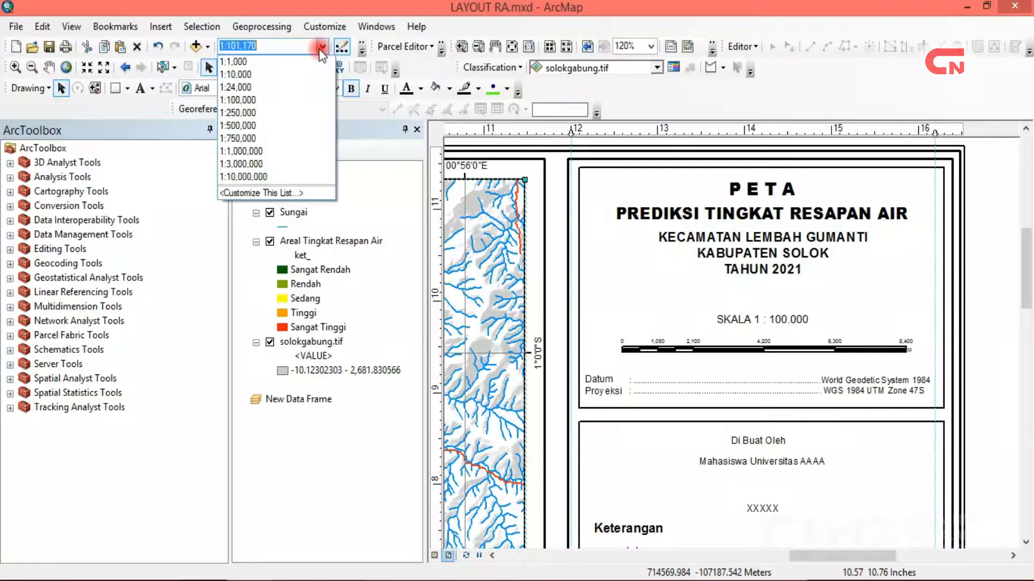
{"action": "left_click", "coordinate": [266, 99]}
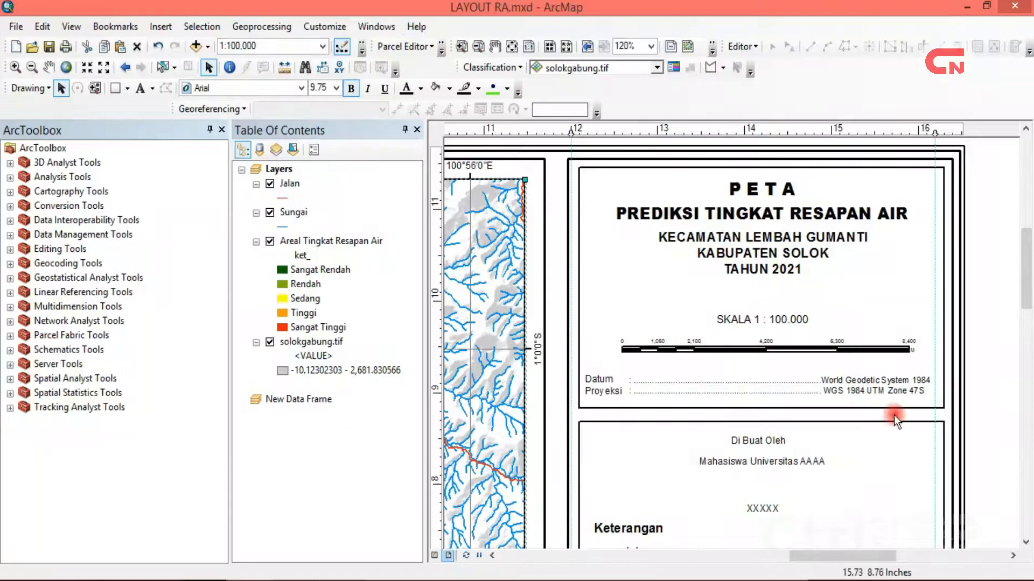
{"action": "left_click_drag", "start_coordinate": [1028, 295], "coordinate": [1031, 318]}
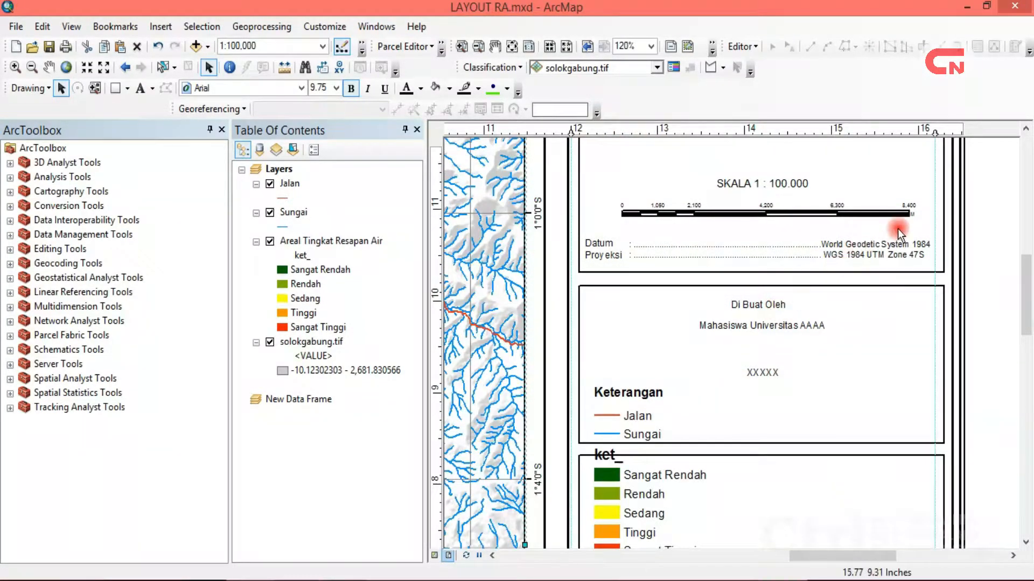
{"action": "left_click", "coordinate": [820, 214]}
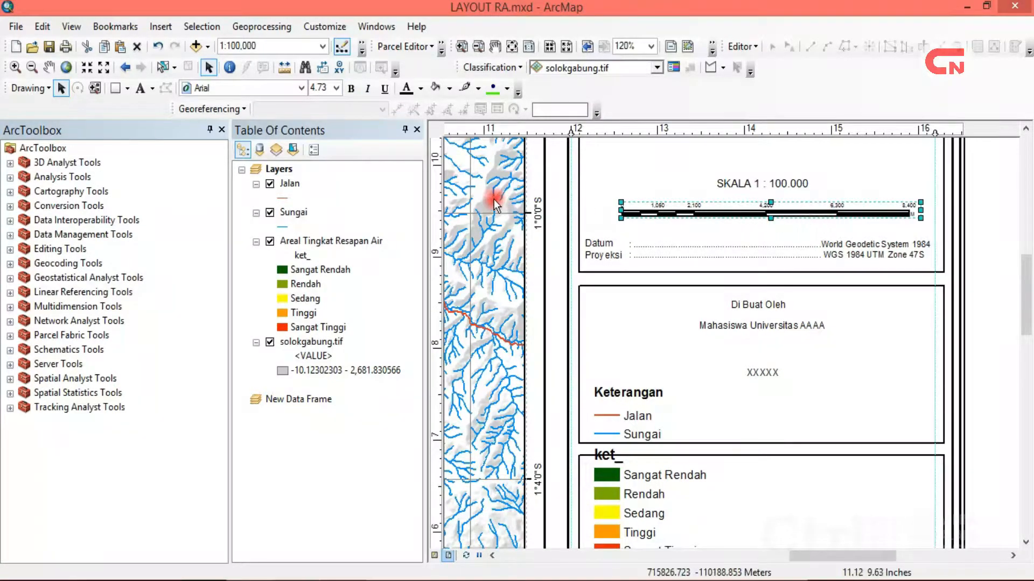
Bring the Di Buat Oleh heading closer to the Mahasiswa Universitas AAAA text and move both to the right side of the signature box.
{"action": "left_click", "coordinate": [511, 46]}
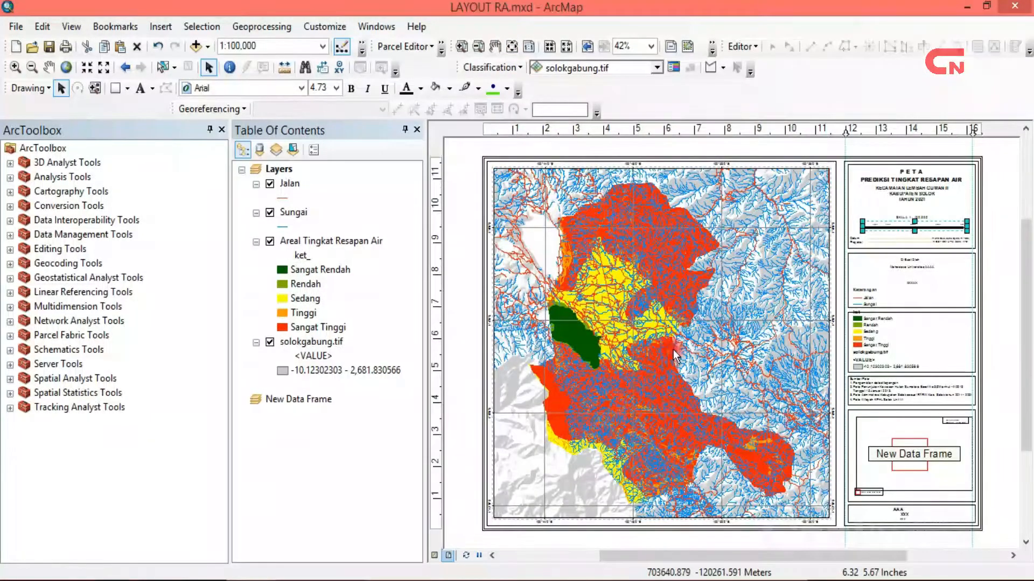
{"action": "left_click", "coordinate": [462, 47]}
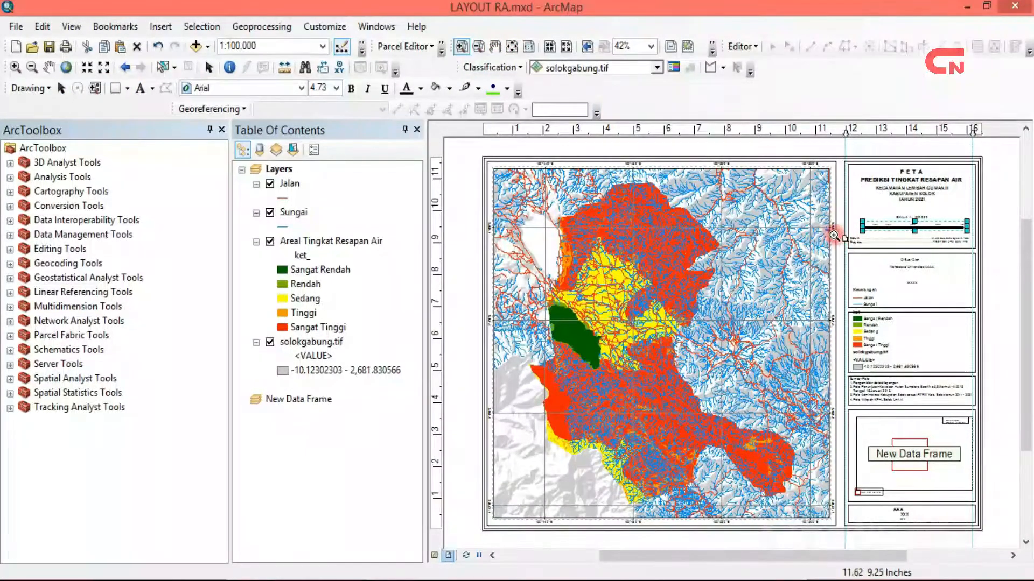
{"action": "left_click_drag", "start_coordinate": [871, 260], "coordinate": [996, 330]}
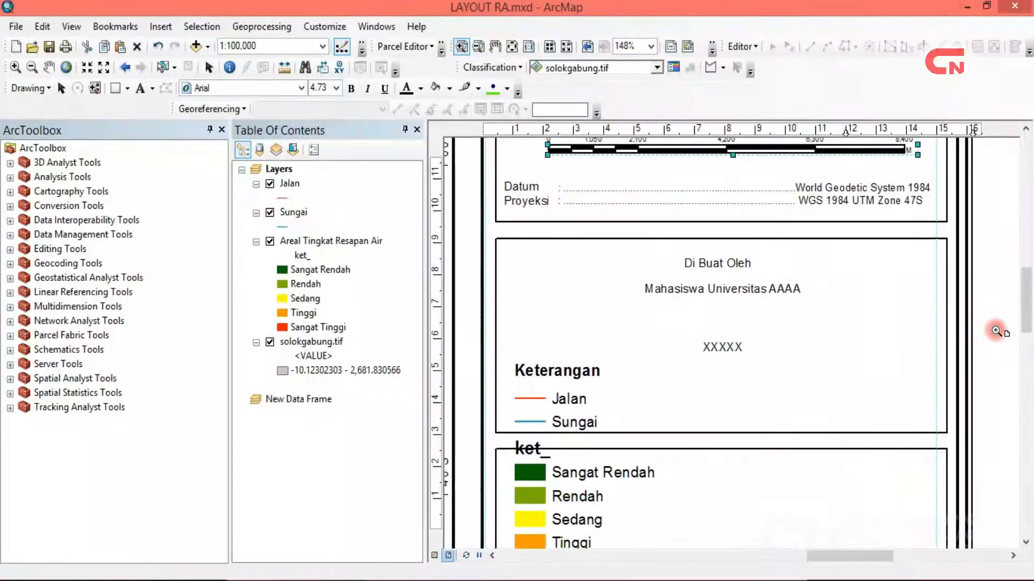
{"action": "left_click", "coordinate": [62, 88]}
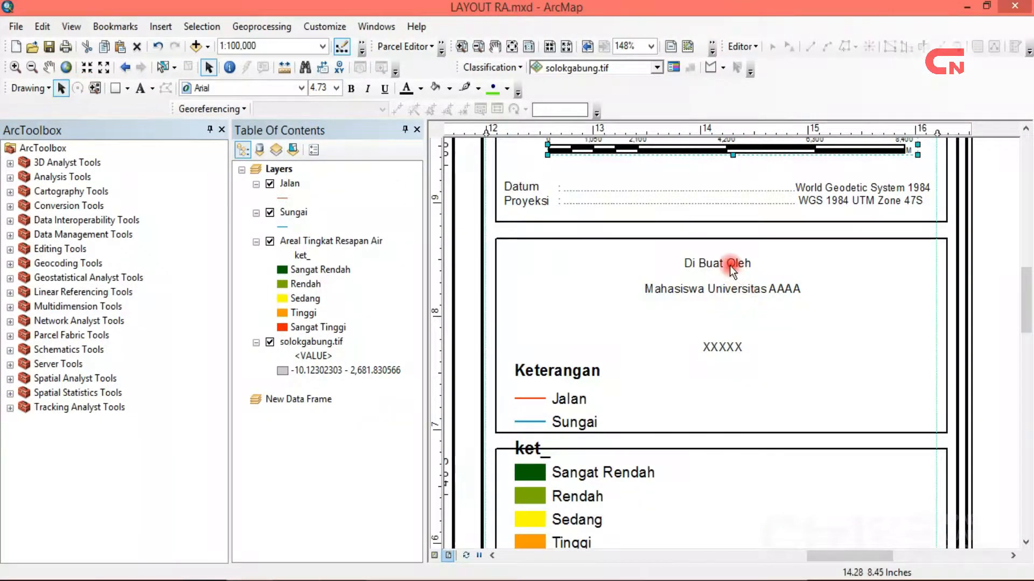
{"action": "left_click_drag", "start_coordinate": [730, 265], "coordinate": [735, 274]}
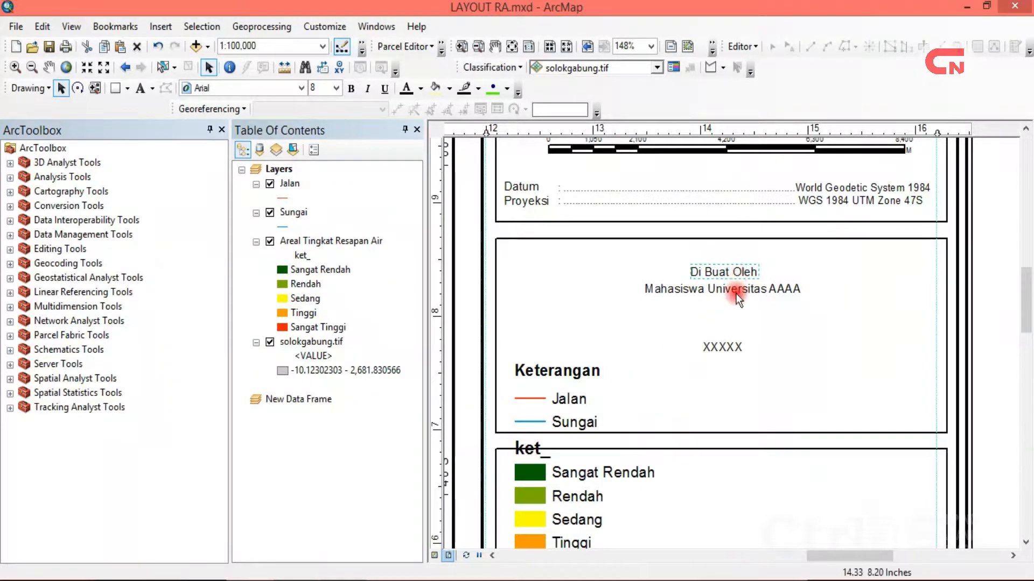
{"action": "left_click", "coordinate": [736, 295]}
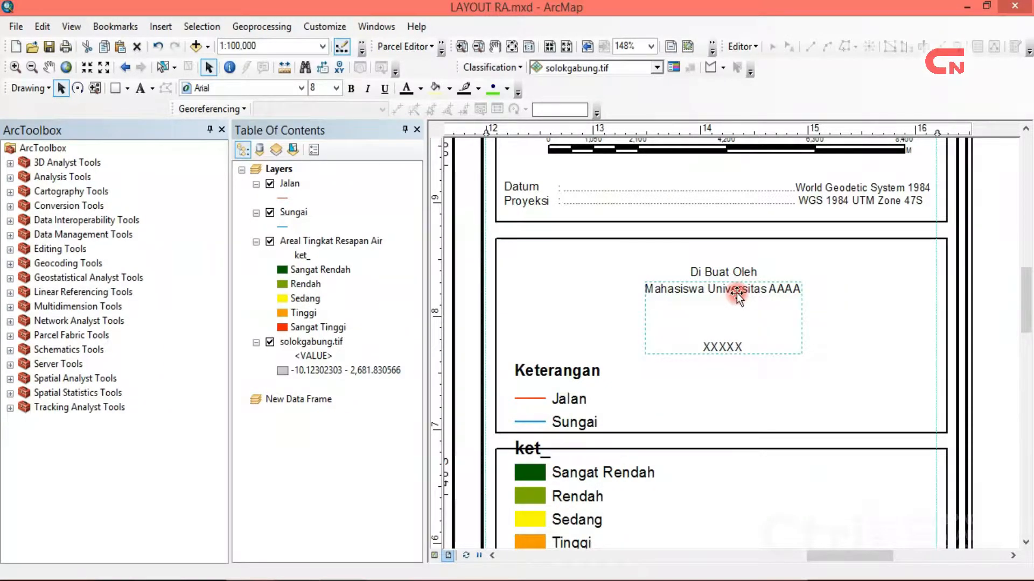
{"action": "left_click_drag", "start_coordinate": [992, 396], "coordinate": [631, 242]}
{"action": "left_click_drag", "start_coordinate": [711, 312], "coordinate": [826, 314]}
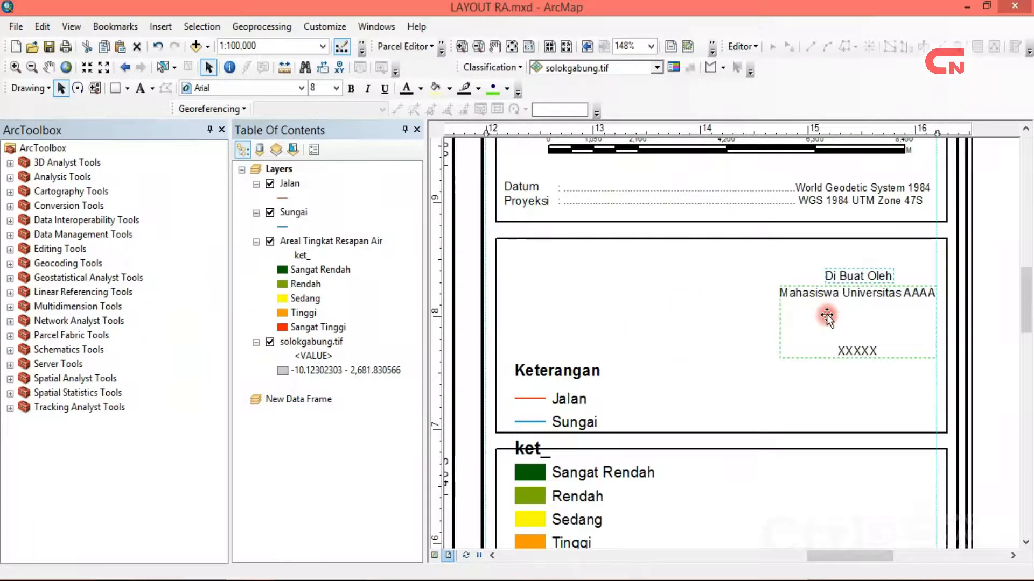
Duplicate the Di Buat Oleh signature block and place the copy in the left half of the signature box.
{"action": "key", "text": "ctrl+c"}
{"action": "key", "text": "ctrl+v"}
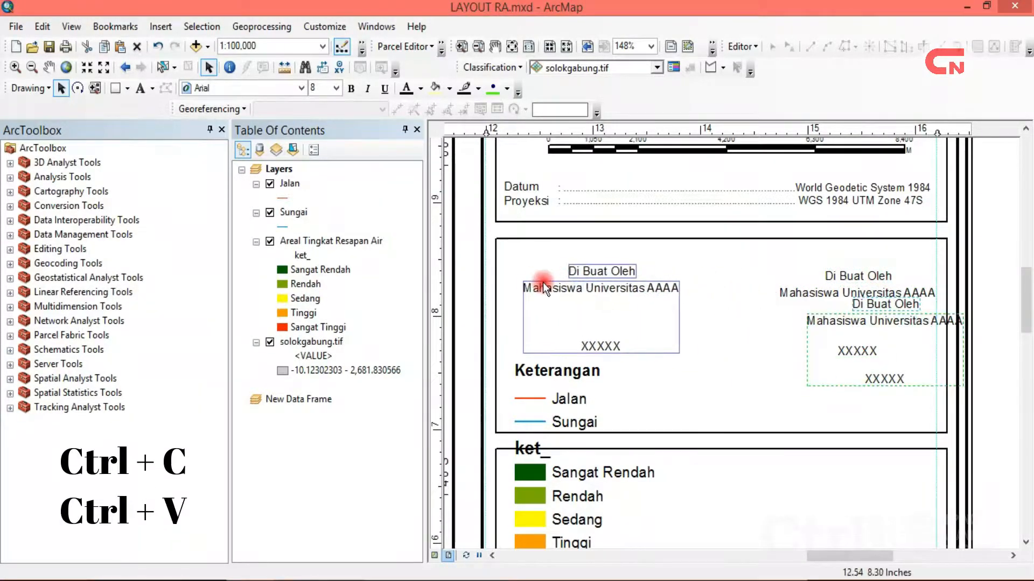
{"action": "left_click_drag", "start_coordinate": [827, 315], "coordinate": [580, 301]}
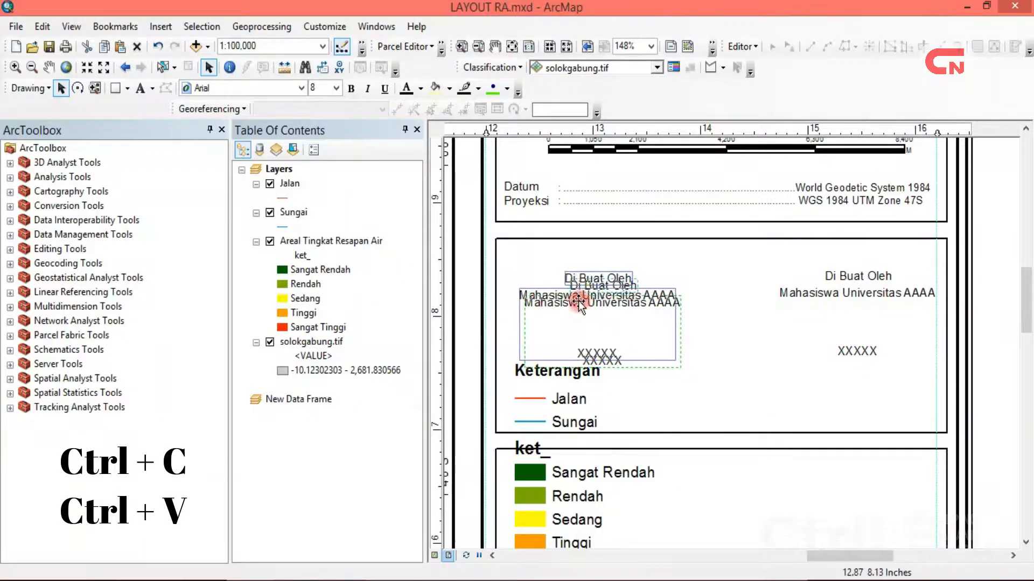
{"action": "right_click", "coordinate": [579, 301]}
{"action": "left_click", "coordinate": [997, 364]}
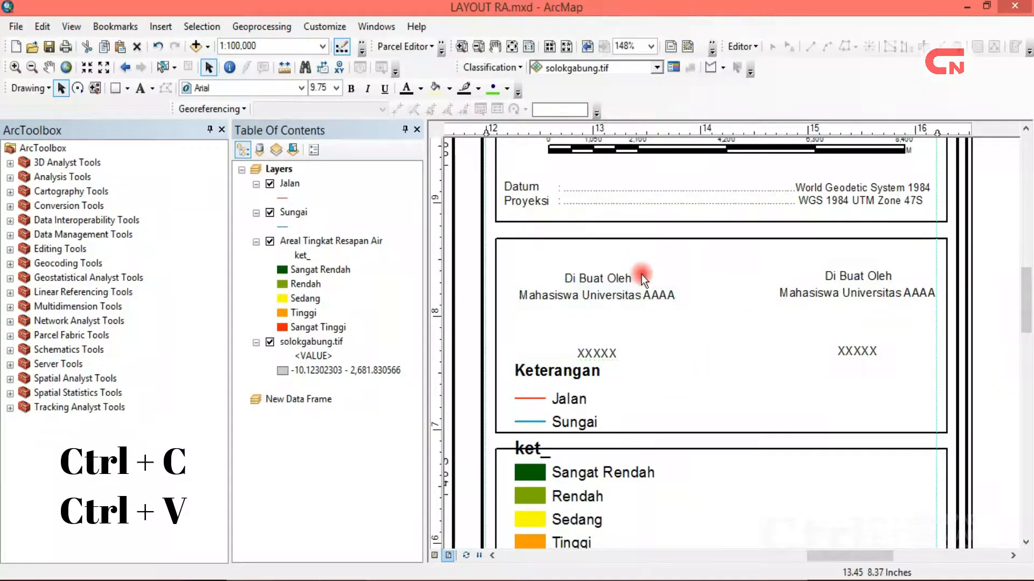
Change the copied heading in the left signature block to Di Ketahui Oleh.
{"action": "right_click", "coordinate": [619, 279]}
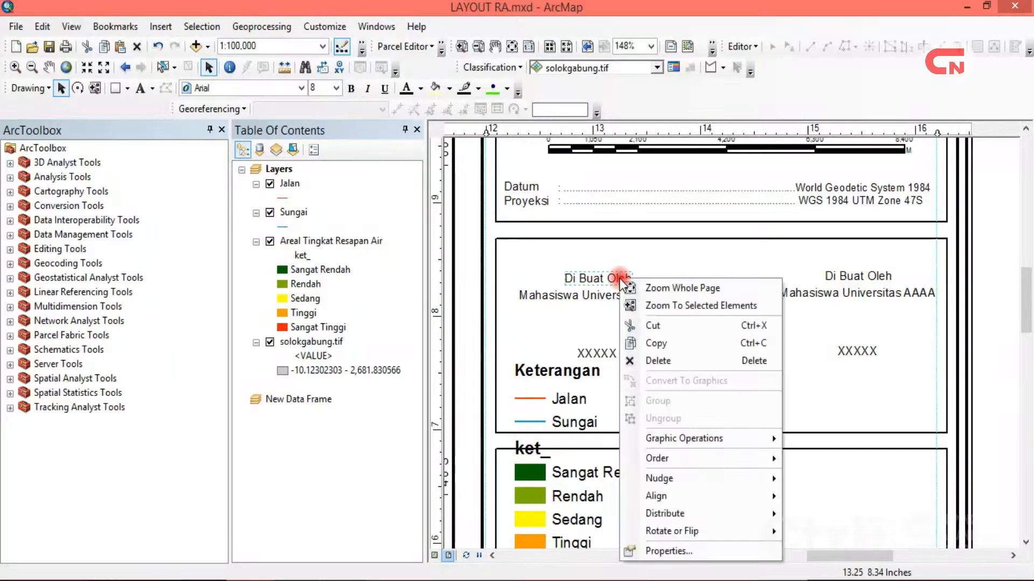
{"action": "left_click", "coordinate": [665, 554]}
{"action": "left_click", "coordinate": [419, 205]}
{"action": "key", "text": "BackSpace"}
{"action": "key", "text": "BackSpace"}
{"action": "key", "text": "BackSpace"}
{"action": "key", "text": "BackSpace"}
{"action": "type", "text": "kE"}
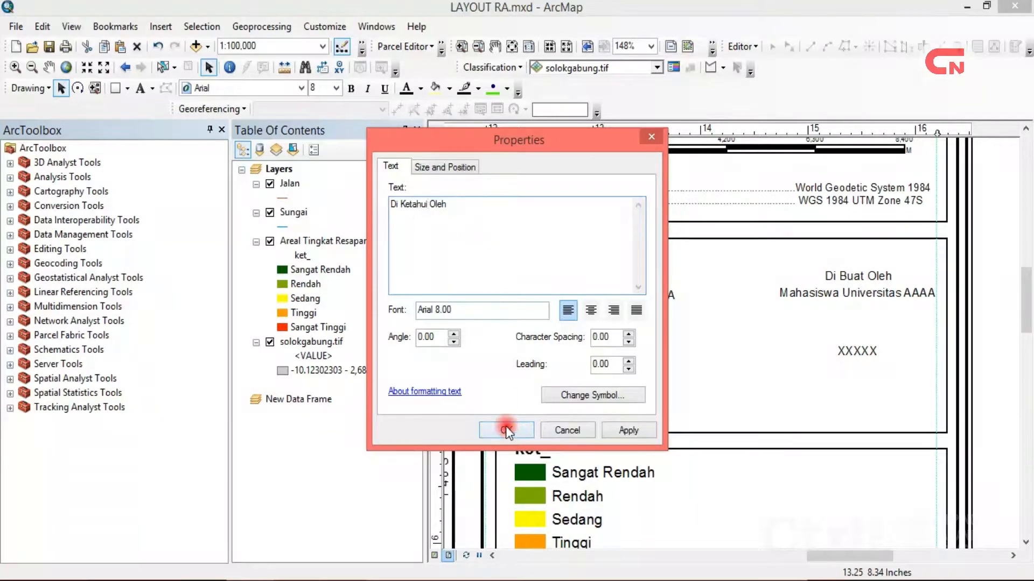
{"action": "left_click", "coordinate": [506, 430]}
Replace the university line in the left signature block with Kepala Program Studi and Kehutanan dan dll on two lines.
{"action": "left_click_drag", "start_coordinate": [605, 296], "coordinate": [610, 297]}
{"action": "right_click", "coordinate": [614, 295]}
{"action": "left_click", "coordinate": [660, 284]}
{"action": "left_click", "coordinate": [455, 208]}
{"action": "left_click_drag", "start_coordinate": [498, 203], "coordinate": [390, 204]}
{"action": "type", "text": "Kepala Program Studi"}
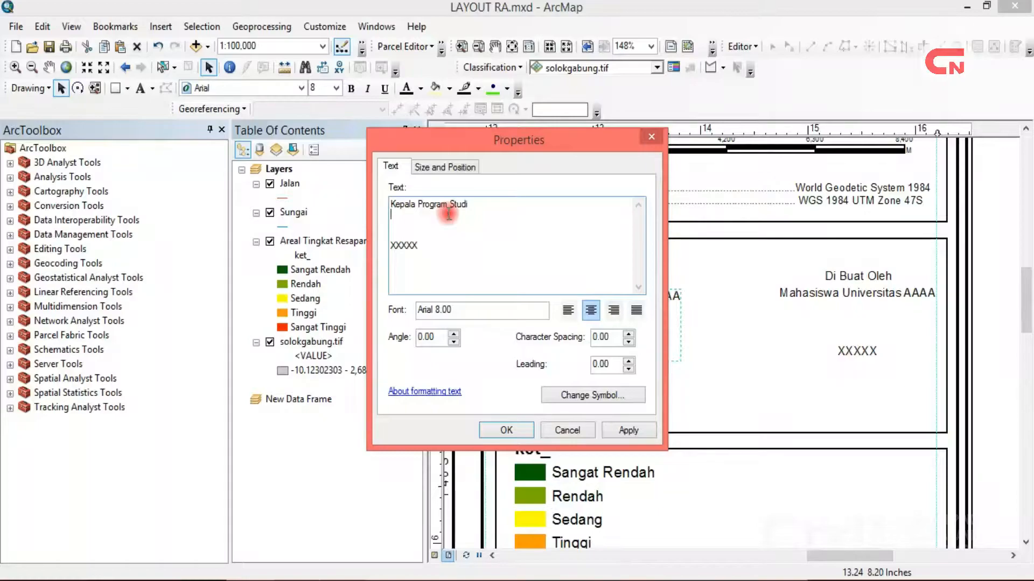
{"action": "type", "text": "Kehutanan"}
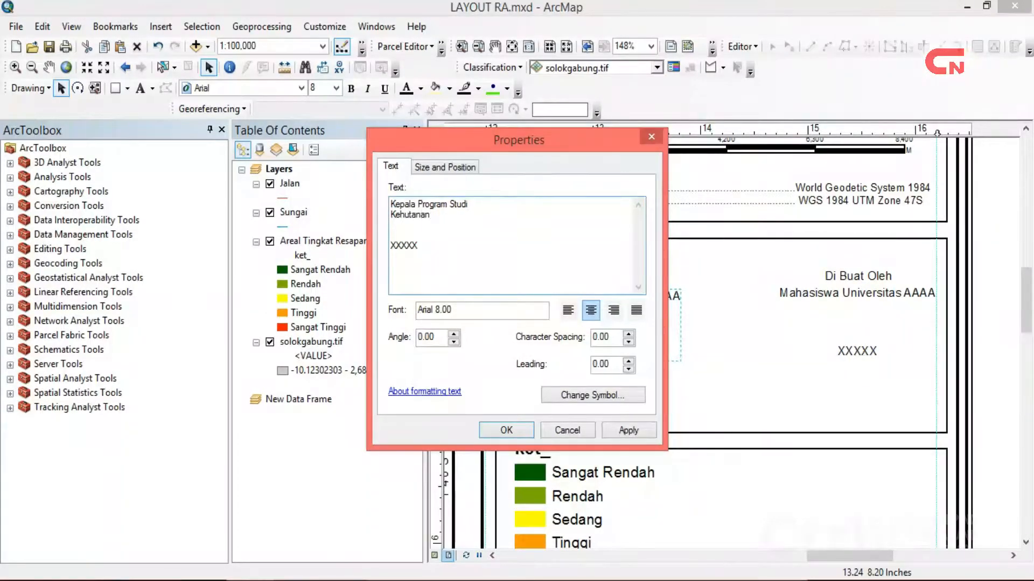
{"action": "type", "text": " dan dll"}
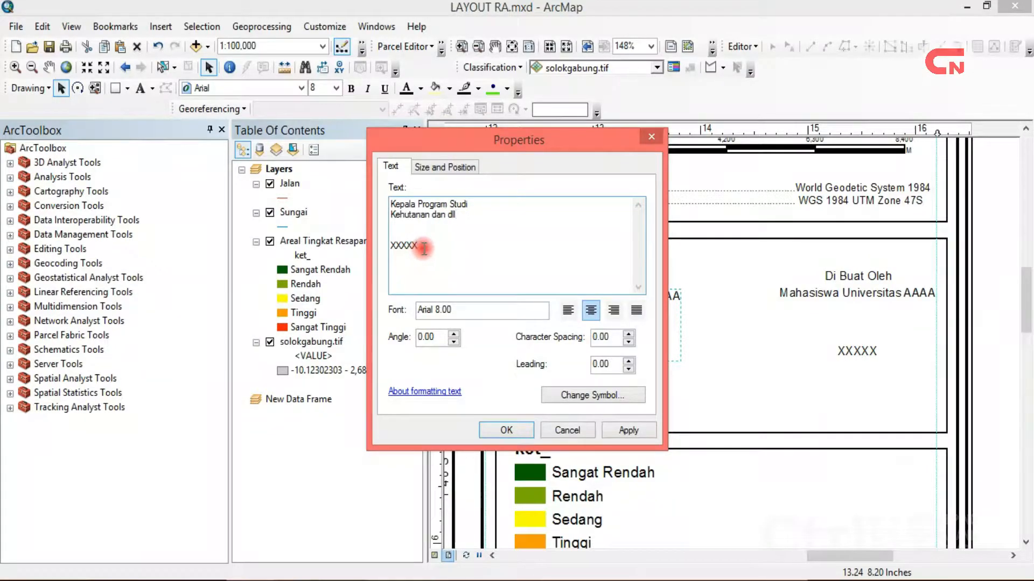
{"action": "left_click", "coordinate": [650, 429]}
{"action": "left_click_drag", "start_coordinate": [564, 132], "coordinate": [328, 160]}
{"action": "left_click", "coordinate": [272, 450]}
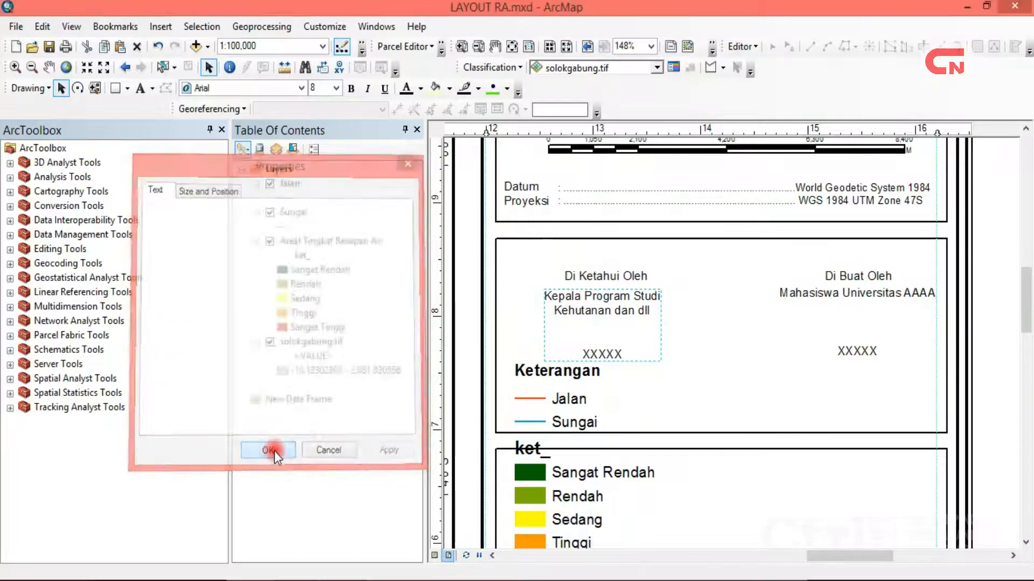
Shrink the Keterangan legend so it fits inside the box below the signature box.
{"action": "left_click_drag", "start_coordinate": [1028, 286], "coordinate": [1029, 307]}
{"action": "left_click", "coordinate": [578, 285]}
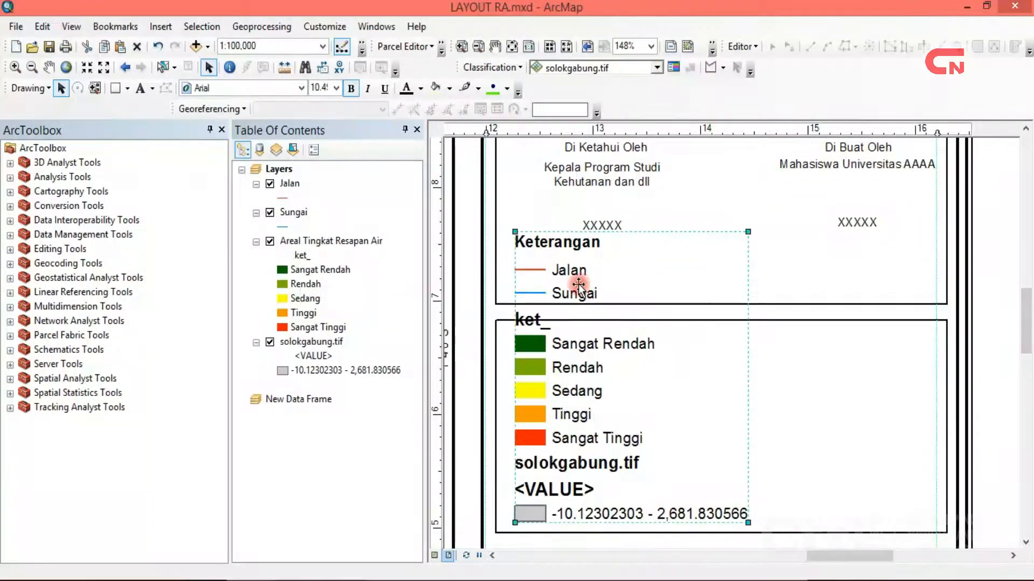
{"action": "left_click_drag", "start_coordinate": [748, 232], "coordinate": [660, 342]}
{"action": "left_click_drag", "start_coordinate": [1028, 322], "coordinate": [1028, 311]}
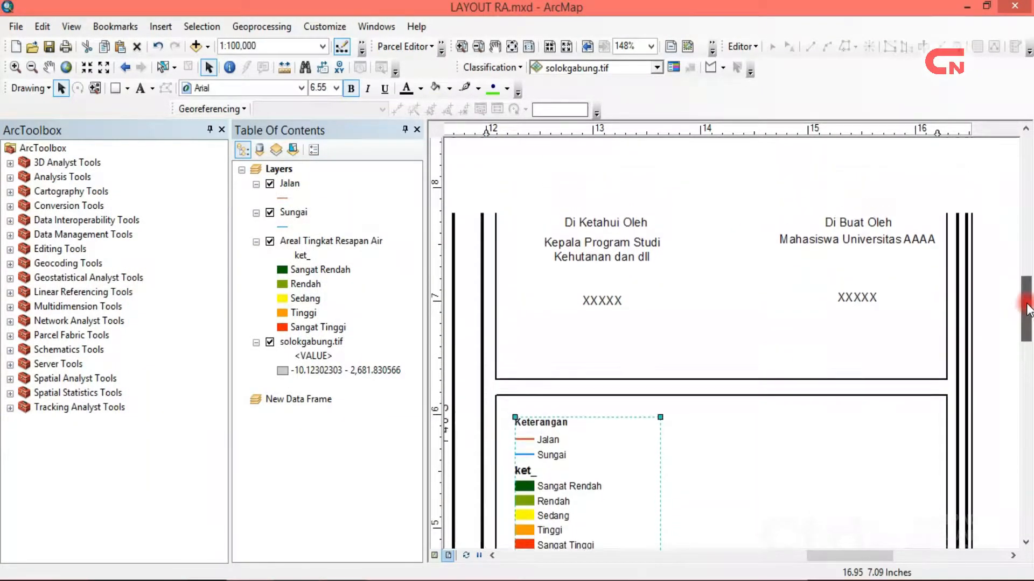
Shift the Di Buat Oleh signature block slightly inward from the right edge of its box.
{"action": "left_click", "coordinate": [853, 245]}
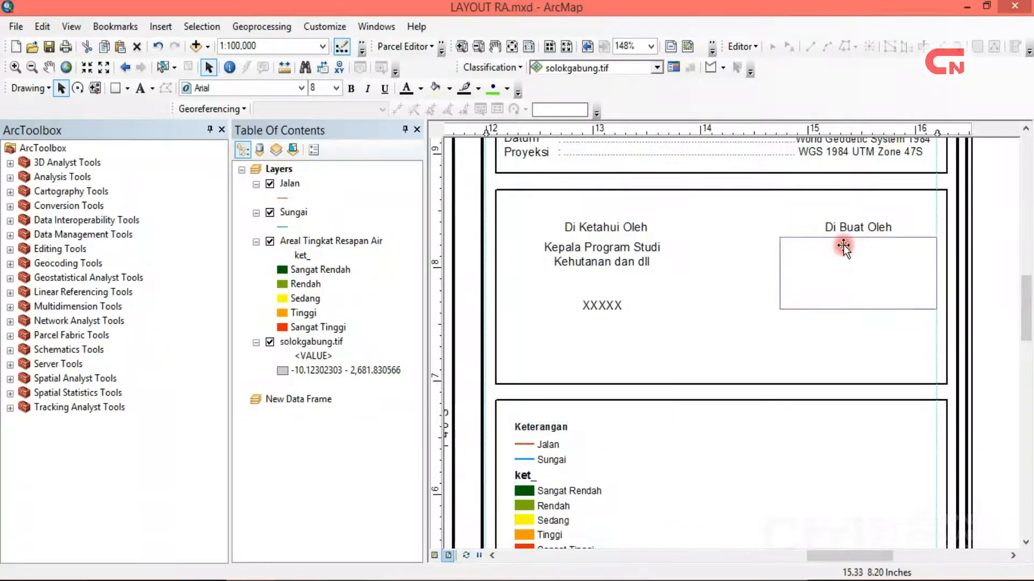
{"action": "left_click_drag", "start_coordinate": [993, 335], "coordinate": [743, 205]}
{"action": "left_click_drag", "start_coordinate": [860, 232], "coordinate": [840, 237]}
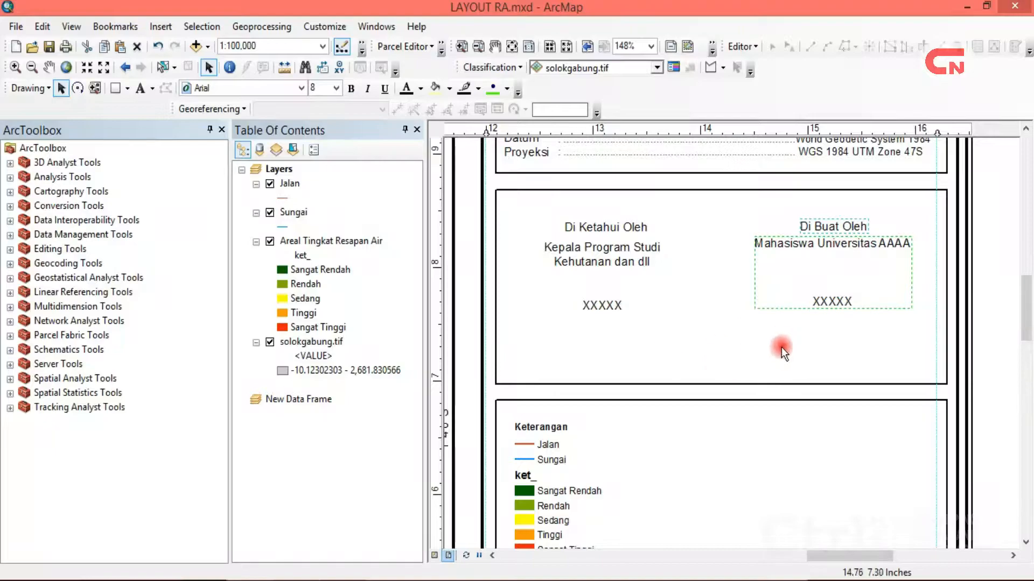
Duplicate the Di Ketahui Oleh signature block for the lower middle of the box and move the original to the box's upper left corner.
{"action": "left_click_drag", "start_coordinate": [515, 212], "coordinate": [736, 338]}
{"action": "key", "text": "ctrl+v"}
{"action": "left_click_drag", "start_coordinate": [558, 225], "coordinate": [512, 210]}
{"action": "left_click_drag", "start_coordinate": [604, 269], "coordinate": [566, 251]}
{"action": "left_click_drag", "start_coordinate": [596, 211], "coordinate": [601, 213]}
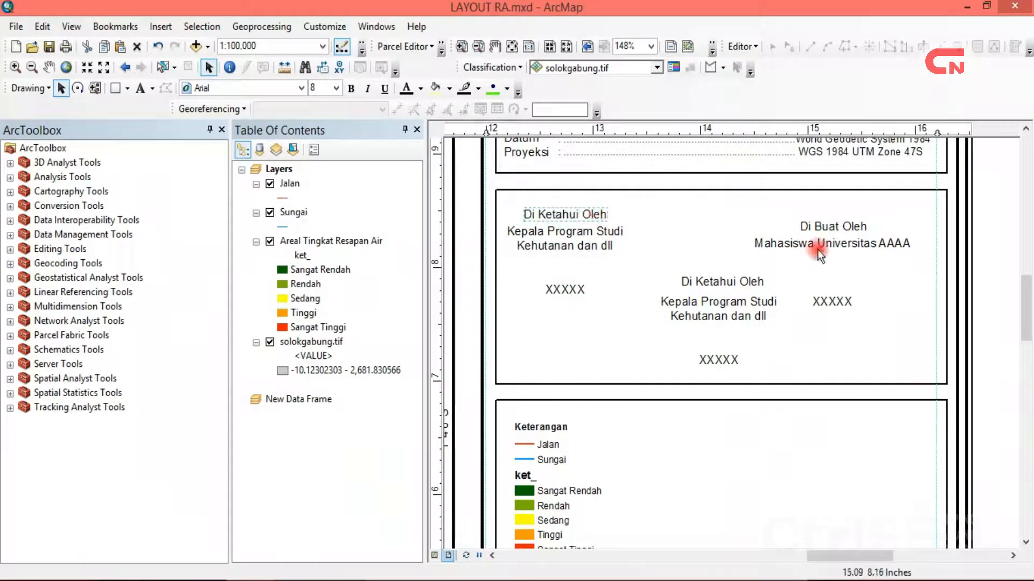
Move the Di Buat Oleh block to the box's upper right corner, with the heading centred above the Mahasiswa Universitas AAAA text.
{"action": "left_click_drag", "start_coordinate": [834, 223], "coordinate": [878, 210]}
{"action": "left_click_drag", "start_coordinate": [869, 252], "coordinate": [892, 244]}
{"action": "left_click_drag", "start_coordinate": [937, 132], "coordinate": [947, 134]}
{"action": "left_click_drag", "start_coordinate": [898, 257], "coordinate": [907, 253]}
{"action": "left_click", "coordinate": [889, 212]}
{"action": "double_click", "coordinate": [890, 212]}
{"action": "key", "text": "Return"}
{"action": "left_click_drag", "start_coordinate": [886, 212], "coordinate": [866, 213]}
Change the heading of the middle signature block to Di Sahkan Oleh.
{"action": "left_click", "coordinate": [729, 285]}
{"action": "right_click", "coordinate": [729, 285]}
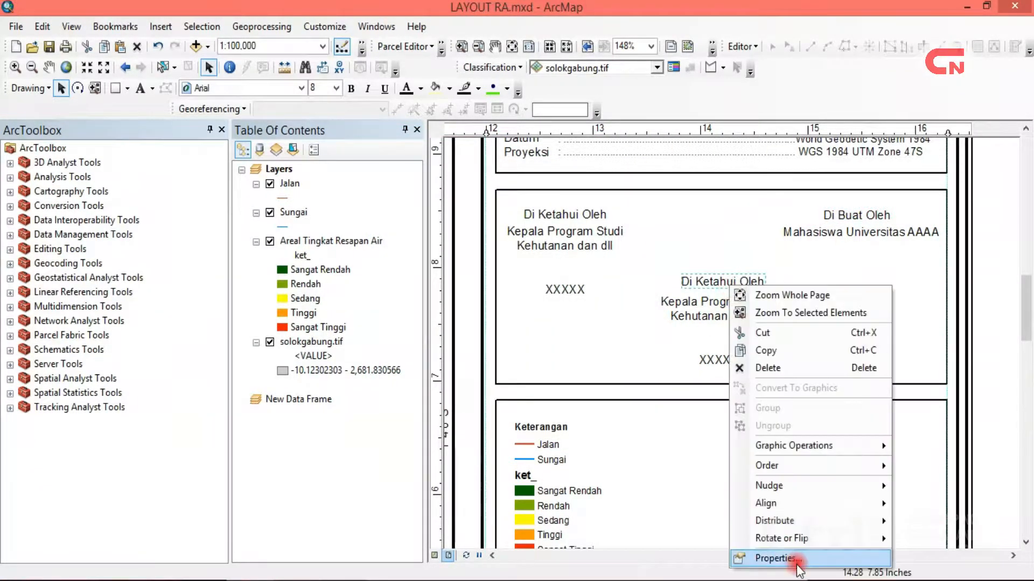
{"action": "left_click", "coordinate": [761, 556]}
{"action": "left_click_drag", "start_coordinate": [425, 202], "coordinate": [428, 204]}
{"action": "type", "text": "Sahkan"}
{"action": "left_click", "coordinate": [481, 429]}
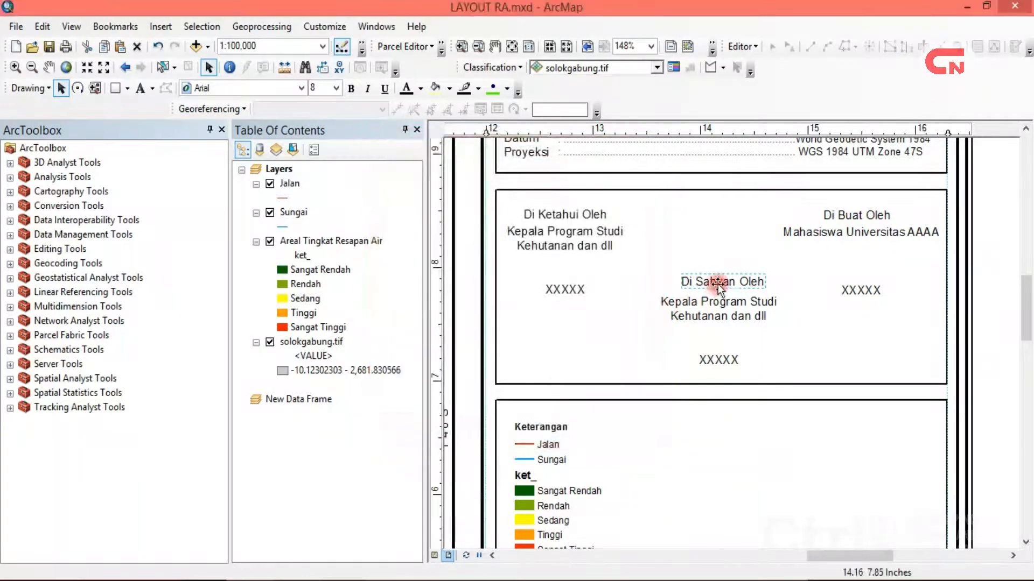
Reposition the middle block's signatory text under its heading and change its first two lines to Kepala DEKAN and AAAA.
{"action": "left_click", "coordinate": [716, 315]}
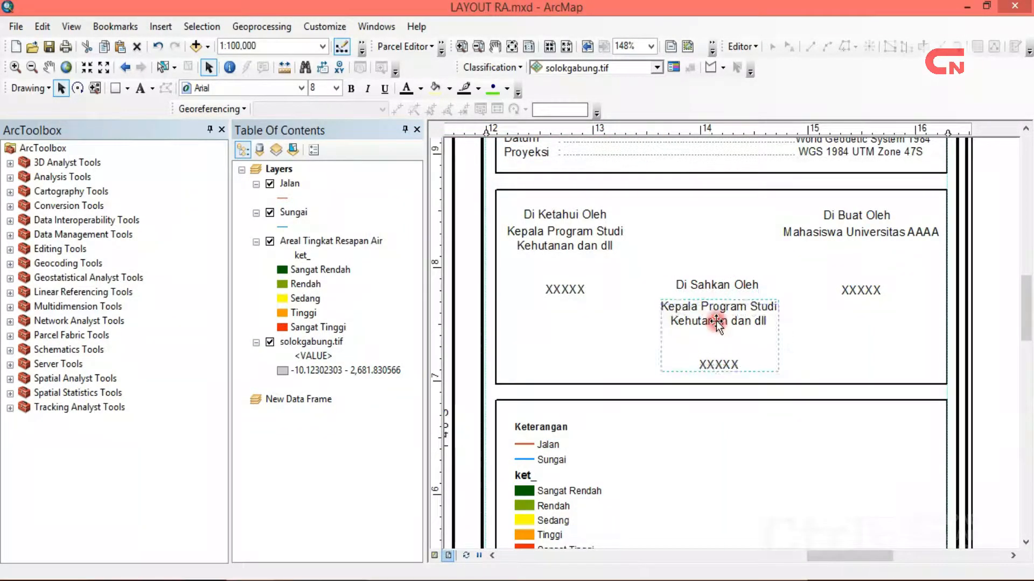
{"action": "right_click", "coordinate": [716, 321]}
{"action": "left_click", "coordinate": [784, 310]}
{"action": "left_click", "coordinate": [462, 207]}
{"action": "left_click_drag", "start_coordinate": [465, 204], "coordinate": [422, 203]}
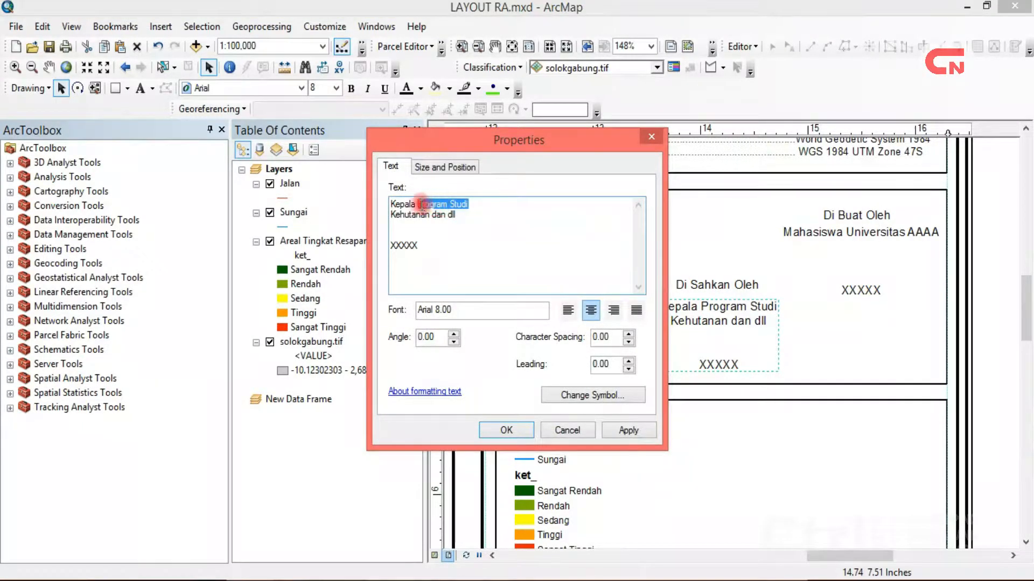
{"action": "type", "text": "Kepala DEKAN"}
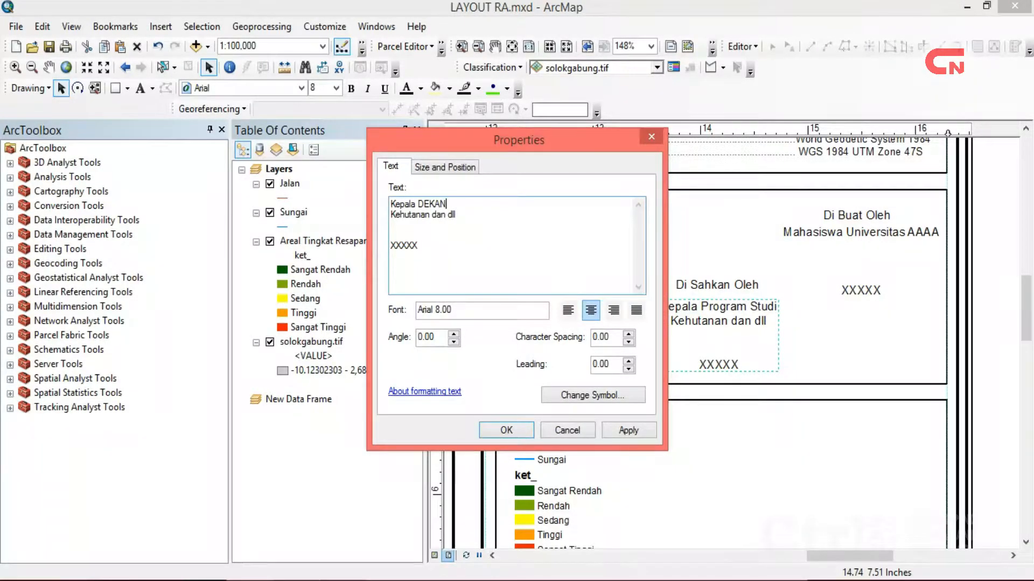
{"action": "left_click", "coordinate": [476, 208]}
{"action": "left_click_drag", "start_coordinate": [455, 215], "coordinate": [399, 216]}
{"action": "type", "text": "AAAA"}
{"action": "left_click", "coordinate": [518, 433]}
Align the Di Sahkan Oleh heading and the Kepala DEKAN text so they are centred on each other.
{"action": "left_click_drag", "start_coordinate": [716, 359], "coordinate": [713, 359]}
{"action": "left_click", "coordinate": [709, 285]}
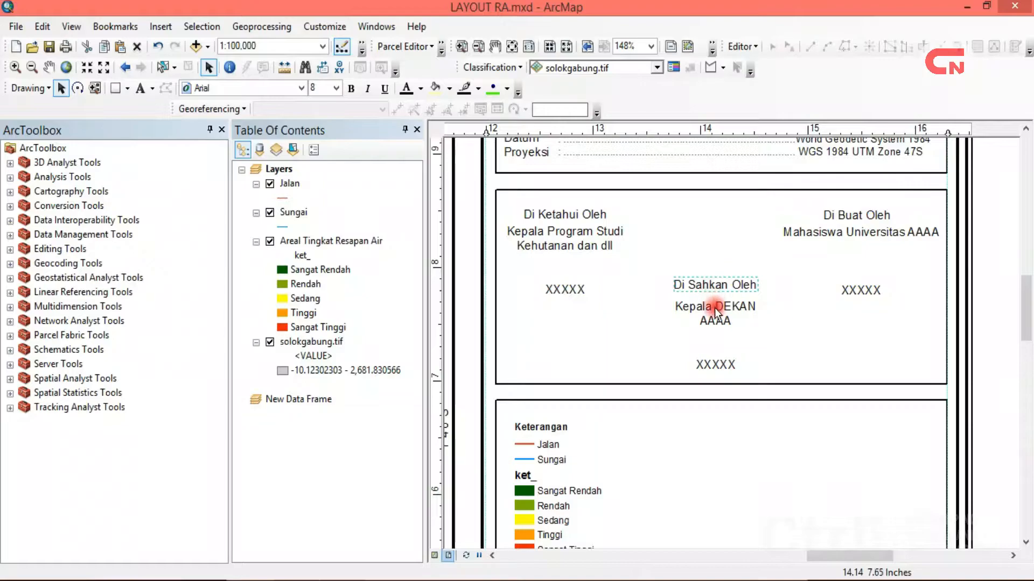
{"action": "double_click", "coordinate": [714, 308]}
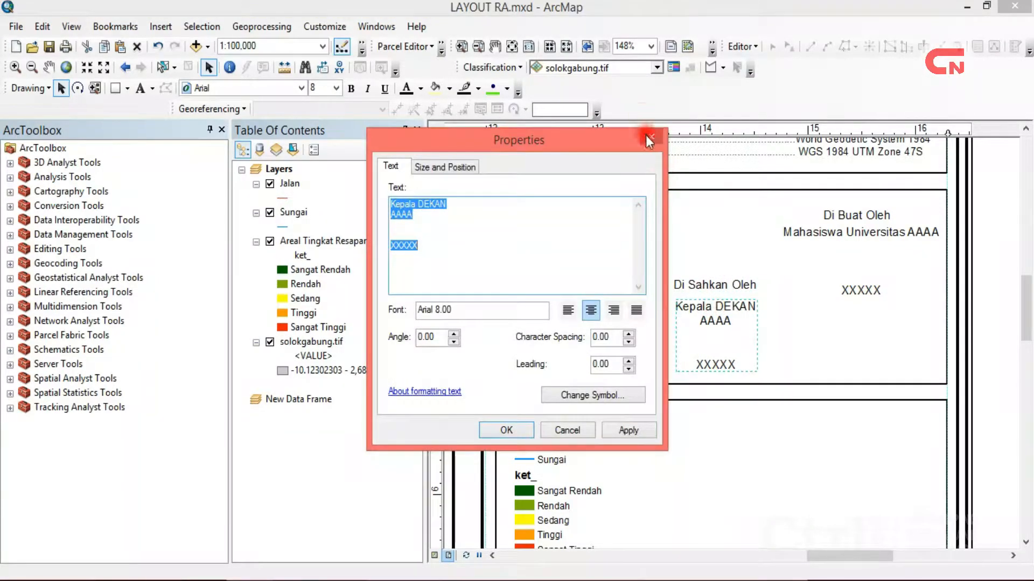
{"action": "left_click", "coordinate": [647, 134]}
{"action": "left_click_drag", "start_coordinate": [1027, 325], "coordinate": [1027, 354]}
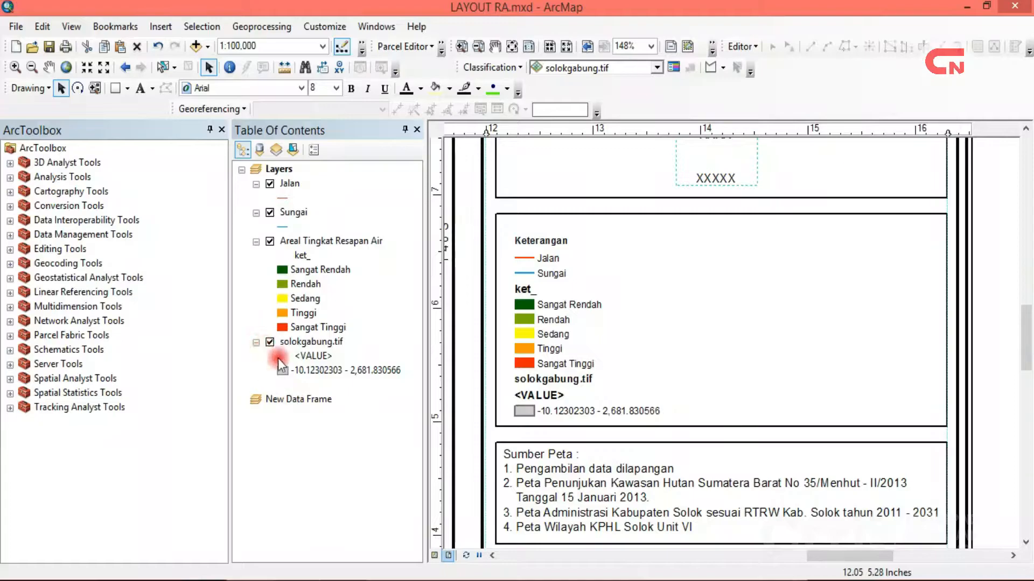
Rename the ket_ heading of the Areal Tingkat Resapan Air layer to Tingkat Resapan Air.
{"action": "left_click", "coordinate": [302, 256]}
{"action": "type", "text": "Tingkat Resapan Air"}
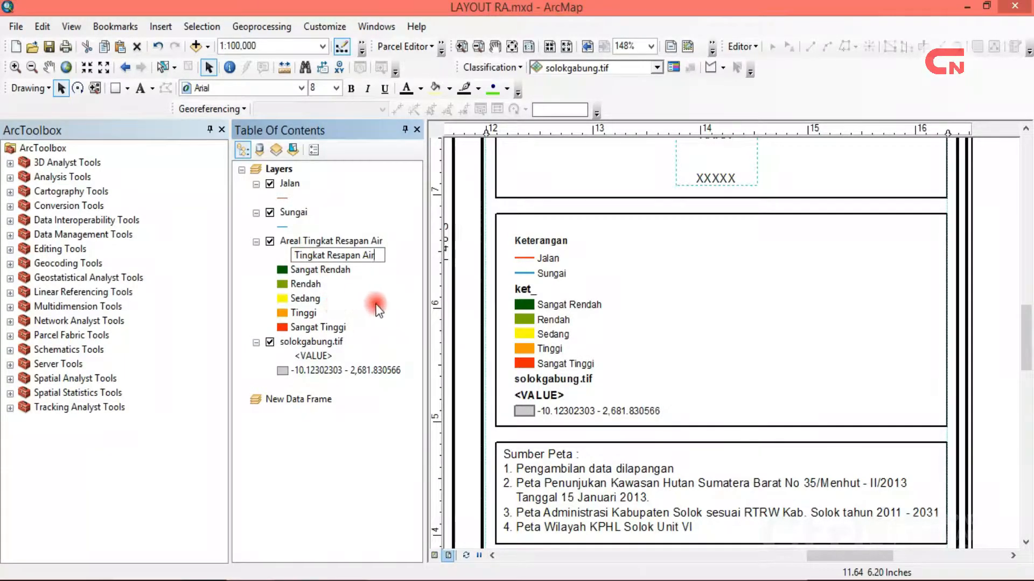
{"action": "key", "text": "Return"}
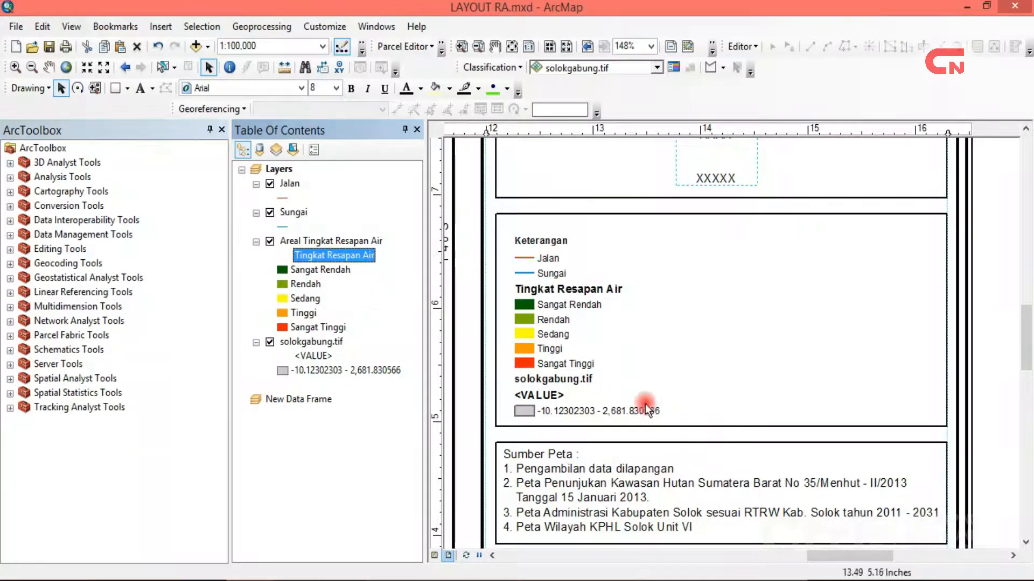
Remove solokgabung.tif from the legend items and enlarge the legend within its box.
{"action": "left_click", "coordinate": [543, 390]}
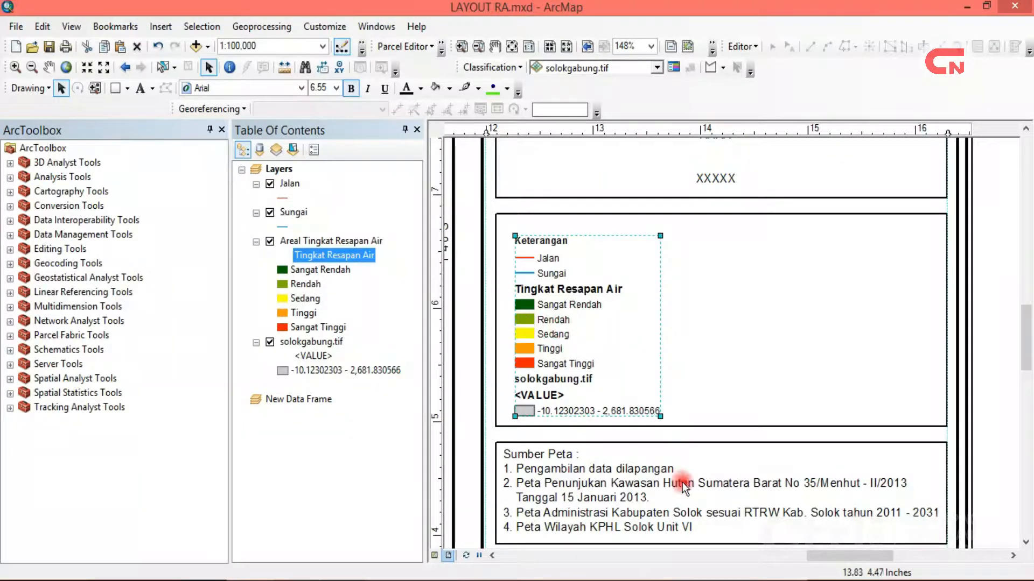
{"action": "left_click_drag", "start_coordinate": [882, 557], "coordinate": [863, 557]}
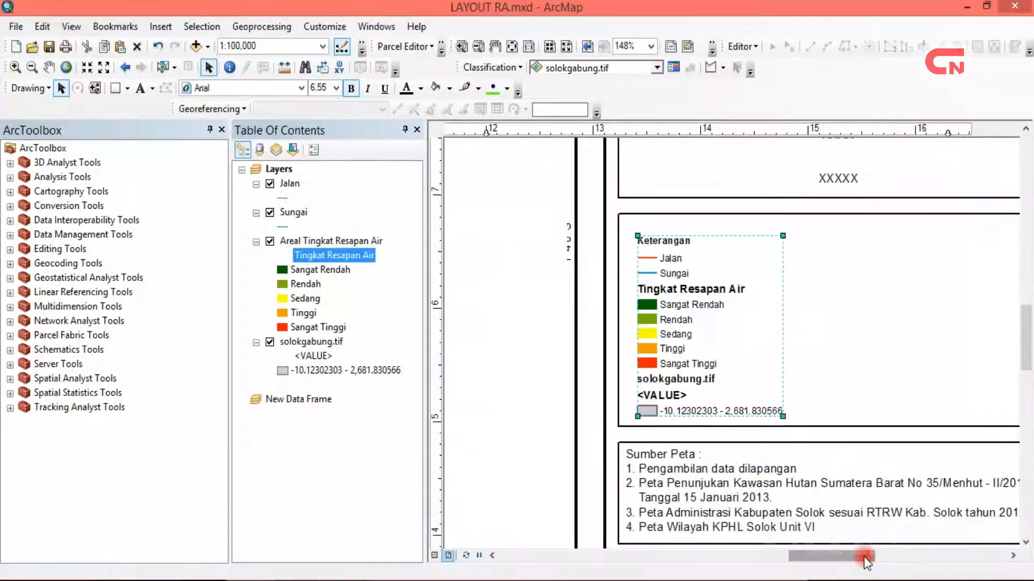
{"action": "right_click", "coordinate": [694, 311]}
{"action": "left_click", "coordinate": [723, 296]}
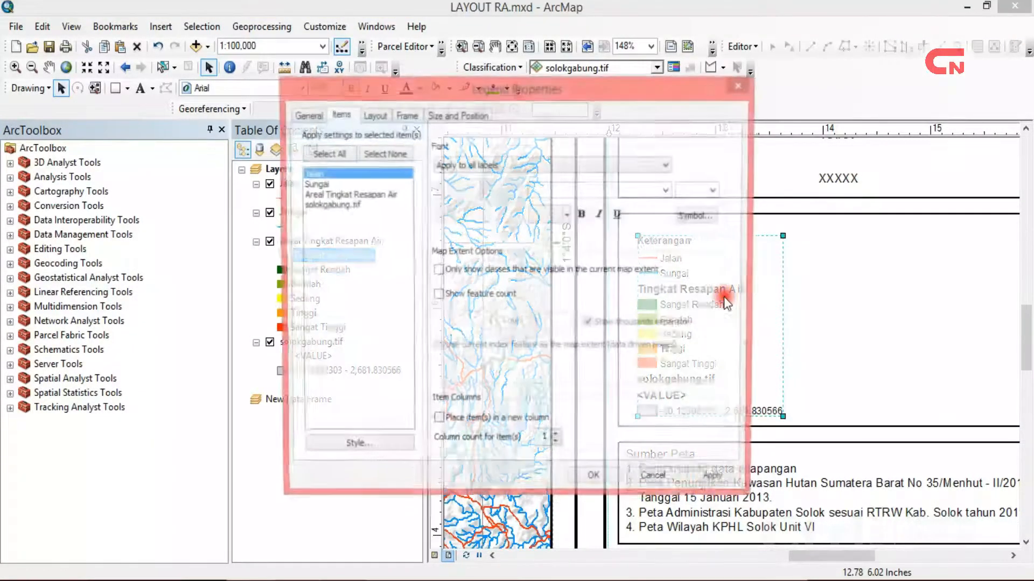
{"action": "left_click", "coordinate": [311, 115]}
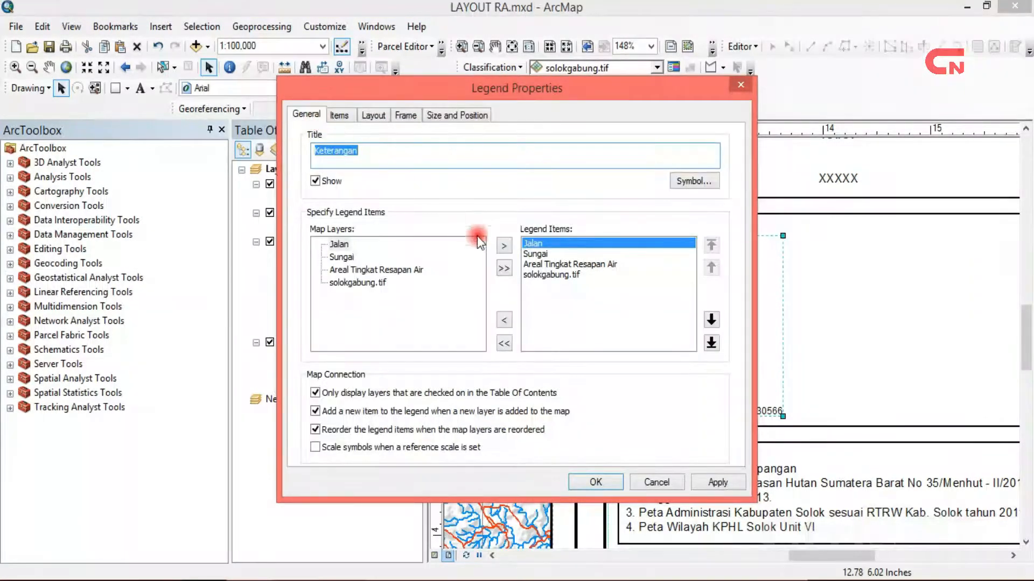
{"action": "left_click", "coordinate": [565, 275]}
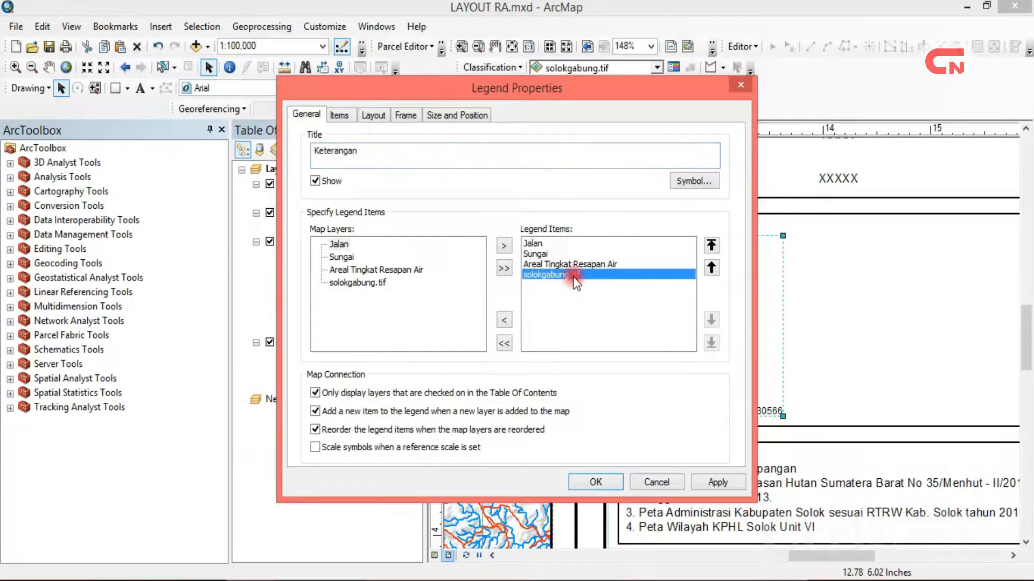
{"action": "left_click", "coordinate": [504, 320]}
{"action": "left_click", "coordinate": [617, 486]}
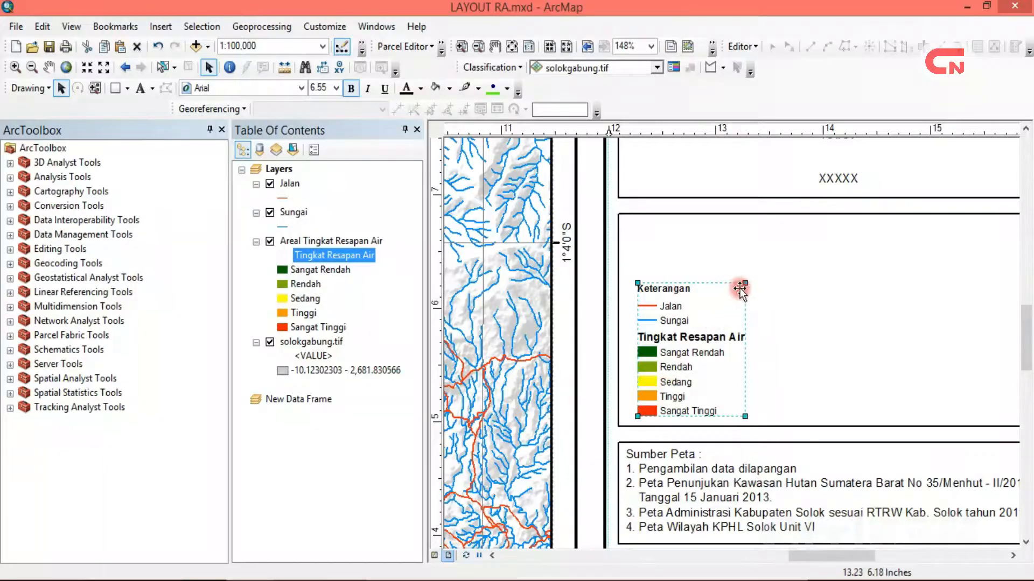
{"action": "left_click_drag", "start_coordinate": [745, 279], "coordinate": [770, 250]}
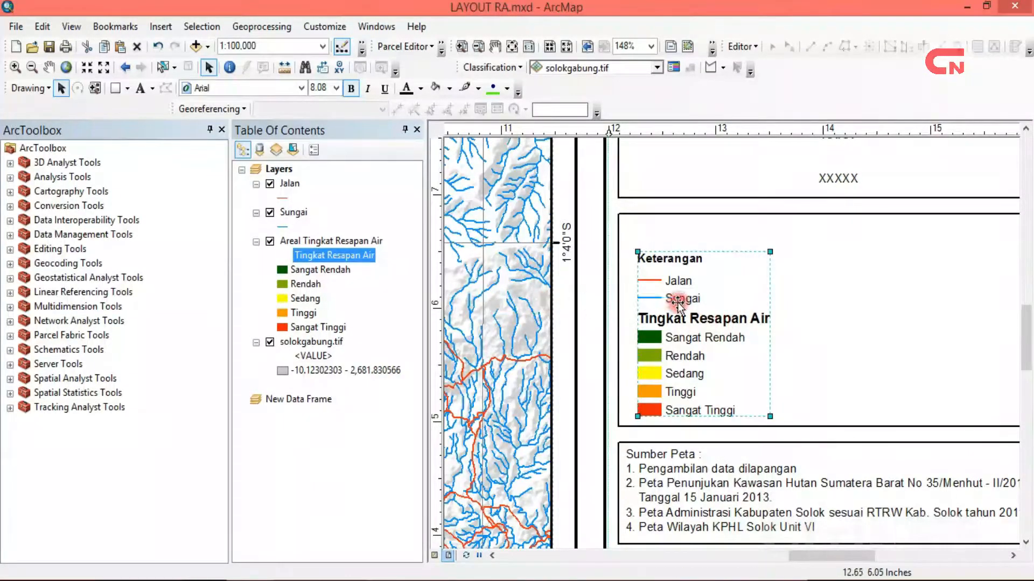
Delete the Keterangan title text from the legend's properties.
{"action": "right_click", "coordinate": [667, 282]}
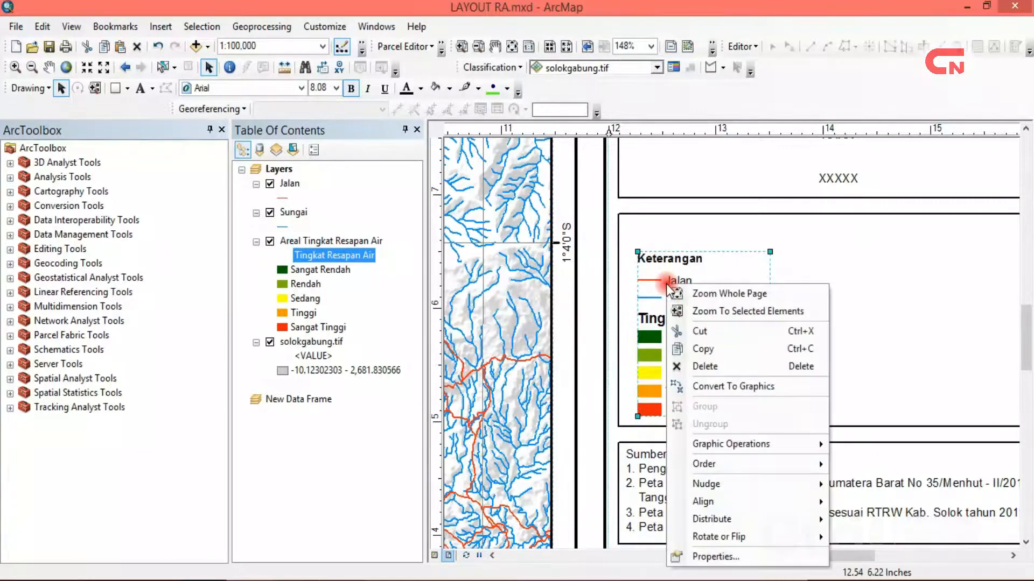
{"action": "left_click", "coordinate": [765, 556]}
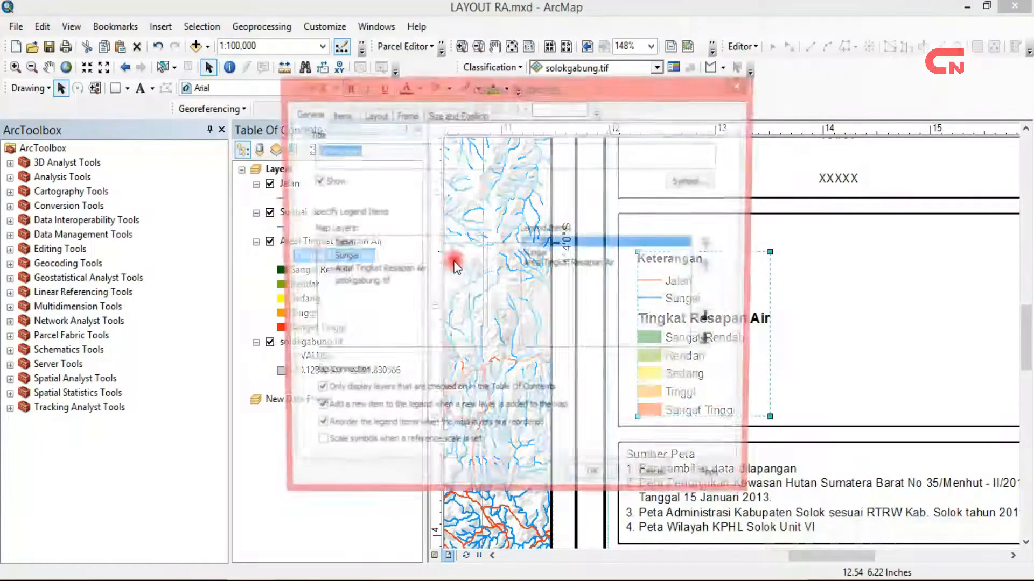
{"action": "left_click", "coordinate": [399, 156]}
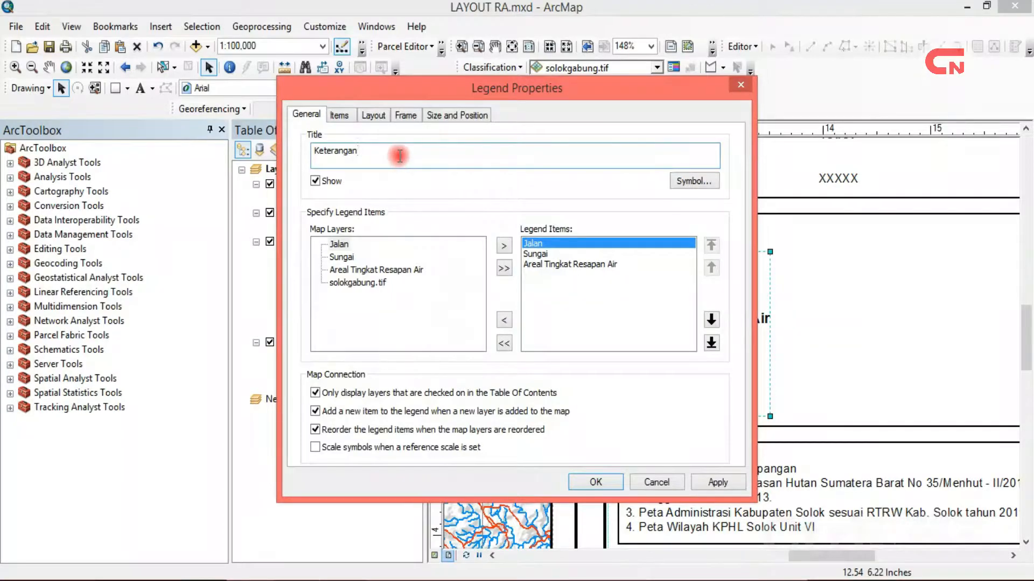
{"action": "double_click", "coordinate": [400, 155]}
{"action": "key", "text": "Delete"}
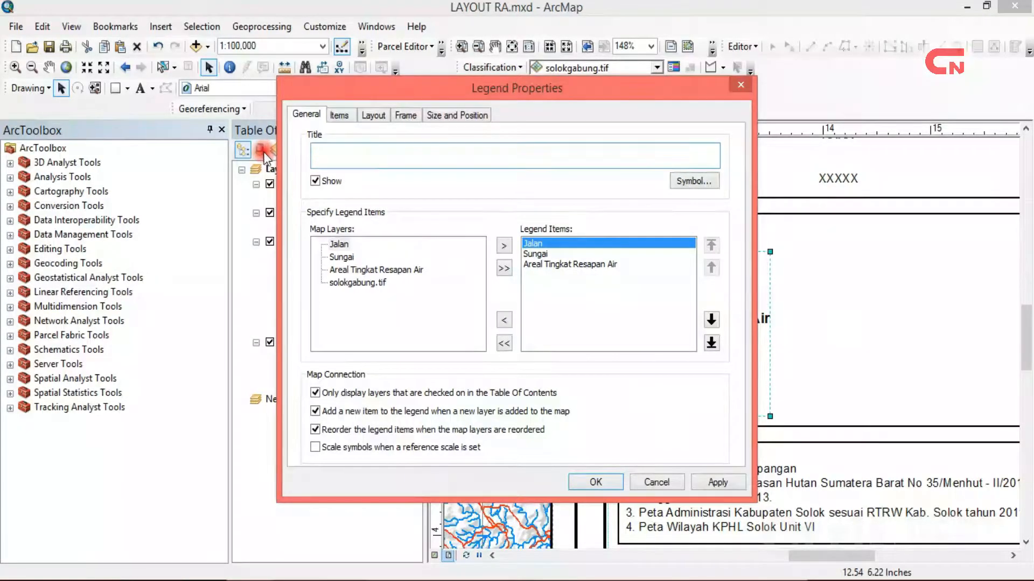
{"action": "left_click", "coordinate": [589, 482]}
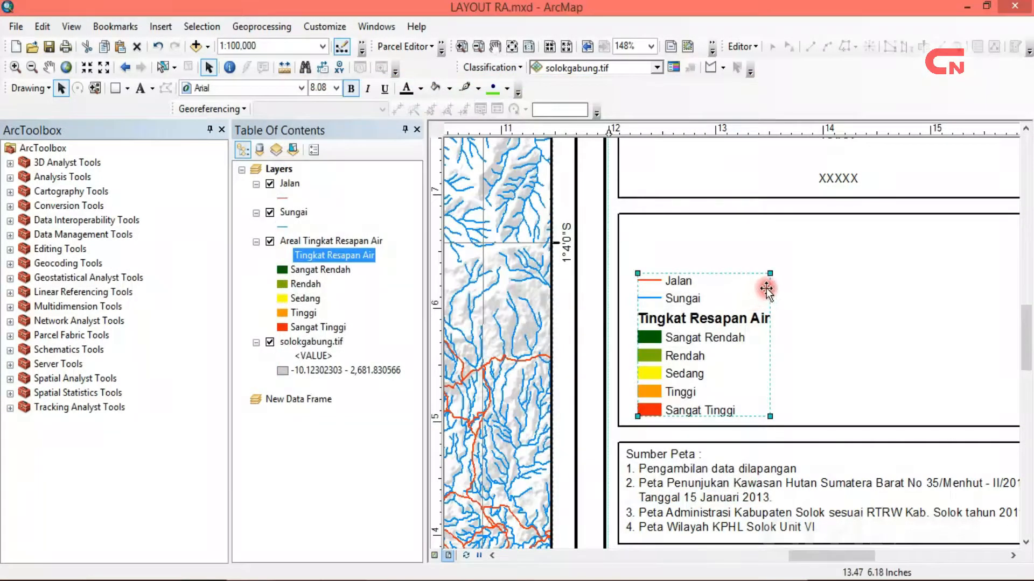
Add the text "Keterangan :" as a separate heading in the upper left corner of the legend box.
{"action": "left_click", "coordinate": [141, 88]}
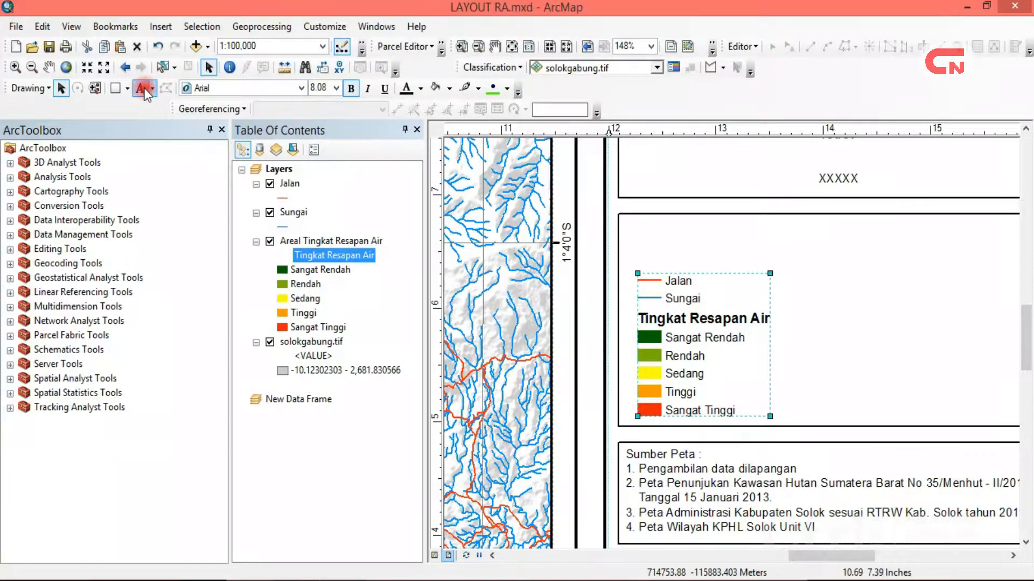
{"action": "left_click", "coordinate": [637, 236]}
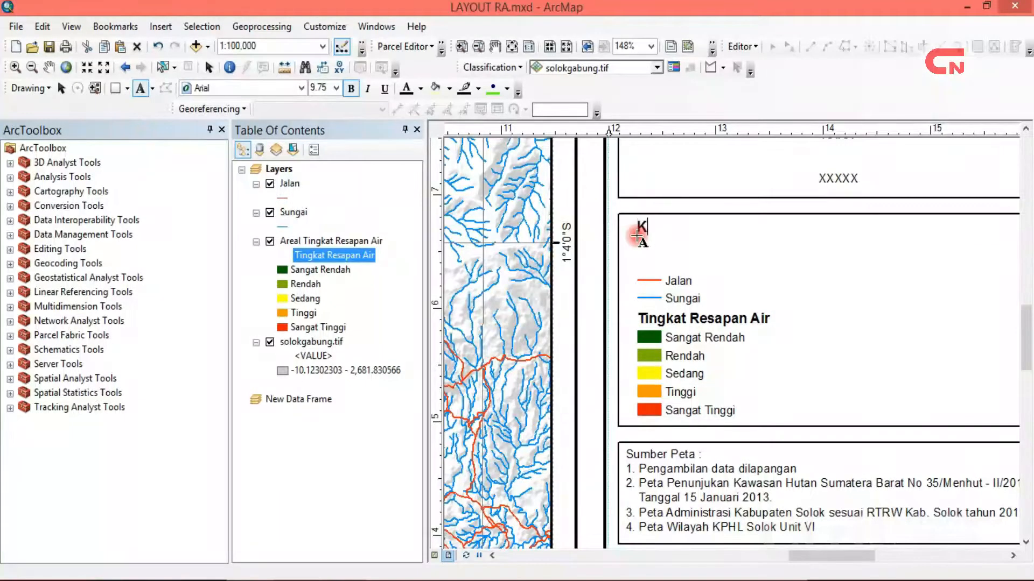
{"action": "type", "text": "Keterangan :"}
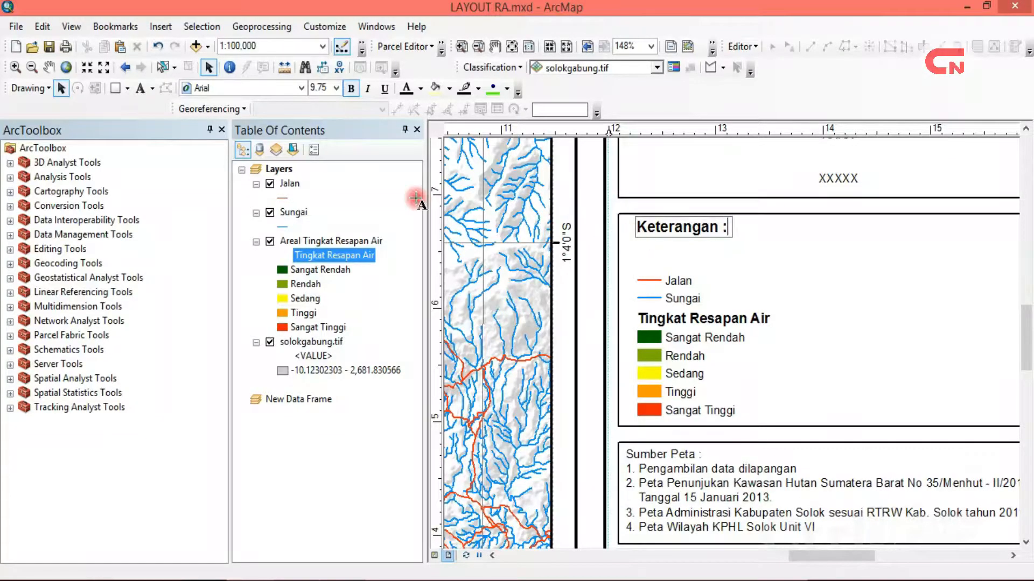
{"action": "left_click", "coordinate": [61, 87]}
{"action": "left_click_drag", "start_coordinate": [720, 224], "coordinate": [713, 228]}
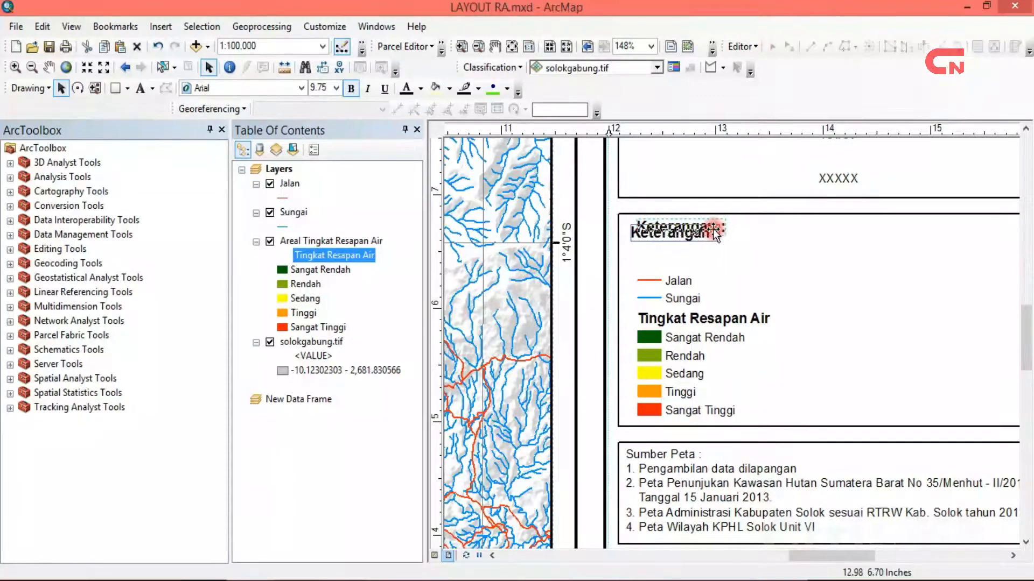
Enlarge the legend to fill the space beneath the Keterangan heading and save the map document.
{"action": "left_click", "coordinate": [692, 294]}
{"action": "left_click_drag", "start_coordinate": [770, 274], "coordinate": [790, 250]}
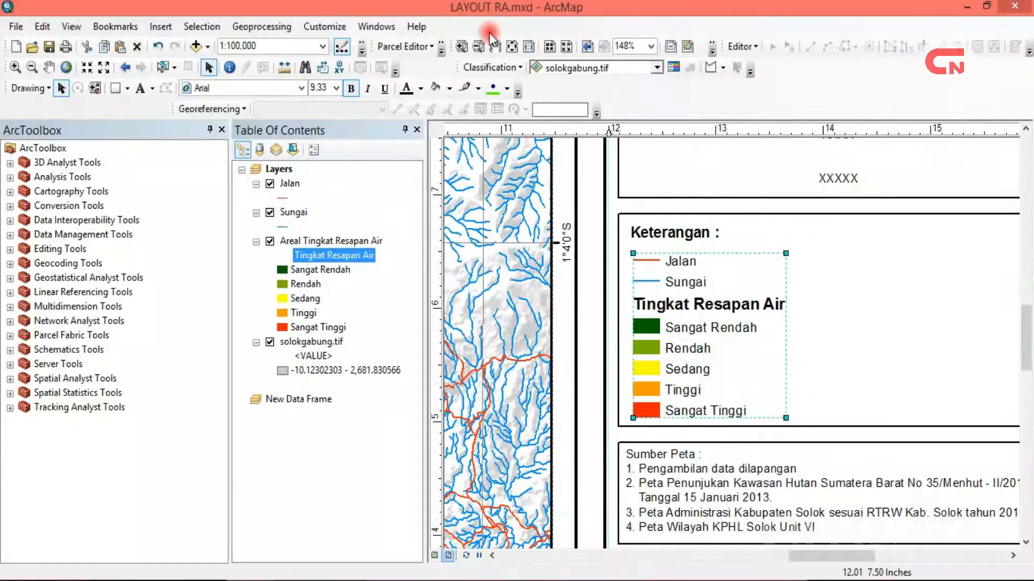
{"action": "left_click", "coordinate": [511, 46]}
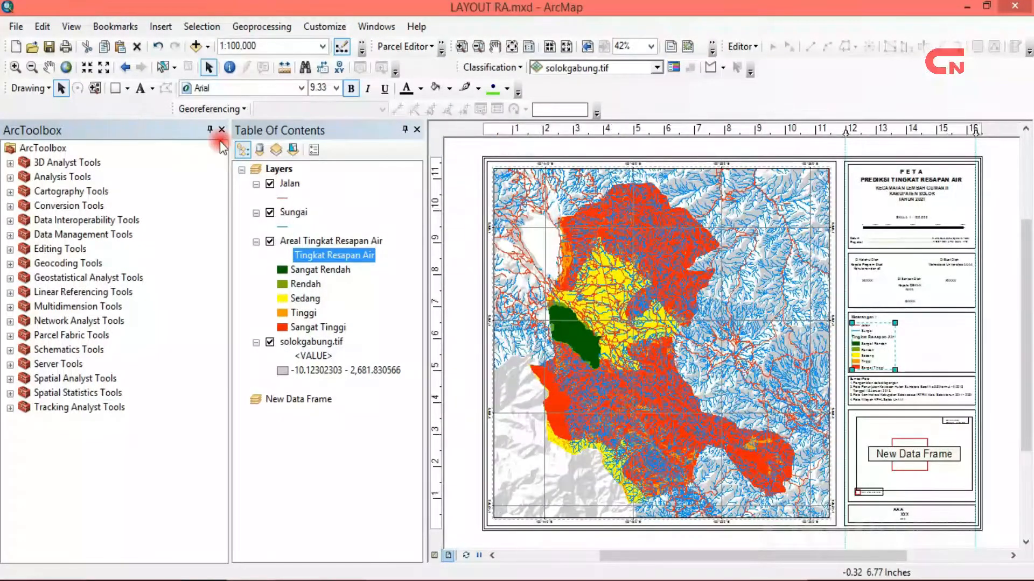
{"action": "left_click", "coordinate": [52, 49]}
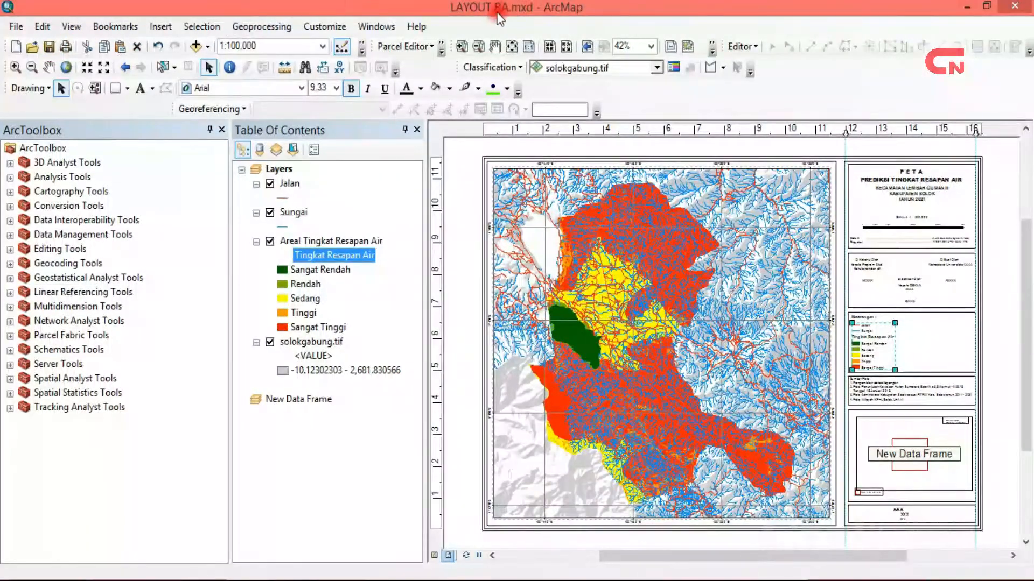
Save a copy of the map document as "peta Resapan Air ok.mxd" in the Daerah Resapan Air folder.
{"action": "left_click", "coordinate": [20, 28]}
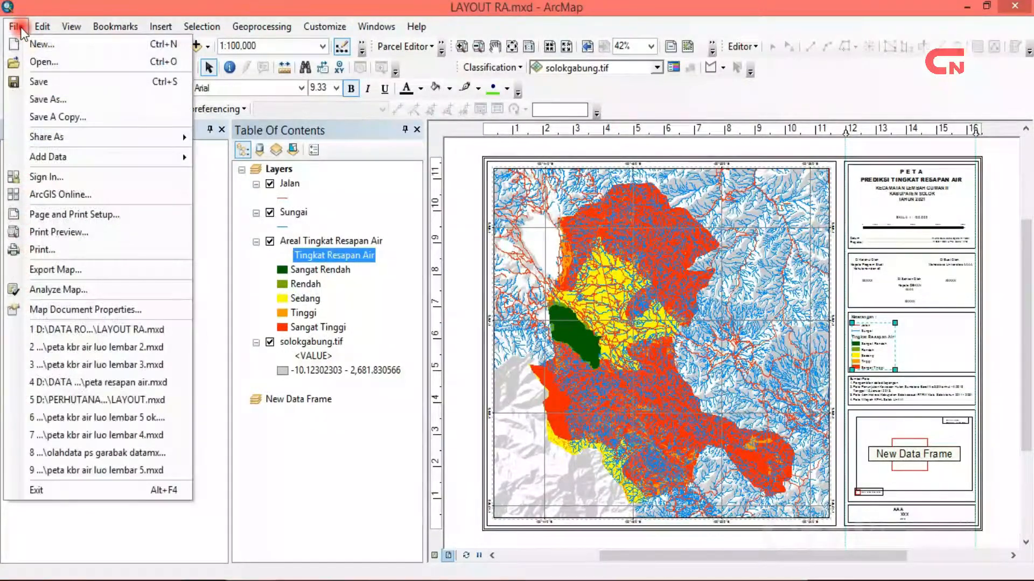
{"action": "left_click", "coordinate": [72, 102]}
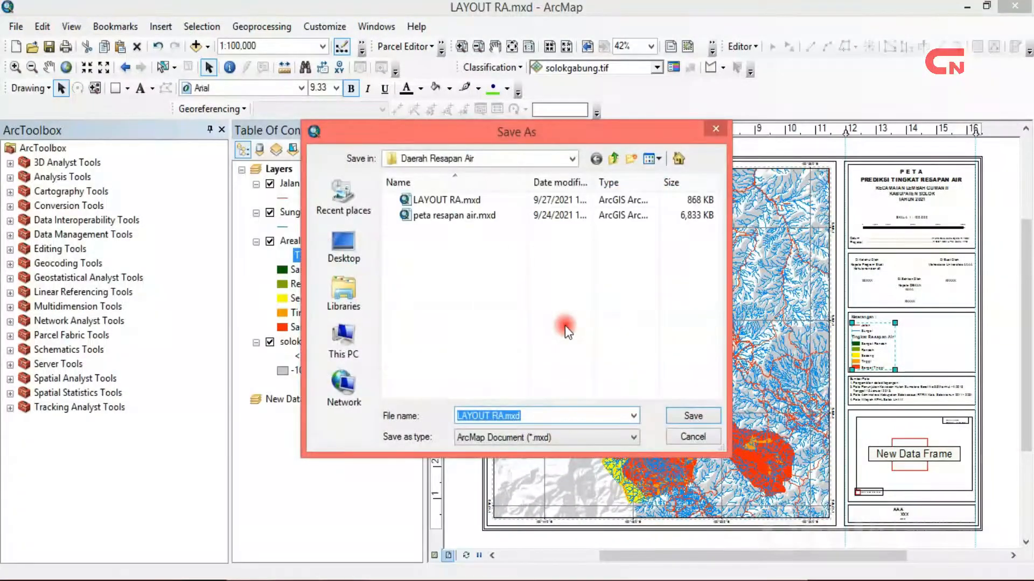
{"action": "left_click", "coordinate": [497, 415]}
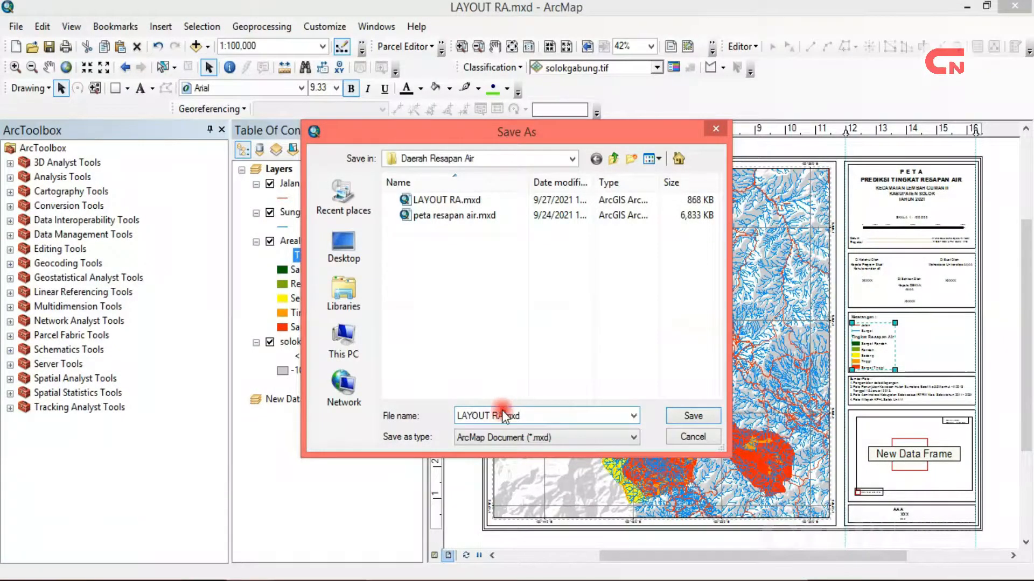
{"action": "key", "text": "BackSpace"}
{"action": "key", "text": "BackSpace"}
{"action": "key", "text": "BackSpace"}
{"action": "key", "text": "BackSpace"}
{"action": "key", "text": "BackSpace"}
{"action": "key", "text": "BackSpace"}
{"action": "key", "text": "BackSpace"}
{"action": "key", "text": "BackSpace"}
{"action": "key", "text": "BackSpace"}
{"action": "type", "text": "peta"}
{"action": "type", "text": " Resapan A"}
{"action": "type", "text": "ir"}
{"action": "type", "text": " ok"}
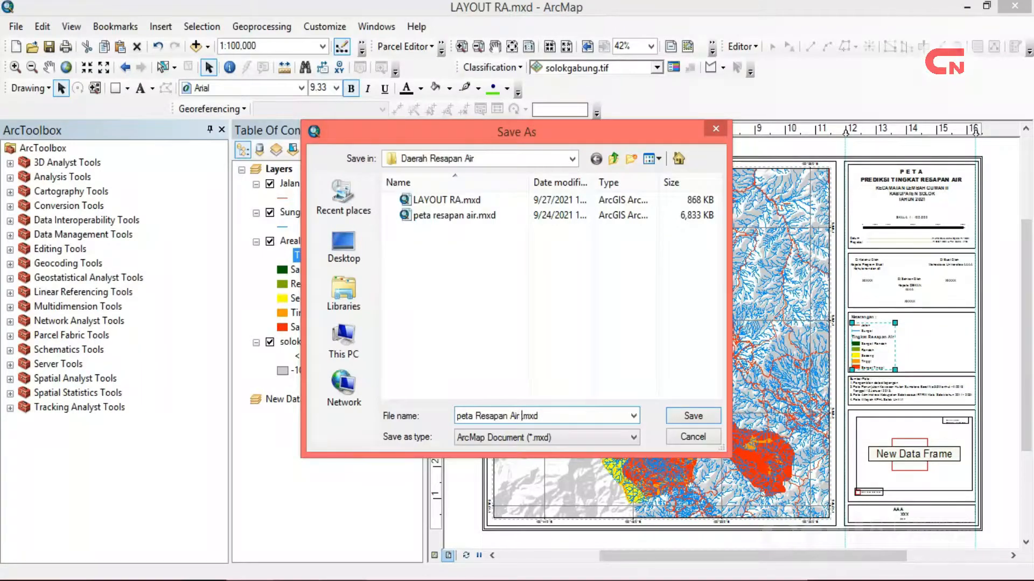
{"action": "left_click", "coordinate": [699, 414]}
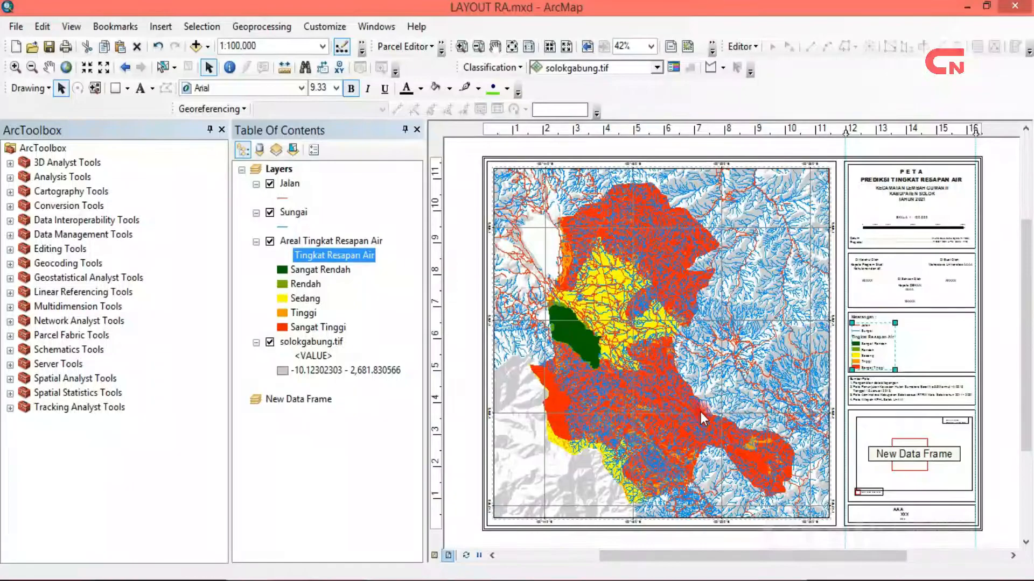
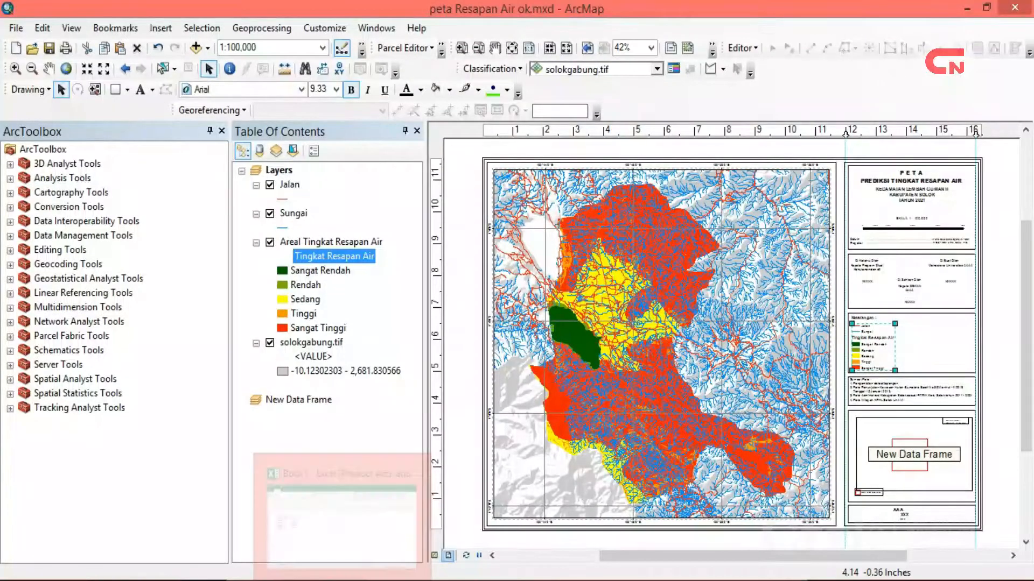
Switch to the Excel workbook Book1 and total the Luas (Ha) values in the Jumlah row with =SUM(C4:C8) in C9.
{"action": "left_click", "coordinate": [324, 499]}
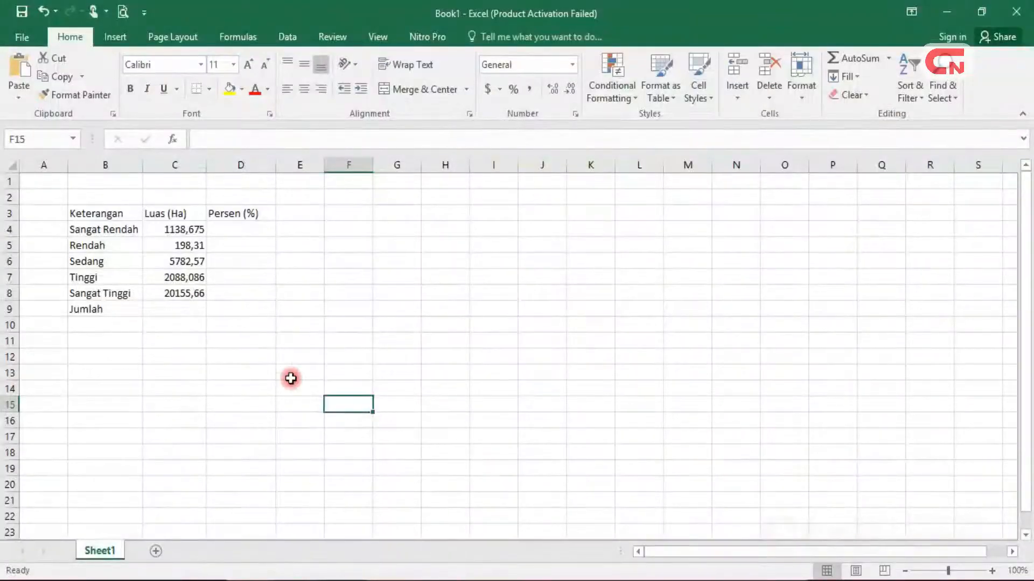
{"action": "left_click", "coordinate": [278, 308]}
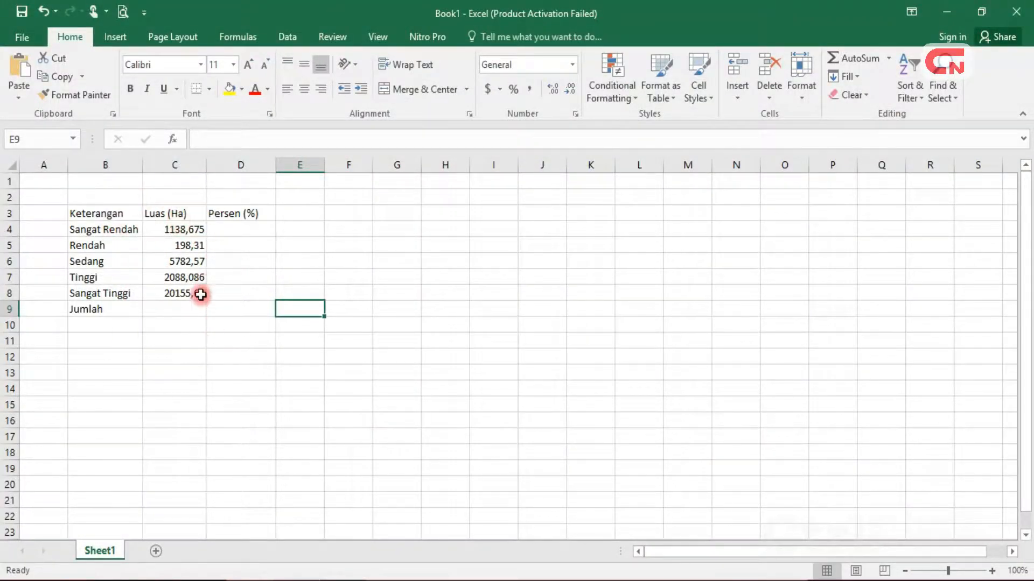
{"action": "left_click", "coordinate": [195, 229]}
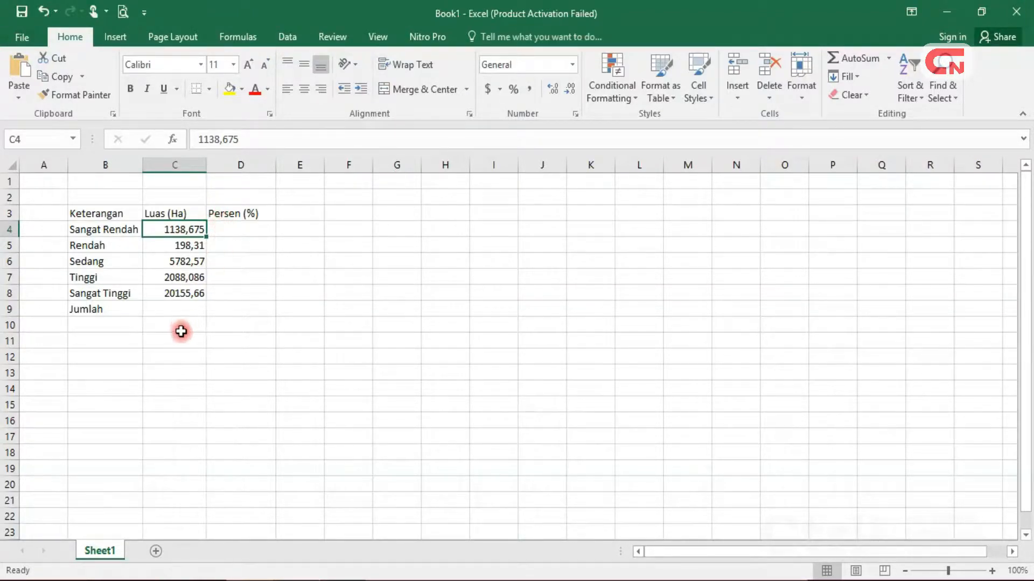
{"action": "left_click", "coordinate": [180, 309]}
{"action": "type", "text": "=s"}
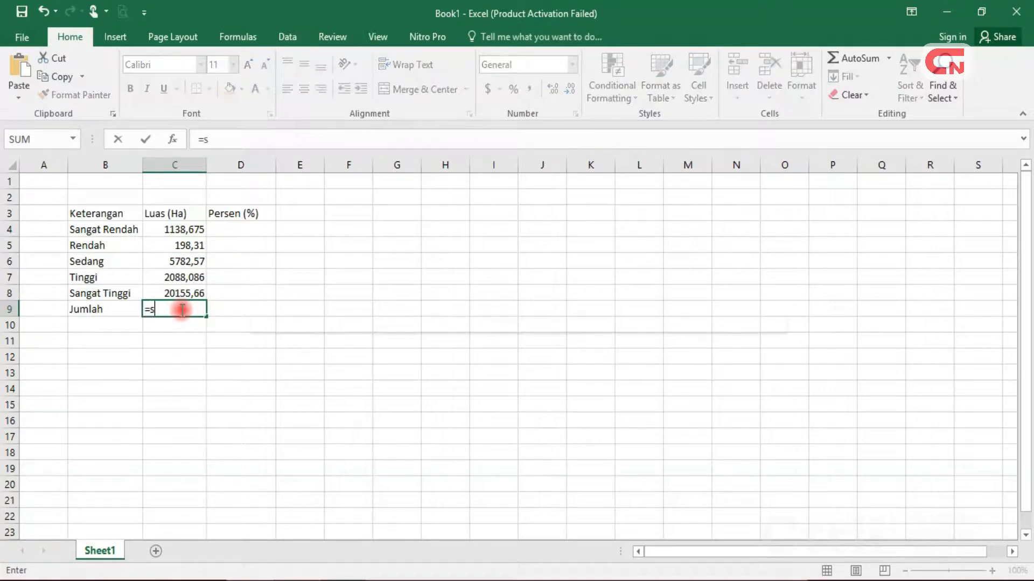
{"action": "type", "text": "um("}
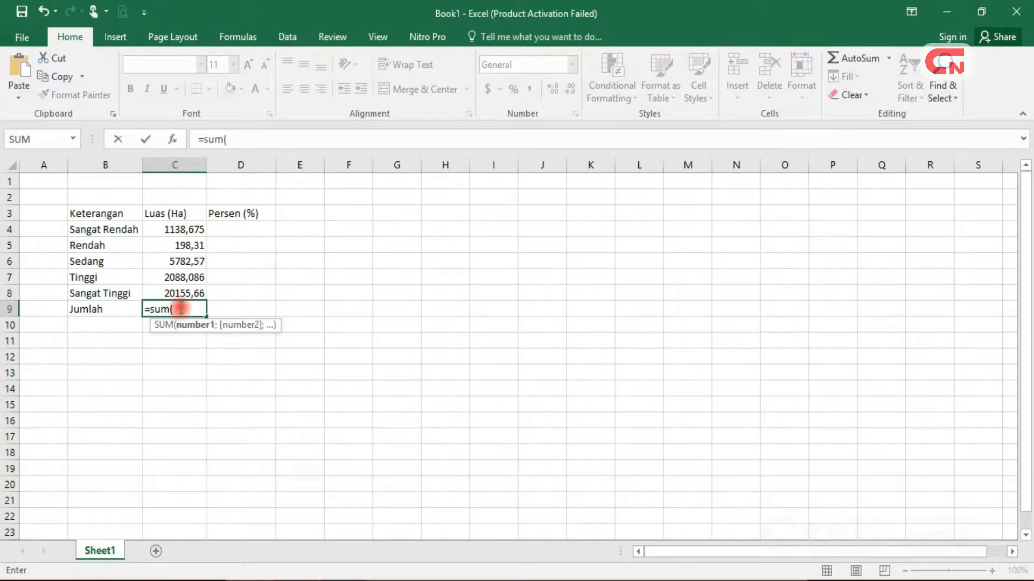
{"action": "left_click_drag", "start_coordinate": [185, 230], "coordinate": [181, 290]}
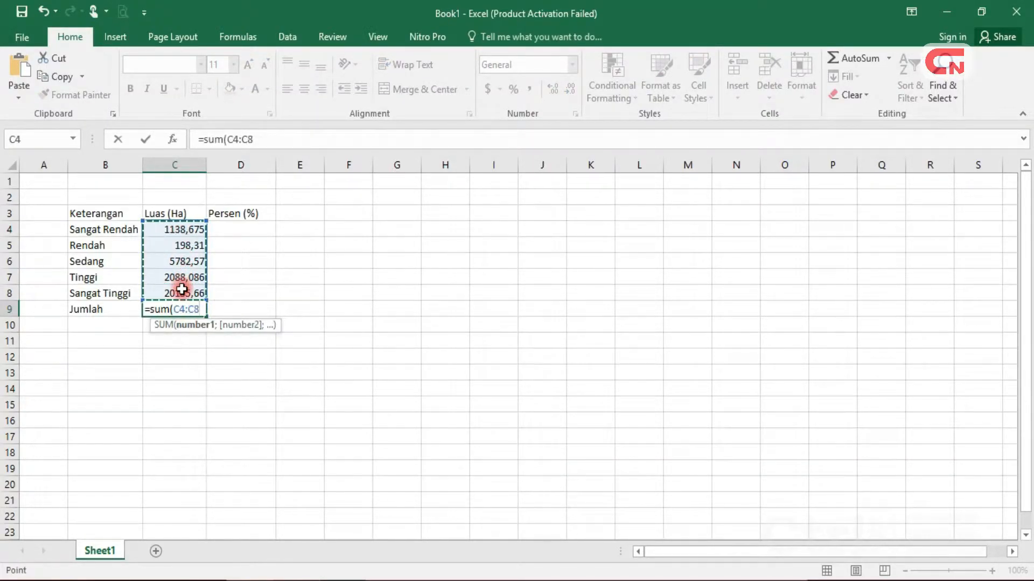
{"action": "type", "text": ")"}
{"action": "key", "text": "Return"}
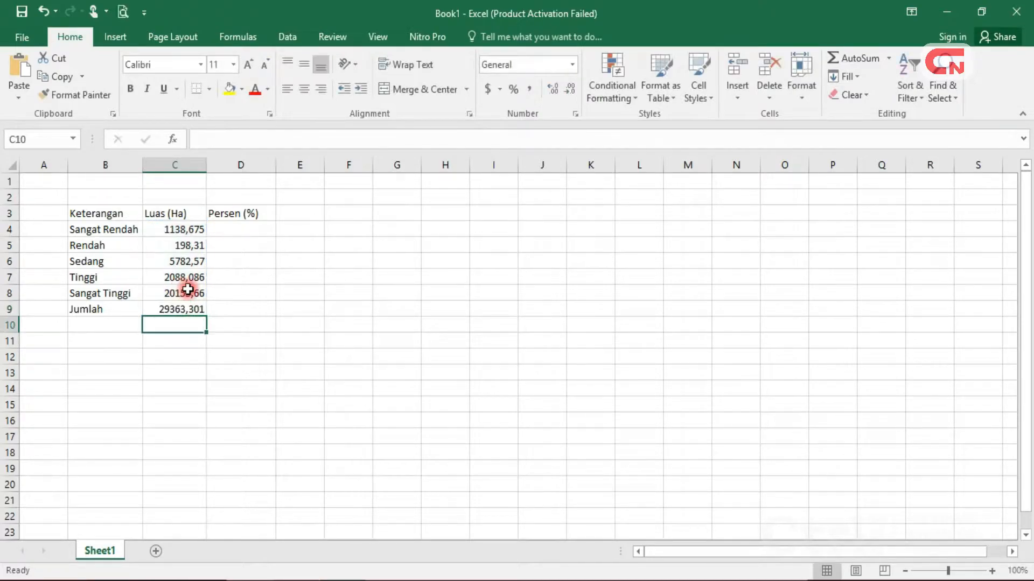
{"action": "left_click", "coordinate": [199, 307]}
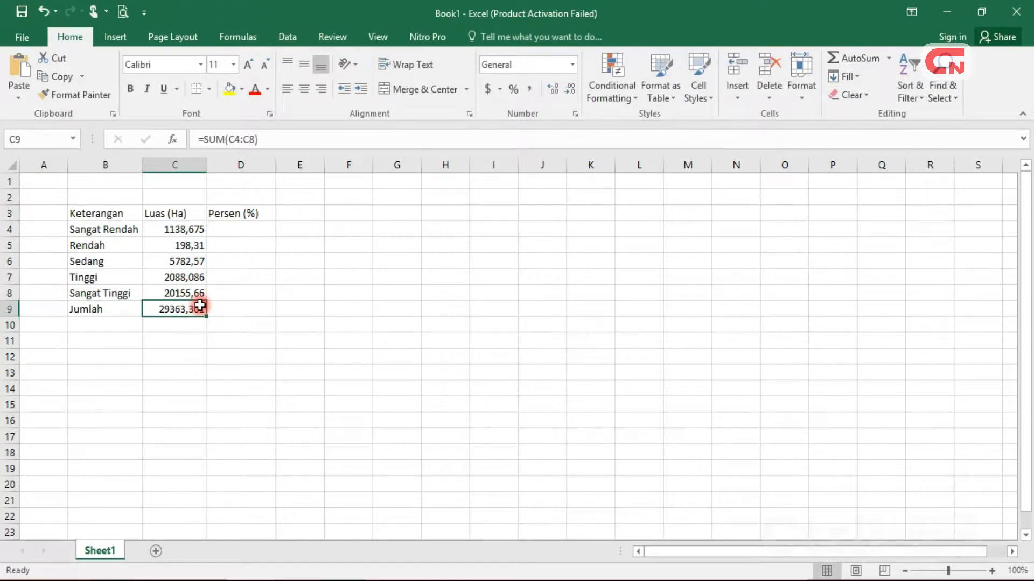
Calculate the Sangat Rendah percentage in D4 with the formula =SUM(C4/C9)*100.
{"action": "left_click", "coordinate": [244, 233]}
{"action": "type", "text": "=sum"}
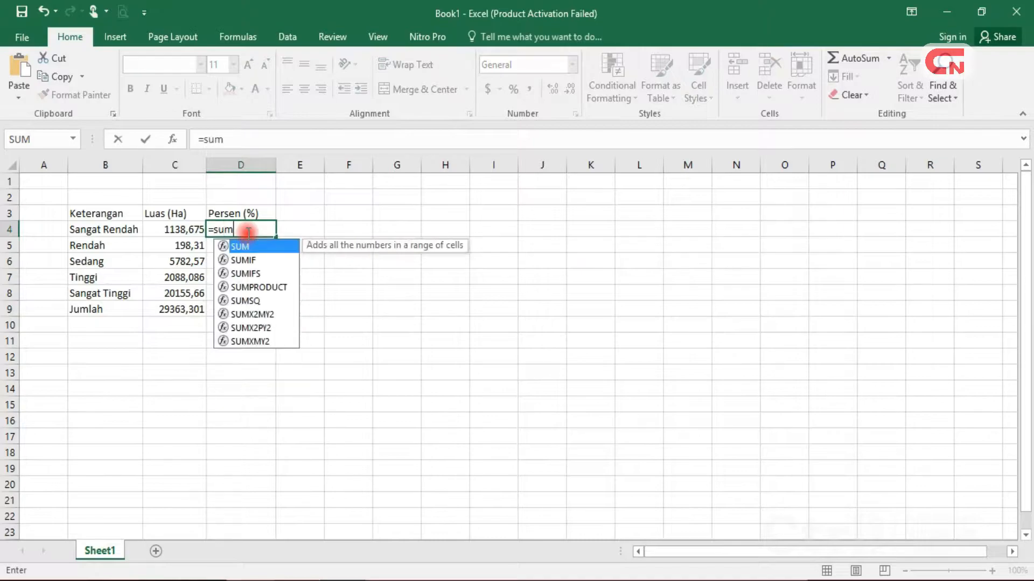
{"action": "type", "text": "("}
{"action": "left_click", "coordinate": [169, 230]}
{"action": "type", "text": "/"}
{"action": "left_click", "coordinate": [185, 312]}
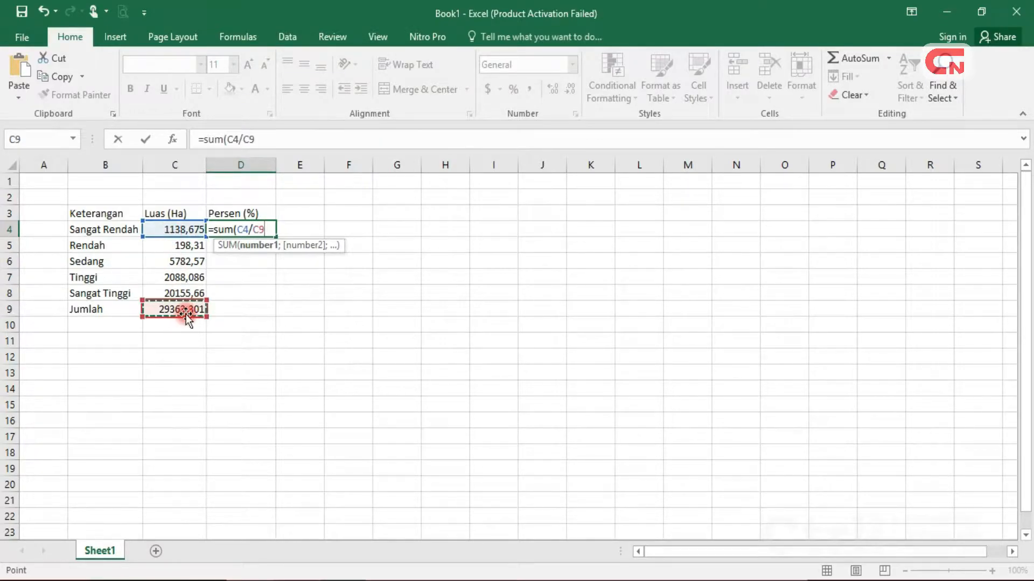
{"action": "type", "text": ")*100"}
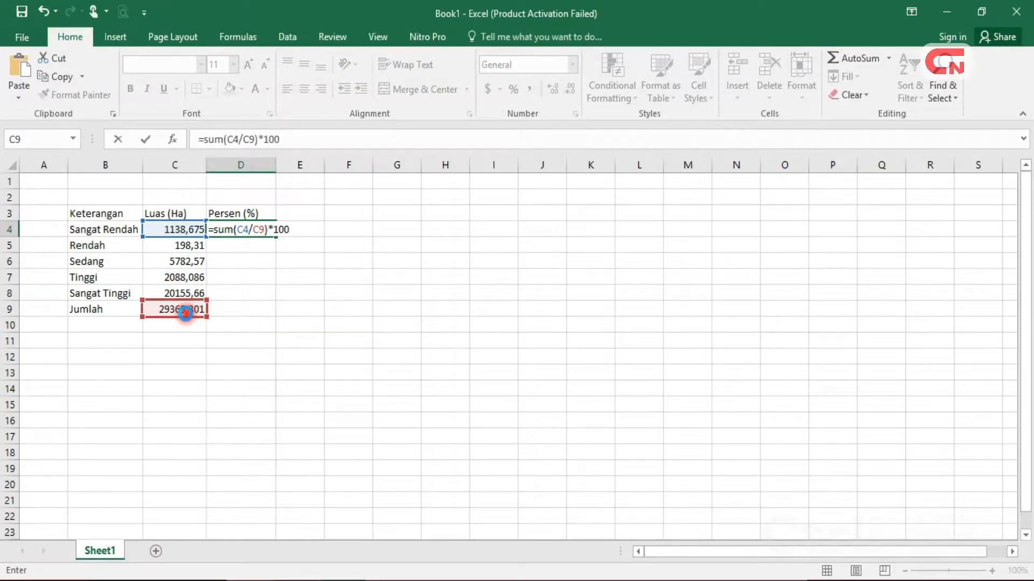
{"action": "key", "text": "Return"}
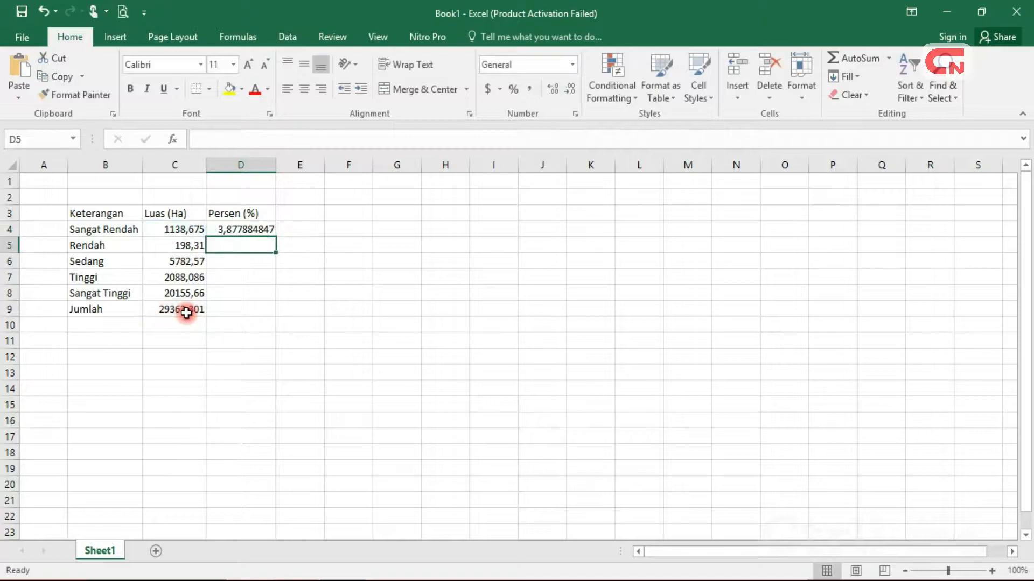
Fill the percentage formula from D4 down through D8 and check the Jumlah row against the Luas column.
{"action": "left_click", "coordinate": [264, 231]}
{"action": "left_click_drag", "start_coordinate": [274, 236], "coordinate": [270, 302]}
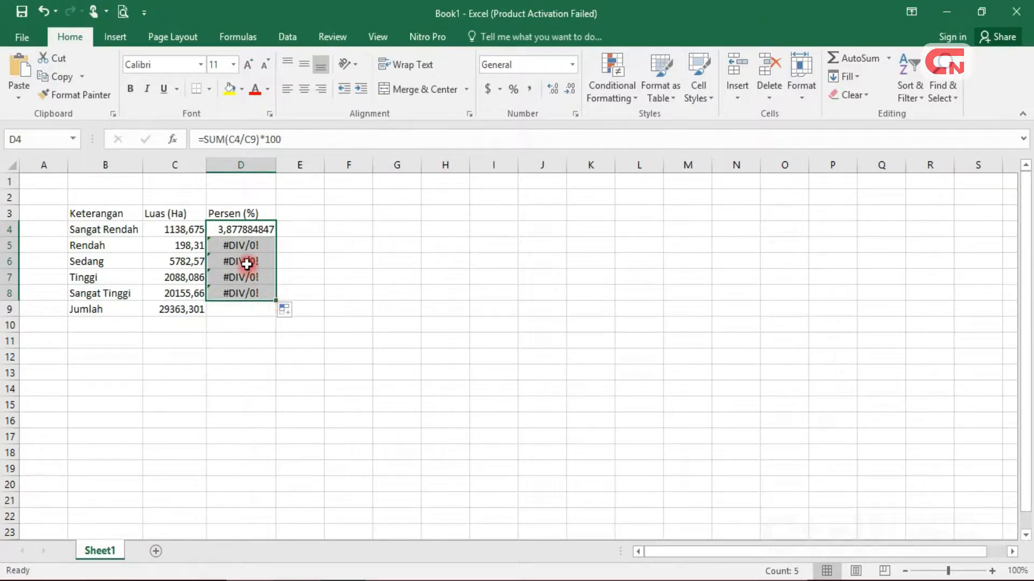
{"action": "left_click", "coordinate": [8, 307]}
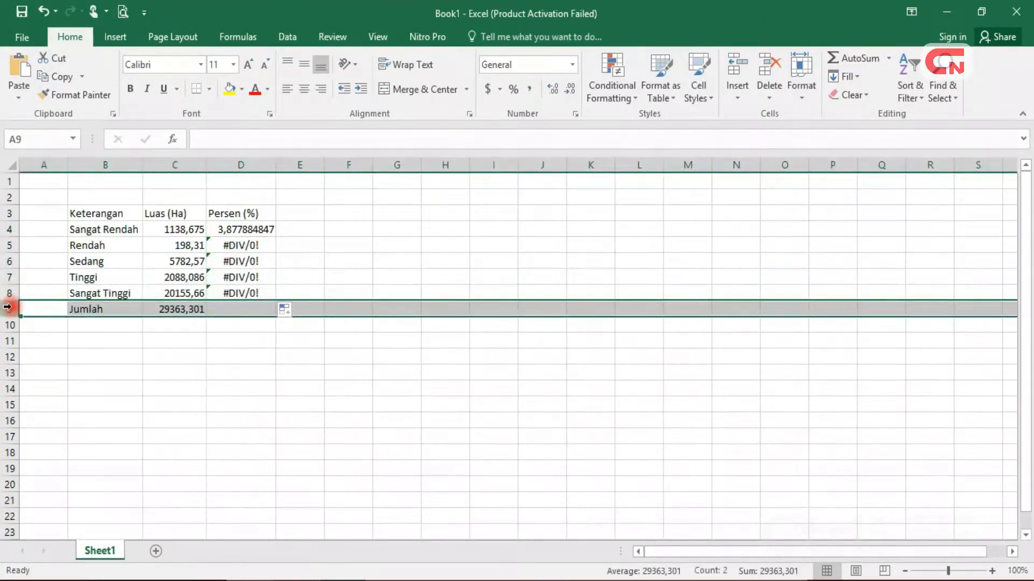
{"action": "left_click", "coordinate": [171, 160]}
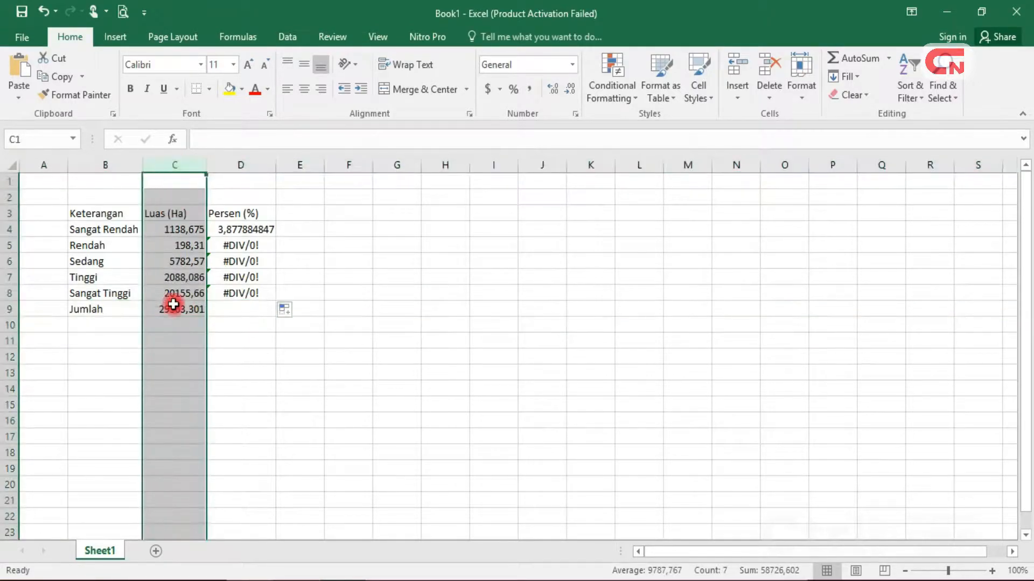
{"action": "left_click", "coordinate": [6, 310]}
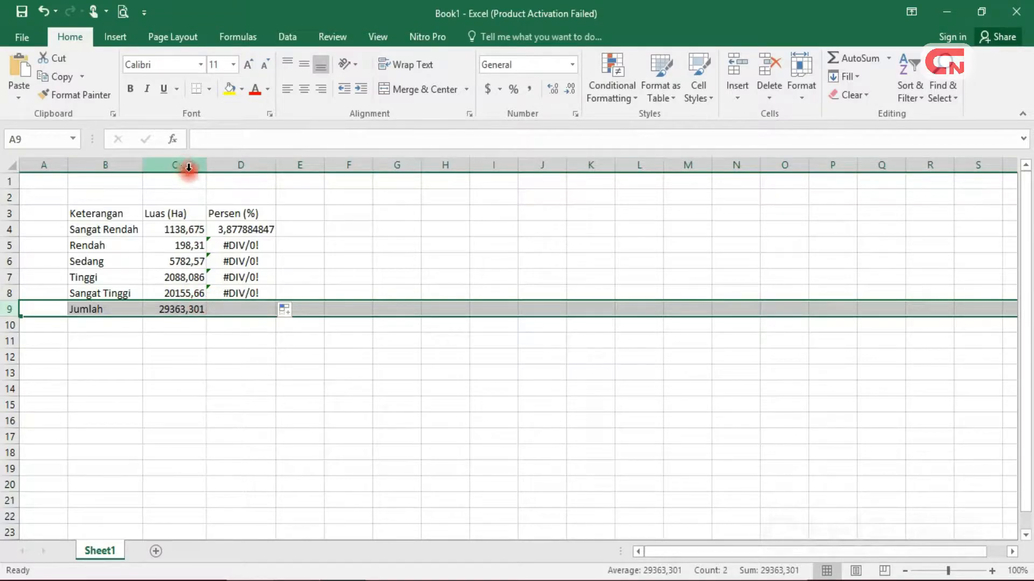
Correct the Rendah and Sedang percentage formulas in D5 and D6 to divide by C9.
{"action": "left_click", "coordinate": [257, 247]}
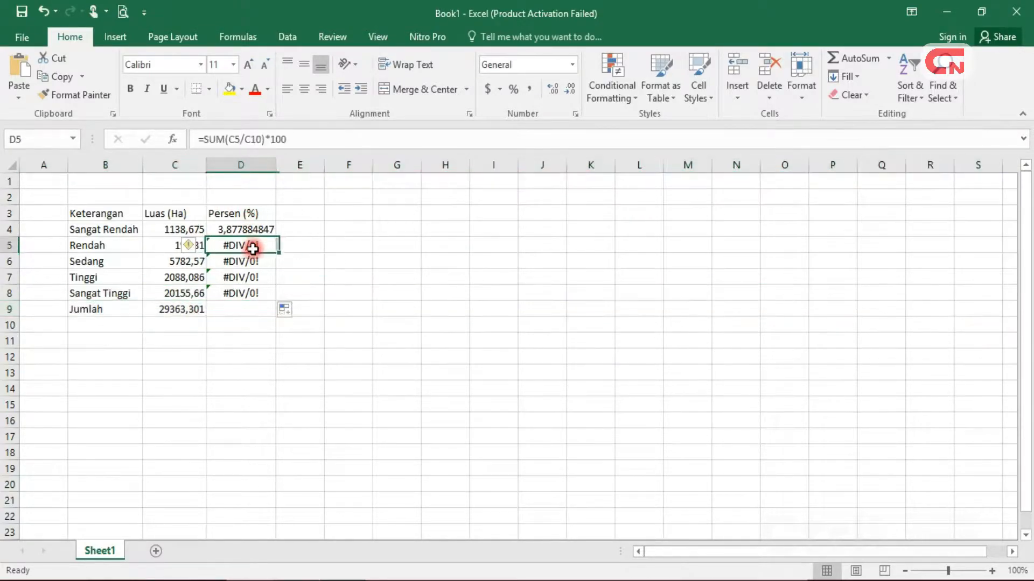
{"action": "left_click", "coordinate": [261, 139]}
{"action": "key", "text": "BackSpace"}
{"action": "key", "text": "BackSpace"}
{"action": "type", "text": "9"}
{"action": "key", "text": "Return"}
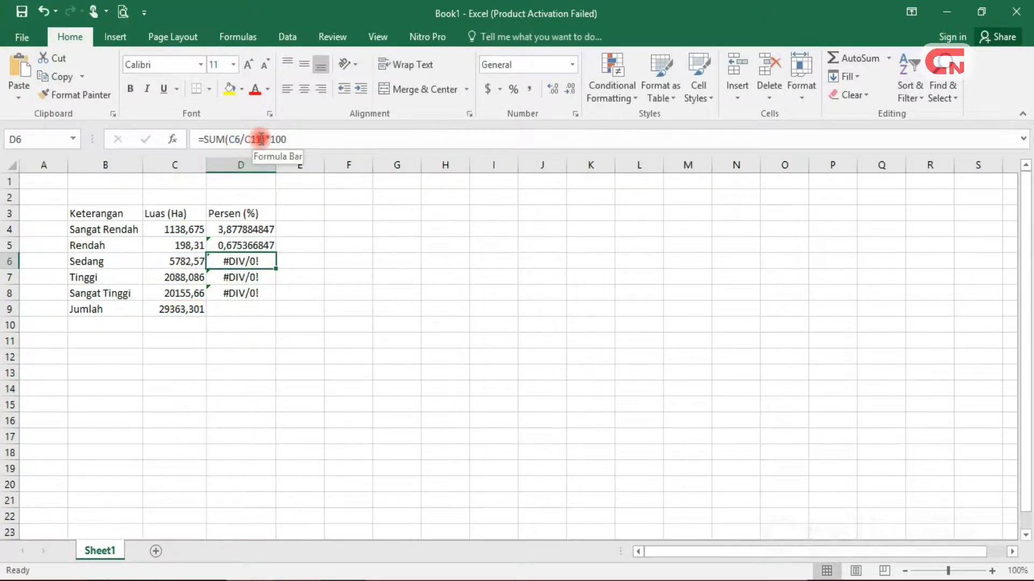
{"action": "left_click", "coordinate": [260, 139]}
{"action": "key", "text": "BackSpace"}
{"action": "key", "text": "BackSpace"}
{"action": "type", "text": "9"}
{"action": "key", "text": "Return"}
Correct the Tinggi and Sangat Tinggi percentage formulas in D7 and D8 to divide by C9.
{"action": "left_click", "coordinate": [260, 139]}
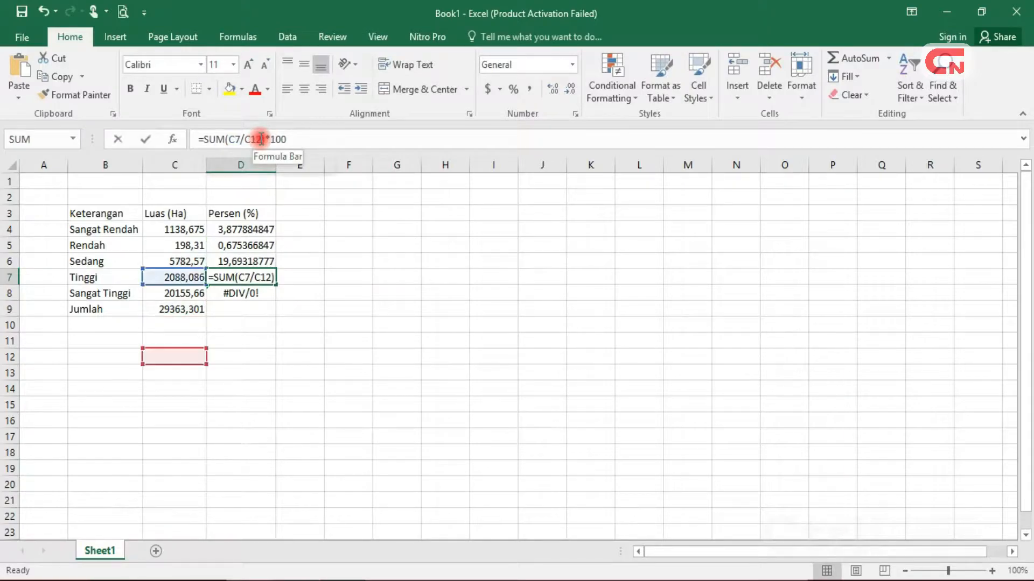
{"action": "key", "text": "BackSpace"}
{"action": "key", "text": "BackSpace"}
{"action": "type", "text": "9"}
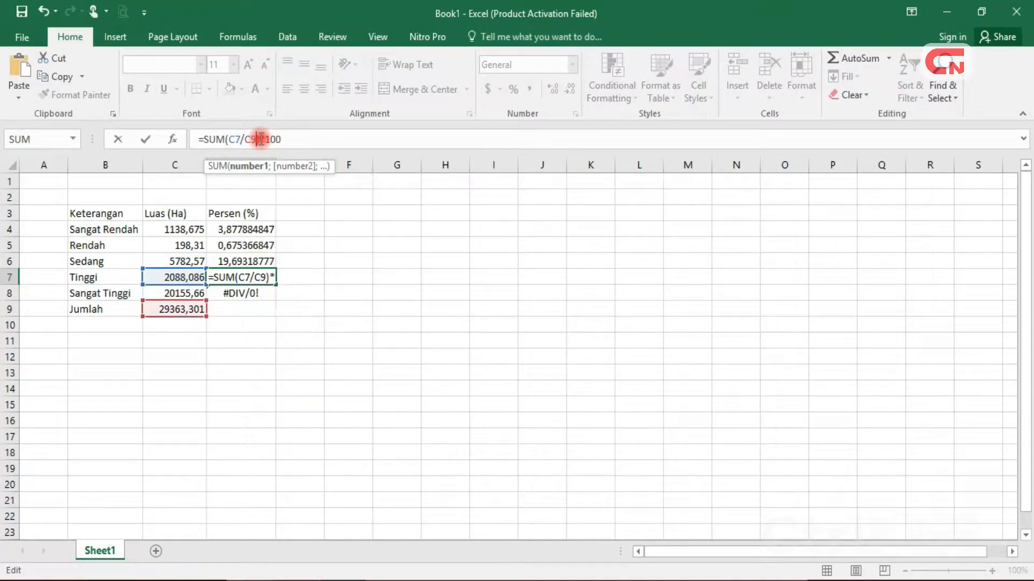
{"action": "key", "text": "Return"}
{"action": "left_click", "coordinate": [261, 139]}
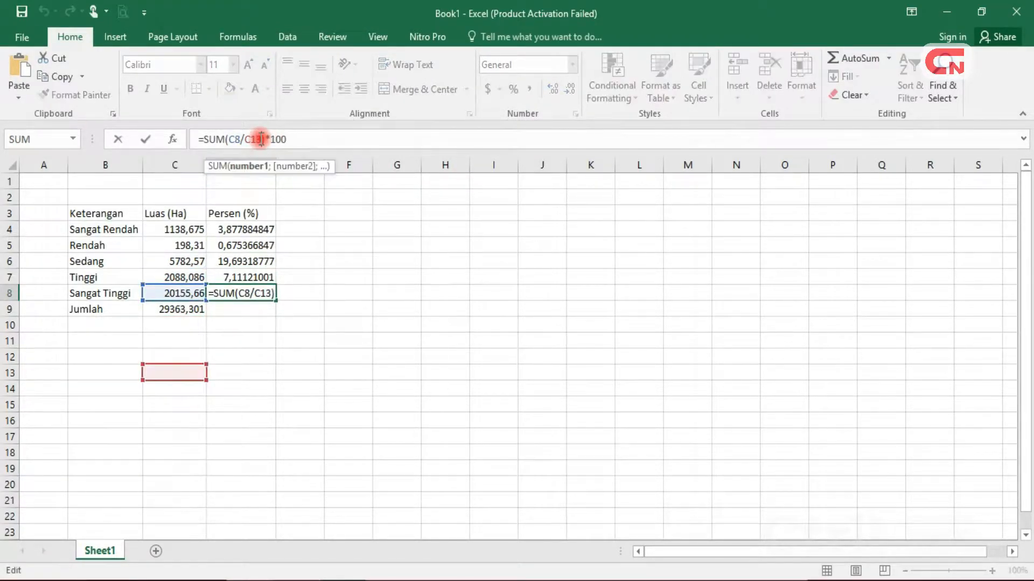
{"action": "key", "text": "BackSpace"}
{"action": "key", "text": "BackSpace"}
{"action": "type", "text": "9"}
{"action": "key", "text": "Return"}
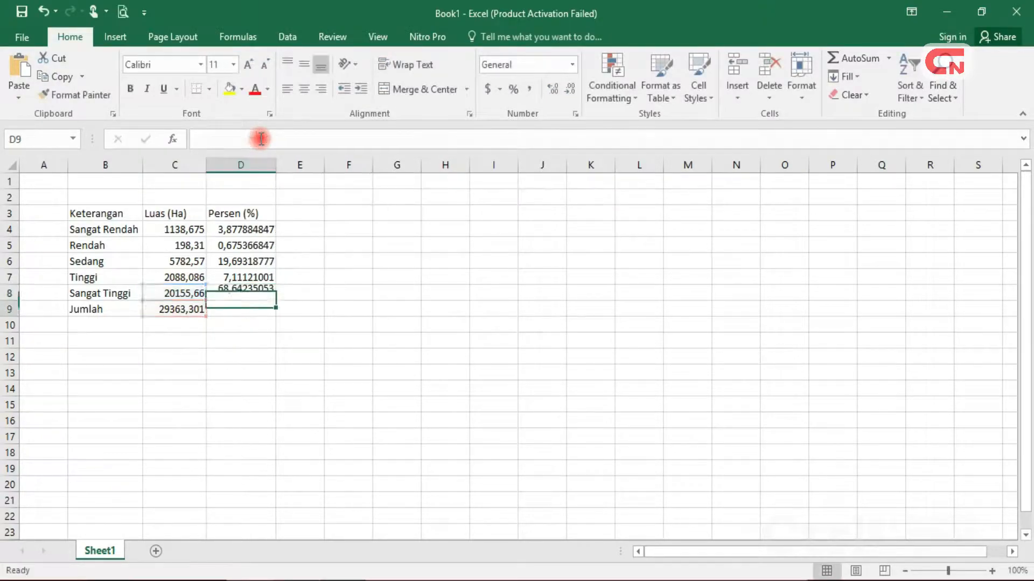
Fill the Jumlah sum formula from C9 across to D9 to total the Persen (%) column.
{"action": "left_click", "coordinate": [174, 316]}
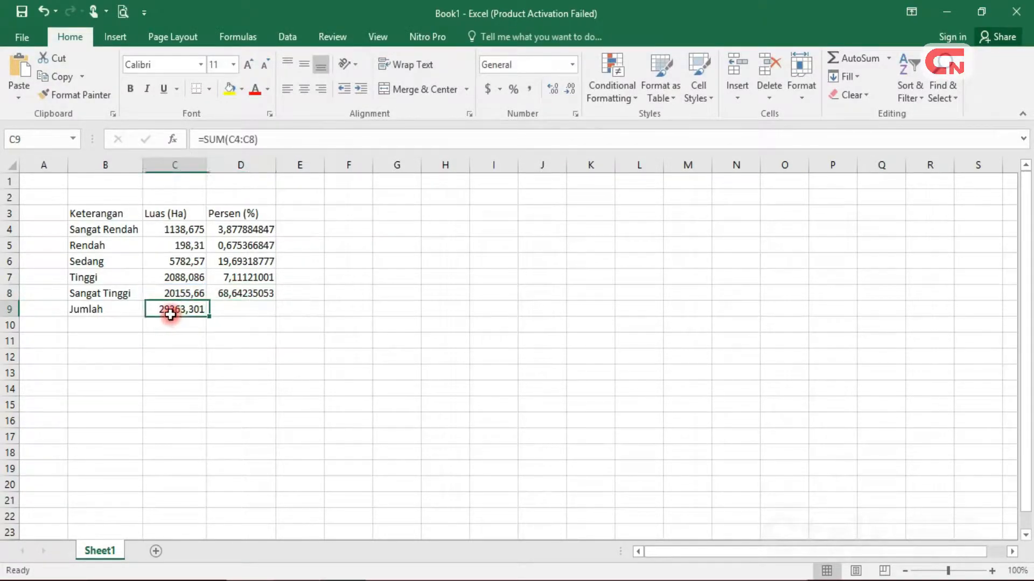
{"action": "left_click_drag", "start_coordinate": [205, 316], "coordinate": [266, 314]}
{"action": "left_click", "coordinate": [373, 317]}
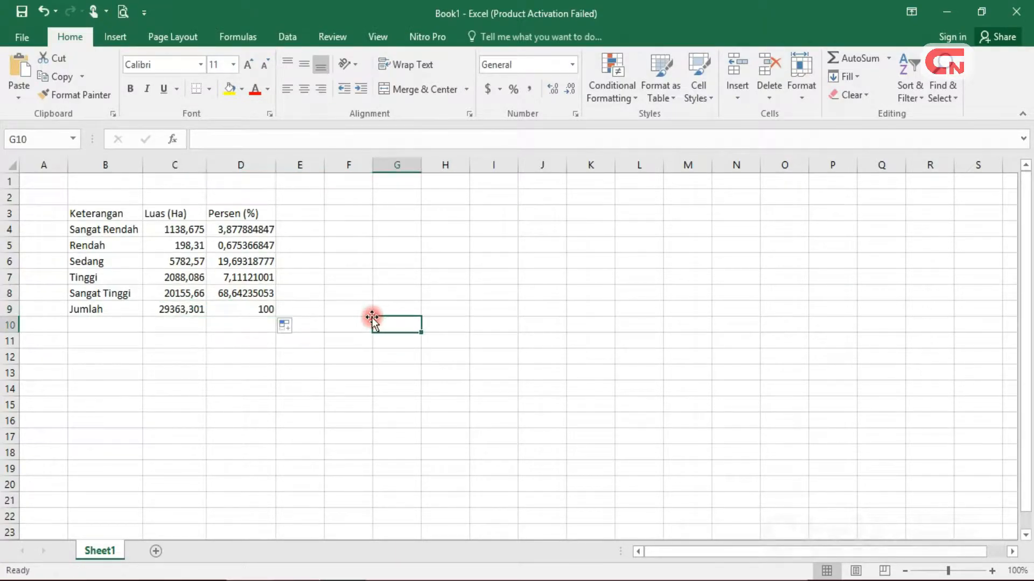
Format the class percentages in D4:D8 to show two decimal places.
{"action": "left_click_drag", "start_coordinate": [250, 229], "coordinate": [253, 297]}
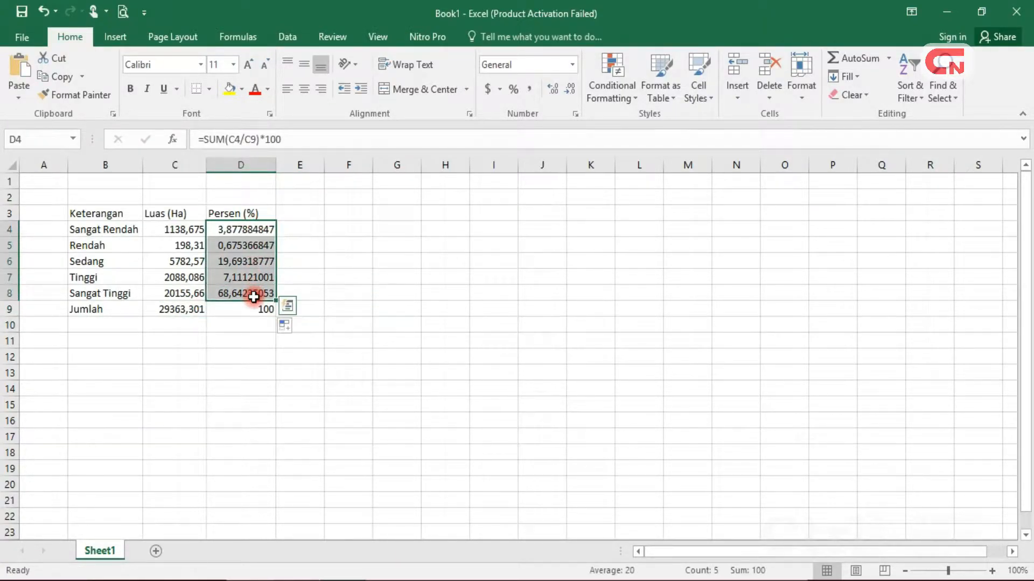
{"action": "left_click", "coordinate": [554, 90]}
{"action": "left_click", "coordinate": [571, 90]}
{"action": "left_click", "coordinate": [572, 90]}
{"action": "left_click", "coordinate": [572, 90]}
{"action": "left_click", "coordinate": [571, 89]}
{"action": "left_click", "coordinate": [571, 90]}
{"action": "left_click", "coordinate": [572, 89]}
{"action": "left_click", "coordinate": [572, 89]}
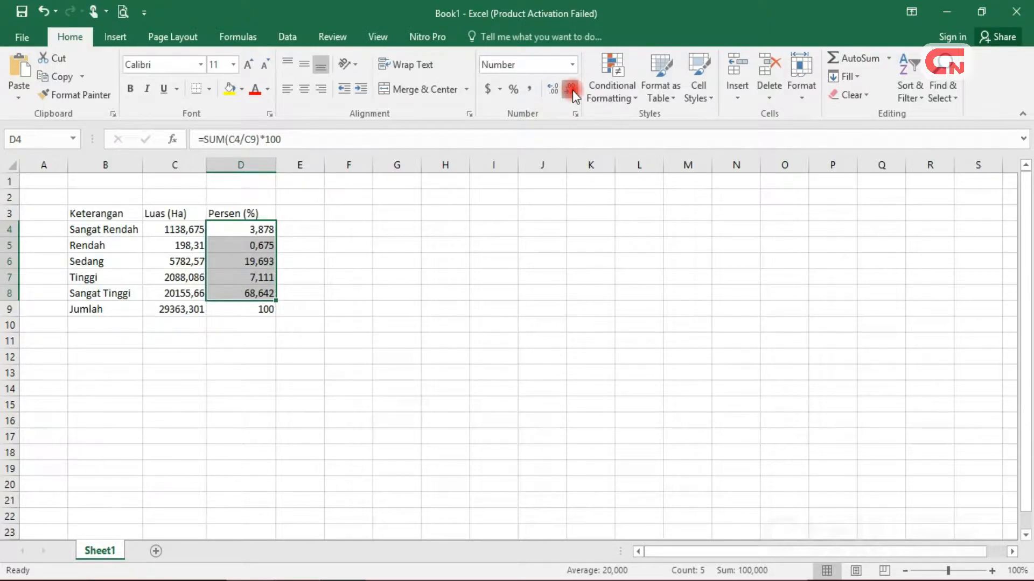
{"action": "left_click", "coordinate": [571, 89]}
{"action": "left_click", "coordinate": [329, 347]}
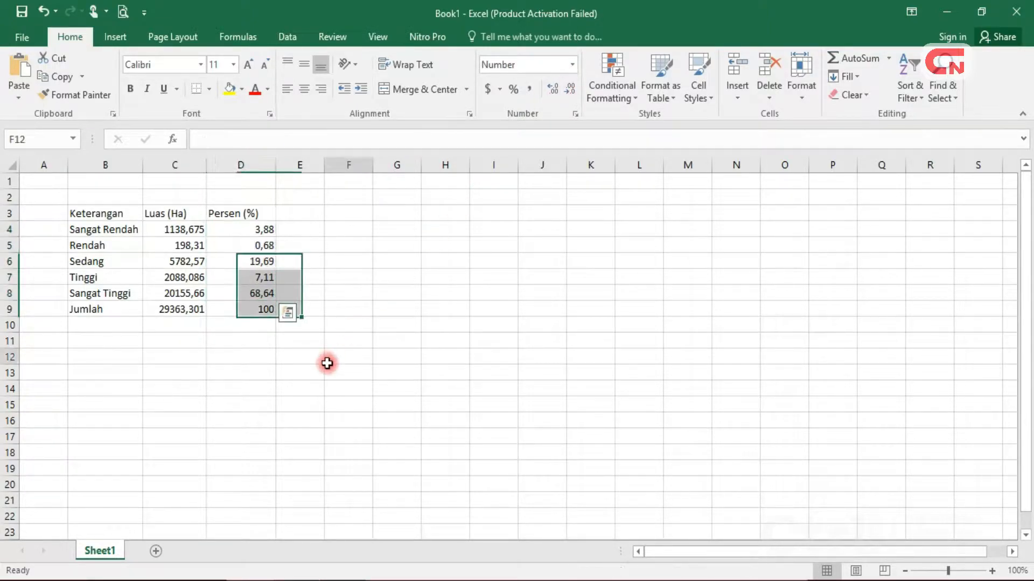
Save the workbook as tabel.xlsx in the Daerah Resapan Air folder inside Ctrl NET on drive D.
{"action": "key", "text": "ctrl+s"}
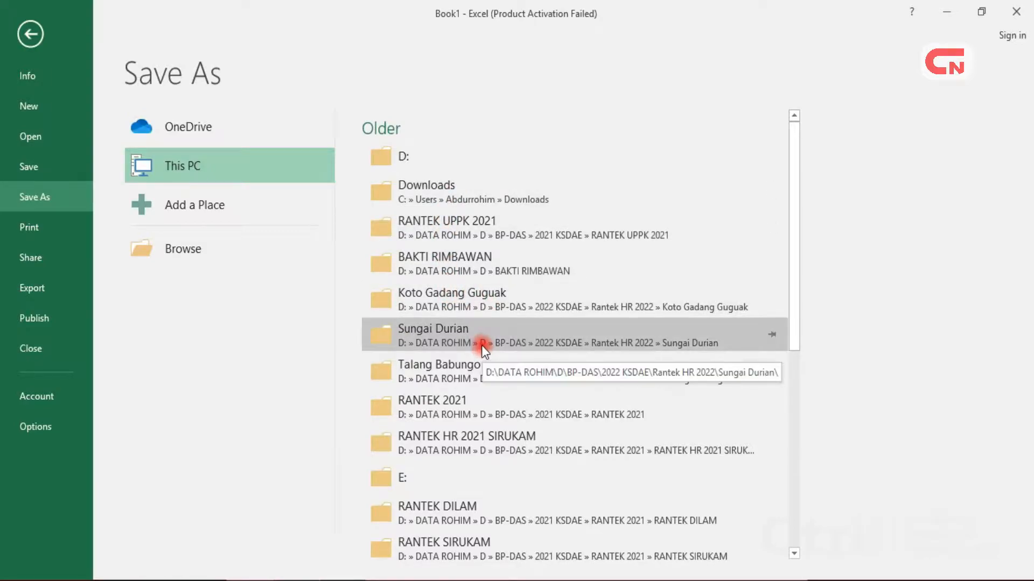
{"action": "left_click", "coordinate": [399, 161]}
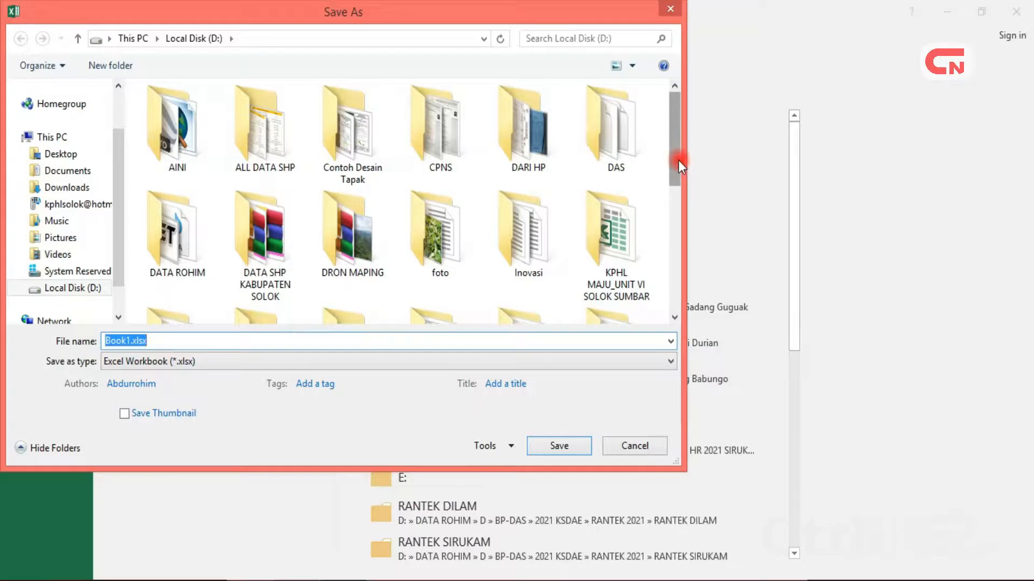
{"action": "mouse_move", "coordinate": [678, 161]}
{"action": "left_mouse_down"}
{"action": "mouse_move", "coordinate": [674, 179]}
{"action": "mouse_move", "coordinate": [676, 168]}
{"action": "left_mouse_up"}
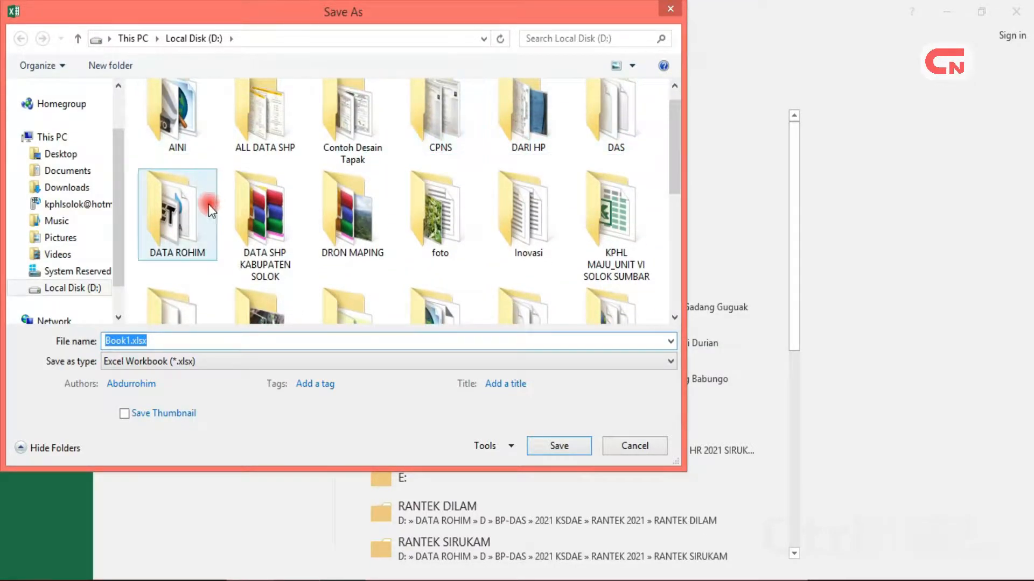
{"action": "double_click", "coordinate": [179, 211]}
{"action": "double_click", "coordinate": [257, 142]}
{"action": "double_click", "coordinate": [248, 142]}
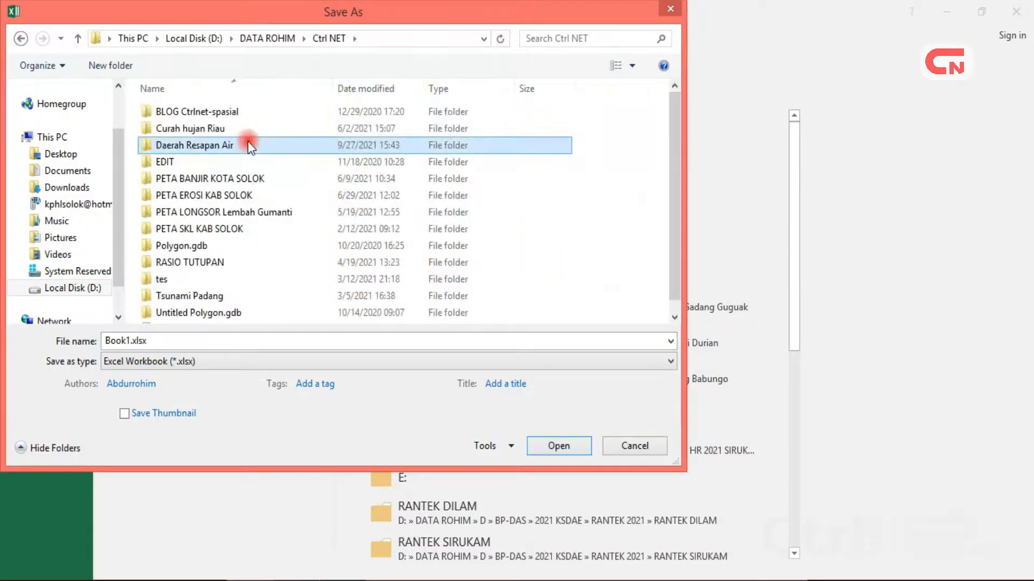
{"action": "left_click", "coordinate": [130, 343]}
{"action": "left_click", "coordinate": [130, 343]}
{"action": "left_click_drag", "start_coordinate": [130, 342], "coordinate": [104, 344]}
{"action": "type", "text": "tabe"}
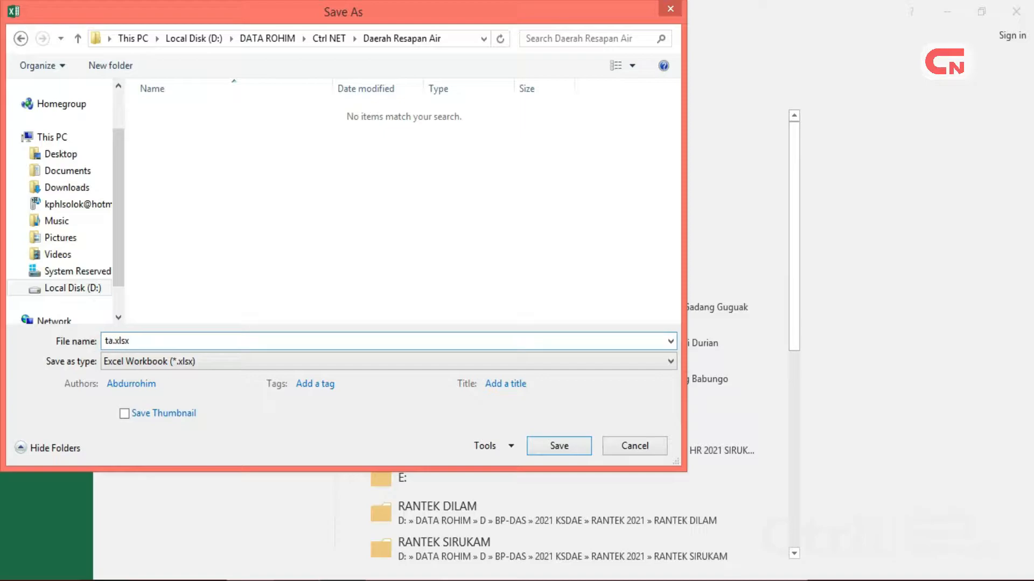
{"action": "type", "text": "l"}
{"action": "left_click", "coordinate": [559, 446]}
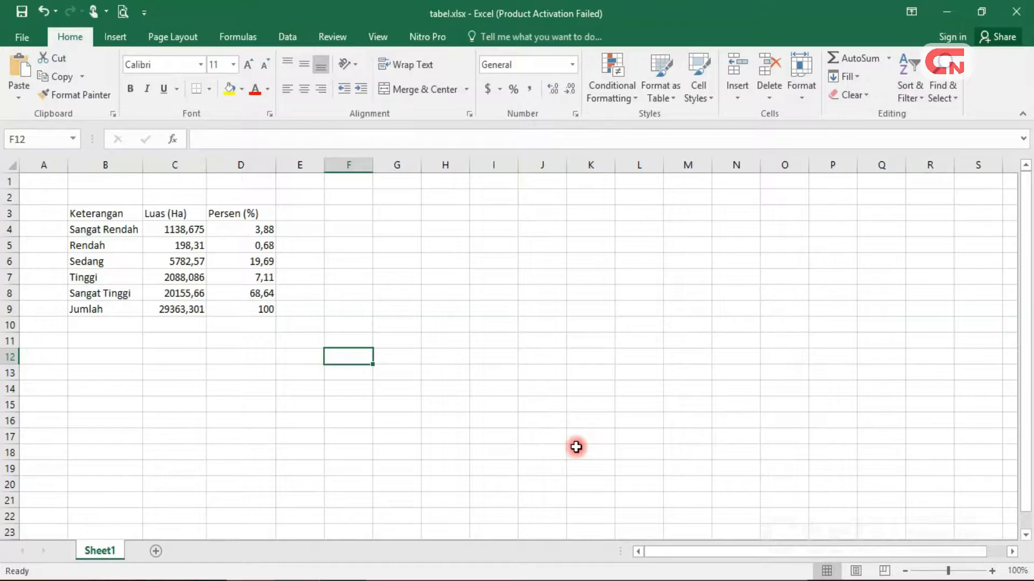
{"action": "left_click", "coordinate": [576, 447]}
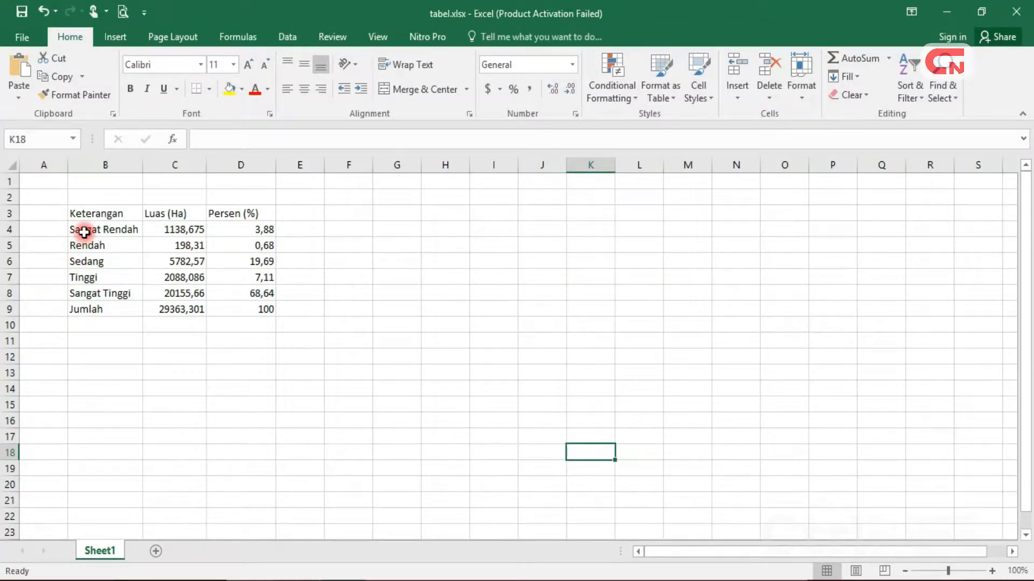
Insert a 3-D clustered column chart from the class names and areas in B4:C8.
{"action": "left_click_drag", "start_coordinate": [85, 232], "coordinate": [178, 288]}
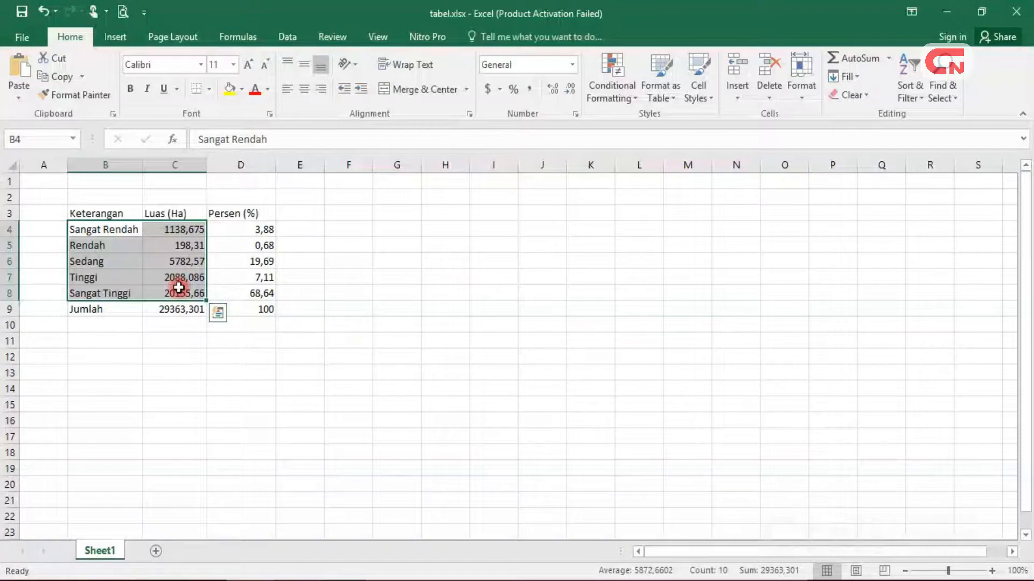
{"action": "left_click", "coordinate": [114, 35]}
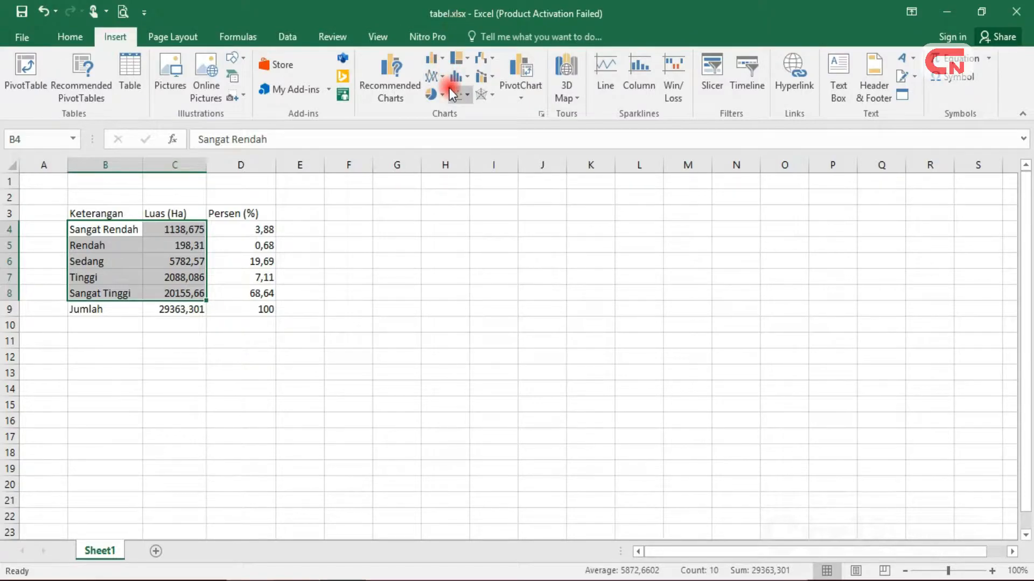
{"action": "left_click", "coordinate": [463, 79]}
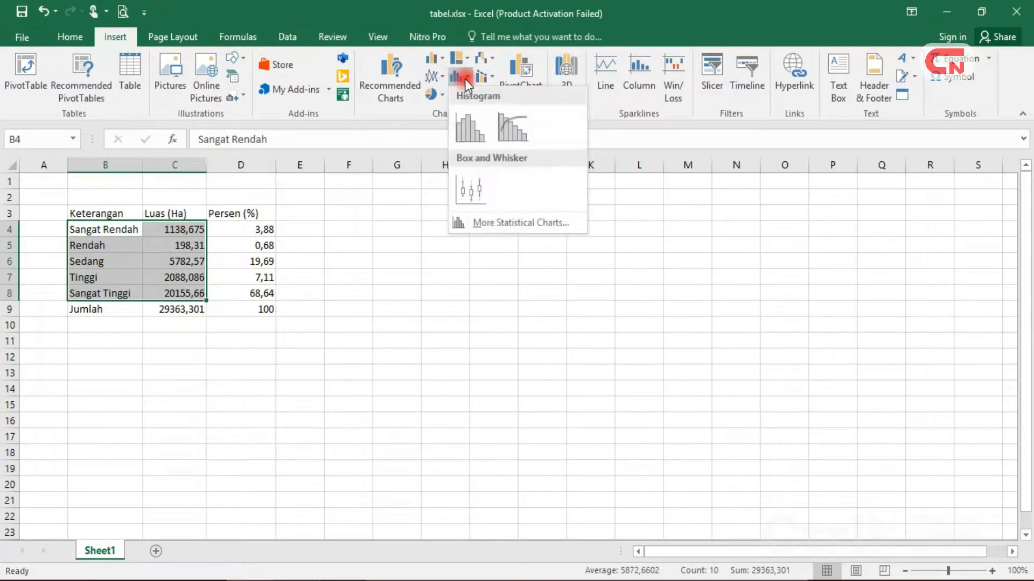
{"action": "left_click", "coordinate": [441, 62]}
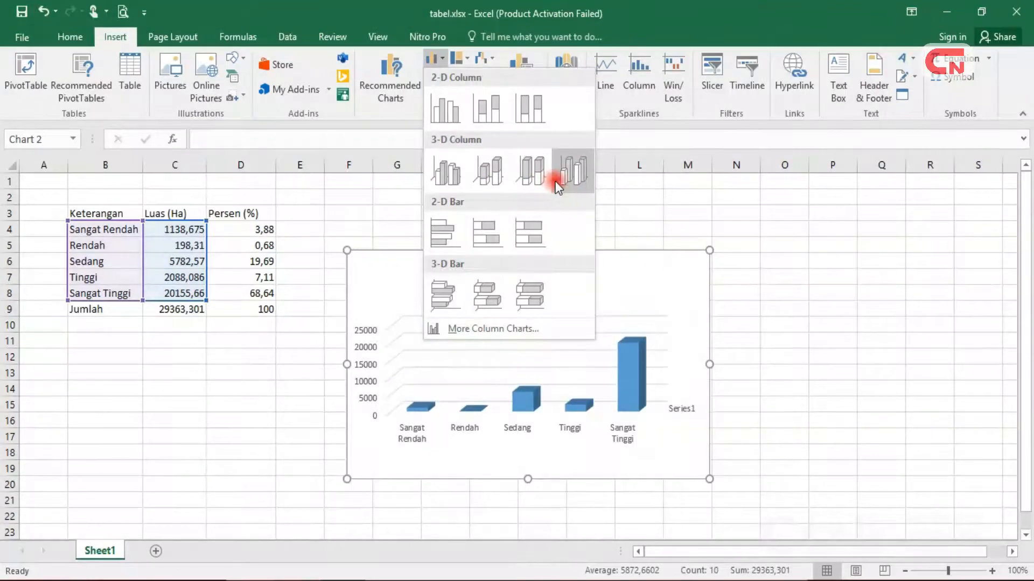
{"action": "left_click", "coordinate": [453, 182]}
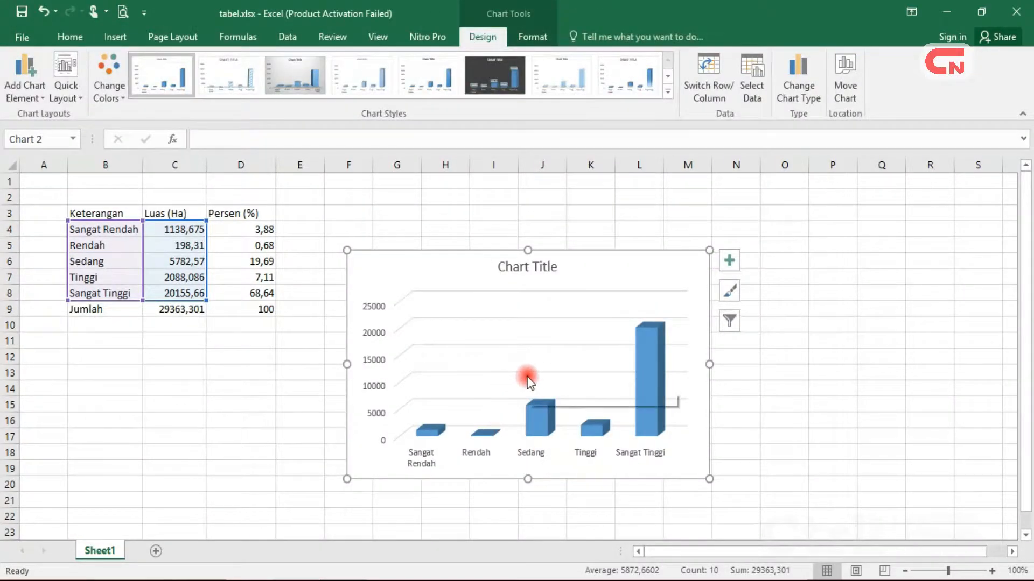
Replace the chart's placeholder title with "Tingkat Resapan Air".
{"action": "double_click", "coordinate": [545, 267]}
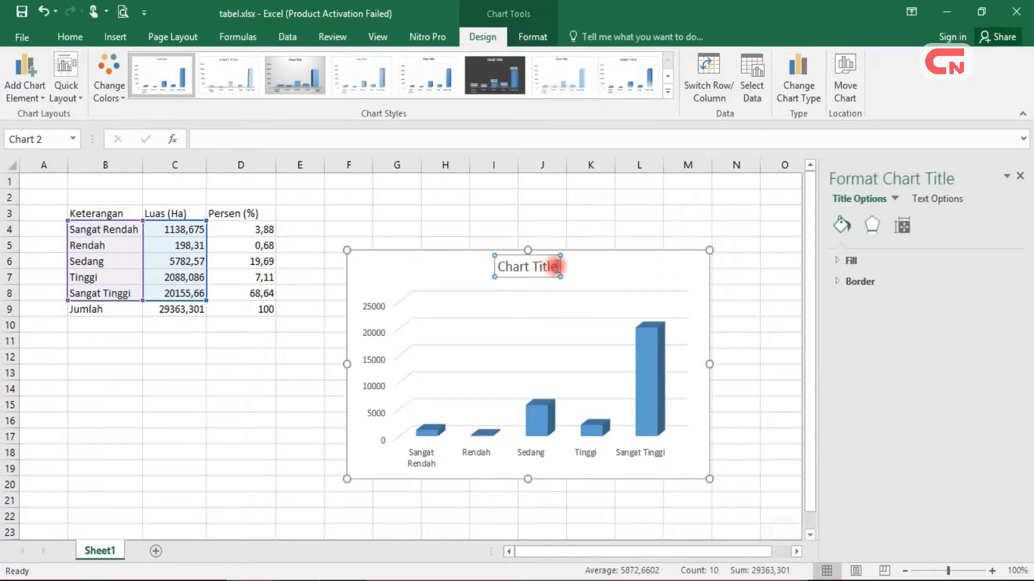
{"action": "left_click_drag", "start_coordinate": [556, 266], "coordinate": [487, 265]}
{"action": "key", "text": "Delete"}
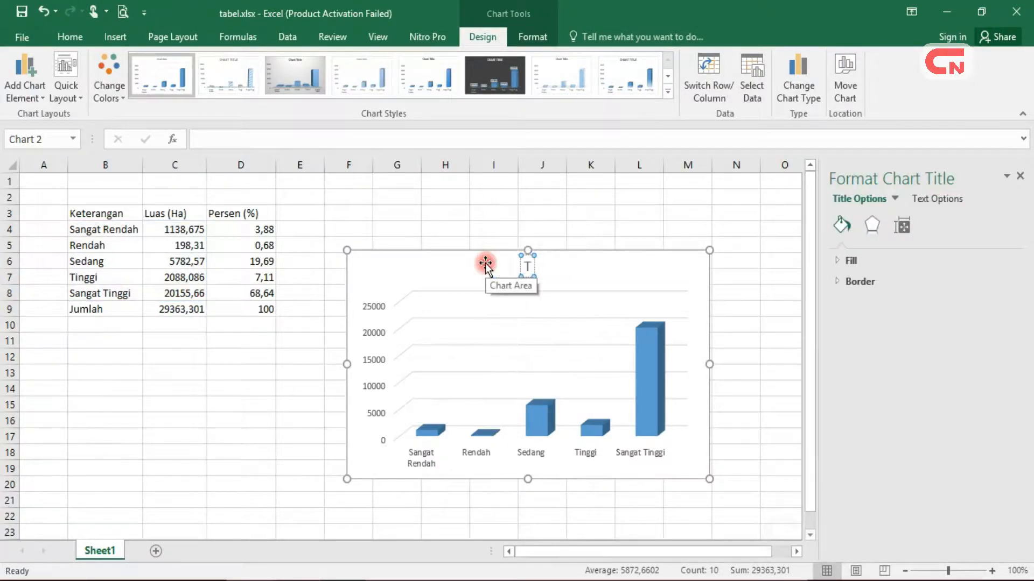
{"action": "type", "text": "Tingkat"}
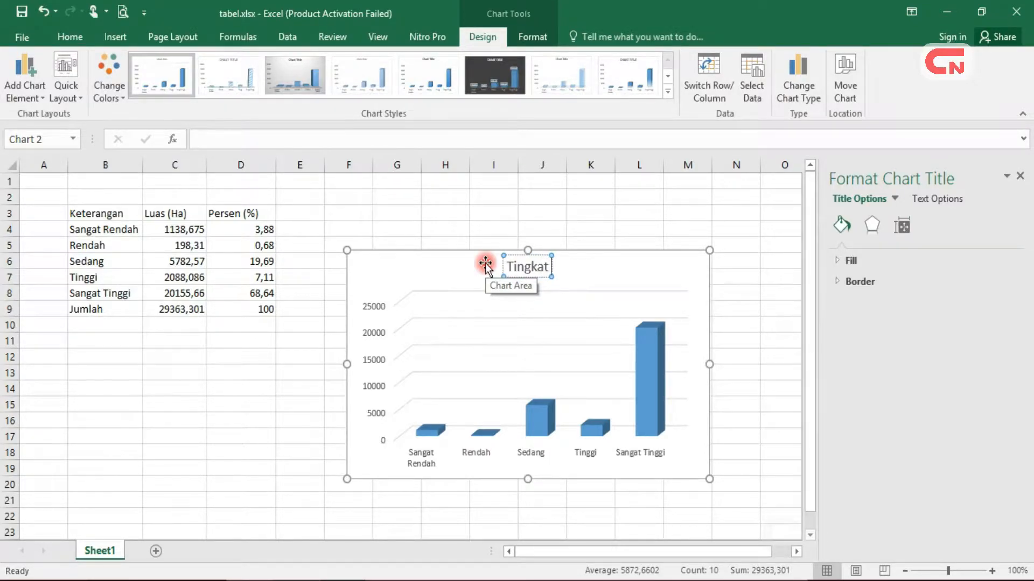
{"action": "type", "text": " Resa"}
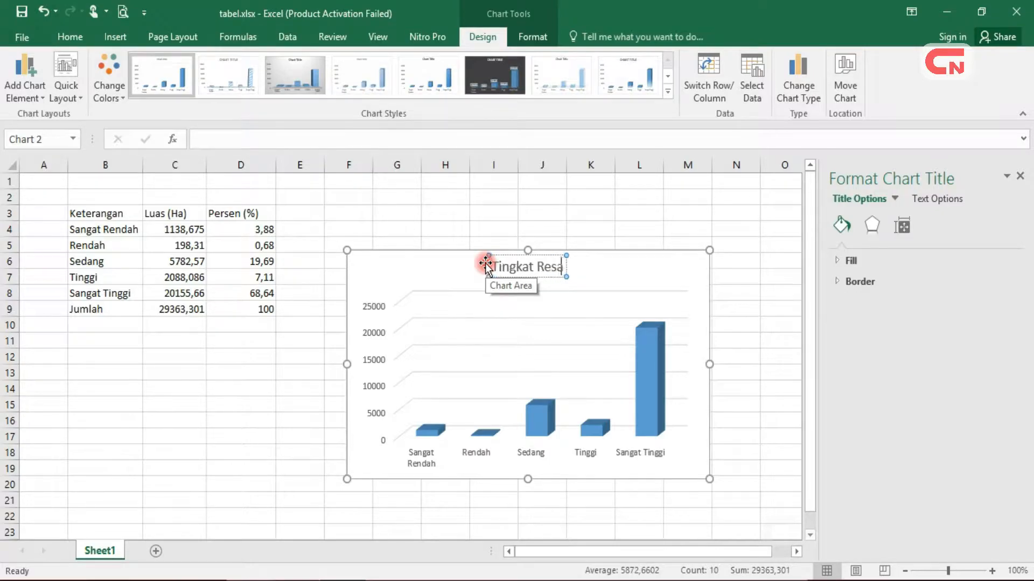
{"action": "type", "text": "pan Air"}
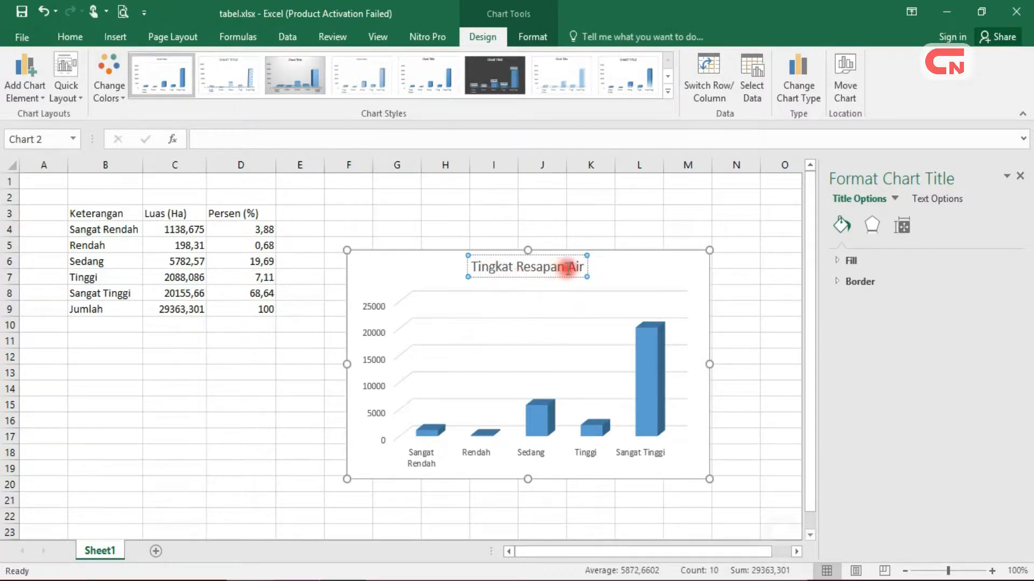
Format the whole chart title as bold black text.
{"action": "left_click_drag", "start_coordinate": [583, 266], "coordinate": [458, 260]}
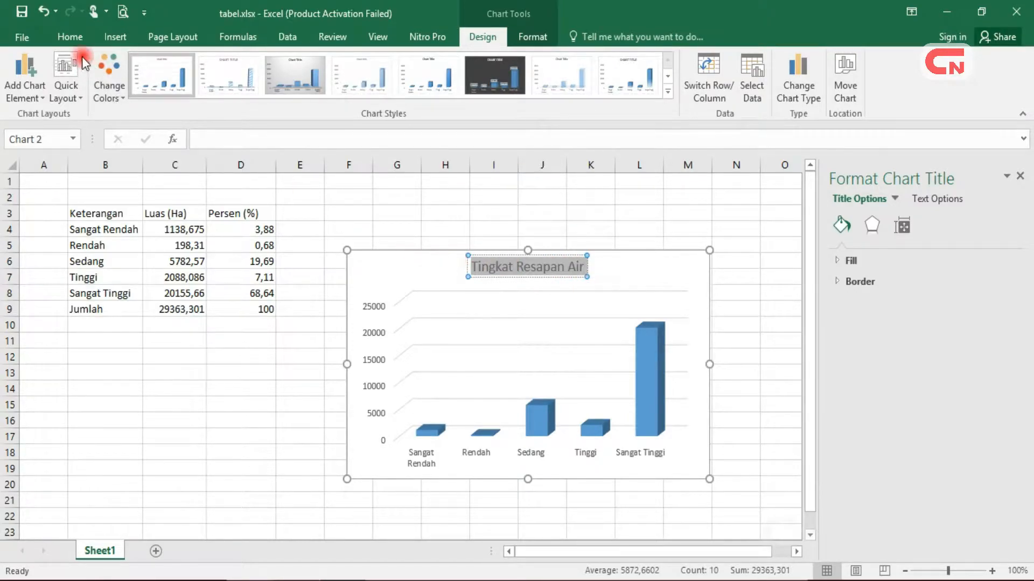
{"action": "left_click", "coordinate": [66, 36]}
{"action": "left_click", "coordinate": [266, 92]}
{"action": "left_click", "coordinate": [255, 108]}
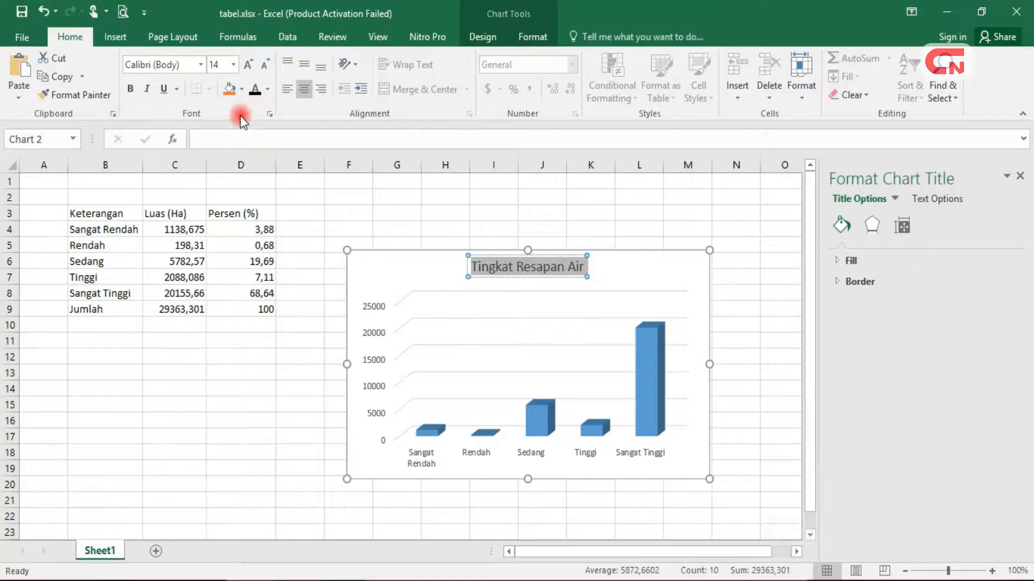
{"action": "left_click", "coordinate": [130, 89]}
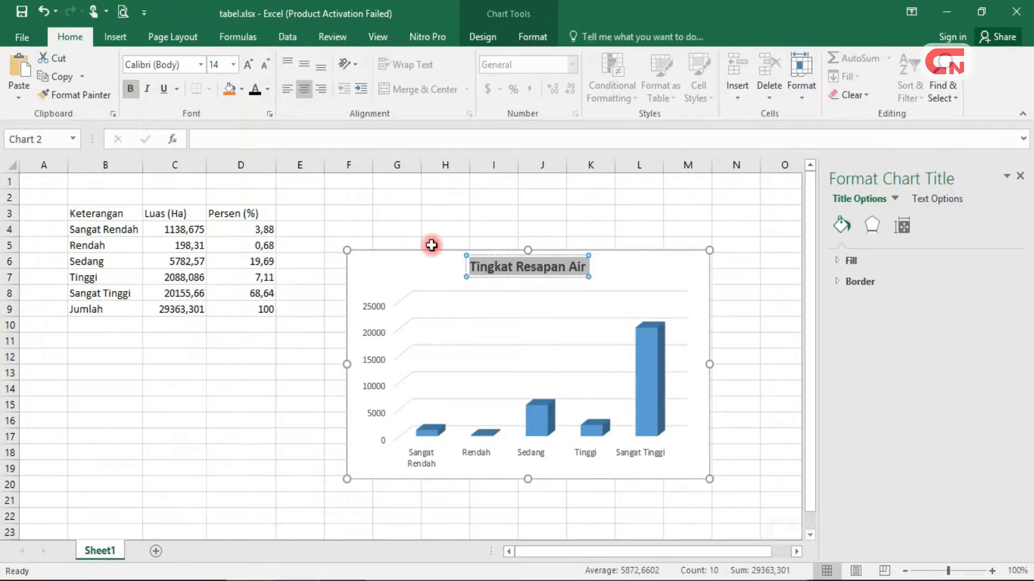
{"action": "left_click", "coordinate": [651, 425]}
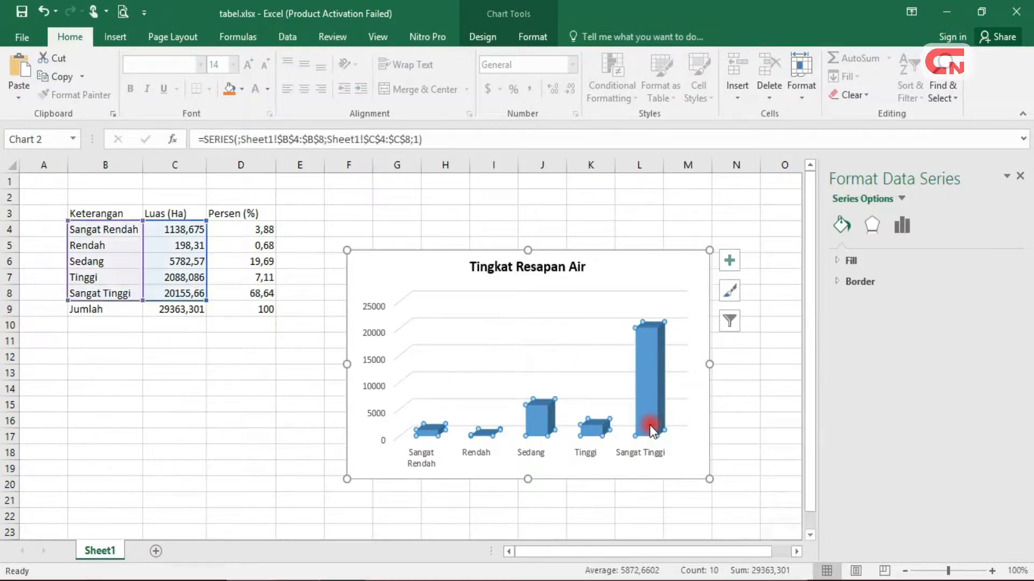
{"action": "left_click", "coordinate": [646, 450]}
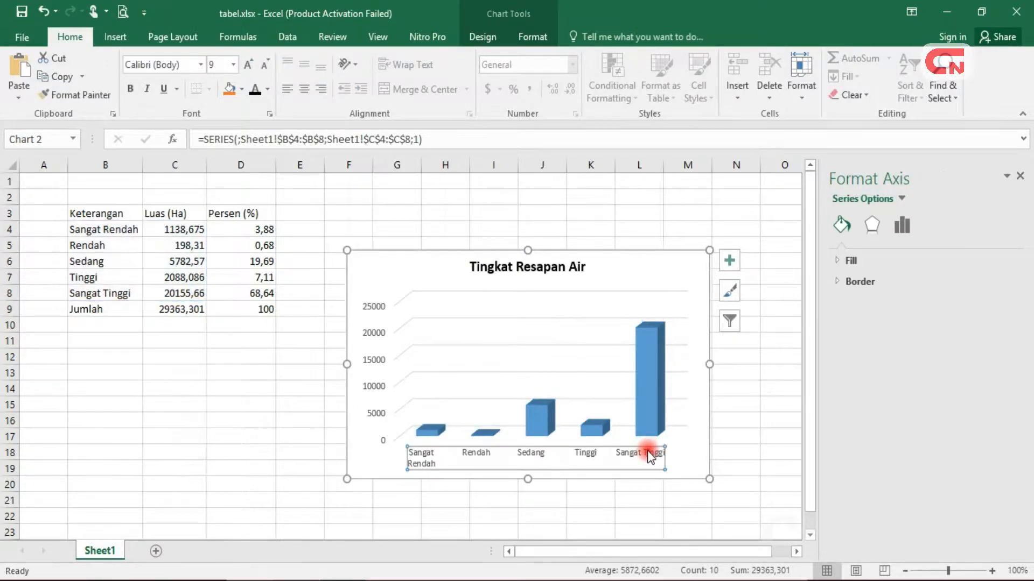
{"action": "left_click", "coordinate": [639, 466]}
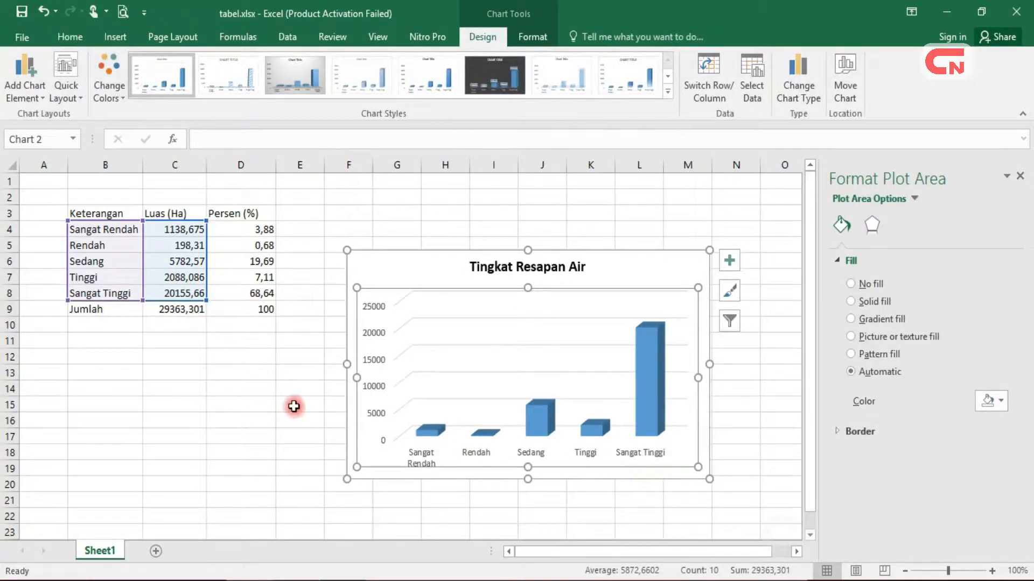
Fill the Sangat Rendah name and area cells B4:C4 with standard green.
{"action": "left_click", "coordinate": [76, 228]}
{"action": "left_click_drag", "start_coordinate": [76, 228], "coordinate": [180, 228]}
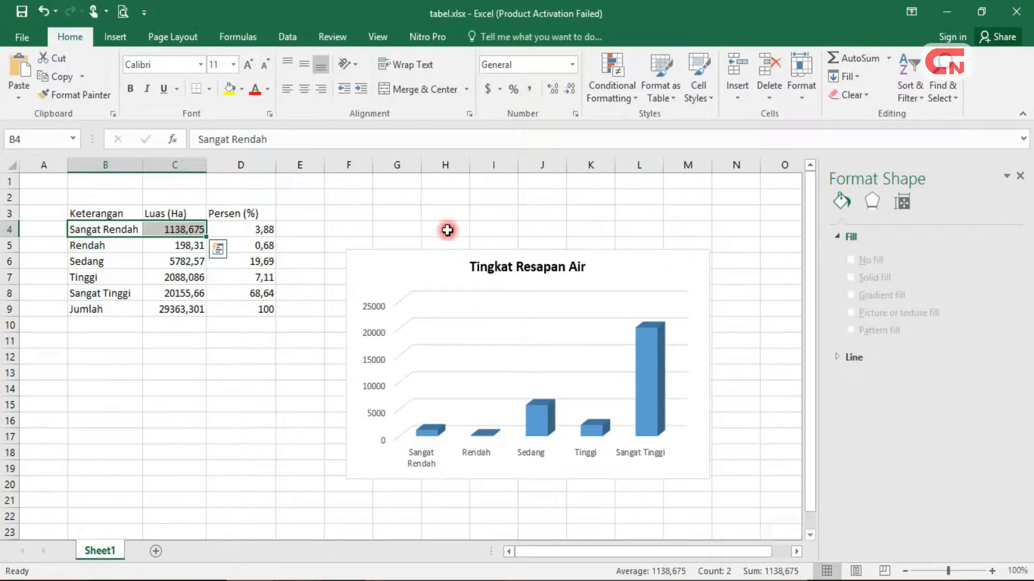
{"action": "left_click", "coordinate": [268, 98]}
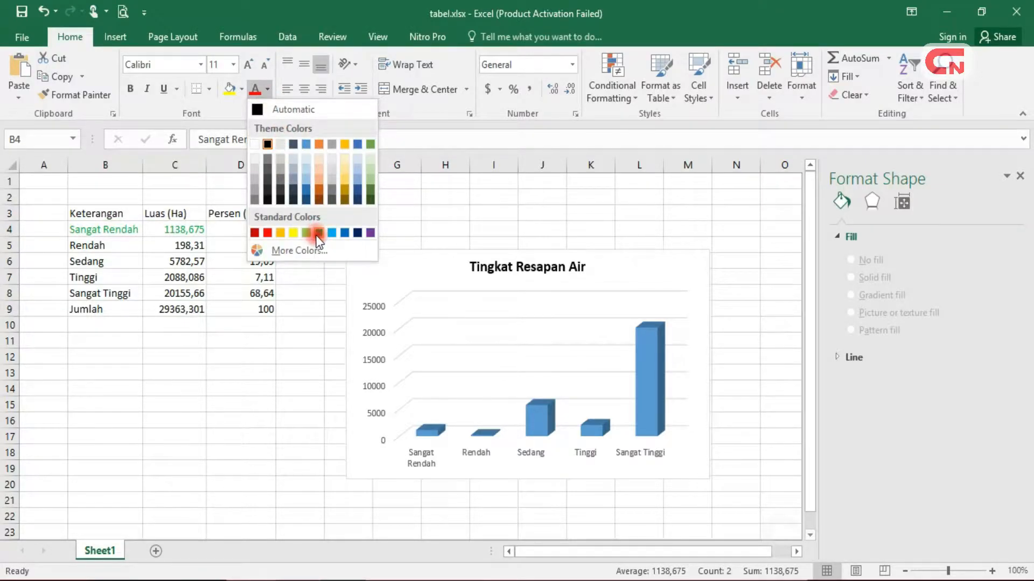
{"action": "left_click", "coordinate": [235, 91]}
{"action": "left_click", "coordinate": [236, 96]}
{"action": "left_click", "coordinate": [240, 92]}
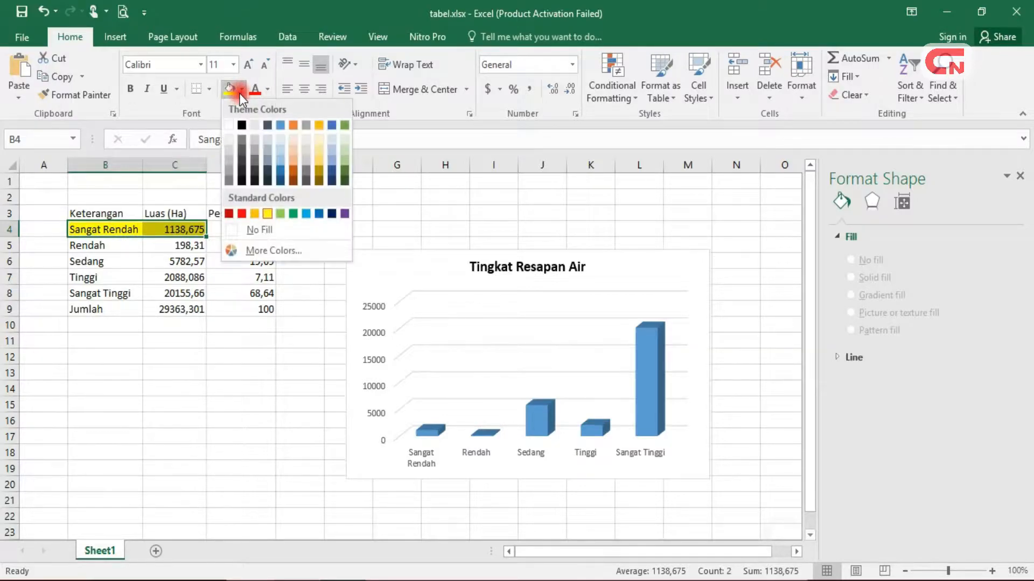
{"action": "left_click", "coordinate": [292, 213]}
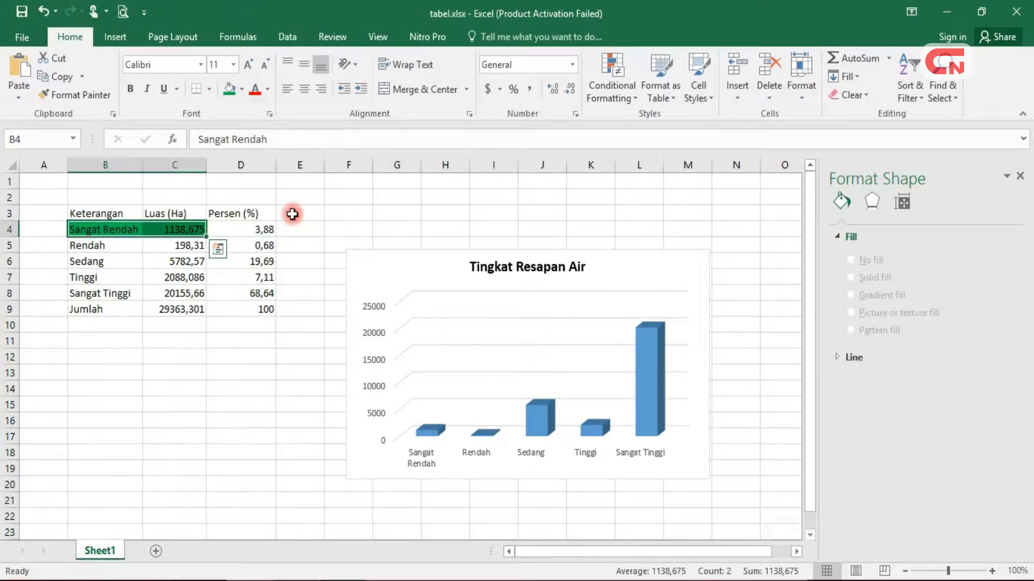
{"action": "left_click", "coordinate": [271, 402]}
Give the chart's Sangat Tinggi column a solid green fill and the Tinggi column a light green one.
{"action": "left_click", "coordinate": [645, 454]}
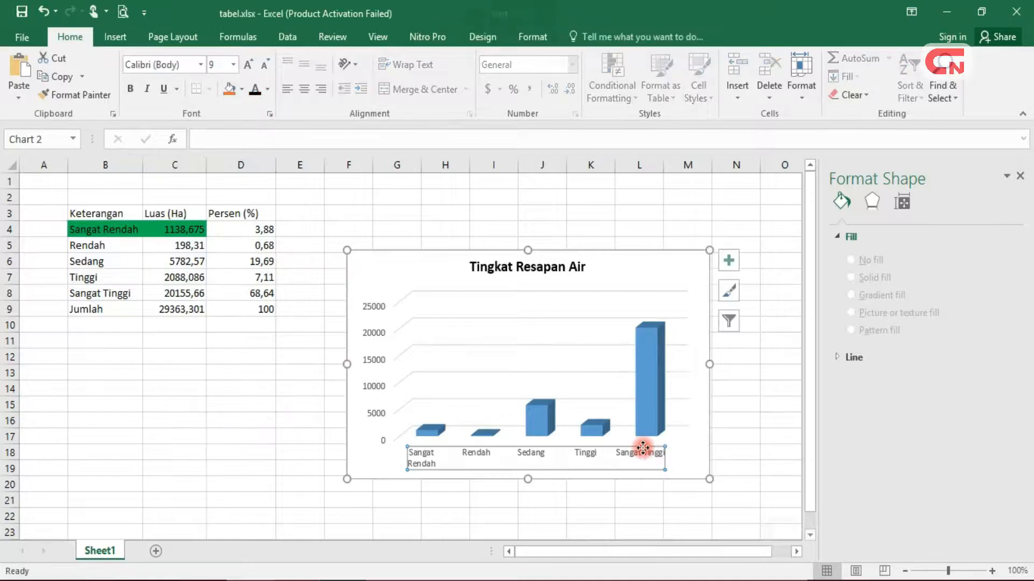
{"action": "left_click", "coordinate": [651, 417]}
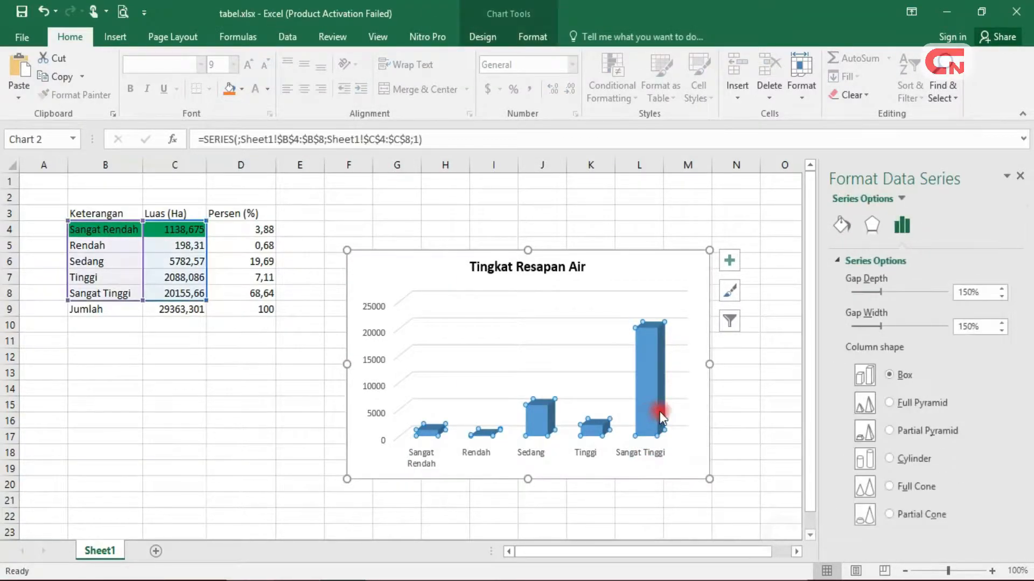
{"action": "left_click", "coordinate": [652, 340]}
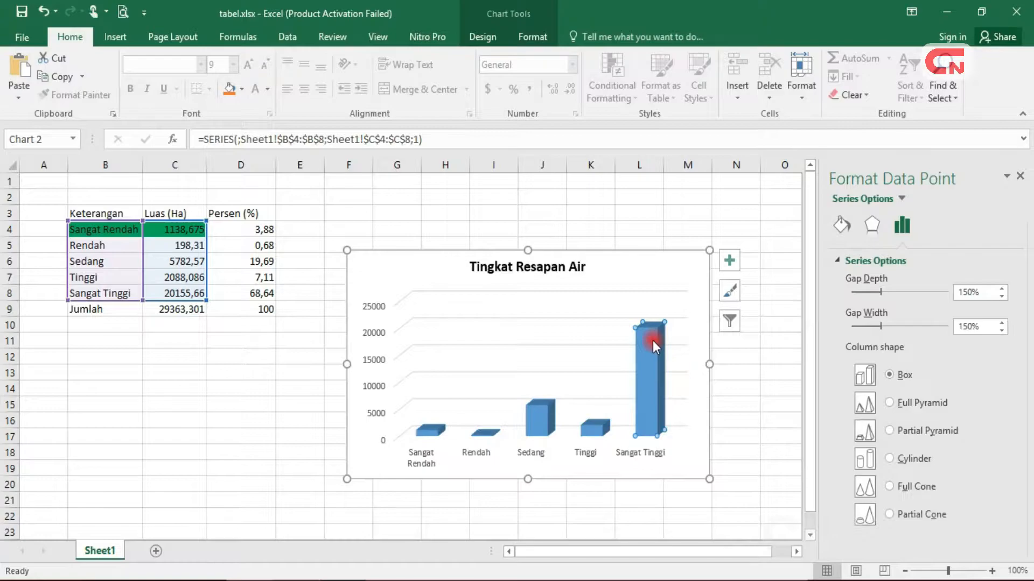
{"action": "left_click", "coordinate": [842, 226]}
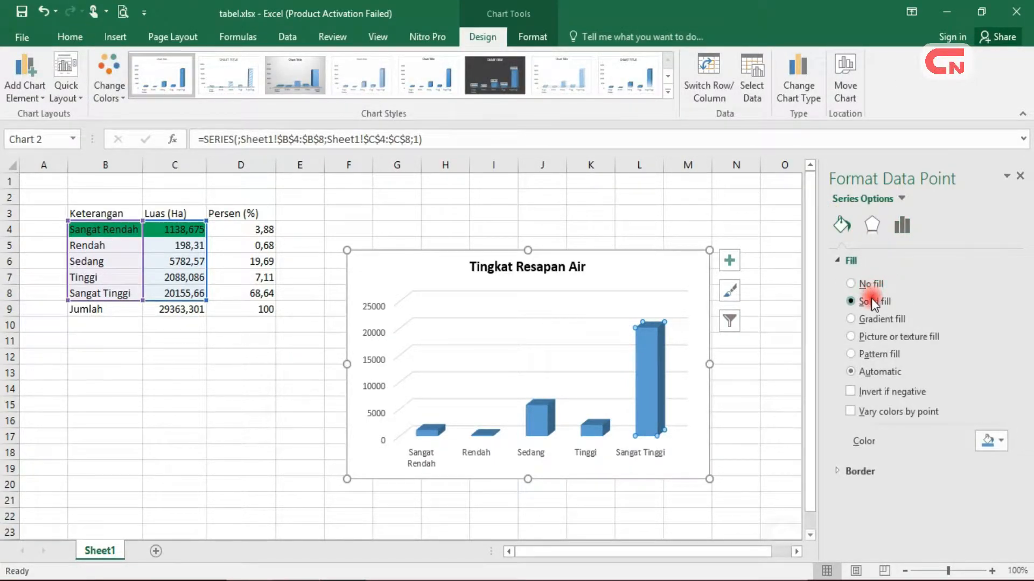
{"action": "left_click", "coordinate": [871, 300]}
{"action": "left_click", "coordinate": [1001, 441]}
{"action": "left_click", "coordinate": [972, 407]}
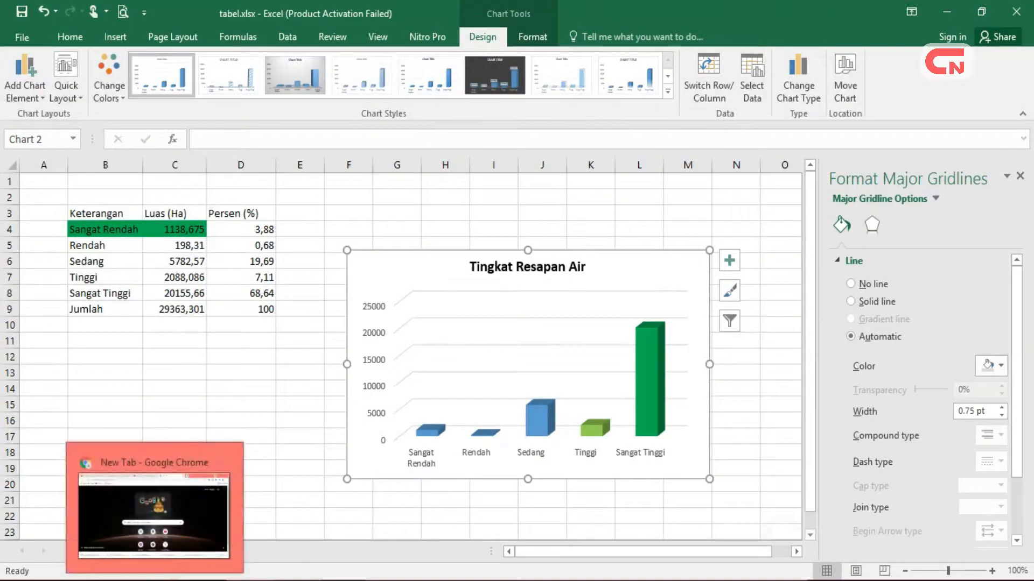
{"action": "left_click", "coordinate": [197, 579]}
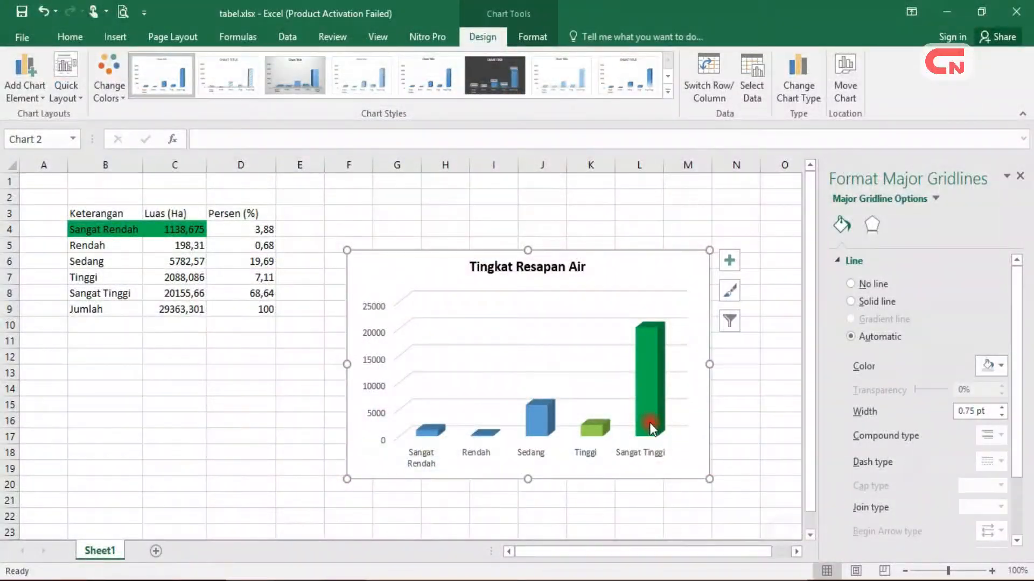
Recolour the chart's Sangat Tinggi column red and the Tinggi column orange.
{"action": "left_click", "coordinate": [649, 422]}
{"action": "left_click", "coordinate": [649, 422]}
{"action": "left_click", "coordinate": [1001, 436]}
{"action": "left_click", "coordinate": [922, 408]}
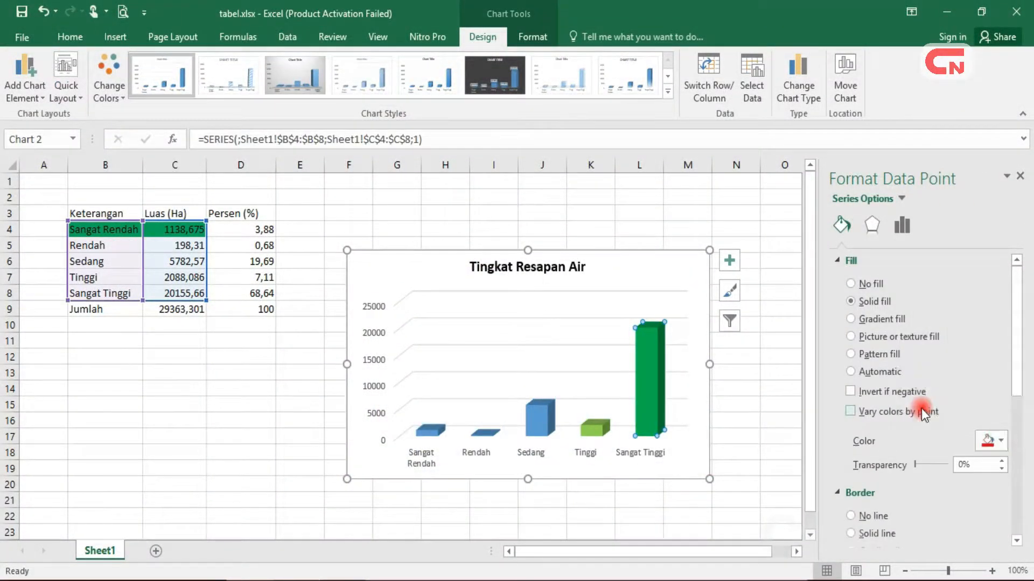
{"action": "left_click", "coordinate": [593, 432]}
{"action": "left_click", "coordinate": [1001, 440]}
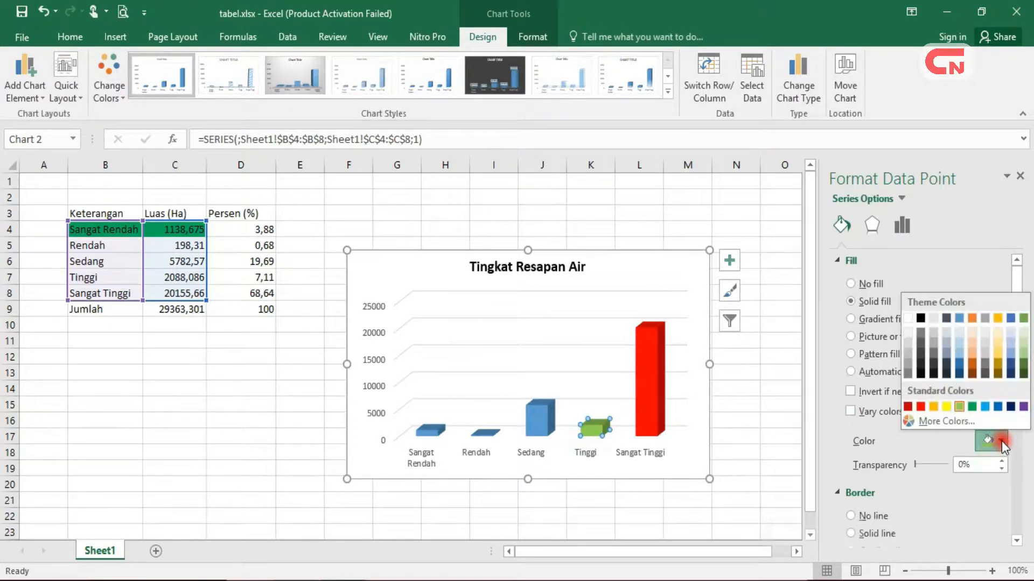
{"action": "left_click", "coordinate": [931, 408]}
Fill the chart's Sedang column with yellow and the Rendah column with light green.
{"action": "left_click", "coordinate": [529, 421]}
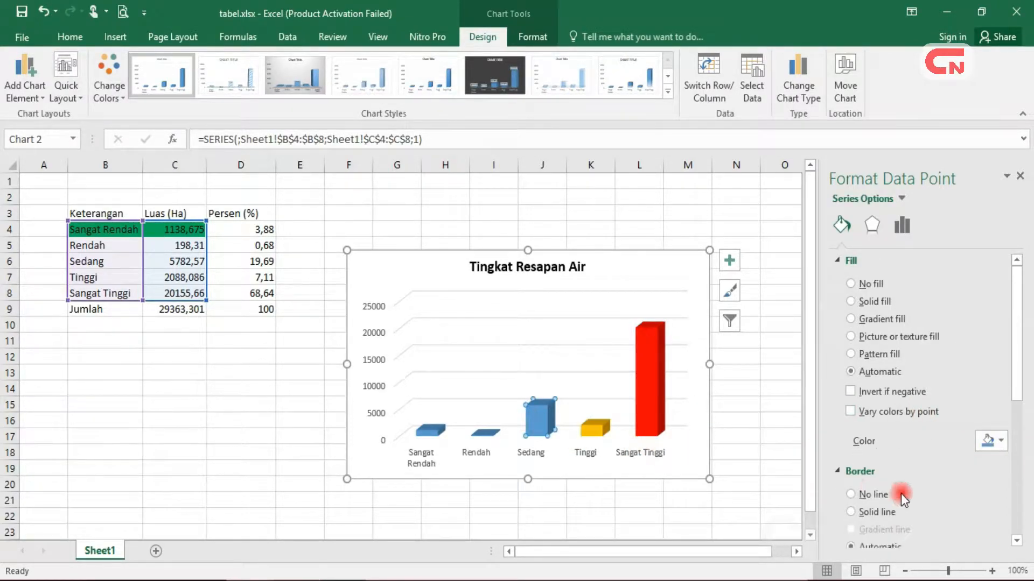
{"action": "left_click", "coordinate": [997, 440]}
{"action": "left_click", "coordinate": [948, 408]}
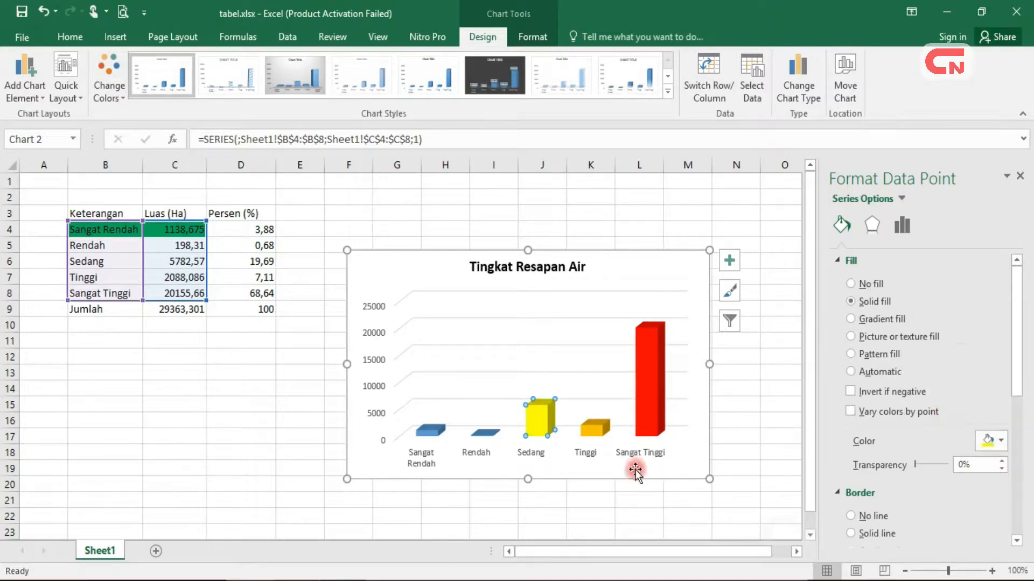
{"action": "left_click", "coordinate": [486, 433]}
{"action": "left_click", "coordinate": [996, 442]}
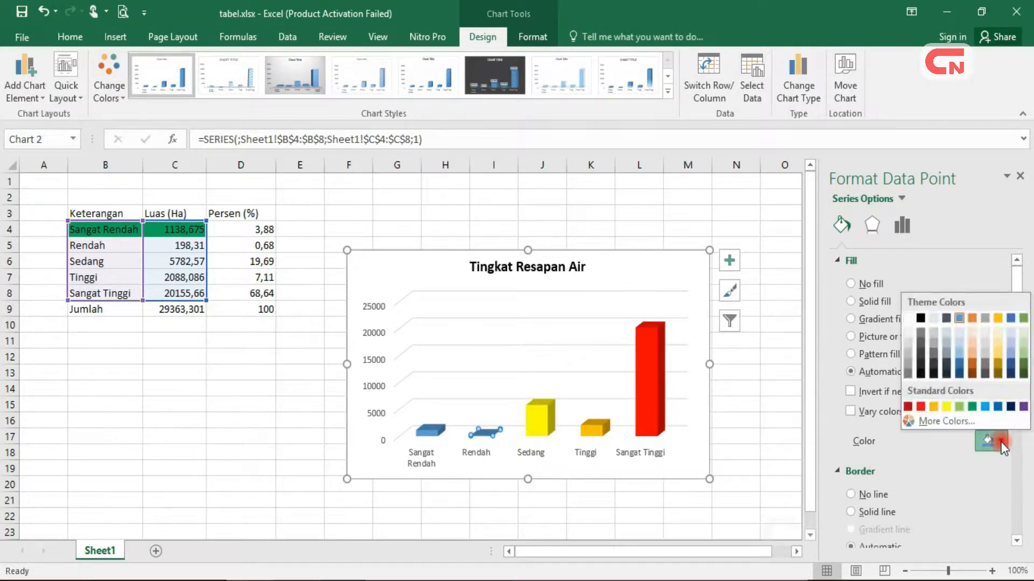
{"action": "left_click", "coordinate": [959, 408]}
Fill only the Sangat Rendah column of the chart with standard green.
{"action": "left_click", "coordinate": [429, 430]}
{"action": "left_click", "coordinate": [429, 431]}
{"action": "left_click", "coordinate": [996, 441]}
{"action": "left_click", "coordinate": [971, 407]}
Give the floor of the 3-D chart a solid dark grey fill.
{"action": "left_click", "coordinate": [388, 454]}
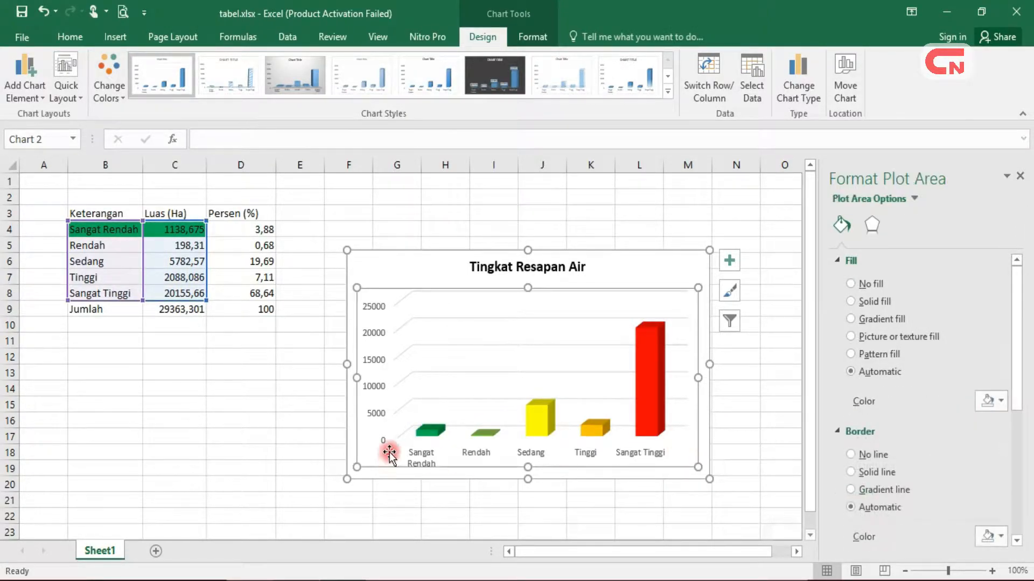
{"action": "left_click", "coordinate": [394, 435]}
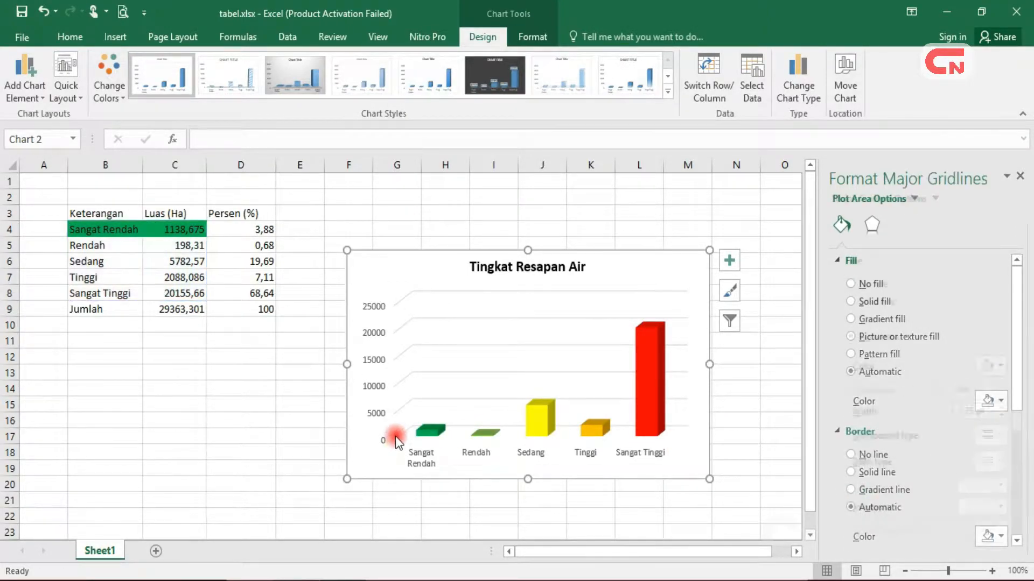
{"action": "left_click", "coordinate": [447, 435]}
{"action": "left_click", "coordinate": [999, 401]}
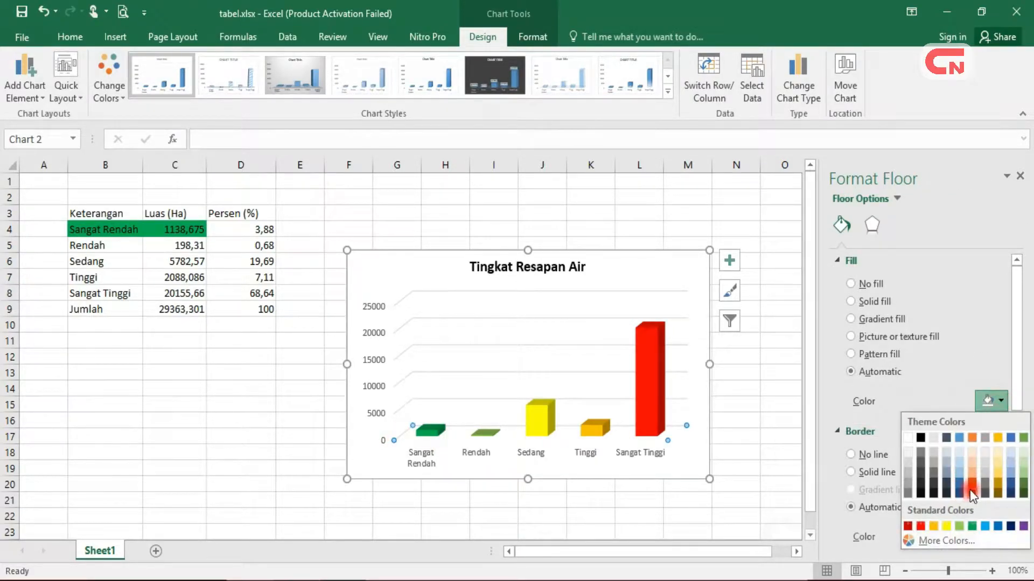
{"action": "left_click", "coordinate": [922, 457]}
{"action": "left_click", "coordinate": [752, 461]}
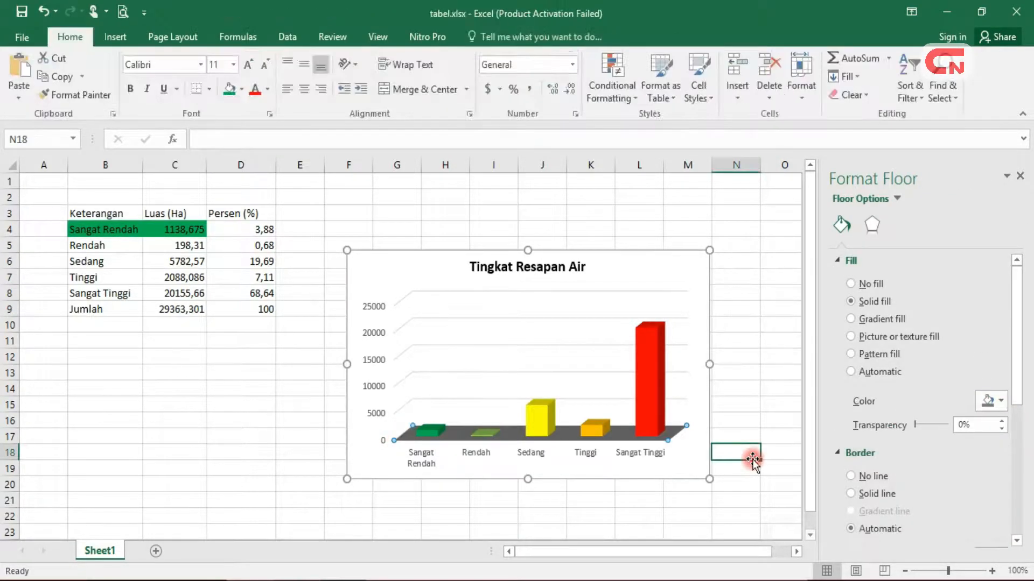
Format the class names along the chart's horizontal axis as bold black text.
{"action": "left_click", "coordinate": [639, 454]}
{"action": "left_click", "coordinate": [136, 88]}
{"action": "left_click", "coordinate": [266, 89]}
{"action": "left_click", "coordinate": [265, 107]}
{"action": "left_click", "coordinate": [269, 405]}
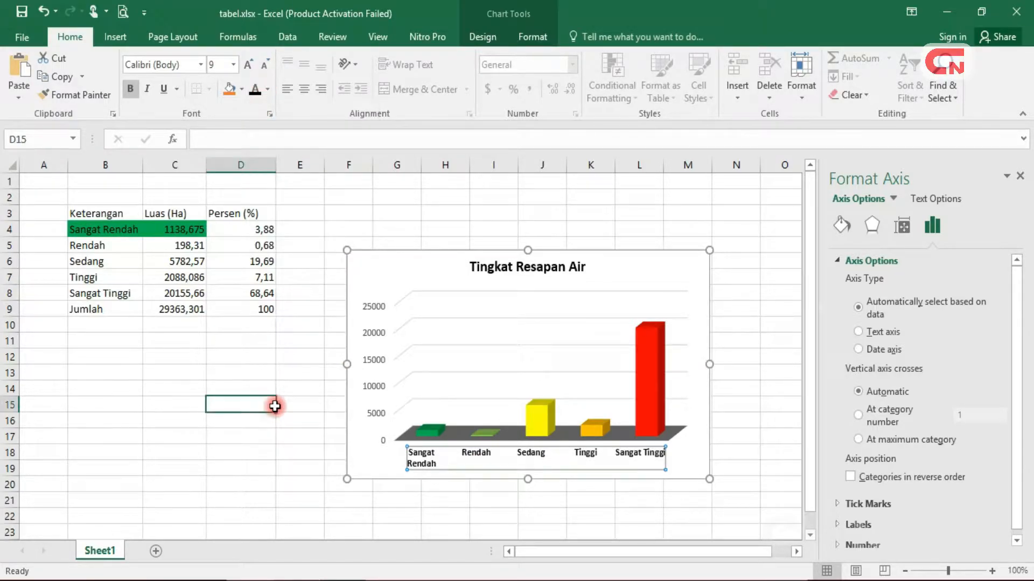
{"action": "left_click", "coordinate": [737, 436]}
{"action": "left_click", "coordinate": [174, 420]}
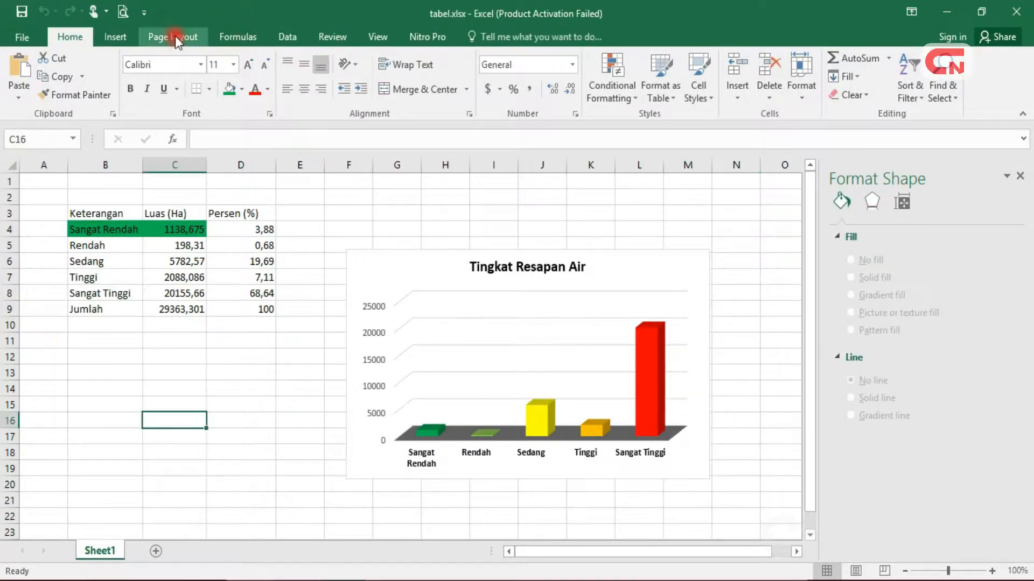
Set the worksheet's page orientation to landscape and its paper size to A4.
{"action": "left_click", "coordinate": [169, 37]}
{"action": "left_click", "coordinate": [160, 97]}
{"action": "left_click", "coordinate": [167, 121]}
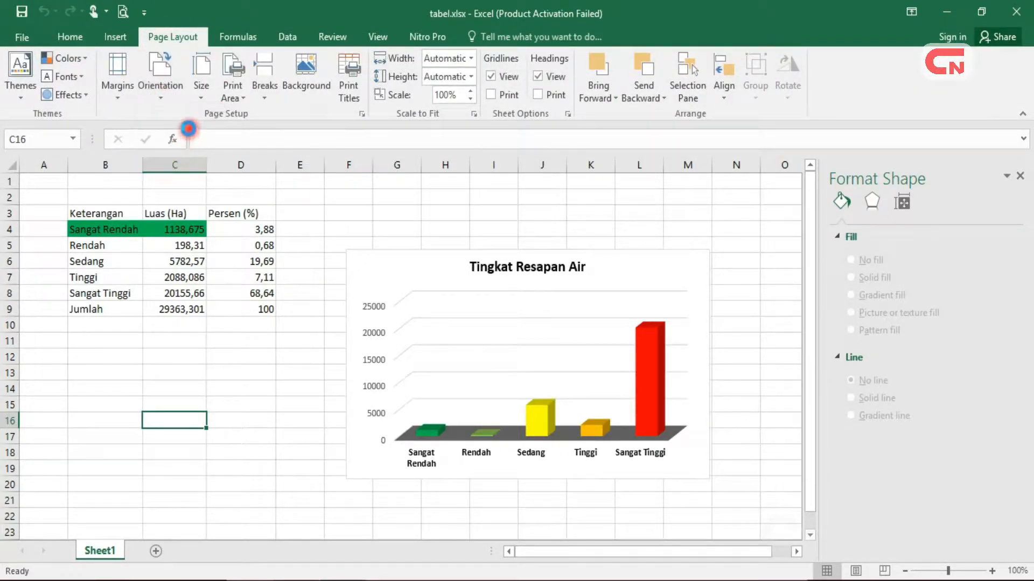
{"action": "left_click", "coordinate": [202, 103]}
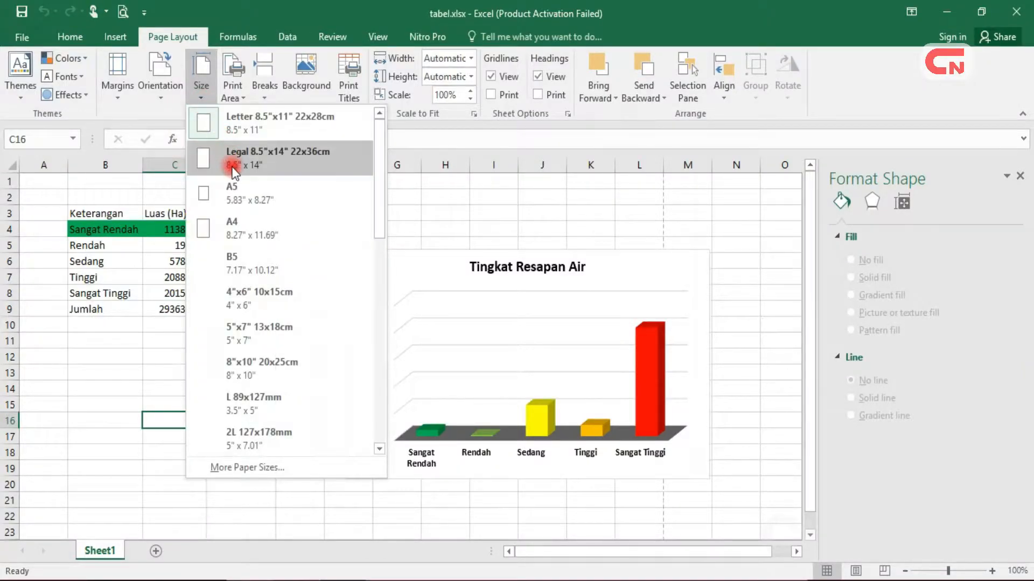
{"action": "left_click", "coordinate": [257, 234]}
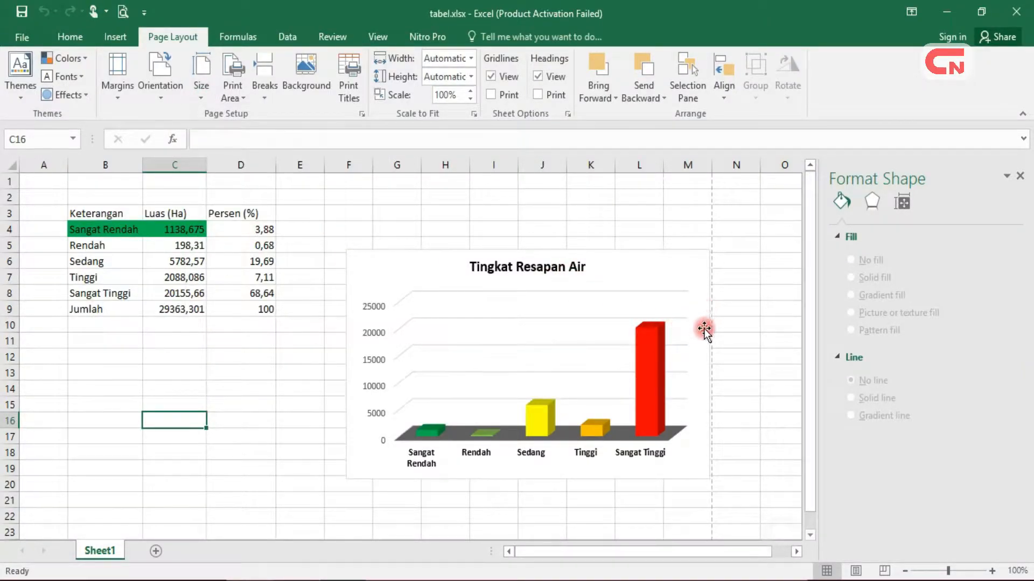
Save the workbook as the PDF file tabel.pdf in the Daerah Resapan Air folder.
{"action": "left_click", "coordinate": [31, 33]}
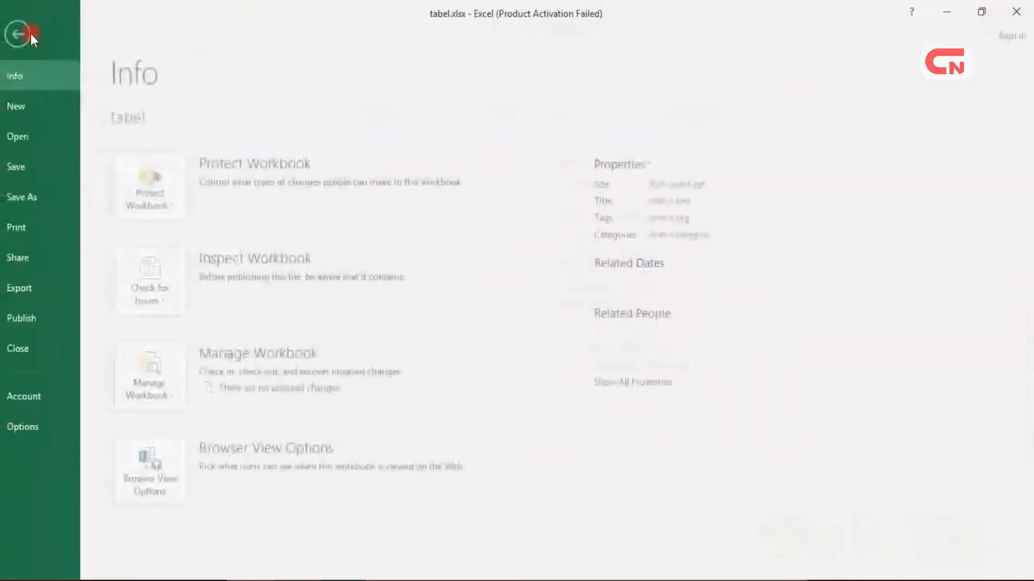
{"action": "left_click", "coordinate": [40, 197]}
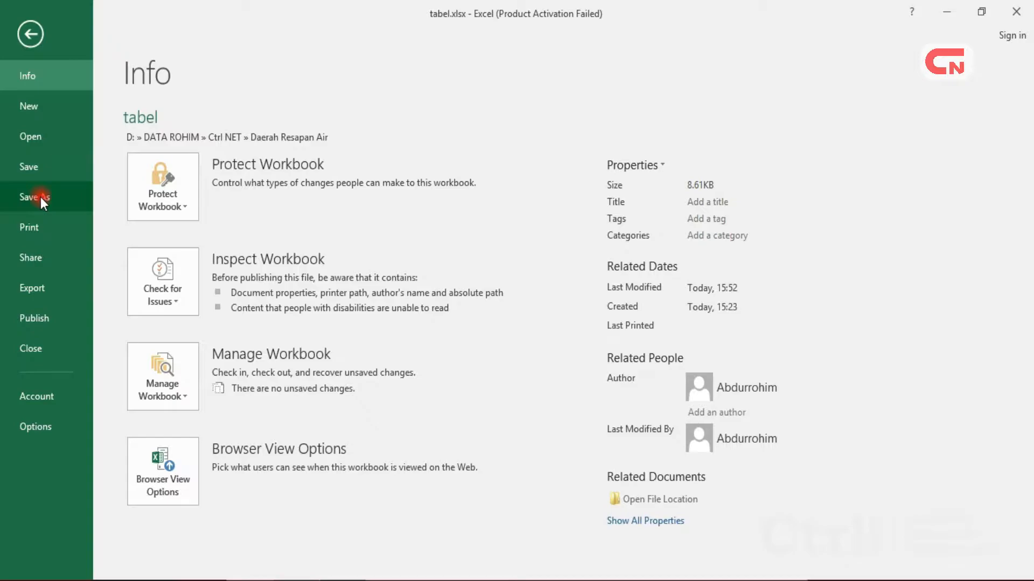
{"action": "left_click", "coordinate": [476, 211]}
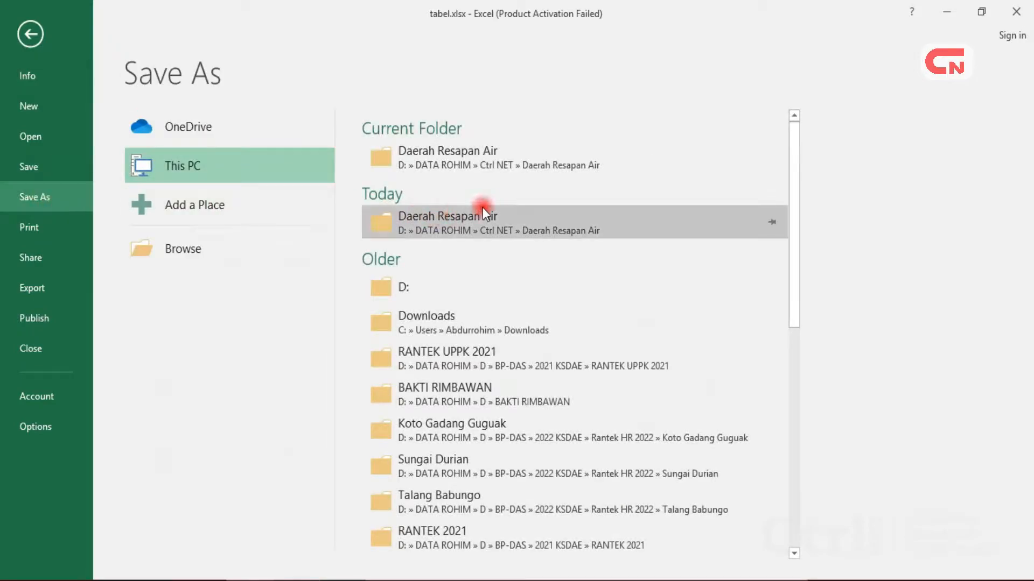
{"action": "left_click", "coordinate": [500, 171]}
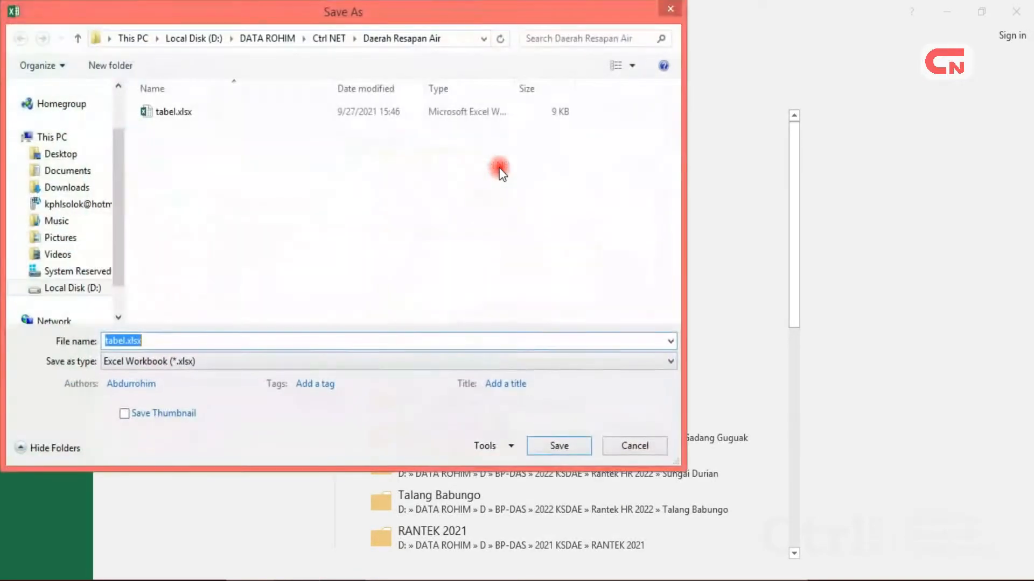
{"action": "left_click", "coordinate": [298, 370]}
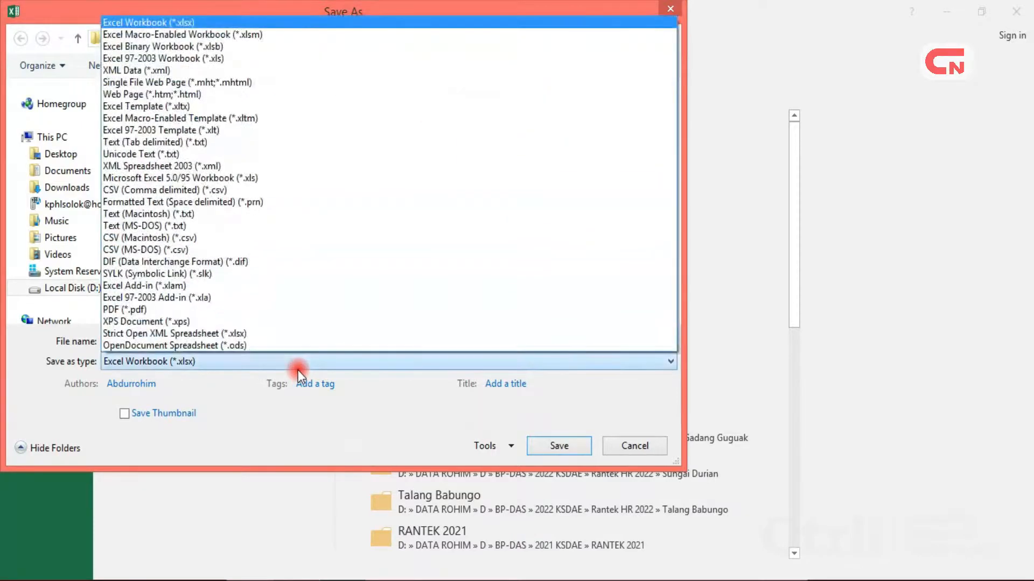
{"action": "left_click", "coordinate": [158, 310]}
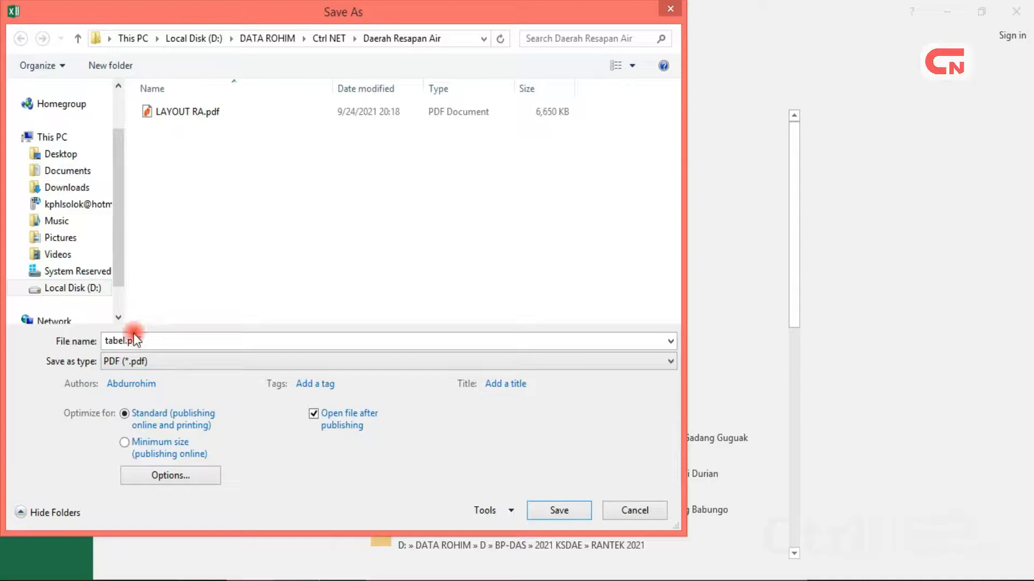
{"action": "left_click", "coordinate": [574, 514]}
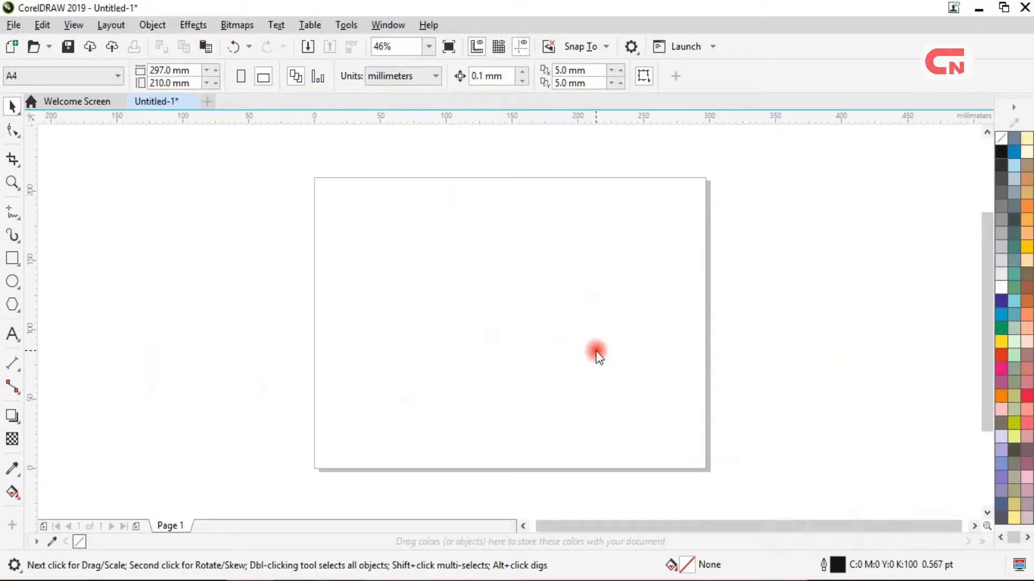
In CorelDRAW, choose tabel.pdf from the Daerah Resapan Air folder for import into the blank A4 landscape page.
{"action": "key", "text": "ctrl+i"}
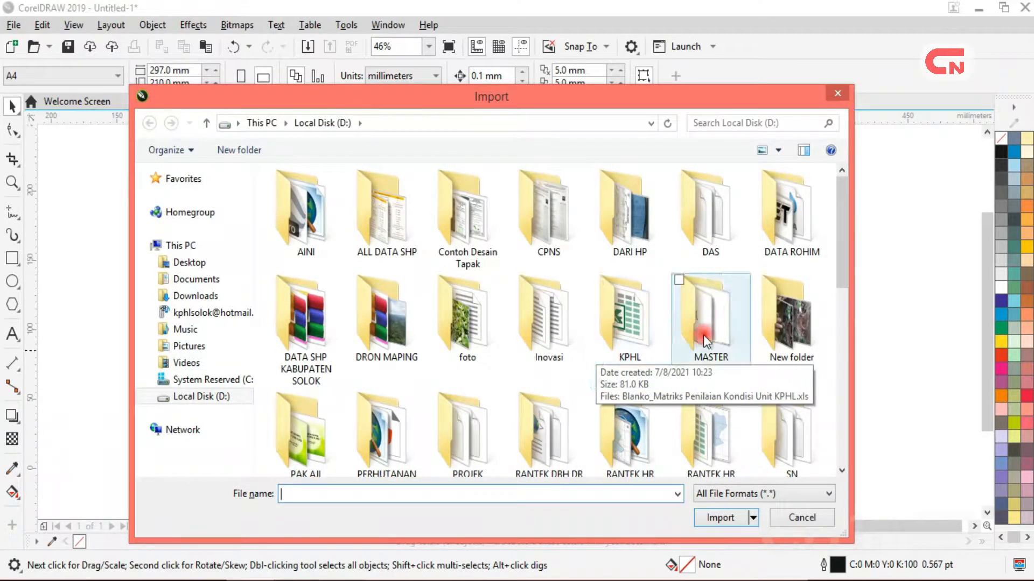
{"action": "left_click", "coordinate": [822, 232]}
{"action": "double_click", "coordinate": [822, 232]}
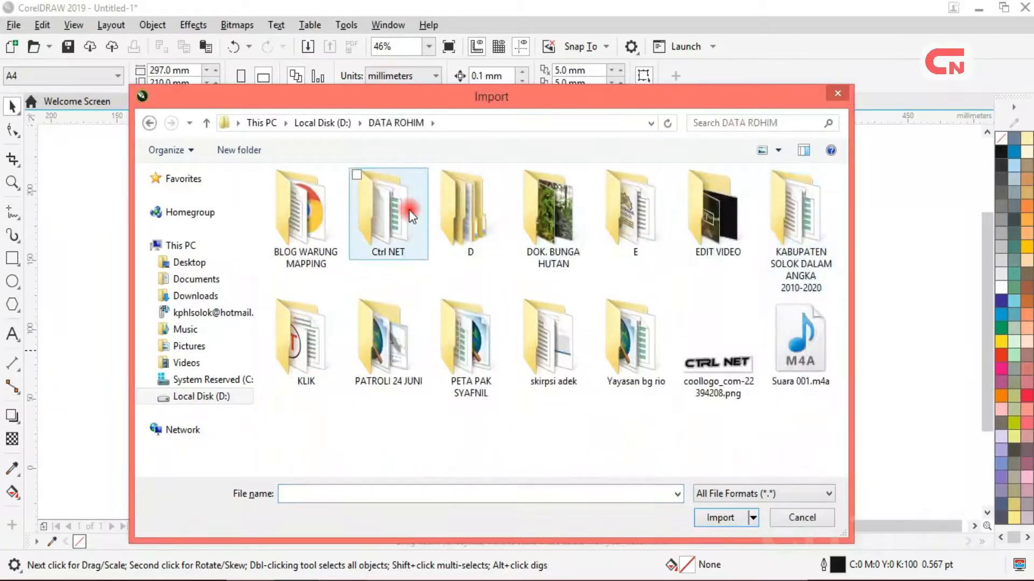
{"action": "double_click", "coordinate": [381, 215]}
{"action": "left_click", "coordinate": [381, 230]}
{"action": "double_click", "coordinate": [380, 228]}
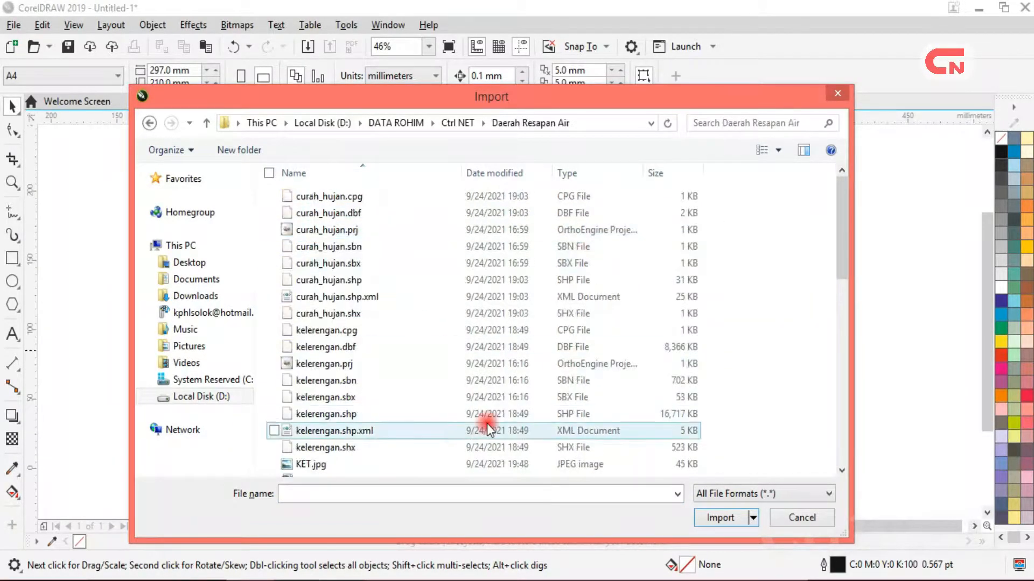
{"action": "left_click_drag", "start_coordinate": [843, 265], "coordinate": [841, 428]}
{"action": "left_click", "coordinate": [361, 378]}
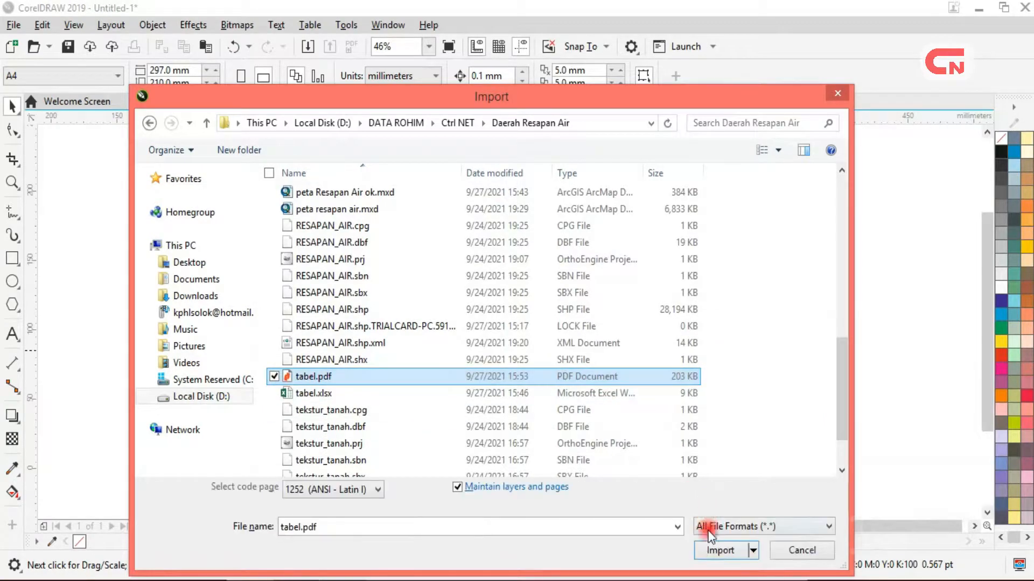
{"action": "left_click", "coordinate": [716, 548]}
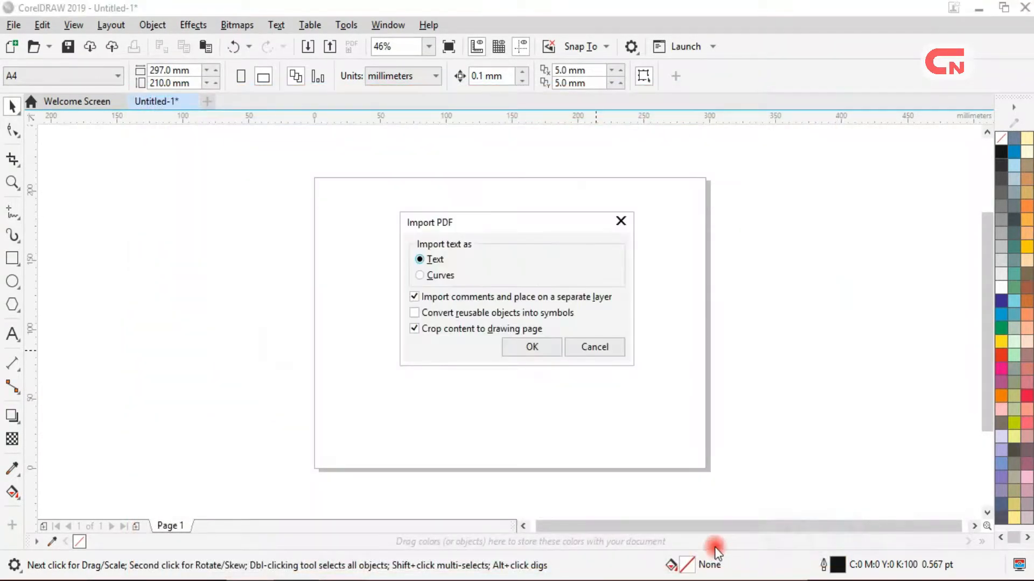
Import the PDF text as curves and place the table and chart about 264 mm wide from the page's upper-left corner.
{"action": "left_click", "coordinate": [419, 276]}
{"action": "left_click", "coordinate": [537, 352]}
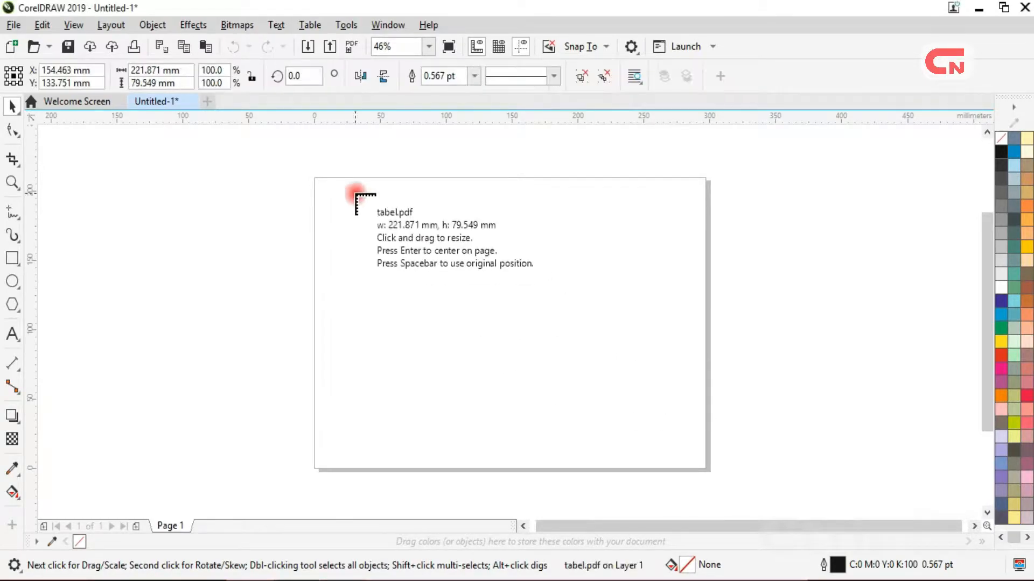
{"action": "left_click_drag", "start_coordinate": [317, 181], "coordinate": [663, 425]}
{"action": "left_click", "coordinate": [708, 337]}
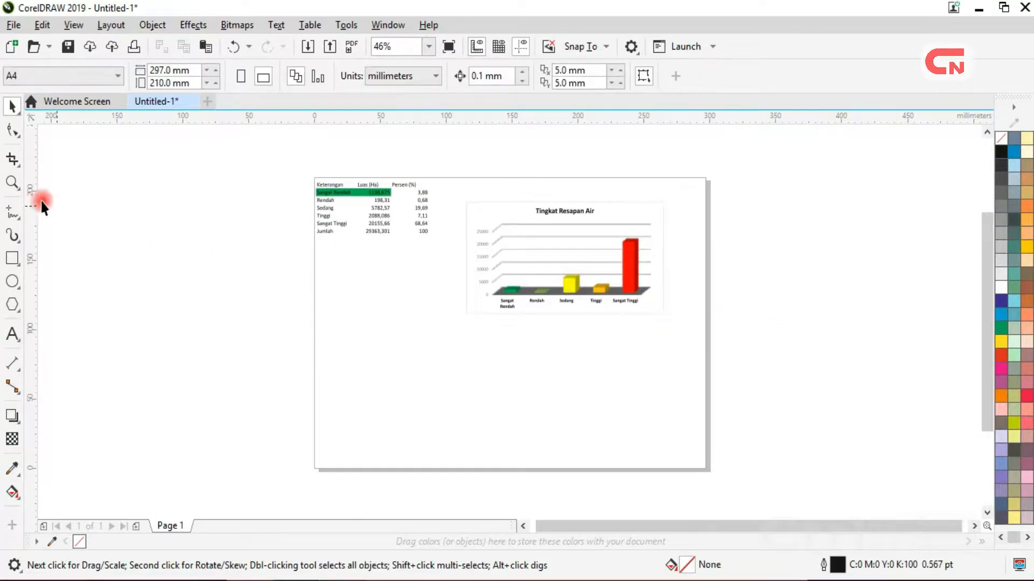
Draw a rectangle of about 146 x 78 mm tightly around the Tingkat Resapan Air chart.
{"action": "left_click", "coordinate": [12, 184]}
{"action": "left_click_drag", "start_coordinate": [444, 181], "coordinate": [714, 335]}
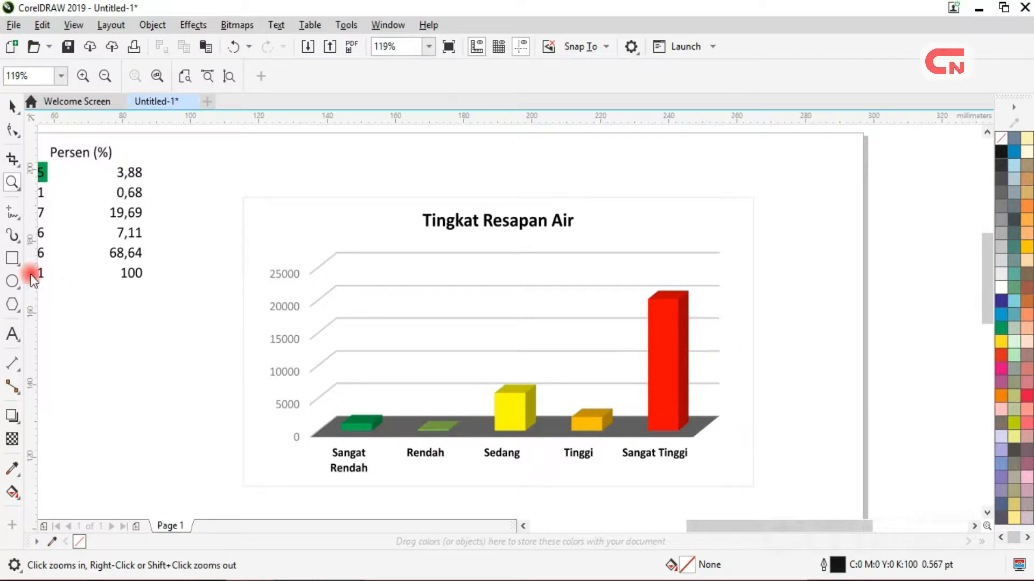
{"action": "key", "text": "F6"}
{"action": "left_click_drag", "start_coordinate": [243, 198], "coordinate": [750, 482]}
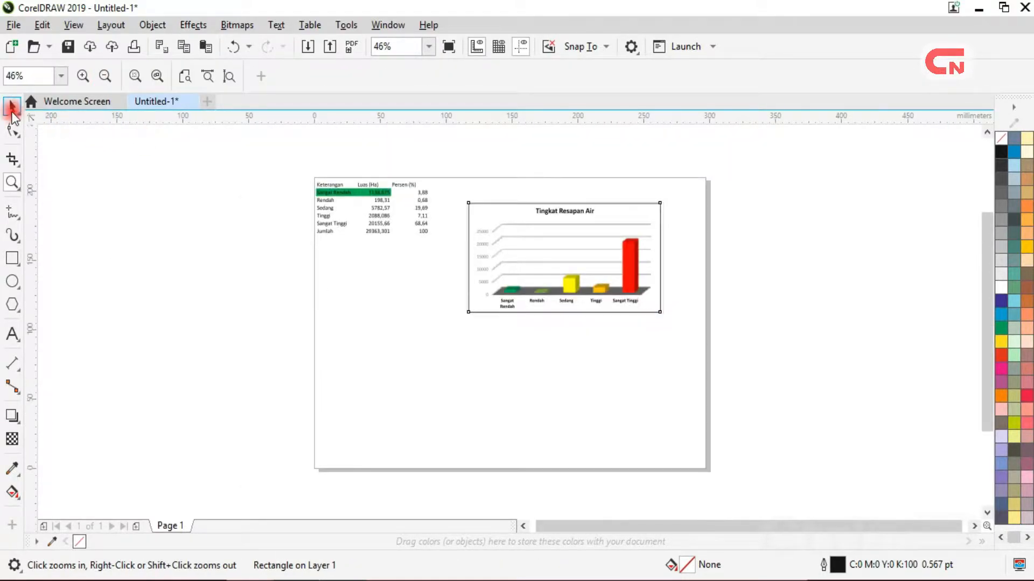
{"action": "left_click", "coordinate": [12, 108]}
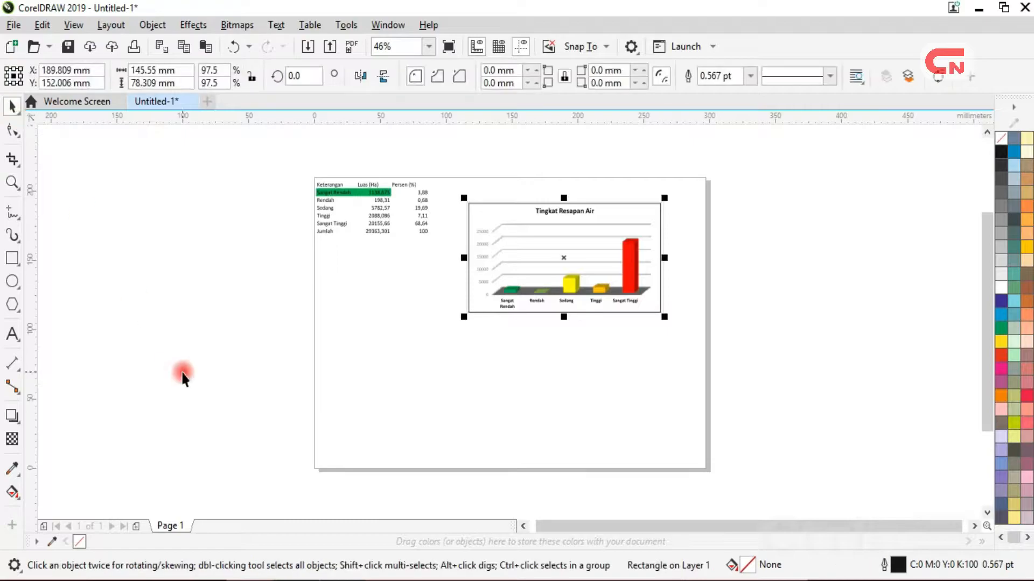
Intersect the rectangle with the imported PDF and move the cropped chart copy down into the empty lower part of the page.
{"action": "left_click", "coordinate": [205, 385]}
{"action": "left_click", "coordinate": [487, 302]}
{"action": "left_click", "coordinate": [418, 225], "text": "shift"}
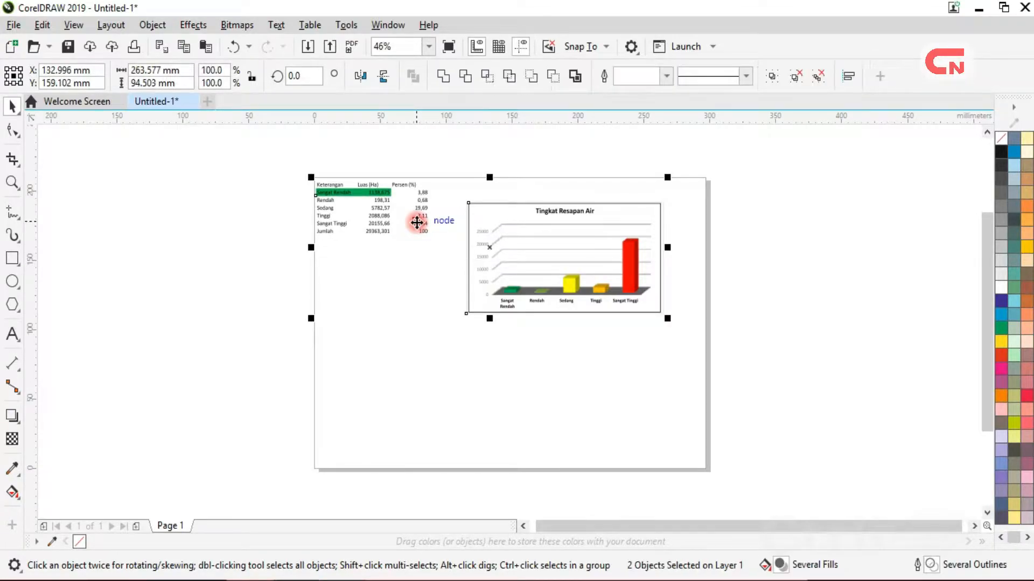
{"action": "left_click", "coordinate": [488, 75]}
{"action": "left_click", "coordinate": [596, 275]}
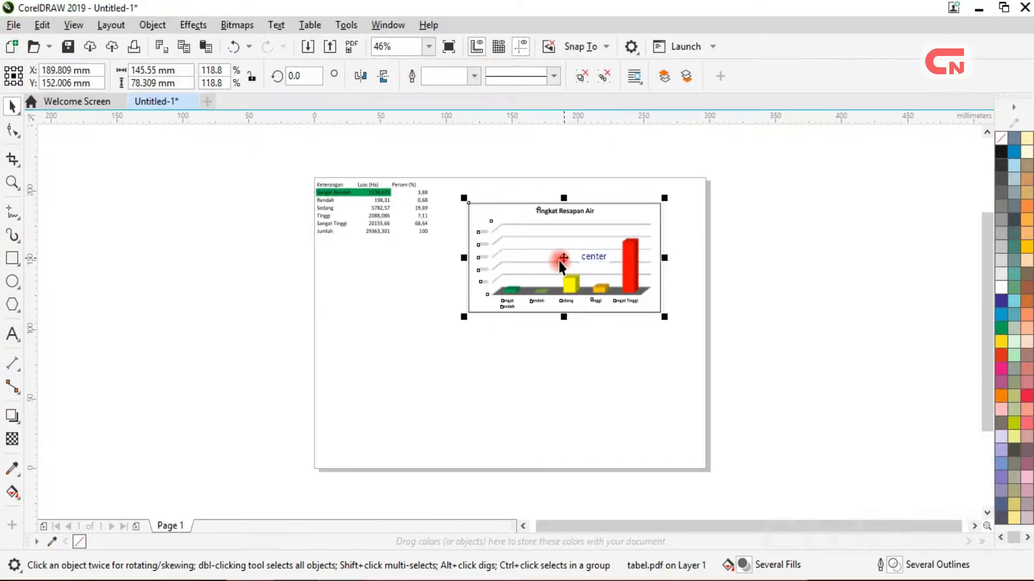
{"action": "left_click_drag", "start_coordinate": [561, 260], "coordinate": [486, 377]}
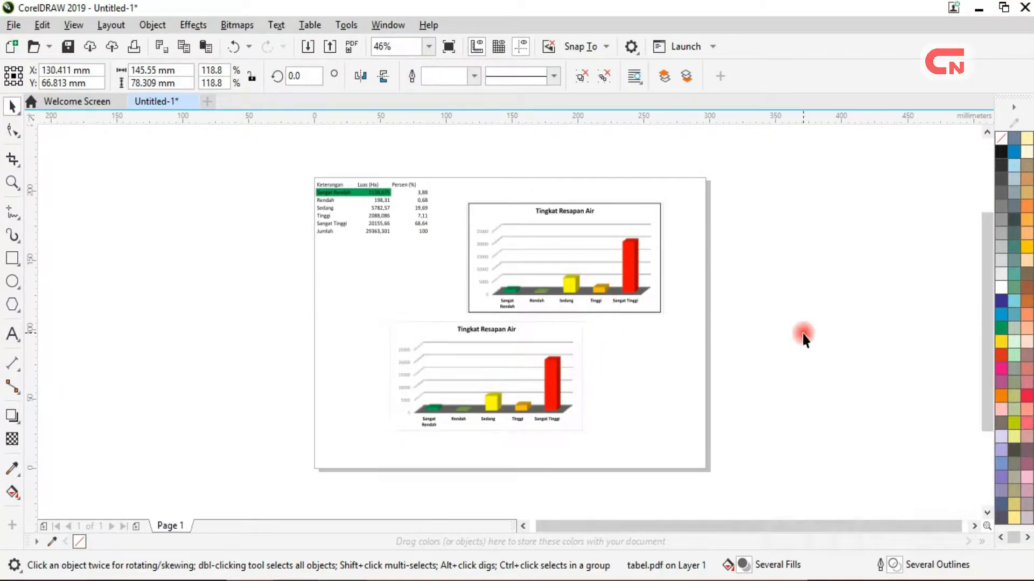
{"action": "left_click", "coordinate": [670, 262]}
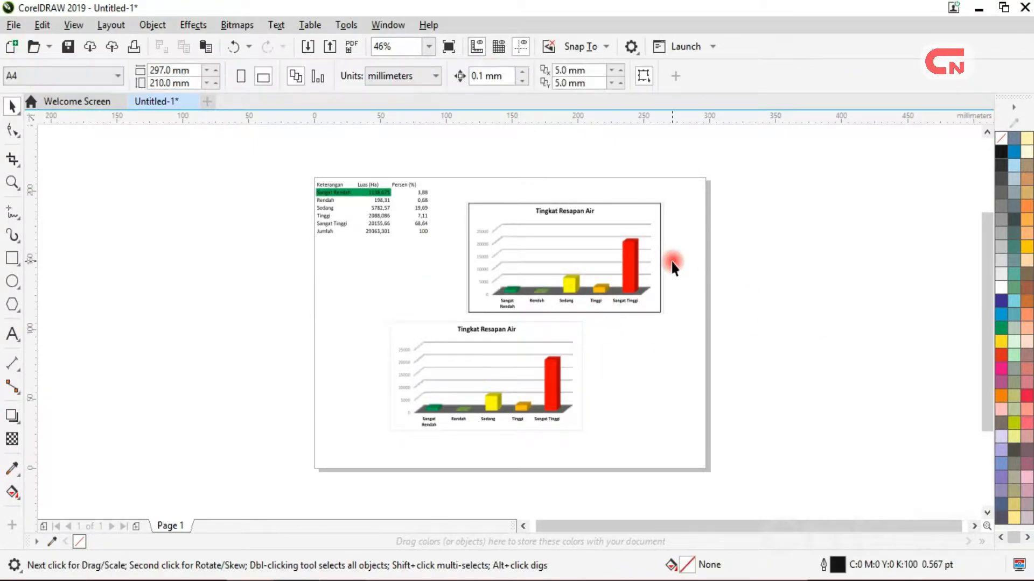
Delete the original imported table and chart together with the cropping rectangle, keeping only the cropped chart.
{"action": "left_click", "coordinate": [427, 215]}
{"action": "key", "text": "Delete"}
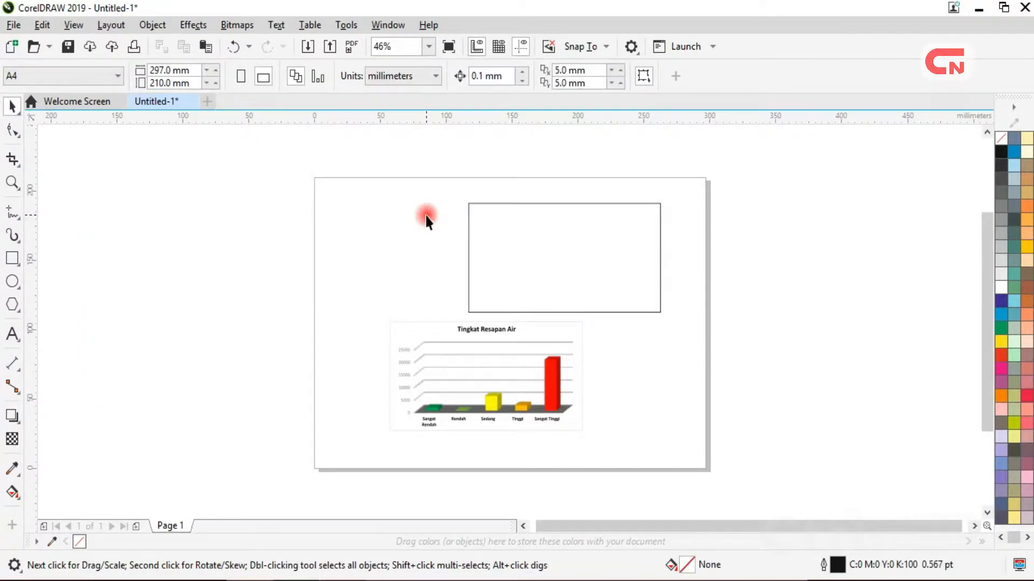
{"action": "left_click", "coordinate": [469, 233]}
{"action": "key", "text": "Delete"}
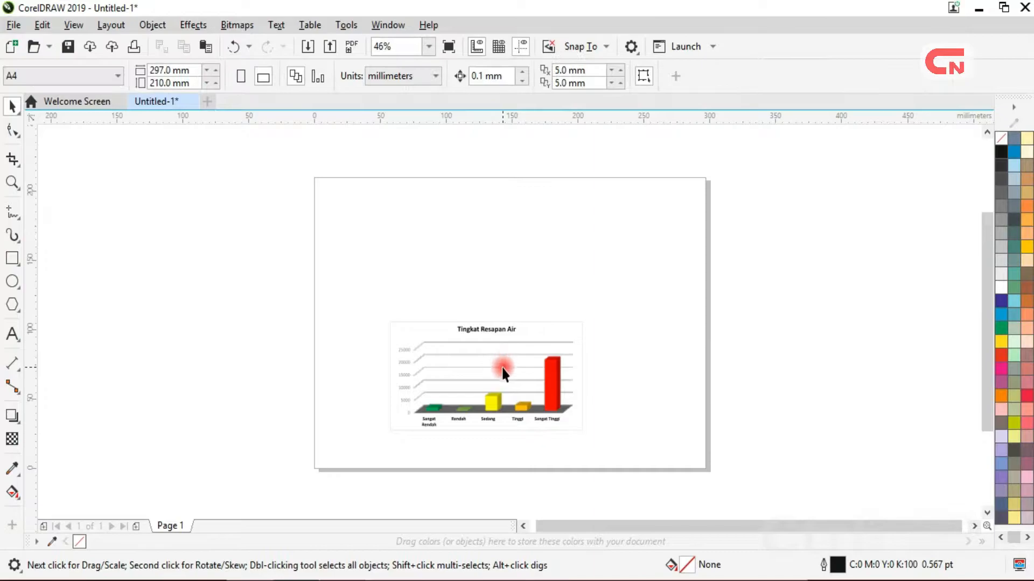
Enlarge the cropped chart to almost the full page width and position it within the A4 page.
{"action": "left_click", "coordinate": [517, 366]}
{"action": "left_click_drag", "start_coordinate": [587, 319], "coordinate": [706, 254]}
{"action": "left_click_drag", "start_coordinate": [653, 330], "coordinate": [583, 252]}
{"action": "left_click_drag", "start_coordinate": [622, 354], "coordinate": [706, 429]}
{"action": "left_click_drag", "start_coordinate": [590, 327], "coordinate": [589, 340]}
{"action": "left_click", "coordinate": [786, 381]}
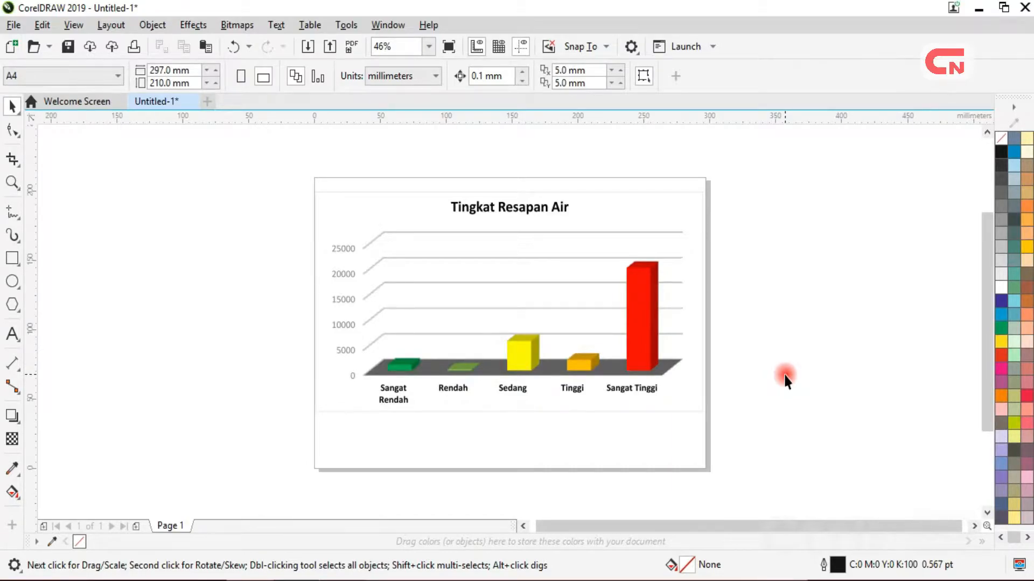
Export the chart page as a JPEG named Tabel.jpg to the Daerah Resapan Air folder.
{"action": "key", "text": "ctrl+e"}
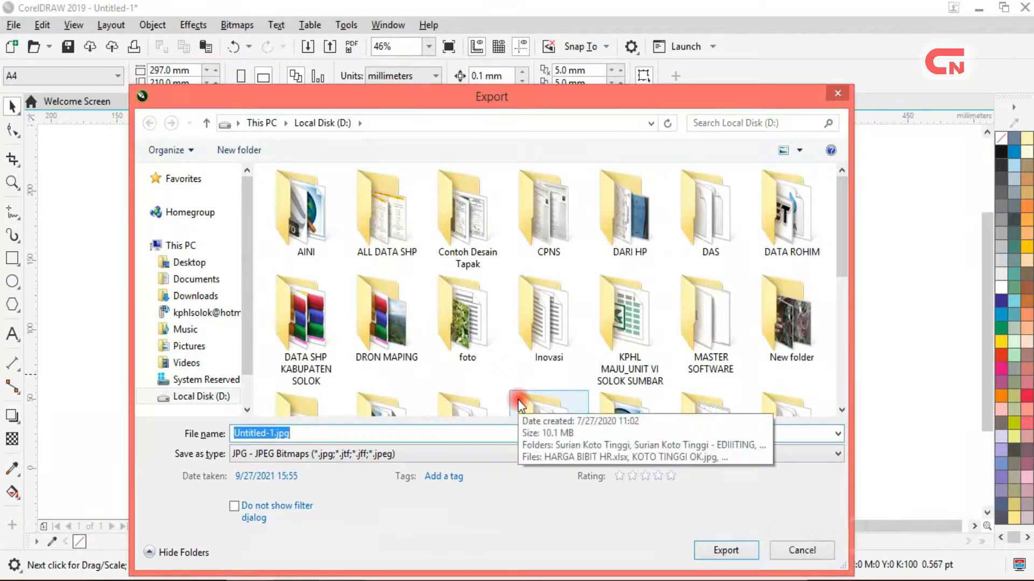
{"action": "double_click", "coordinate": [790, 211]}
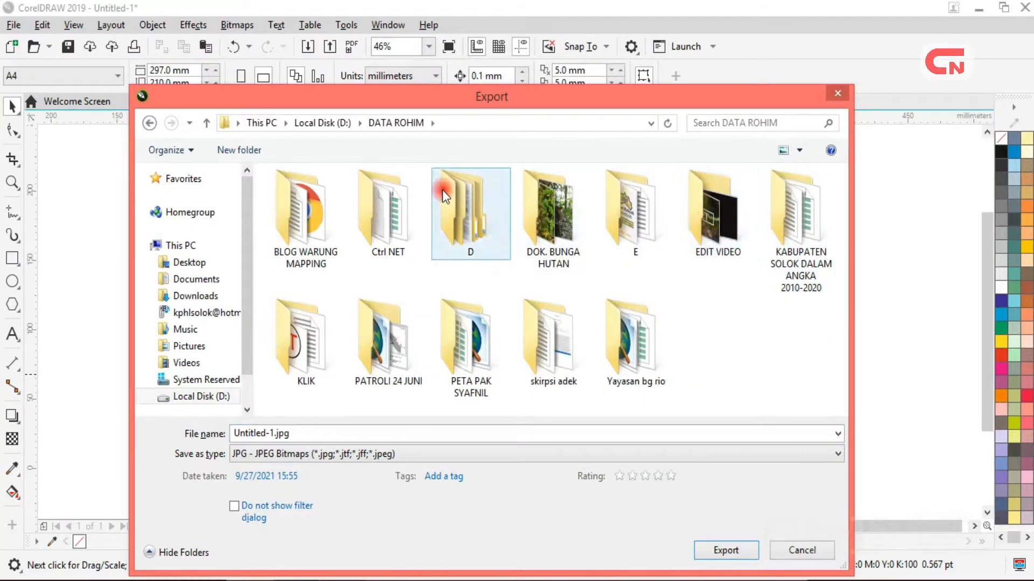
{"action": "double_click", "coordinate": [381, 198]}
{"action": "double_click", "coordinate": [360, 231]}
{"action": "left_click", "coordinate": [267, 437]}
{"action": "key", "text": "BackSpace"}
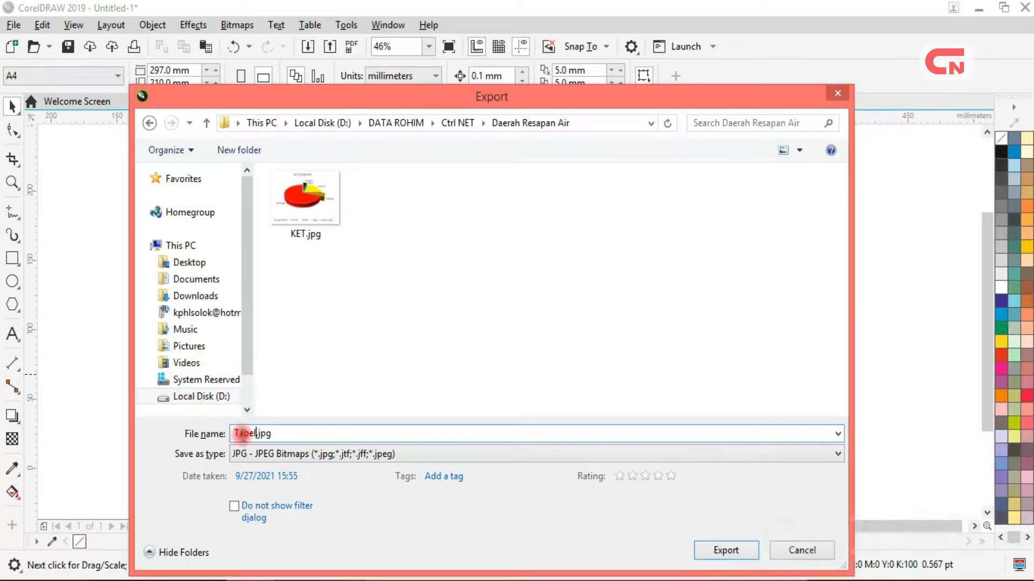
{"action": "left_click", "coordinate": [739, 549]}
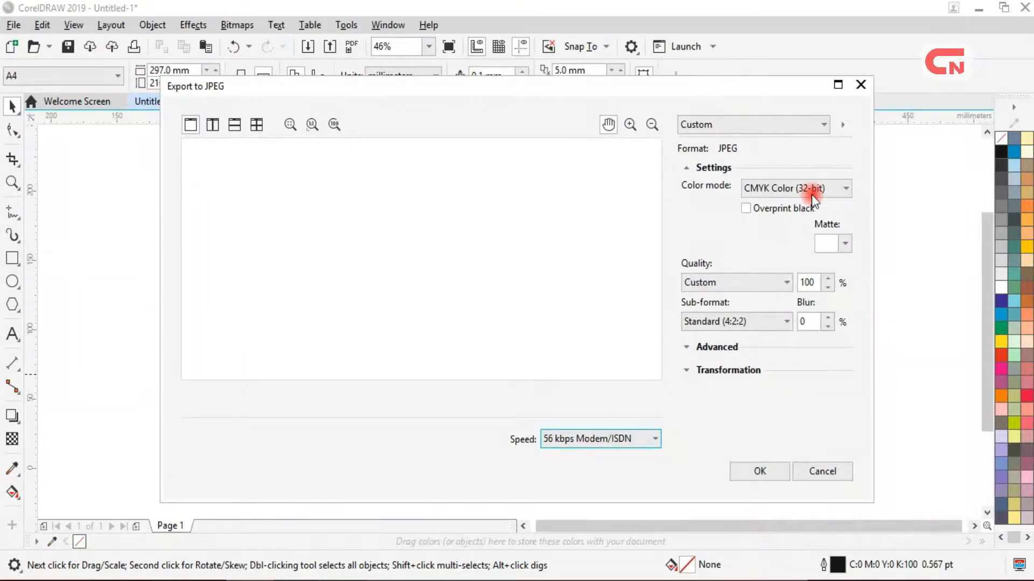
Set the JPEG colour mode to RGB Color (24-bit) and complete the export.
{"action": "left_click", "coordinate": [823, 191]}
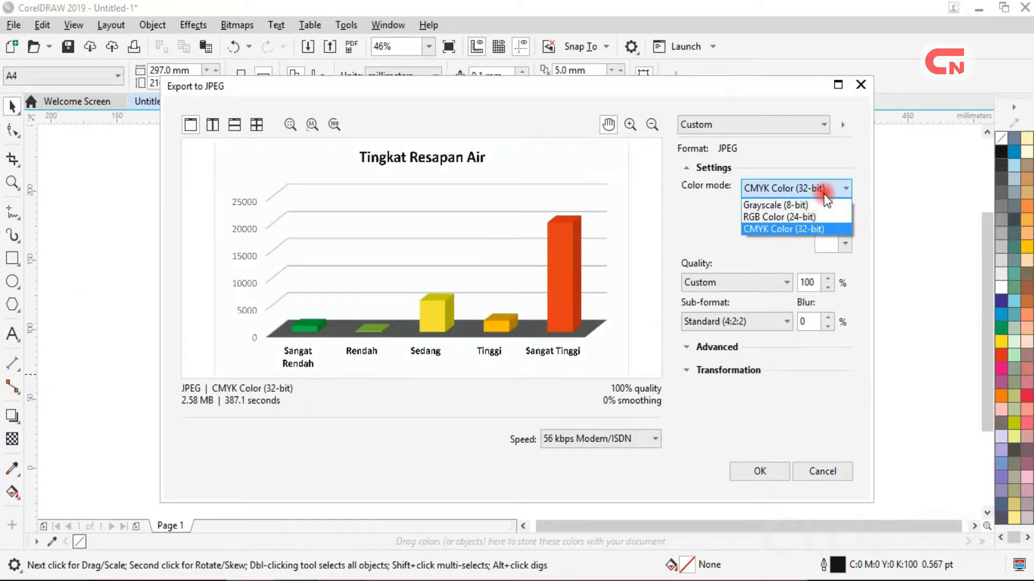
{"action": "left_click", "coordinate": [809, 216]}
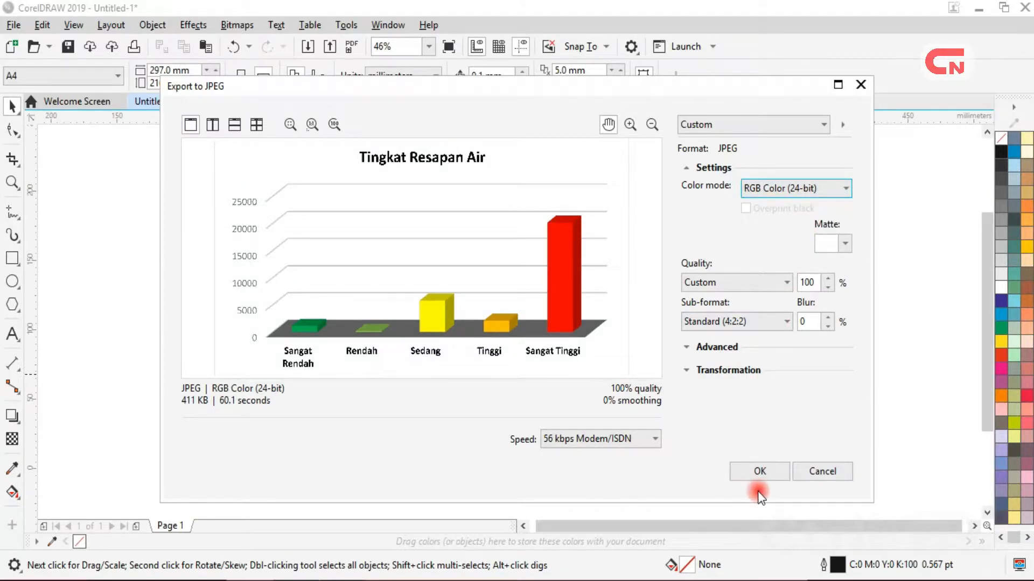
{"action": "left_click", "coordinate": [759, 472]}
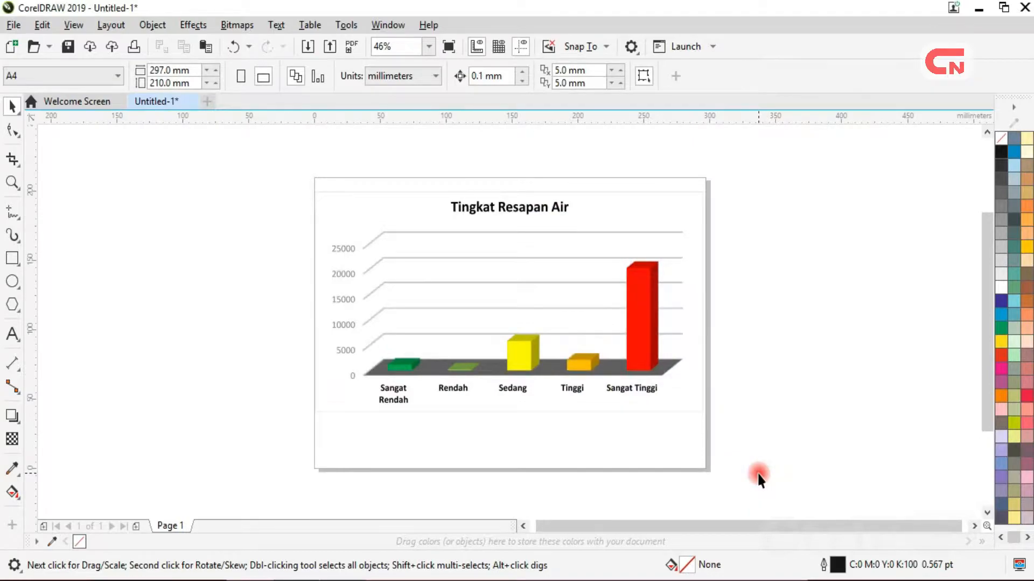
Switch to the ArcMap document peta Resapan Air ok.mxd and insert the picture Tabel.jpg into the map layout.
{"action": "left_click", "coordinate": [274, 580]}
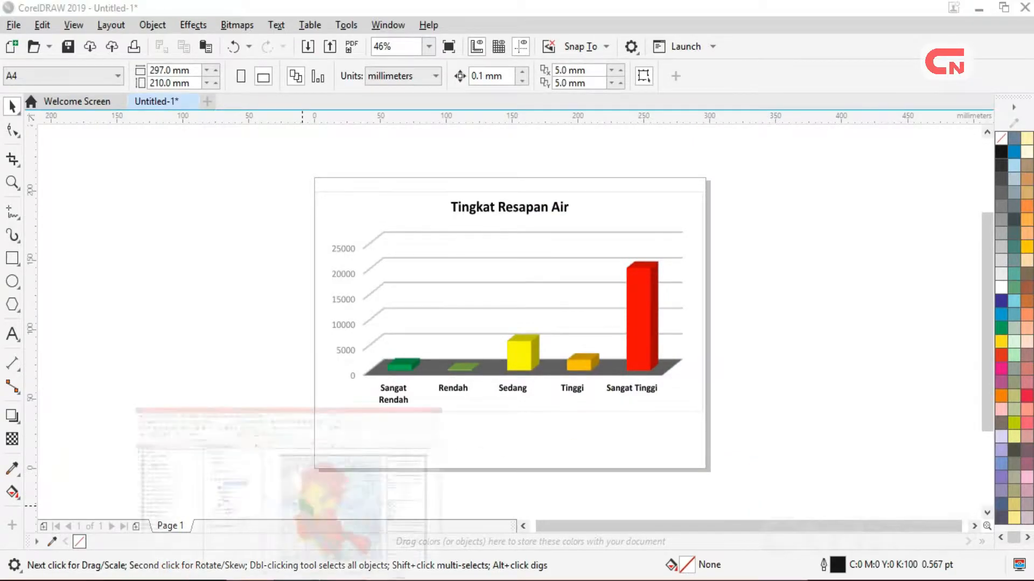
{"action": "left_click", "coordinate": [323, 504]}
{"action": "left_click_drag", "start_coordinate": [509, 337], "coordinate": [848, 297]}
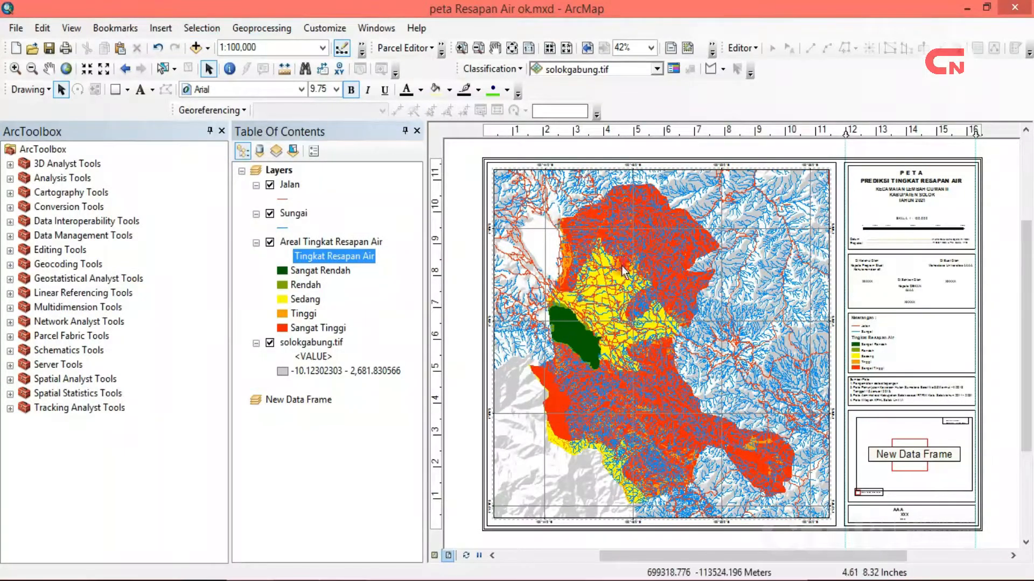
{"action": "left_click", "coordinate": [161, 30]}
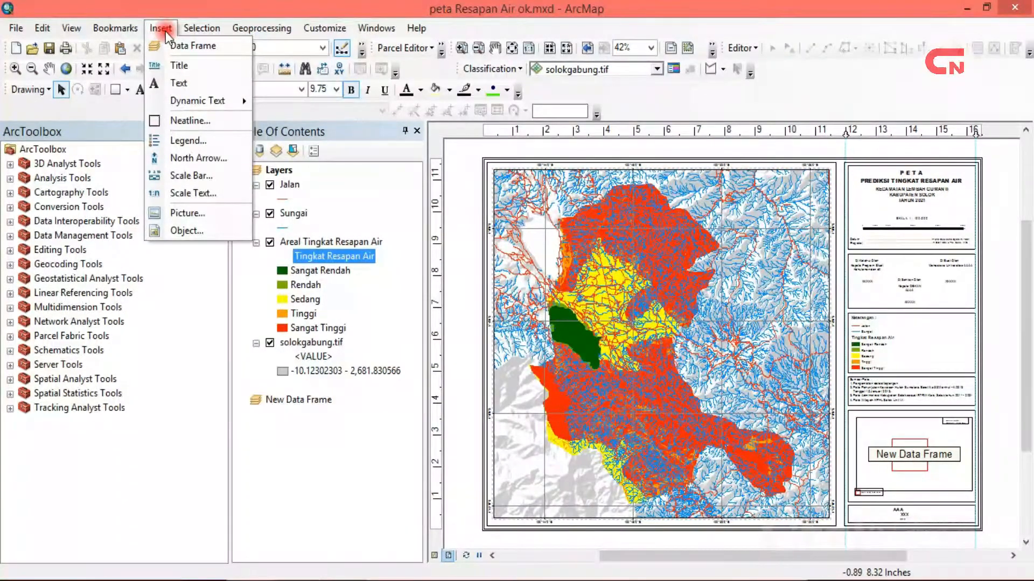
{"action": "left_click", "coordinate": [218, 218]}
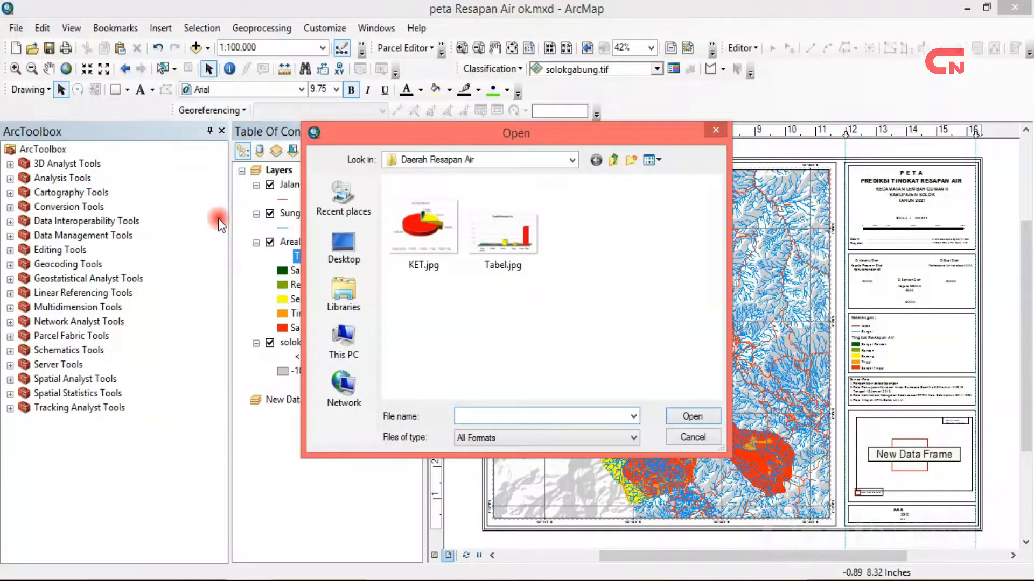
{"action": "left_click", "coordinate": [492, 249]}
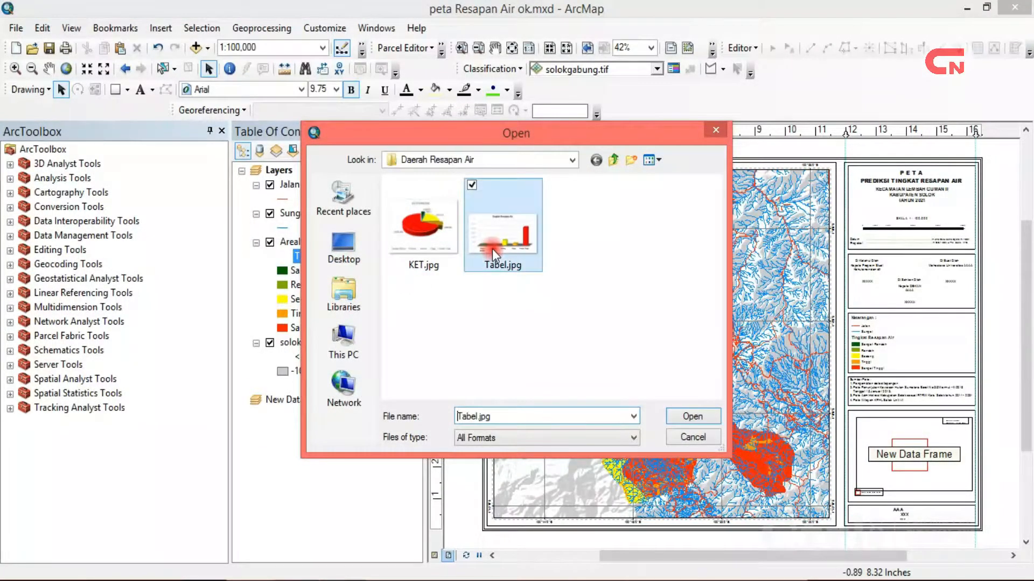
{"action": "left_click", "coordinate": [693, 416]}
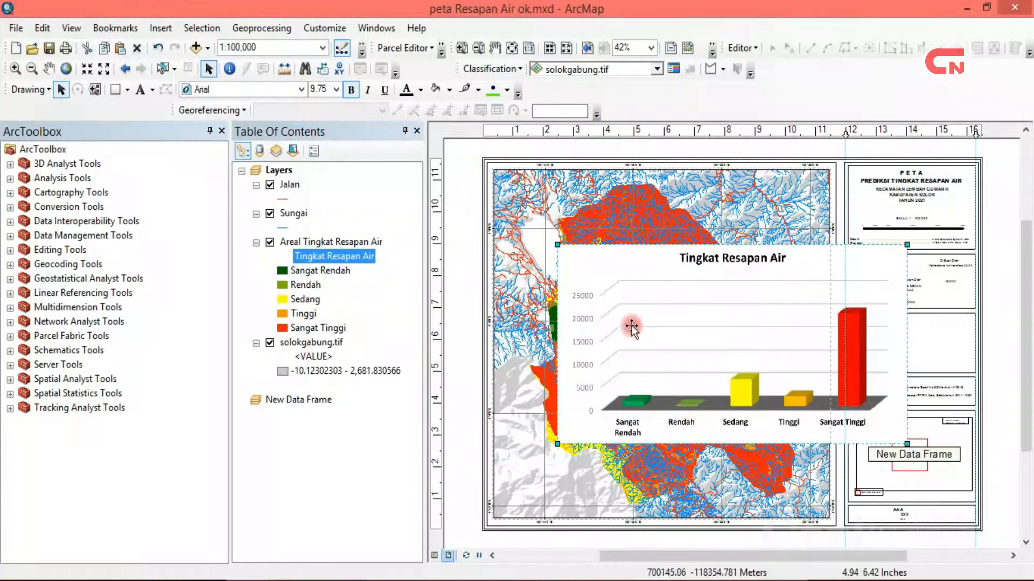
Shrink the inserted chart and move it beside the class legend in the Keterangan box.
{"action": "left_click_drag", "start_coordinate": [557, 245], "coordinate": [707, 390]}
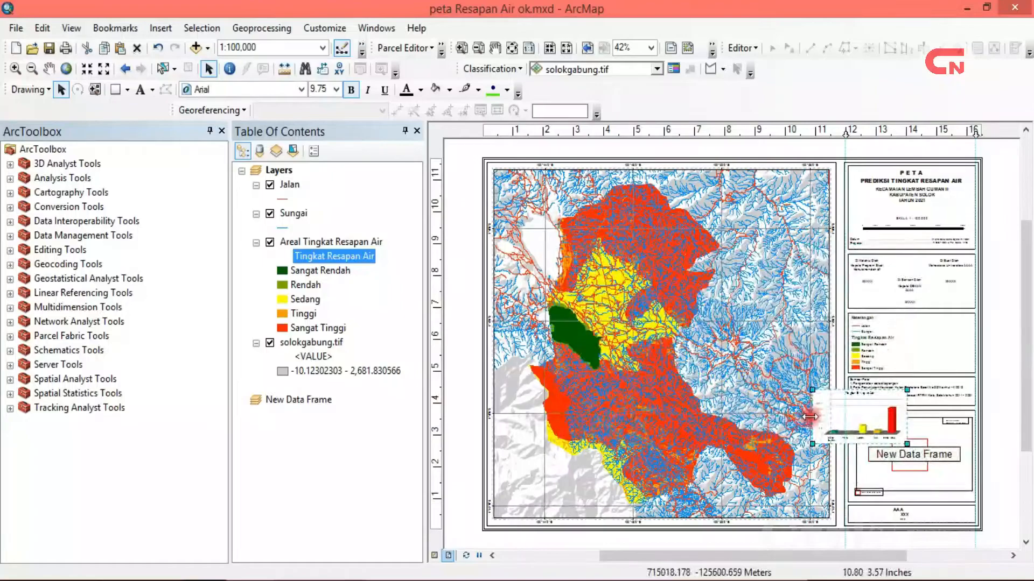
{"action": "left_click_drag", "start_coordinate": [849, 410], "coordinate": [916, 344]}
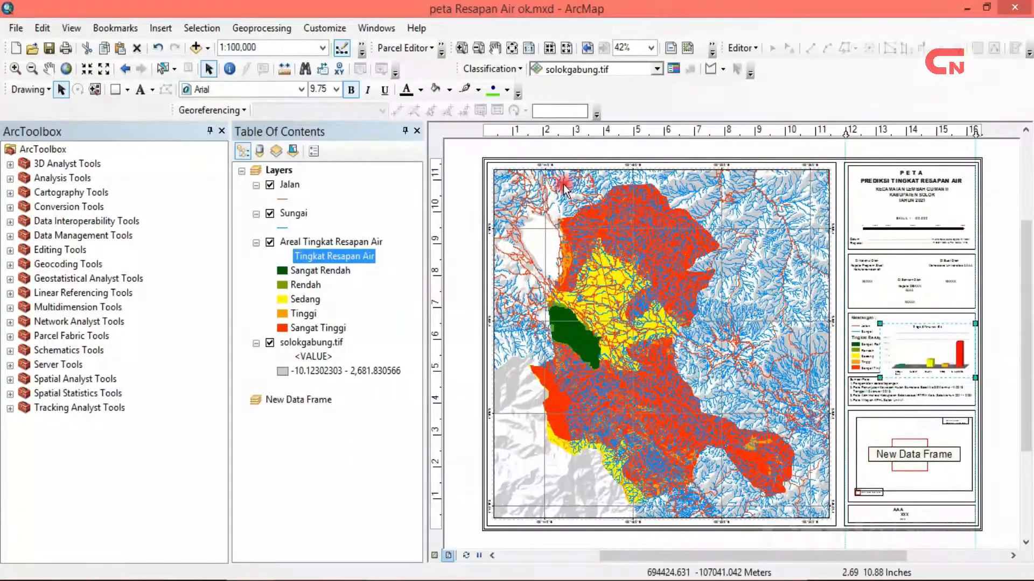
Shrink the Tingkat Resapan Air chart and move it into the empty space beside the legend entries in the Keterangan box.
{"action": "left_click", "coordinate": [462, 48]}
{"action": "left_click_drag", "start_coordinate": [837, 308], "coordinate": [999, 420]}
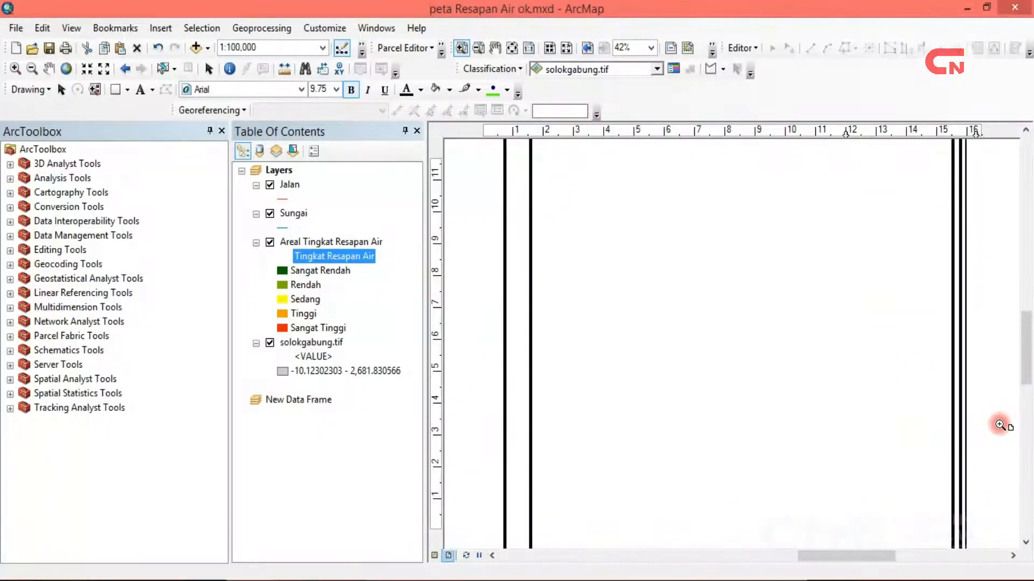
{"action": "left_click", "coordinate": [61, 89]}
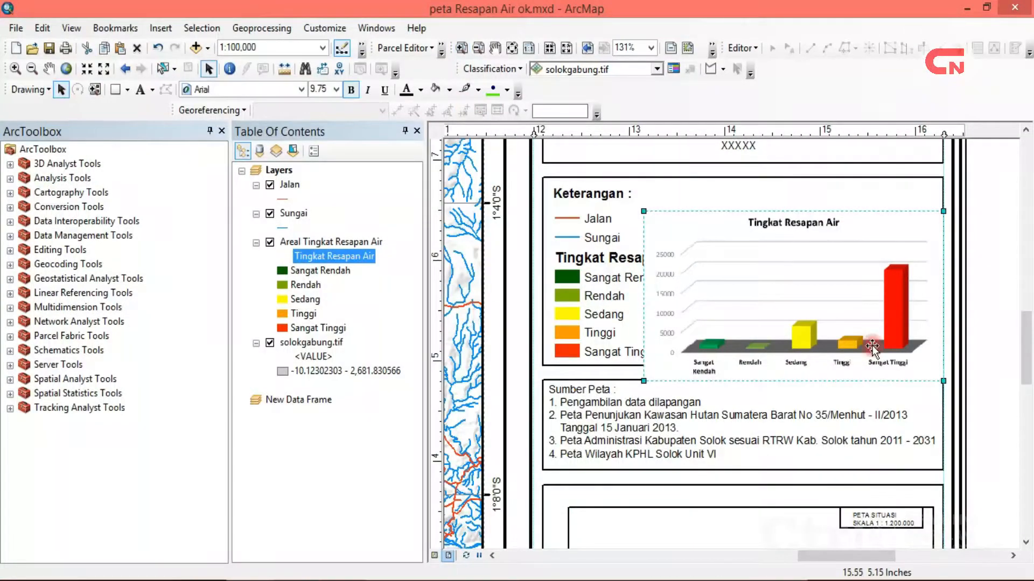
{"action": "left_click_drag", "start_coordinate": [943, 211], "coordinate": [873, 253]}
{"action": "left_click_drag", "start_coordinate": [787, 305], "coordinate": [833, 270]}
Reduce the chart slightly more, fine-tune its position inside the Keterangan box and deselect it.
{"action": "left_click_drag", "start_coordinate": [690, 218], "coordinate": [699, 225]}
{"action": "left_click_drag", "start_coordinate": [791, 276], "coordinate": [799, 282]}
{"action": "key", "text": "Left"}
{"action": "key", "text": "Left"}
{"action": "key", "text": "Left"}
{"action": "key", "text": "Right"}
{"action": "key", "text": "Right"}
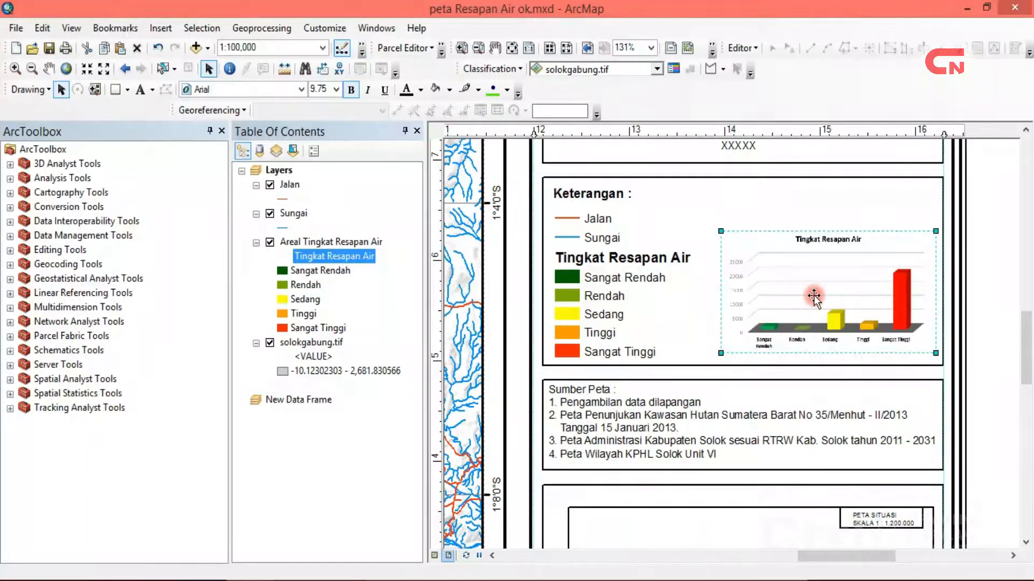
{"action": "left_click", "coordinate": [1003, 348]}
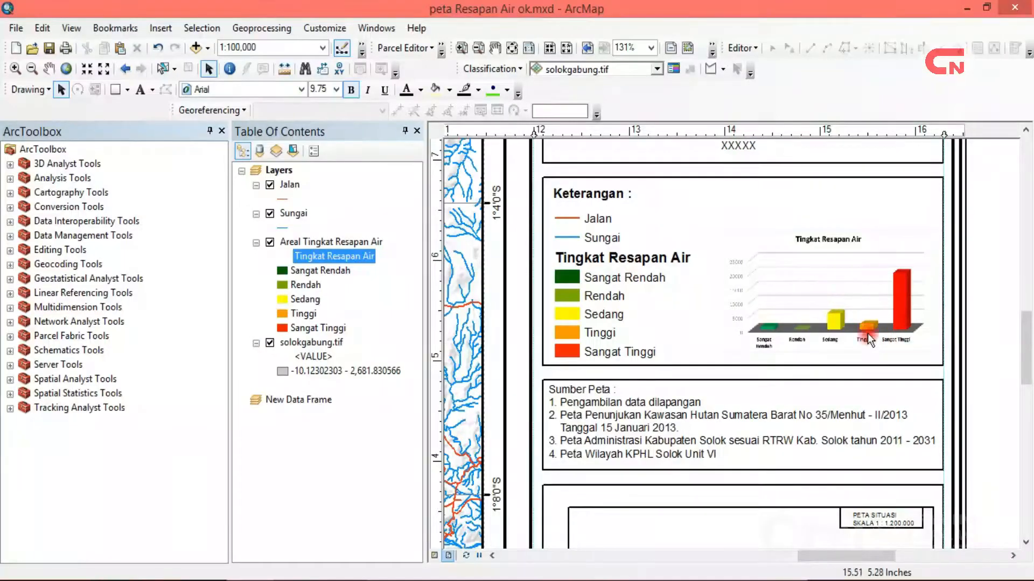
Add the line "5. silahkan di buat lagi" to the end of the Sumber Peta text.
{"action": "left_click_drag", "start_coordinate": [1027, 374], "coordinate": [1028, 396]}
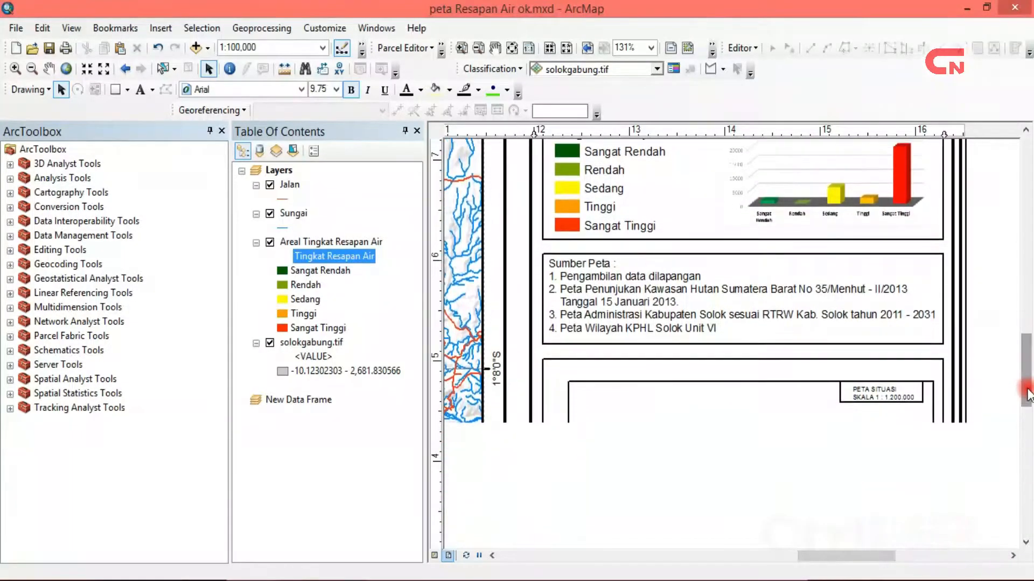
{"action": "left_click", "coordinate": [611, 297]}
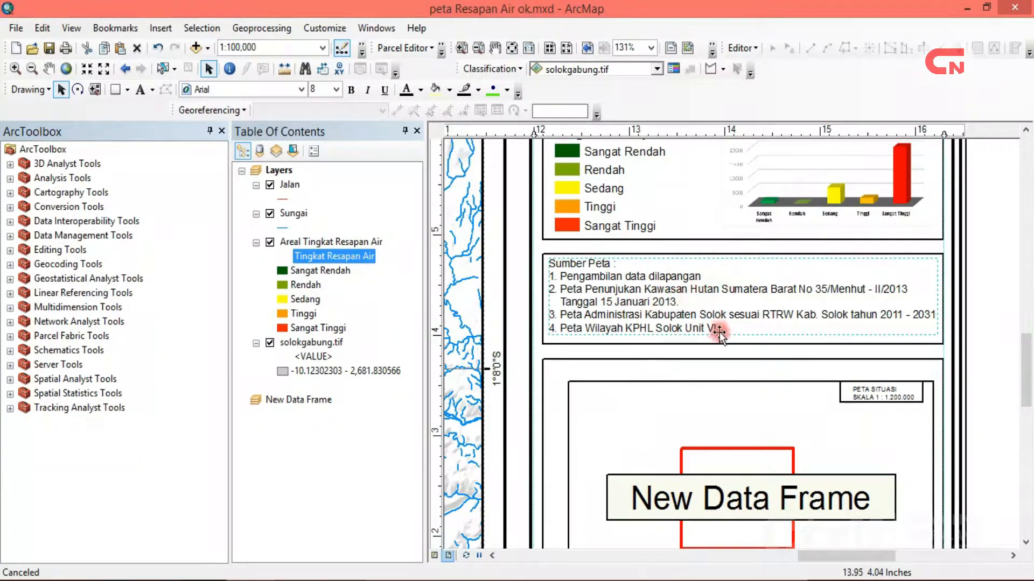
{"action": "right_click", "coordinate": [657, 307]}
{"action": "left_click", "coordinate": [683, 297]}
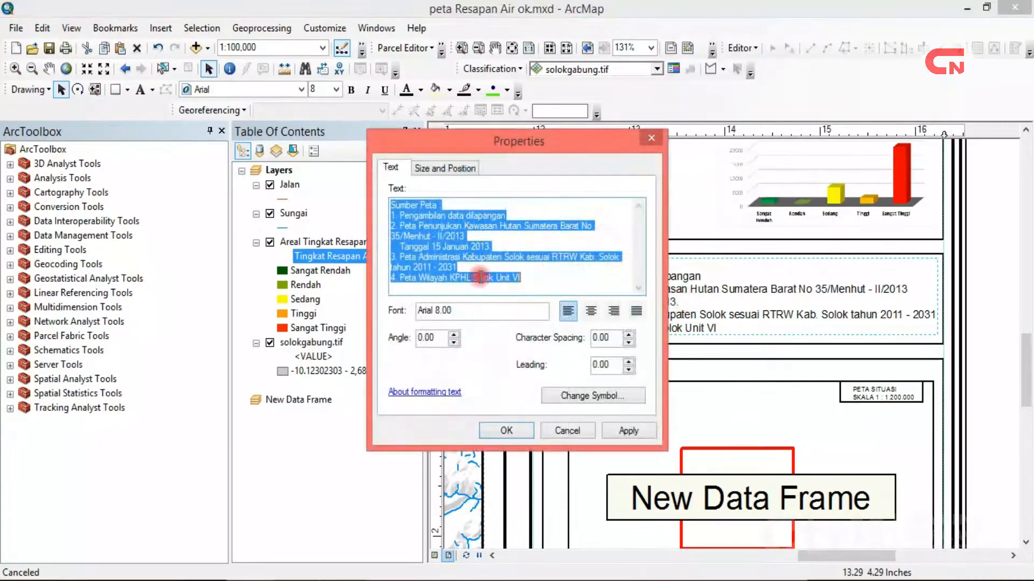
{"action": "left_click", "coordinate": [501, 280]}
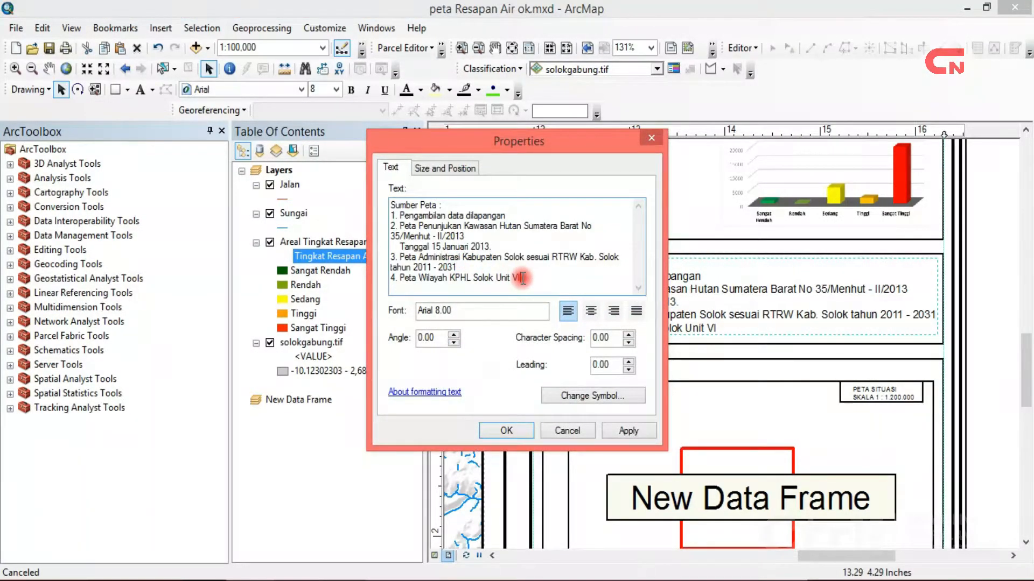
{"action": "key", "text": "Return"}
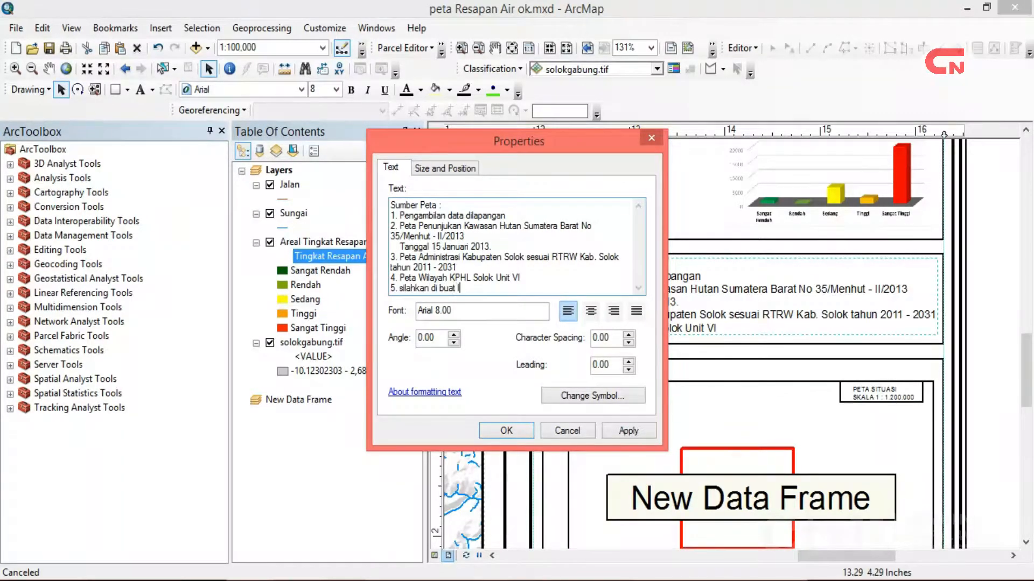
{"action": "left_click", "coordinate": [550, 289]}
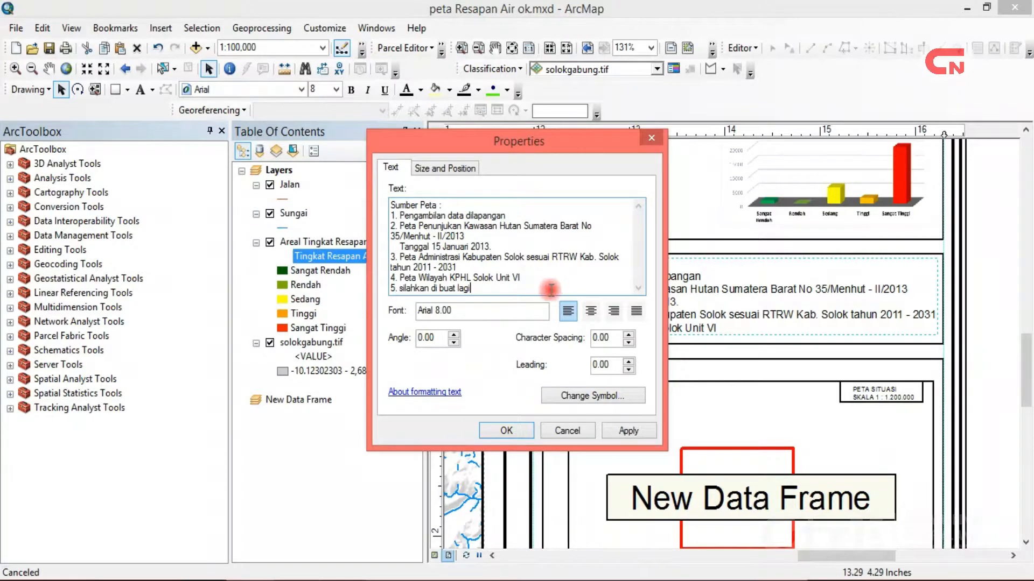
Delete the fifth line from the Sumber Peta text and accept the text properties.
{"action": "left_click_drag", "start_coordinate": [549, 290], "coordinate": [387, 293]}
{"action": "key", "text": "Delete"}
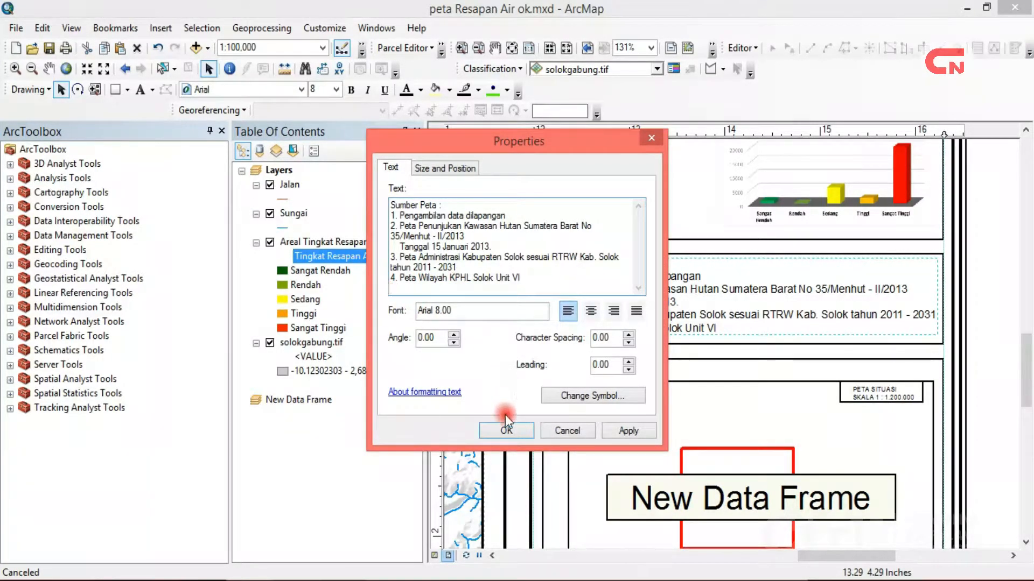
{"action": "left_click", "coordinate": [506, 431]}
Adjust the position of the Sumber Peta text block slightly within its frame and deselect it.
{"action": "mouse_move", "coordinate": [667, 312]}
{"action": "left_mouse_down"}
{"action": "mouse_move", "coordinate": [663, 325]}
{"action": "mouse_move", "coordinate": [673, 325]}
{"action": "left_mouse_up"}
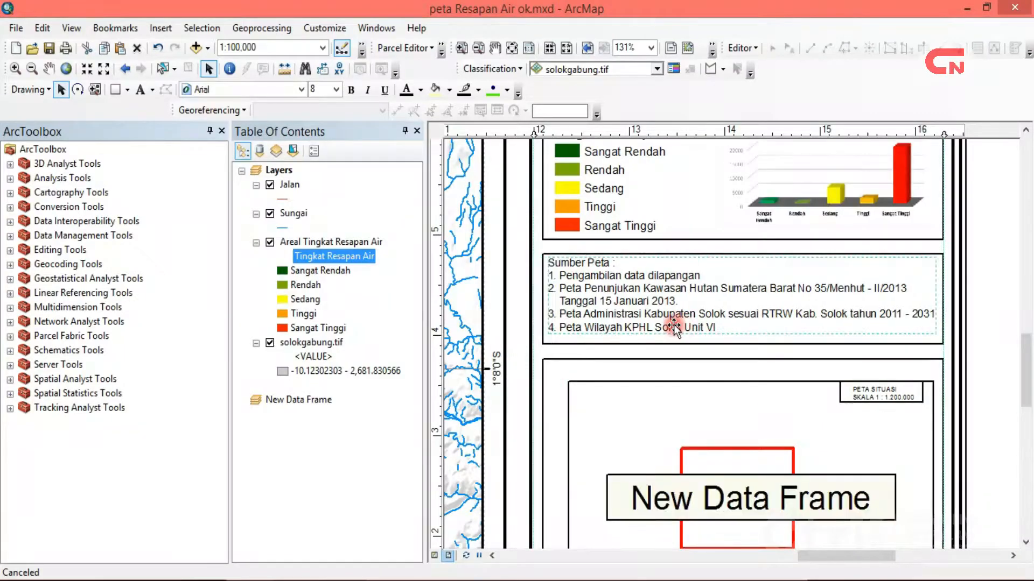
{"action": "key", "text": "Down"}
{"action": "key", "text": "Down"}
{"action": "key", "text": "Down"}
{"action": "key", "text": "Down"}
{"action": "key", "text": "Down"}
{"action": "key", "text": "Down"}
{"action": "key", "text": "Up"}
{"action": "key", "text": "Up"}
{"action": "key", "text": "Up"}
{"action": "key", "text": "Up"}
{"action": "key", "text": "Up"}
{"action": "key", "text": "Up"}
{"action": "left_click", "coordinate": [968, 333]}
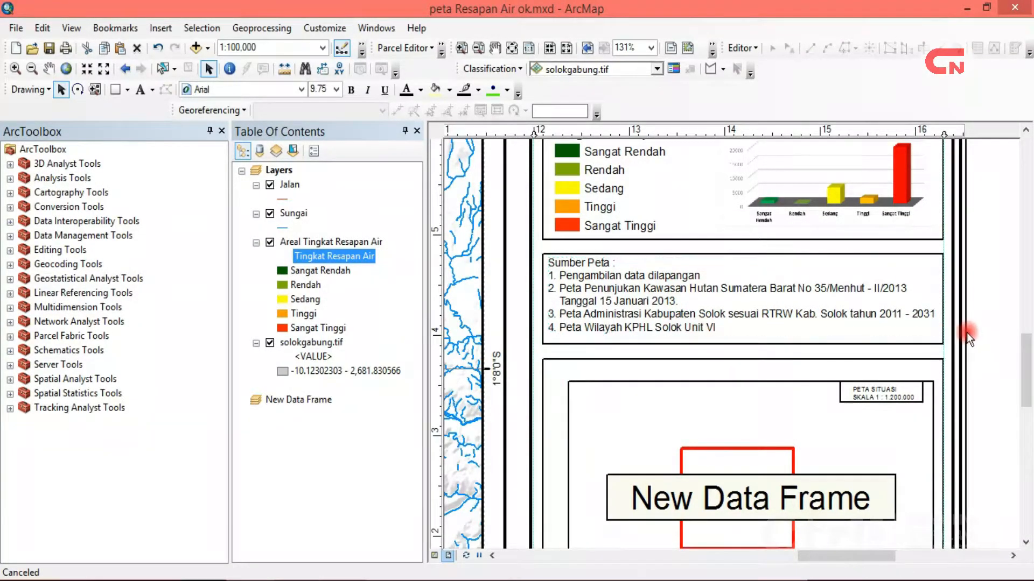
Copy the Areal Tingkat Resapan Air layer from the Layers data frame into New Data Frame.
{"action": "left_click_drag", "start_coordinate": [1029, 388], "coordinate": [1029, 423]}
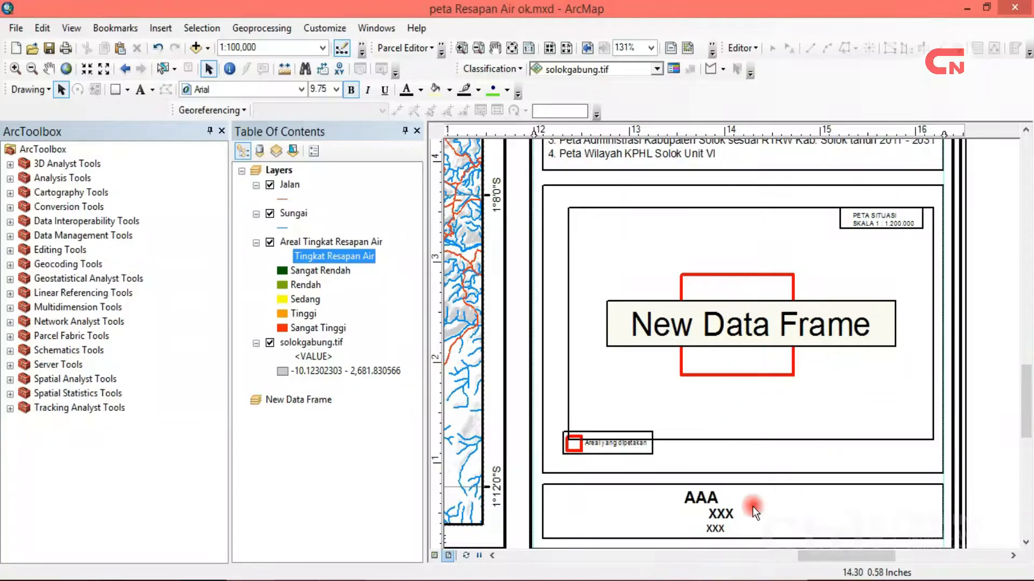
{"action": "left_click", "coordinate": [309, 242]}
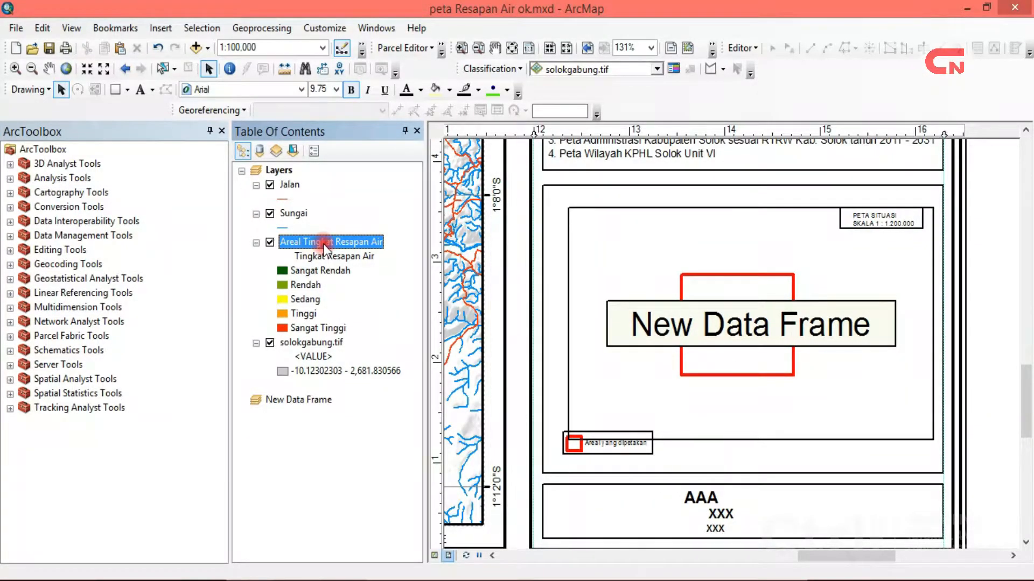
{"action": "left_click_drag", "start_coordinate": [325, 247], "coordinate": [314, 431]}
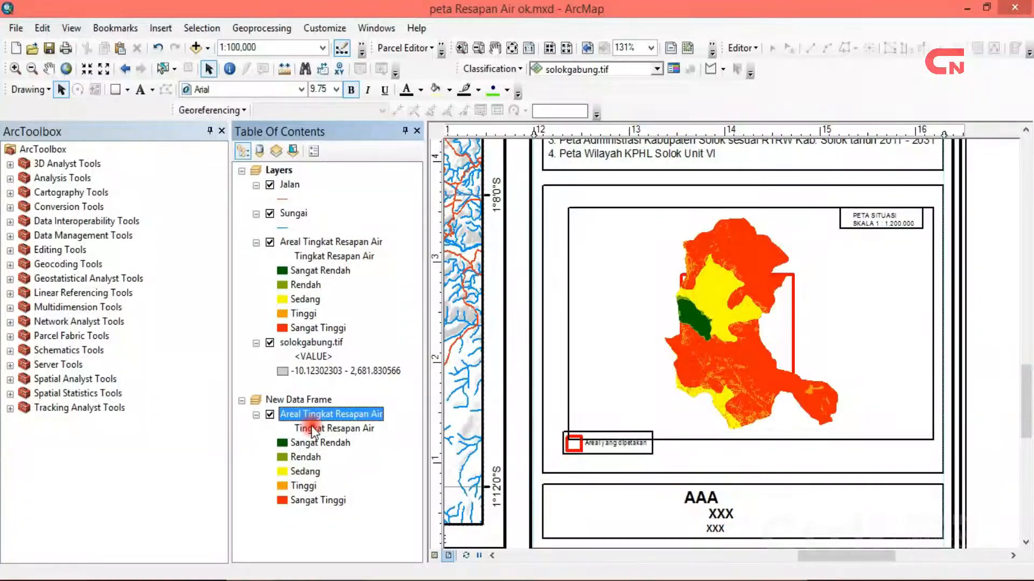
Add the DEM SRTM 30M SUMBAR.tif raster to New Data Frame.
{"action": "left_click", "coordinate": [323, 400]}
{"action": "right_click", "coordinate": [325, 399]}
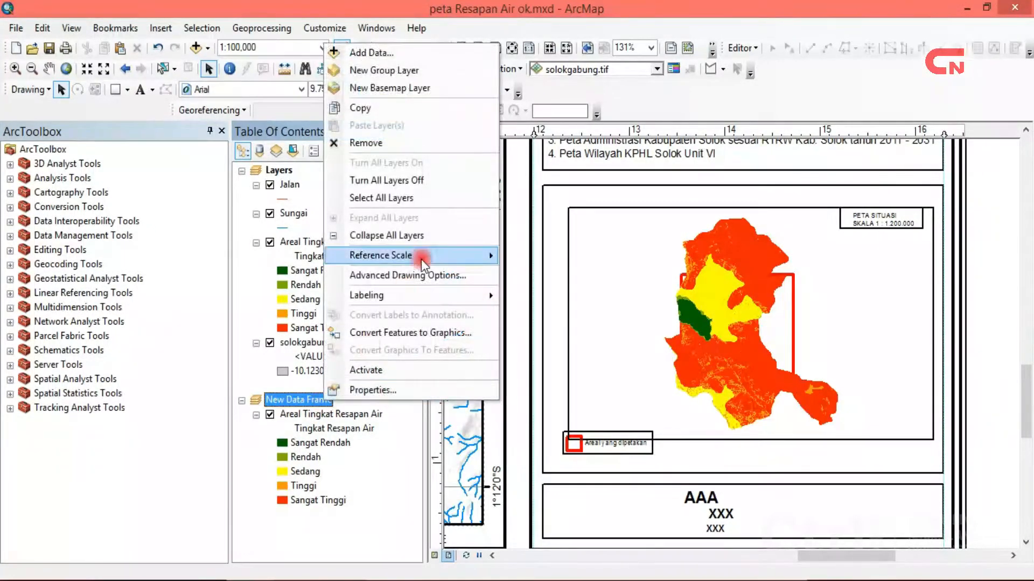
{"action": "left_click", "coordinate": [401, 52]}
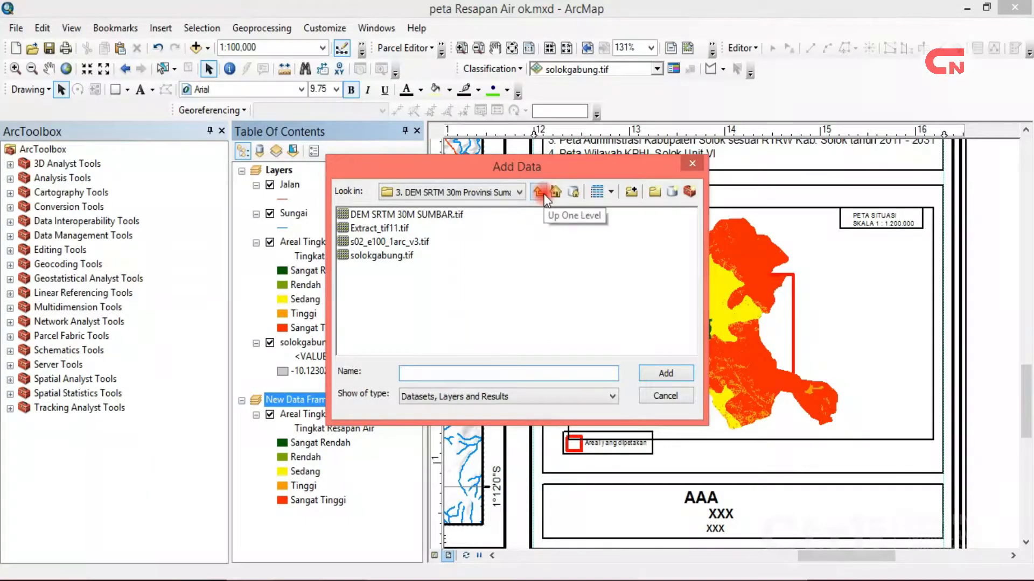
{"action": "left_click", "coordinate": [432, 215]}
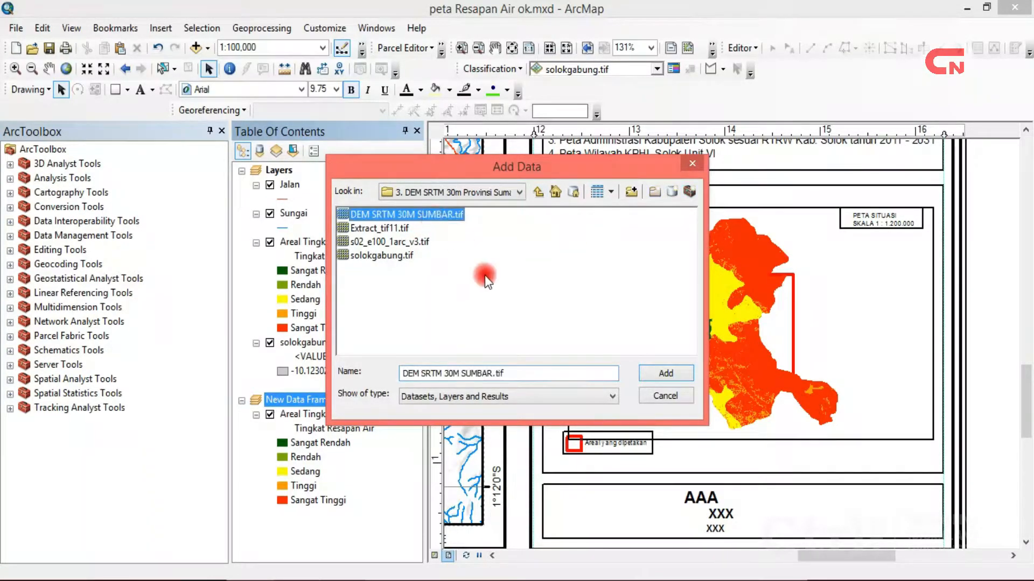
{"action": "left_click", "coordinate": [675, 372]}
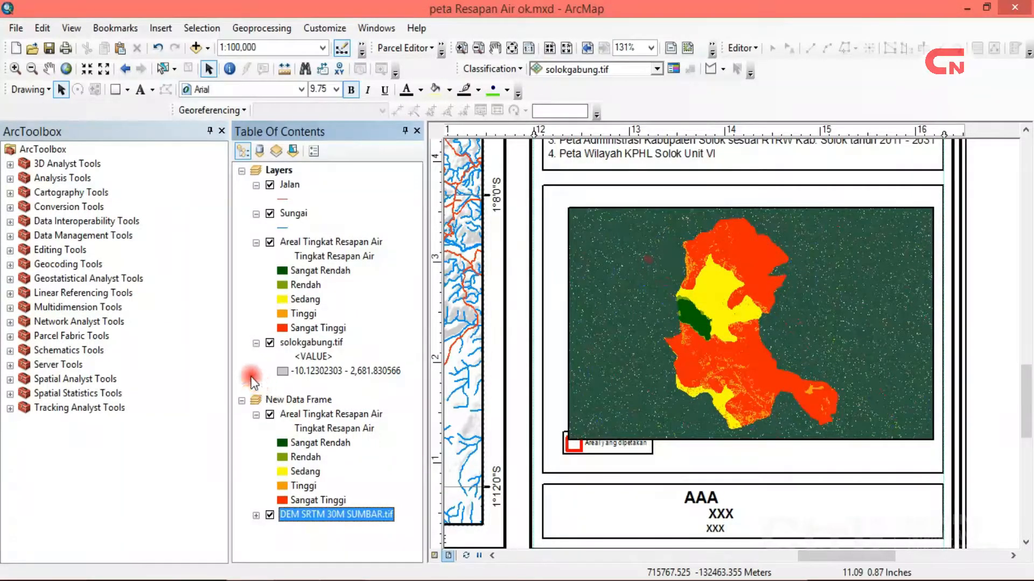
Activate the Peta Situasi inset data frame and zoom its map out to cover a much wider area around the mapped region.
{"action": "left_click", "coordinate": [31, 68]}
{"action": "left_click", "coordinate": [628, 231]}
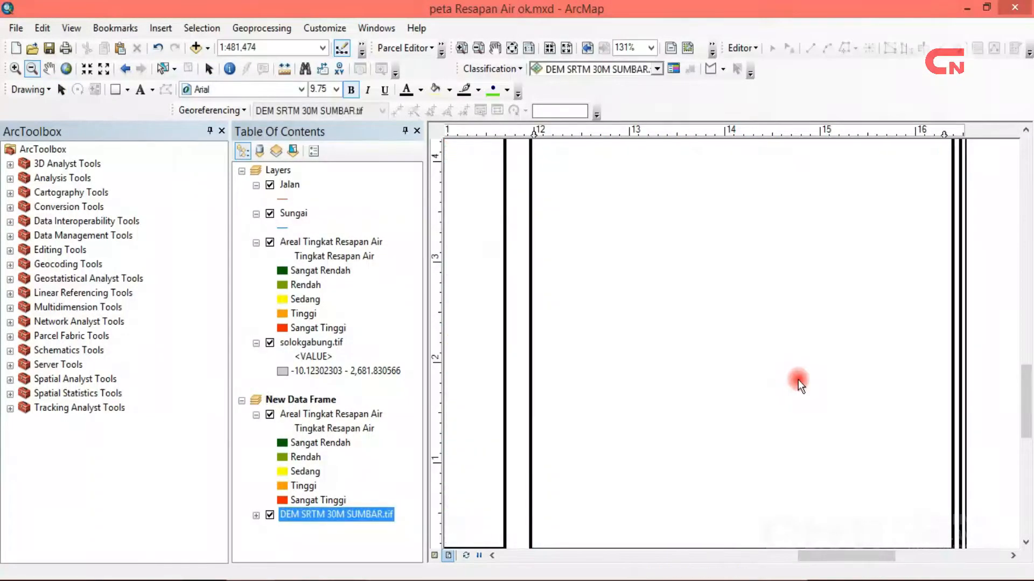
{"action": "left_click", "coordinate": [62, 90]}
{"action": "left_click", "coordinate": [668, 331]}
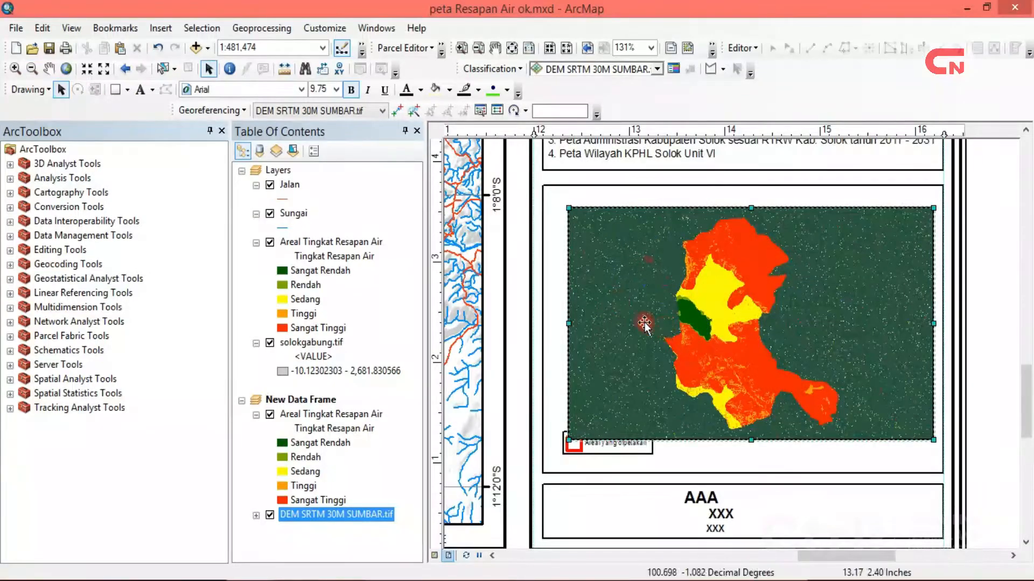
{"action": "left_click", "coordinate": [36, 73]}
{"action": "left_click_drag", "start_coordinate": [647, 248], "coordinate": [818, 359]}
{"action": "left_click_drag", "start_coordinate": [681, 300], "coordinate": [784, 378]}
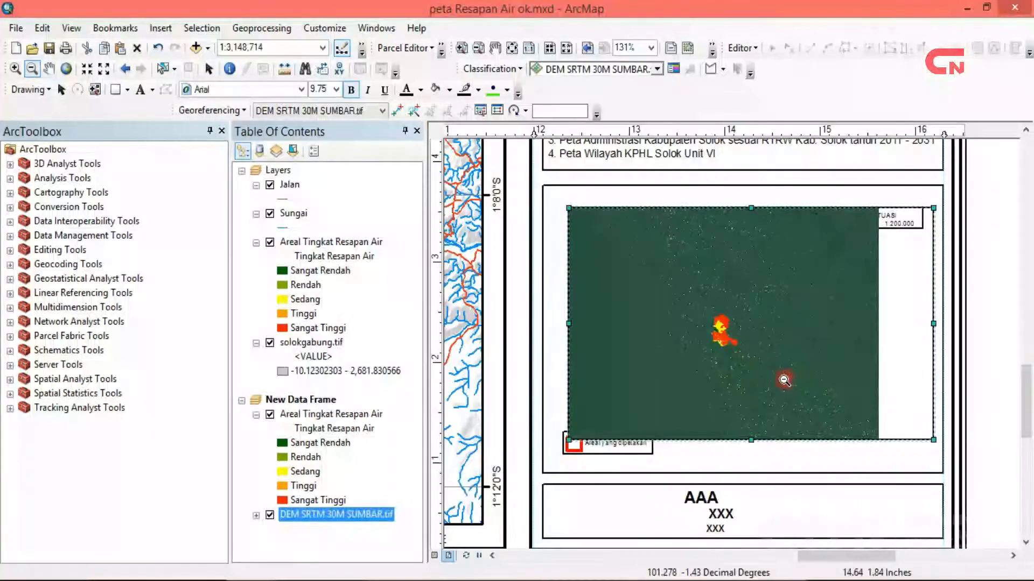
Set the inset map's scale to 1:3,000,000 and pan it so the DEM fills the whole frame.
{"action": "left_click", "coordinate": [48, 69]}
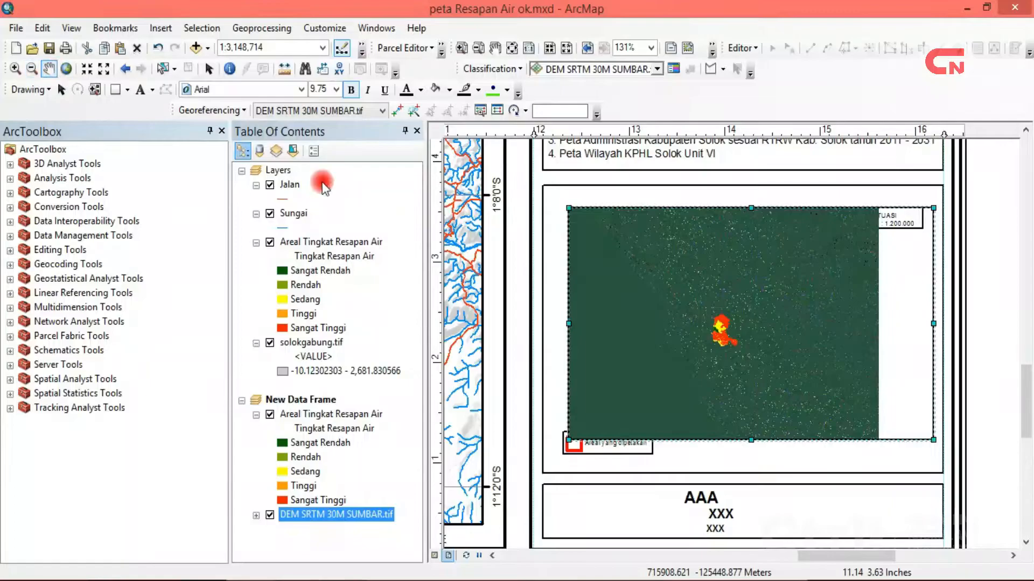
{"action": "left_click_drag", "start_coordinate": [684, 333], "coordinate": [709, 334]}
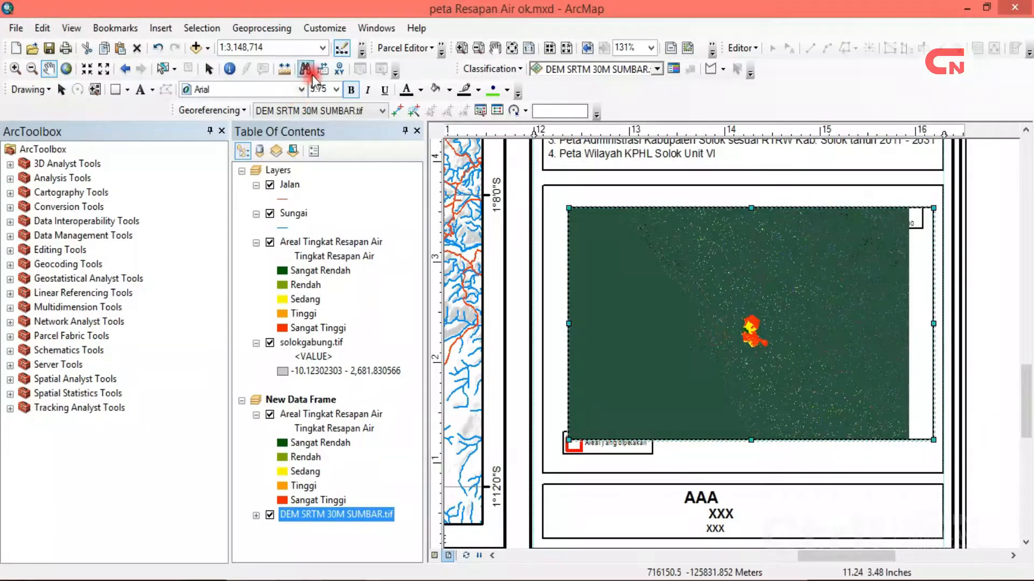
{"action": "left_click", "coordinate": [323, 48]}
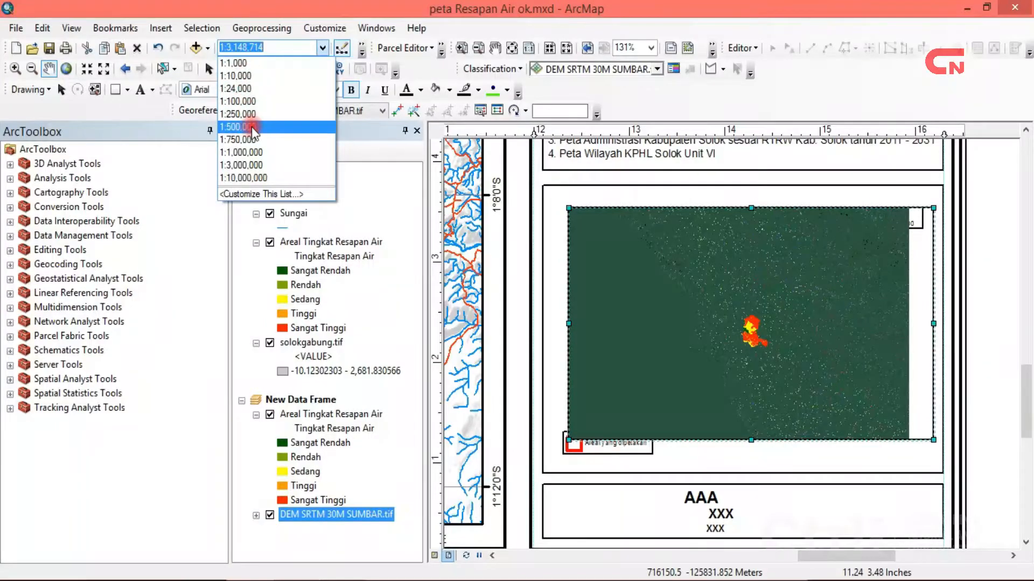
{"action": "left_click", "coordinate": [250, 166]}
{"action": "left_click_drag", "start_coordinate": [705, 362], "coordinate": [722, 363]}
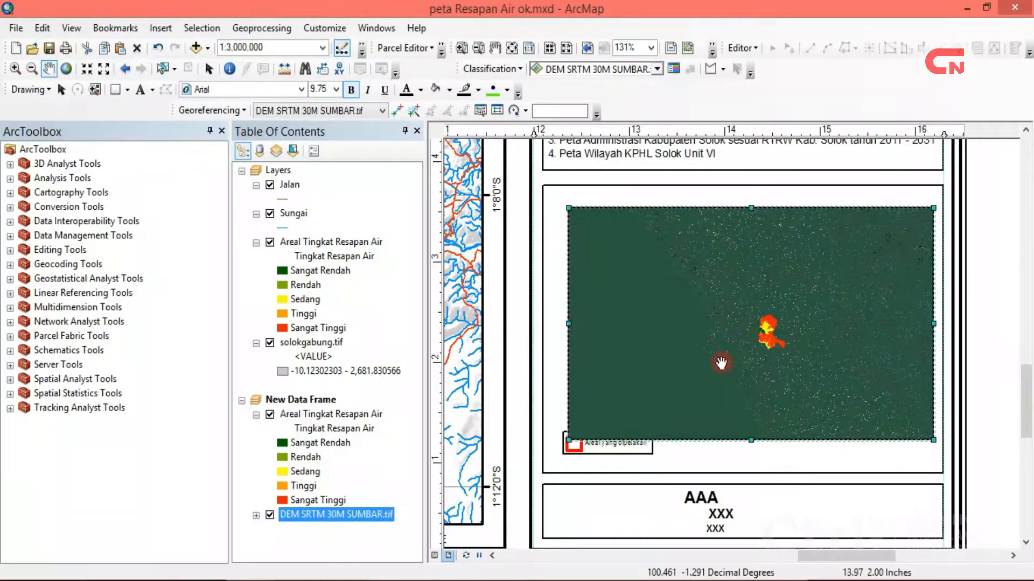
Switch the symbology of the DEM SRTM 30M SUMBAR.tif layer to Classified with 1 class.
{"action": "left_click", "coordinate": [413, 476]}
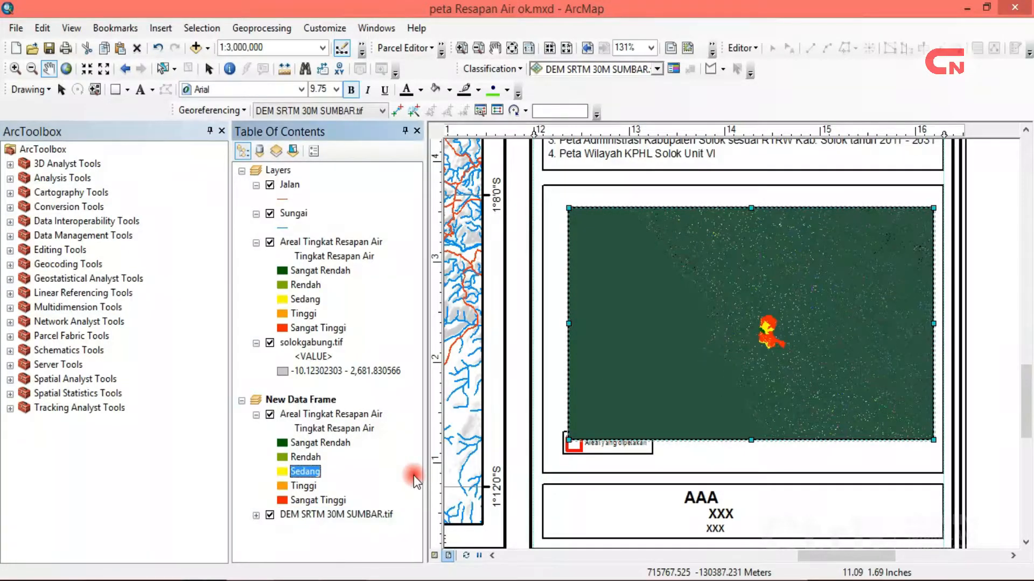
{"action": "left_click", "coordinate": [331, 513]}
{"action": "right_click", "coordinate": [332, 512]}
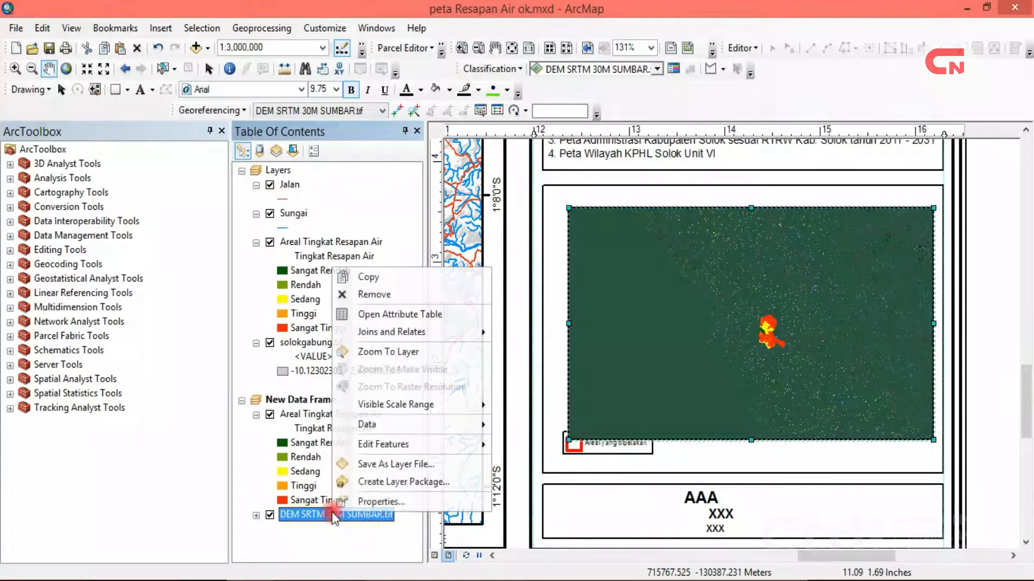
{"action": "left_click", "coordinate": [366, 499]}
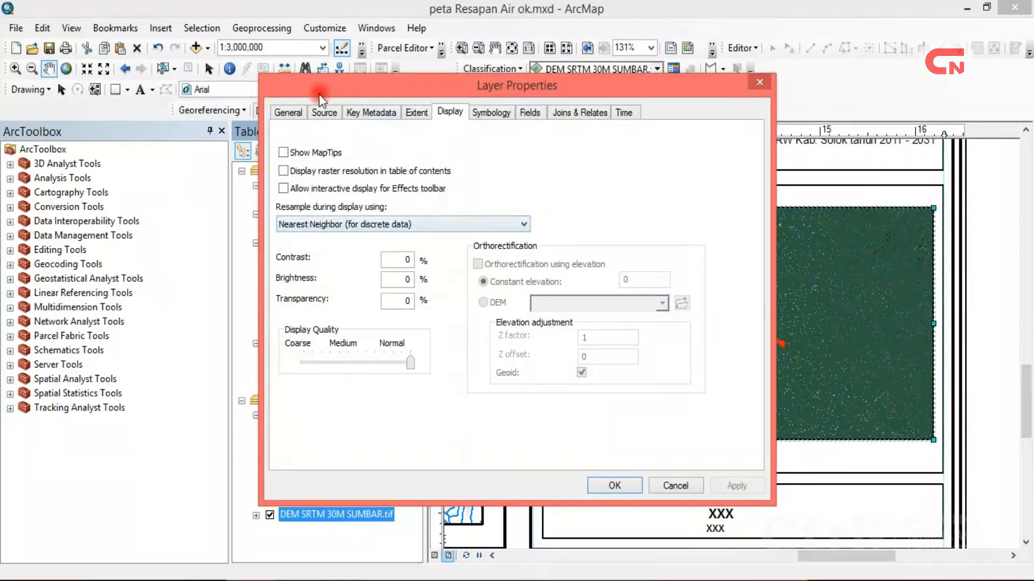
{"action": "left_click", "coordinate": [488, 113]}
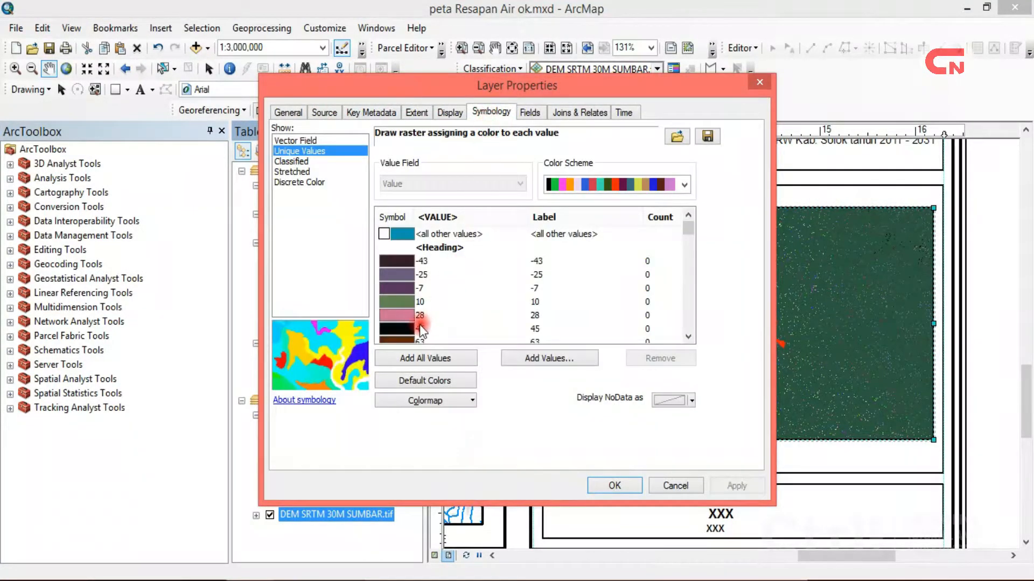
{"action": "left_click", "coordinate": [293, 161]}
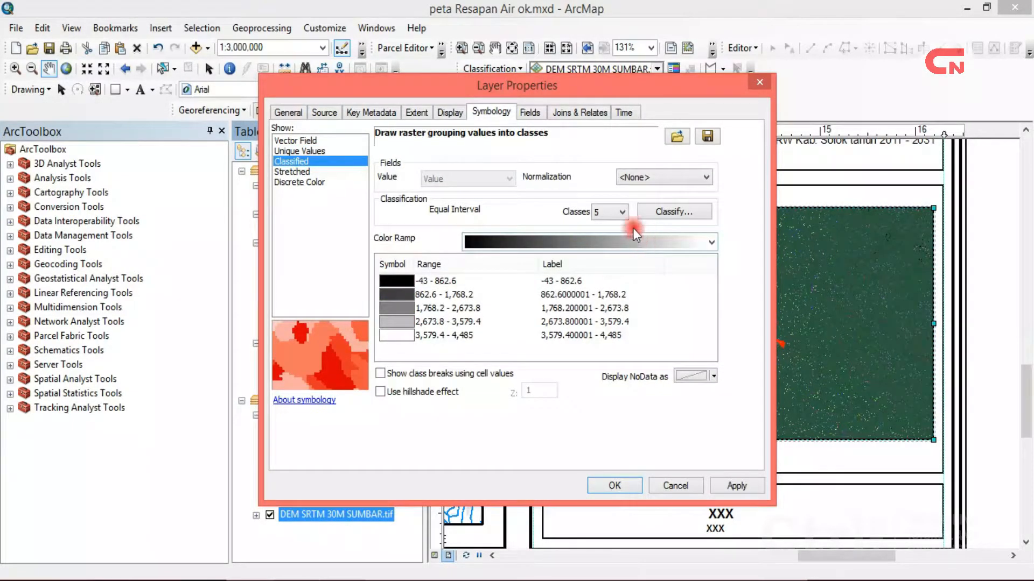
{"action": "left_click", "coordinate": [619, 214]}
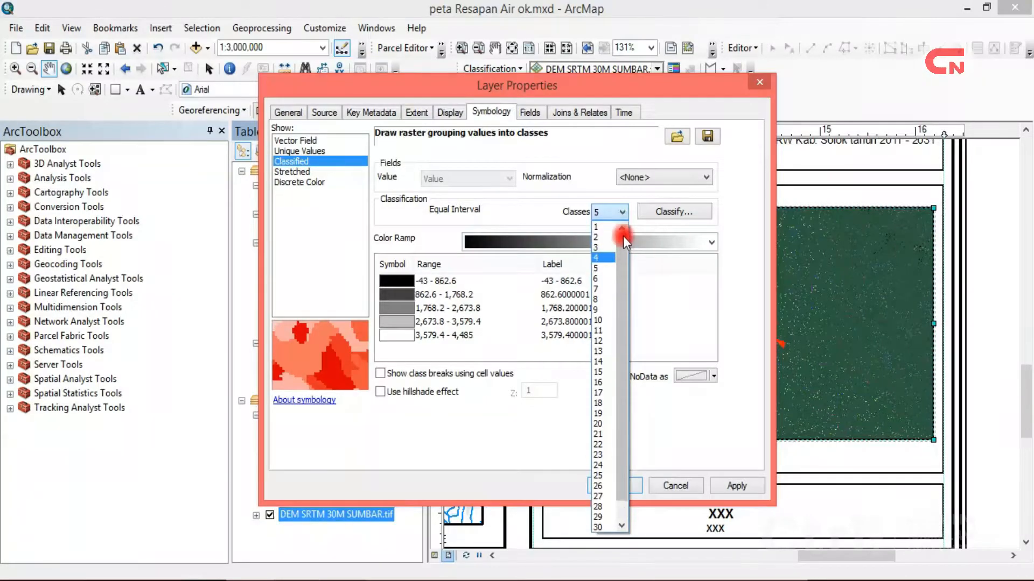
{"action": "left_click", "coordinate": [609, 228]}
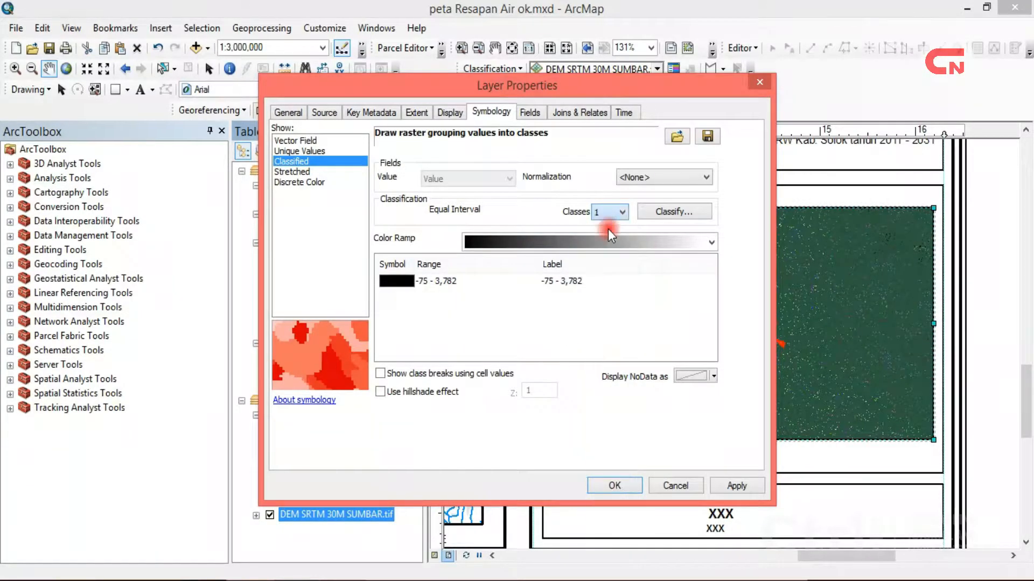
Colour the DEM's single class light grey, turn on the hillshade effect and apply the layer properties.
{"action": "left_click", "coordinate": [401, 285]}
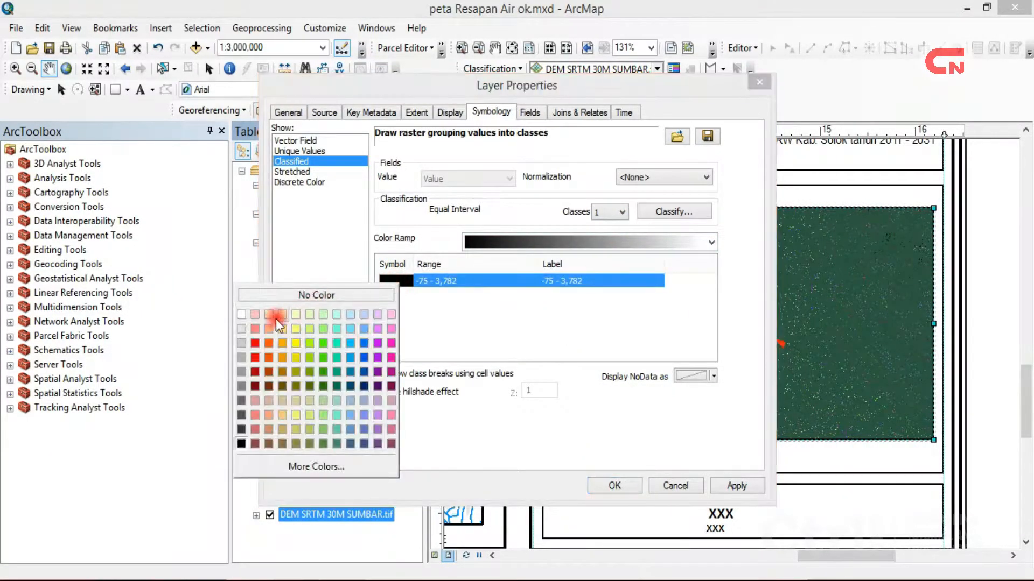
{"action": "left_click", "coordinate": [238, 344]}
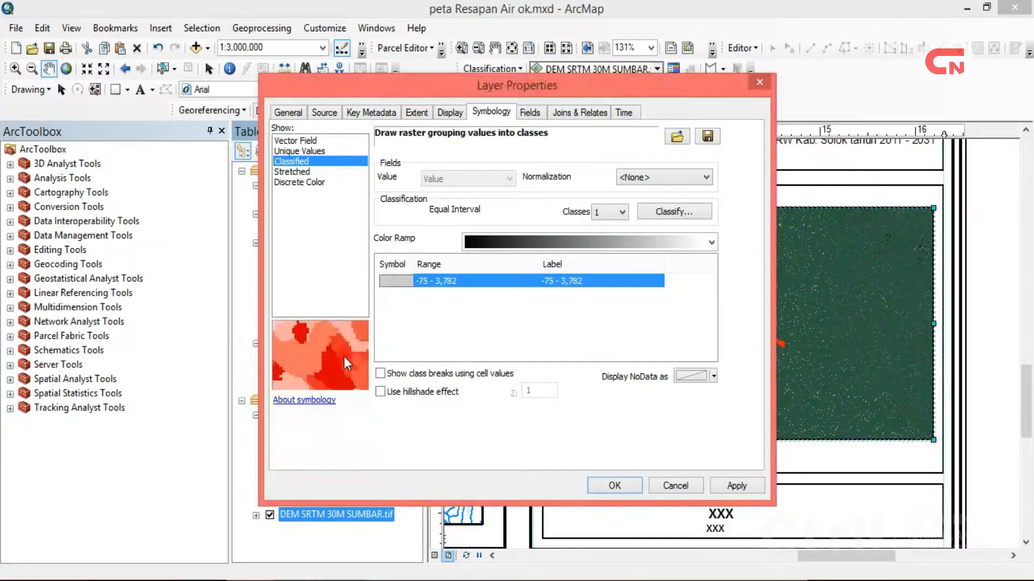
{"action": "left_click", "coordinate": [380, 391]}
{"action": "left_click", "coordinate": [722, 487]}
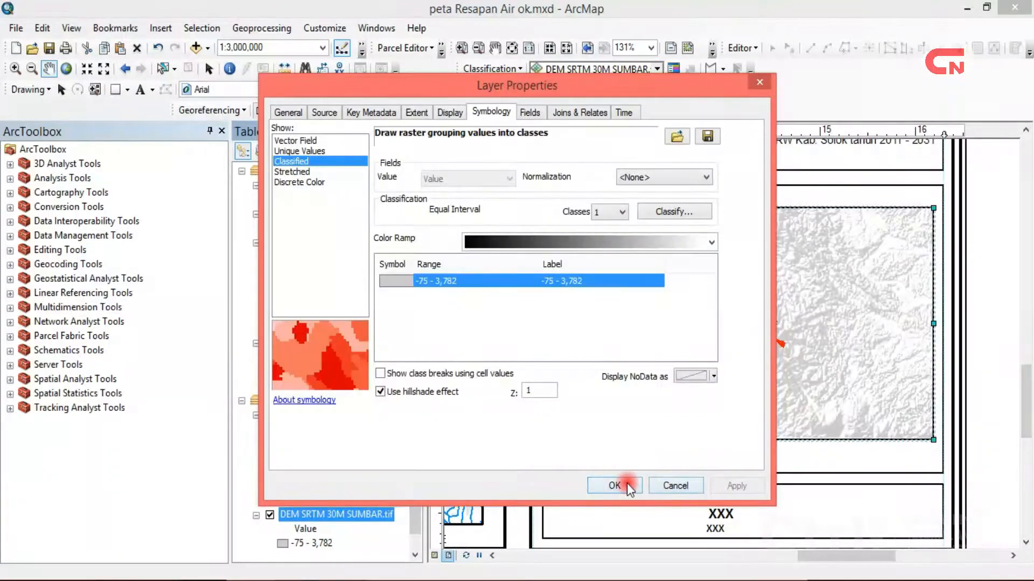
{"action": "left_click", "coordinate": [627, 484]}
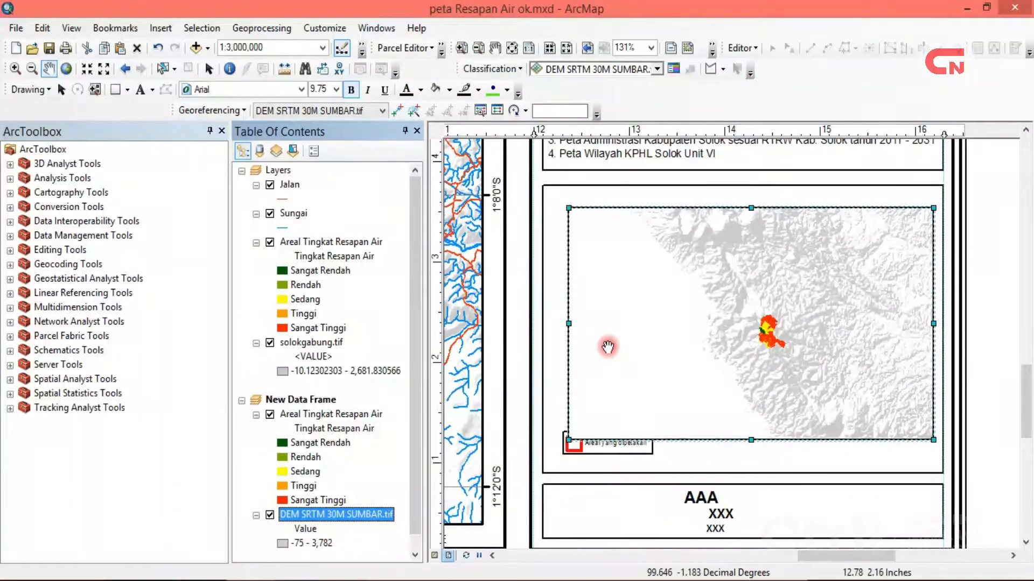
Set the transparency of the Areal Tingkat Resapan Air layer in New Data Frame to 30% and save the map document.
{"action": "left_click", "coordinate": [303, 419]}
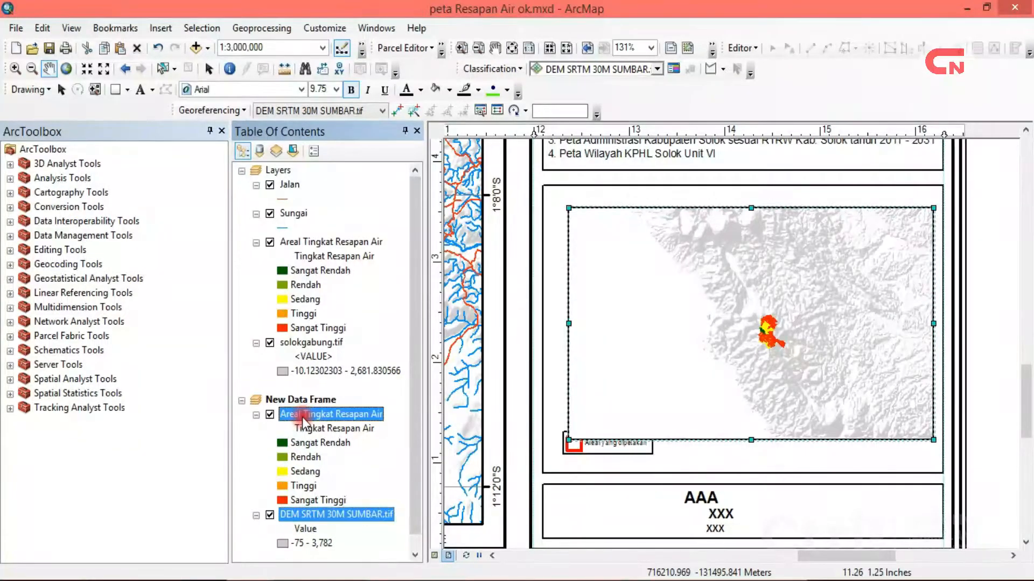
{"action": "right_click", "coordinate": [304, 418]}
{"action": "left_click", "coordinate": [331, 407]}
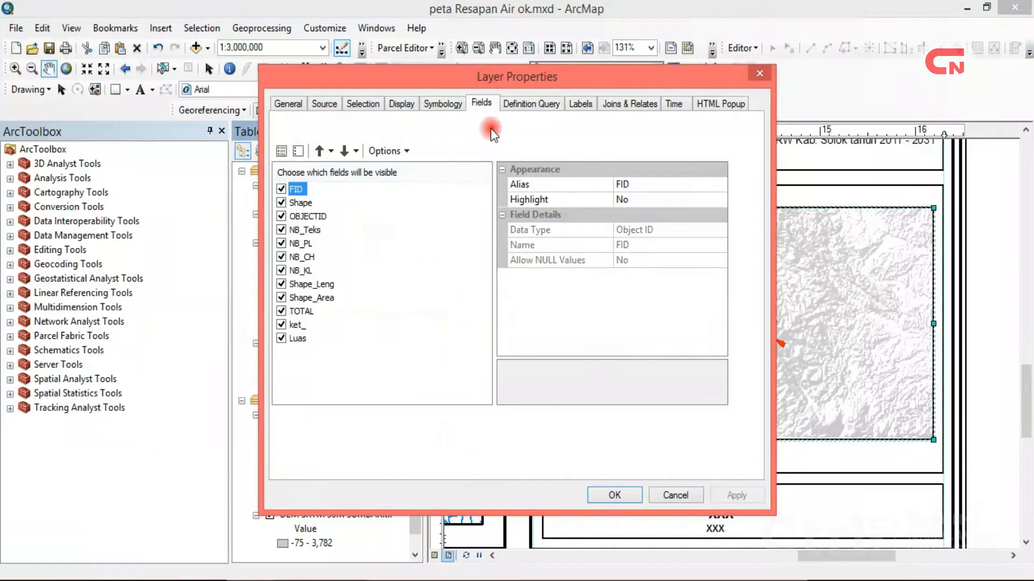
{"action": "left_click", "coordinate": [442, 104]}
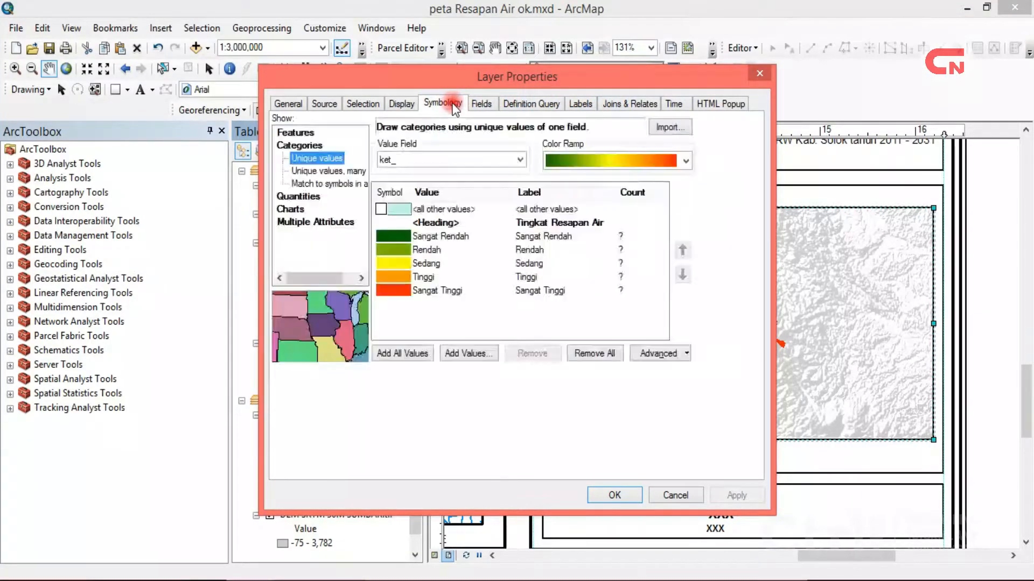
{"action": "left_click", "coordinate": [401, 105]}
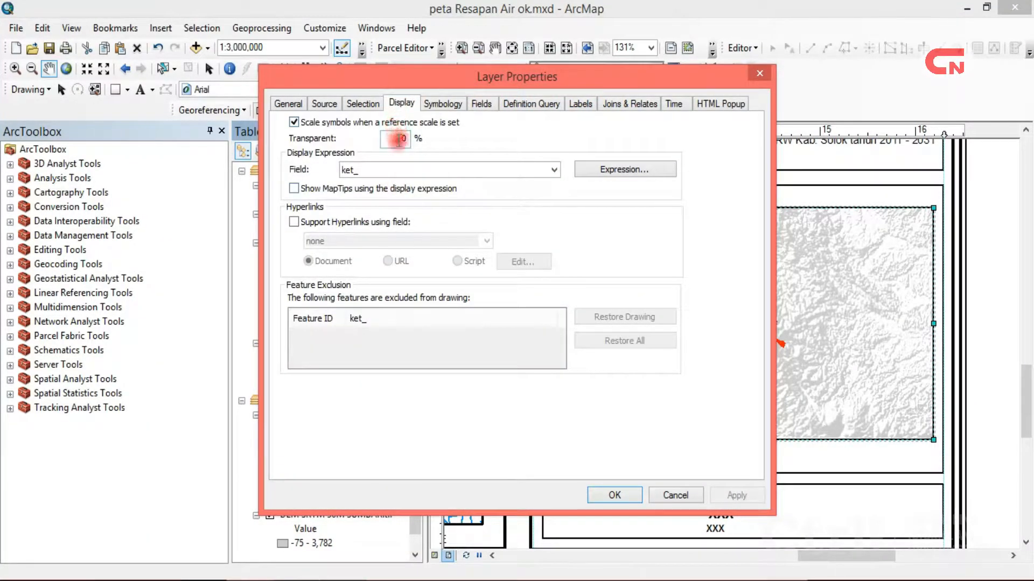
{"action": "left_click", "coordinate": [576, 404]}
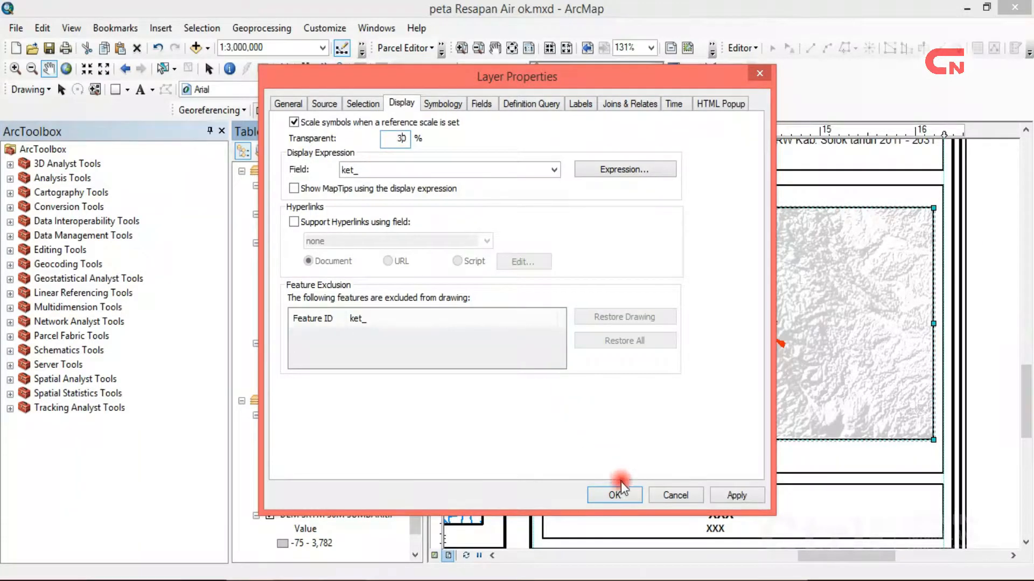
{"action": "left_click", "coordinate": [621, 496]}
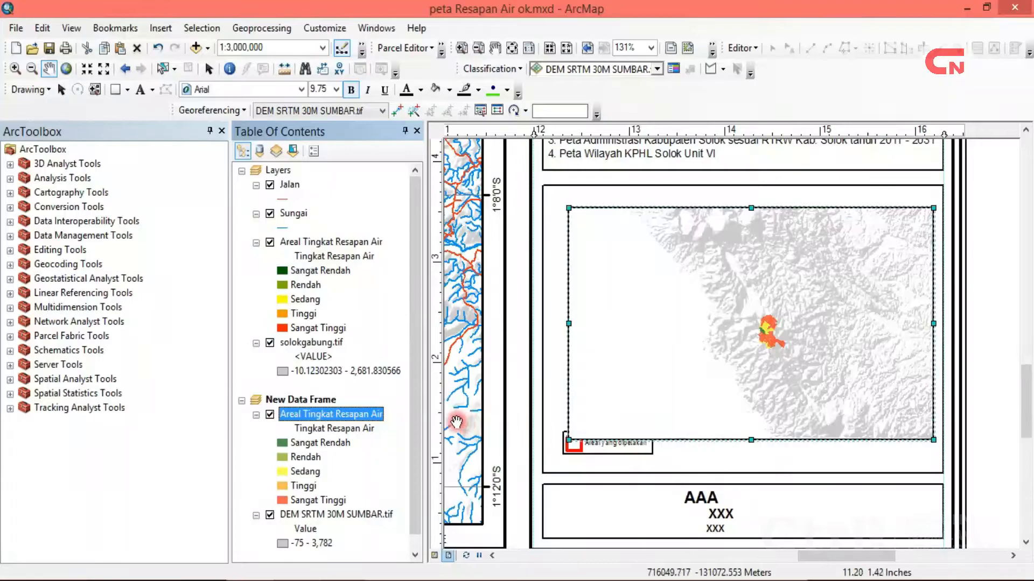
{"action": "left_click", "coordinate": [319, 398]}
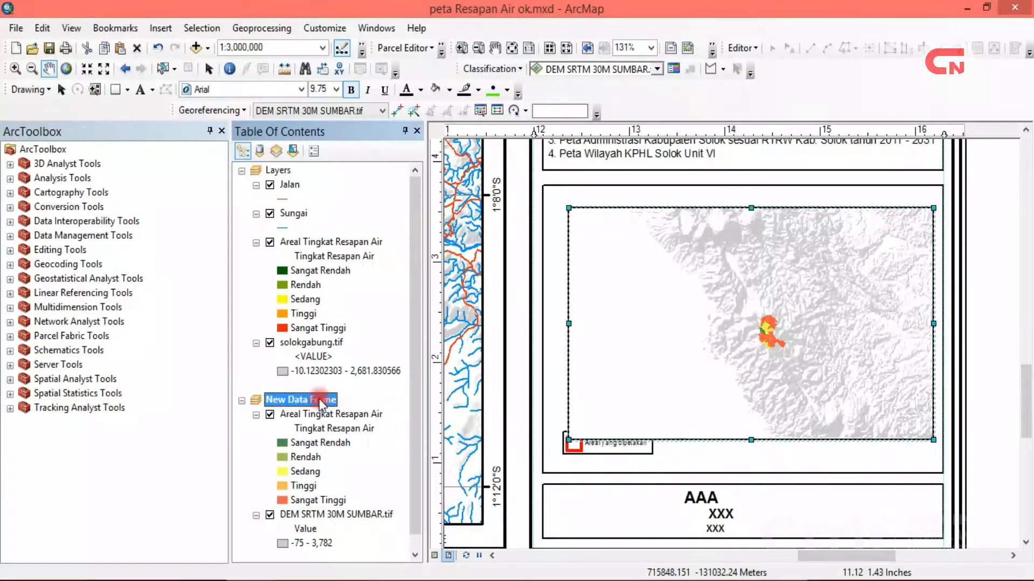
{"action": "left_click", "coordinate": [49, 49]}
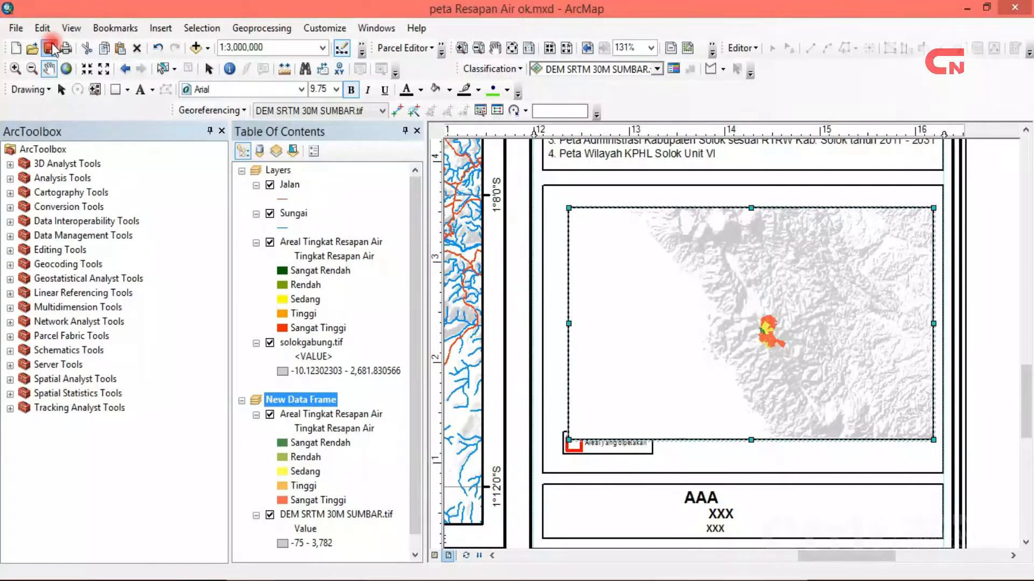
Add the Batas Desa terbaru Maret 2020.shp village boundaries from the DATA SHP KABUPATEN SOLOK folder to New Data Frame.
{"action": "right_click", "coordinate": [309, 396]}
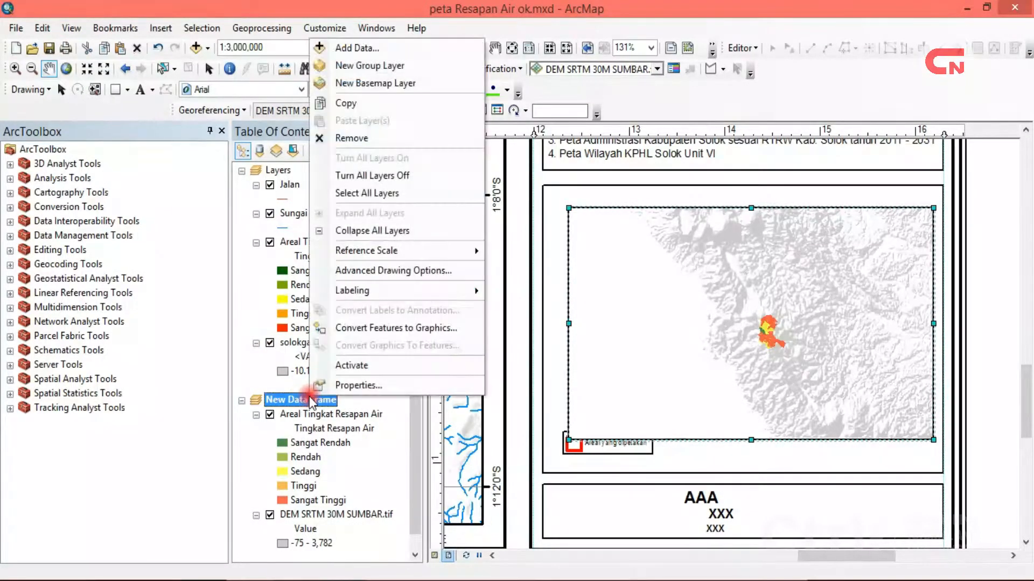
{"action": "left_click", "coordinate": [357, 47]}
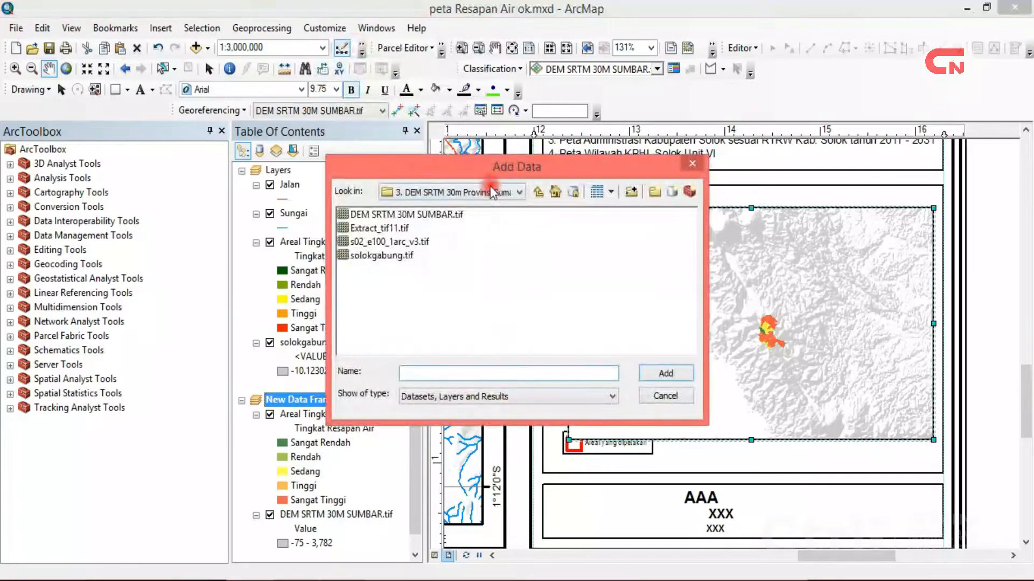
{"action": "left_click", "coordinate": [538, 195]}
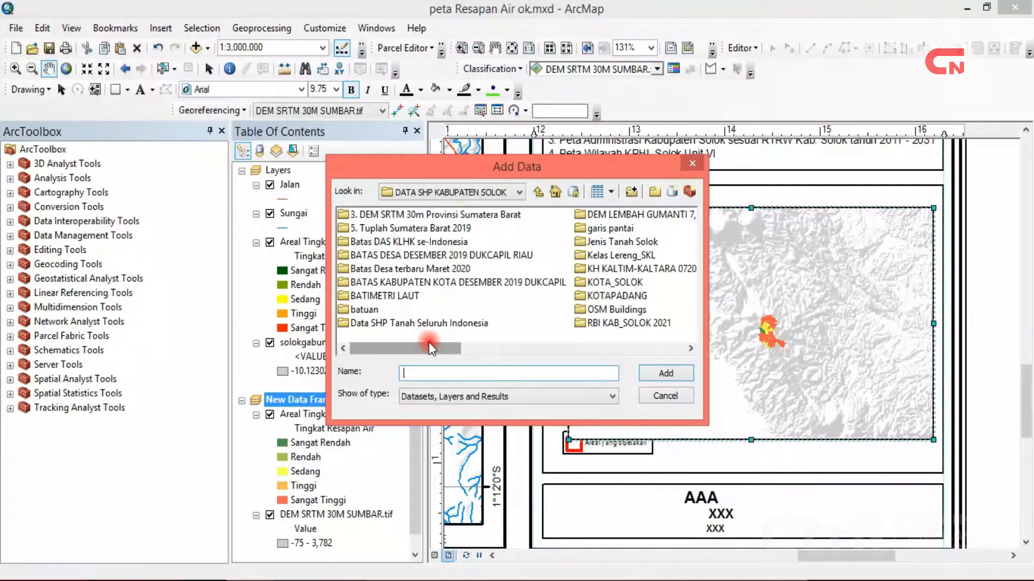
{"action": "double_click", "coordinate": [459, 272]}
{"action": "left_click", "coordinate": [437, 215]}
{"action": "left_click", "coordinate": [666, 373]}
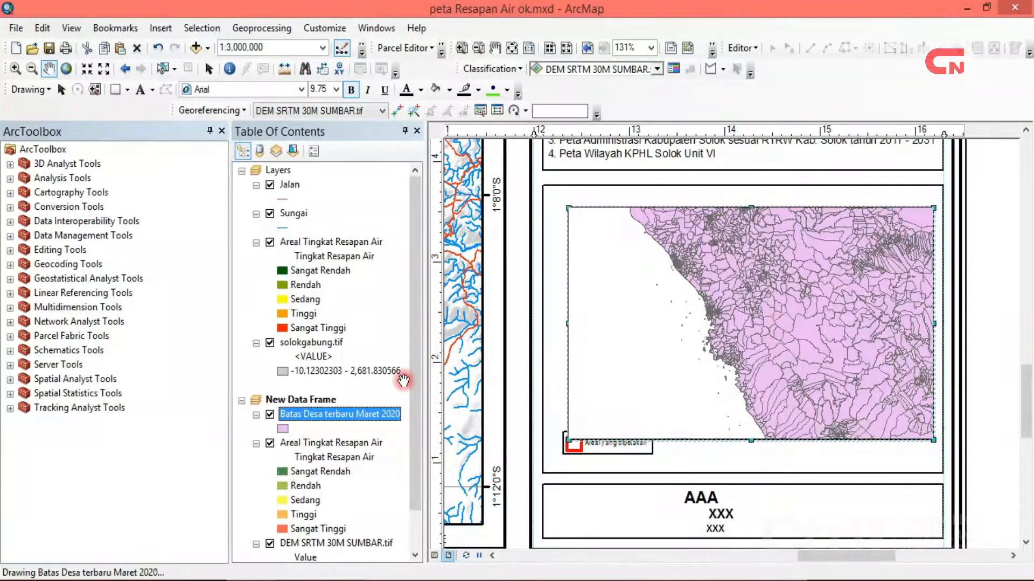
Hide the Batas Desa terbaru Maret 2020 layer, give it the Olive fill symbol and change its outline colour.
{"action": "right_click", "coordinate": [315, 419]}
{"action": "left_click", "coordinate": [270, 414]}
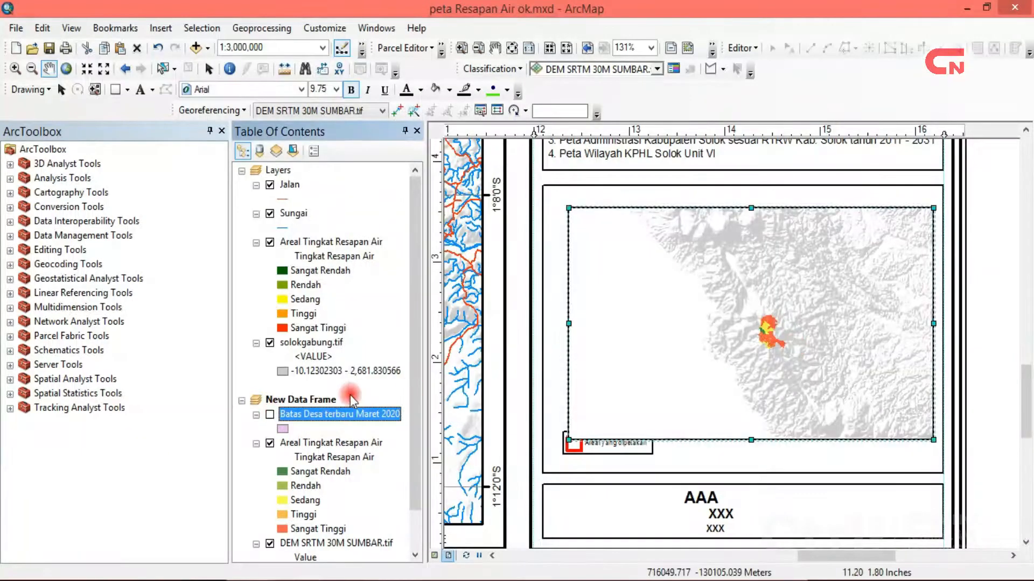
{"action": "left_click", "coordinate": [283, 431]}
{"action": "left_click", "coordinate": [677, 237]}
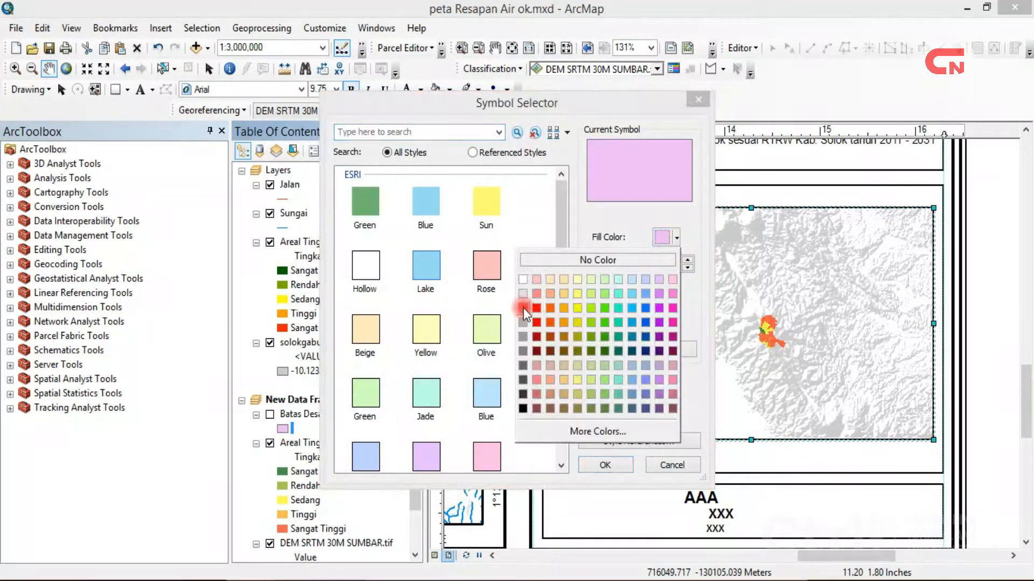
{"action": "left_click", "coordinate": [564, 308]}
{"action": "left_click", "coordinate": [677, 238]}
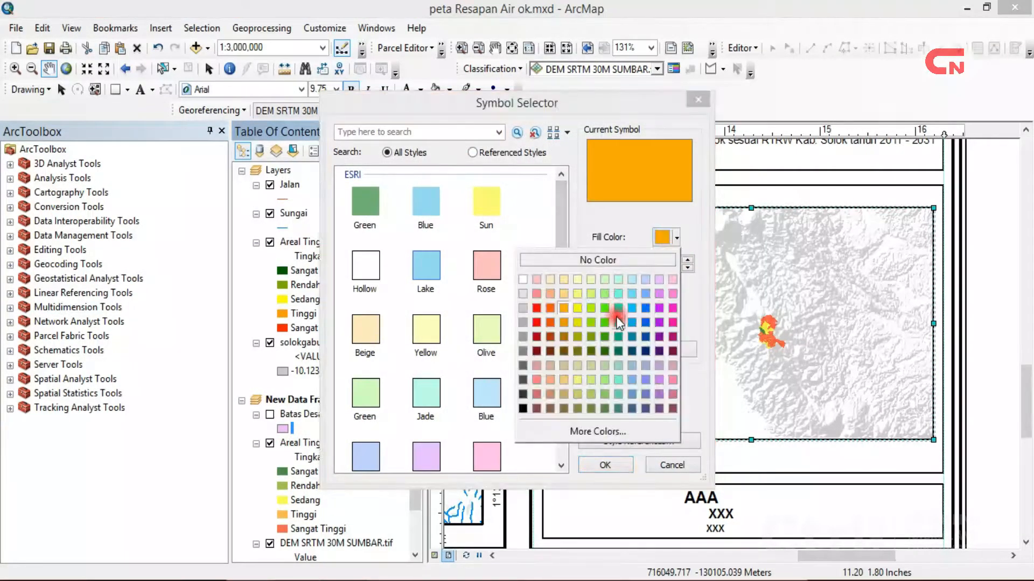
{"action": "left_click", "coordinate": [478, 393]}
{"action": "left_click", "coordinate": [482, 336]}
{"action": "left_click", "coordinate": [676, 291]}
{"action": "left_click", "coordinate": [565, 314]}
{"action": "left_click", "coordinate": [605, 466]}
Move the Batas Desa terbaru Maret 2020 layer between Areal Tingkat Resapan Air and the DEM, and give its polygons a dark outline.
{"action": "left_click_drag", "start_coordinate": [278, 416], "coordinate": [281, 555]}
{"action": "left_click", "coordinate": [283, 531]}
{"action": "left_click", "coordinate": [675, 292]}
{"action": "left_click", "coordinate": [522, 436]}
{"action": "left_click", "coordinate": [600, 464]}
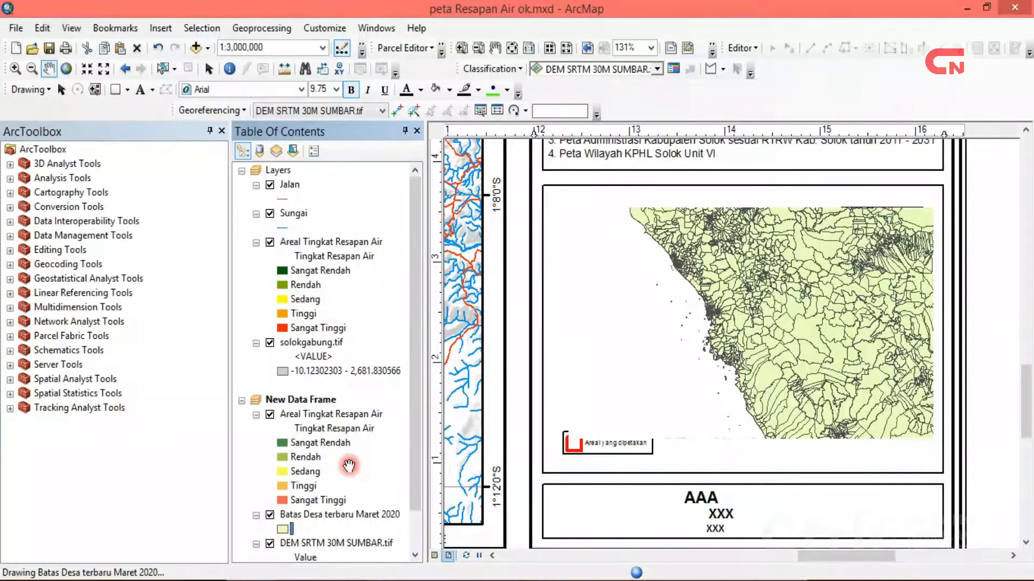
Add the BATAS KABUPATEN KOTA DESEMBER 2019 DUKCAPIL.shp regency boundaries to New Data Frame.
{"action": "right_click", "coordinate": [314, 401]}
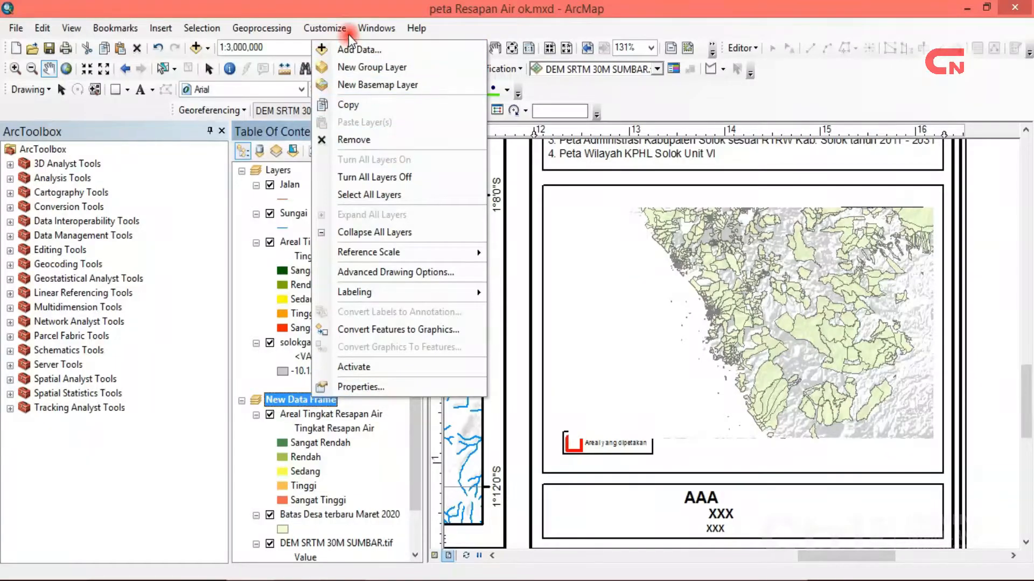
{"action": "left_click", "coordinate": [356, 49]}
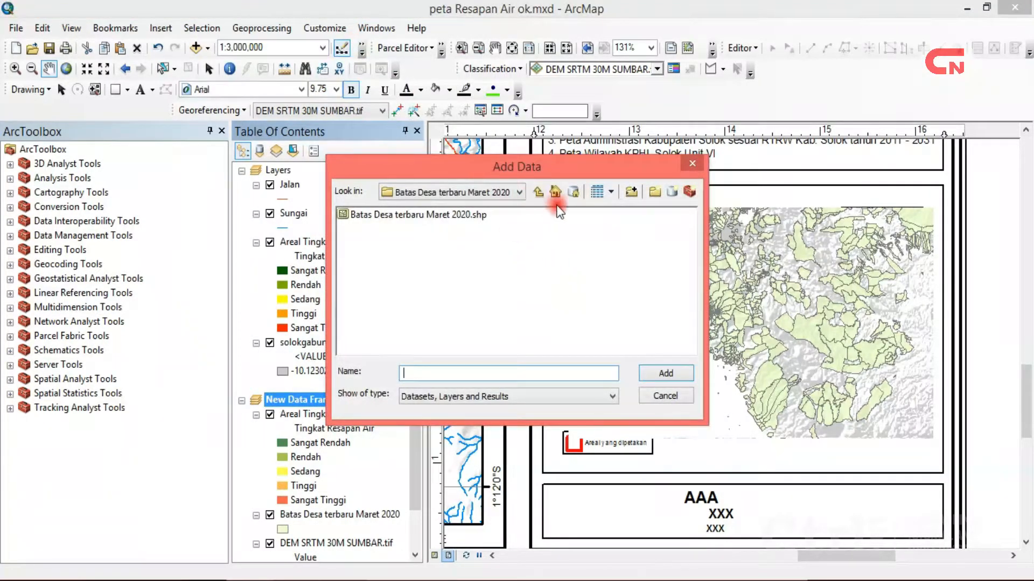
{"action": "left_click", "coordinate": [539, 191]}
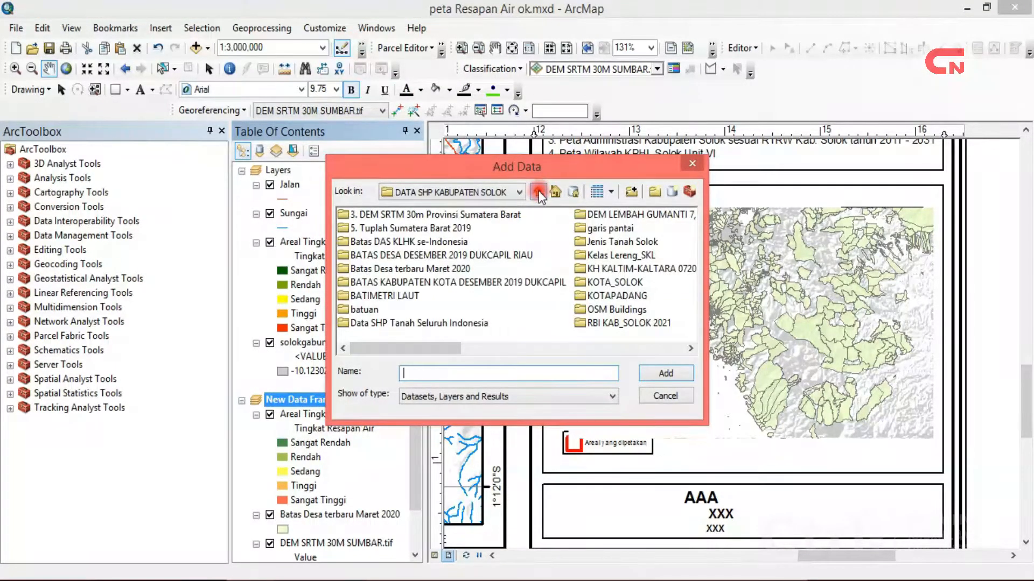
{"action": "double_click", "coordinate": [533, 284]}
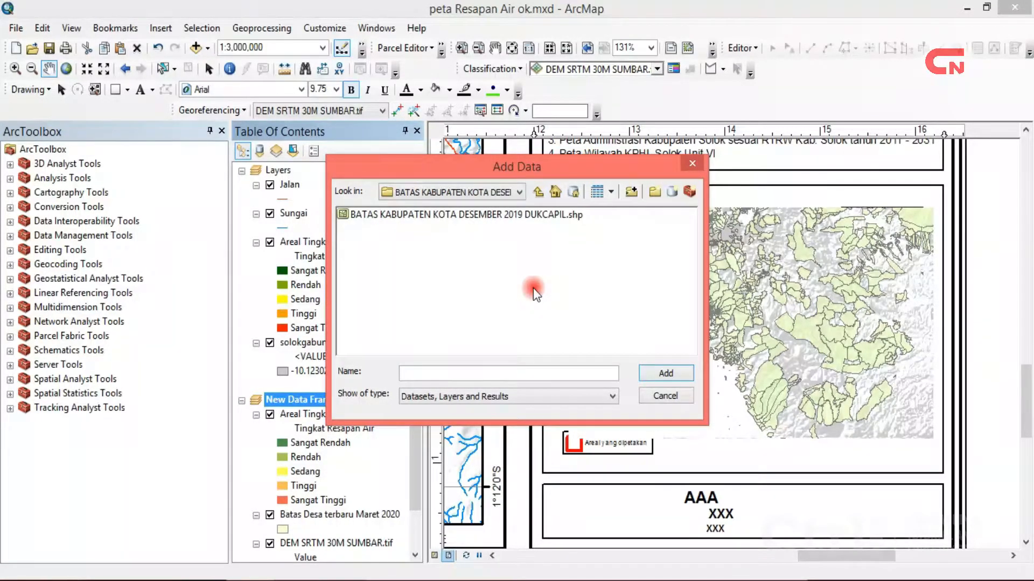
{"action": "left_click", "coordinate": [459, 224]}
{"action": "left_click", "coordinate": [658, 371]}
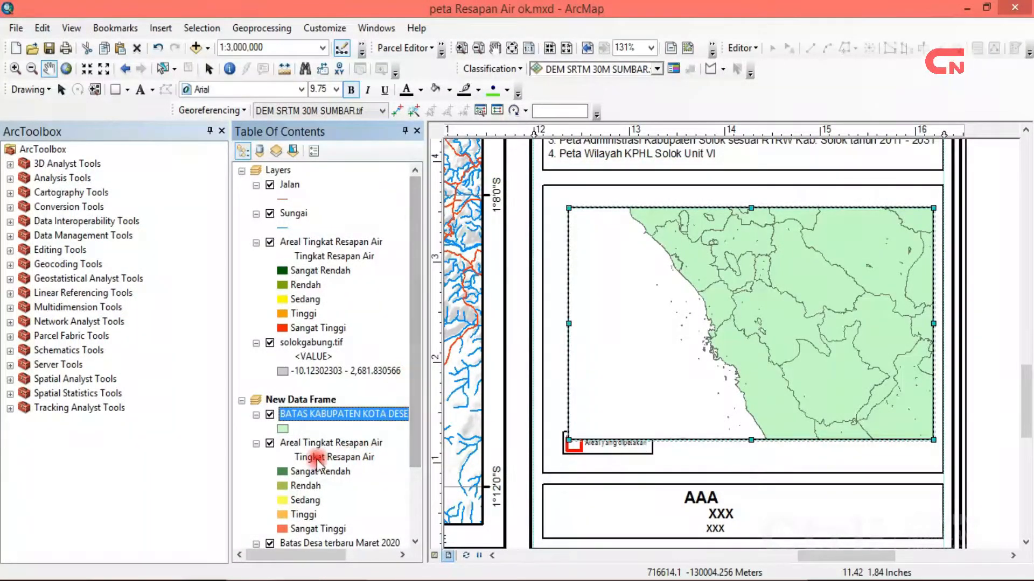
Remove the Batas Desa terbaru Maret 2020 layer from New Data Frame.
{"action": "left_click_drag", "start_coordinate": [415, 386], "coordinate": [413, 472]}
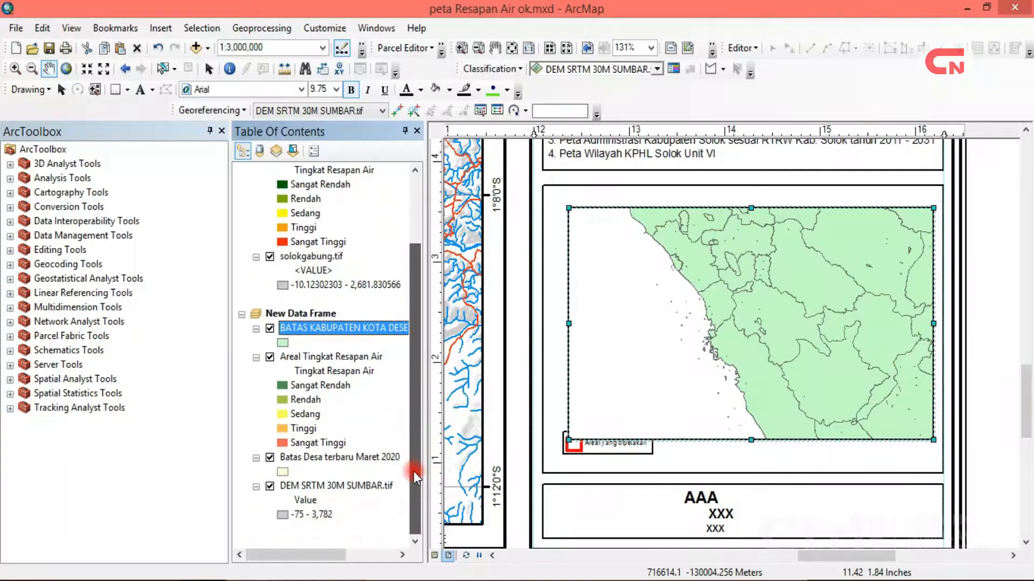
{"action": "left_click", "coordinate": [343, 457]}
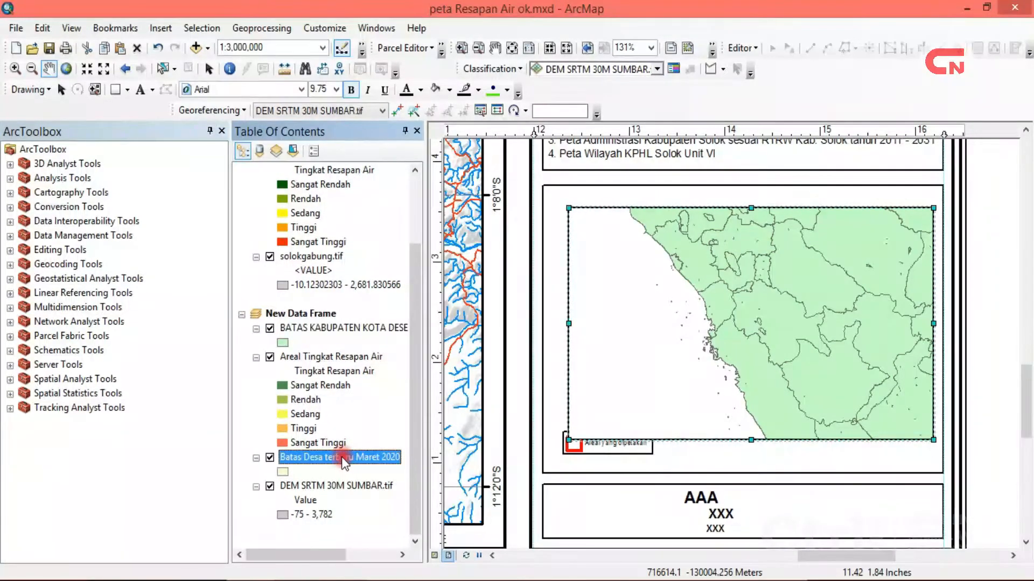
{"action": "right_click", "coordinate": [343, 459]}
{"action": "left_click", "coordinate": [391, 145]}
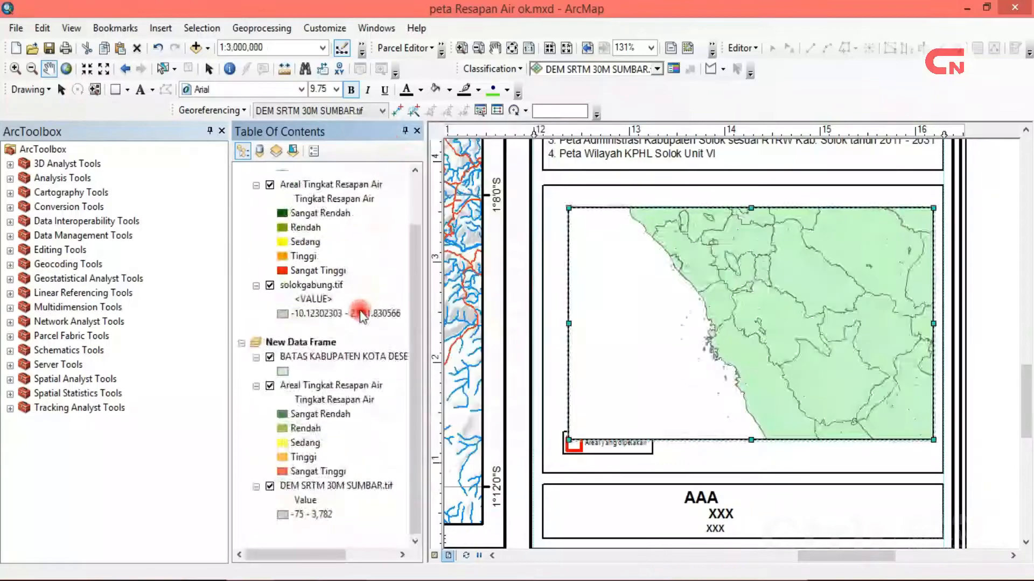
Move the BATAS KABUPATEN KOTA DESEMBER 2019 DUKCAPIL layer below Areal Tingkat Resapan Air and set its transparency to 30%.
{"action": "left_click_drag", "start_coordinate": [347, 357], "coordinate": [336, 476]}
{"action": "left_click_drag", "start_coordinate": [337, 557], "coordinate": [287, 556]}
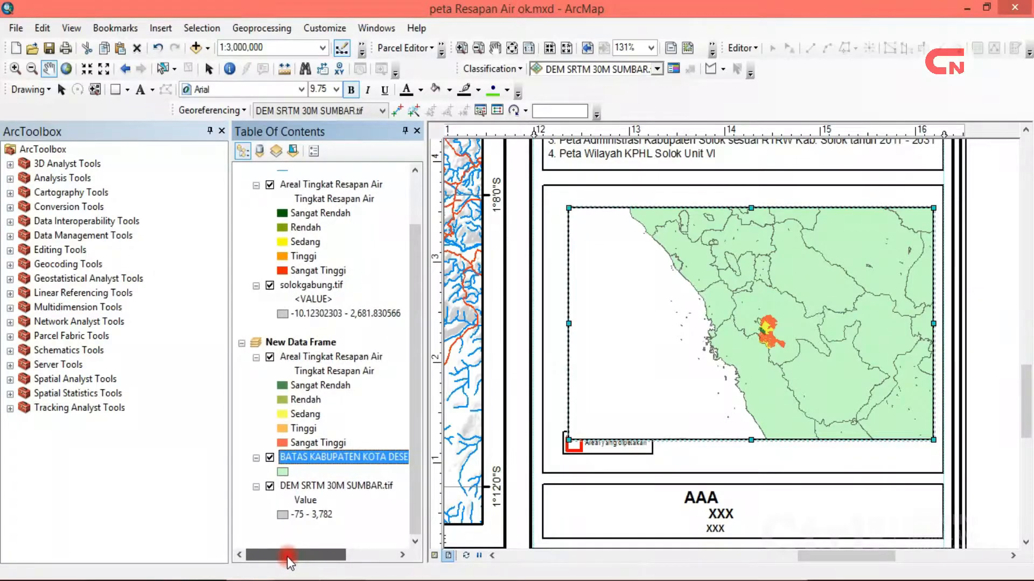
{"action": "right_click", "coordinate": [285, 473]}
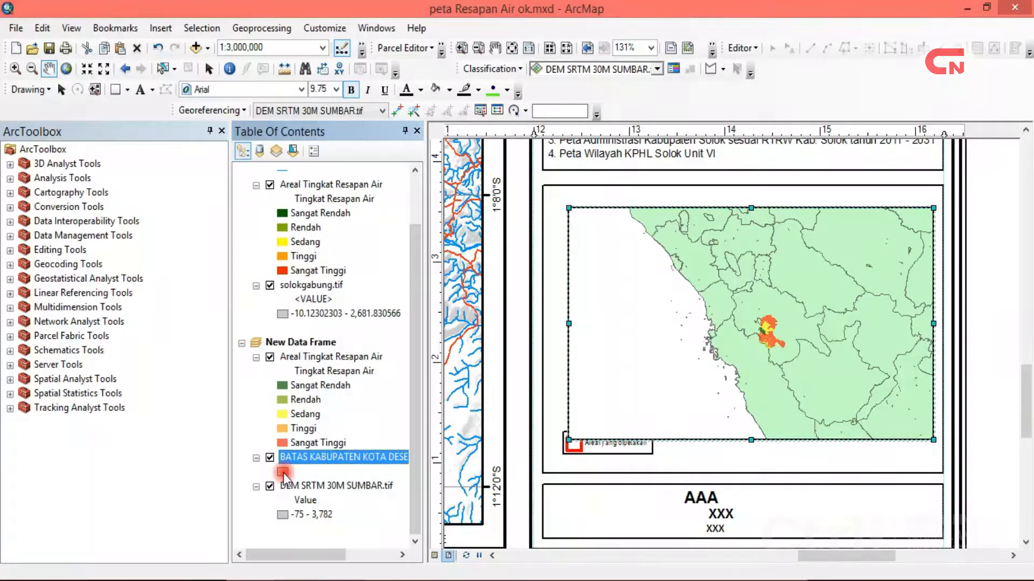
{"action": "left_click", "coordinate": [328, 460]}
{"action": "right_click", "coordinate": [328, 459]}
{"action": "left_click", "coordinate": [392, 448]}
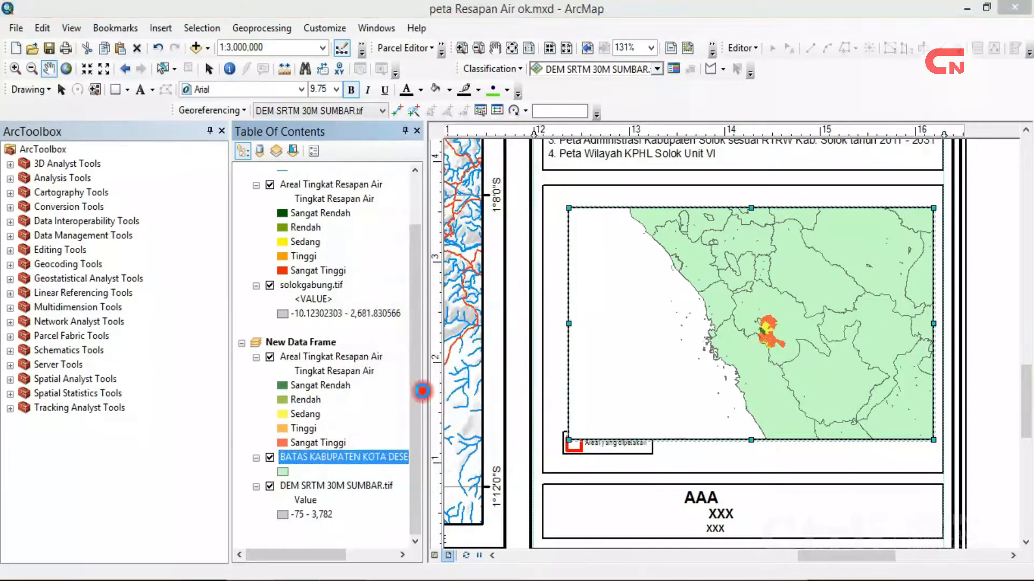
{"action": "left_click_drag", "start_coordinate": [407, 169], "coordinate": [396, 165]}
{"action": "type", "text": "30"}
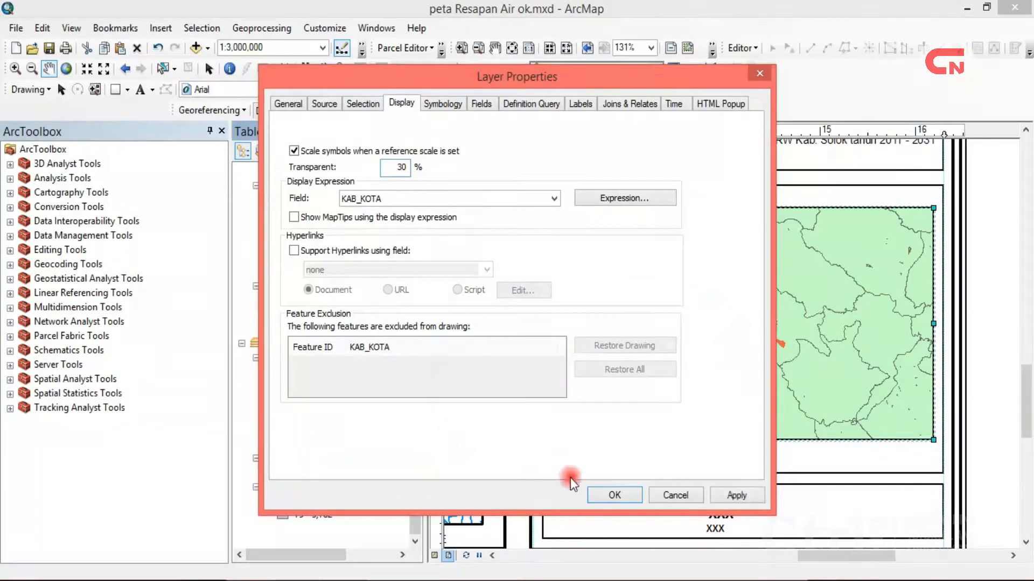
{"action": "left_click", "coordinate": [606, 495]}
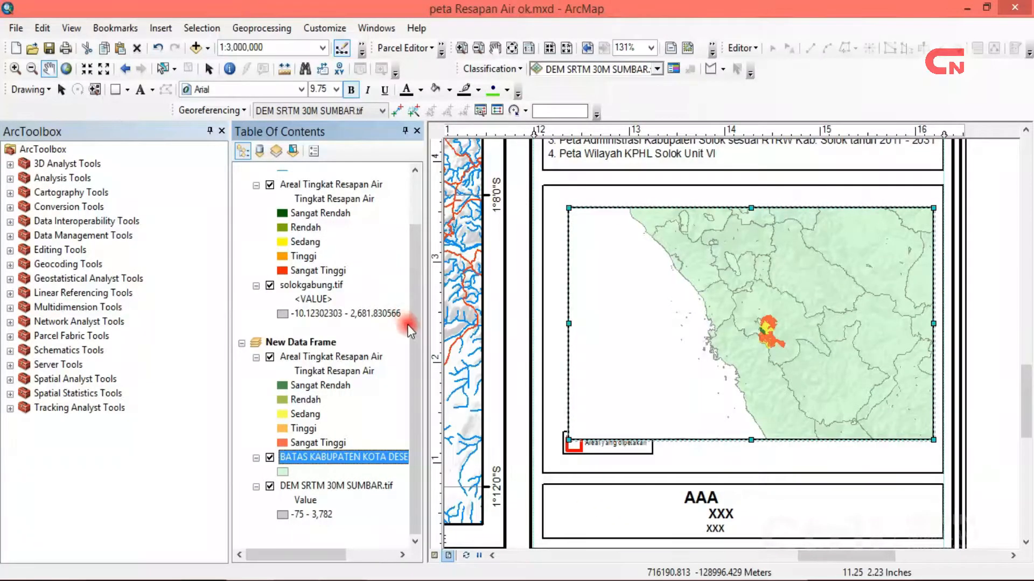
Add the BATNAS_MOSAIC.tif bathymetry raster from the BATIMETRI LAUT folder to New Data Frame.
{"action": "left_click", "coordinate": [325, 343]}
{"action": "right_click", "coordinate": [325, 344]}
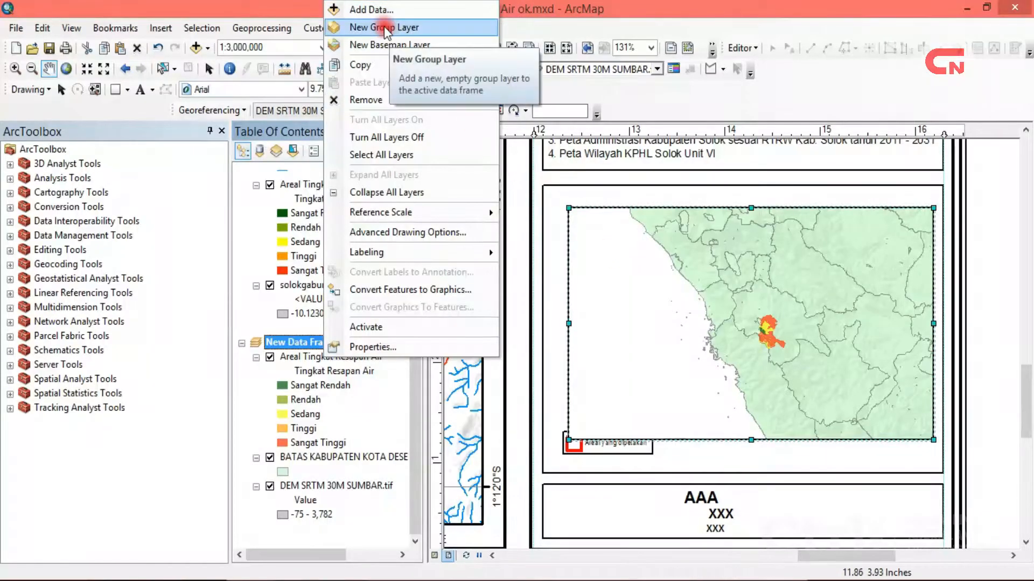
{"action": "left_click", "coordinate": [376, 10]}
{"action": "left_click_drag", "start_coordinate": [641, 170], "coordinate": [356, 162]}
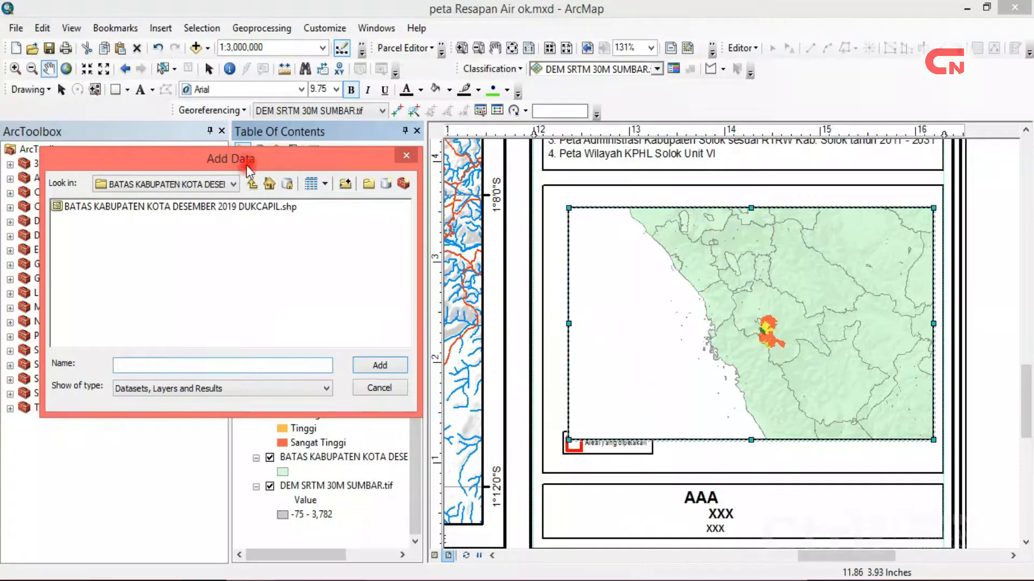
{"action": "left_click", "coordinate": [253, 185]}
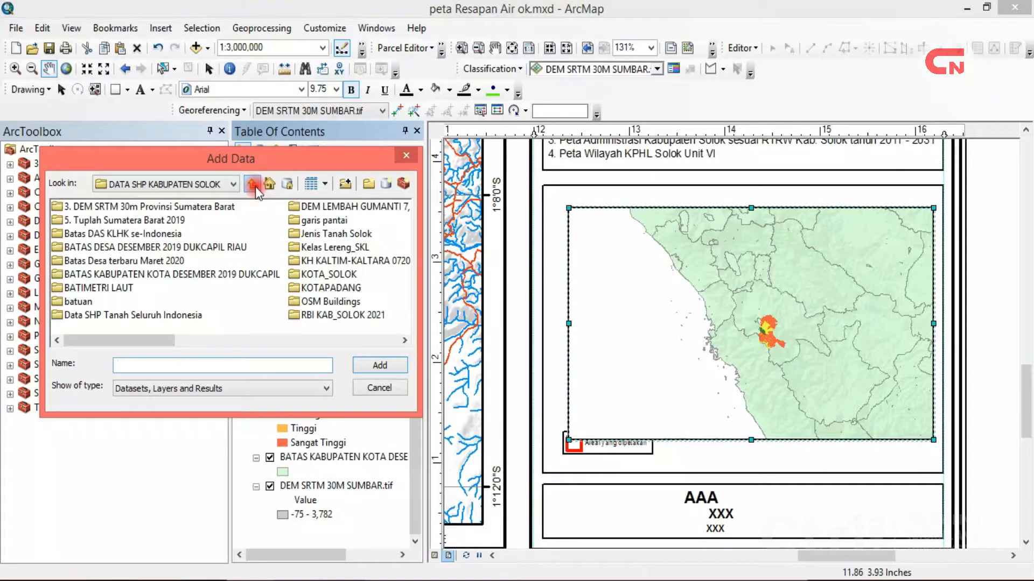
{"action": "double_click", "coordinate": [109, 286]}
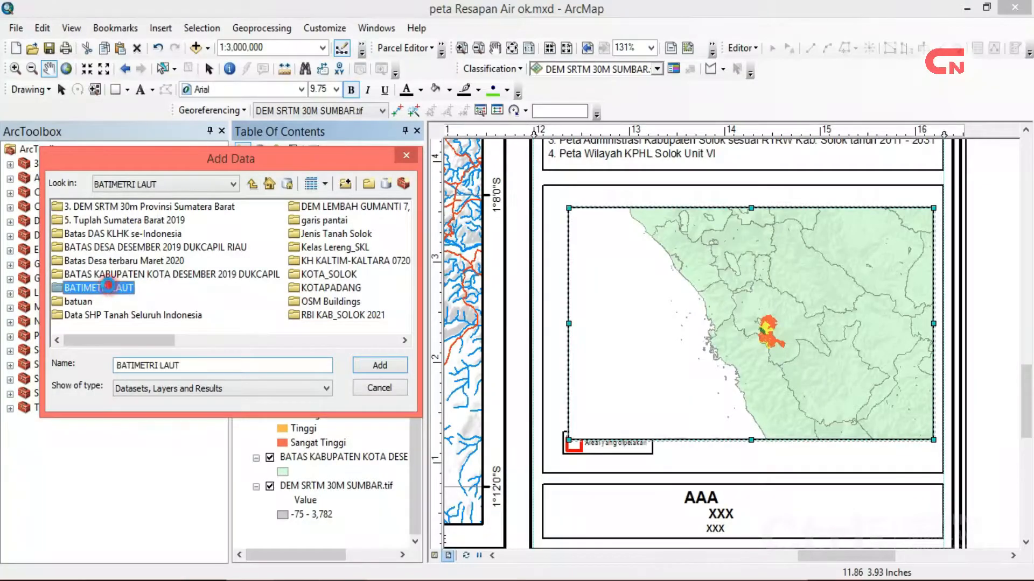
{"action": "left_click", "coordinate": [104, 208]}
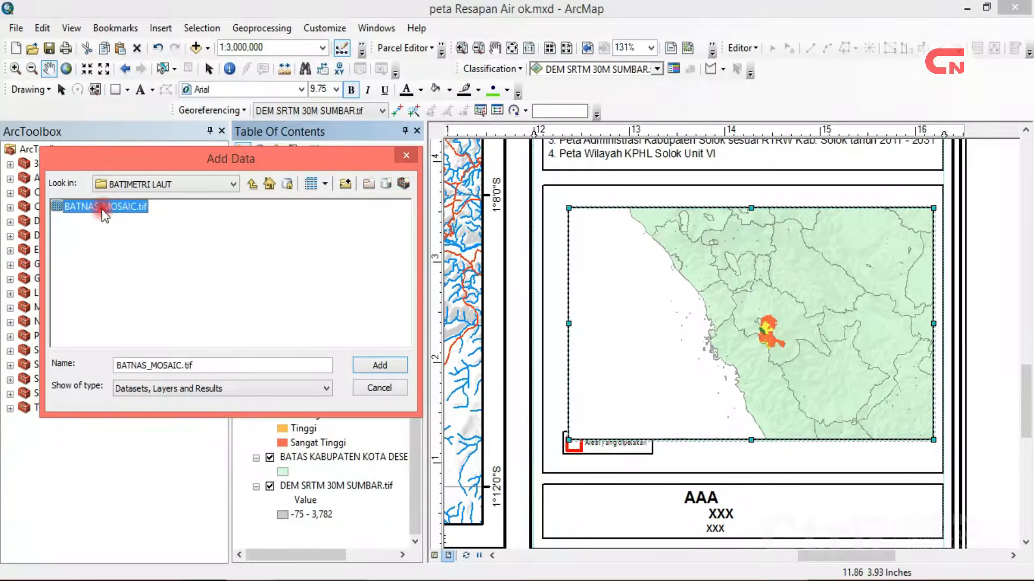
{"action": "left_click", "coordinate": [361, 364]}
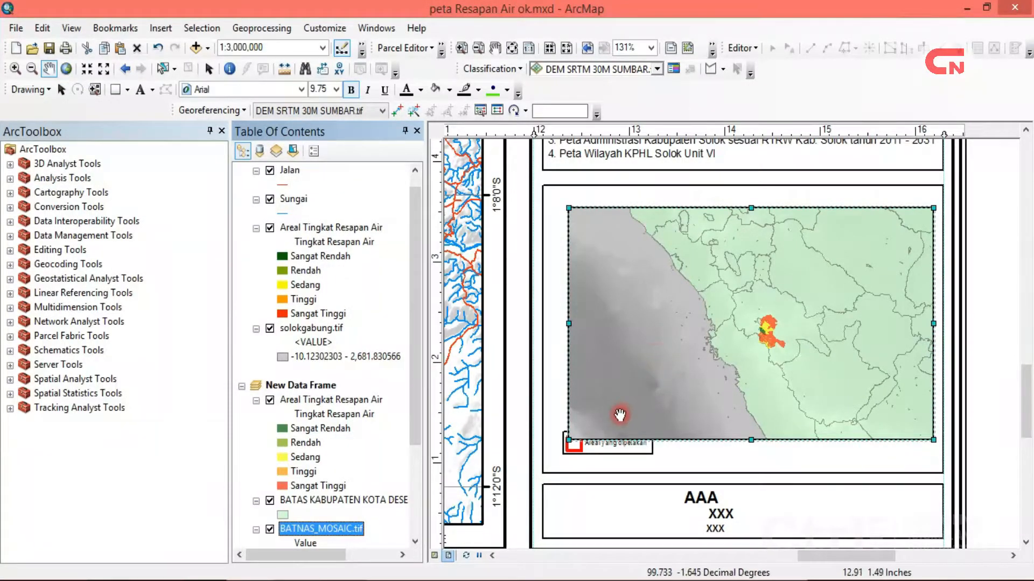
Symbolize the BATNAS_MOSAIC.tif raster as Classified with the light-to-dark blue colour ramp.
{"action": "left_click_drag", "start_coordinate": [415, 364], "coordinate": [414, 427]}
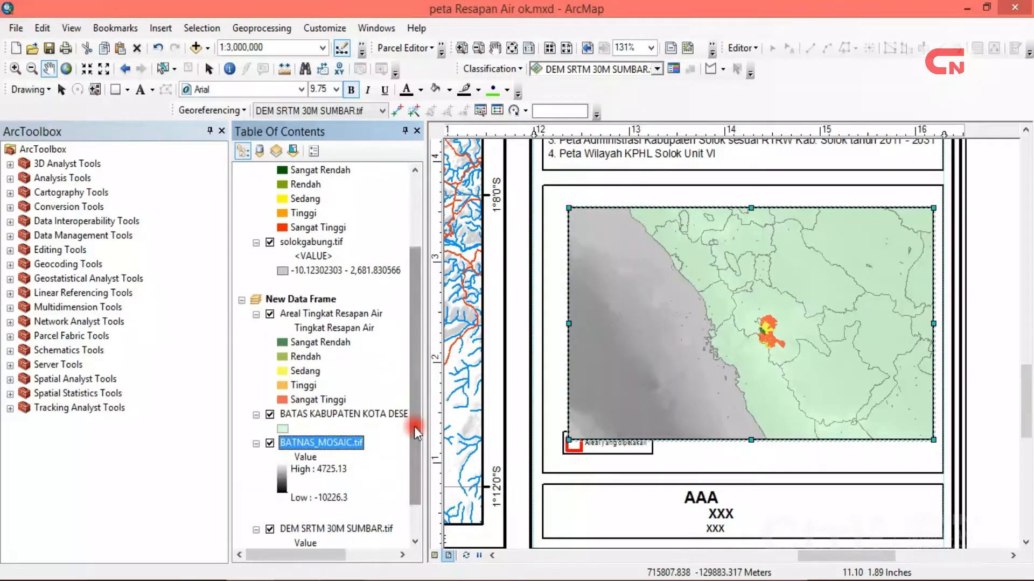
{"action": "right_click", "coordinate": [322, 445]}
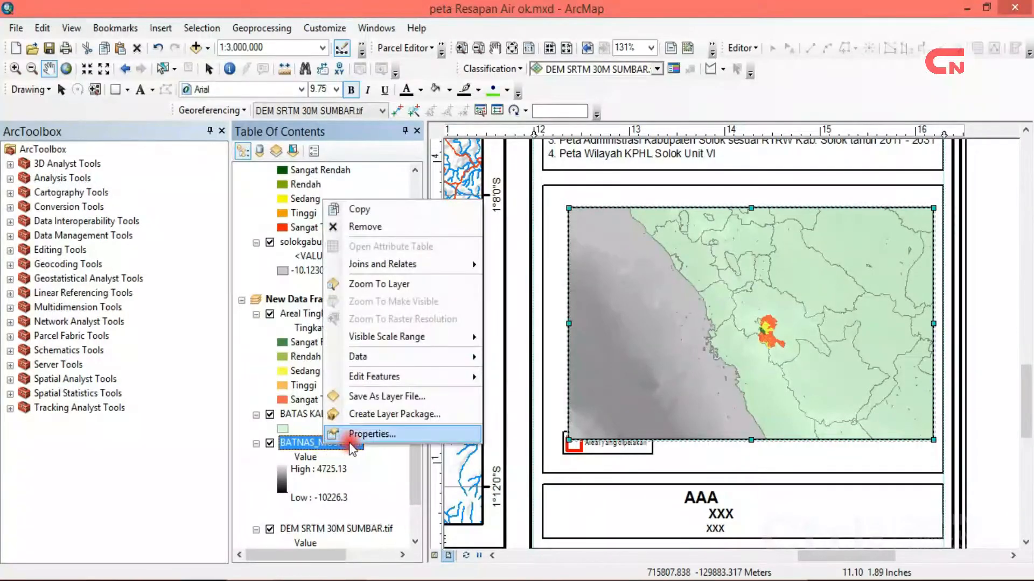
{"action": "left_click", "coordinate": [364, 437]}
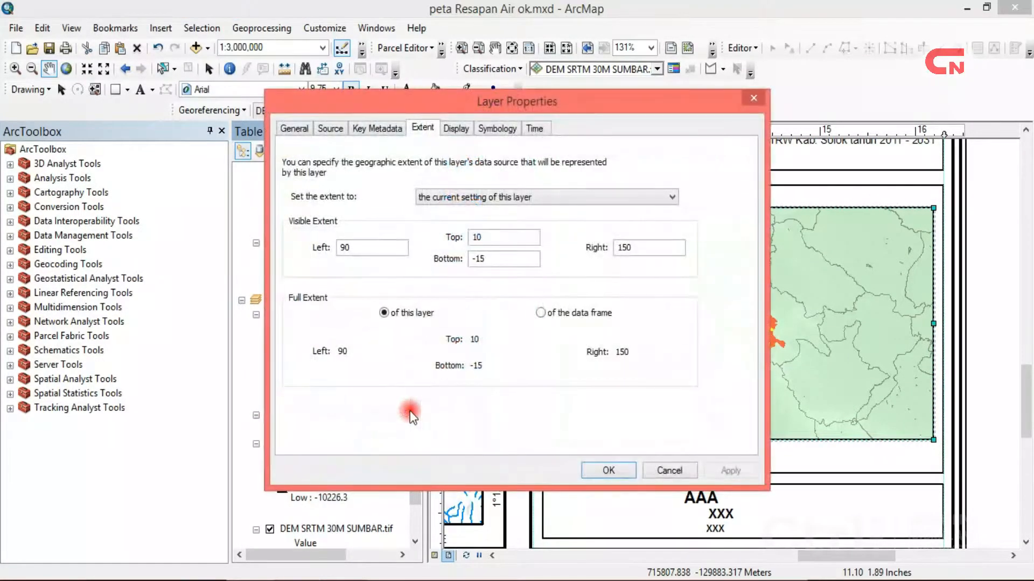
{"action": "left_click", "coordinate": [489, 127]}
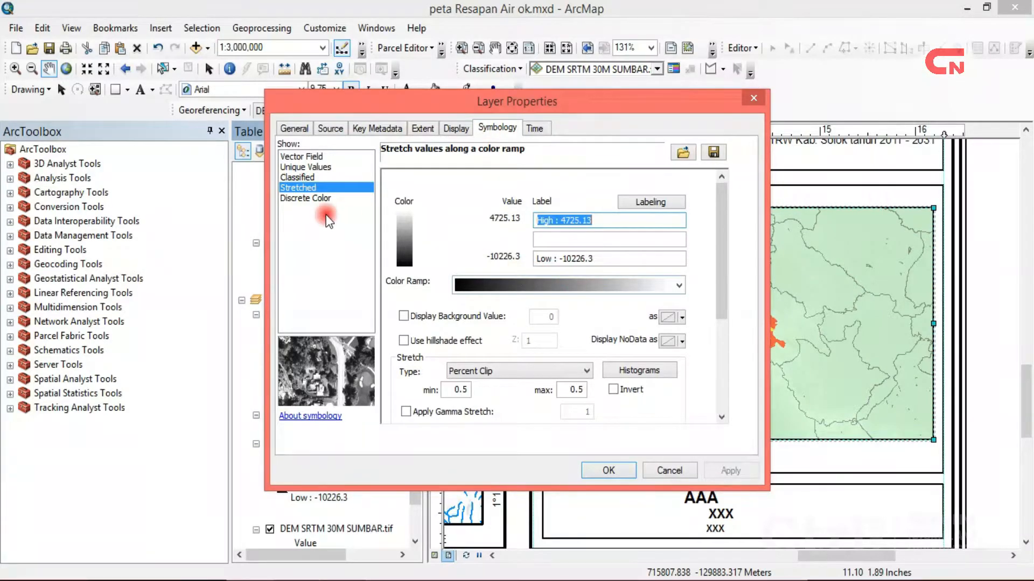
{"action": "left_click", "coordinate": [299, 177]}
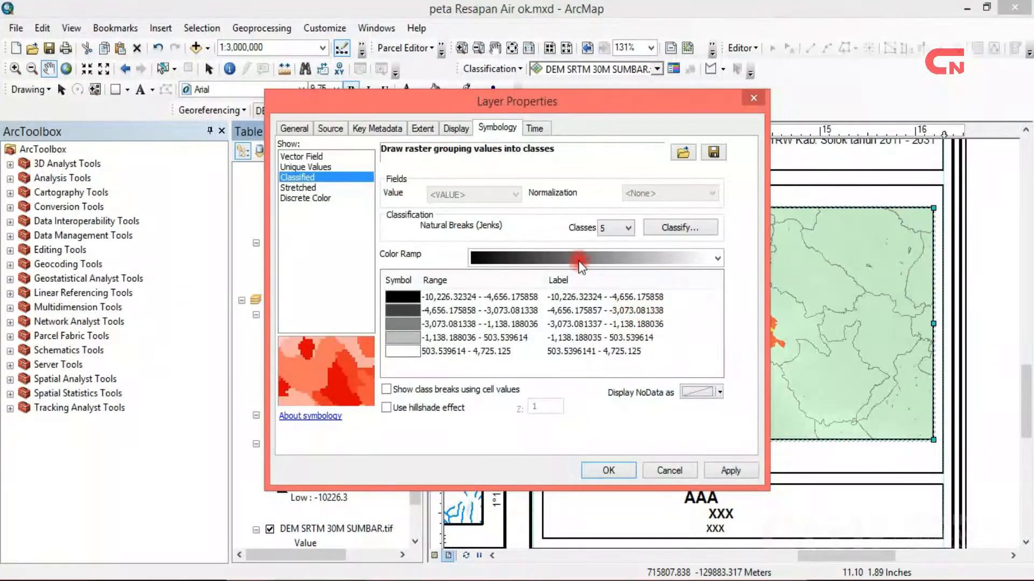
{"action": "left_click", "coordinate": [717, 258]}
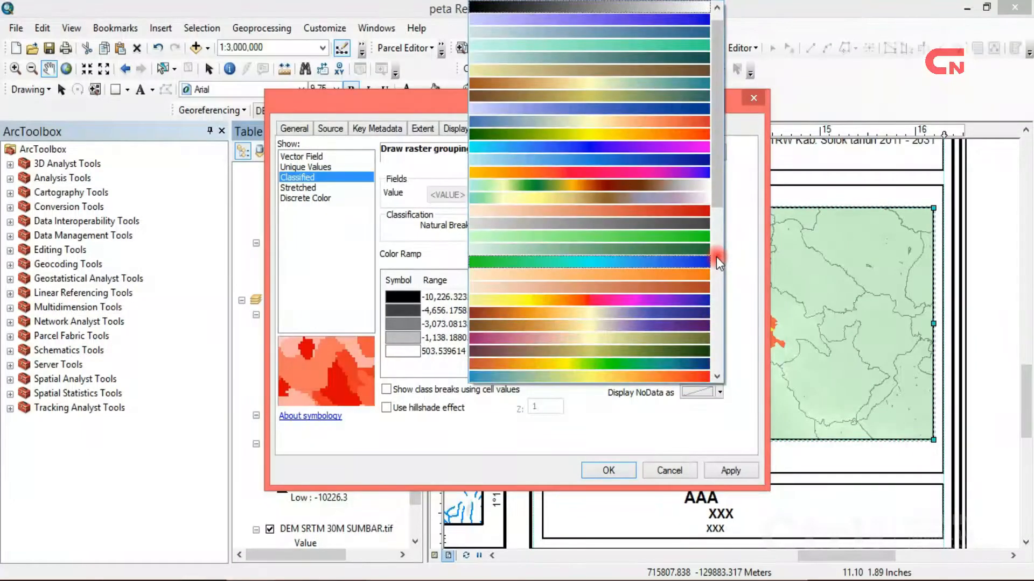
{"action": "left_click", "coordinate": [658, 17]}
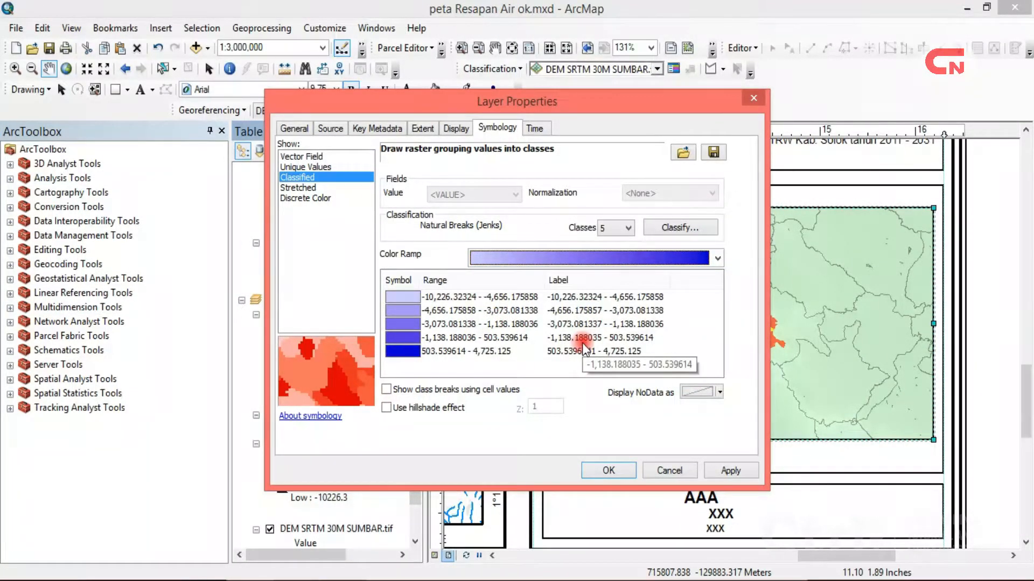
{"action": "left_click", "coordinate": [736, 472]}
{"action": "left_click_drag", "start_coordinate": [702, 101], "coordinate": [421, 108]}
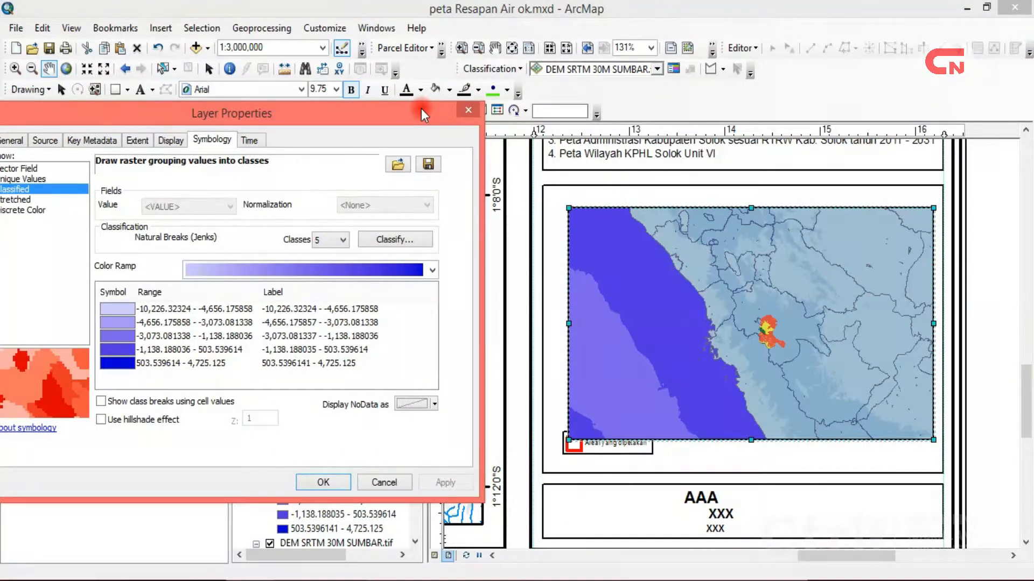
Set the BATNAS_MOSAIC.tif classification to 10 classes.
{"action": "left_click_drag", "start_coordinate": [421, 108], "coordinate": [480, 113]}
{"action": "left_click", "coordinate": [403, 246]}
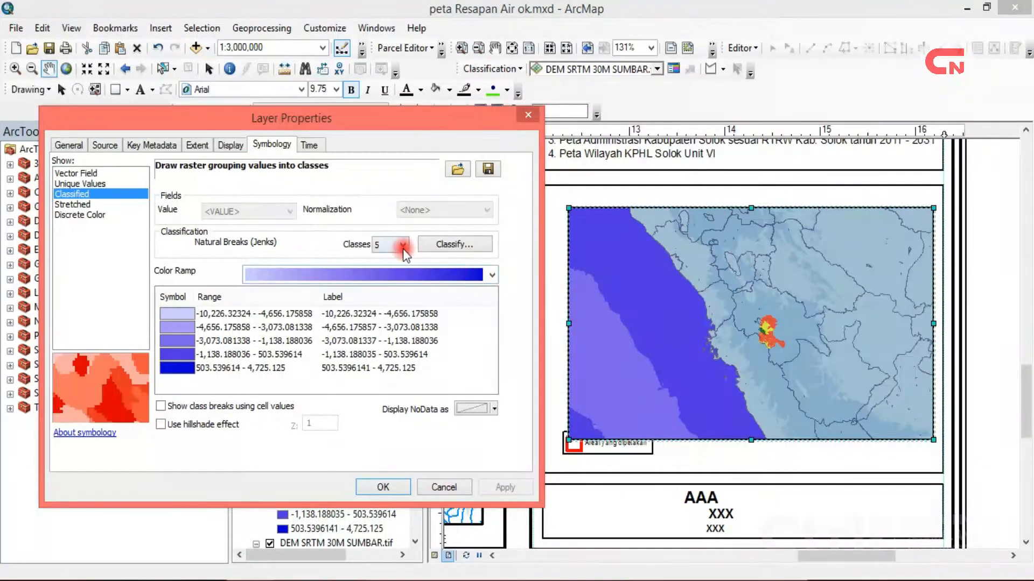
{"action": "left_click", "coordinate": [386, 334]}
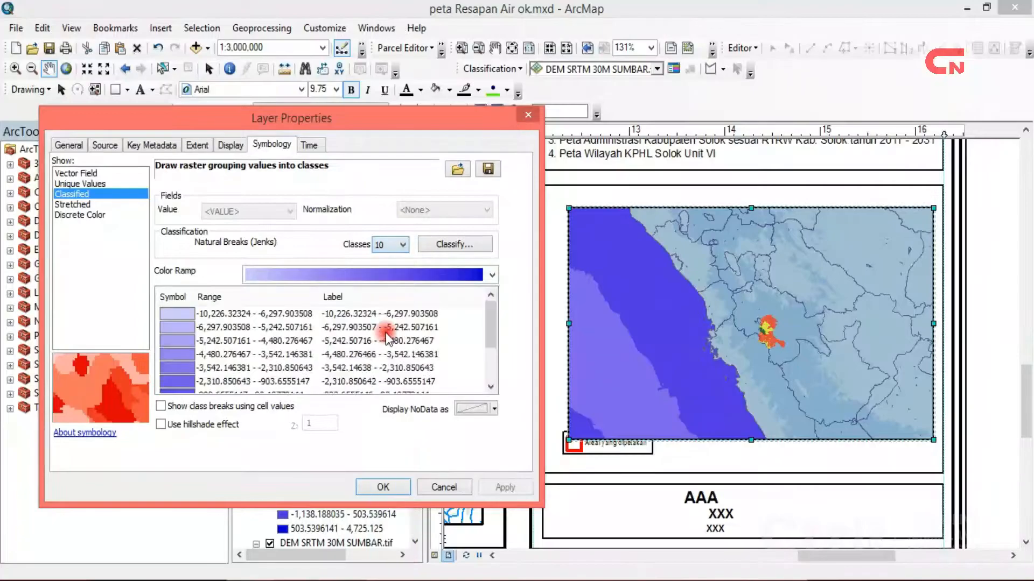
{"action": "left_click", "coordinate": [505, 487]}
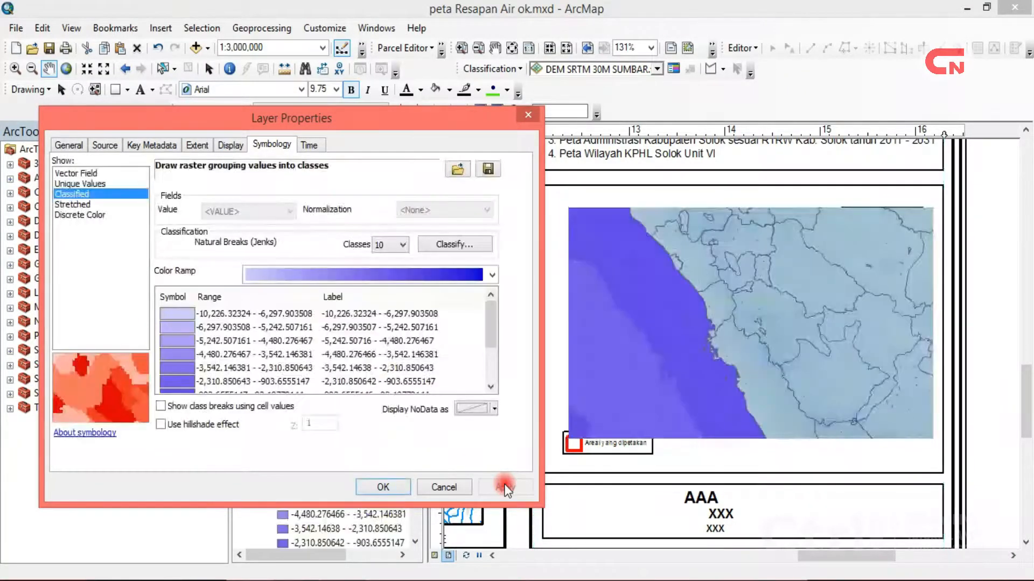
{"action": "left_click", "coordinate": [379, 486]}
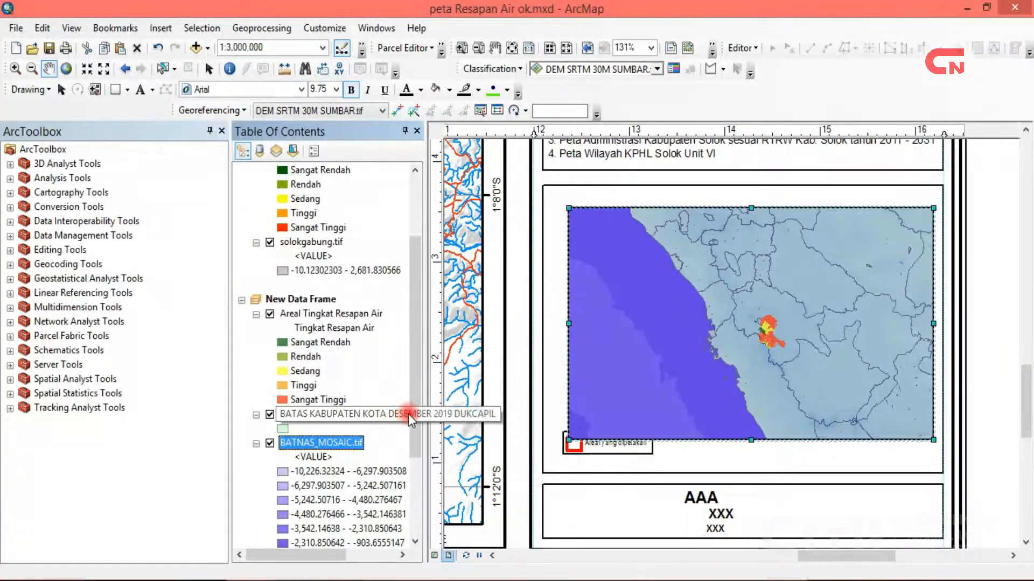
Enlarge the inset data frame by extending its upper-left corner outward towards the surrounding box.
{"action": "left_click_drag", "start_coordinate": [413, 380], "coordinate": [413, 434]}
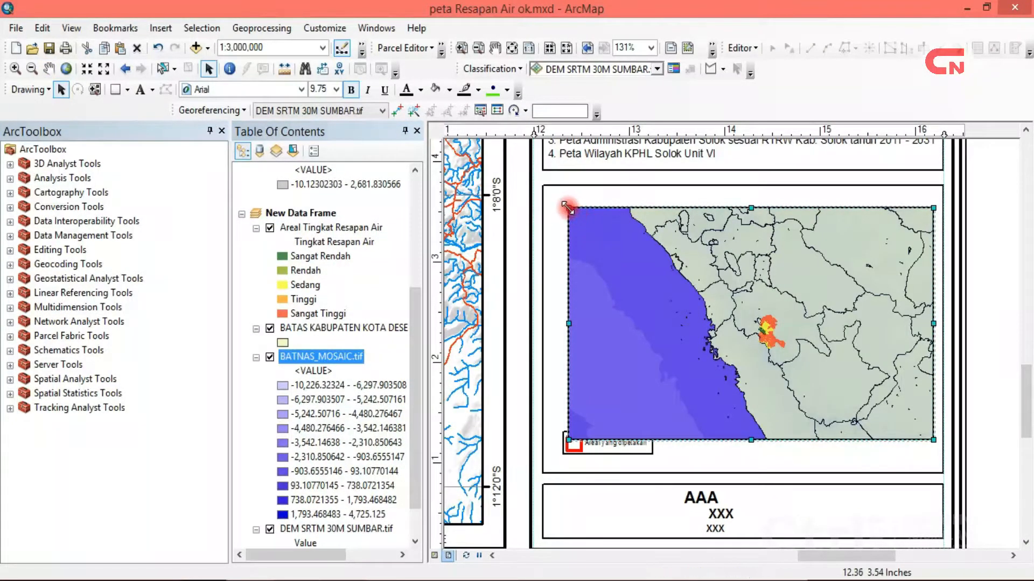
{"action": "left_click_drag", "start_coordinate": [568, 208], "coordinate": [555, 202]}
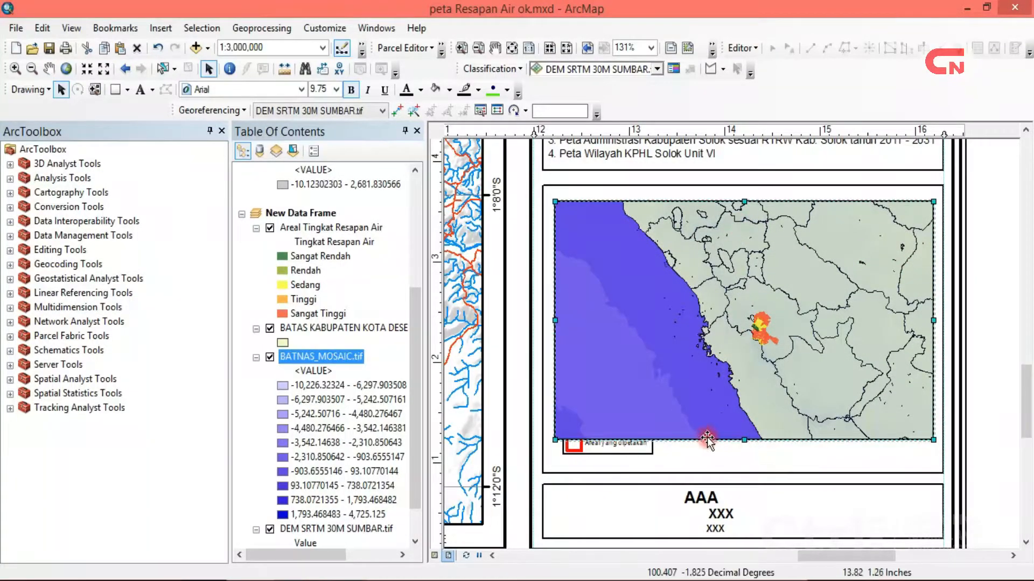
Move the whole "Areal yang dipetakan" legend box outside the inset beyond its right edge and bring it to the front.
{"action": "left_click", "coordinate": [647, 450]}
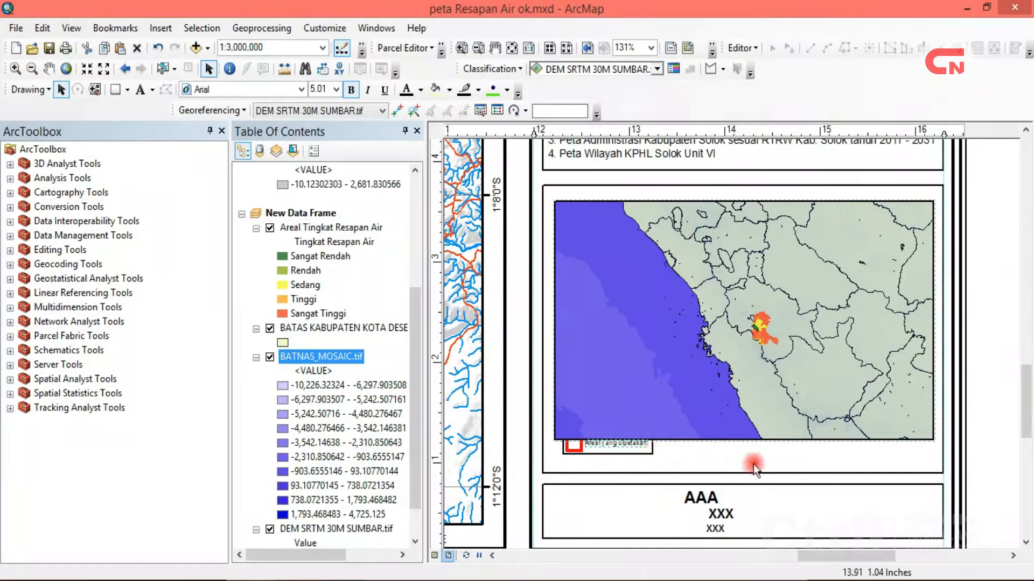
{"action": "left_click_drag", "start_coordinate": [984, 473], "coordinate": [556, 406]}
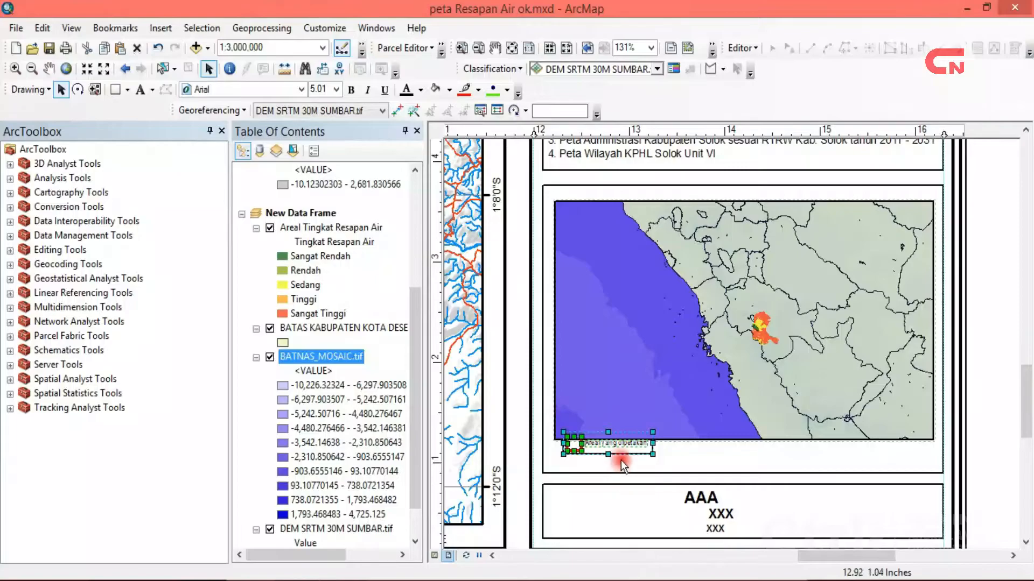
{"action": "left_click_drag", "start_coordinate": [993, 348], "coordinate": [993, 350]}
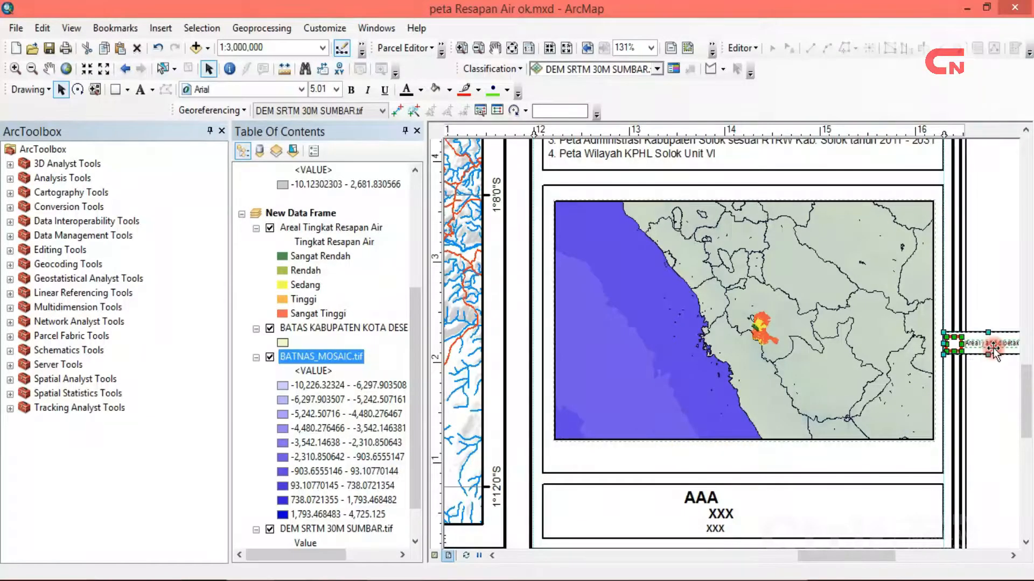
{"action": "right_click", "coordinate": [993, 350]}
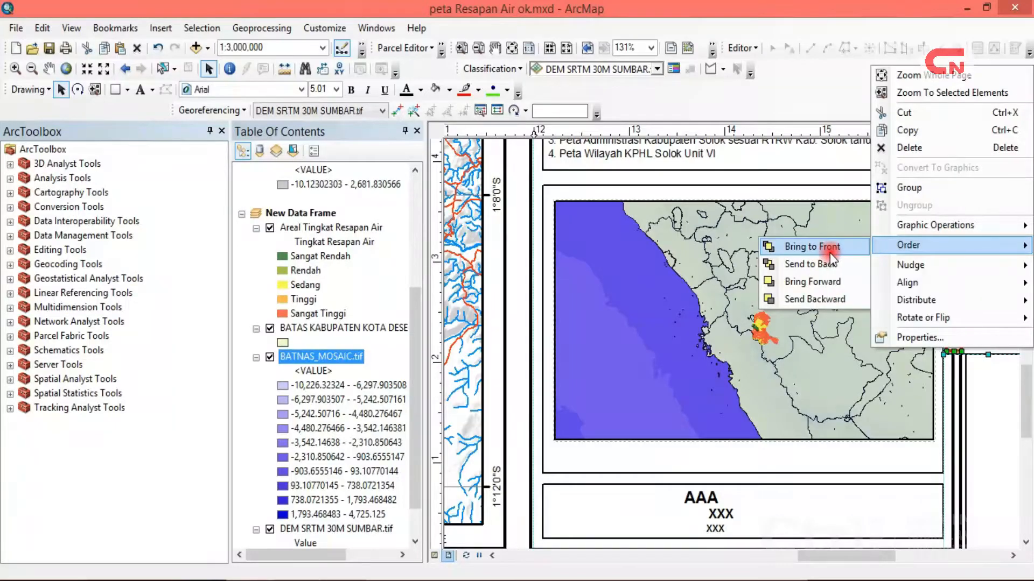
{"action": "left_click", "coordinate": [830, 246]}
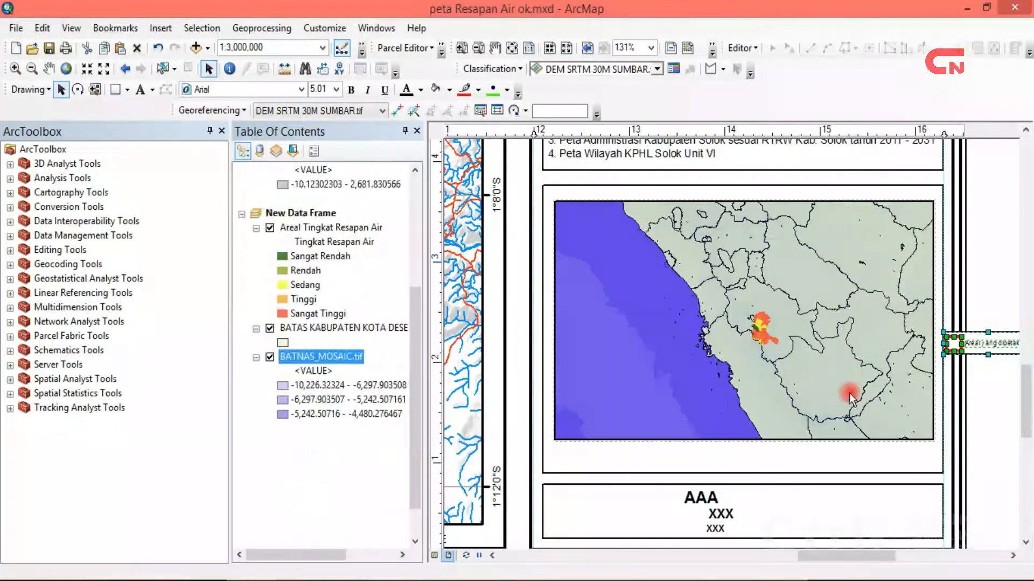
Add a vertical guide at the inset frame's right edge and extend the frame's bottom and top edges towards the surrounding box.
{"action": "left_click", "coordinate": [849, 440]}
{"action": "mouse_move", "coordinate": [929, 322]}
{"action": "left_mouse_down"}
{"action": "mouse_move", "coordinate": [943, 322]}
{"action": "mouse_move", "coordinate": [934, 320]}
{"action": "left_mouse_up"}
{"action": "left_click", "coordinate": [936, 133]}
{"action": "left_click_drag", "start_coordinate": [744, 440], "coordinate": [745, 461]}
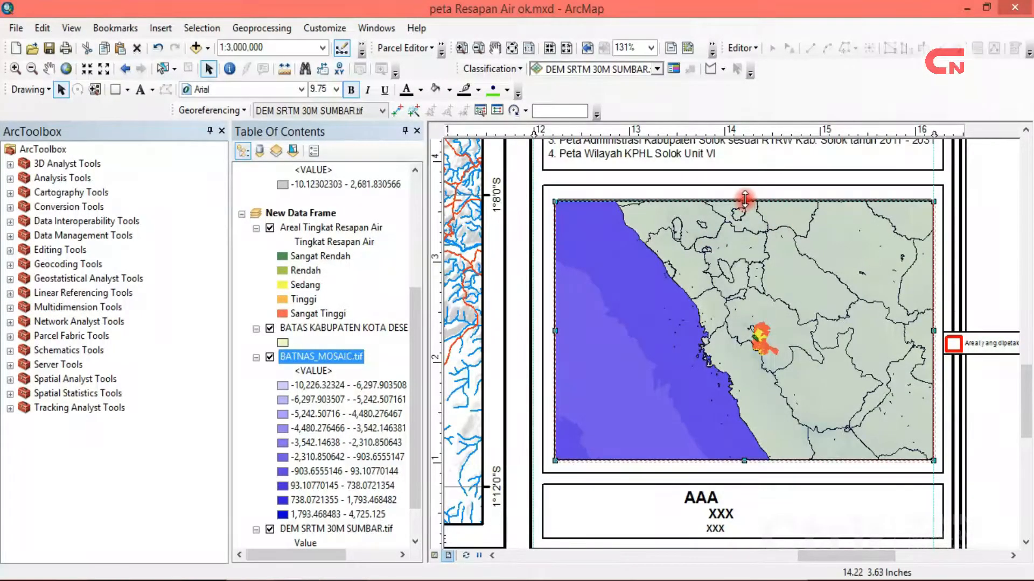
{"action": "left_click_drag", "start_coordinate": [745, 199], "coordinate": [745, 197]}
Place the "Areal yang dipetakan" legend box inside the lower-left corner of the inset map.
{"action": "left_click_drag", "start_coordinate": [886, 556], "coordinate": [908, 556]}
{"action": "left_click", "coordinate": [851, 341]}
{"action": "left_click_drag", "start_coordinate": [851, 340], "coordinate": [732, 441]}
{"action": "left_click_drag", "start_coordinate": [889, 557], "coordinate": [862, 557]}
{"action": "left_click_drag", "start_coordinate": [906, 441], "coordinate": [635, 442]}
{"action": "left_click", "coordinate": [889, 312]}
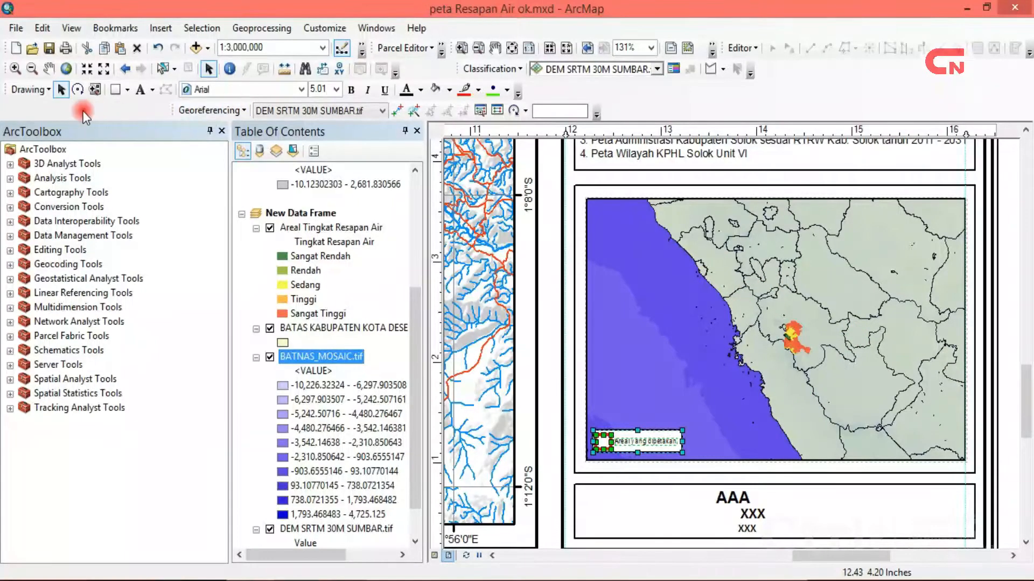
Draw a rectangle about 0.68 by 0.53 in in the upper-right corner of the inset map and widen it.
{"action": "left_click", "coordinate": [114, 91]}
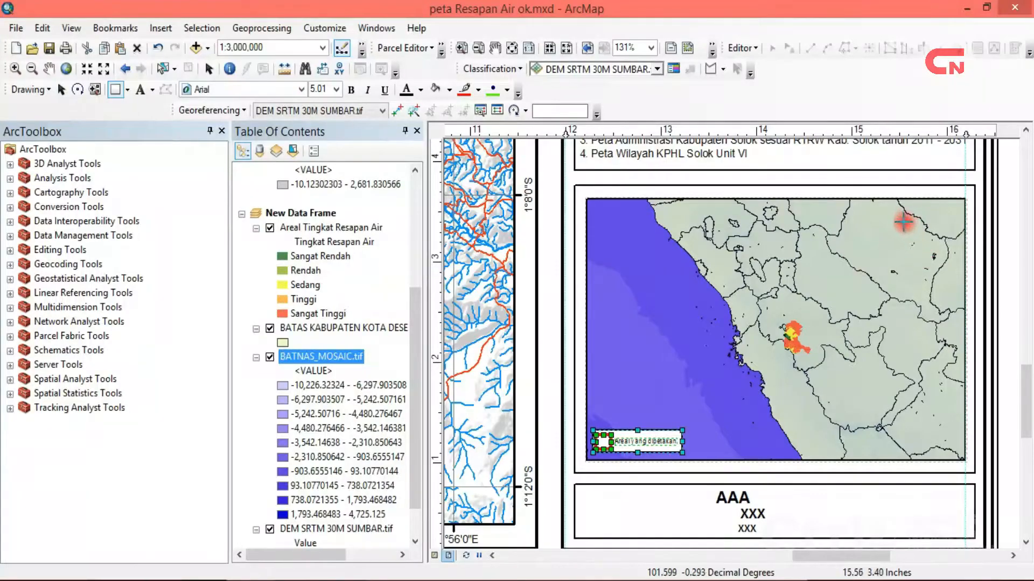
{"action": "left_click_drag", "start_coordinate": [880, 206], "coordinate": [945, 259]}
{"action": "mouse_move", "coordinate": [880, 234]}
{"action": "left_mouse_down"}
{"action": "mouse_move", "coordinate": [861, 233]}
{"action": "mouse_move", "coordinate": [903, 239]}
{"action": "left_mouse_up"}
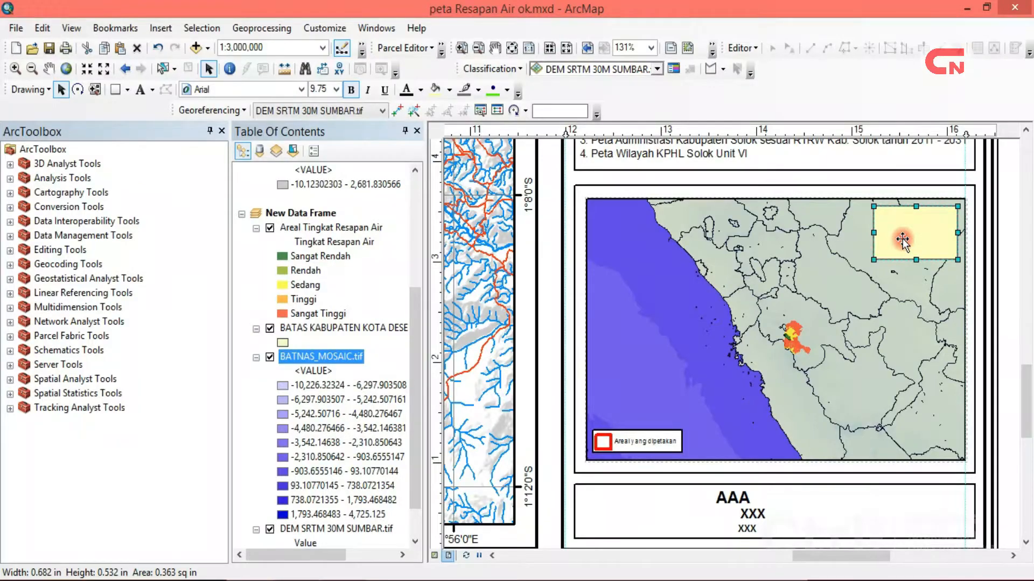
Give the inset's upper-right rectangle a white fill and a black outline.
{"action": "right_click", "coordinate": [902, 240]}
{"action": "left_click", "coordinate": [954, 518]}
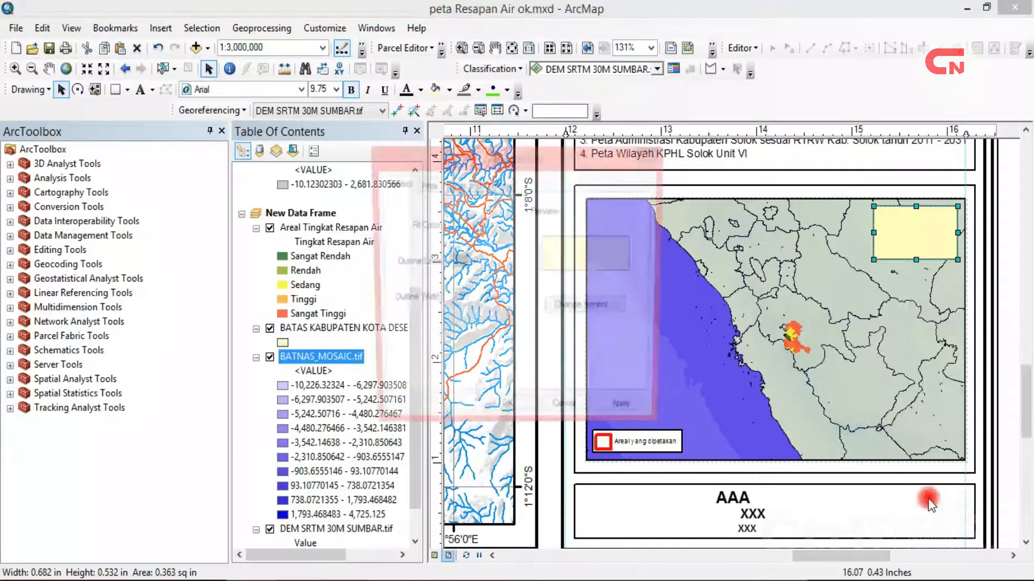
{"action": "left_click", "coordinate": [463, 226]}
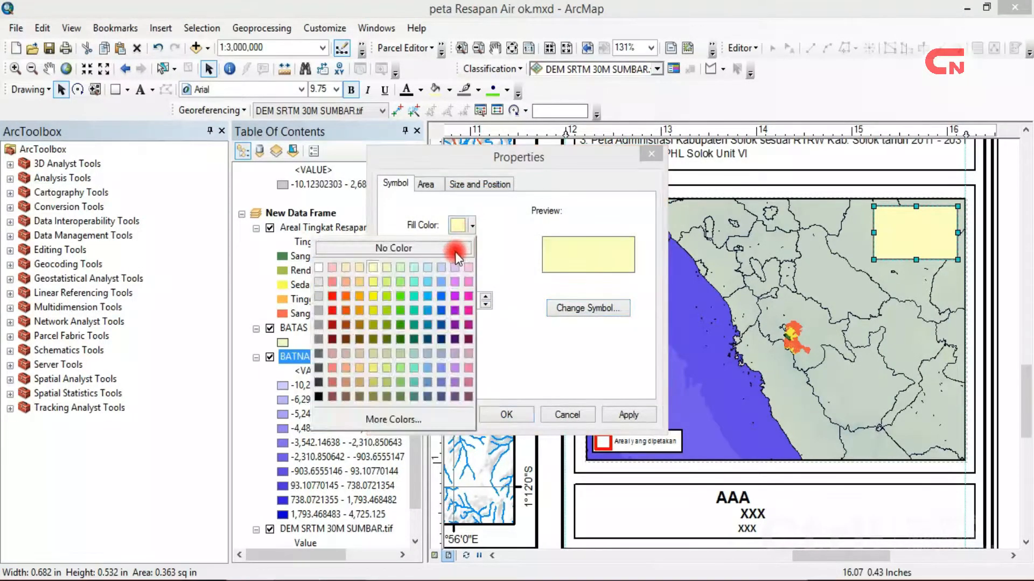
{"action": "left_click", "coordinate": [325, 274]}
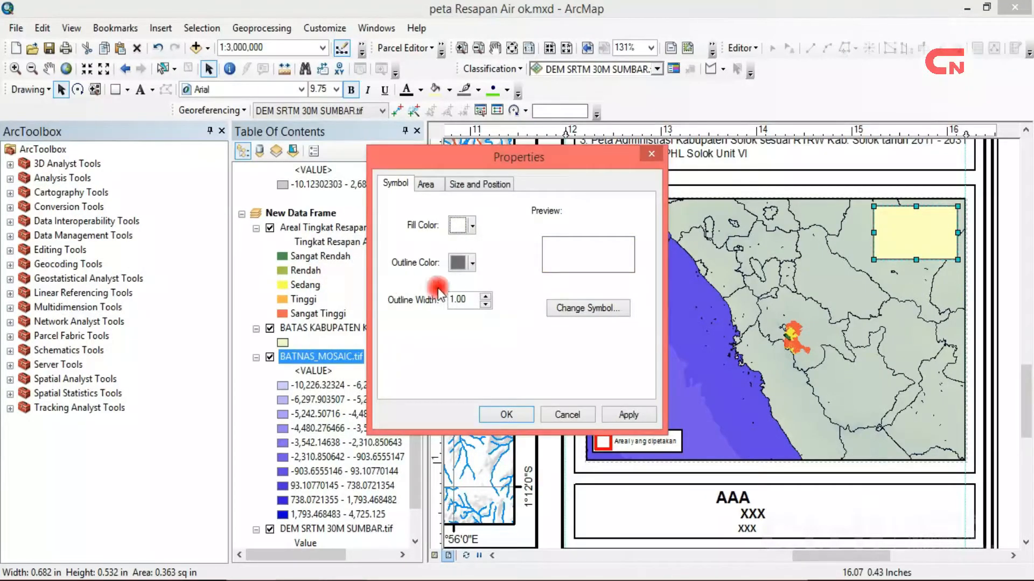
{"action": "left_click", "coordinate": [472, 264]}
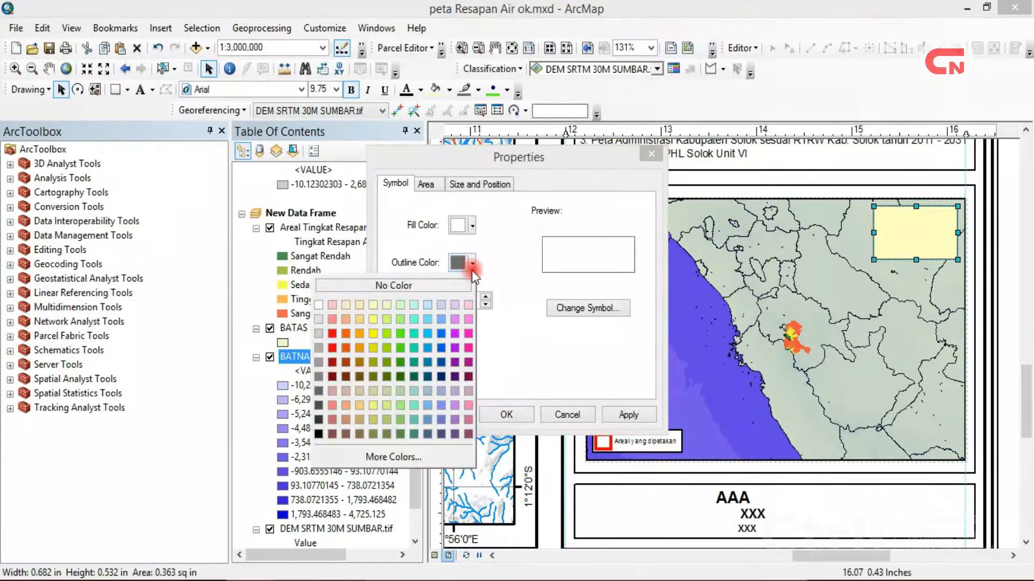
{"action": "left_click", "coordinate": [319, 434]}
{"action": "left_click", "coordinate": [515, 416]}
Add the text "Peta Situasi" over the white box in the inset's upper-right corner.
{"action": "left_click", "coordinate": [140, 90]}
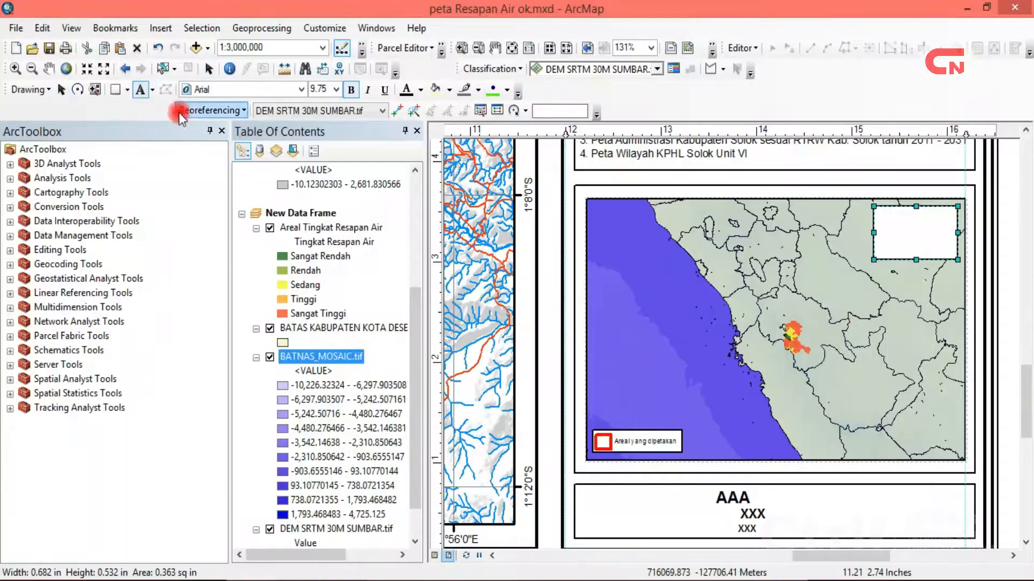
{"action": "left_click", "coordinate": [885, 220]}
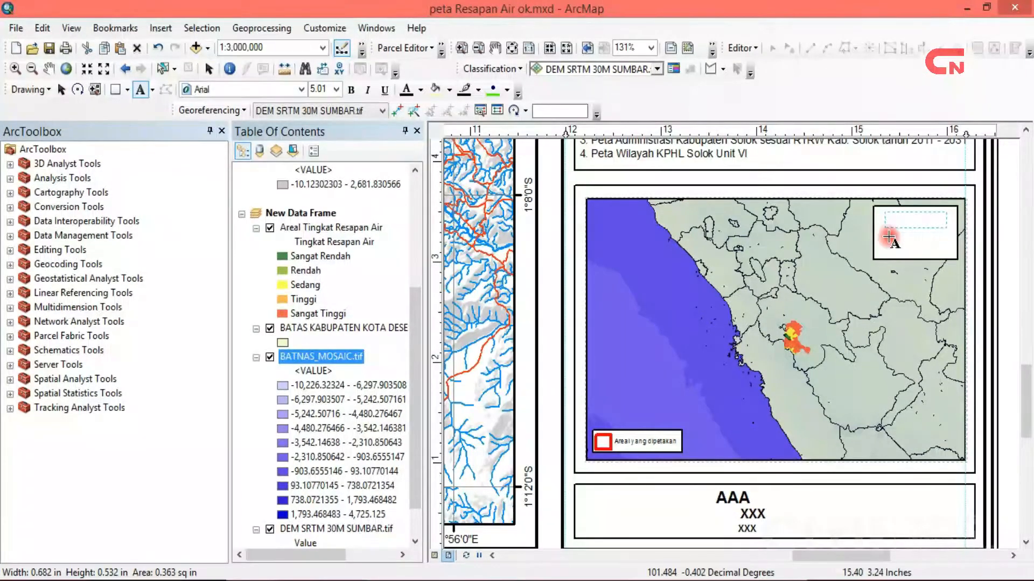
{"action": "left_click", "coordinate": [898, 236]}
{"action": "key", "text": "Return"}
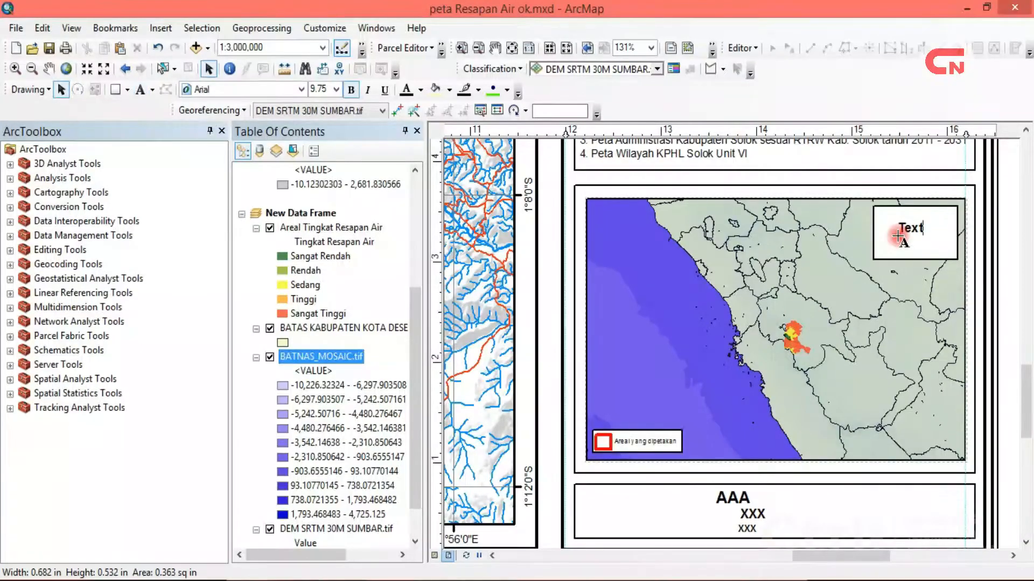
{"action": "left_click", "coordinate": [915, 230]}
{"action": "type", "text": "Peta Situasi"}
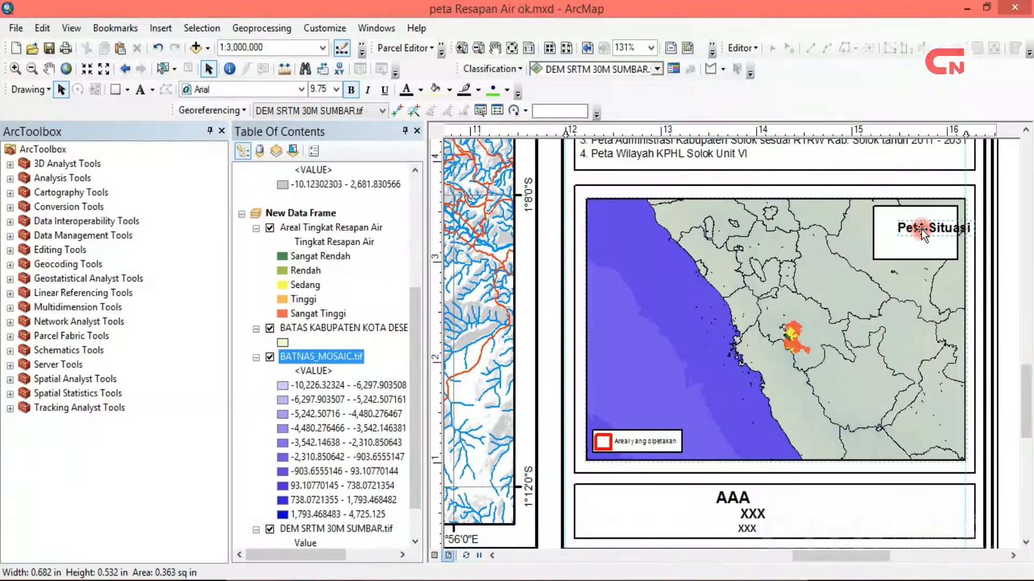
Add a second line reading "Sebahagian Prov. SUMBAR" to the "Peta Situasi" text.
{"action": "right_click", "coordinate": [915, 229]}
{"action": "left_click", "coordinate": [918, 502]}
{"action": "left_click", "coordinate": [533, 216]}
{"action": "key", "text": "Return"}
{"action": "type", "text": "Sebahagian Prov. SUMBAR"}
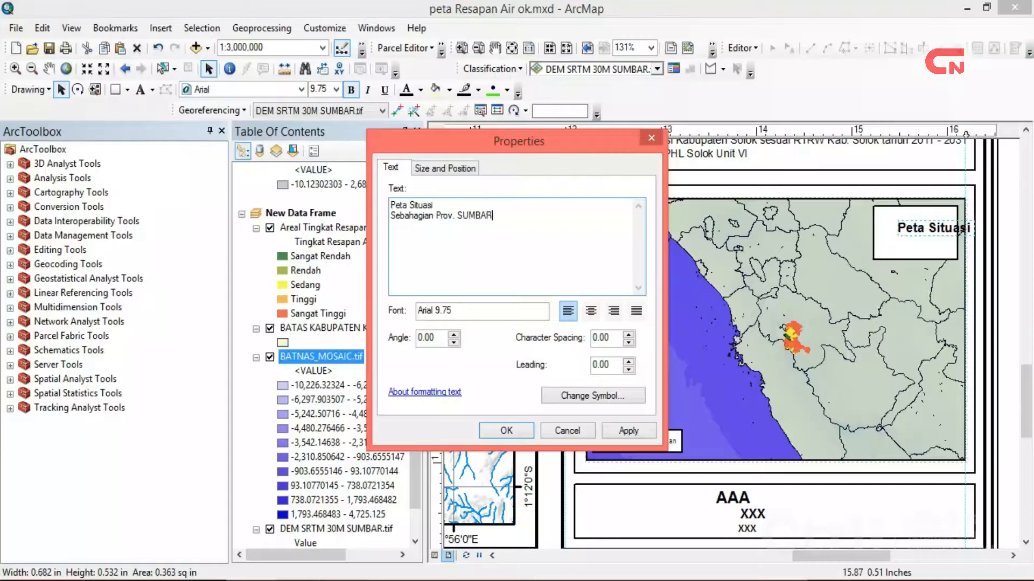
{"action": "left_click", "coordinate": [506, 430]}
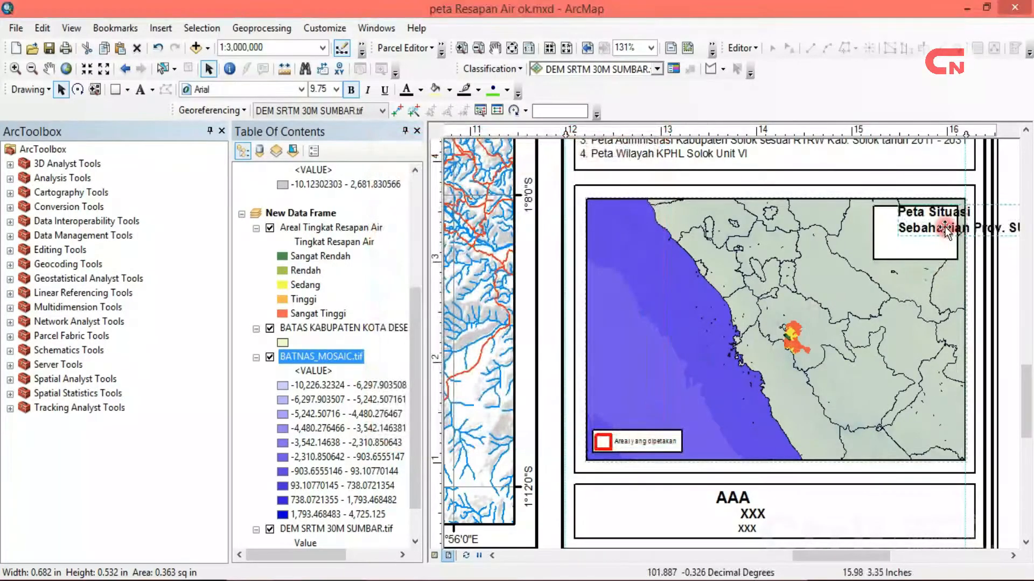
Shift the "Peta Situasi" text towards the inset's centre and set its font size to 5.
{"action": "left_click_drag", "start_coordinate": [946, 229], "coordinate": [847, 243]}
{"action": "right_click", "coordinate": [851, 242]}
{"action": "left_click", "coordinate": [917, 515]}
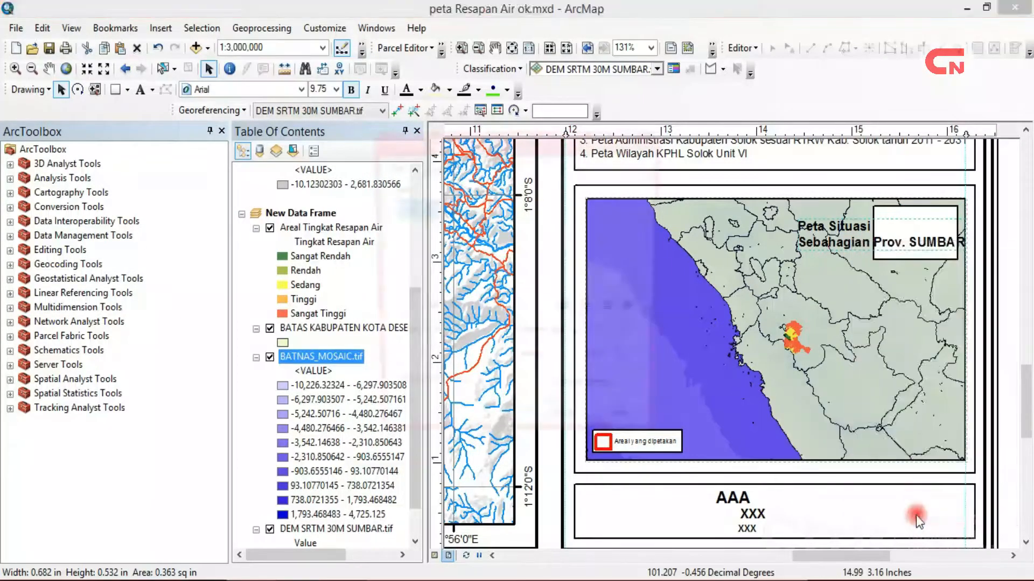
{"action": "left_click", "coordinate": [591, 311]}
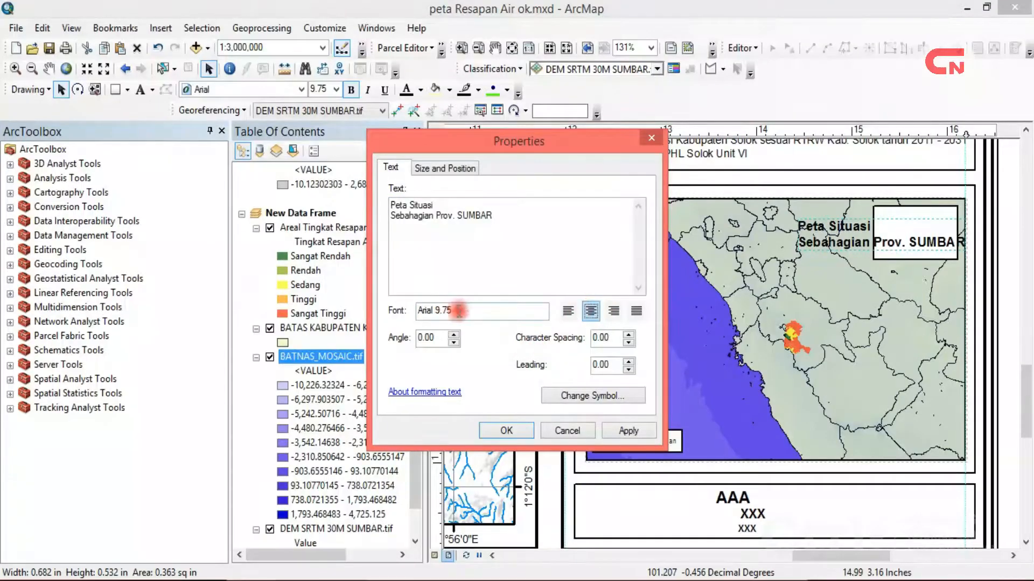
{"action": "left_click", "coordinate": [563, 389]}
{"action": "left_click", "coordinate": [669, 286]}
{"action": "left_click_drag", "start_coordinate": [670, 334], "coordinate": [670, 315]}
{"action": "left_click", "coordinate": [640, 302]}
{"action": "left_click", "coordinate": [609, 467]}
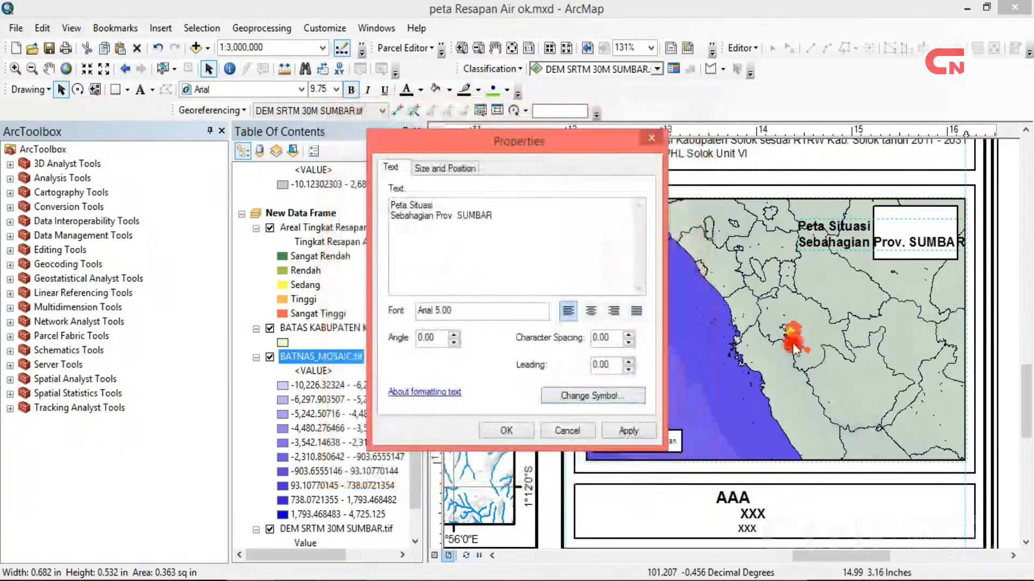
{"action": "left_click", "coordinate": [627, 431]}
Centre-align the two-line "Peta Situasi" text and place it at the top of the white box, widening the box to fit.
{"action": "left_click", "coordinate": [591, 310]}
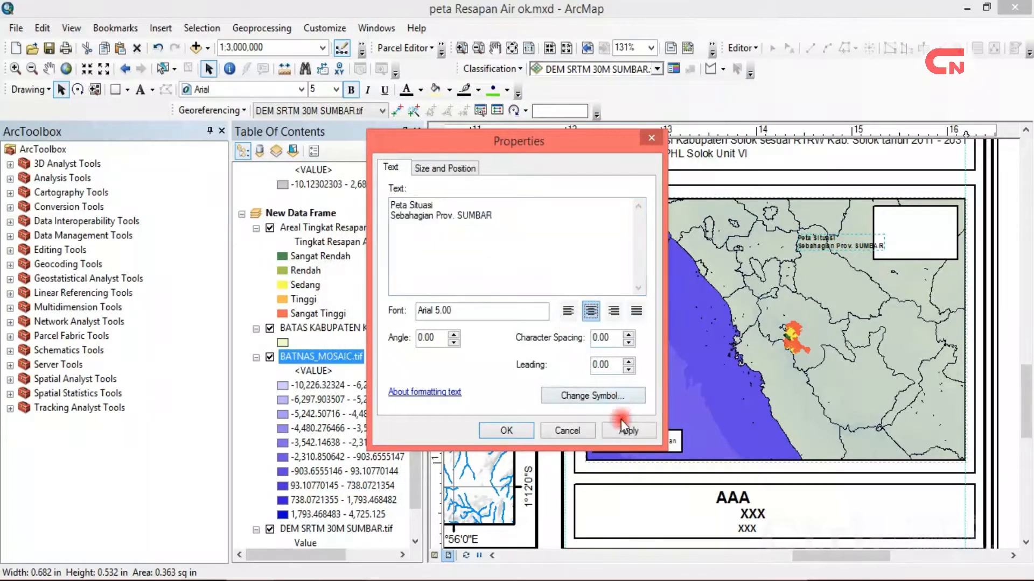
{"action": "left_click", "coordinate": [627, 431]}
{"action": "left_click", "coordinate": [506, 431]}
{"action": "left_click_drag", "start_coordinate": [807, 245], "coordinate": [860, 232]}
{"action": "left_click", "coordinate": [917, 249]}
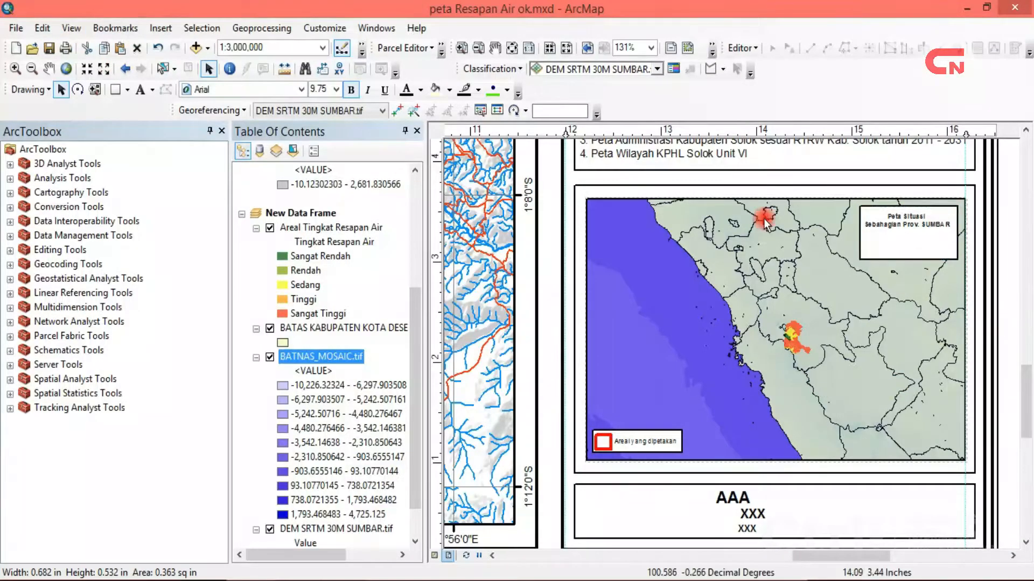
Add the text "Skala 1: 3.000.000" below the "Peta Situasi" title in the white box.
{"action": "left_click", "coordinate": [141, 89]}
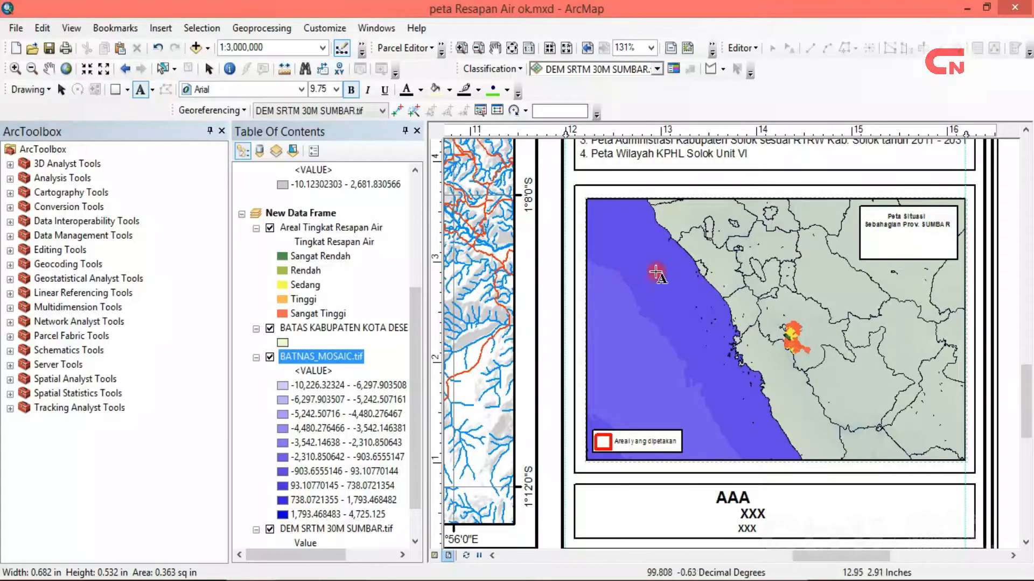
{"action": "left_click", "coordinate": [886, 248]}
{"action": "type", "text": "sKALA"}
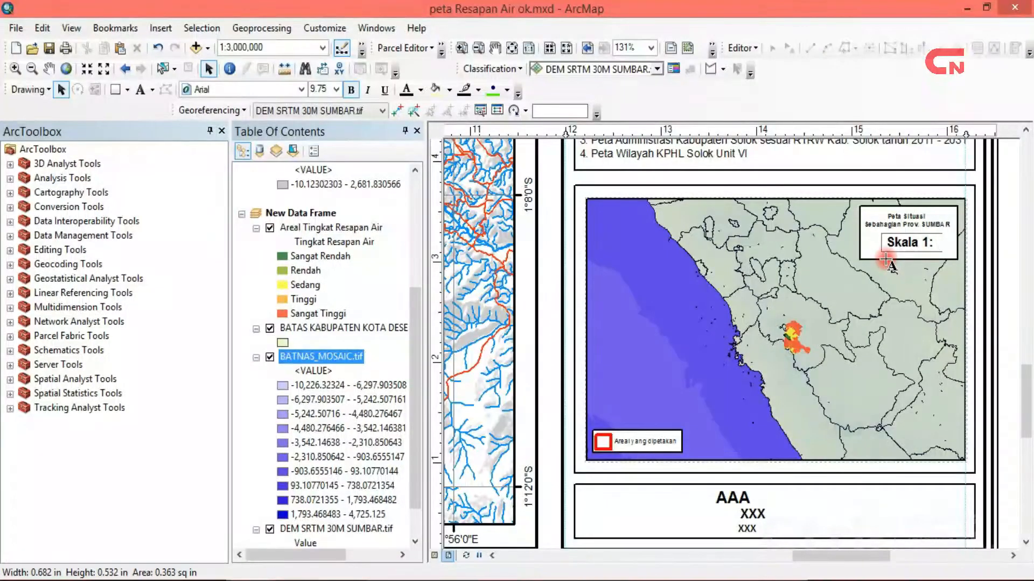
{"action": "type", "text": "000"}
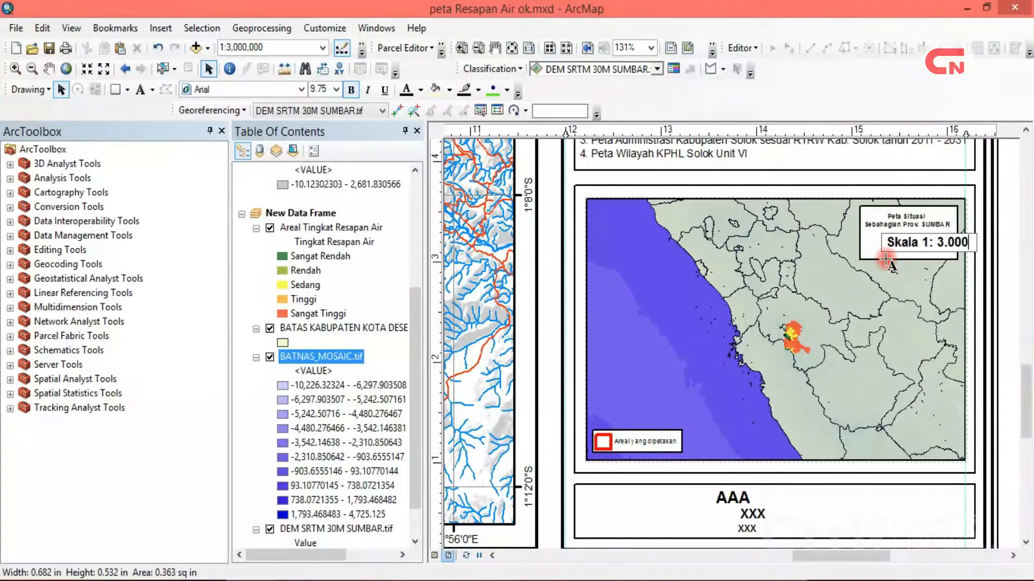
{"action": "left_click", "coordinate": [1009, 323]}
Set the "Skala 1: 3.000.000" text to font size 5 and centre it at the bottom of the white box.
{"action": "left_click", "coordinate": [922, 244]}
{"action": "left_click", "coordinate": [336, 92]}
{"action": "left_click", "coordinate": [338, 107]}
{"action": "left_click_drag", "start_coordinate": [336, 173], "coordinate": [338, 125]}
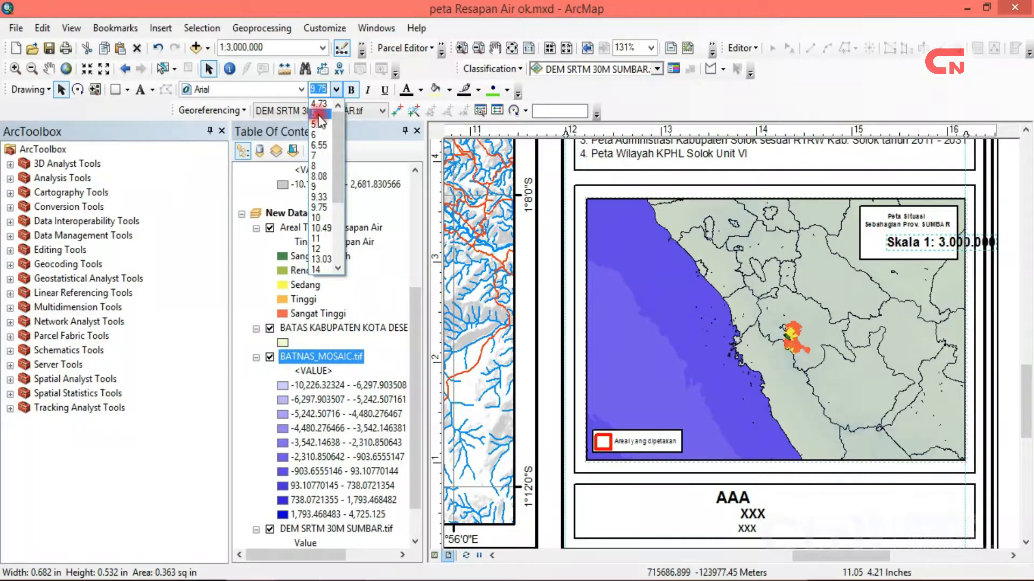
{"action": "left_click", "coordinate": [318, 114]}
{"action": "left_click_drag", "start_coordinate": [927, 247], "coordinate": [919, 250]}
Insert a north arrow and place it between the title and scale text in the inset's white box.
{"action": "left_click", "coordinate": [156, 29]}
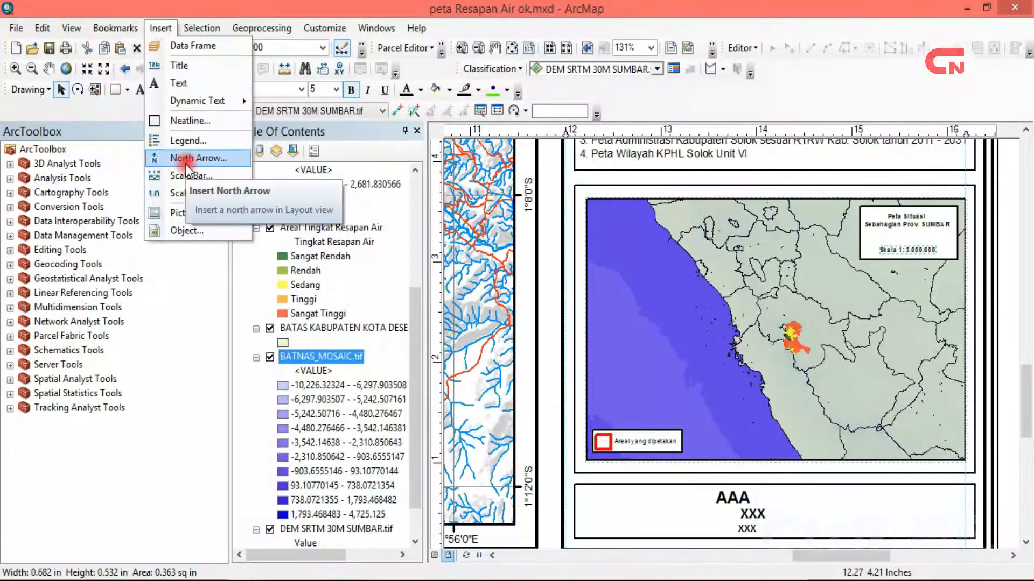
{"action": "left_click", "coordinate": [198, 158]}
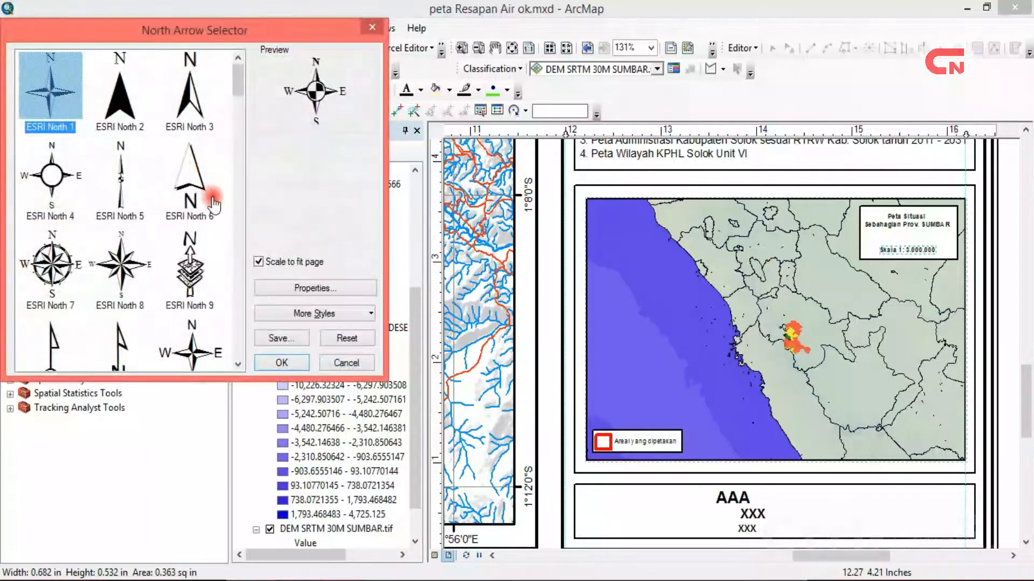
{"action": "left_click", "coordinate": [192, 81]}
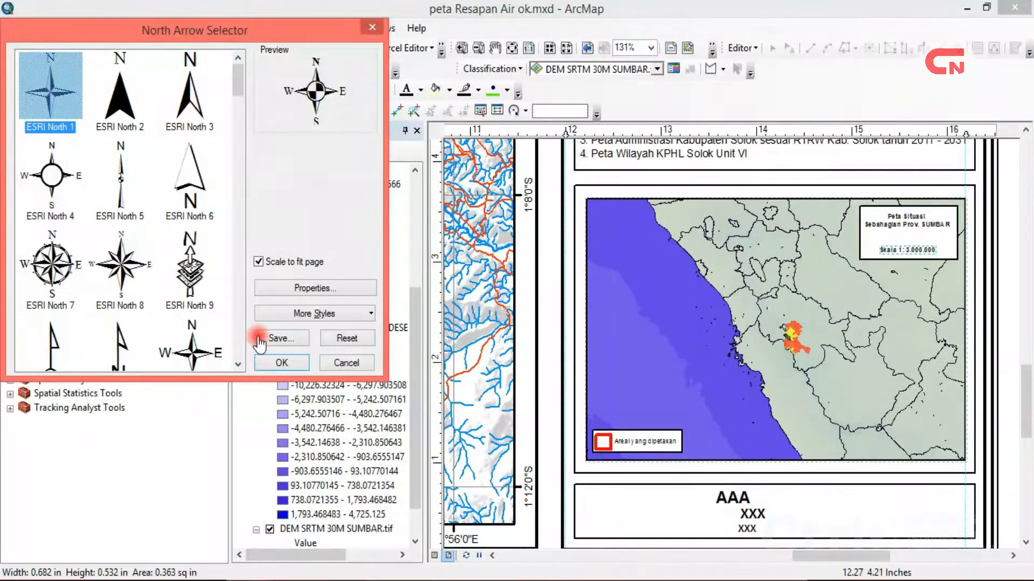
{"action": "left_click", "coordinate": [277, 362]}
{"action": "mouse_move", "coordinate": [693, 313]}
{"action": "left_mouse_down"}
{"action": "mouse_move", "coordinate": [676, 358]}
{"action": "mouse_move", "coordinate": [862, 243]}
{"action": "mouse_move", "coordinate": [908, 247]}
{"action": "mouse_move", "coordinate": [901, 234]}
{"action": "mouse_move", "coordinate": [907, 244]}
{"action": "left_mouse_up"}
{"action": "left_click_drag", "start_coordinate": [912, 248], "coordinate": [905, 240]}
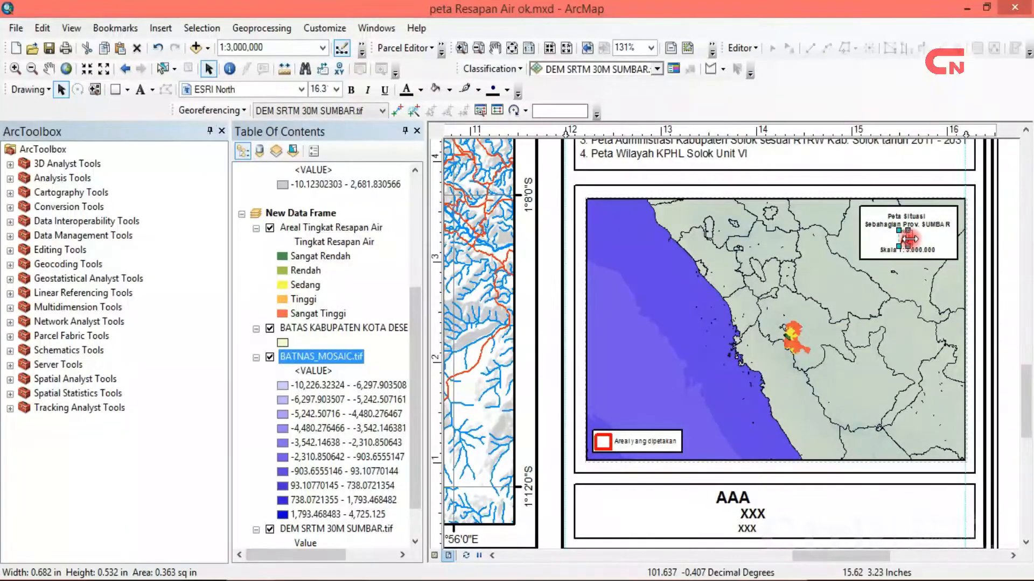
{"action": "left_click", "coordinate": [1007, 321]}
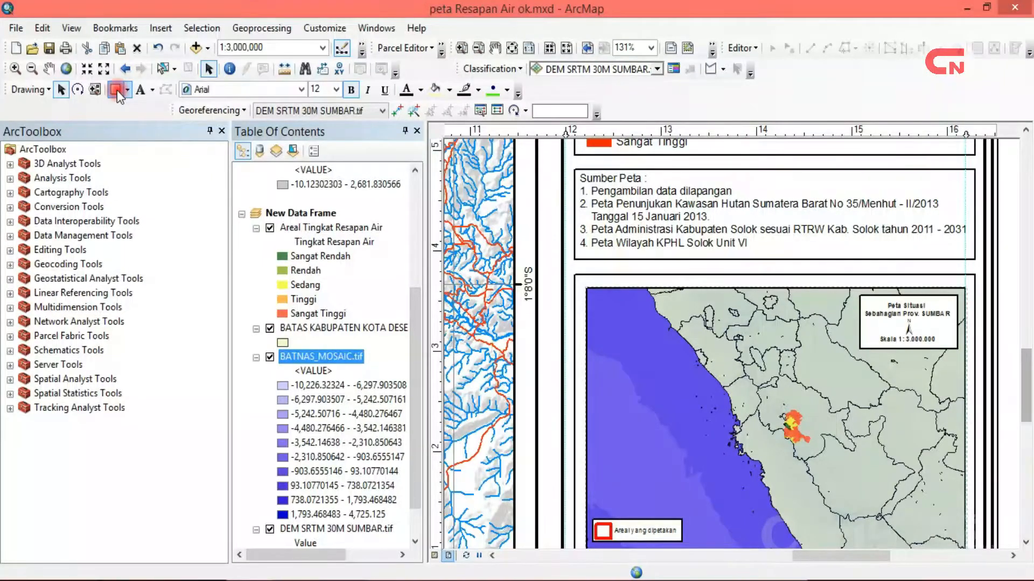
Draw a rectangle about 0.93 by 0.90 in around the mapped area, with no fill and a black outline of width 2.
{"action": "left_click", "coordinate": [118, 89]}
{"action": "left_click_drag", "start_coordinate": [751, 381], "coordinate": [839, 470]}
{"action": "right_click", "coordinate": [813, 447]}
{"action": "left_click", "coordinate": [848, 442]}
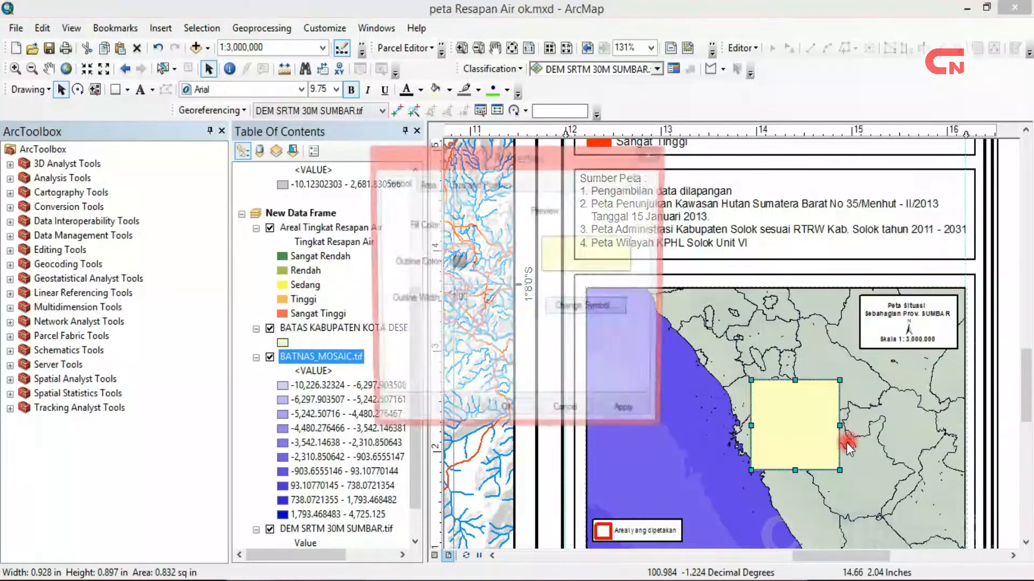
{"action": "left_click", "coordinate": [472, 224]}
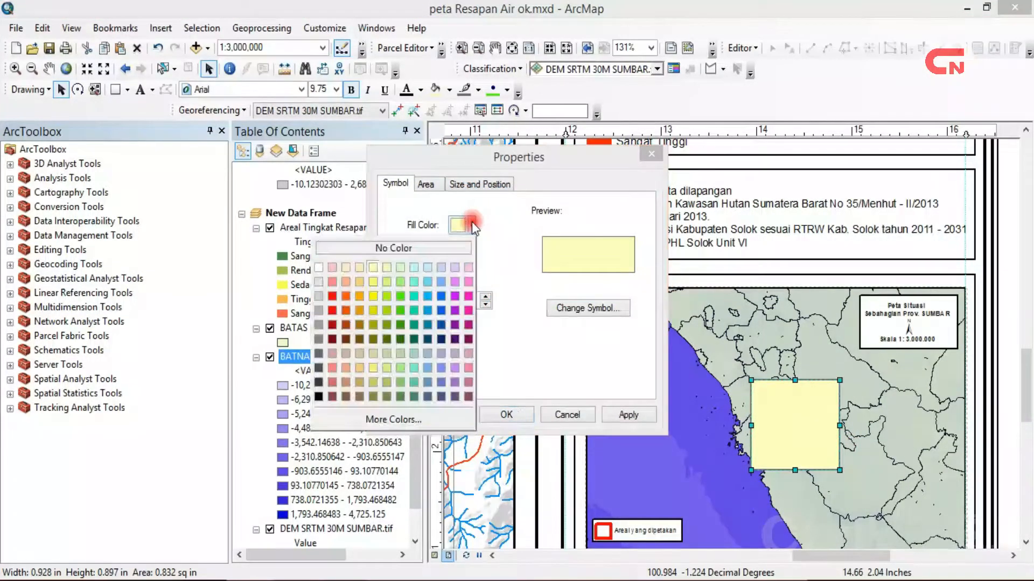
{"action": "left_click", "coordinate": [444, 242]}
{"action": "left_click", "coordinate": [472, 264]}
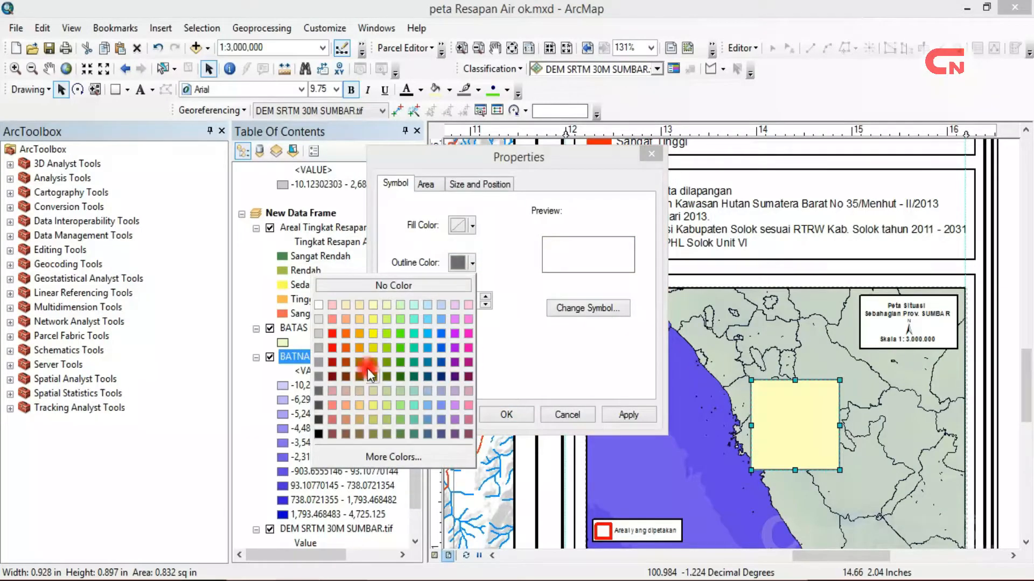
{"action": "left_click", "coordinate": [324, 427]}
{"action": "left_click", "coordinate": [485, 296]}
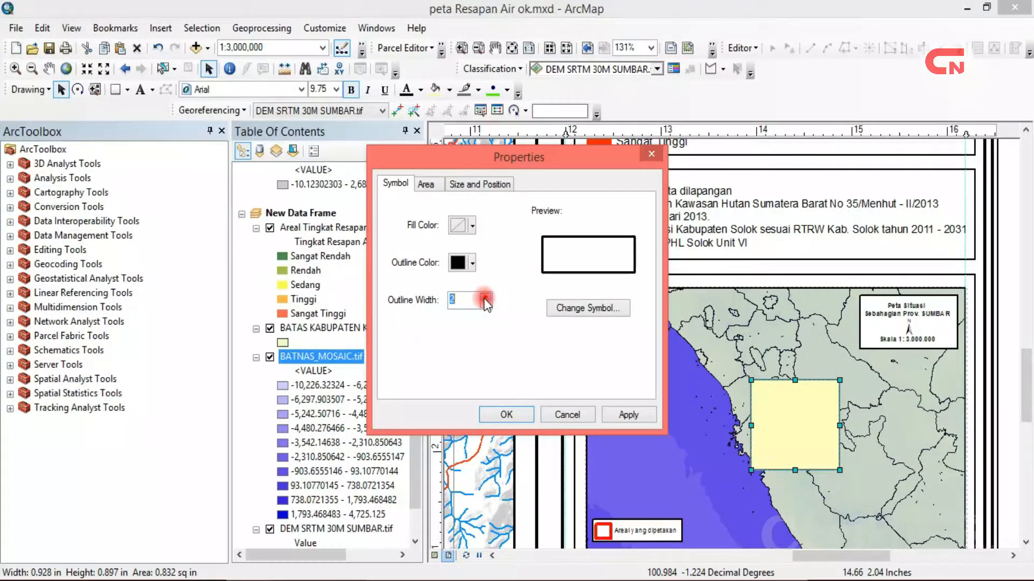
{"action": "left_click", "coordinate": [519, 419]}
{"action": "left_click", "coordinate": [1007, 420]}
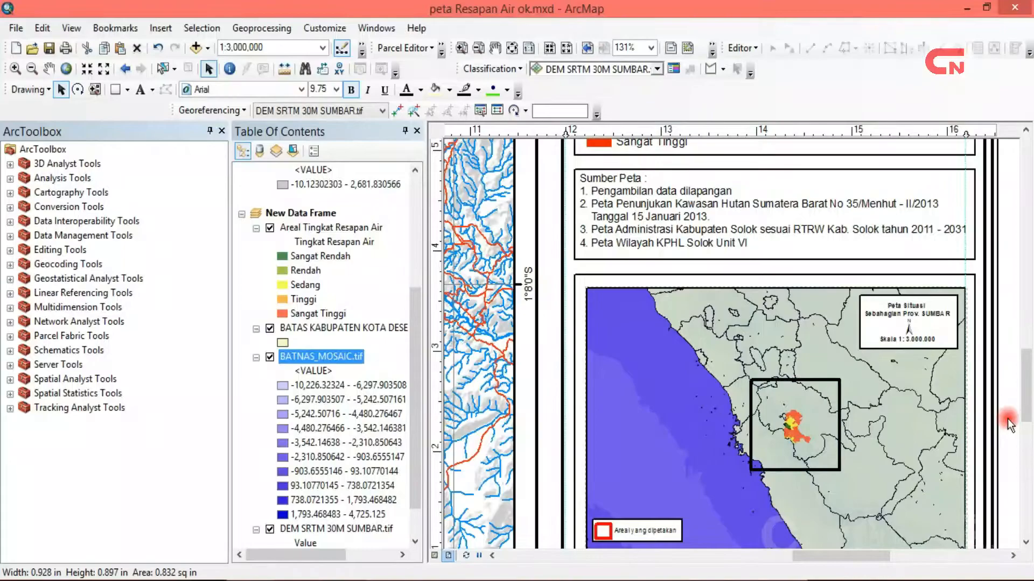
Shrink the black outline rectangle in the inset and centre it on the coloured infiltration area.
{"action": "left_click_drag", "start_coordinate": [1025, 396], "coordinate": [1026, 437]}
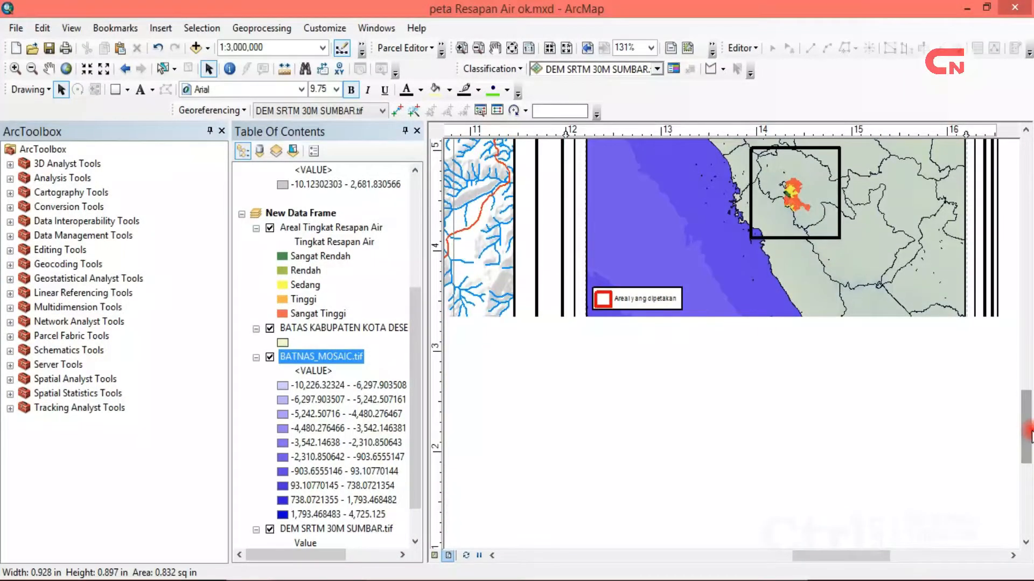
{"action": "left_click", "coordinate": [815, 236]}
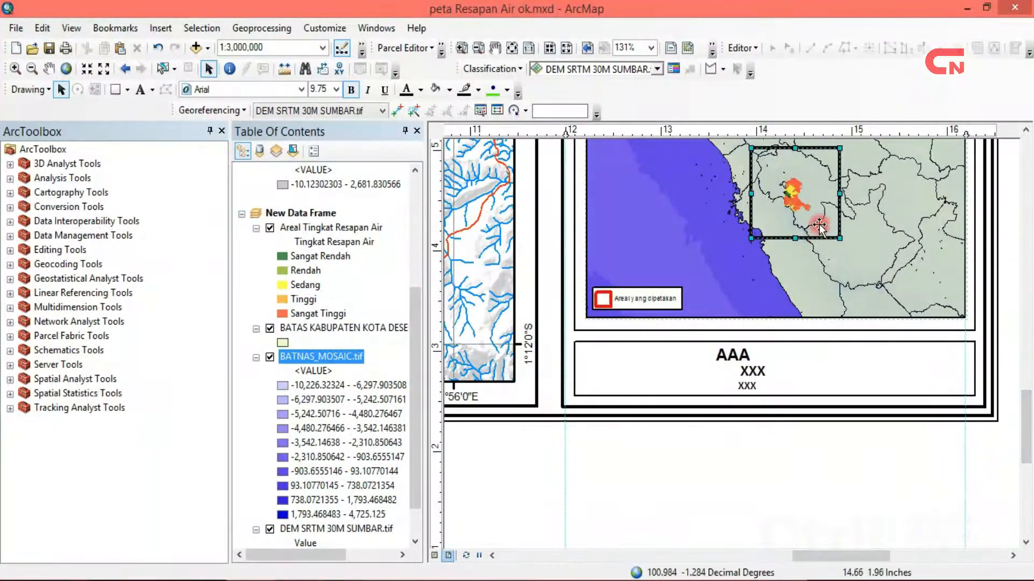
{"action": "left_click_drag", "start_coordinate": [845, 137], "coordinate": [817, 167]}
{"action": "left_click", "coordinate": [784, 214]}
{"action": "left_click_drag", "start_coordinate": [784, 214], "coordinate": [796, 204]}
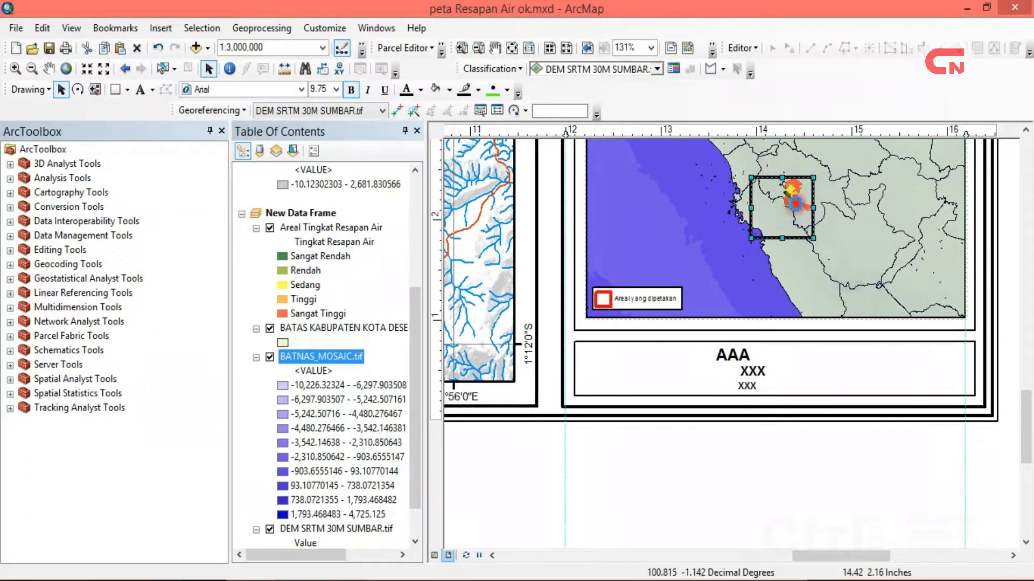
{"action": "left_click", "coordinate": [1010, 328]}
Replace the "AAA" text in the bottom box with "UNIVERSITAS INDAHNYA GOTONG ROYONG" and shift it back into the box.
{"action": "left_click", "coordinate": [740, 353]}
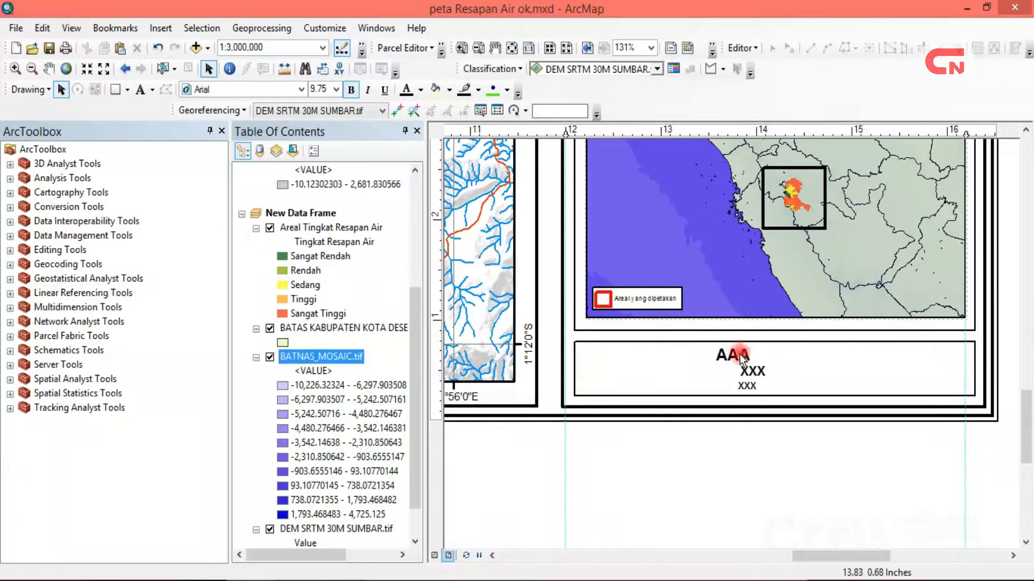
{"action": "right_click", "coordinate": [738, 355]}
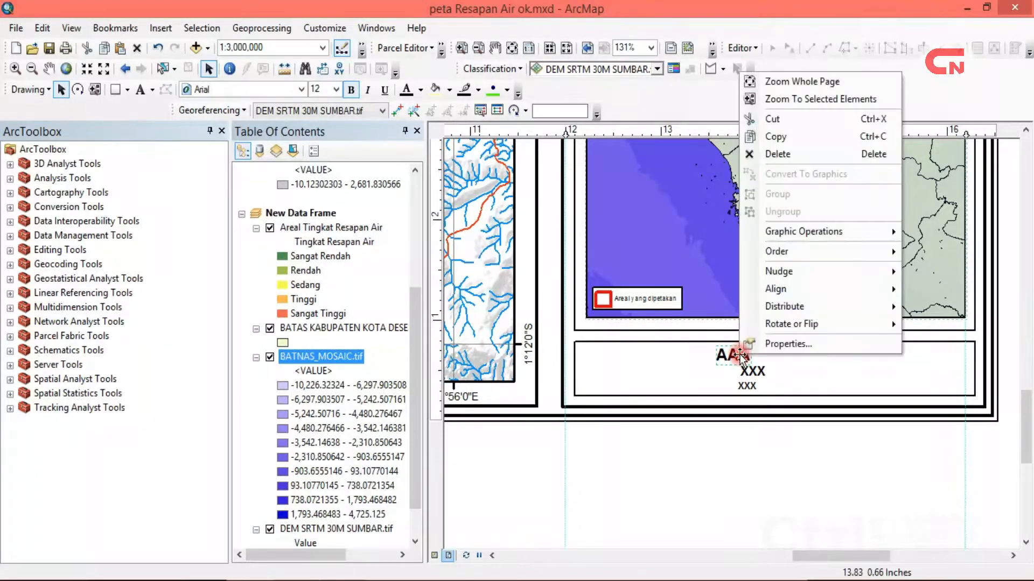
{"action": "left_click", "coordinate": [786, 339]}
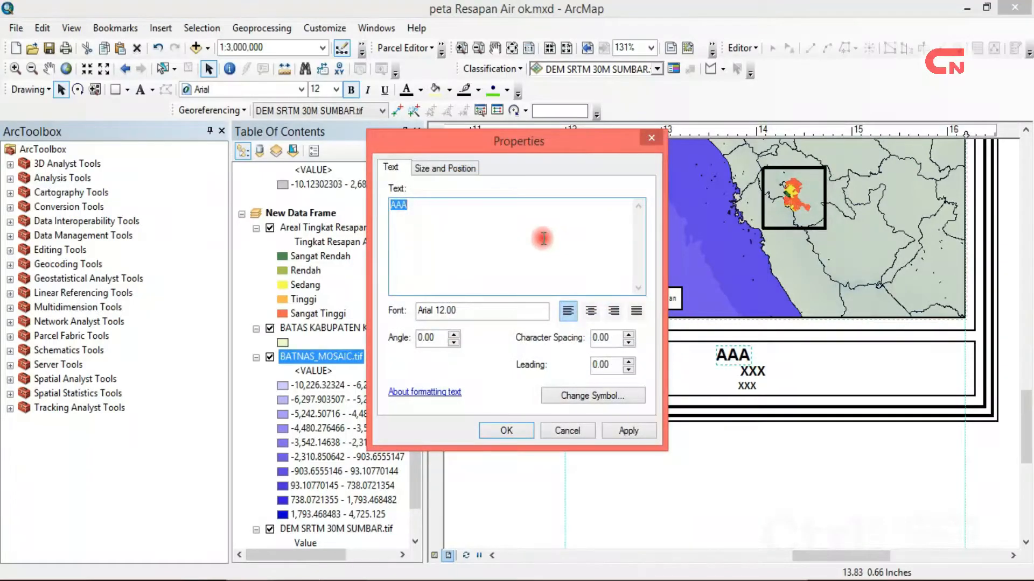
{"action": "type", "text": "U"}
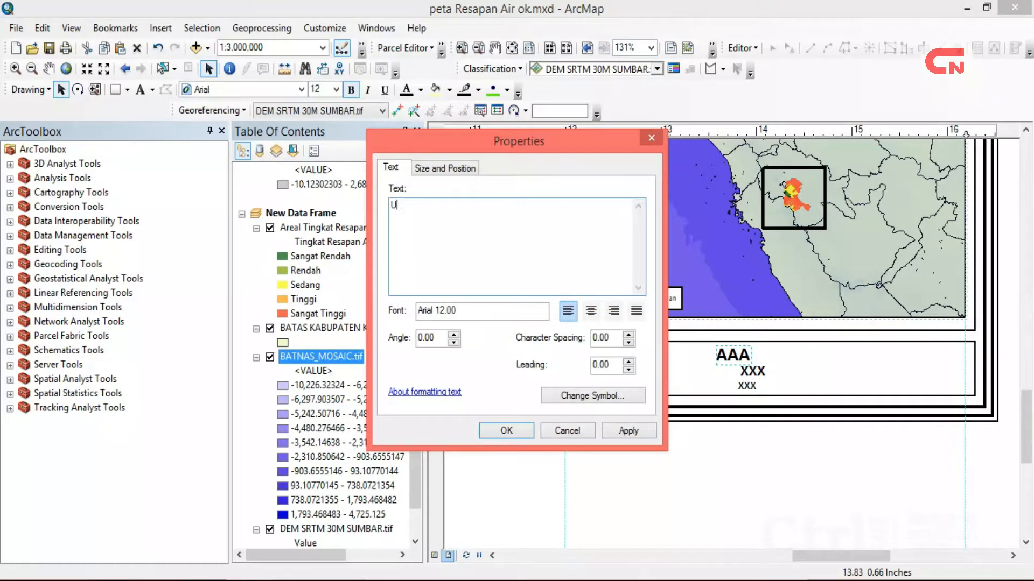
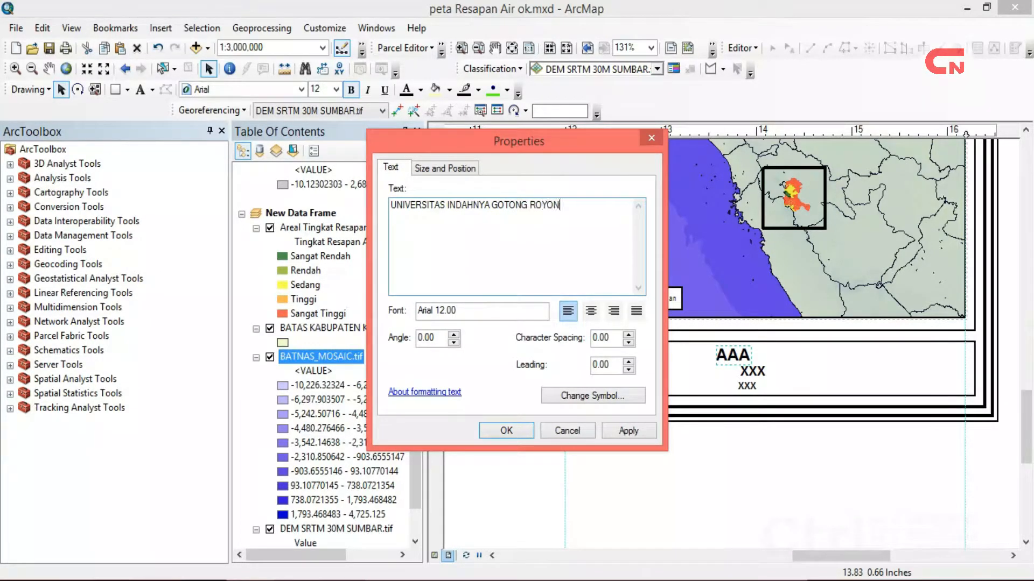
{"action": "type", "text": "G"}
{"action": "left_click", "coordinate": [598, 397]}
{"action": "left_click", "coordinate": [616, 432]}
{"action": "left_click", "coordinate": [525, 429]}
{"action": "left_click_drag", "start_coordinate": [811, 357], "coordinate": [700, 357]}
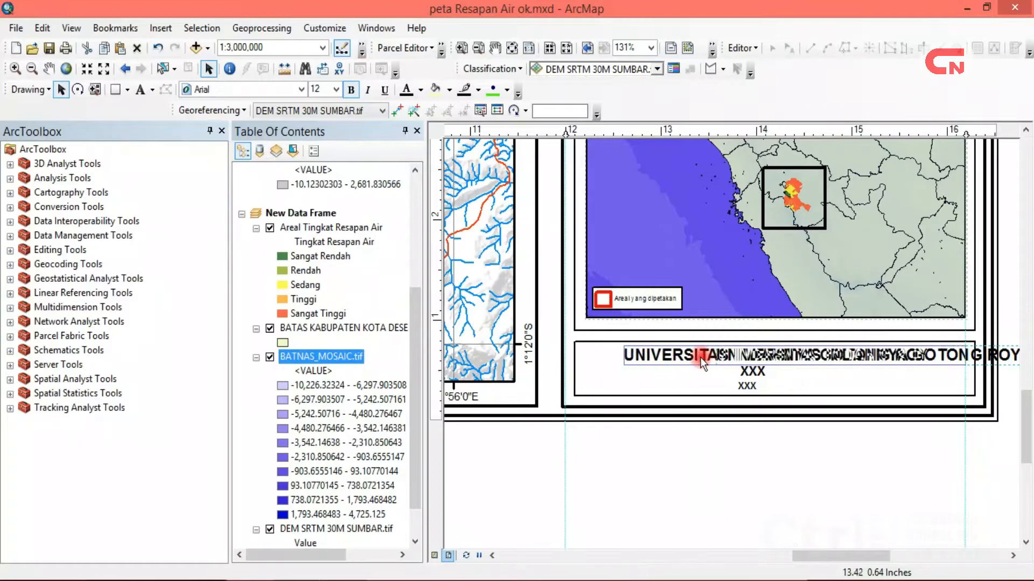
Remove the word "INDAHNYA" from the university title and reposition the shortened text near the middle of the box.
{"action": "right_click", "coordinate": [741, 360]}
{"action": "left_click", "coordinate": [791, 350]}
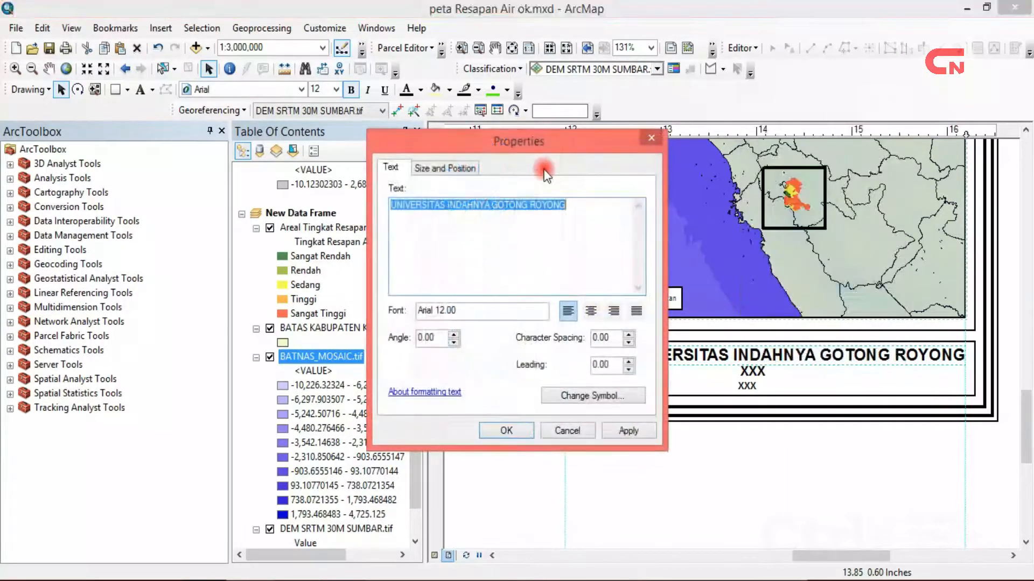
{"action": "left_click", "coordinate": [491, 207]}
{"action": "left_click_drag", "start_coordinate": [491, 207], "coordinate": [452, 203]}
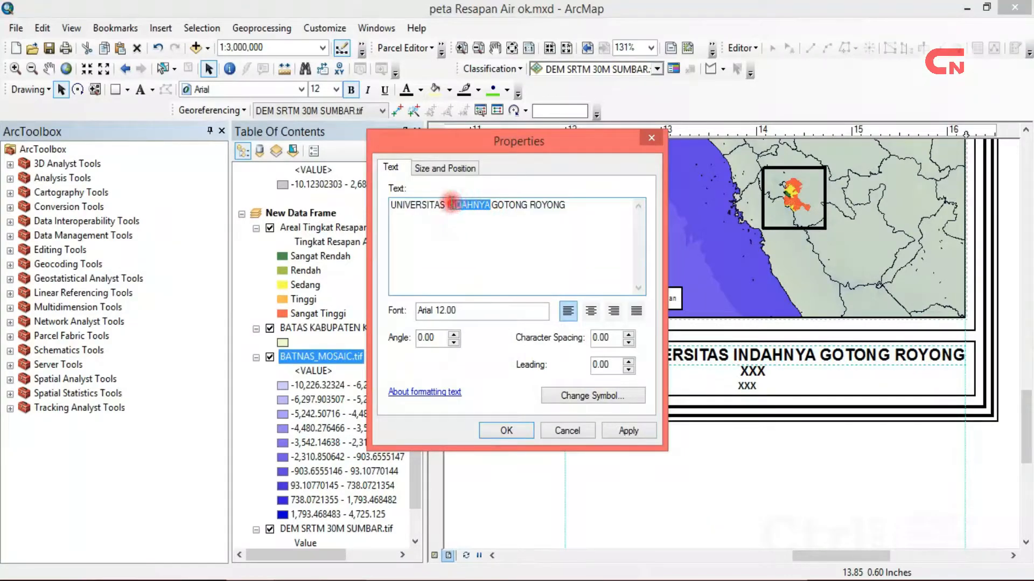
{"action": "key", "text": "Delete"}
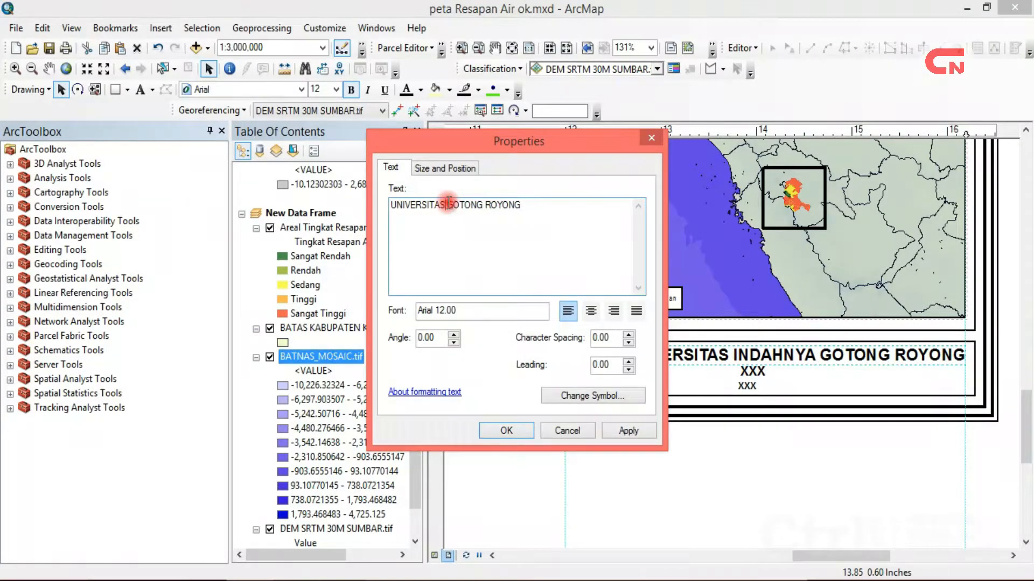
{"action": "left_click", "coordinate": [505, 431]}
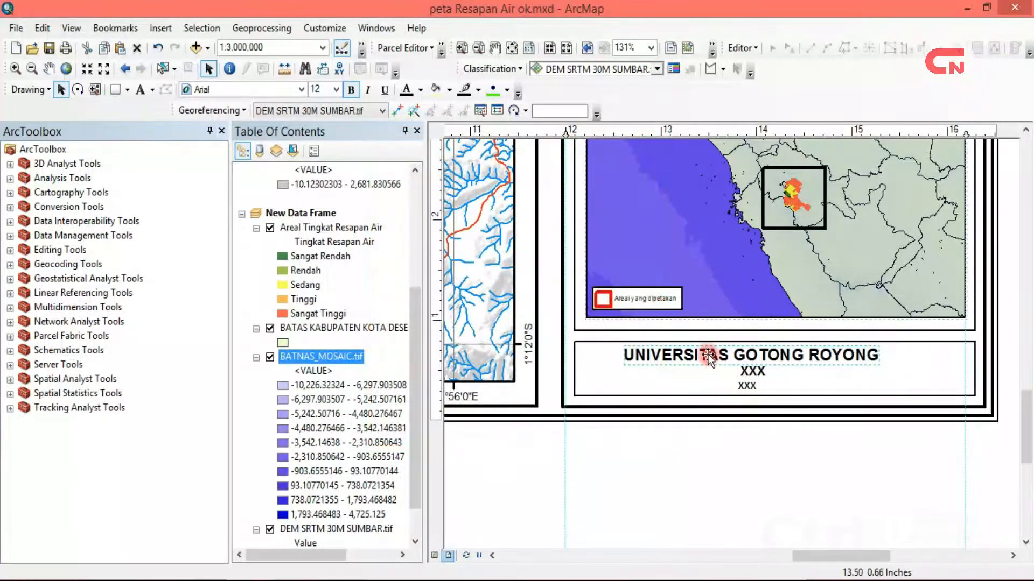
{"action": "left_click_drag", "start_coordinate": [709, 354], "coordinate": [733, 358]}
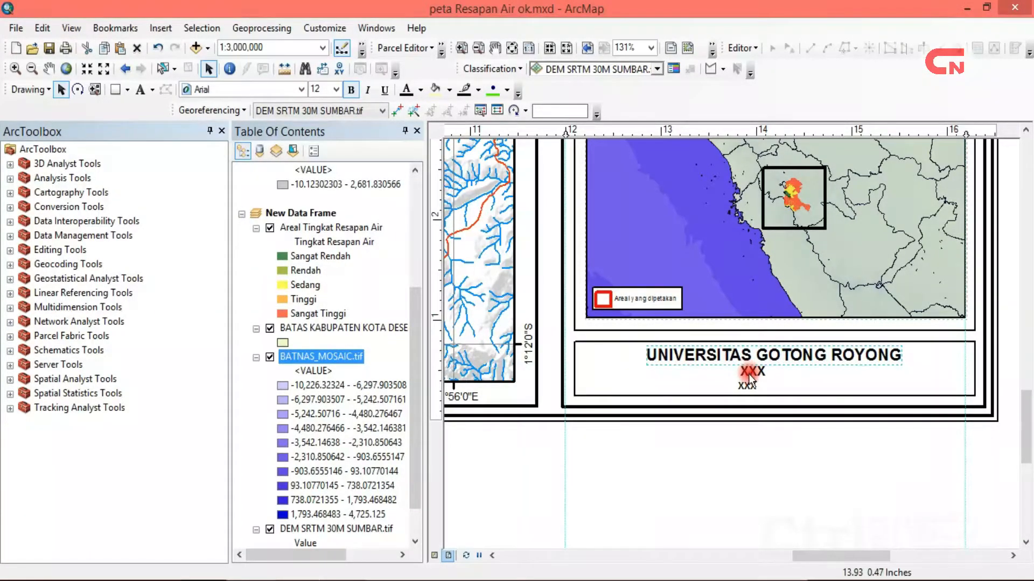
Change the larger "XXX" text under the university title to "FAKULTAS ABCBDE" and move it beneath the title's middle.
{"action": "right_click", "coordinate": [748, 373]}
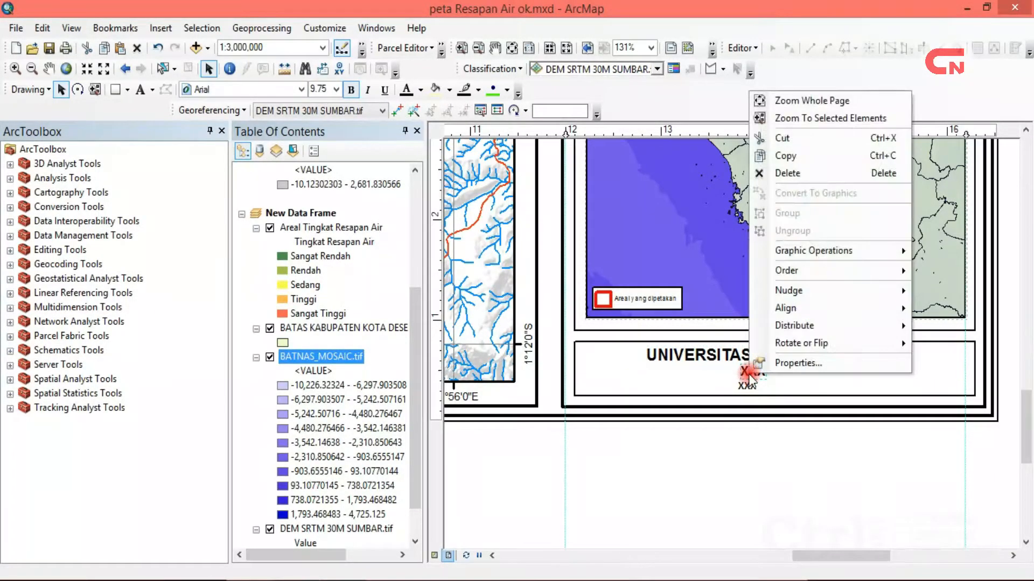
{"action": "left_click", "coordinate": [795, 363]}
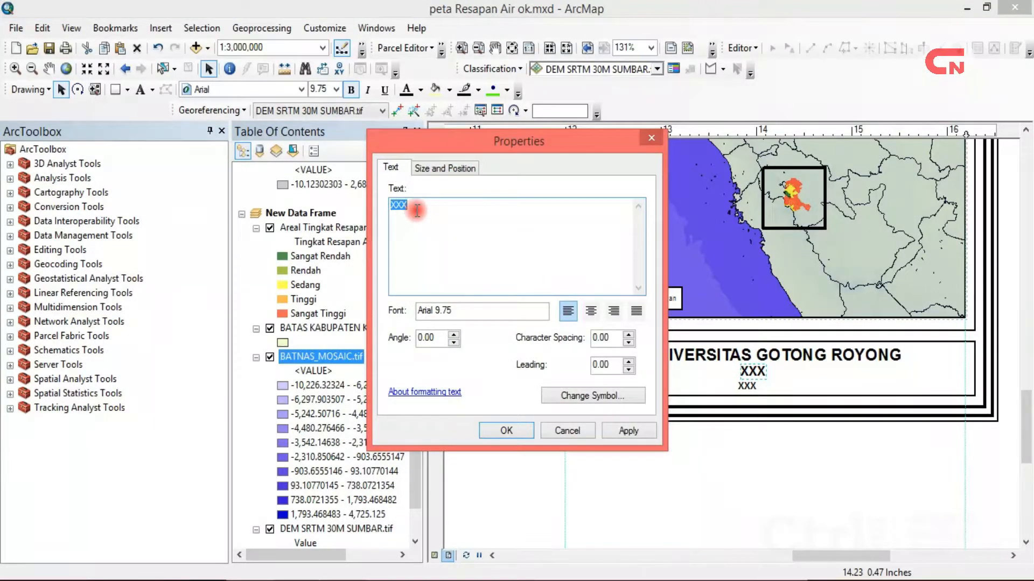
{"action": "left_click_drag", "start_coordinate": [417, 210], "coordinate": [371, 209]}
{"action": "type", "text": "FAKULTAS ABCBDE"}
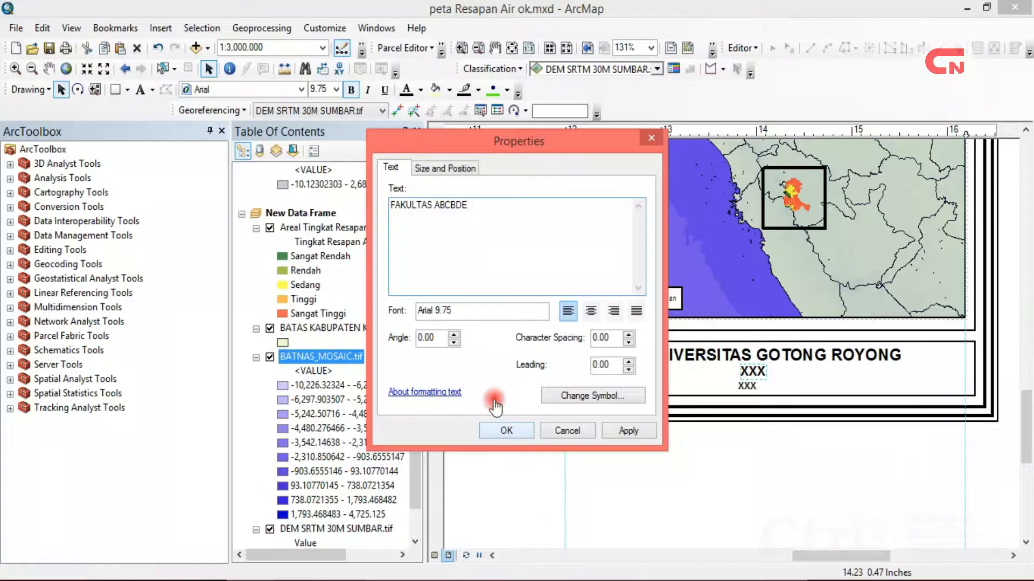
{"action": "left_click", "coordinate": [504, 430]}
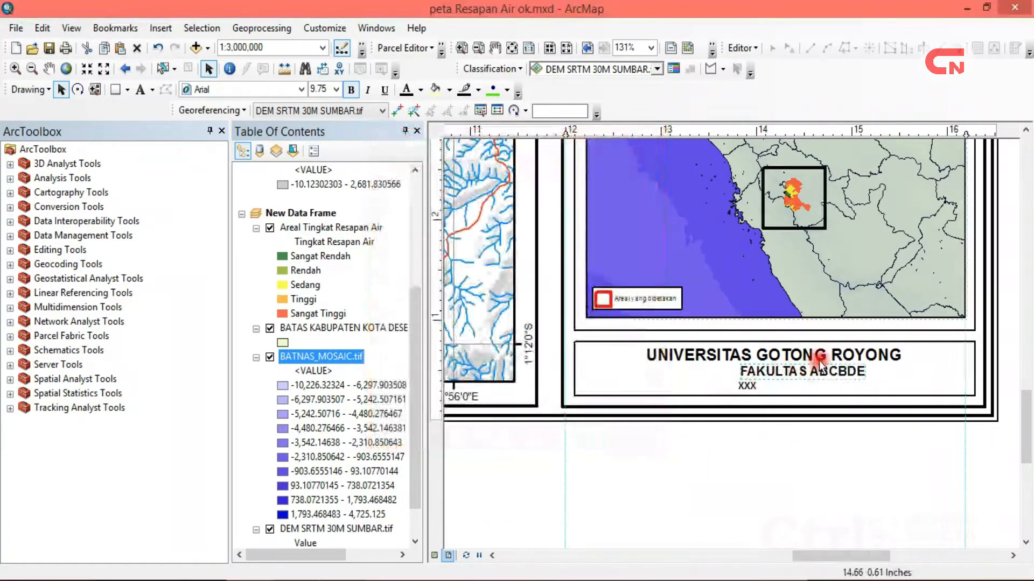
{"action": "left_click_drag", "start_coordinate": [813, 373], "coordinate": [796, 373]}
{"action": "left_click_drag", "start_coordinate": [783, 373], "coordinate": [776, 373]}
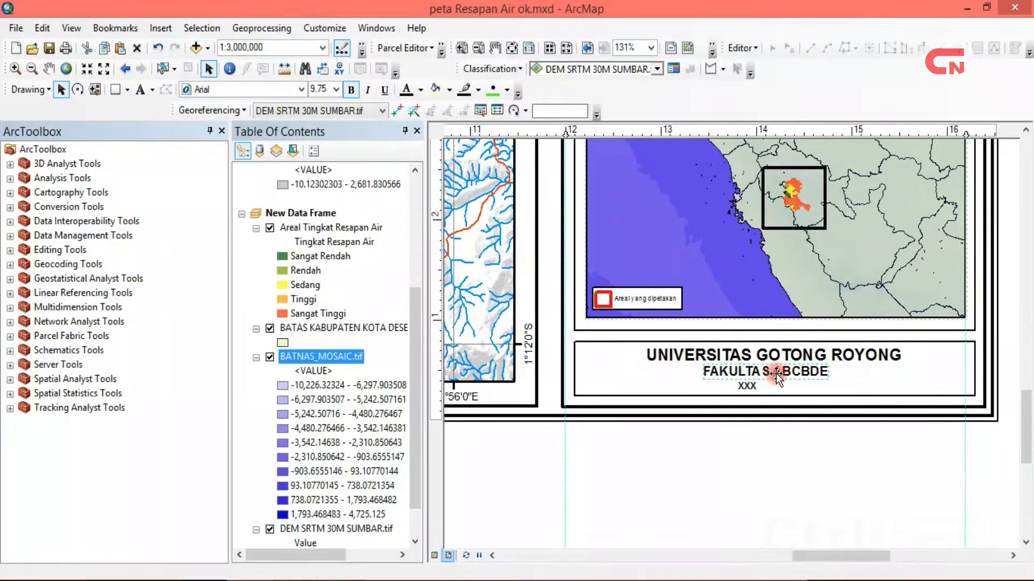
Change the remaining small "XXX" text in the bottom box to "PROGRAM STUDI ABCDE".
{"action": "double_click", "coordinate": [748, 388]}
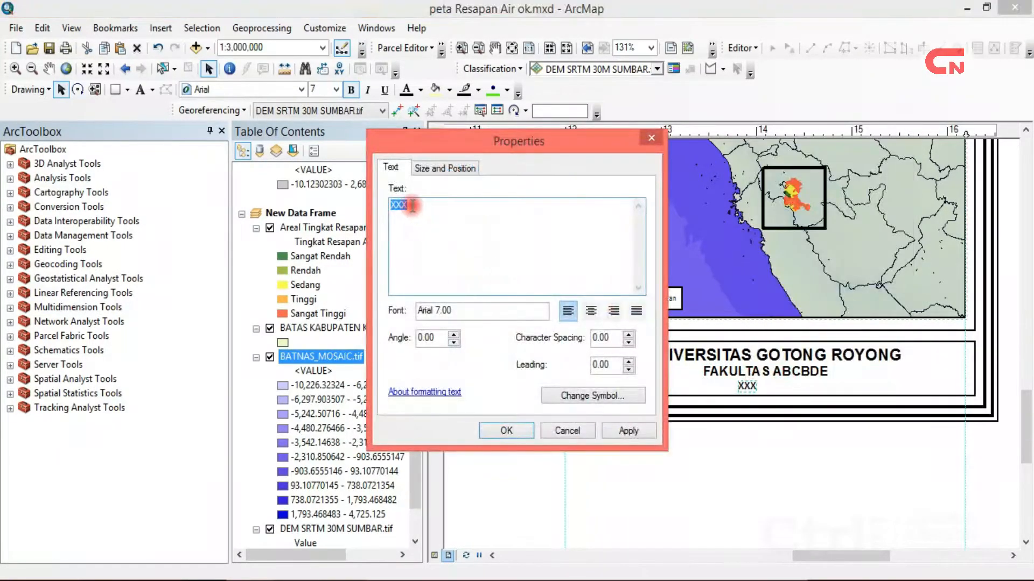
{"action": "type", "text": "PROGRAM STUDI ABCDE"}
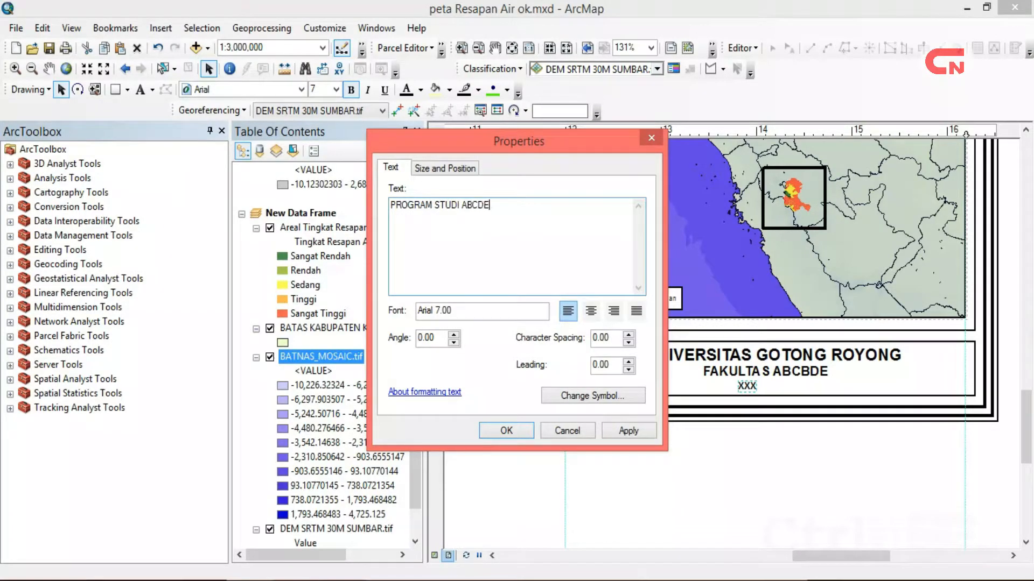
{"action": "left_click", "coordinate": [520, 430]}
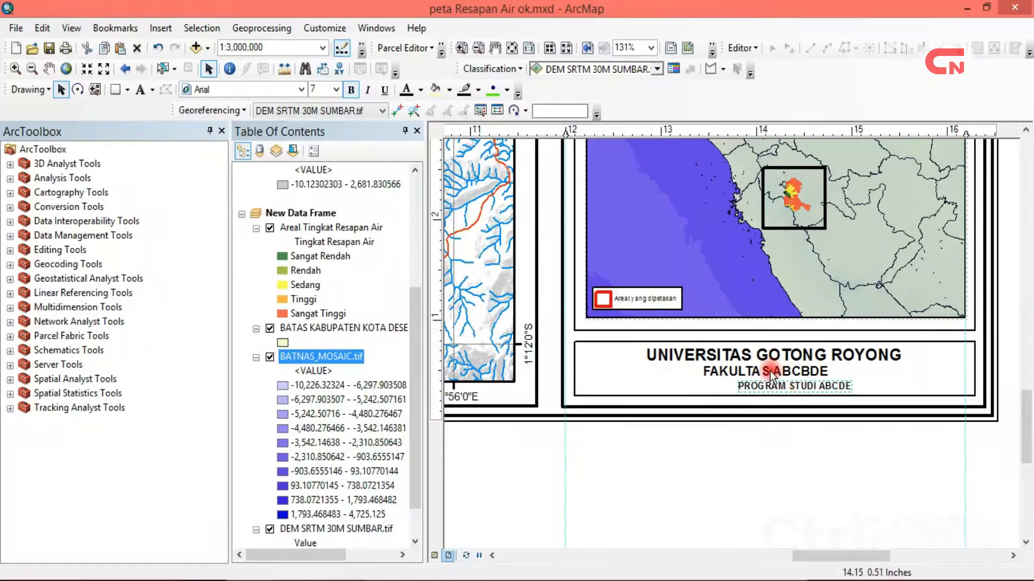
Align the university, faculty and study program text lines to a common horizontal centre.
{"action": "left_click_drag", "start_coordinate": [770, 371], "coordinate": [797, 372]}
{"action": "left_click_drag", "start_coordinate": [940, 458], "coordinate": [629, 354]}
{"action": "right_click", "coordinate": [816, 353]}
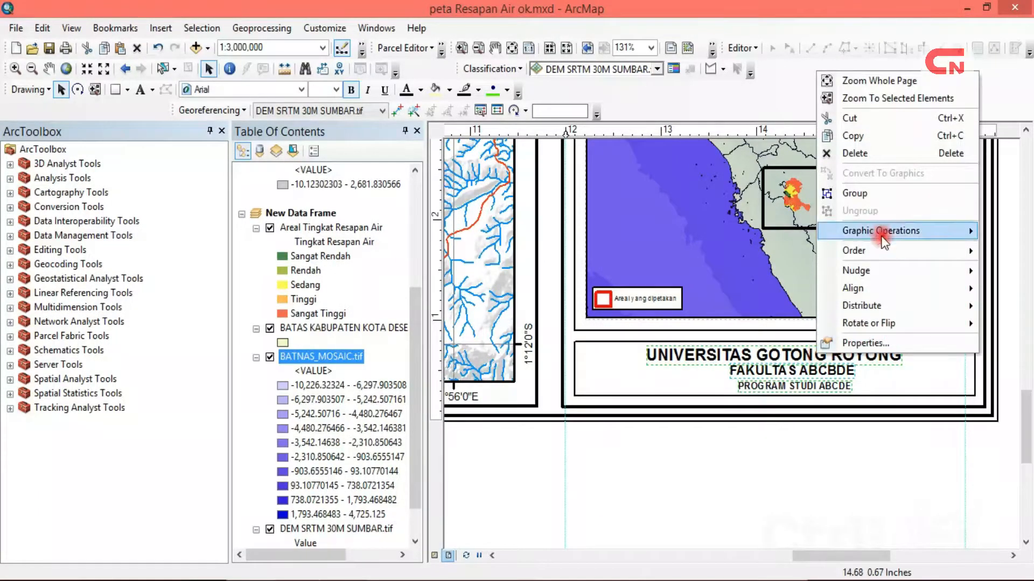
{"action": "mouse_move", "coordinate": [876, 285]}
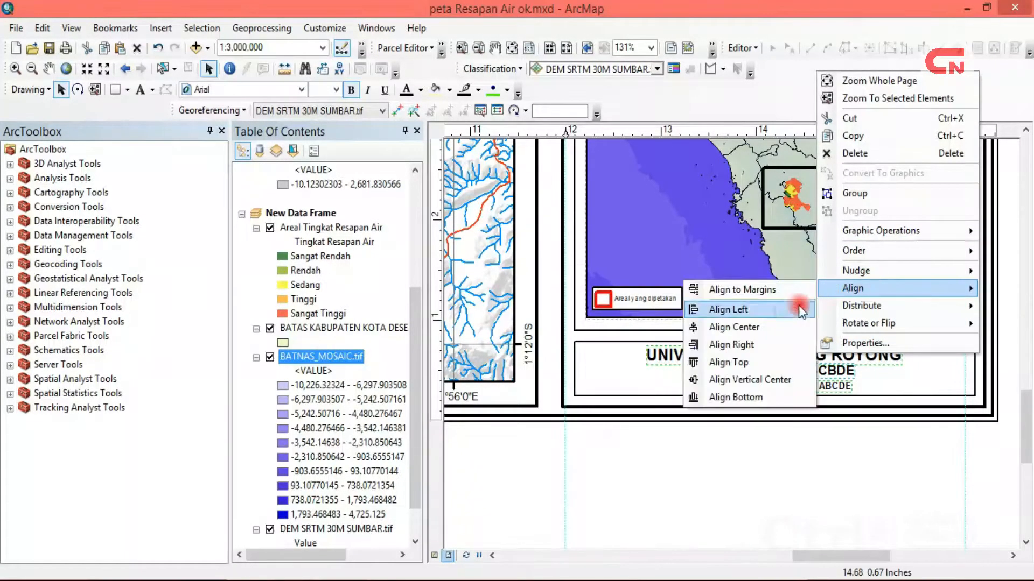
{"action": "left_click", "coordinate": [772, 328]}
{"action": "left_click", "coordinate": [749, 464]}
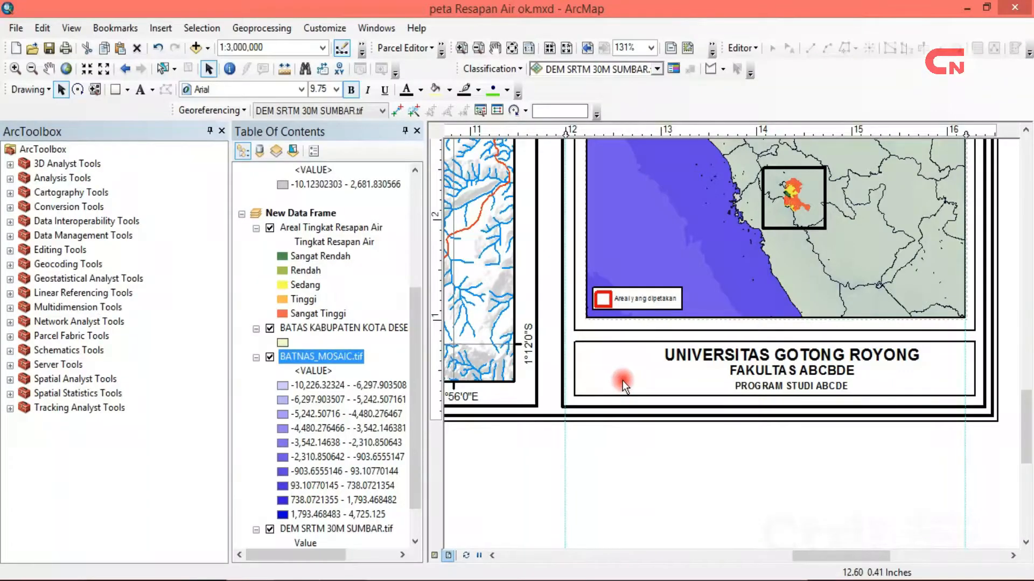
Switch to Chrome and search Google for "LOGO SEOLAH".
{"action": "left_click", "coordinate": [116, 579]}
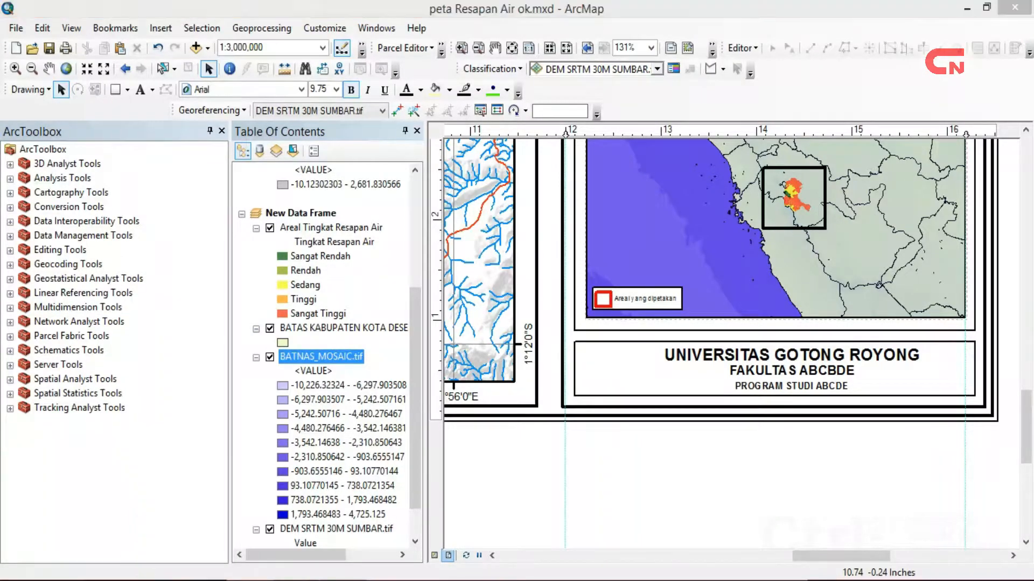
{"action": "left_click", "coordinate": [563, 329]}
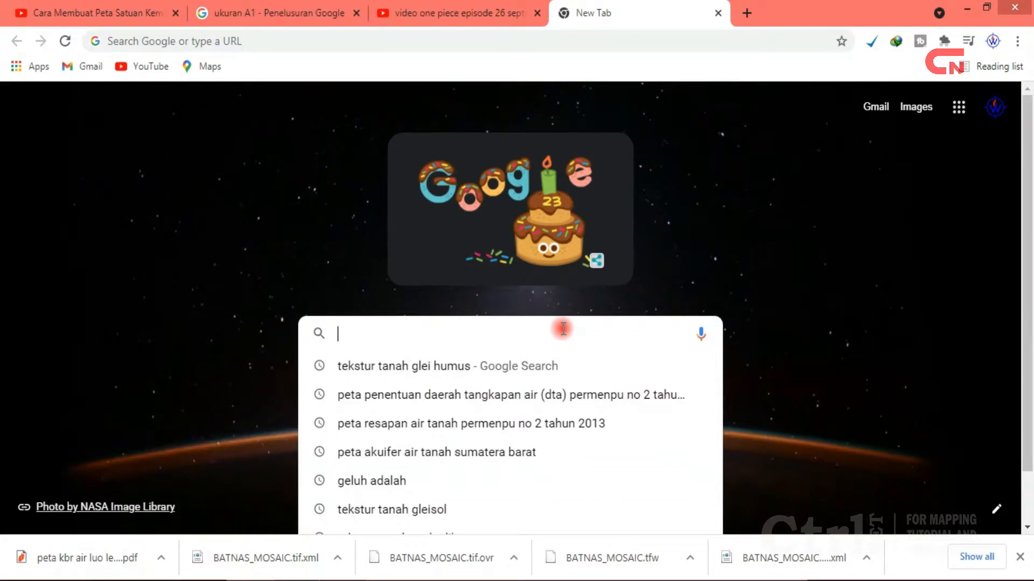
{"action": "type", "text": "LOGO SEOL"}
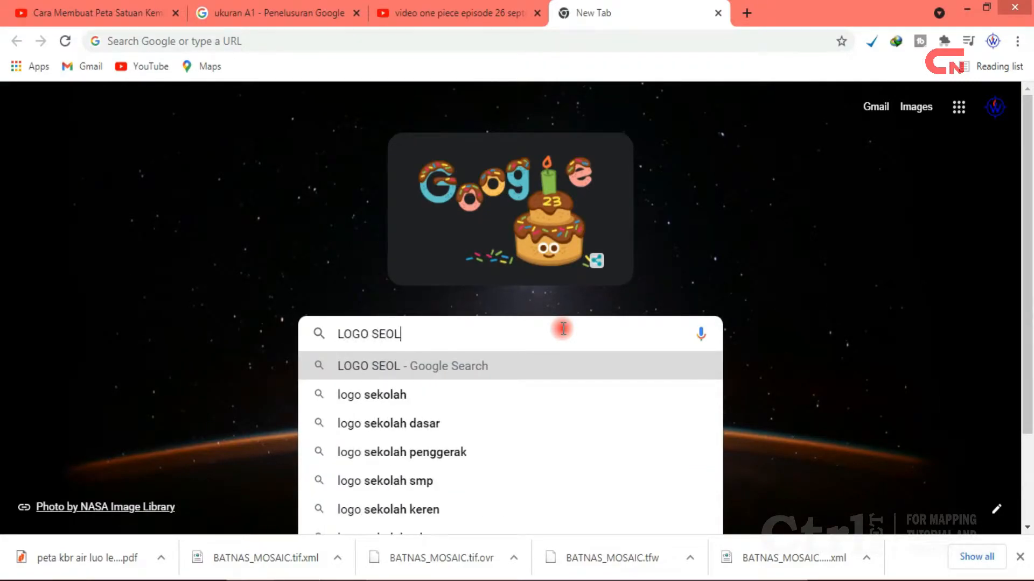
{"action": "type", "text": "AH"}
{"action": "key", "text": "Return"}
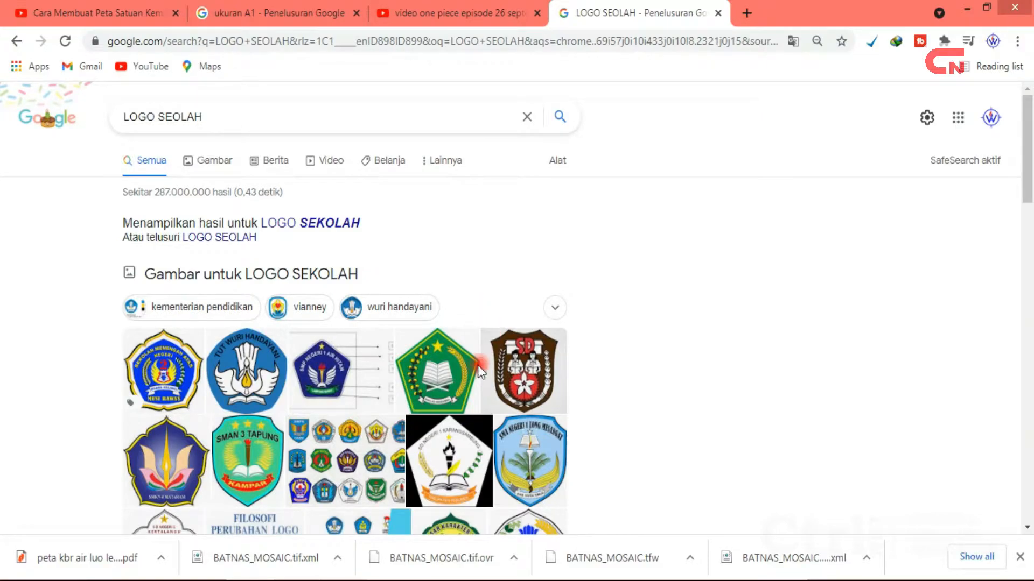
Open the green pentagon school logo from the image results and save it as download.jpg on Local Disk (D:).
{"action": "left_click", "coordinate": [459, 373]}
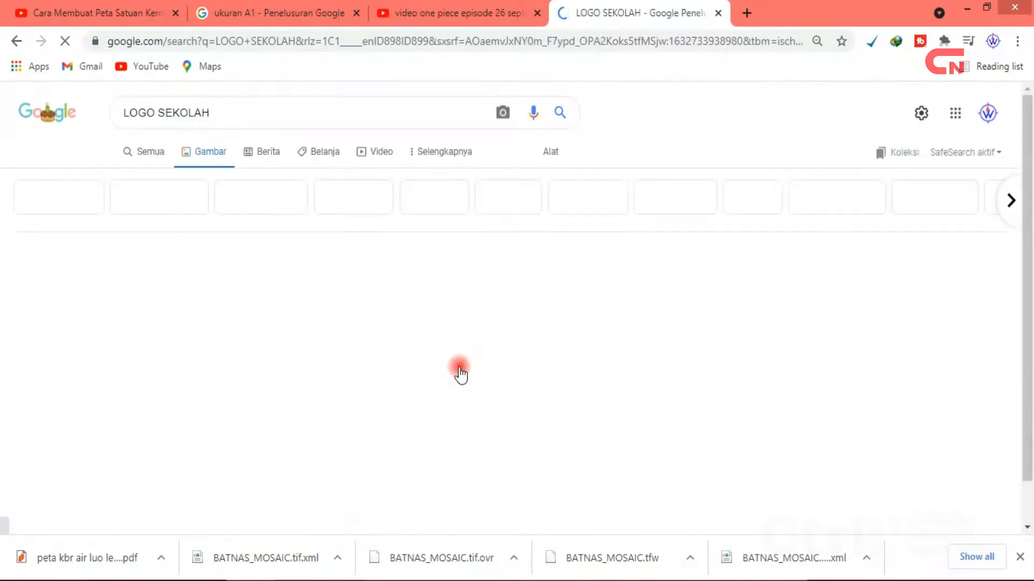
{"action": "left_click", "coordinate": [528, 344]}
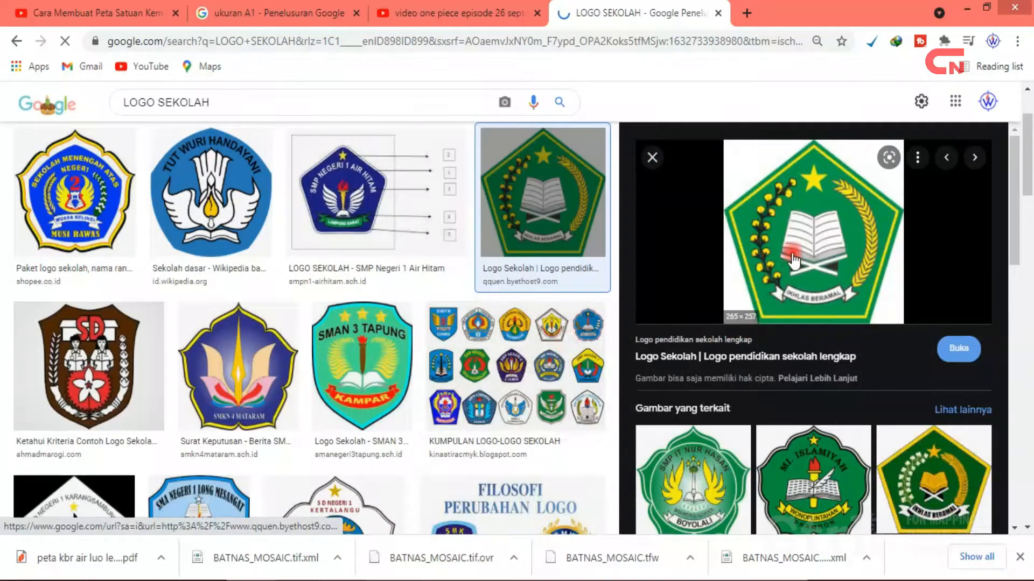
{"action": "right_click", "coordinate": [792, 253]}
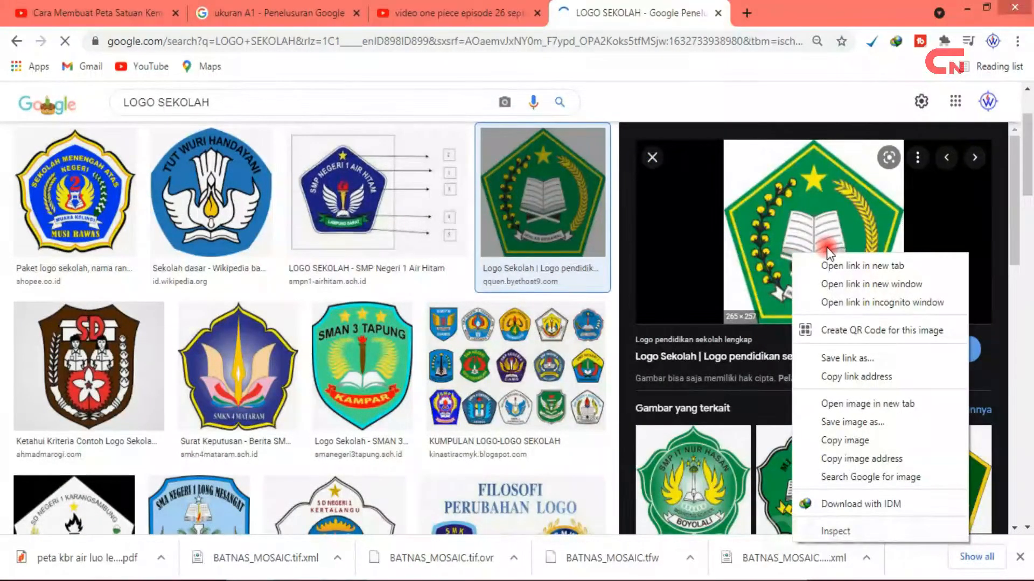
{"action": "left_click", "coordinate": [908, 425]}
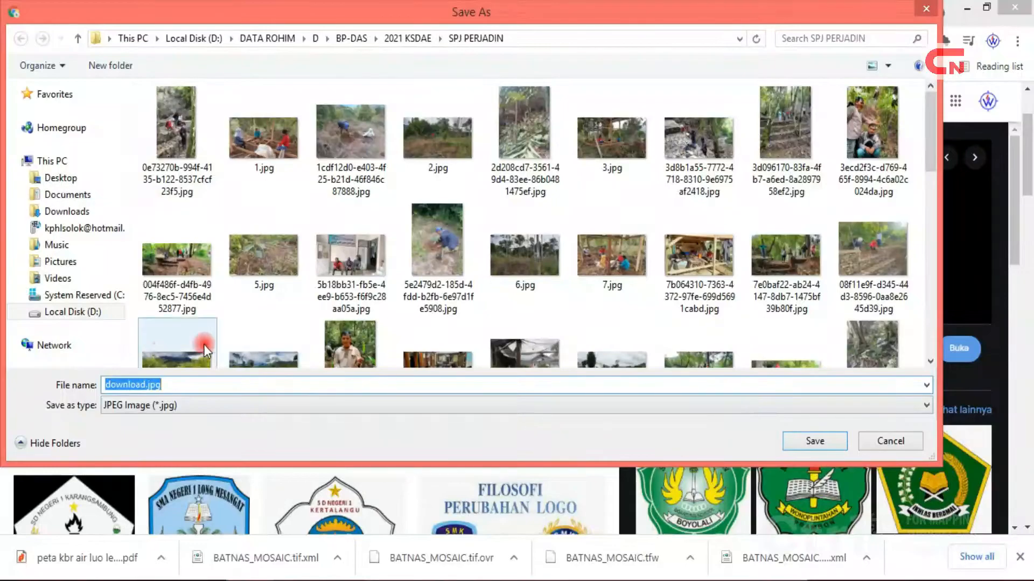
{"action": "left_click", "coordinate": [54, 313]}
{"action": "left_click", "coordinate": [810, 443]}
Switch to CorelDRAW and import download.jpg from Local Disk (D:), placing it beside the page.
{"action": "left_click", "coordinate": [294, 506]}
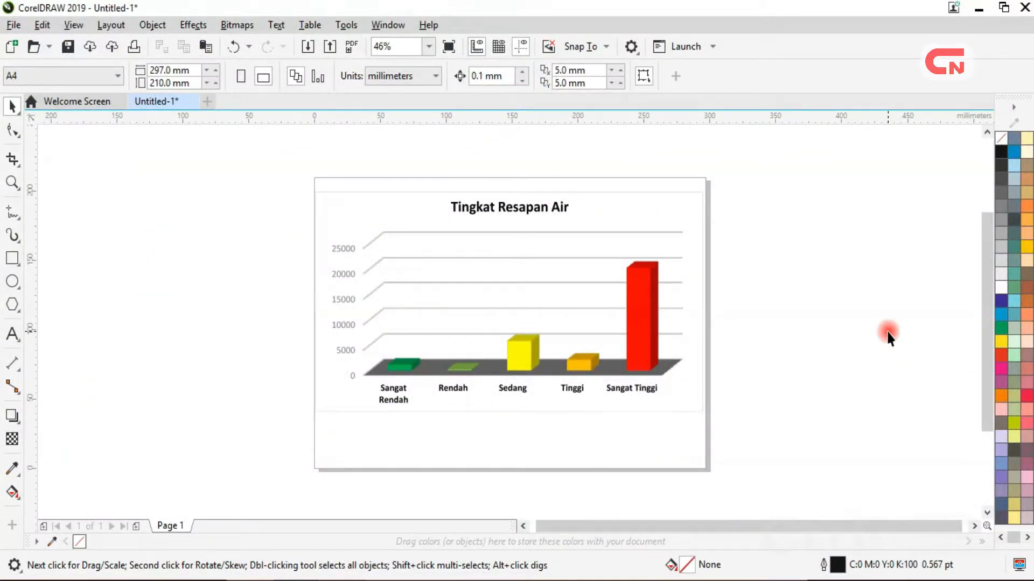
{"action": "key", "text": "ctrl+i"}
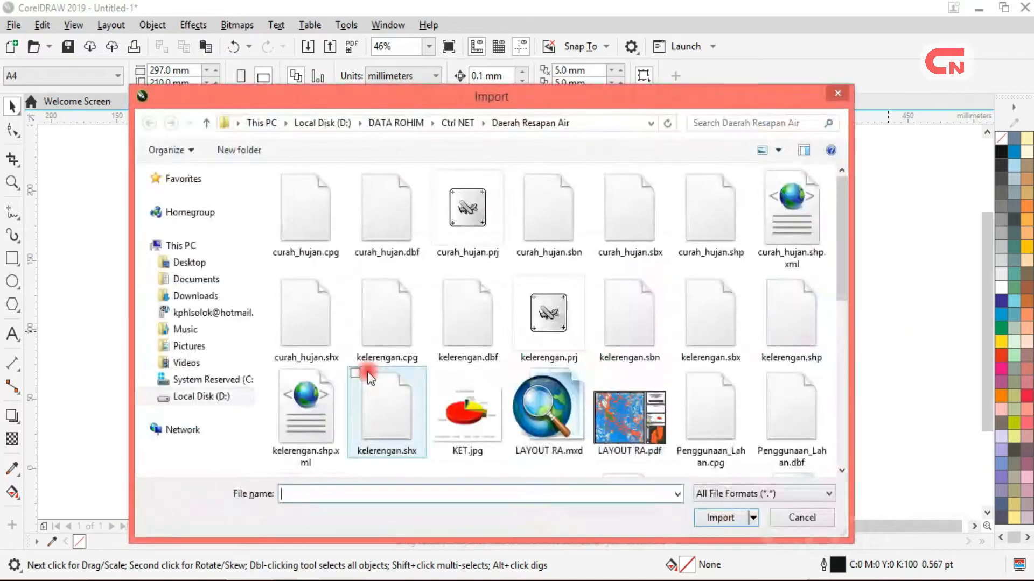
{"action": "left_click_drag", "start_coordinate": [842, 248], "coordinate": [844, 413]}
{"action": "left_click", "coordinate": [231, 397]}
{"action": "left_click_drag", "start_coordinate": [844, 243], "coordinate": [857, 431]}
{"action": "left_click", "coordinate": [652, 304]}
{"action": "left_click", "coordinate": [721, 517]}
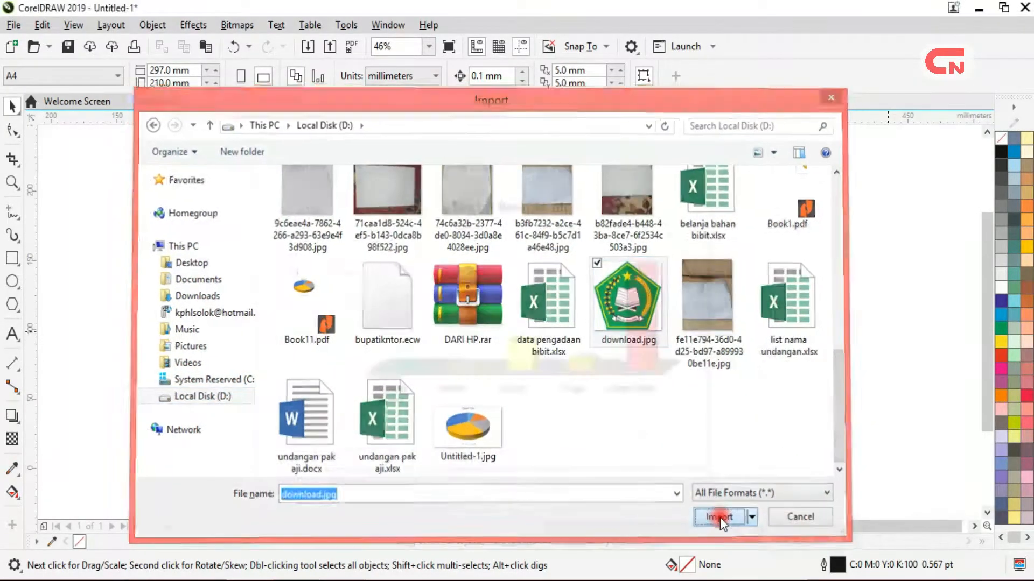
{"action": "left_click", "coordinate": [762, 267]}
Delete the Tingkat Resapan Air chart from the page and move the imported logo onto the page.
{"action": "left_click", "coordinate": [517, 359]}
{"action": "key", "text": "Delete"}
{"action": "left_click", "coordinate": [825, 299]}
{"action": "left_click_drag", "start_coordinate": [825, 299], "coordinate": [529, 305]}
{"action": "left_click", "coordinate": [692, 410]}
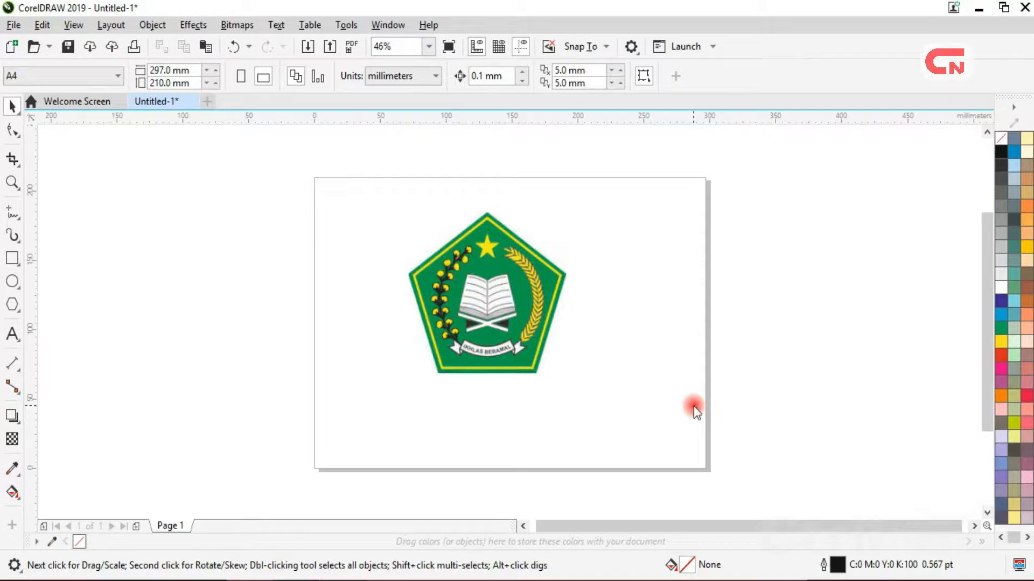
Export the logo page as Untitled-1.jpg into the Daerah Resapan Air folder, using the RGB Color (24-bit) mode.
{"action": "key", "text": "ctrl+e"}
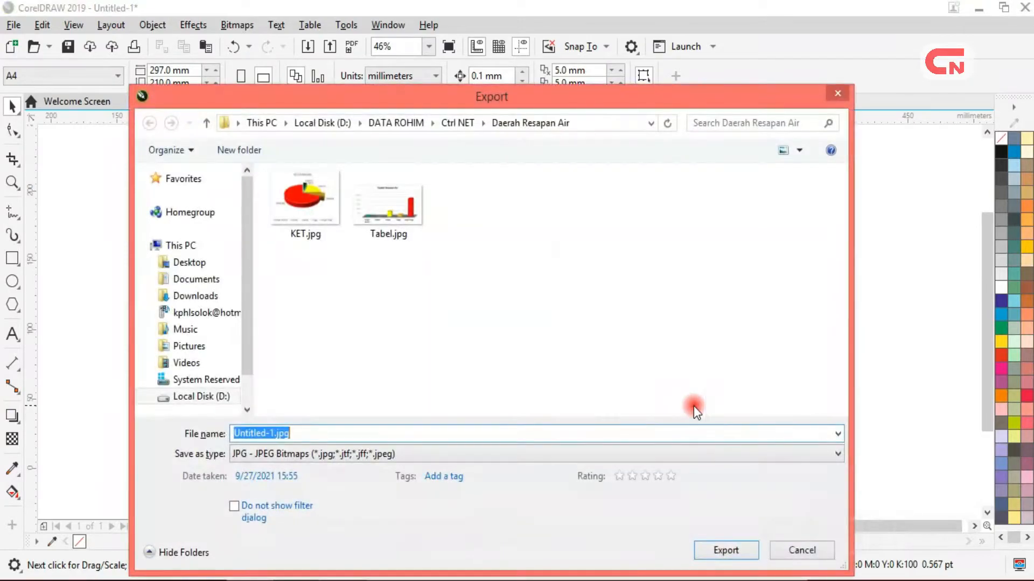
{"action": "left_click", "coordinate": [722, 549]}
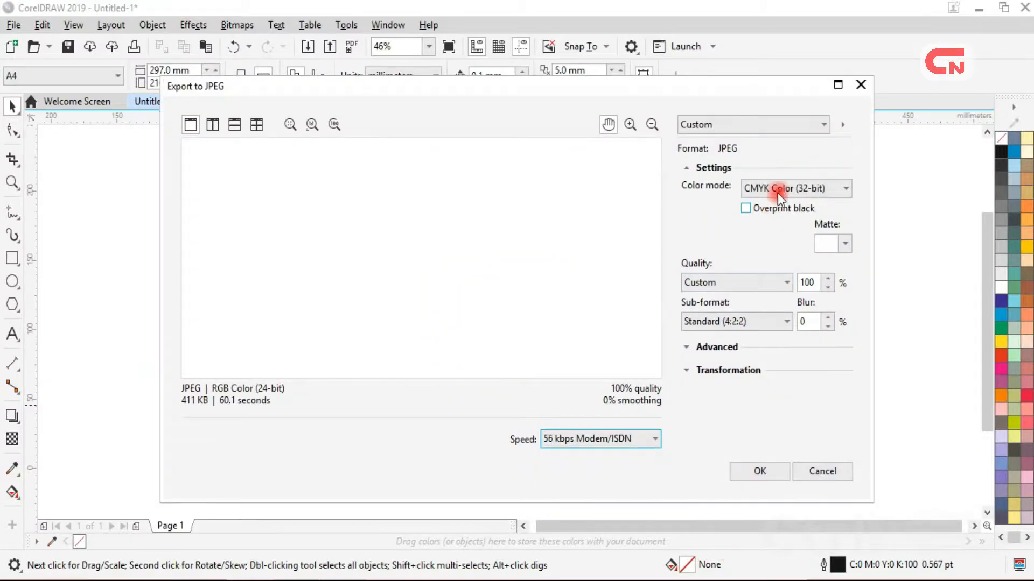
{"action": "left_click", "coordinate": [779, 187]}
{"action": "left_click", "coordinate": [780, 187]}
{"action": "left_click", "coordinate": [780, 187]}
{"action": "left_click", "coordinate": [785, 217]}
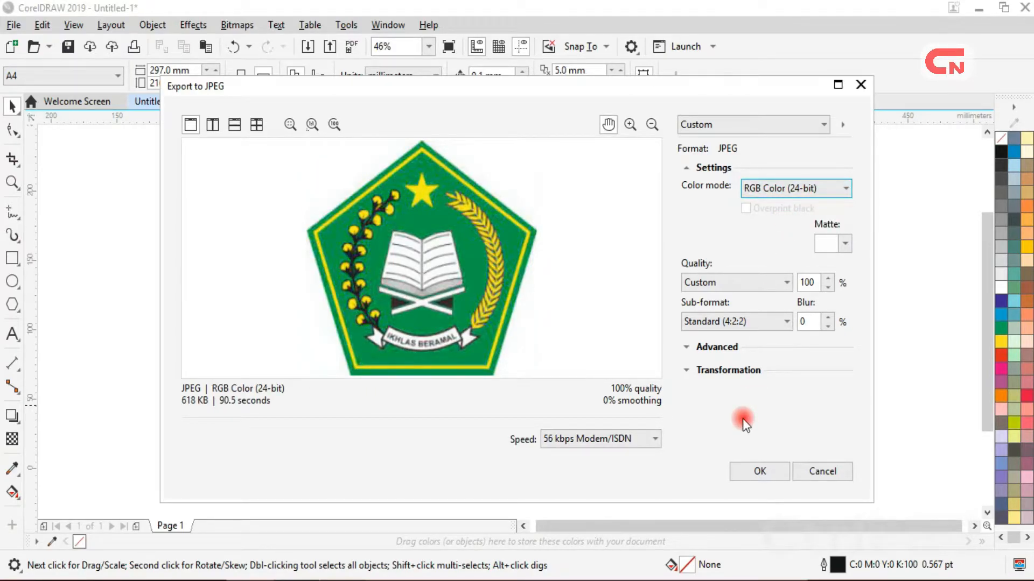
{"action": "left_click", "coordinate": [752, 466]}
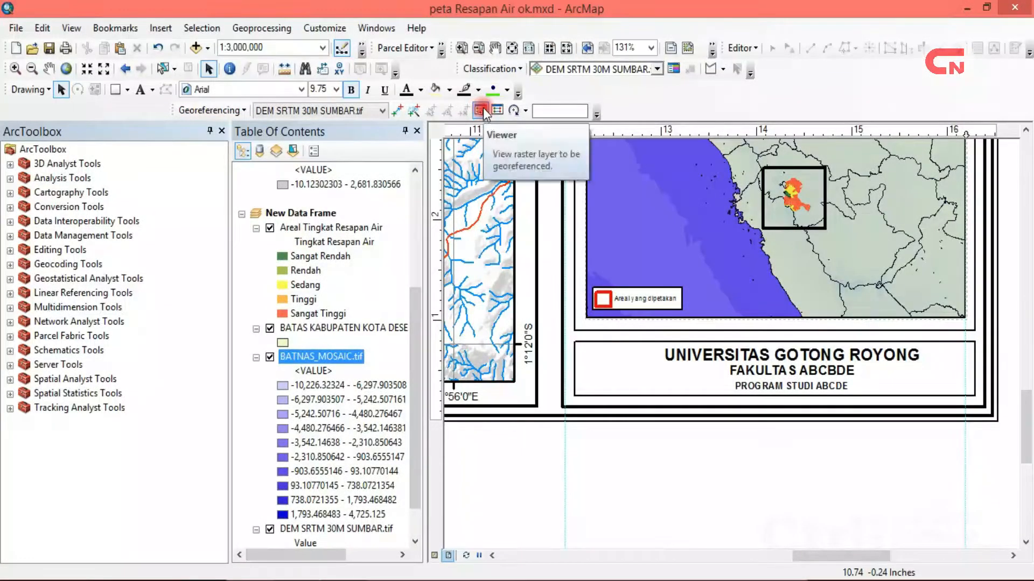
Switch to ArcMap, insert the picture Untitled-1.jpg, shrink it and place it beside the institution text in the bottom box.
{"action": "left_click", "coordinate": [165, 27]}
{"action": "left_click", "coordinate": [193, 222]}
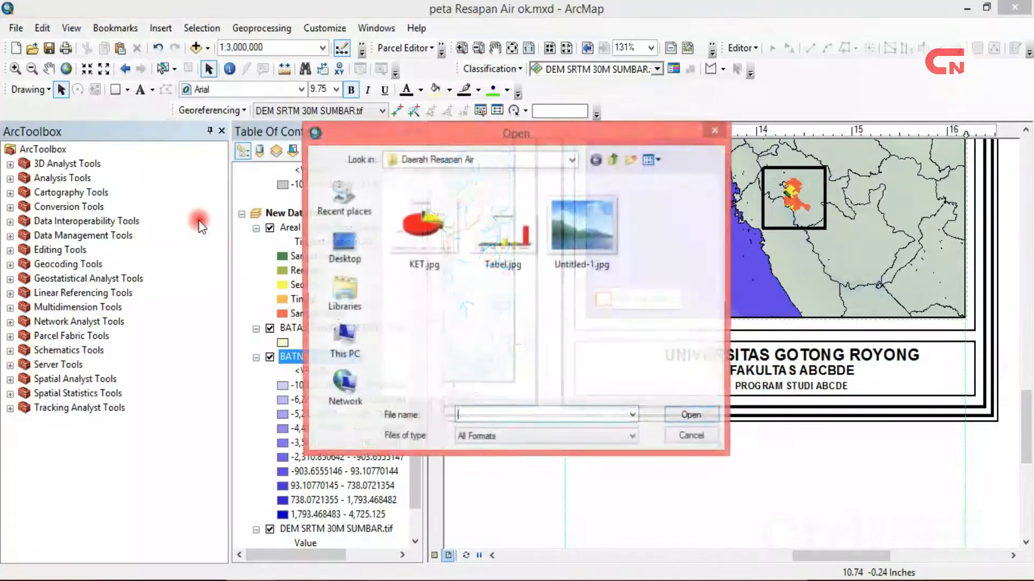
{"action": "left_click", "coordinate": [571, 233]}
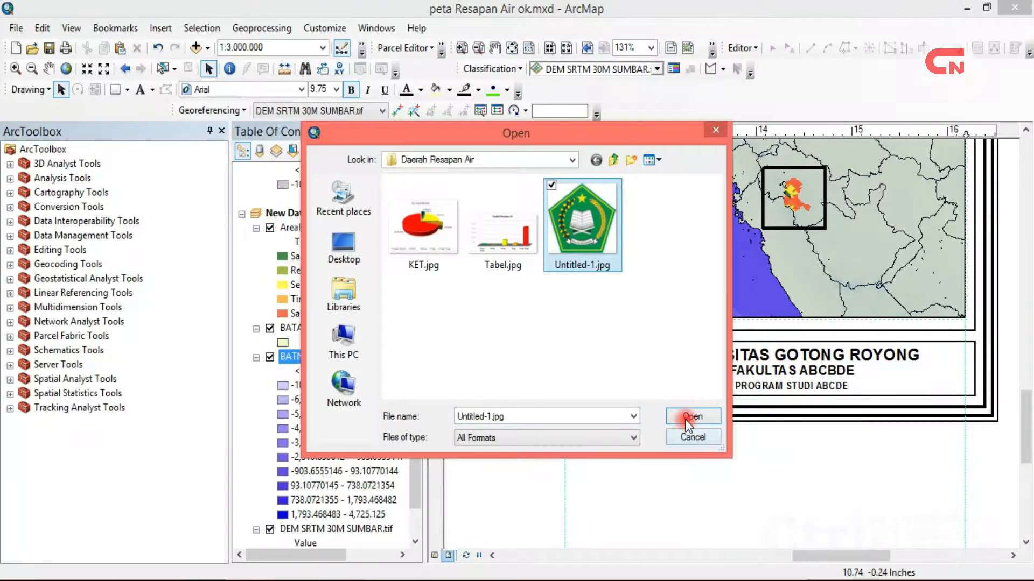
{"action": "left_click", "coordinate": [684, 417]}
{"action": "left_click_drag", "start_coordinate": [870, 139], "coordinate": [740, 351]}
{"action": "left_click_drag", "start_coordinate": [659, 423], "coordinate": [611, 381]}
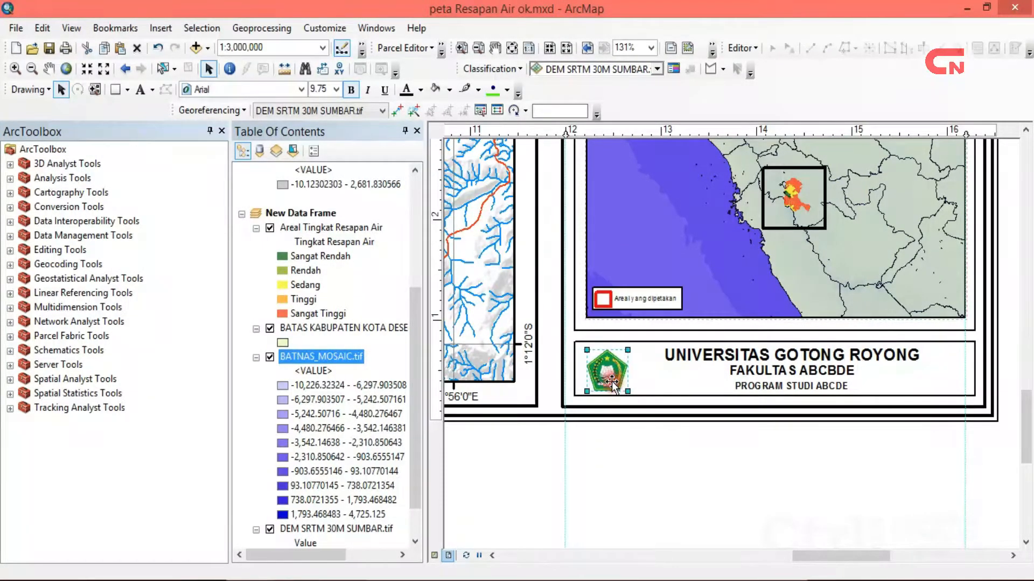
{"action": "left_click", "coordinate": [668, 496]}
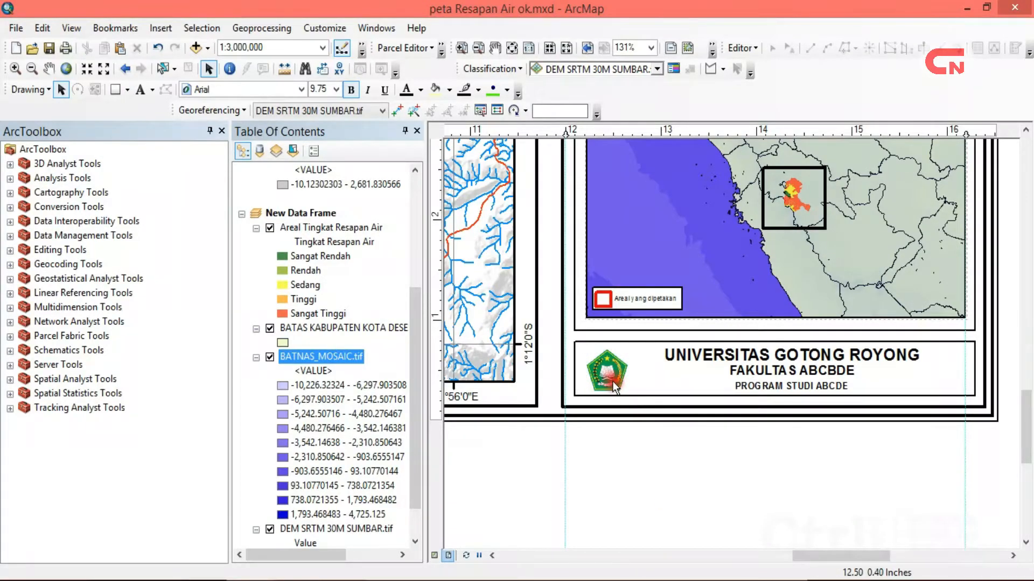
Set the transparency of the Areal Tingkat Resapan Air layer in the main Layers data frame to 30%.
{"action": "left_click", "coordinate": [511, 49]}
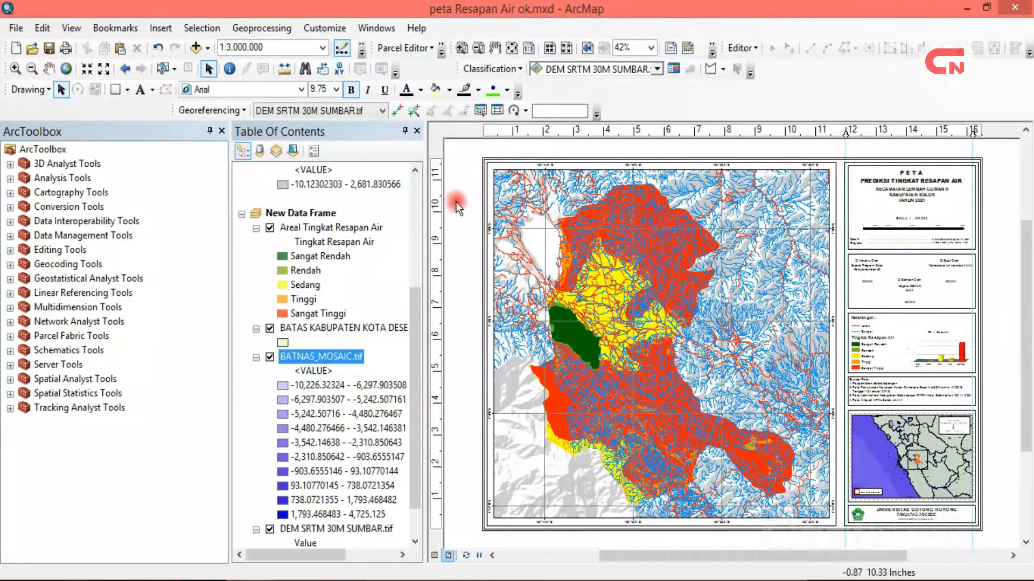
{"action": "left_click_drag", "start_coordinate": [416, 329], "coordinate": [409, 205]}
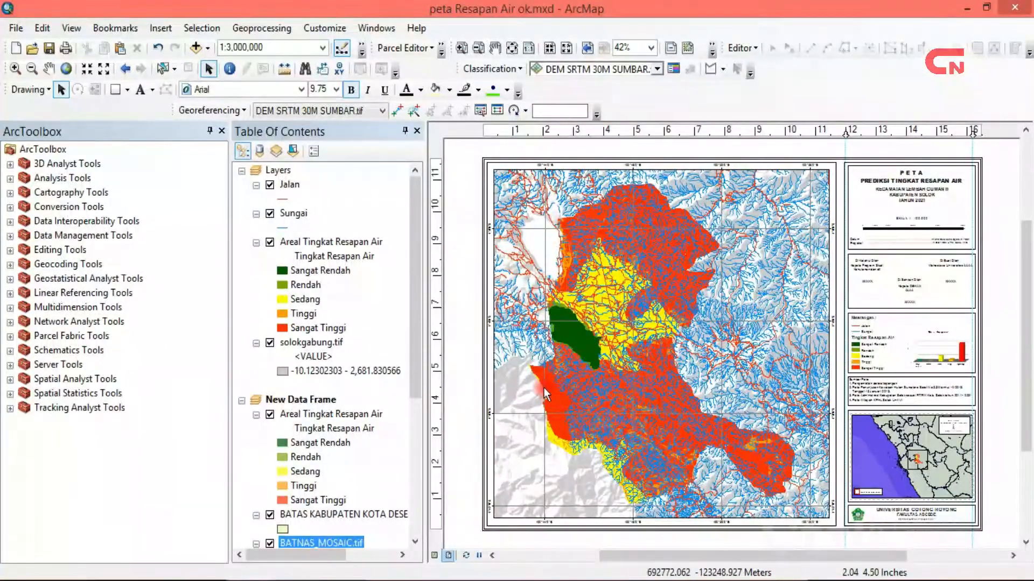
{"action": "right_click", "coordinate": [341, 242]}
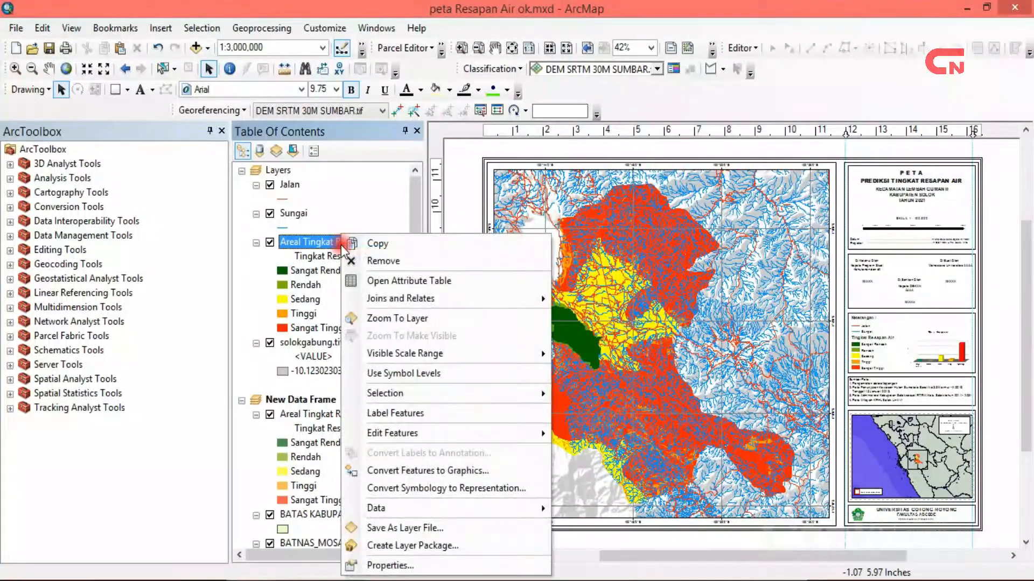
{"action": "left_click", "coordinate": [398, 566]}
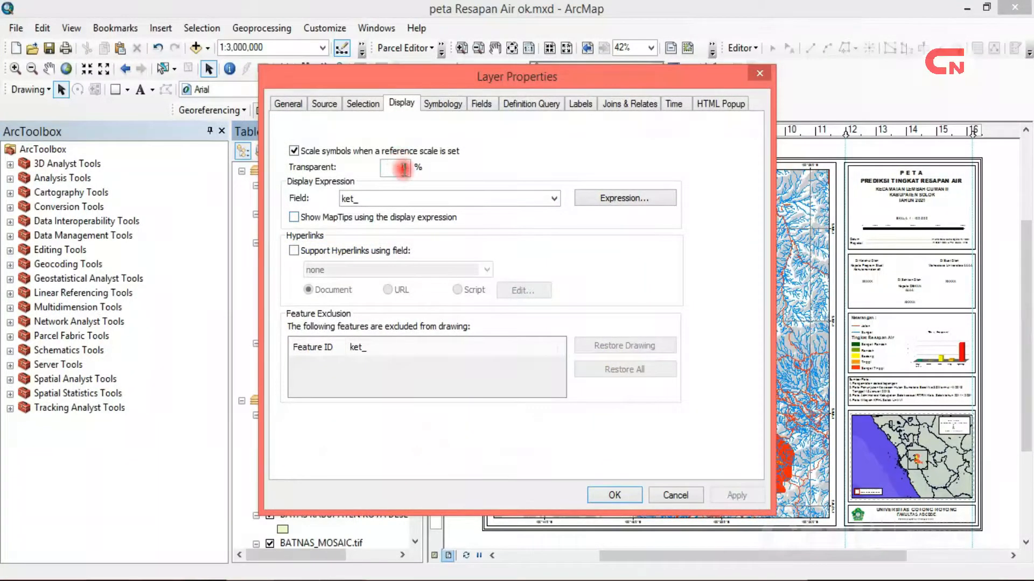
{"action": "type", "text": "30"}
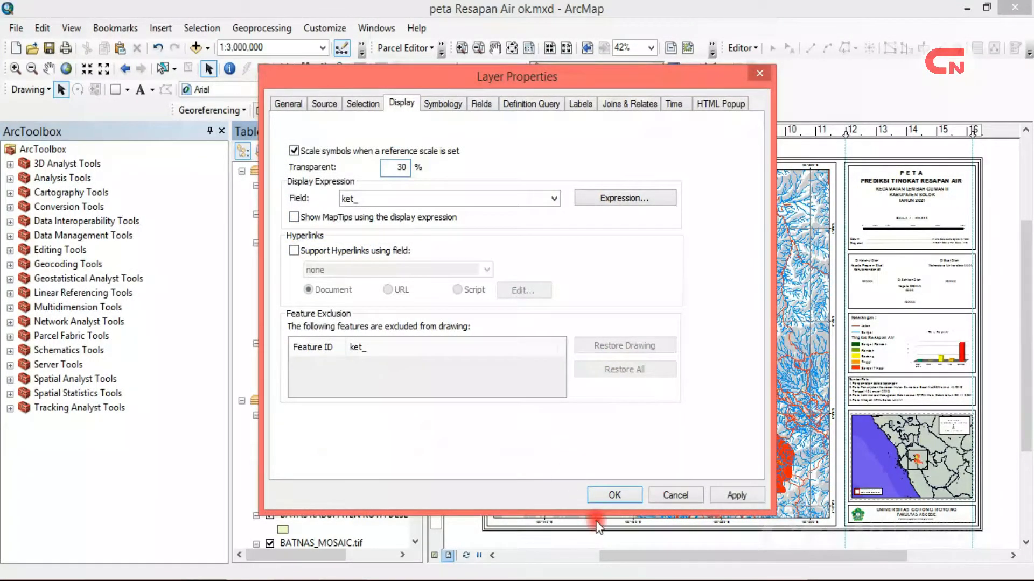
{"action": "left_click", "coordinate": [630, 493]}
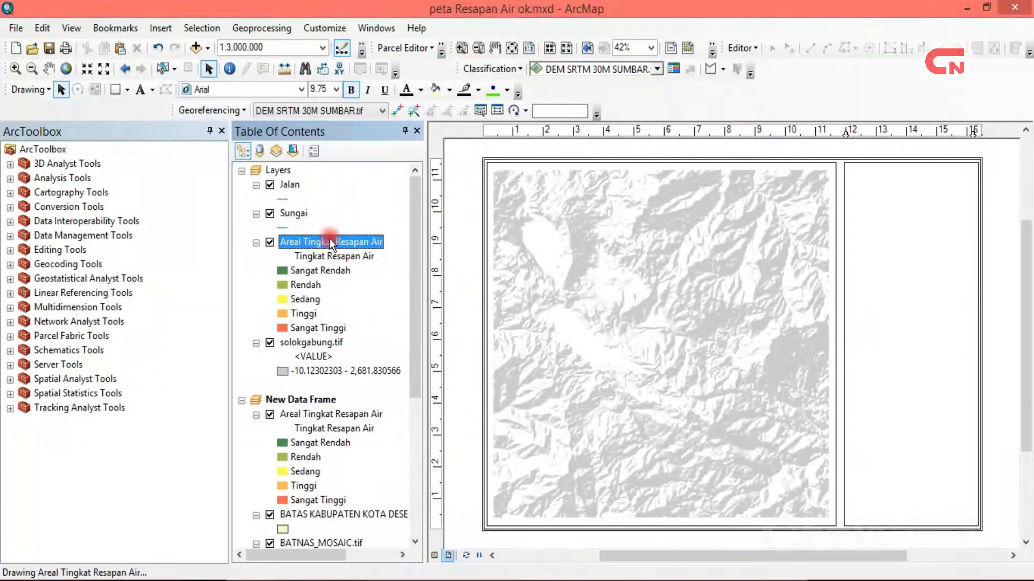
Set the transparency of the Sungai layer and of the Jalan layer to 20% each.
{"action": "right_click", "coordinate": [299, 216]}
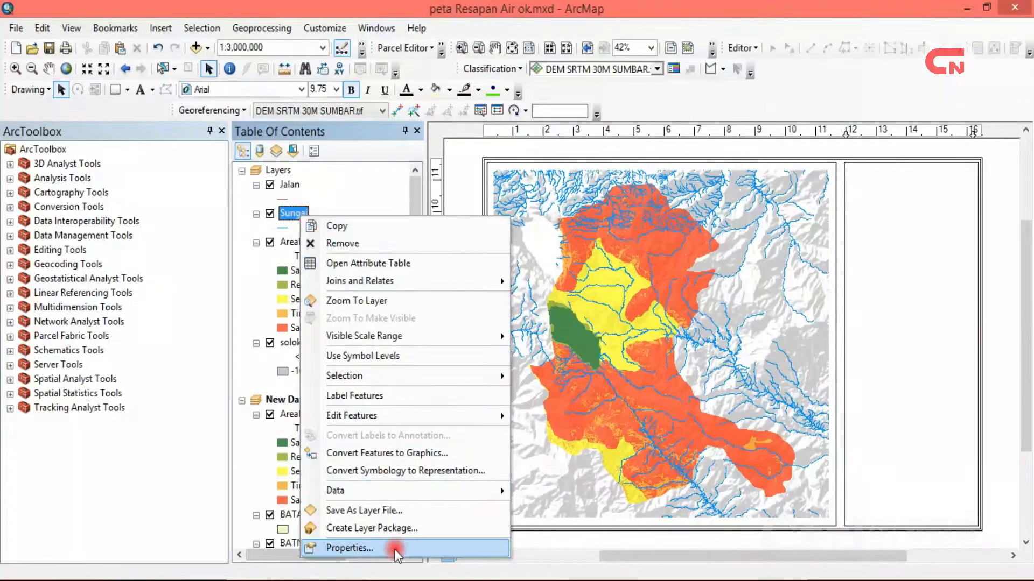
{"action": "left_click", "coordinate": [397, 550]}
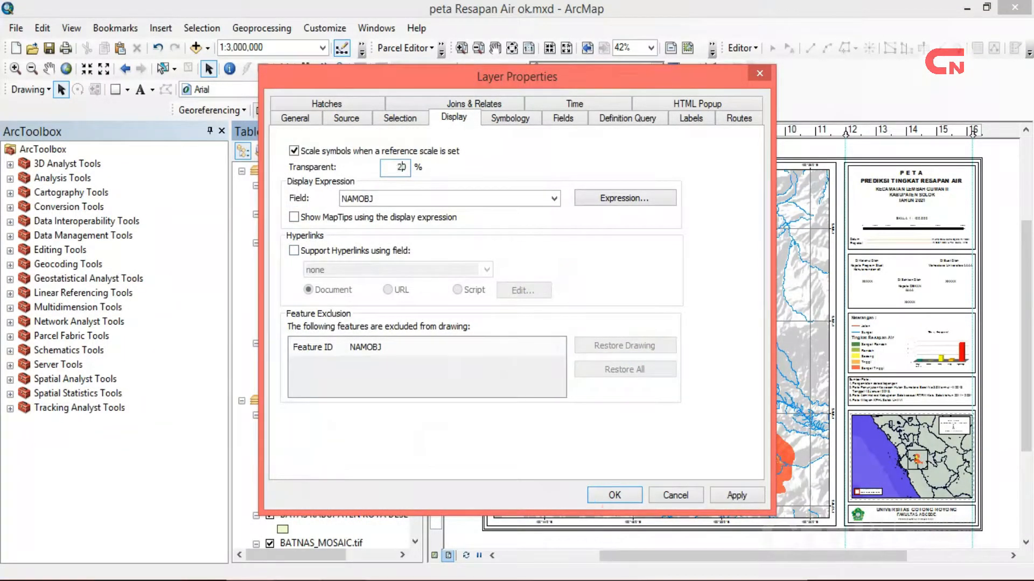
{"action": "left_click", "coordinate": [616, 494]}
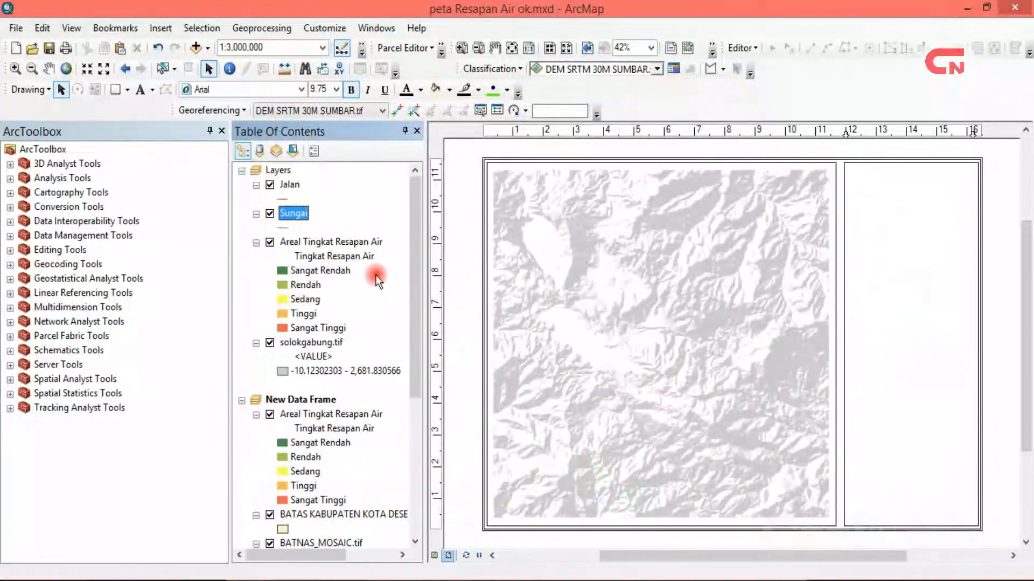
{"action": "right_click", "coordinate": [289, 183]}
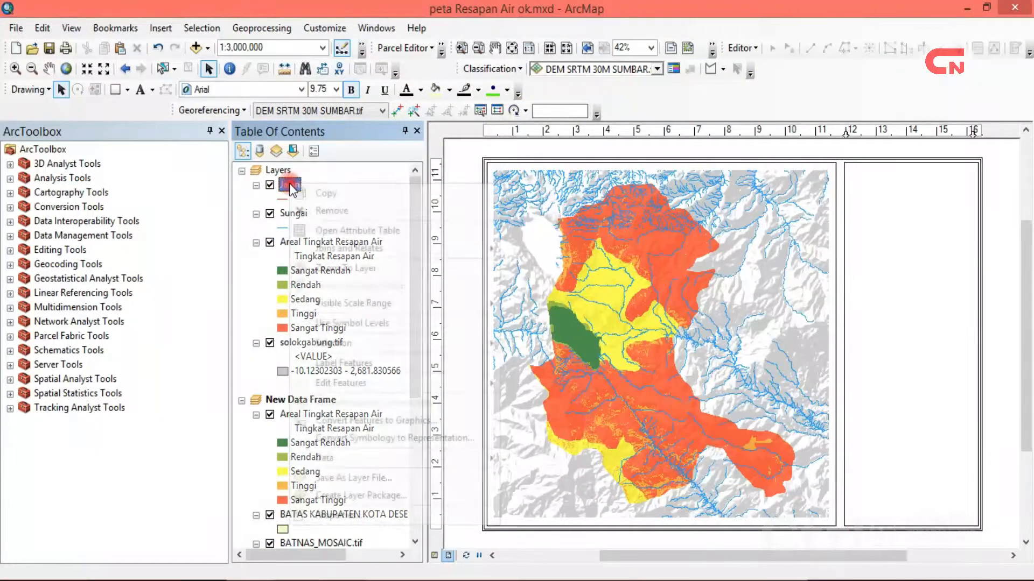
{"action": "left_click", "coordinate": [392, 517]}
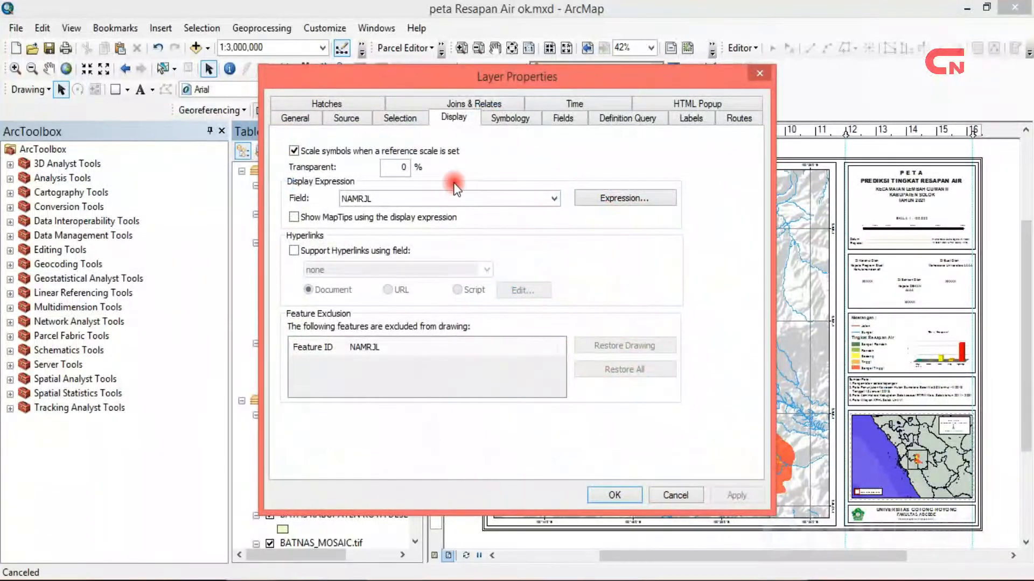
{"action": "left_click", "coordinate": [402, 169]}
{"action": "type", "text": "2"}
{"action": "left_click", "coordinate": [612, 495]}
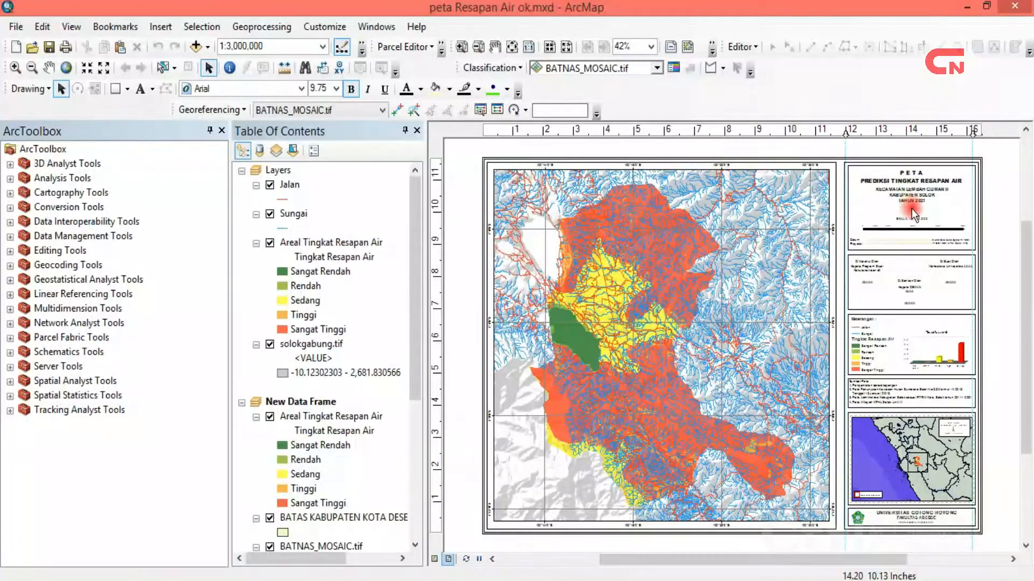
Shift the title box's scale bar slightly down and lower the SKALA 1 : 100.000 text to just above it.
{"action": "left_click", "coordinate": [458, 48]}
{"action": "left_click_drag", "start_coordinate": [840, 155], "coordinate": [997, 281]}
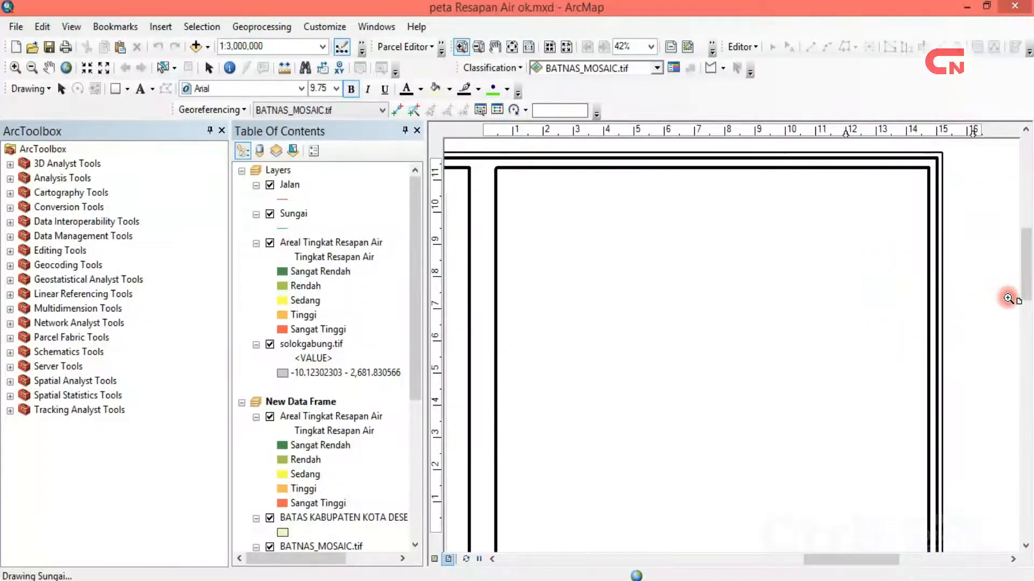
{"action": "left_click", "coordinate": [61, 89]}
{"action": "left_click", "coordinate": [731, 384]}
{"action": "left_click_drag", "start_coordinate": [730, 383], "coordinate": [725, 395]}
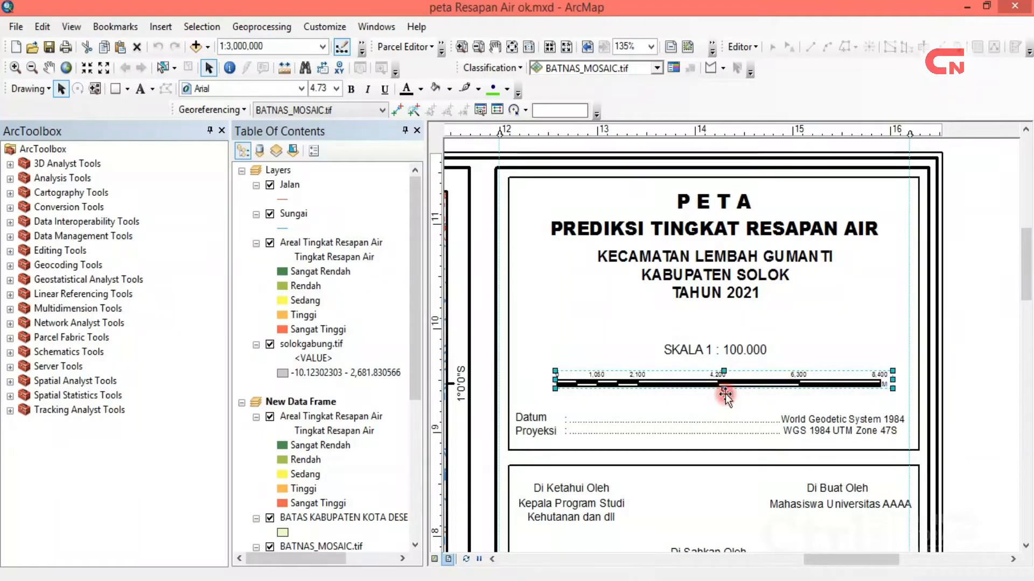
{"action": "mouse_move", "coordinate": [737, 357]}
{"action": "left_mouse_down"}
{"action": "mouse_move", "coordinate": [749, 370]}
{"action": "mouse_move", "coordinate": [747, 414]}
{"action": "mouse_move", "coordinate": [745, 366]}
{"action": "left_mouse_up"}
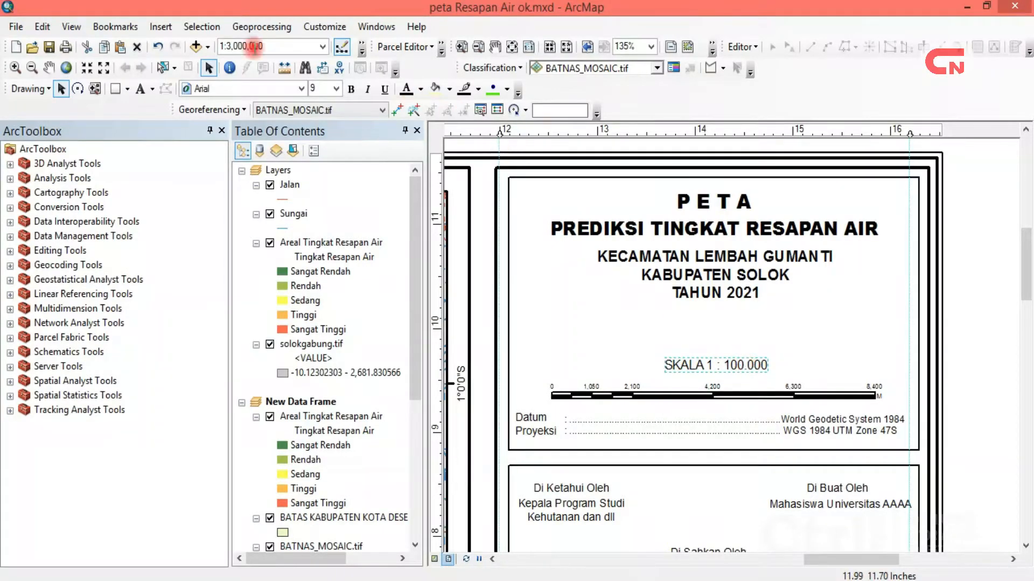
Insert the ESRI North 3 arrow, shrink it and place it between the TAHUN 2021 line and the SKALA text.
{"action": "left_click", "coordinate": [157, 27]}
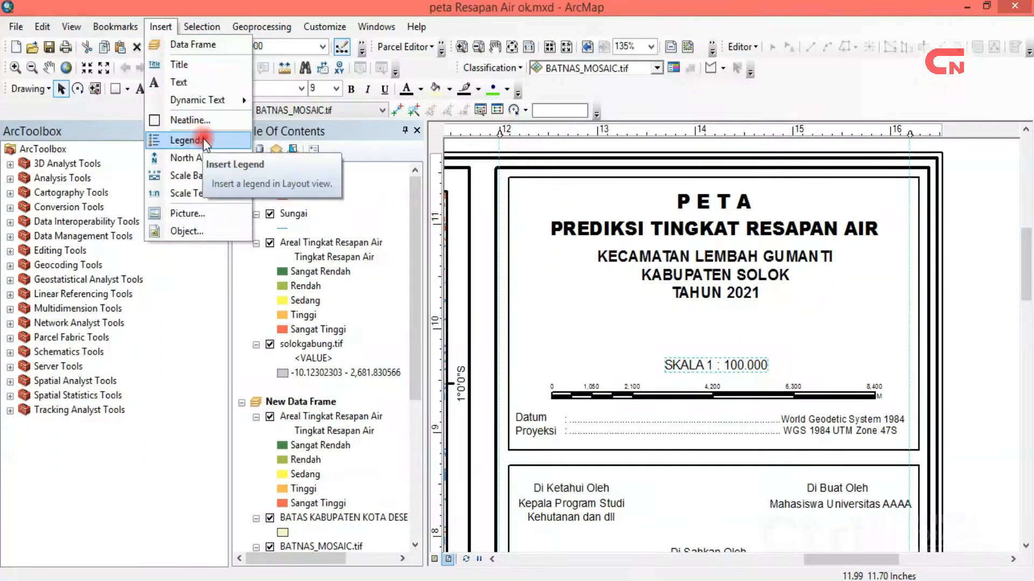
{"action": "left_click", "coordinate": [202, 156]}
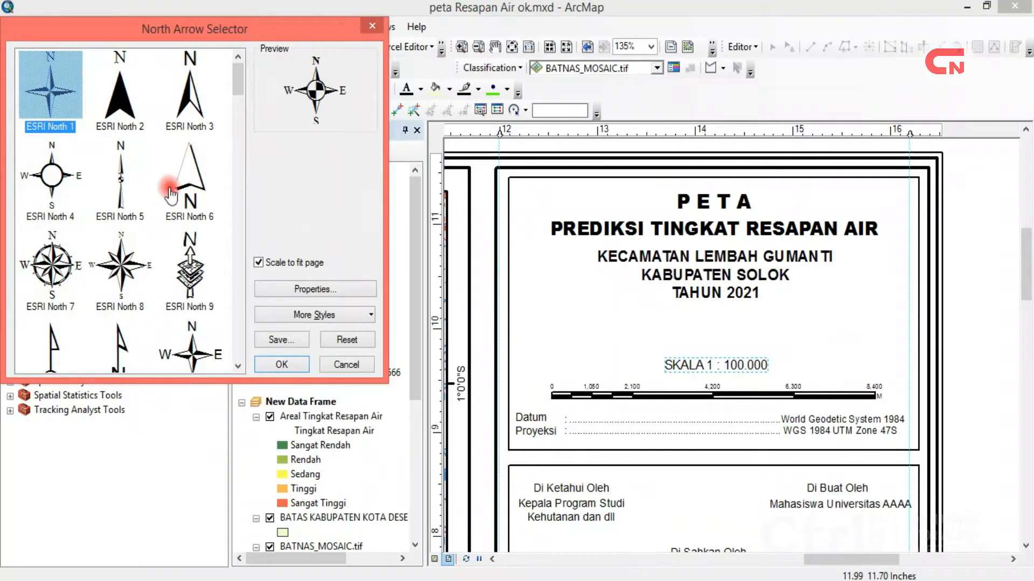
{"action": "left_click", "coordinate": [197, 115]}
{"action": "left_click", "coordinate": [282, 364]}
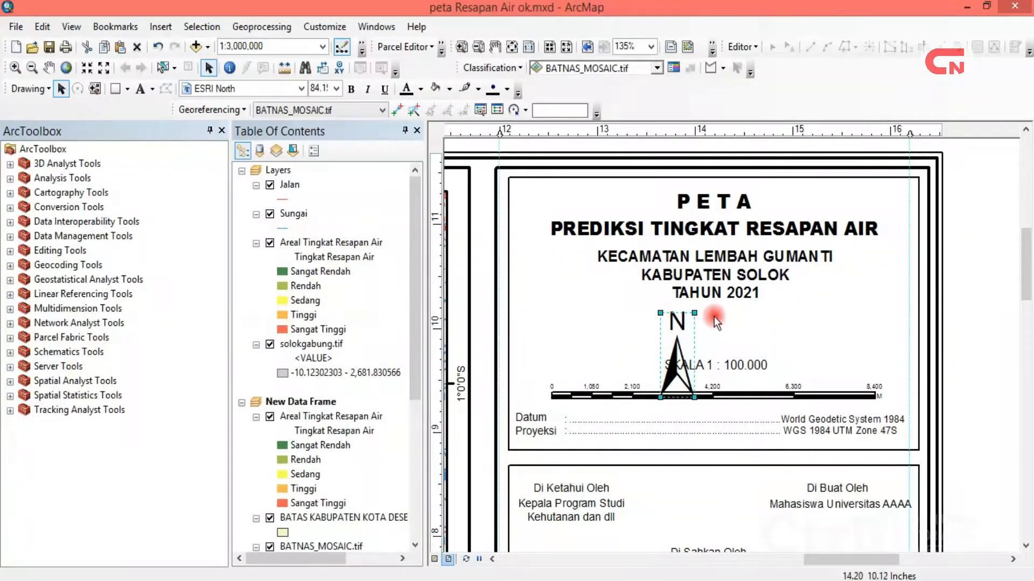
{"action": "left_click_drag", "start_coordinate": [694, 313], "coordinate": [718, 341]}
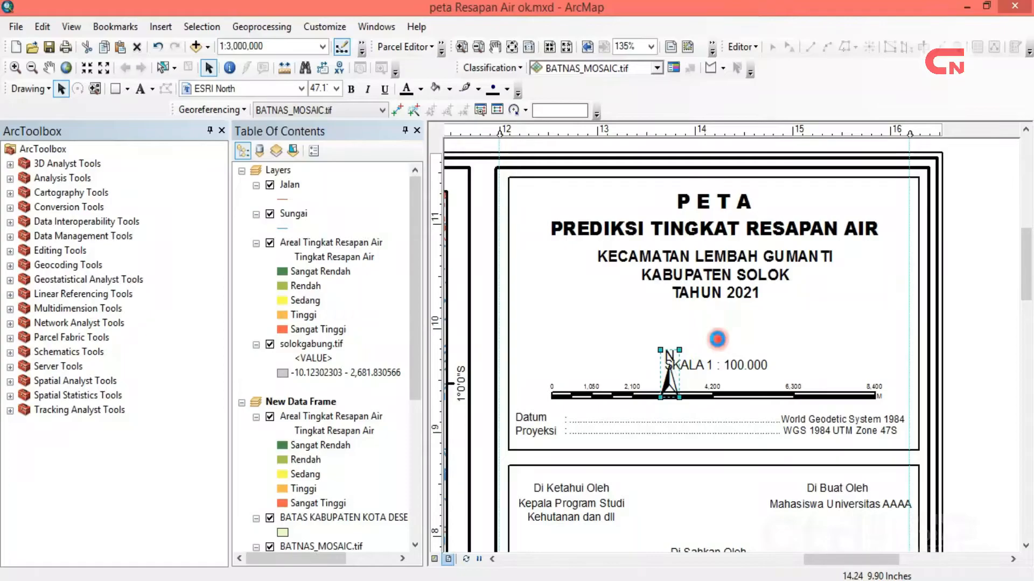
{"action": "left_click_drag", "start_coordinate": [727, 303], "coordinate": [724, 310]}
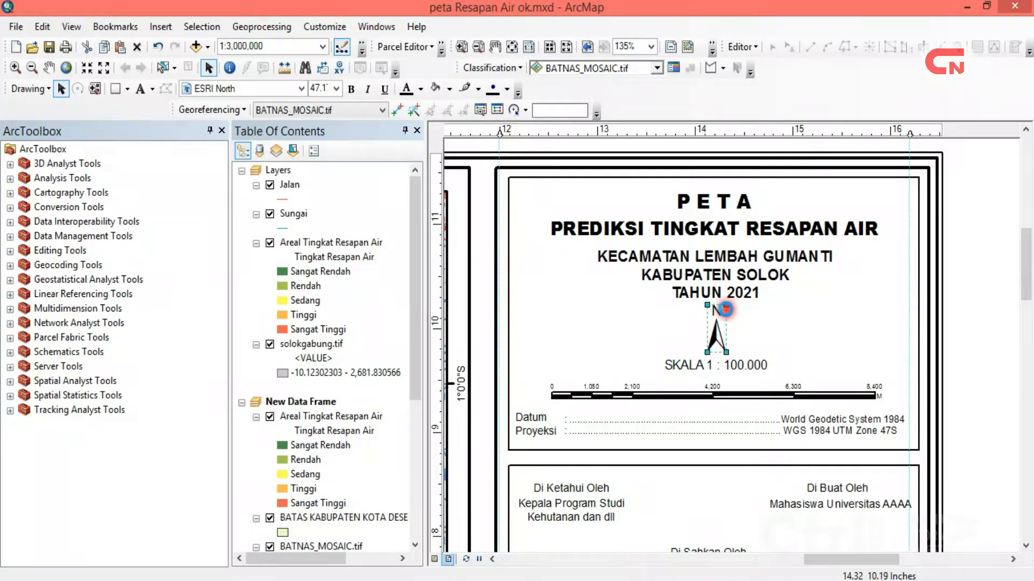
Create a graticule of meridians and parallels on the inset map's data frame, keeping the wizard's default settings.
{"action": "left_click", "coordinate": [515, 50]}
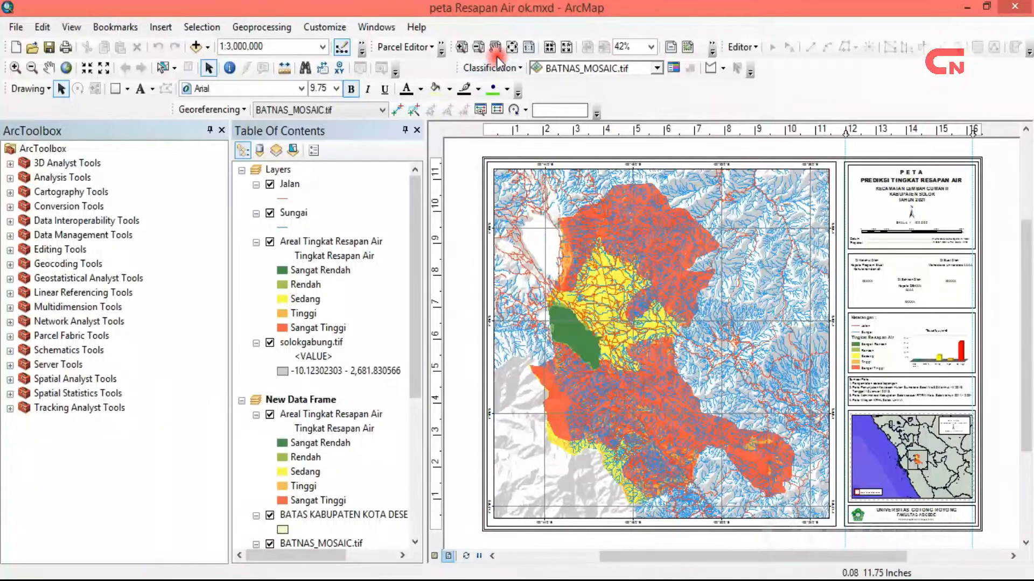
{"action": "left_click", "coordinate": [461, 47]}
{"action": "mouse_move", "coordinate": [832, 399]}
{"action": "left_mouse_down"}
{"action": "mouse_move", "coordinate": [902, 518]}
{"action": "mouse_move", "coordinate": [988, 525]}
{"action": "left_mouse_up"}
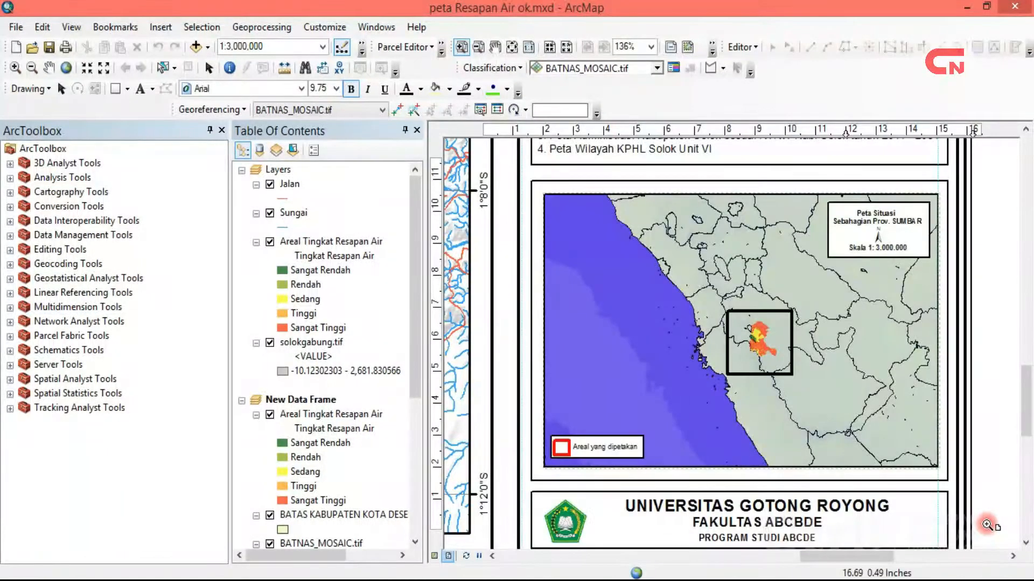
{"action": "left_click", "coordinate": [61, 89]}
{"action": "left_click", "coordinate": [625, 355]}
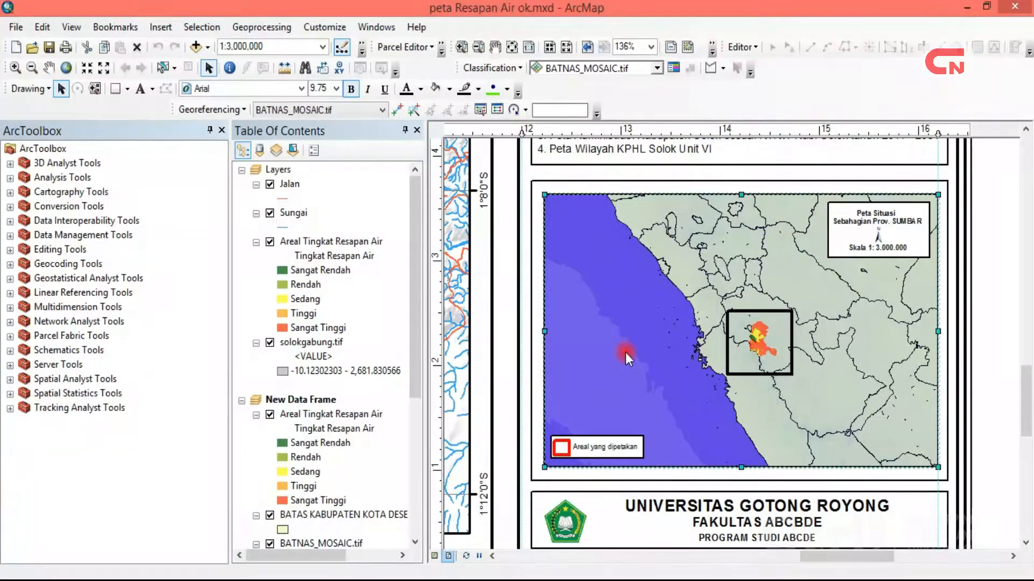
{"action": "right_click", "coordinate": [625, 352]}
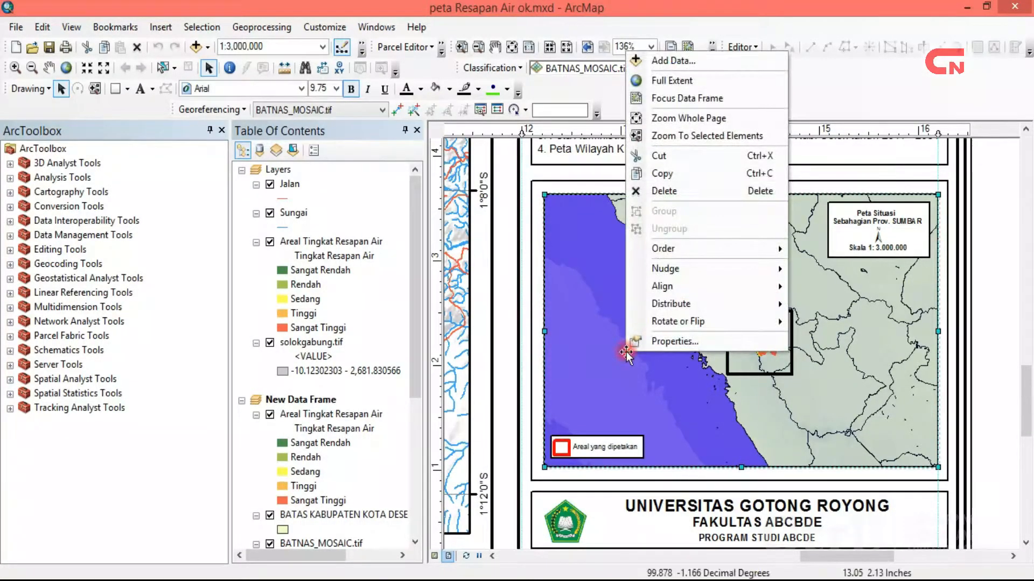
{"action": "left_click", "coordinate": [658, 342]}
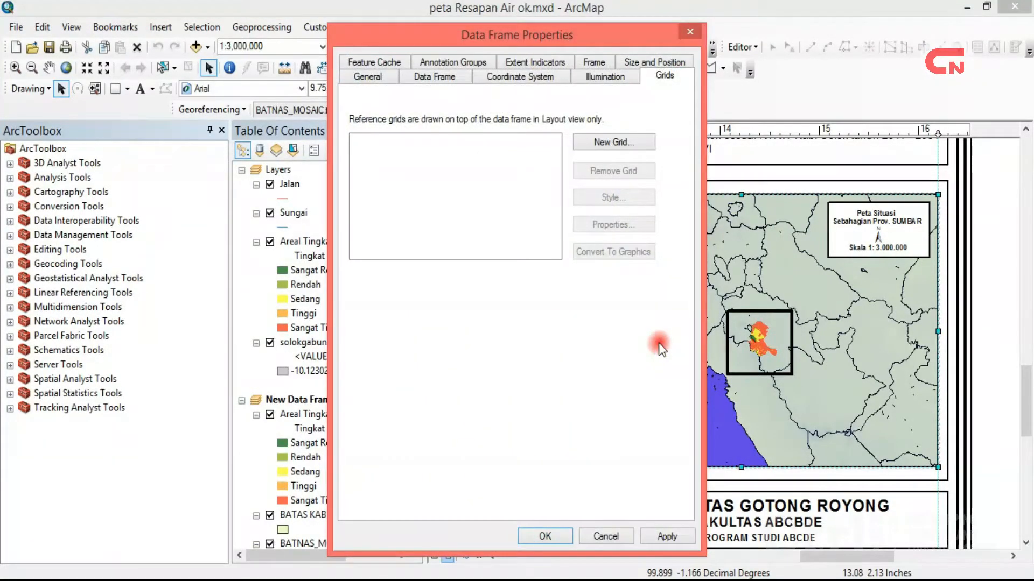
{"action": "left_click", "coordinate": [623, 144]}
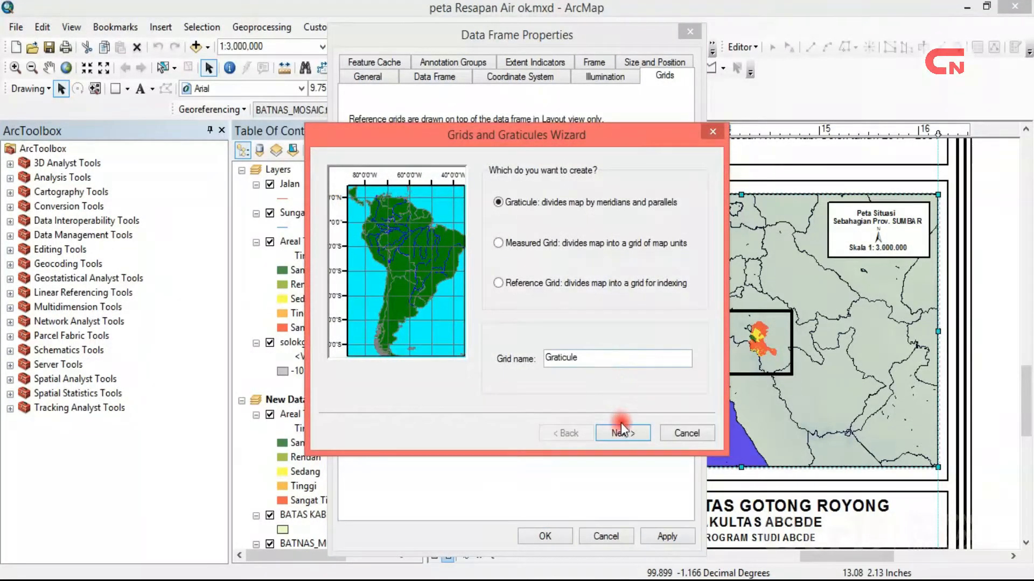
{"action": "left_click", "coordinate": [622, 433]}
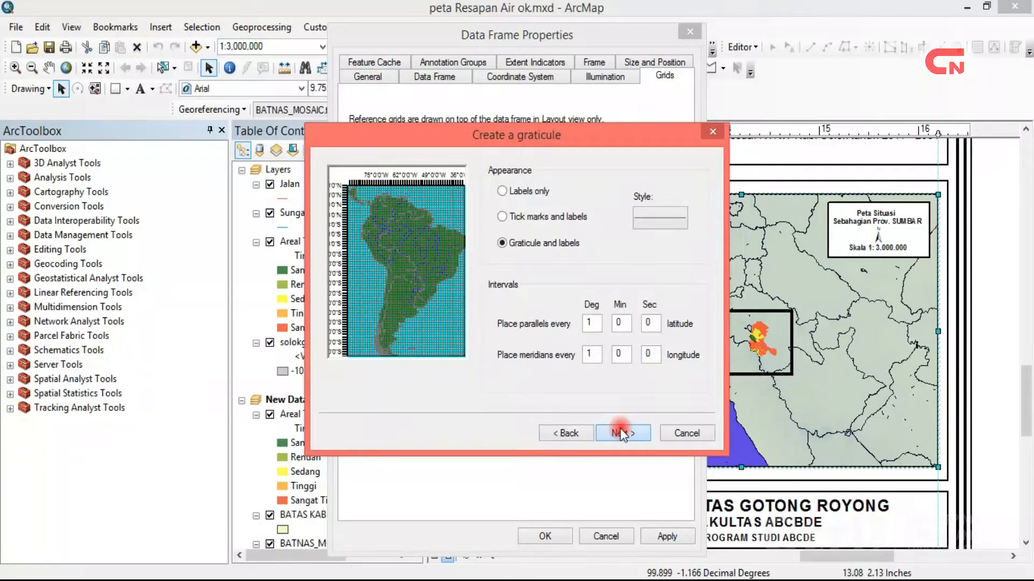
{"action": "left_click", "coordinate": [623, 433]}
{"action": "left_click", "coordinate": [622, 432]}
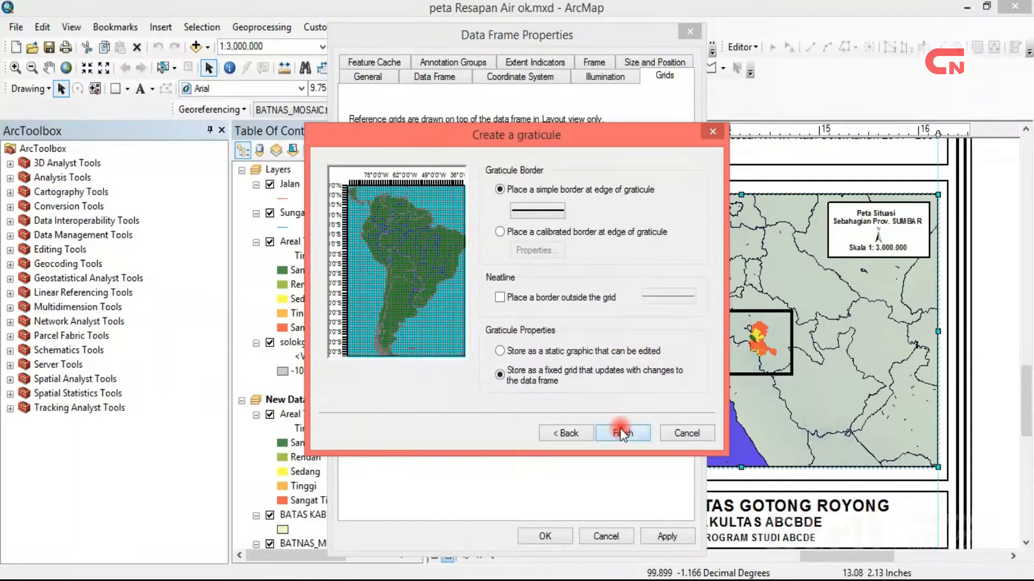
{"action": "left_click", "coordinate": [623, 433]}
Set the inset graticule's X and Y axis intervals to 0 degrees 20 minutes and apply them.
{"action": "left_click", "coordinate": [645, 226]}
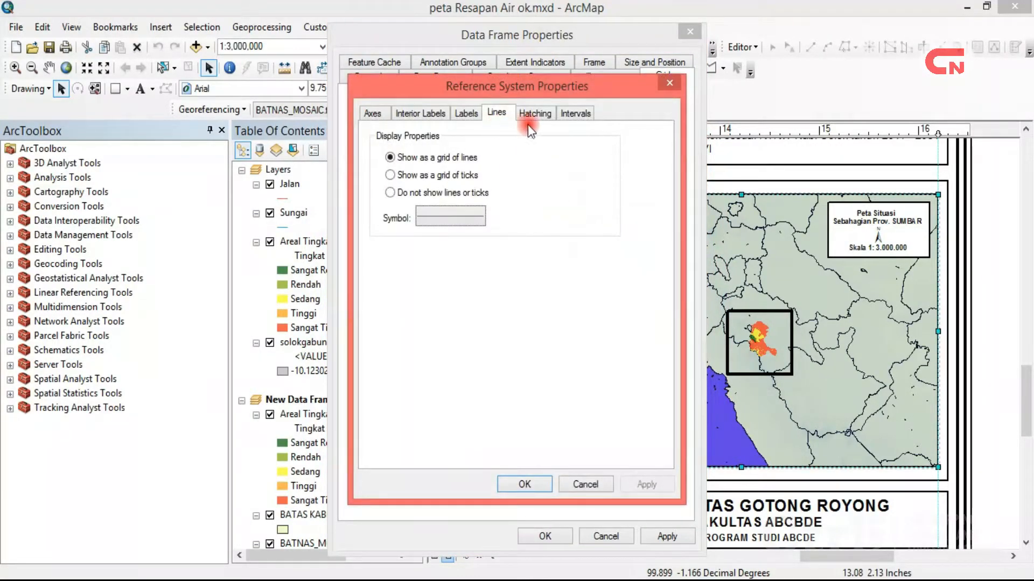
{"action": "left_click", "coordinate": [573, 121]}
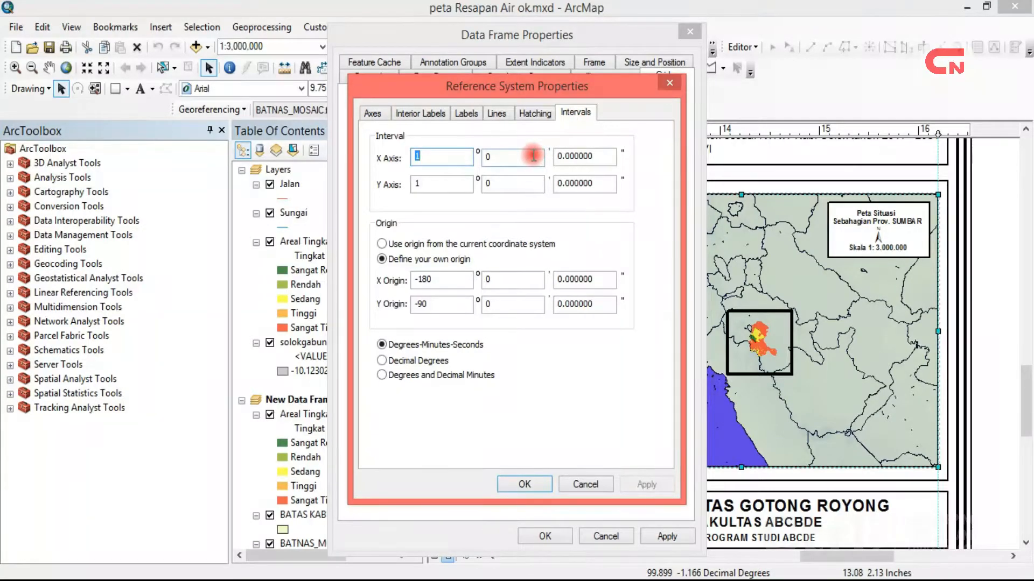
{"action": "type", "text": "0"}
{"action": "double_click", "coordinate": [429, 186]}
{"action": "type", "text": "0"}
{"action": "double_click", "coordinate": [488, 159]}
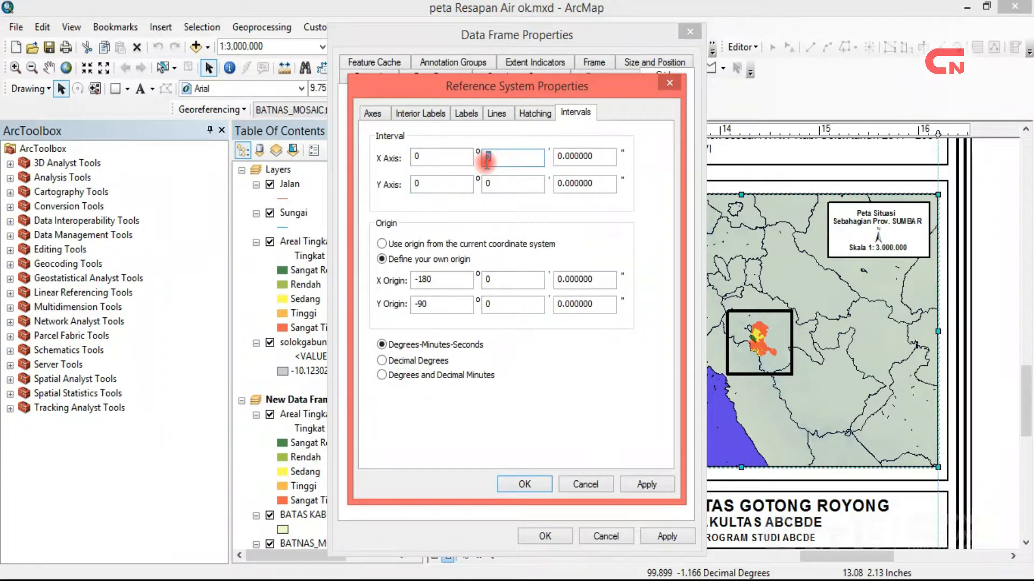
{"action": "type", "text": "20"}
{"action": "left_click", "coordinate": [500, 183]}
{"action": "key", "text": "BackSpace"}
{"action": "type", "text": "20"}
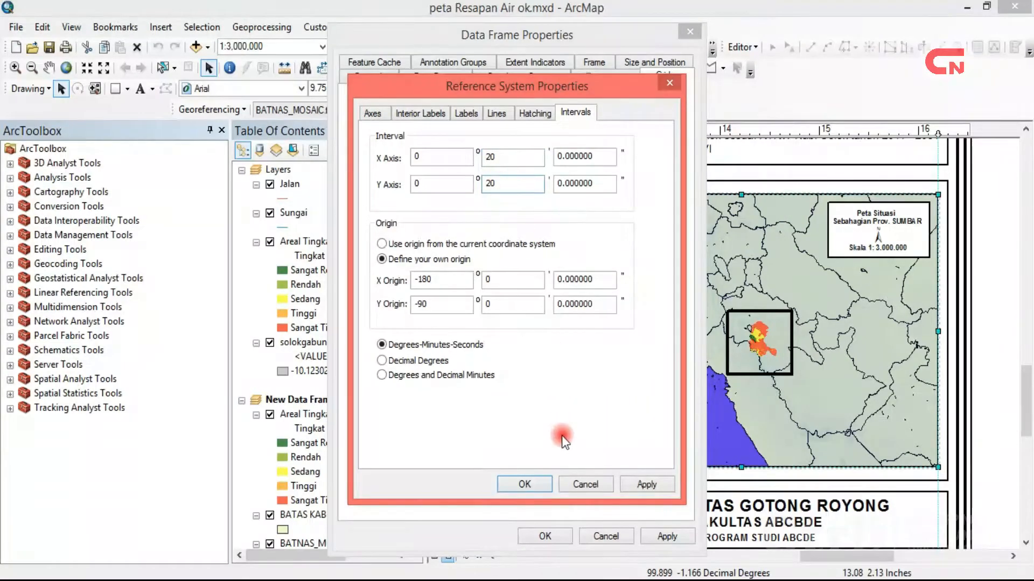
{"action": "left_click", "coordinate": [525, 485]}
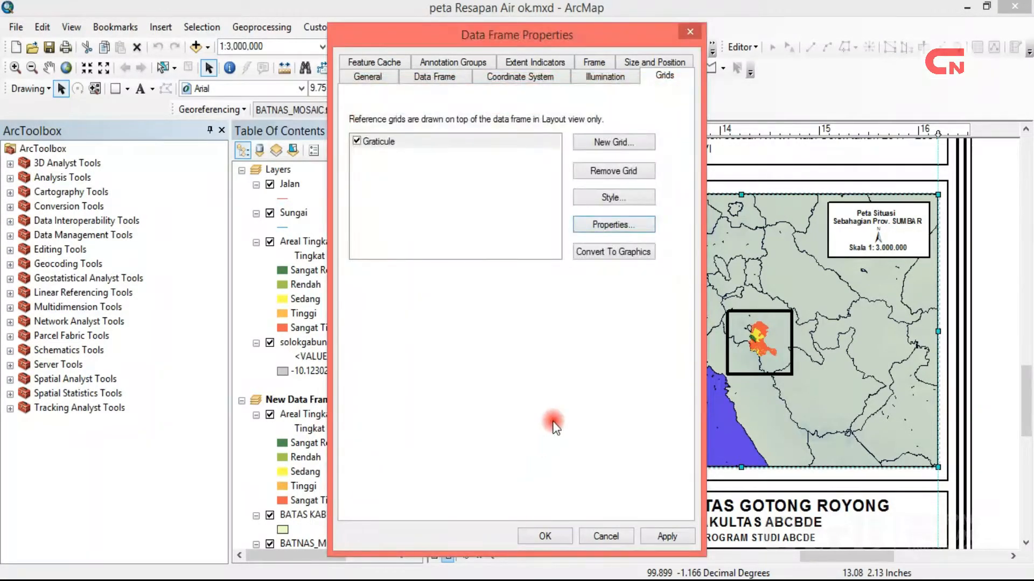
{"action": "left_click", "coordinate": [656, 535]}
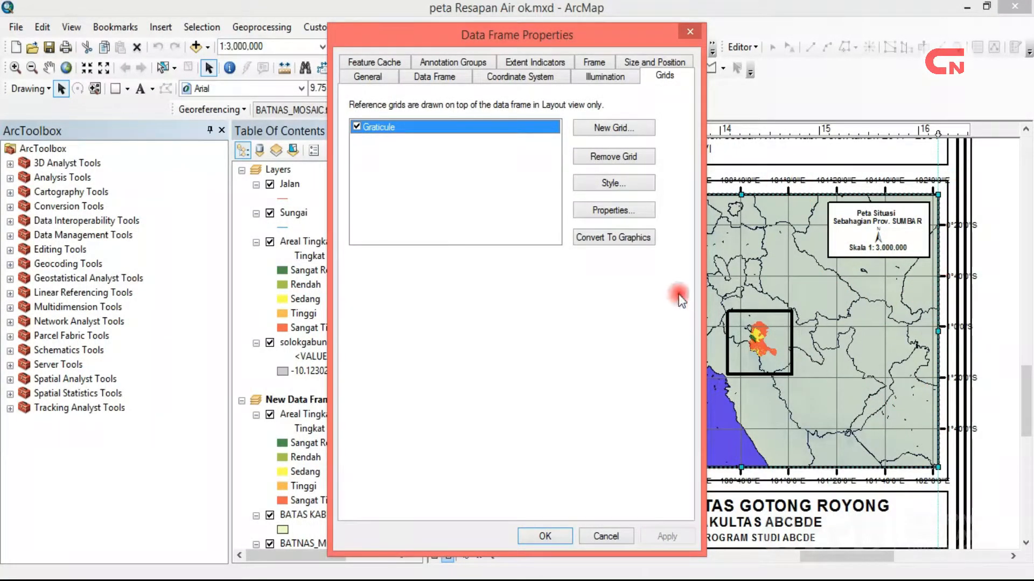
Set the inset graticule's X and Y axis intervals to 40 minutes.
{"action": "left_click", "coordinate": [615, 211]}
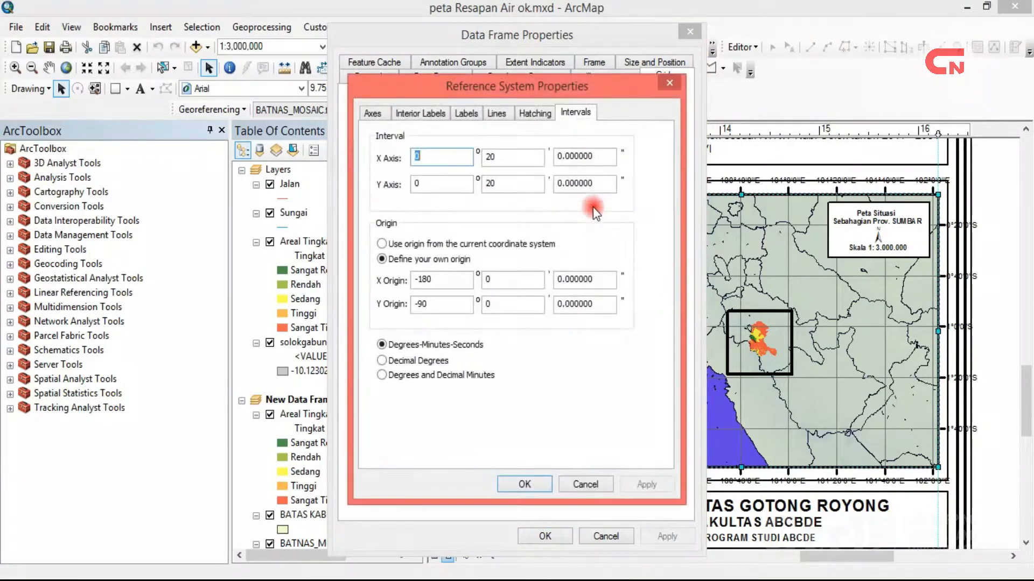
{"action": "left_click", "coordinate": [488, 156]}
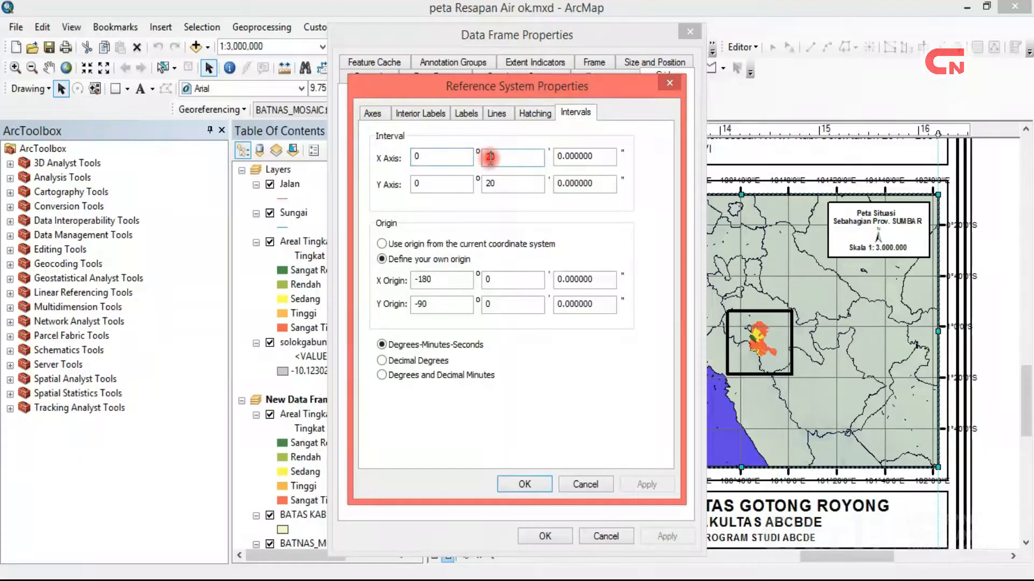
{"action": "type", "text": "40"}
{"action": "left_click", "coordinate": [490, 183]}
{"action": "type", "text": "40"}
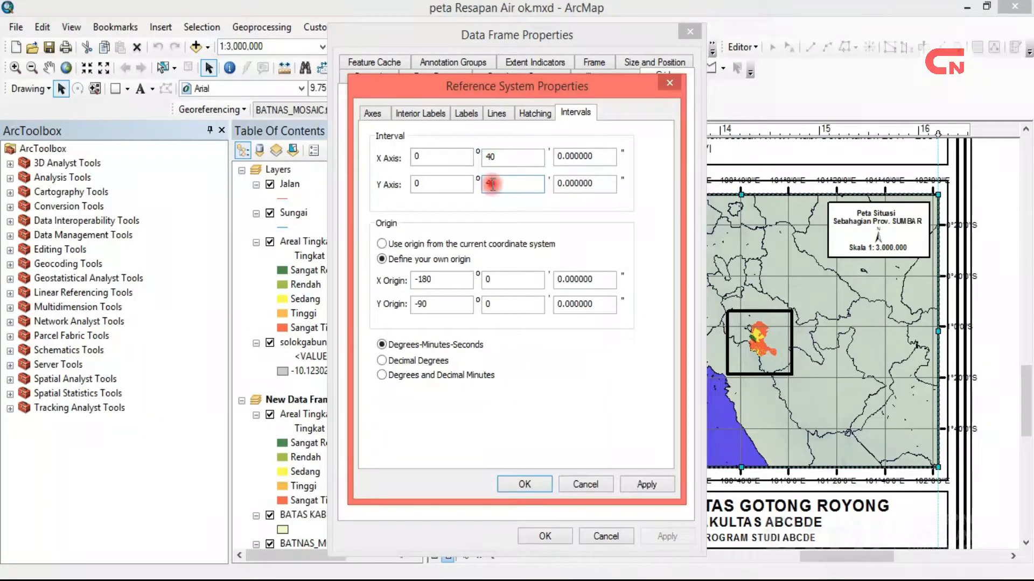
Make the inset graticule's labels vertical on the left and right sides.
{"action": "left_click", "coordinate": [466, 114]}
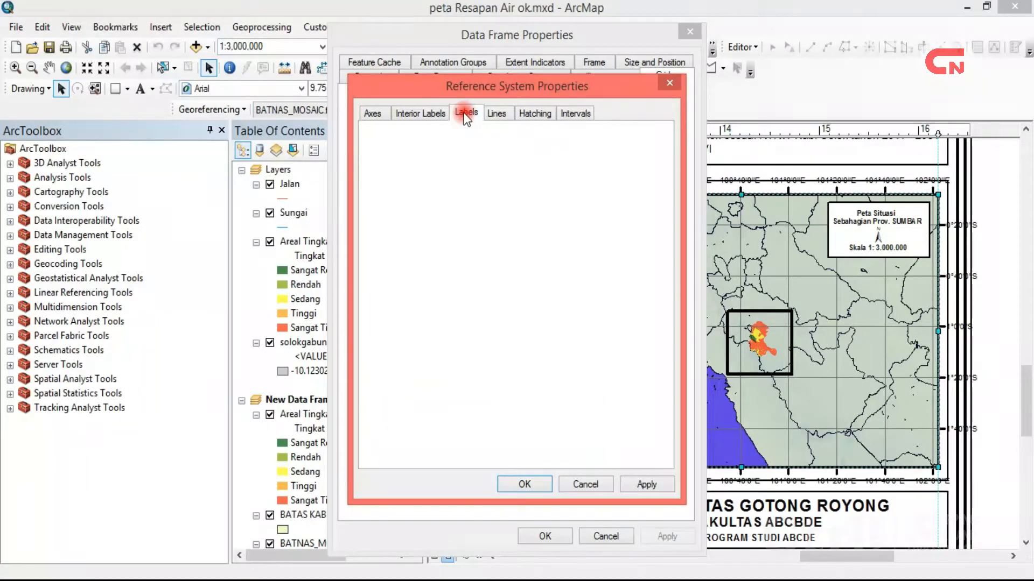
{"action": "left_click", "coordinate": [447, 389]}
{"action": "left_click", "coordinate": [569, 390]}
Set the inset graticule's label size to 4 and its label offset to 4 pts, and apply them.
{"action": "left_click", "coordinate": [458, 266]}
{"action": "left_click", "coordinate": [457, 284]}
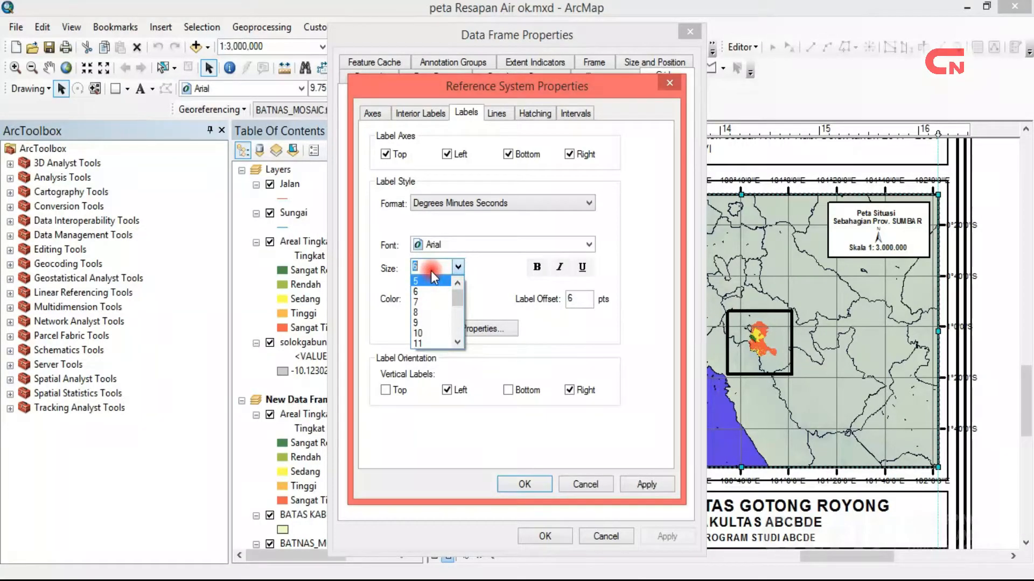
{"action": "type", "text": "48"}
{"action": "key", "text": "Return"}
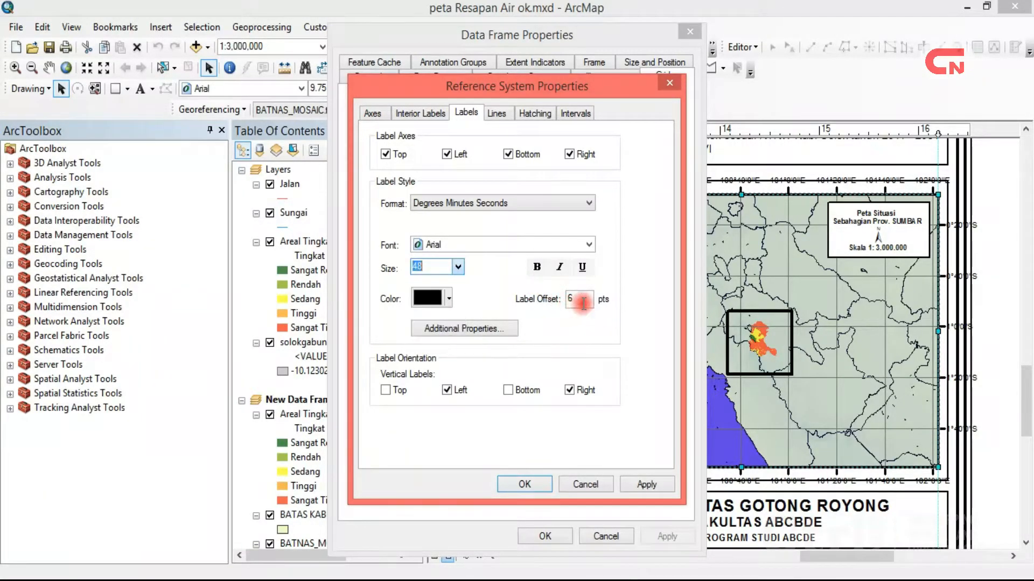
{"action": "double_click", "coordinate": [583, 303]}
{"action": "type", "text": "4"}
{"action": "left_click", "coordinate": [649, 484]}
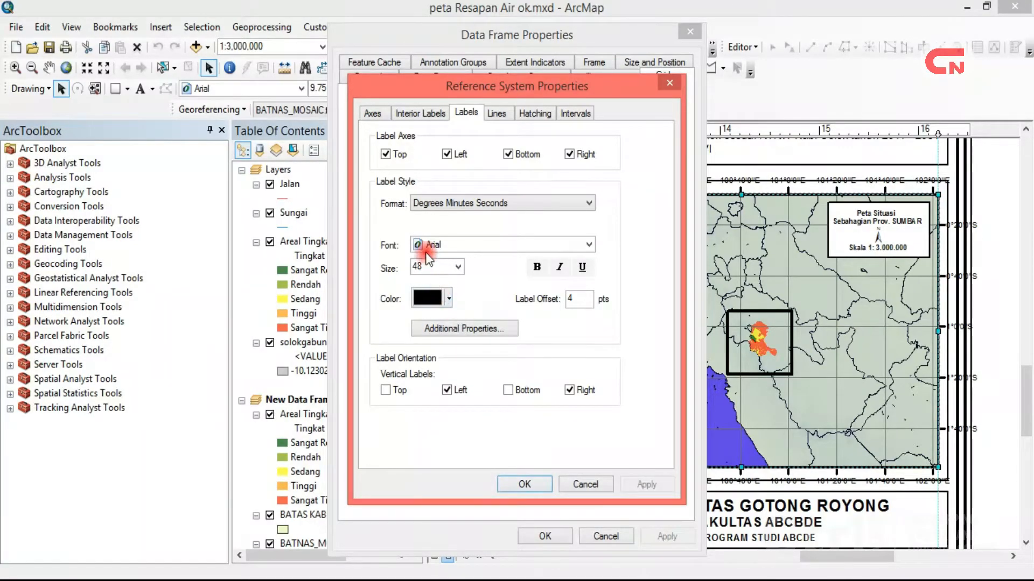
{"action": "type", "text": "4"}
{"action": "left_click", "coordinate": [524, 485]}
{"action": "left_click", "coordinate": [668, 535]}
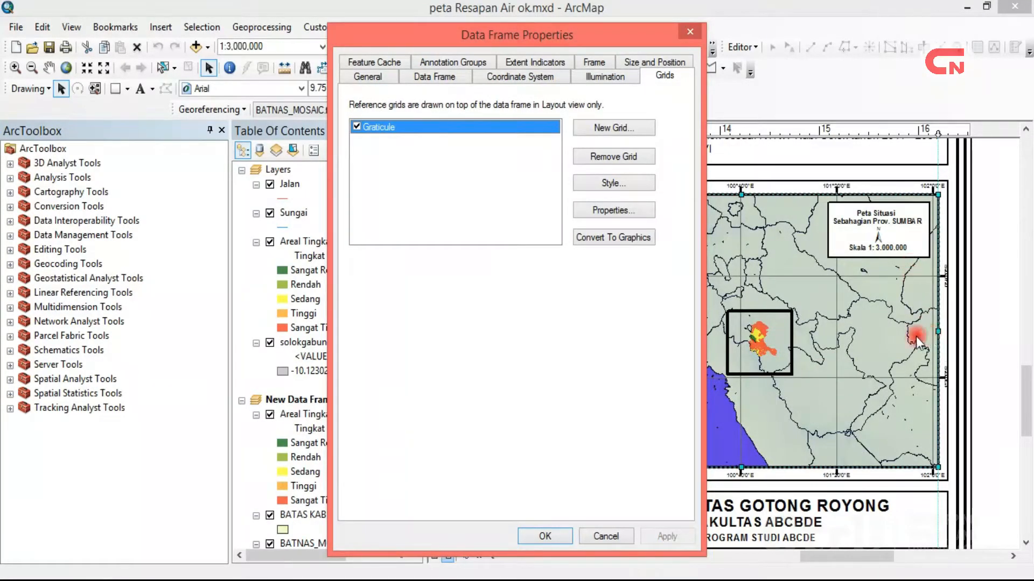
Reduce the inset graticule's major division tick size to 3 pts and apply it to the data frame.
{"action": "left_click_drag", "start_coordinate": [632, 32], "coordinate": [434, 37]}
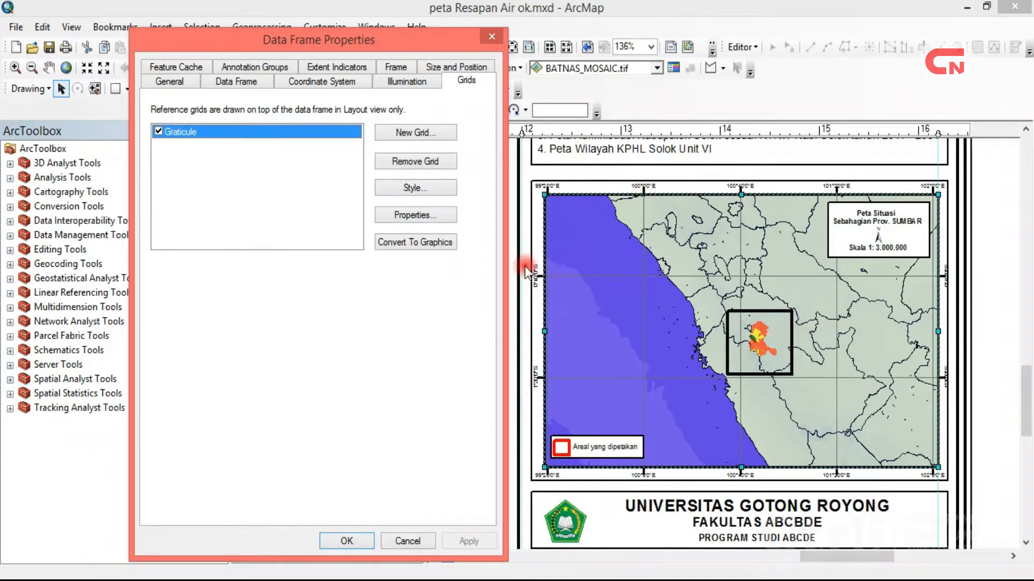
{"action": "left_click", "coordinate": [436, 213]}
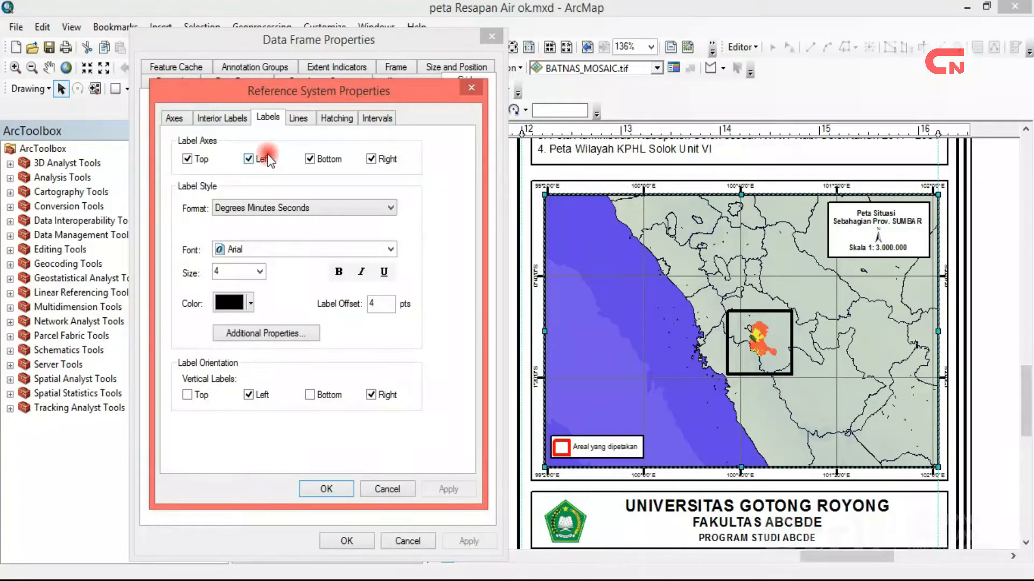
{"action": "left_click", "coordinate": [226, 118]}
{"action": "left_click", "coordinate": [175, 118]}
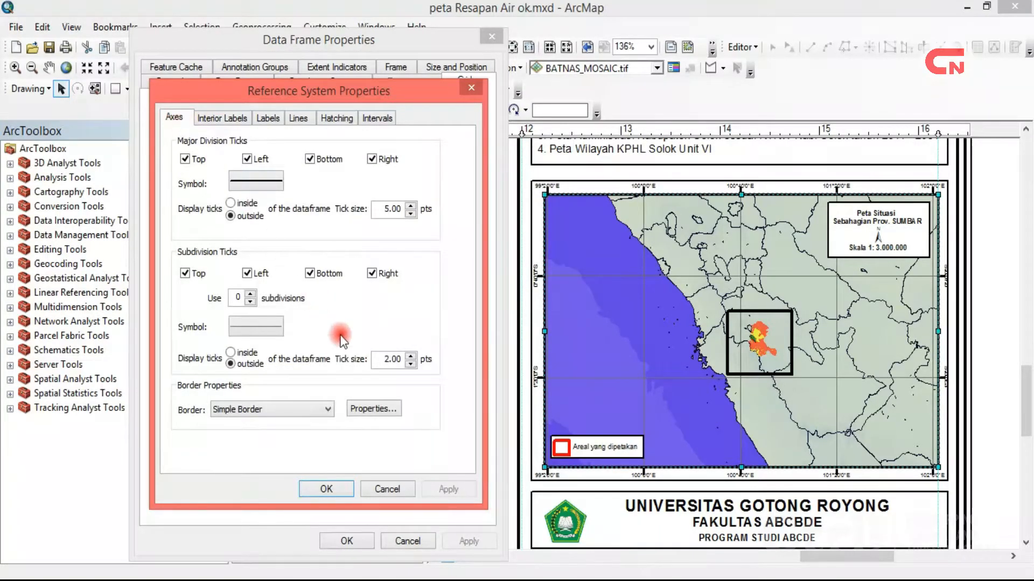
{"action": "left_click", "coordinate": [411, 214]}
{"action": "left_click", "coordinate": [411, 215]}
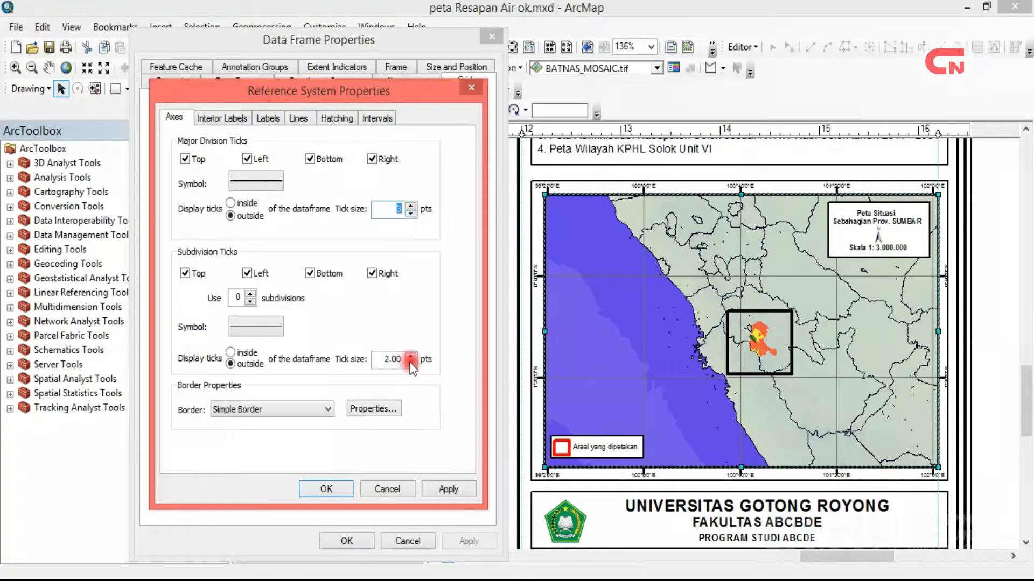
{"action": "left_click", "coordinate": [341, 489]}
{"action": "left_click", "coordinate": [461, 545]}
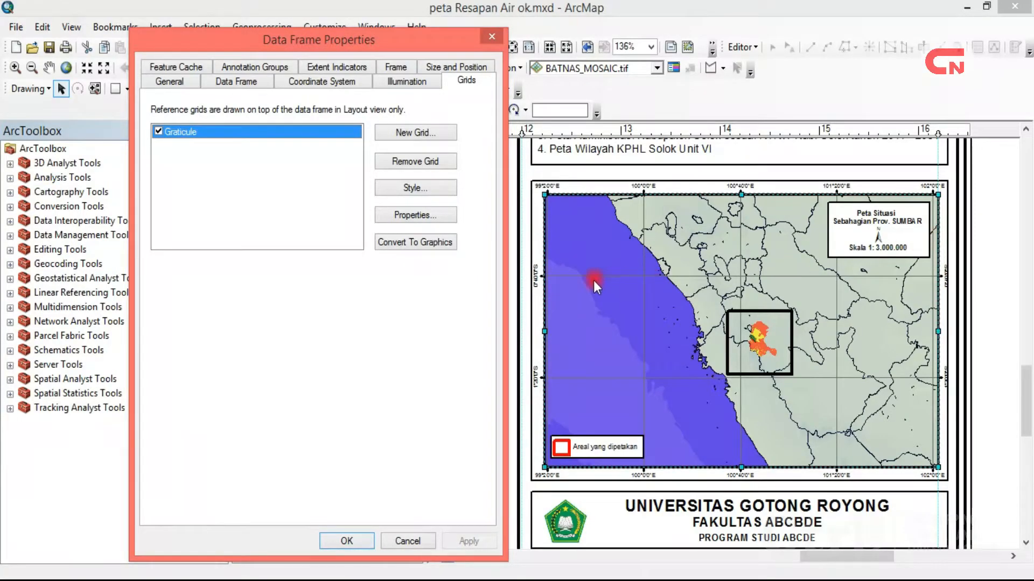
{"action": "left_click", "coordinate": [346, 541]}
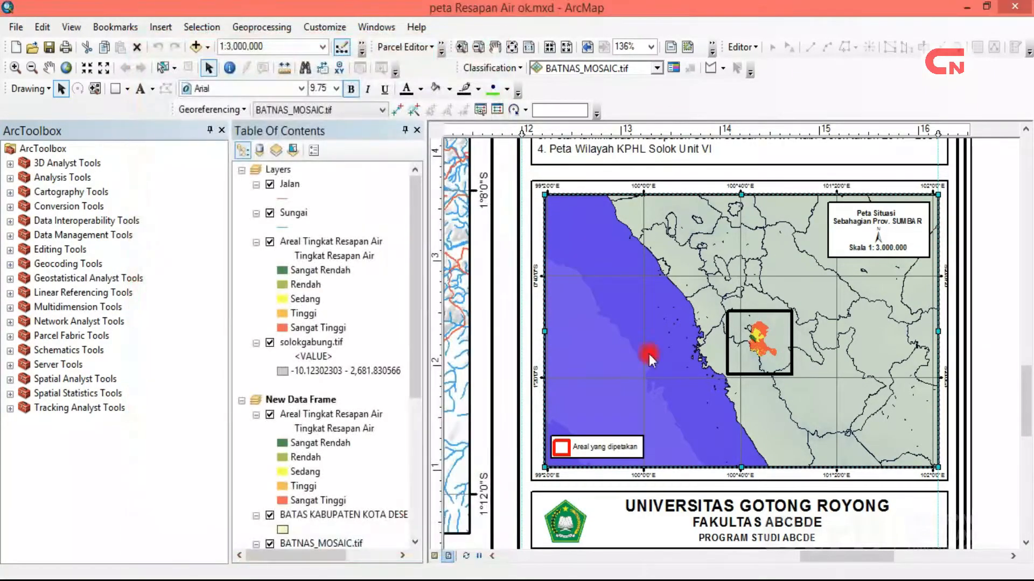
Narrow the inset data frame so its right edge sits just outside the Peta Situasi box, moving the vertical guide out of the way.
{"action": "left_click_drag", "start_coordinate": [938, 131], "coordinate": [927, 131]}
{"action": "left_click", "coordinate": [461, 47]}
{"action": "left_click_drag", "start_coordinate": [918, 192], "coordinate": [990, 438]}
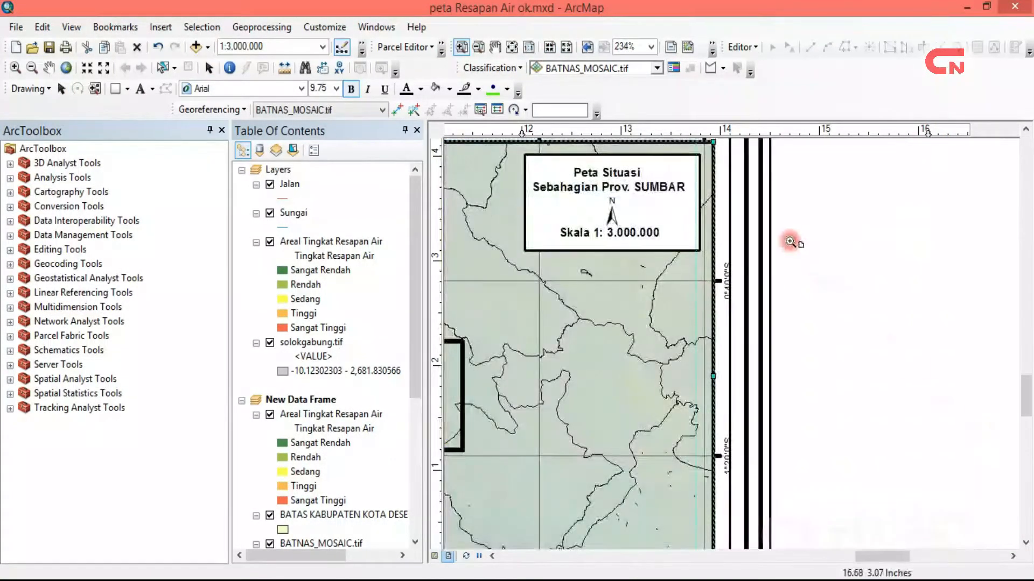
{"action": "left_click", "coordinate": [209, 67]}
{"action": "left_click_drag", "start_coordinate": [713, 376], "coordinate": [711, 375]}
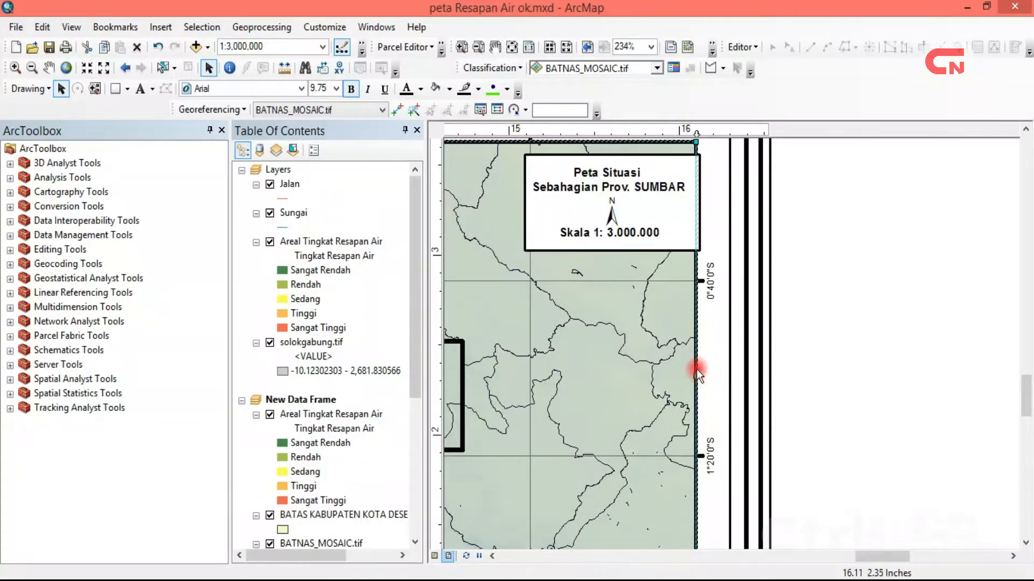
{"action": "left_click_drag", "start_coordinate": [697, 139], "coordinate": [764, 131]}
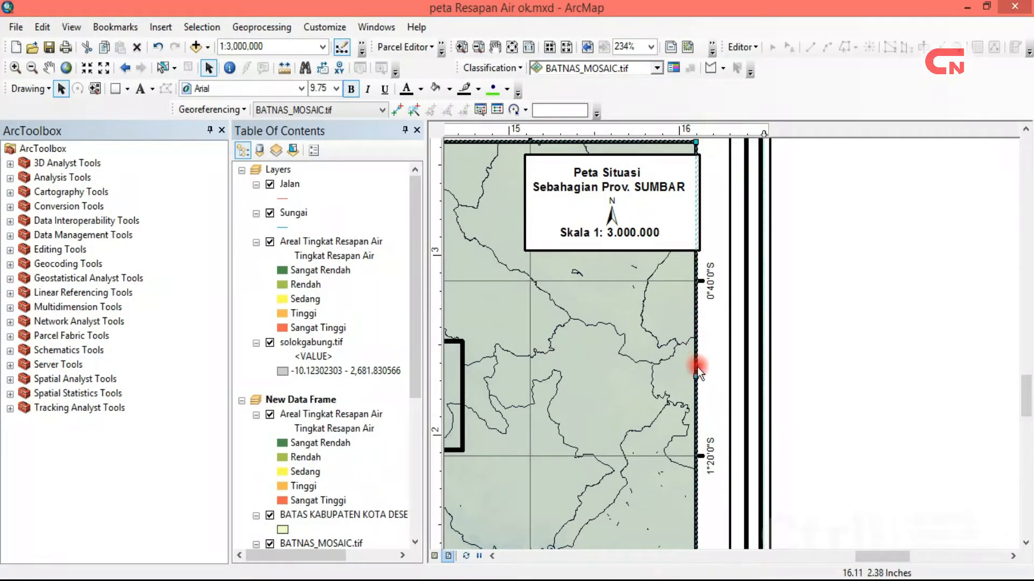
{"action": "left_click_drag", "start_coordinate": [696, 379], "coordinate": [705, 379]}
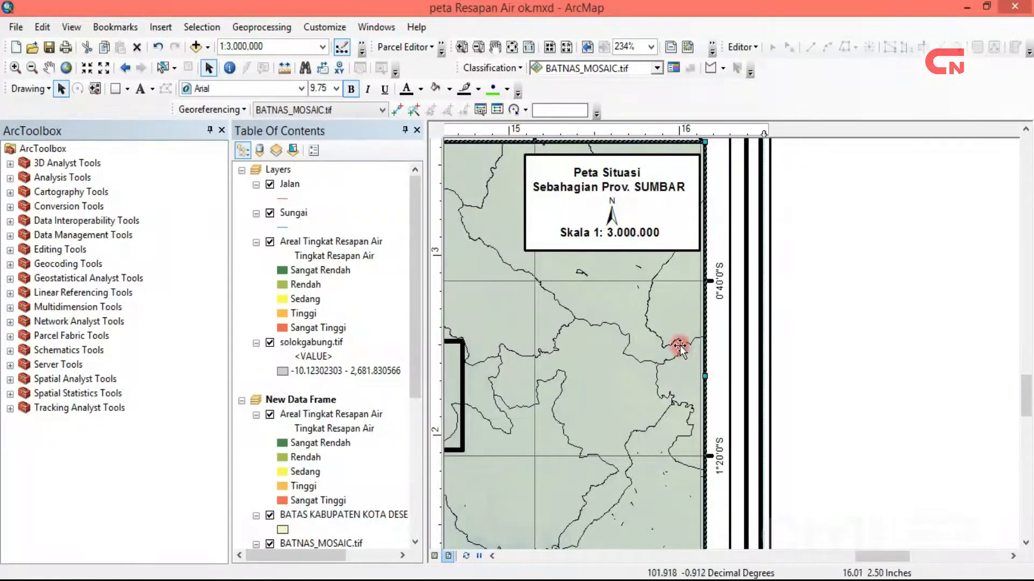
Deselect the inset data frame and check its fit on the whole page and its coordinate labels up close.
{"action": "left_click", "coordinate": [512, 48]}
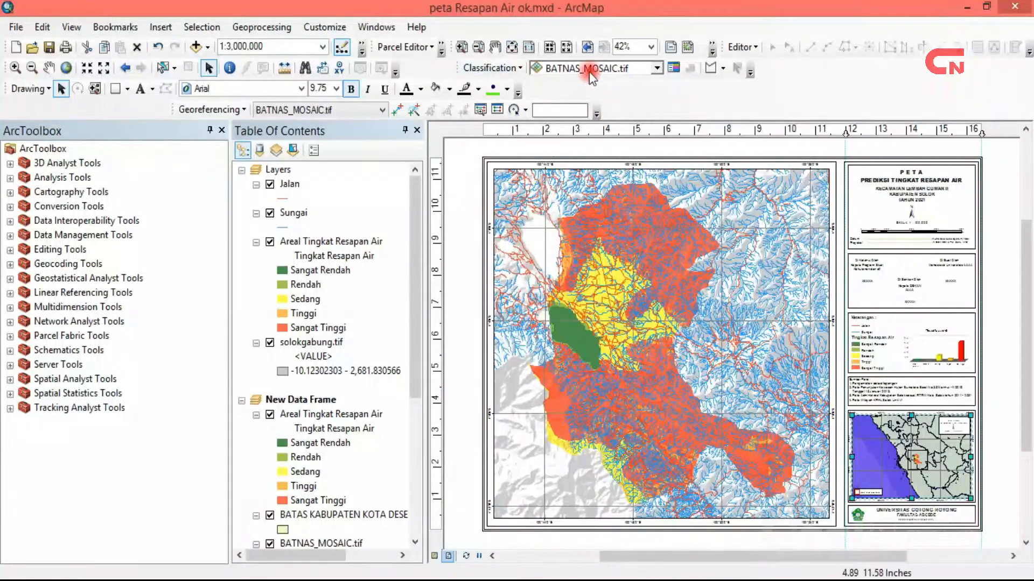
{"action": "left_click", "coordinate": [1000, 438]}
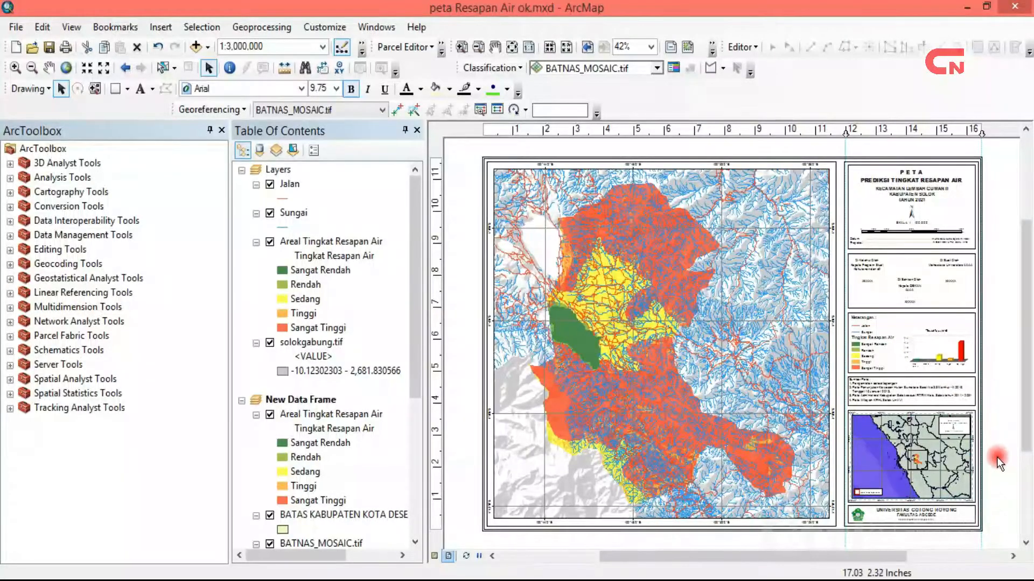
{"action": "left_click", "coordinate": [461, 46]}
{"action": "left_click_drag", "start_coordinate": [833, 390], "coordinate": [995, 531]}
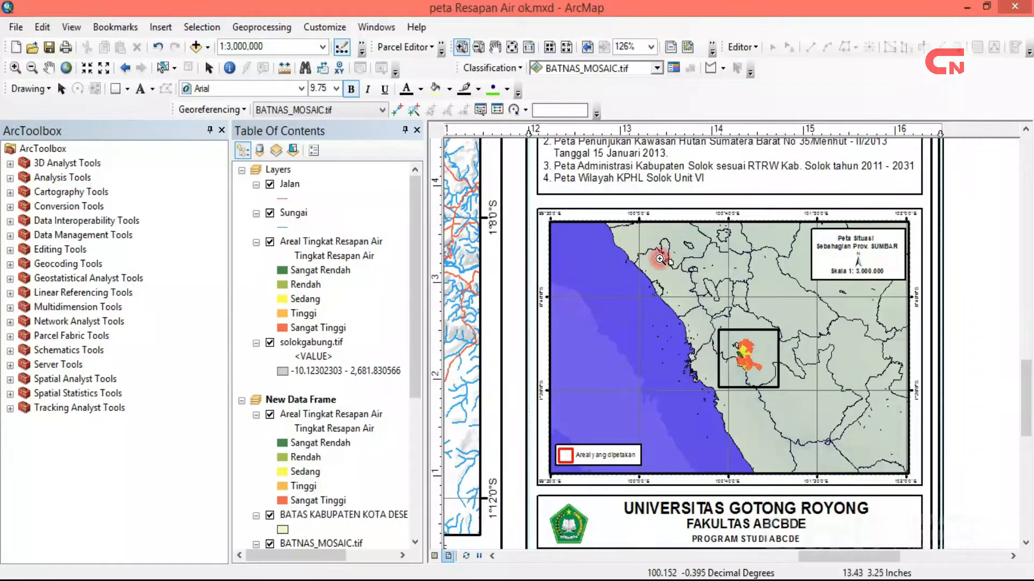
Fine-tune the inset data frame's right edge, widening it slightly, pulling it back a touch, and deselecting the frame.
{"action": "left_click", "coordinate": [207, 69]}
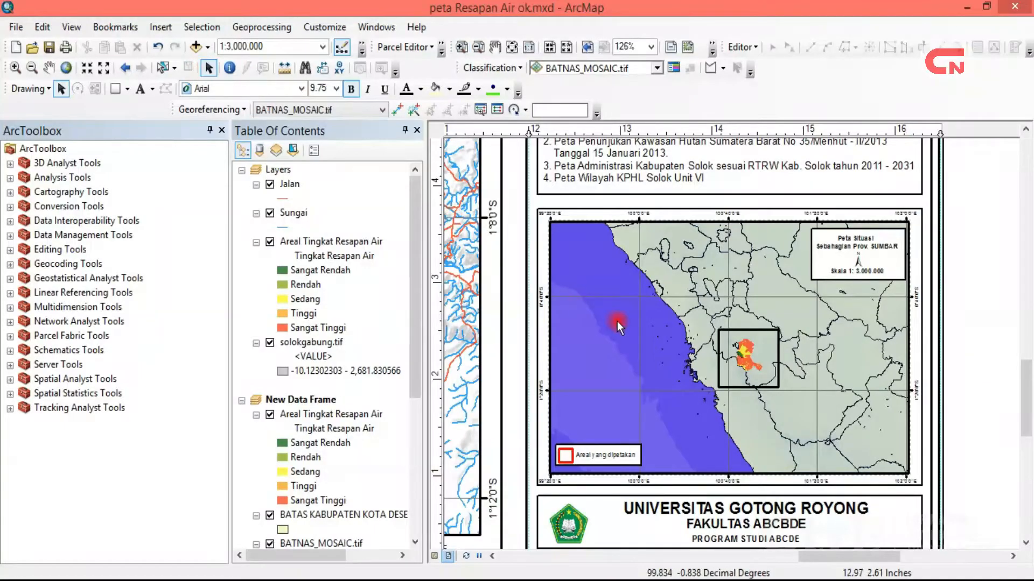
{"action": "left_click", "coordinate": [912, 374]}
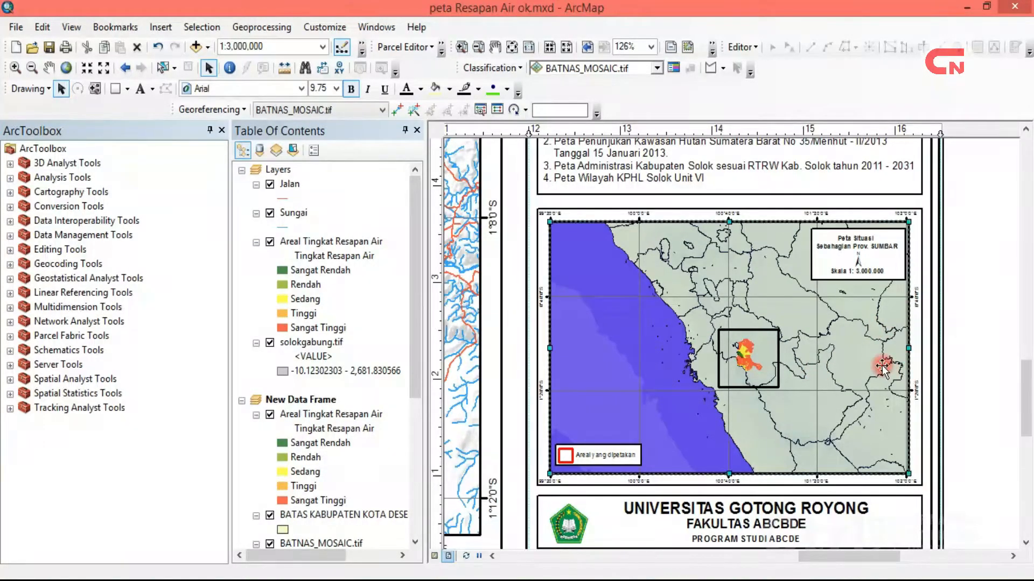
{"action": "left_click_drag", "start_coordinate": [908, 350], "coordinate": [911, 349]}
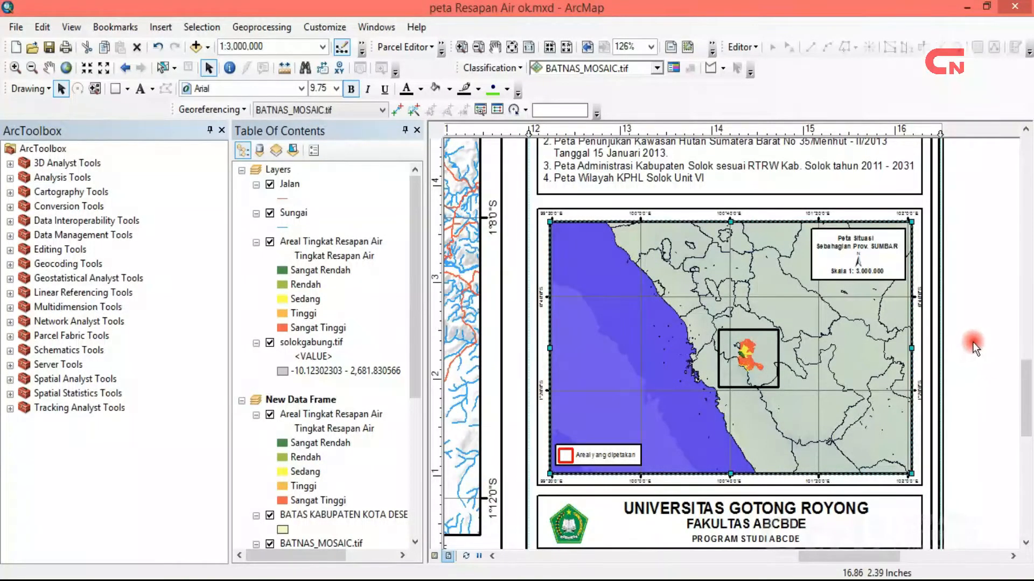
{"action": "left_click", "coordinate": [986, 341]}
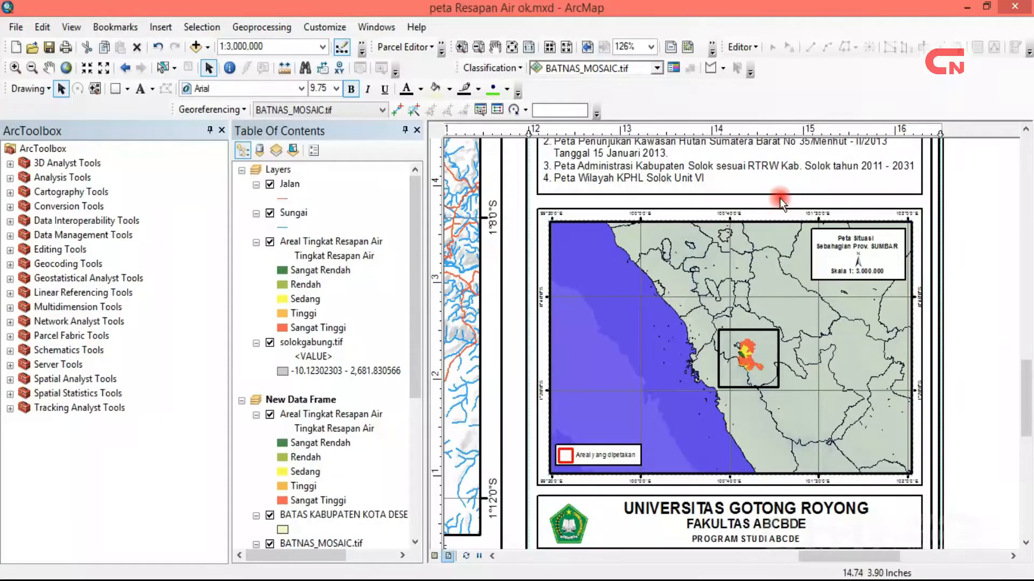
{"action": "left_click", "coordinate": [904, 377]}
{"action": "double_click", "coordinate": [909, 350]}
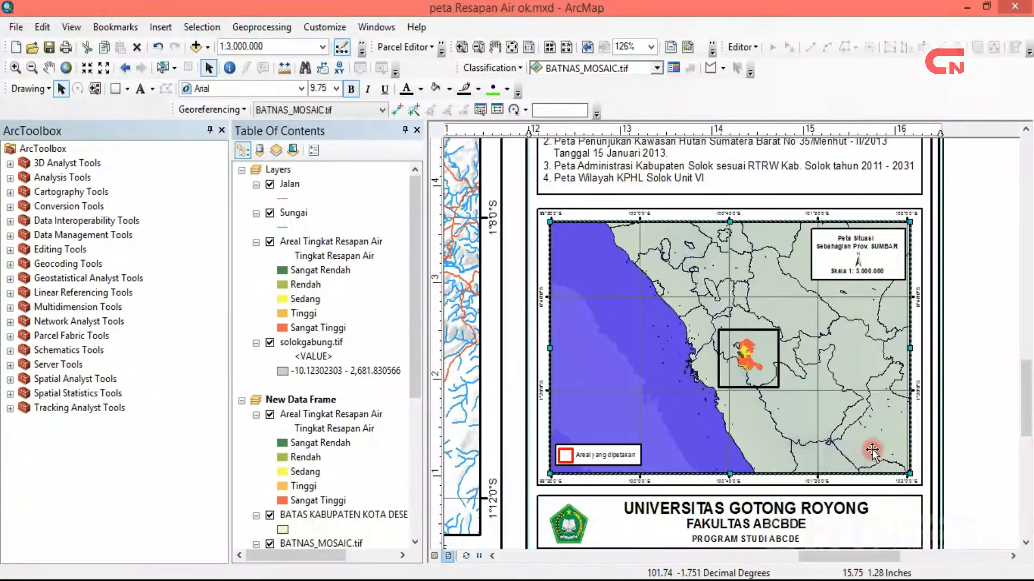
{"action": "left_click", "coordinate": [957, 425]}
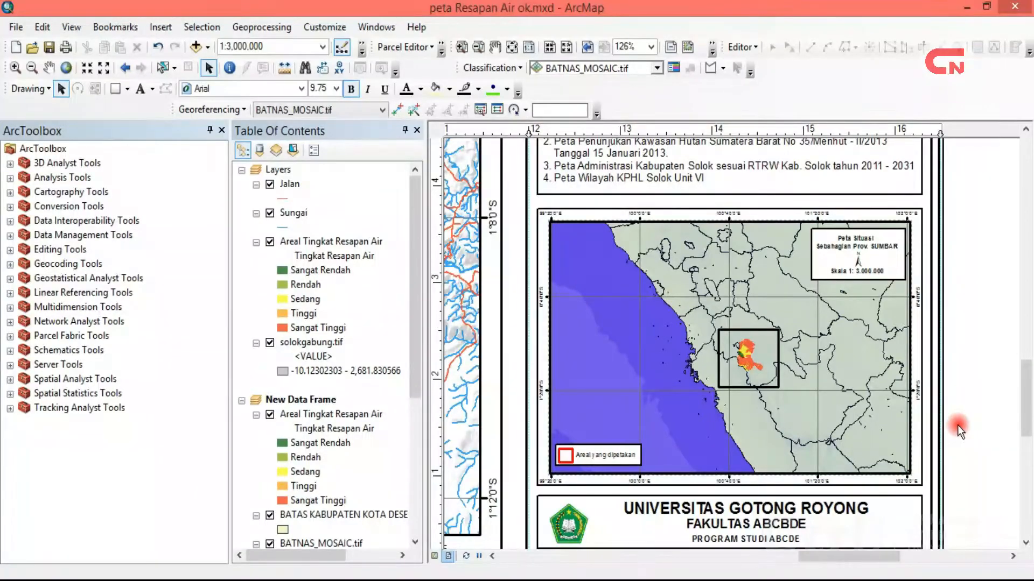
Make the main Layers data frame active, select every element on the whole page, and group them.
{"action": "left_click", "coordinate": [511, 47]}
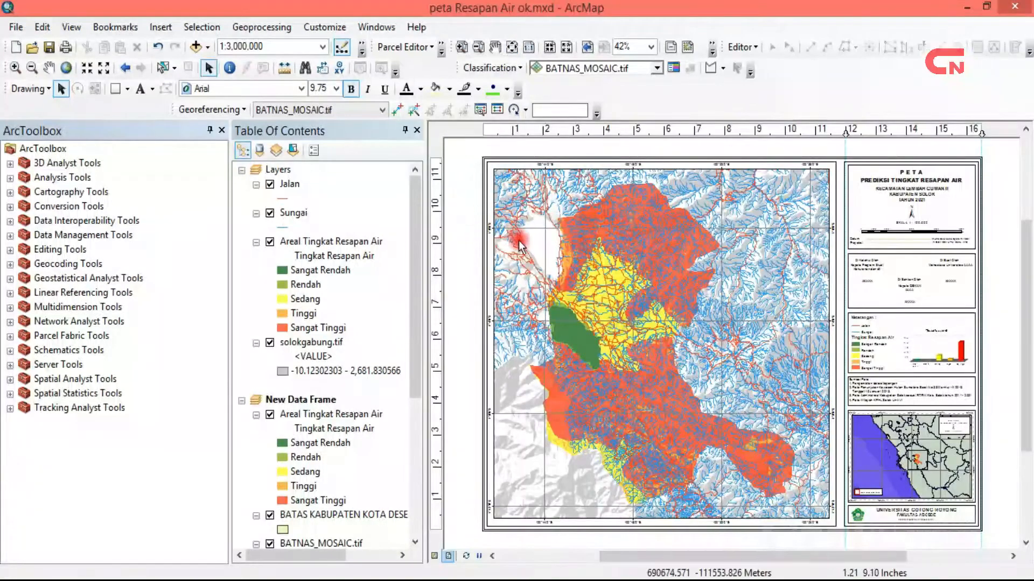
{"action": "left_click", "coordinate": [612, 251]}
{"action": "left_click", "coordinate": [475, 152]}
{"action": "left_click_drag", "start_coordinate": [474, 150], "coordinate": [993, 540]}
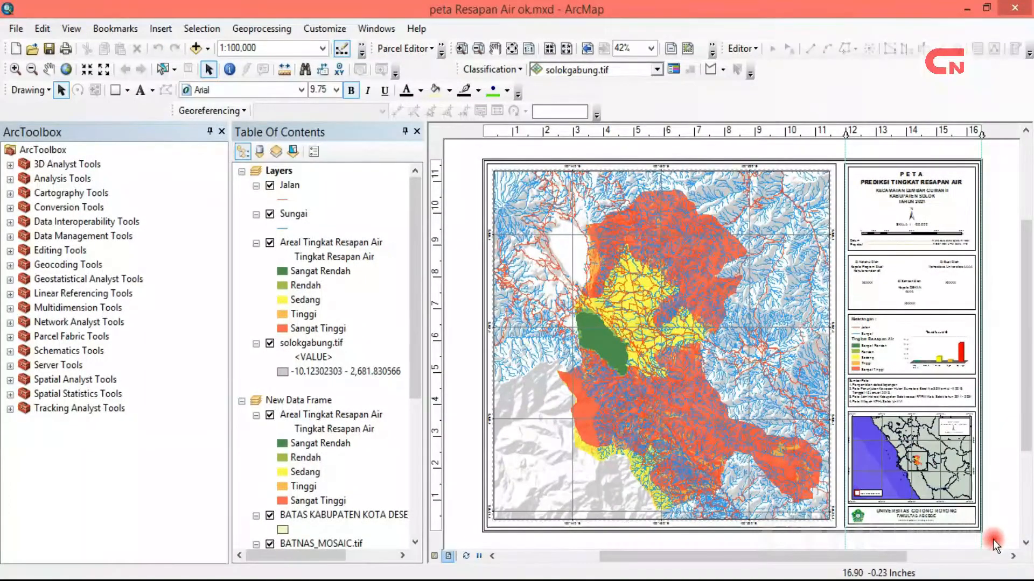
{"action": "right_click", "coordinate": [759, 379]}
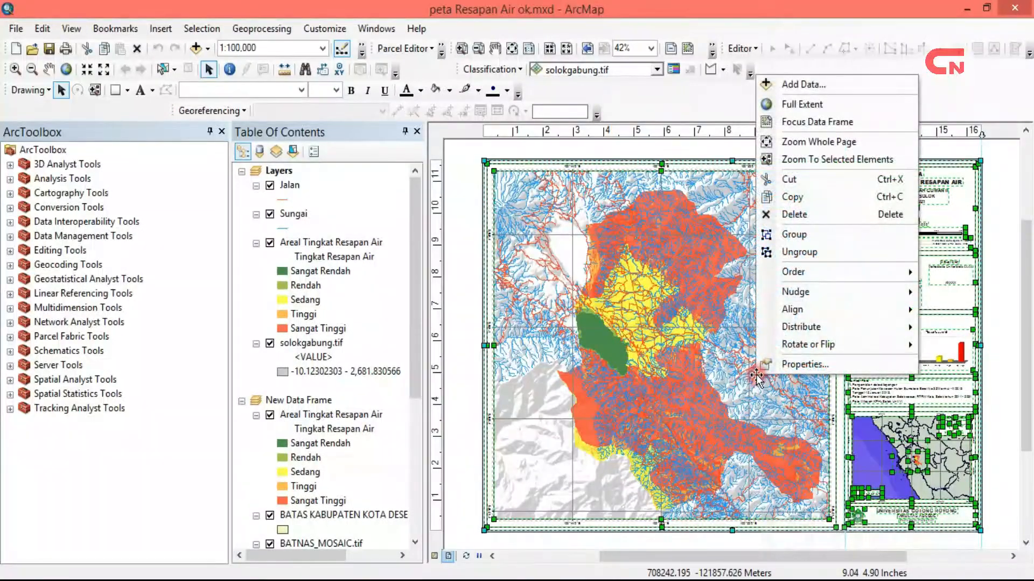
{"action": "left_click", "coordinate": [806, 235]}
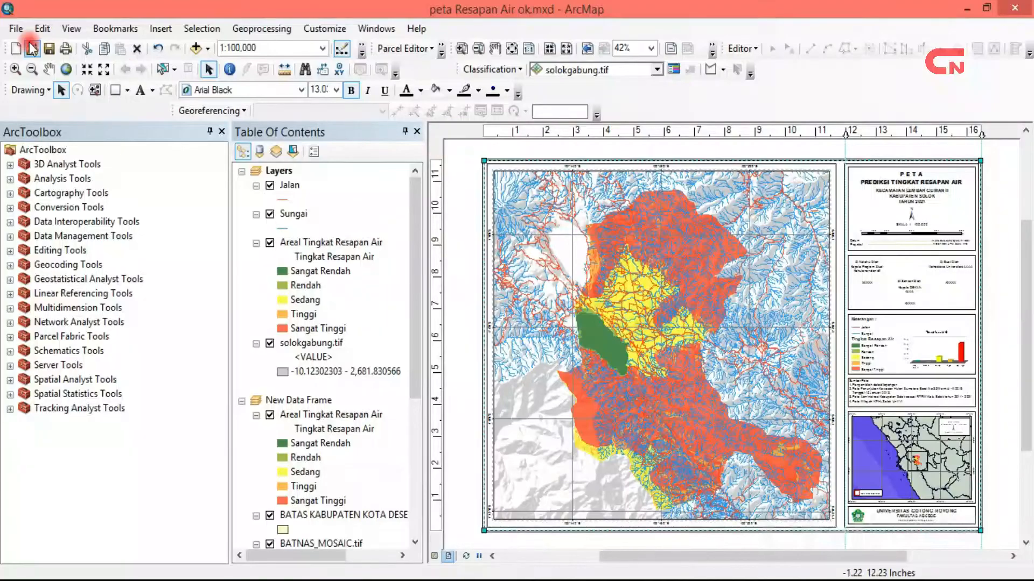
Set the printer paper orientation to Landscape and the map page size to A1 landscape, with map elements scaled proportionally.
{"action": "left_click", "coordinate": [18, 29]}
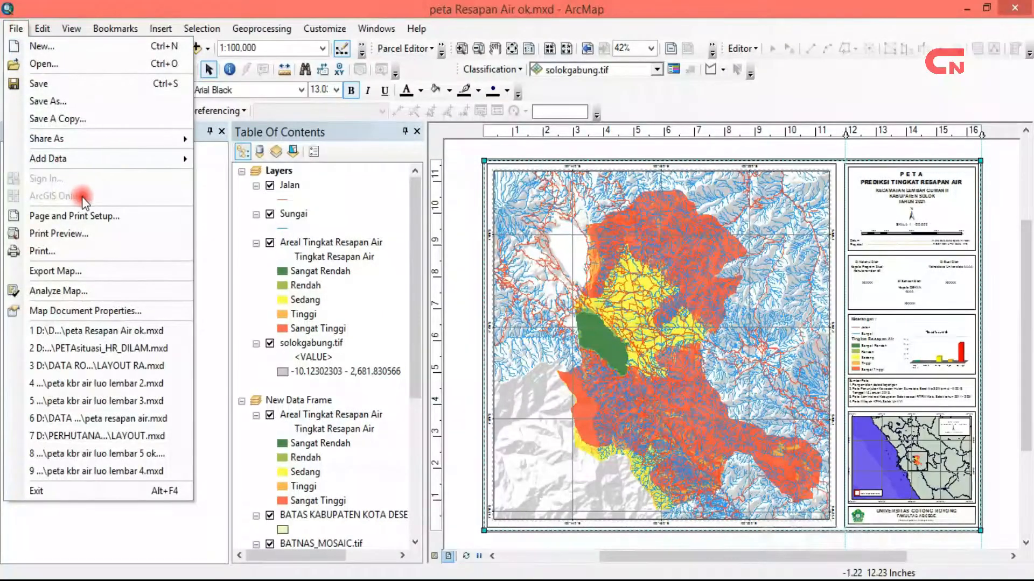
{"action": "left_click", "coordinate": [86, 214]}
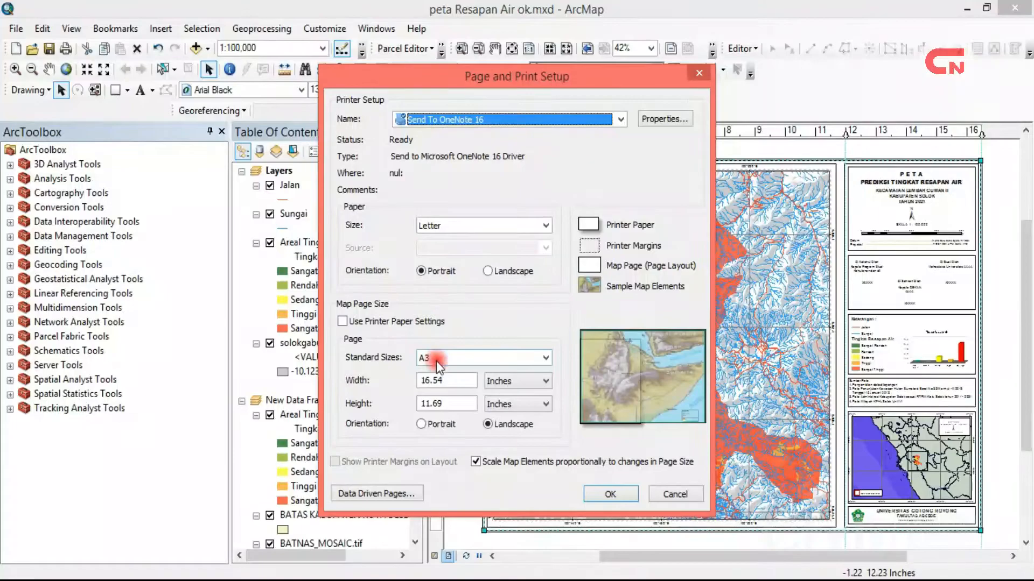
{"action": "left_click", "coordinate": [510, 275]}
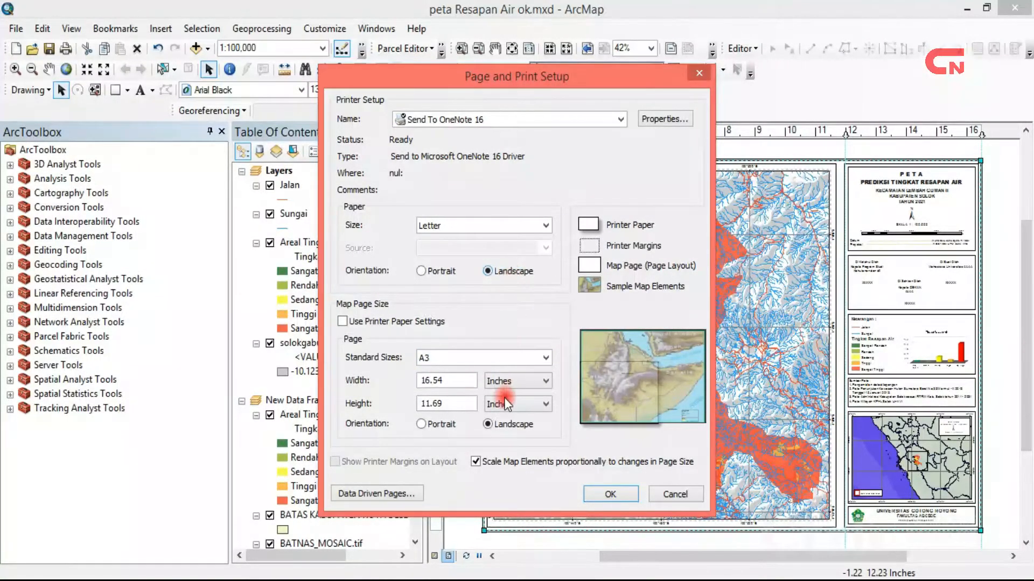
{"action": "left_click", "coordinate": [542, 361]}
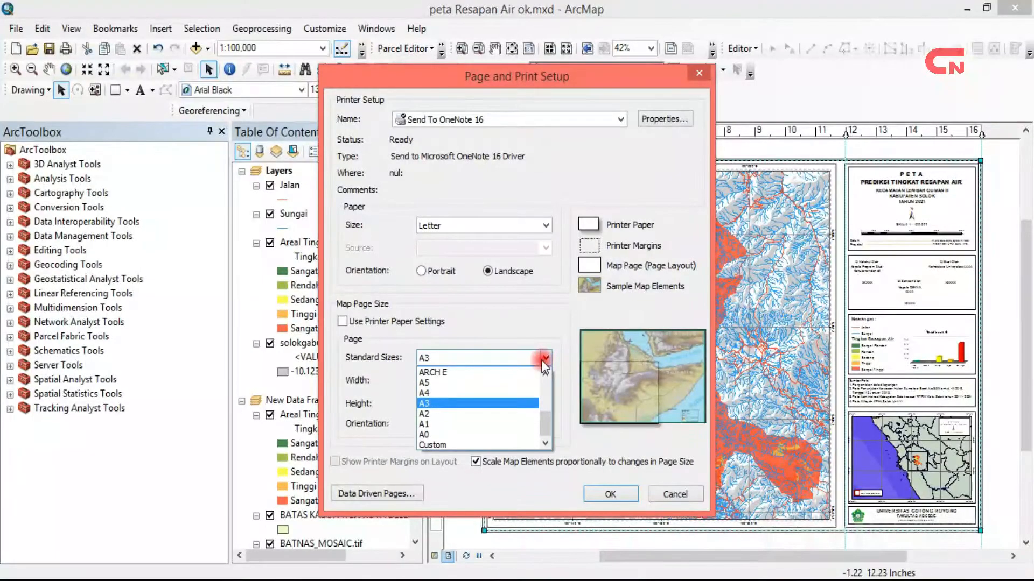
{"action": "left_click", "coordinate": [504, 426]}
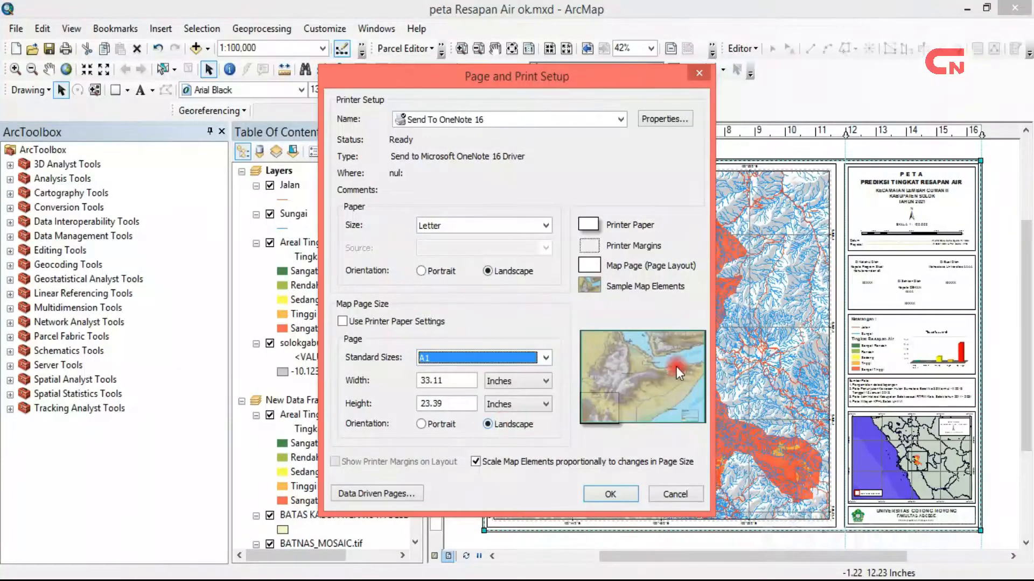
{"action": "left_click", "coordinate": [588, 497]}
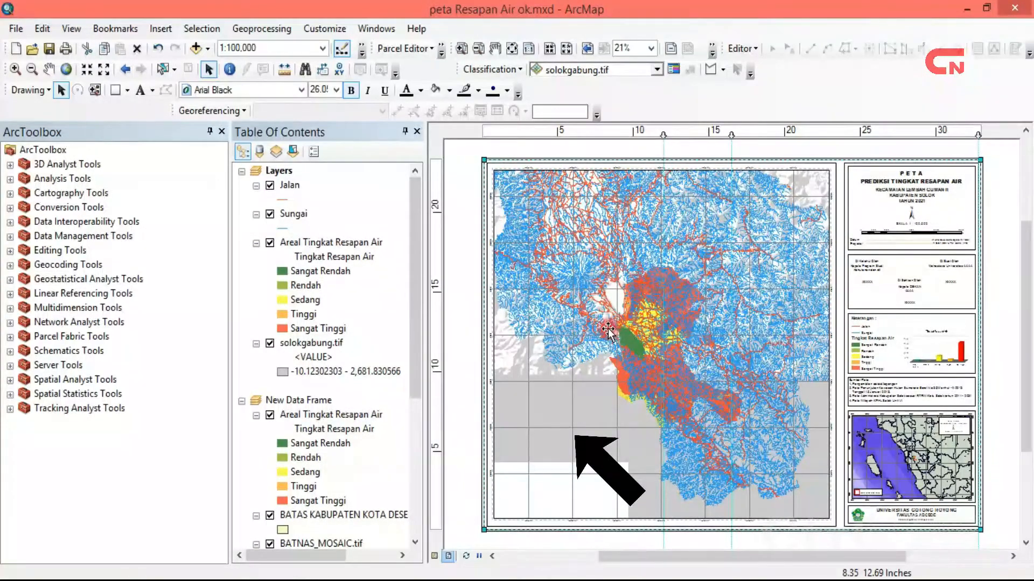
Add DEM SRTM 30M SUMBAR.tif from New Data Frame to the Layers data frame below solokgabung.tif, and turn off solokgabung.tif.
{"action": "left_click", "coordinate": [432, 369]}
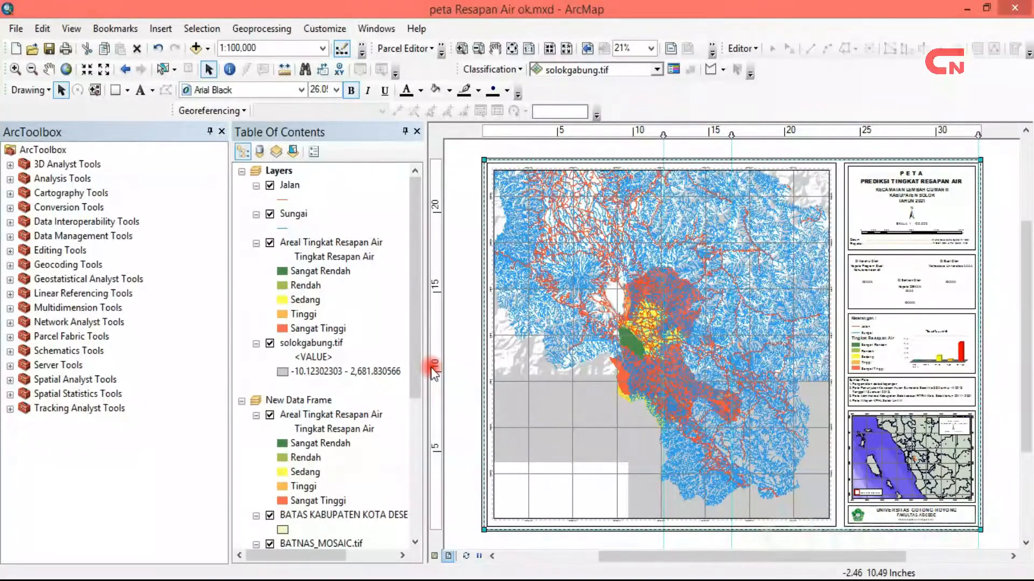
{"action": "left_click_drag", "start_coordinate": [415, 376], "coordinate": [398, 501]}
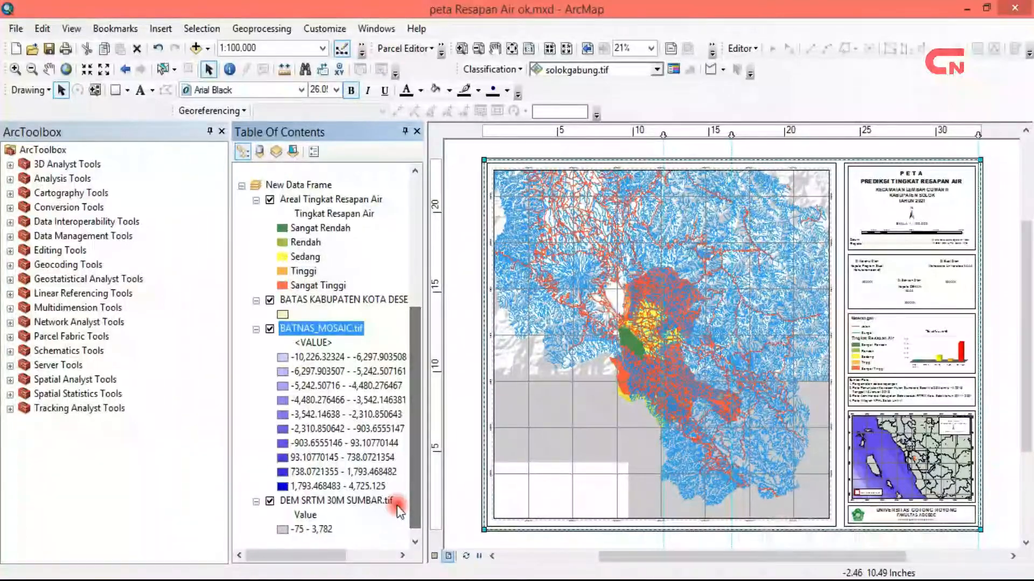
{"action": "left_click", "coordinate": [380, 503]}
{"action": "left_click_drag", "start_coordinate": [379, 501], "coordinate": [361, 184]}
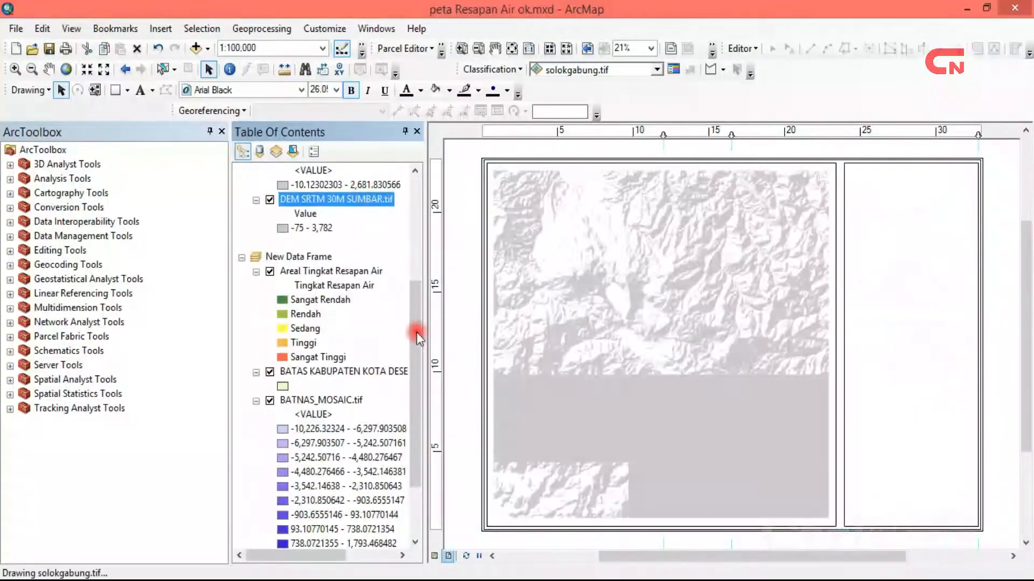
{"action": "left_click_drag", "start_coordinate": [416, 347], "coordinate": [415, 315]}
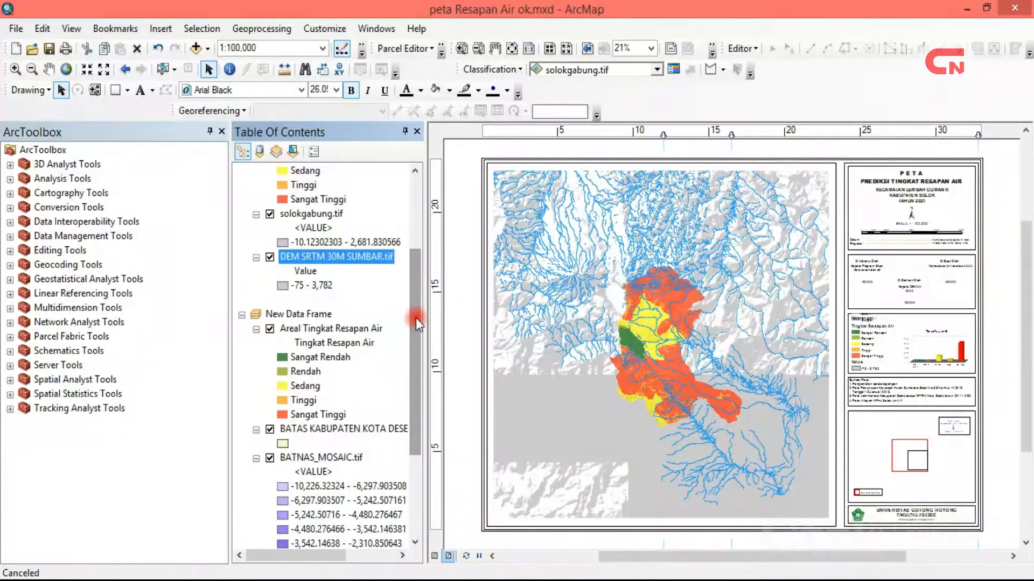
{"action": "left_click", "coordinate": [270, 213]}
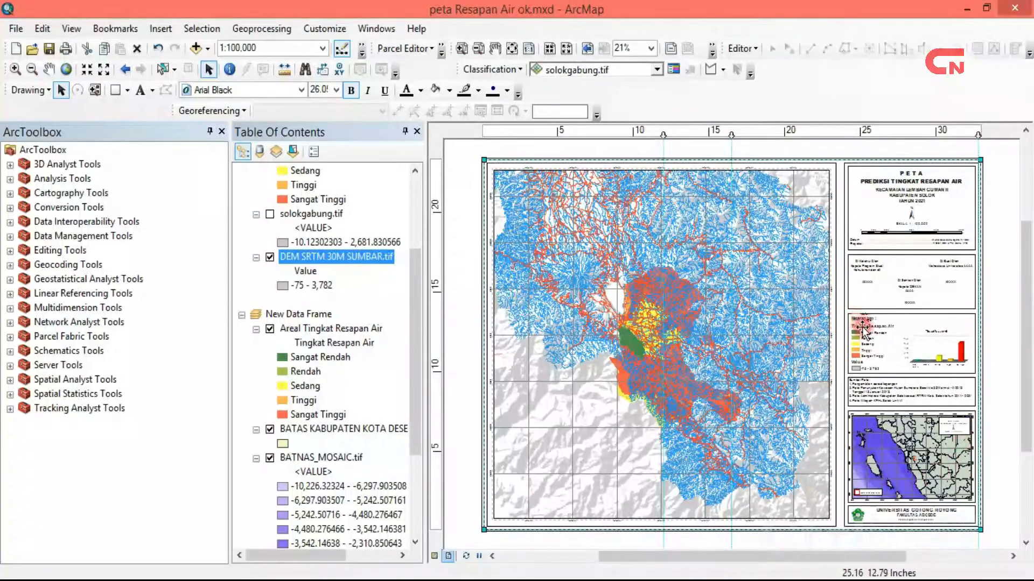
Inspect the Keterangan legend up close, ungroup the layout elements, and clear the selection on the whole page.
{"action": "left_click", "coordinate": [460, 49]}
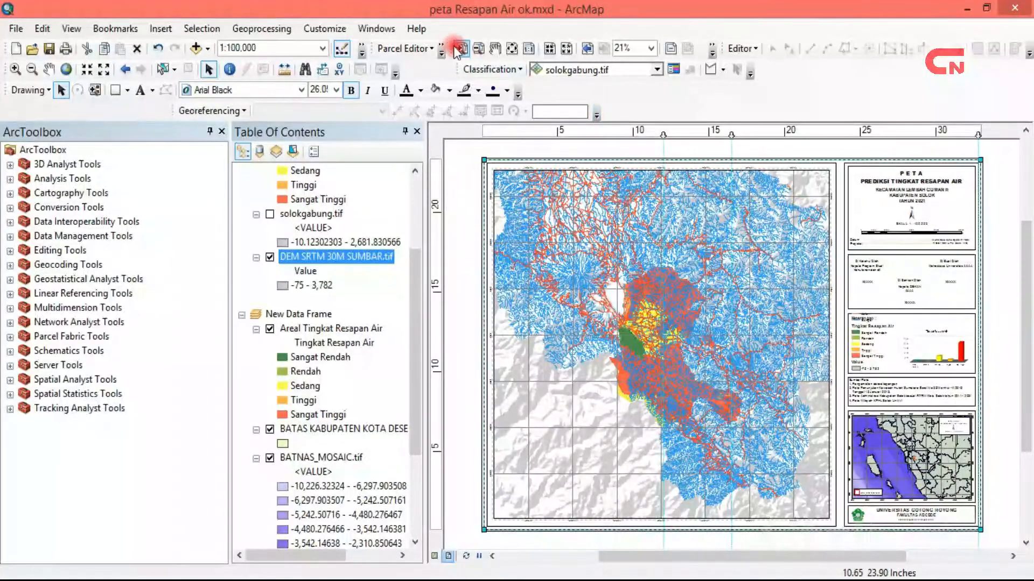
{"action": "left_click_drag", "start_coordinate": [836, 296], "coordinate": [914, 385]}
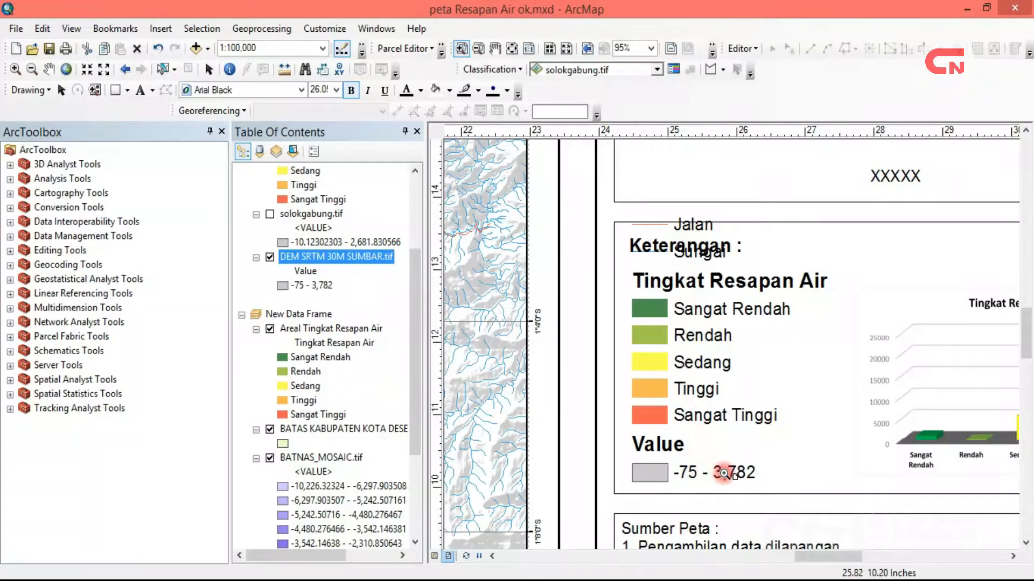
{"action": "left_click", "coordinate": [61, 90]}
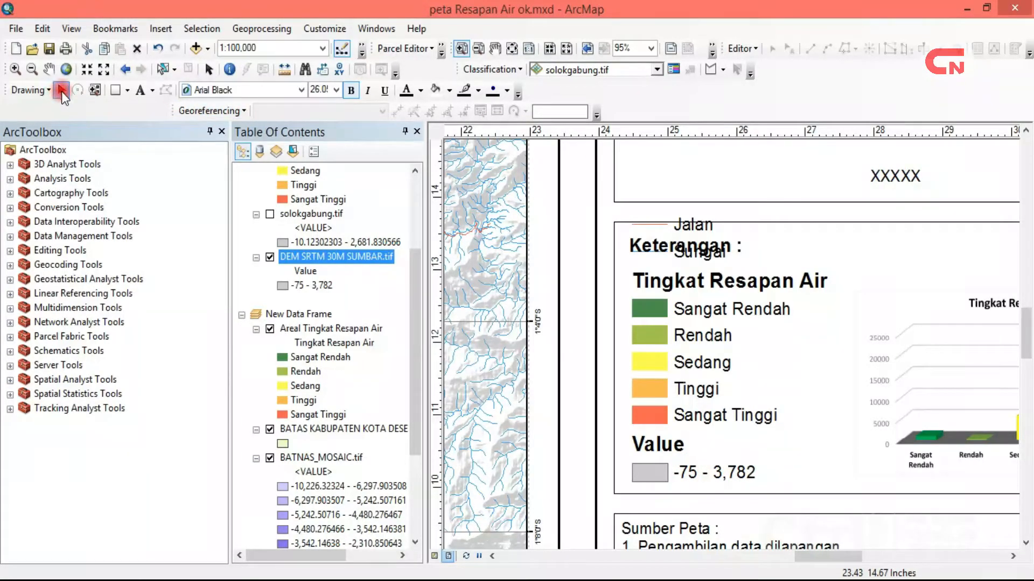
{"action": "right_click", "coordinate": [687, 393]}
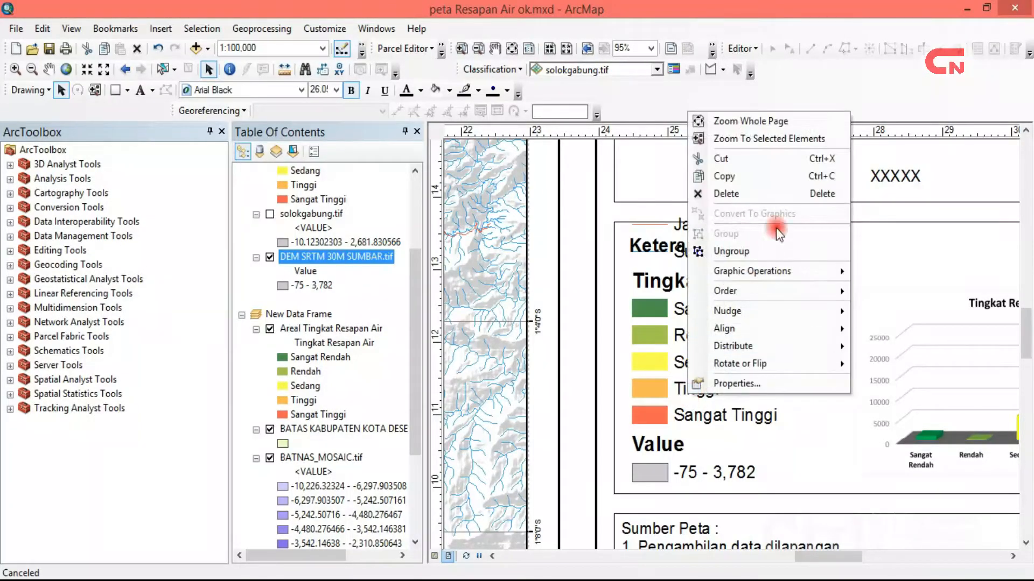
{"action": "left_click", "coordinate": [766, 251]}
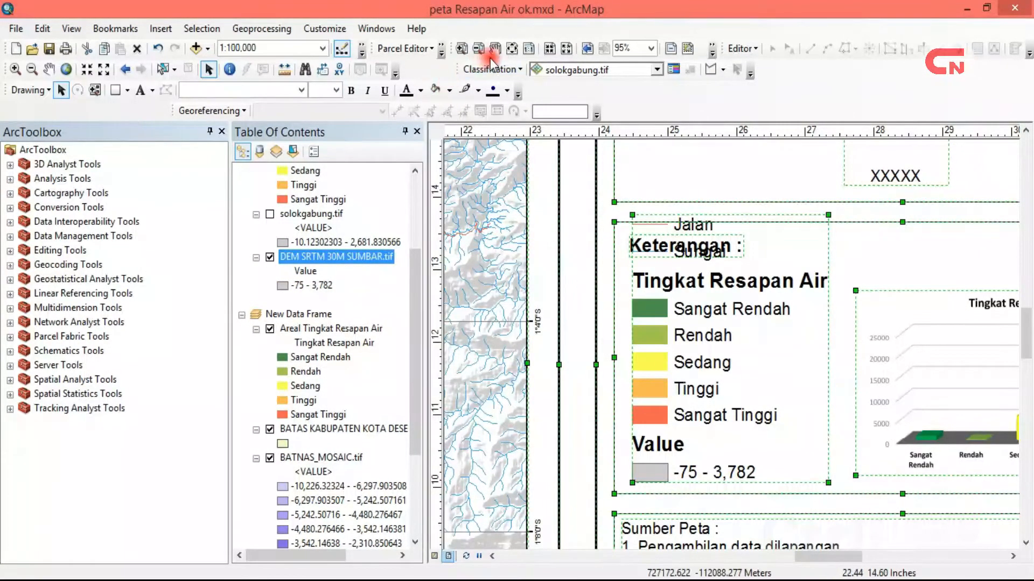
{"action": "left_click", "coordinate": [509, 51]}
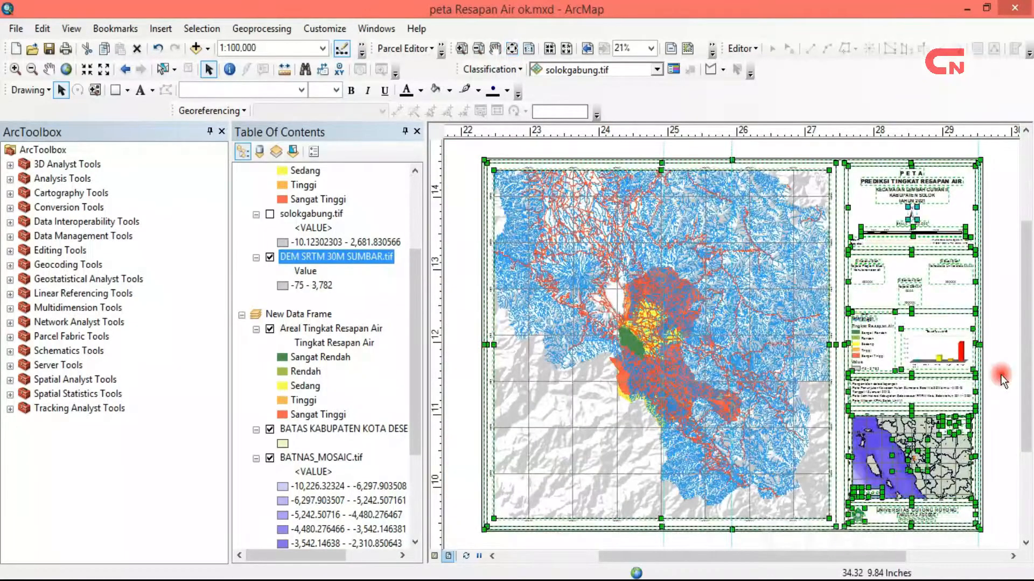
{"action": "left_click", "coordinate": [1001, 373]}
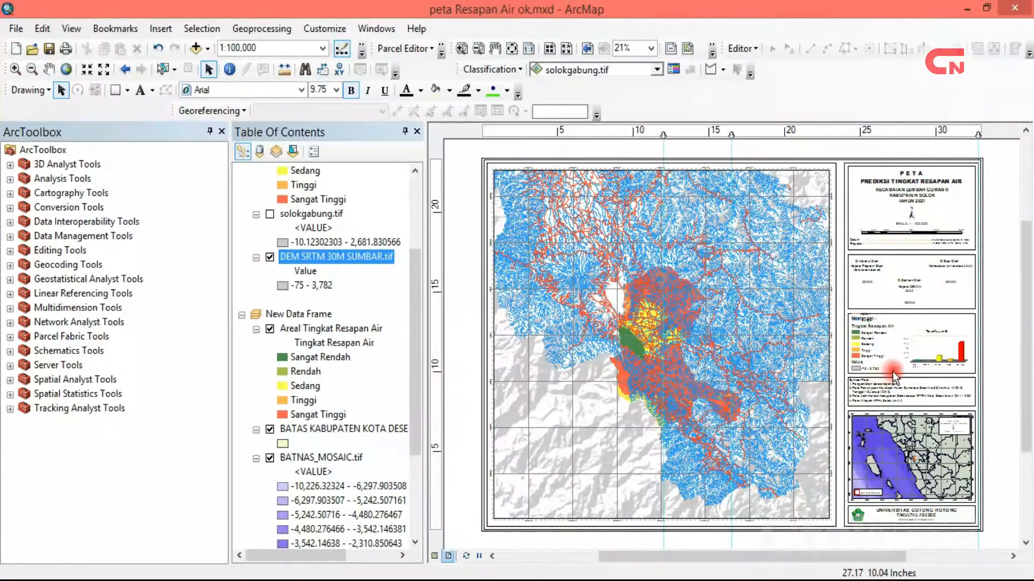
Remove DEM SRTM 30M SUMBAR.tif from the Keterangan legend's items and apply the change.
{"action": "left_click", "coordinate": [880, 354]}
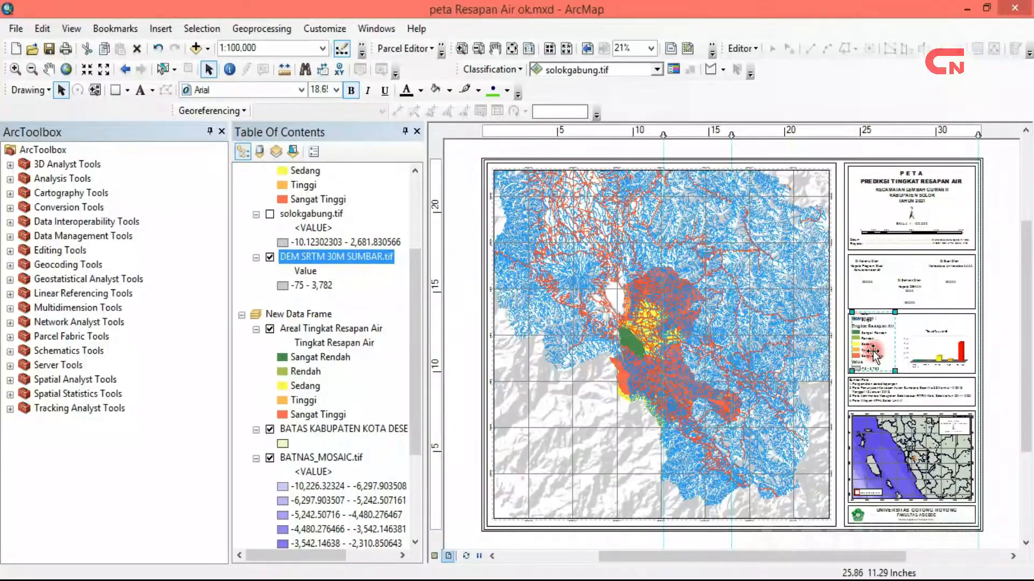
{"action": "right_click", "coordinate": [881, 353]}
{"action": "left_click", "coordinate": [903, 342]}
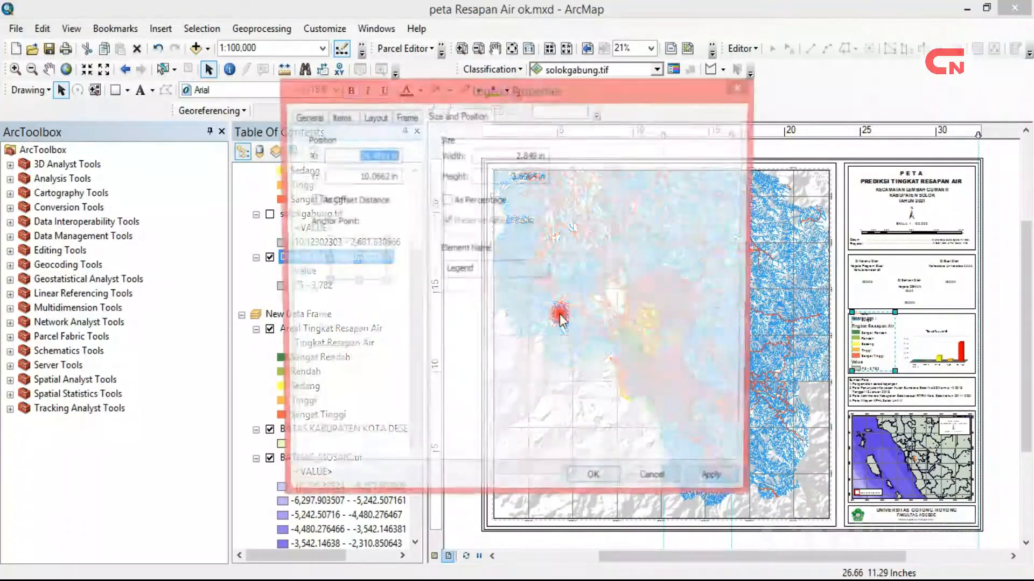
{"action": "left_click", "coordinate": [320, 118]}
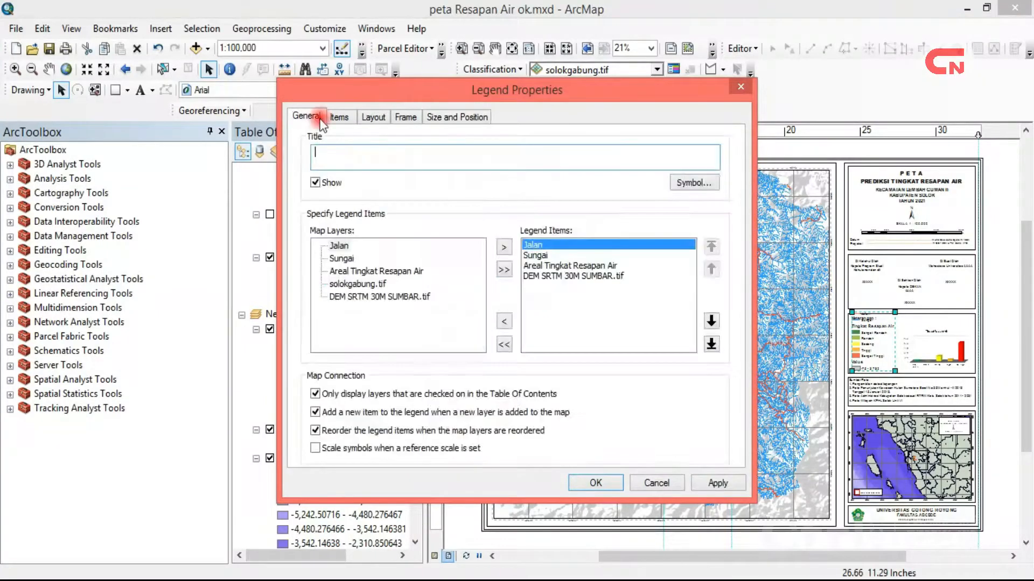
{"action": "left_click", "coordinate": [554, 275]}
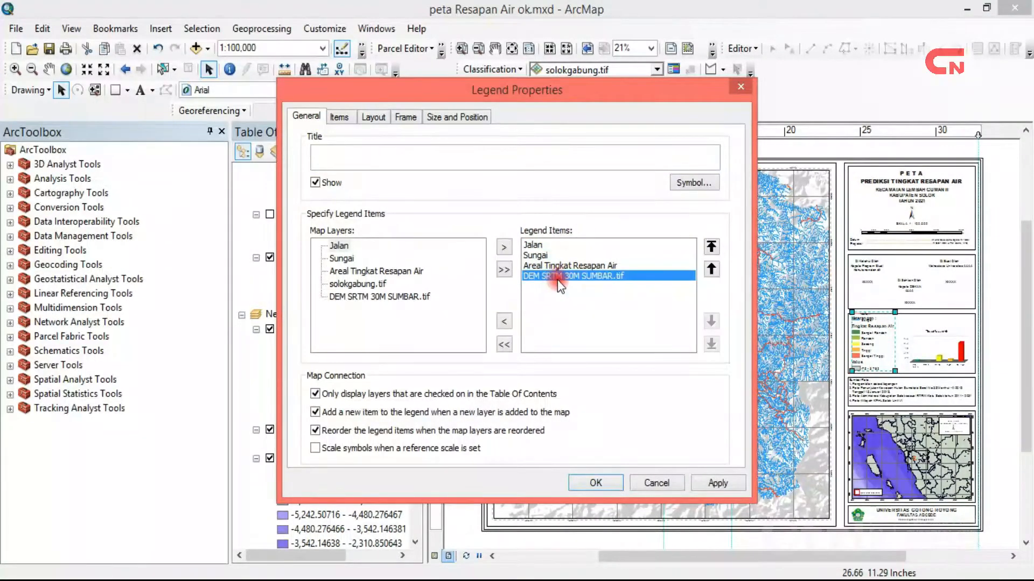
{"action": "left_click", "coordinate": [504, 322]}
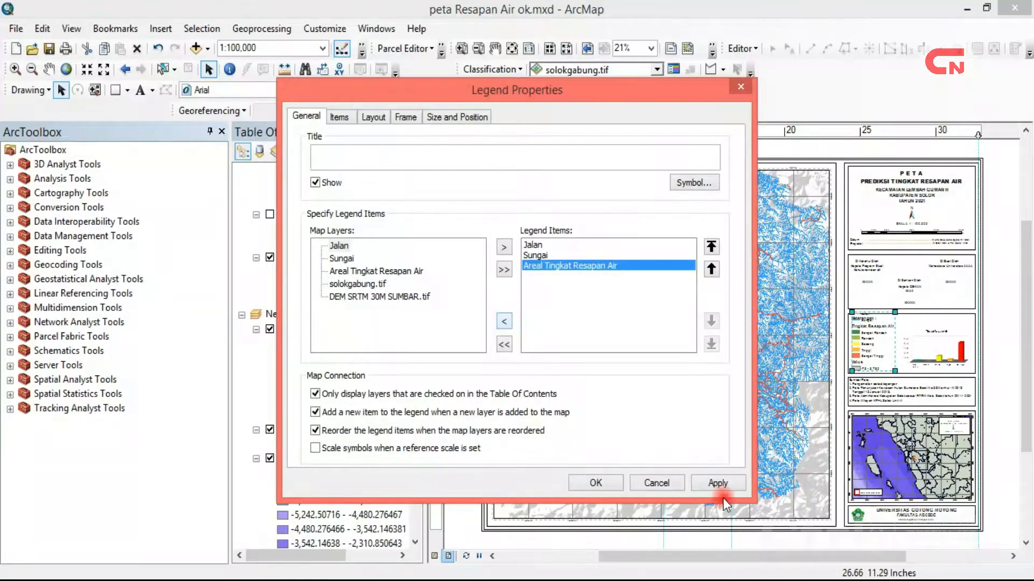
{"action": "left_click", "coordinate": [717, 483]}
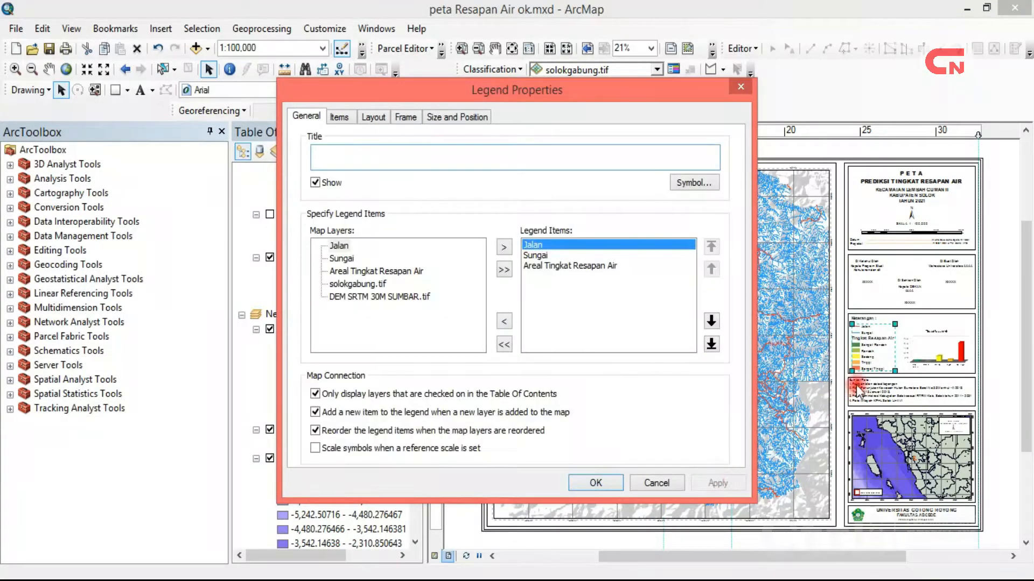
{"action": "left_click", "coordinate": [593, 482]}
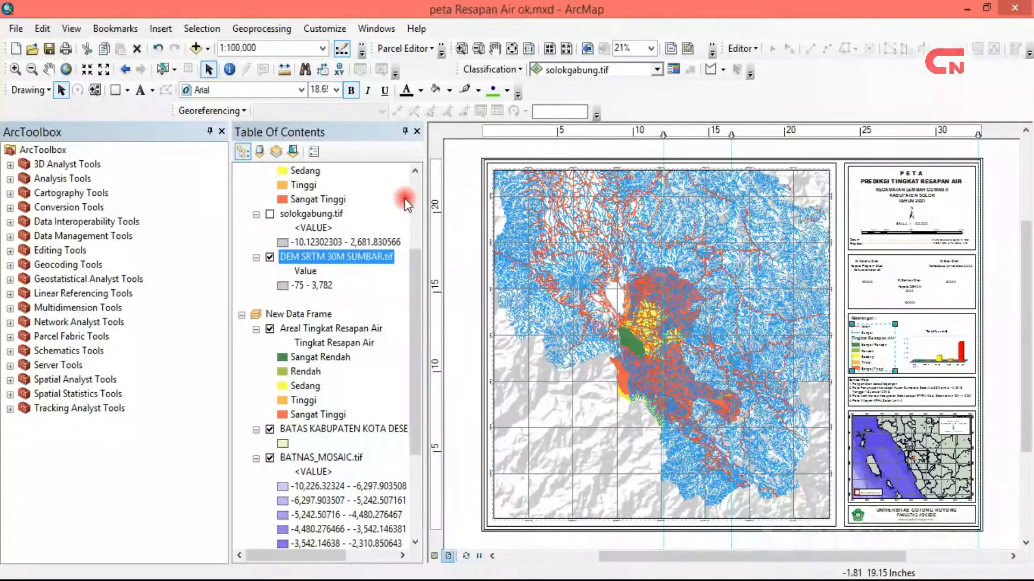
Add BATAS KABUPATEN KOTA DESEMBER 2019 DUKCAPIL from New Data Frame to Layers, above DEM SRTM 30M SUMBAR.tif, and label its features by KAB_KOTA.
{"action": "mouse_move", "coordinate": [420, 275]}
{"action": "left_mouse_down"}
{"action": "mouse_move", "coordinate": [420, 185]}
{"action": "mouse_move", "coordinate": [420, 305]}
{"action": "mouse_move", "coordinate": [420, 275]}
{"action": "left_mouse_up"}
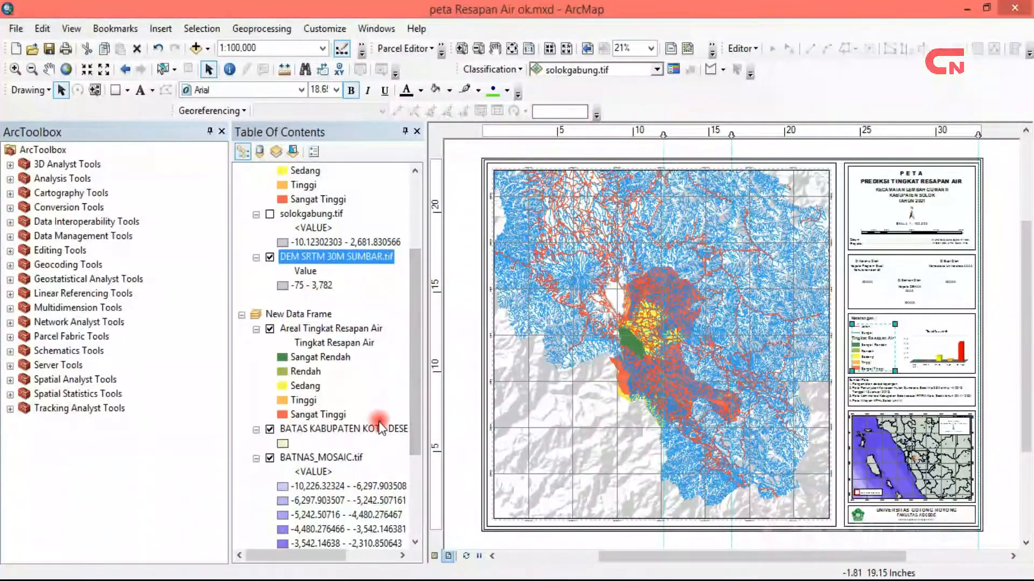
{"action": "left_click_drag", "start_coordinate": [379, 430], "coordinate": [366, 234]}
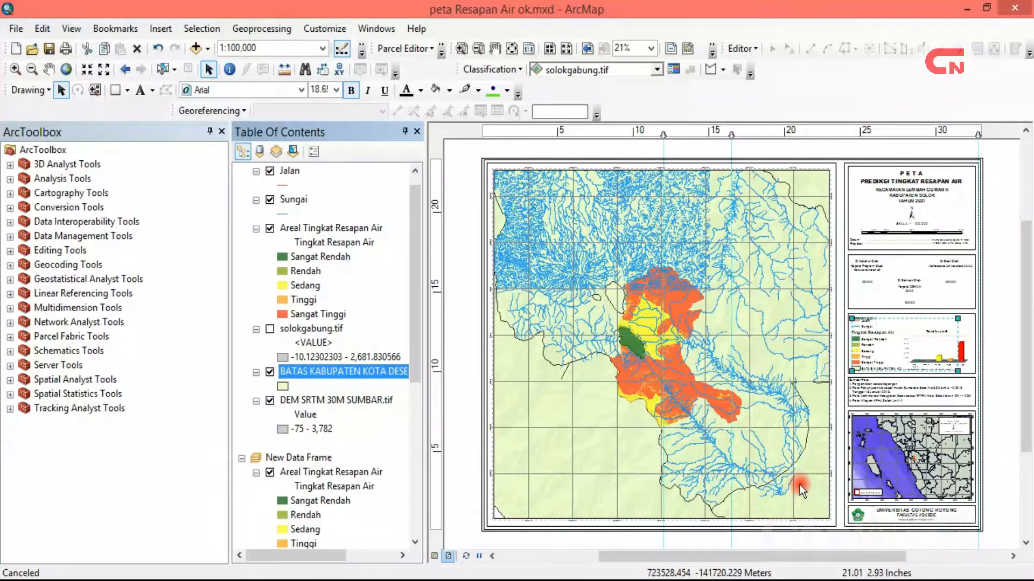
{"action": "right_click", "coordinate": [373, 370]}
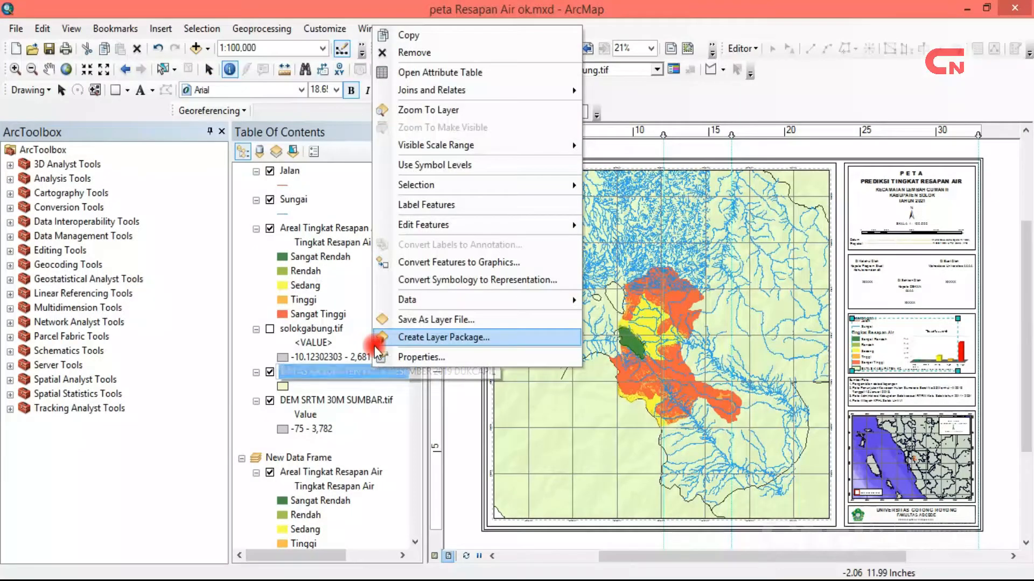
{"action": "left_click", "coordinate": [420, 357]}
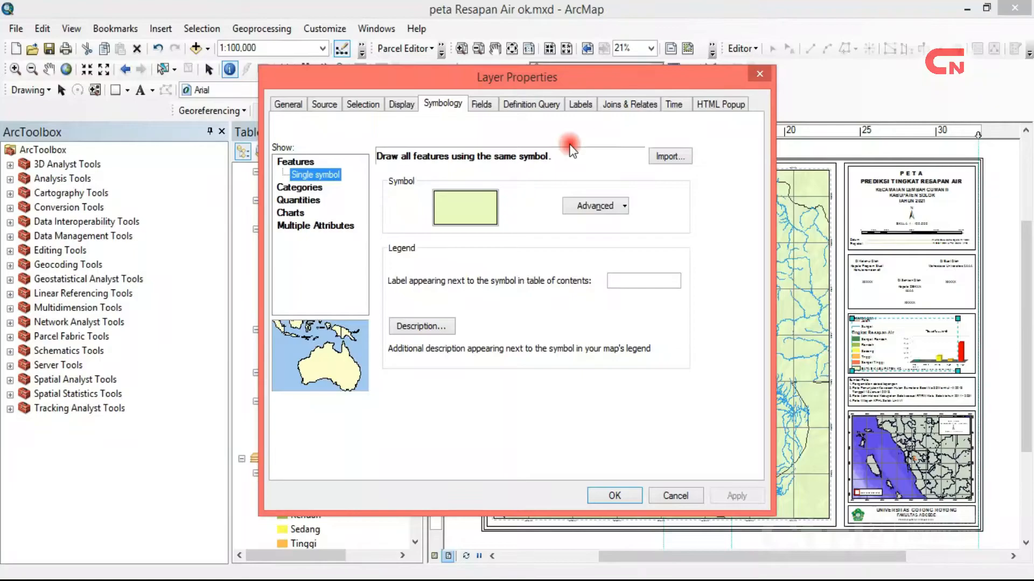
{"action": "left_click", "coordinate": [580, 105]}
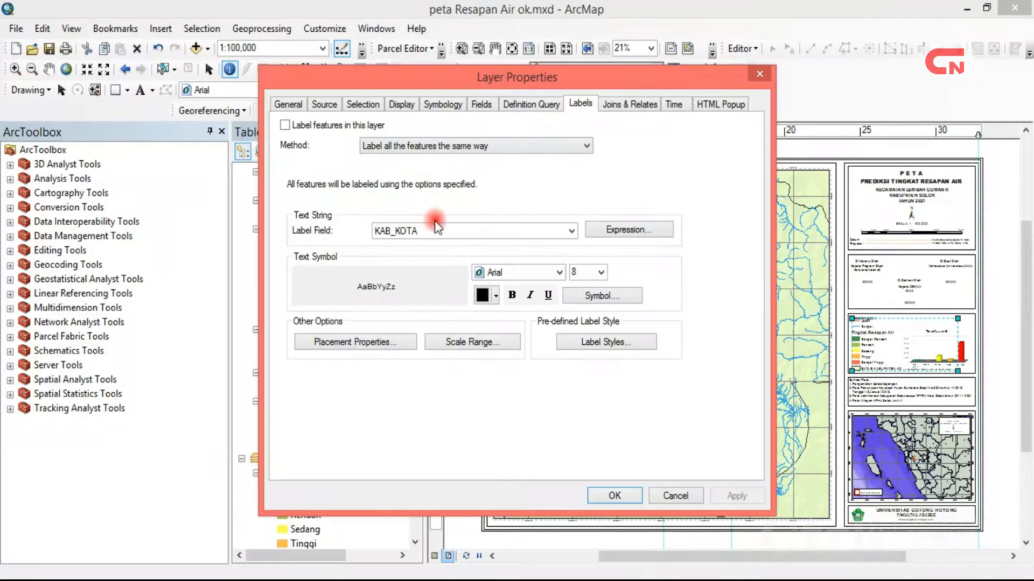
{"action": "left_click", "coordinate": [284, 126]}
{"action": "left_click", "coordinate": [566, 231]}
{"action": "left_click", "coordinate": [568, 232]}
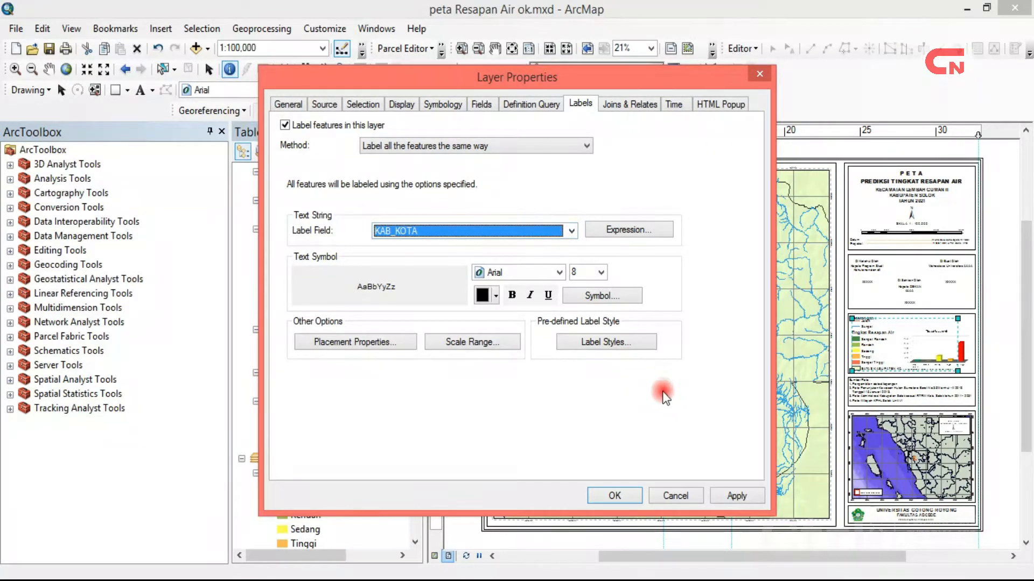
{"action": "left_click", "coordinate": [739, 496]}
{"action": "mouse_move", "coordinate": [649, 75]}
{"action": "left_mouse_down"}
{"action": "mouse_move", "coordinate": [346, 107]}
{"action": "mouse_move", "coordinate": [246, 104]}
{"action": "mouse_move", "coordinate": [362, 102]}
{"action": "left_mouse_up"}
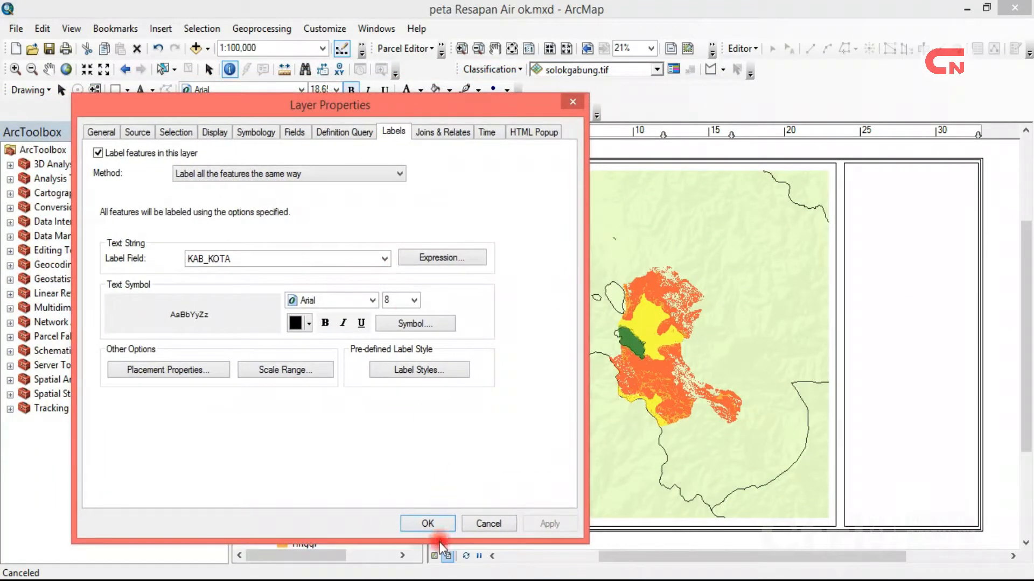
{"action": "left_click", "coordinate": [442, 529]}
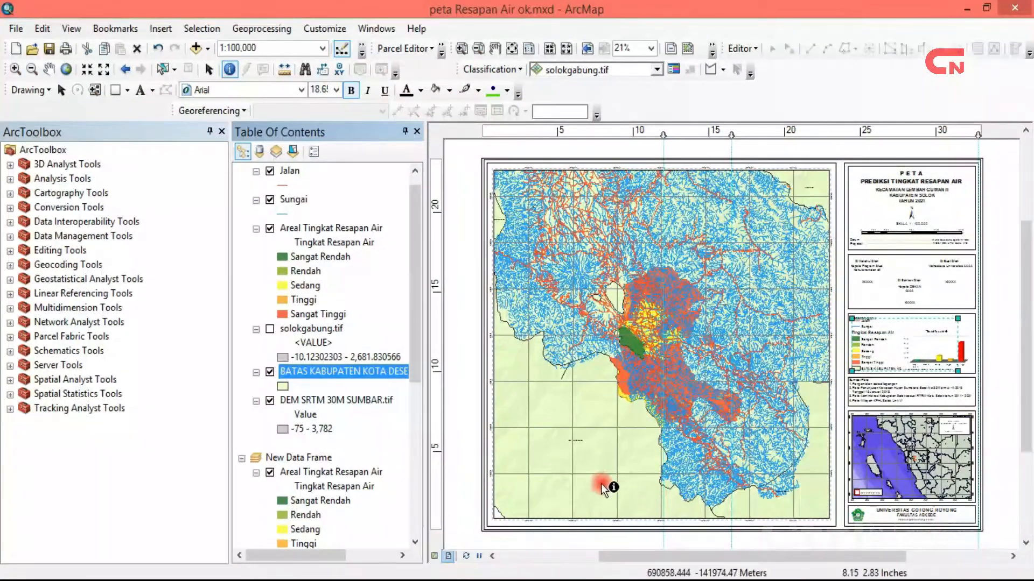
Set the BATAS KABUPATEN KOTA layer's label text to Arial Black, size 16, bold, and apply it.
{"action": "right_click", "coordinate": [389, 370]}
{"action": "left_click", "coordinate": [451, 362]}
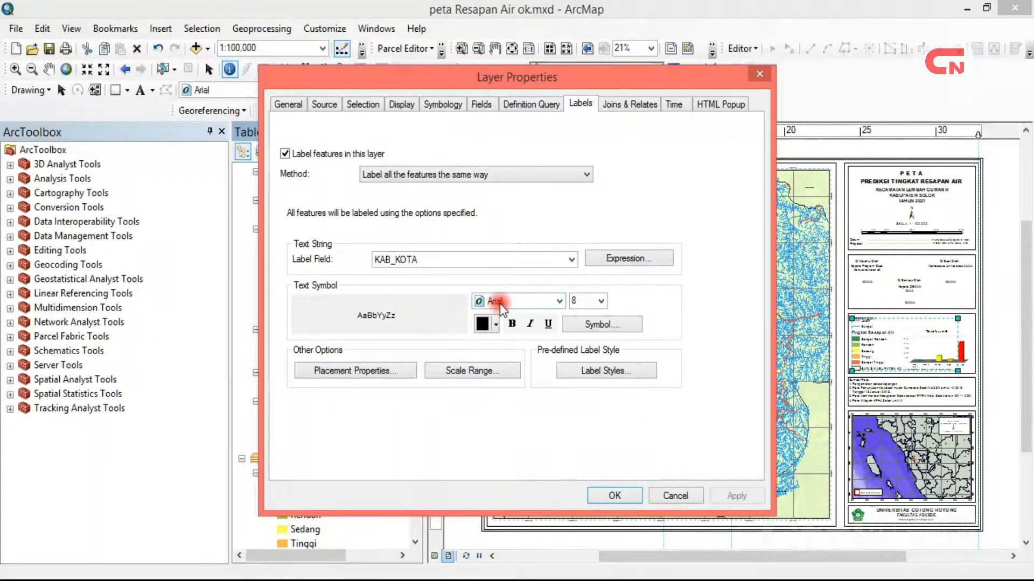
{"action": "left_click", "coordinate": [600, 301]}
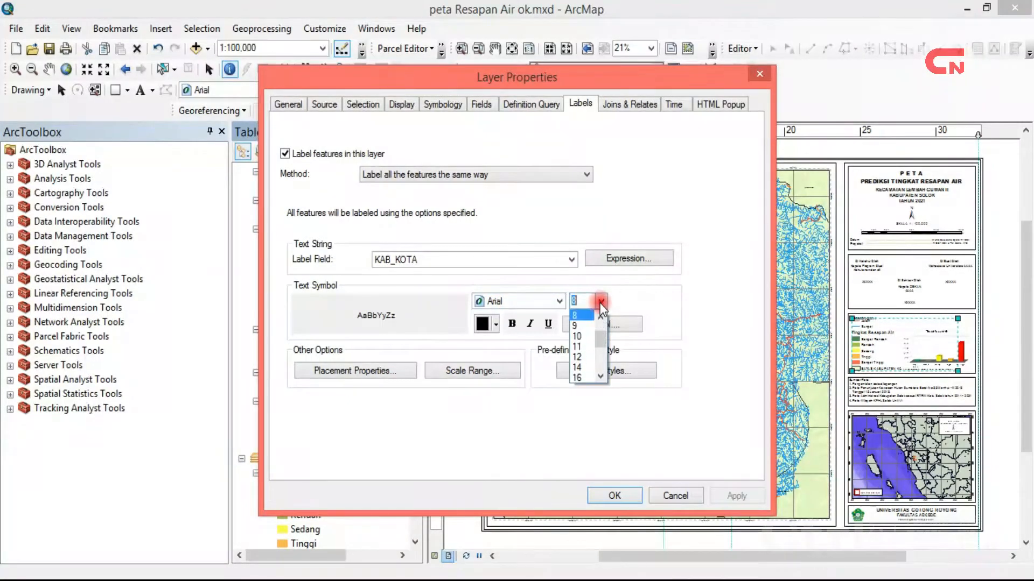
{"action": "left_click", "coordinate": [586, 375]}
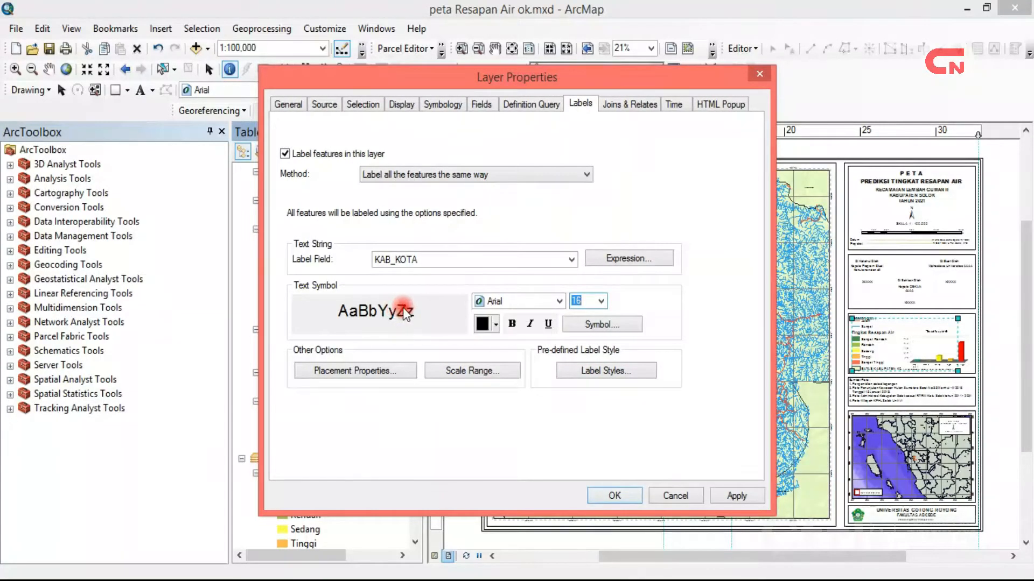
{"action": "left_click", "coordinate": [560, 303]}
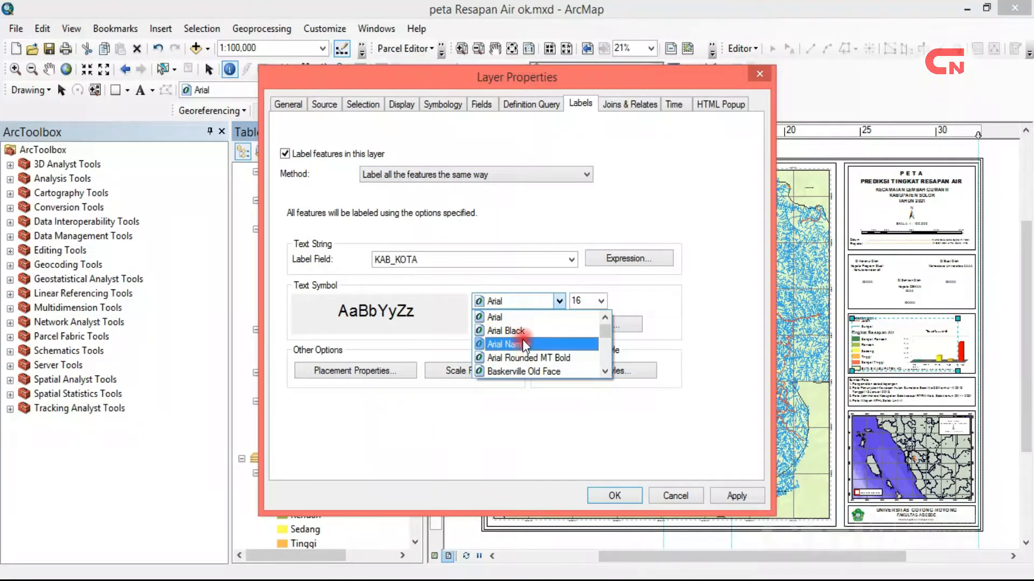
{"action": "left_click", "coordinate": [521, 337]}
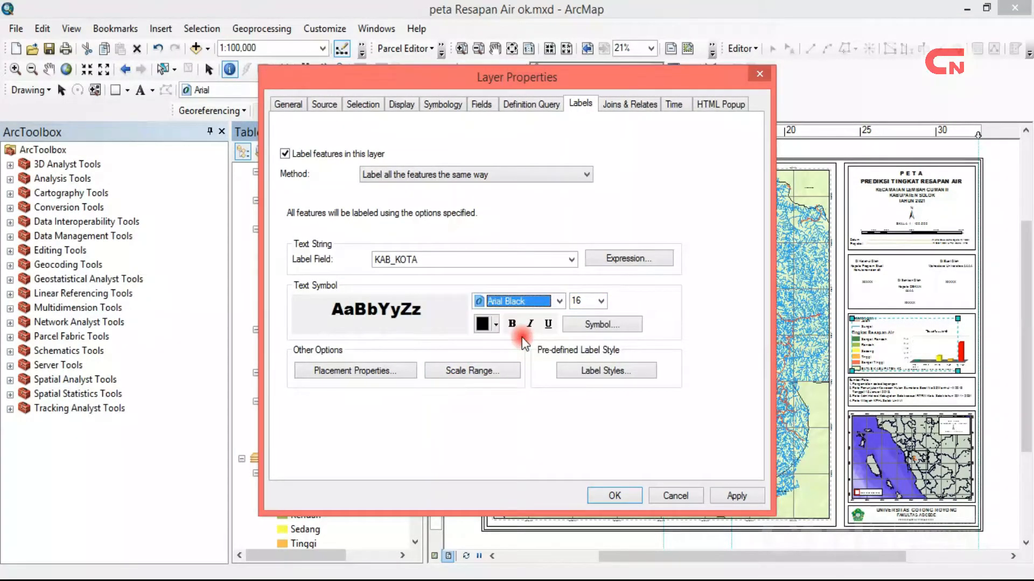
{"action": "left_click", "coordinate": [602, 327]}
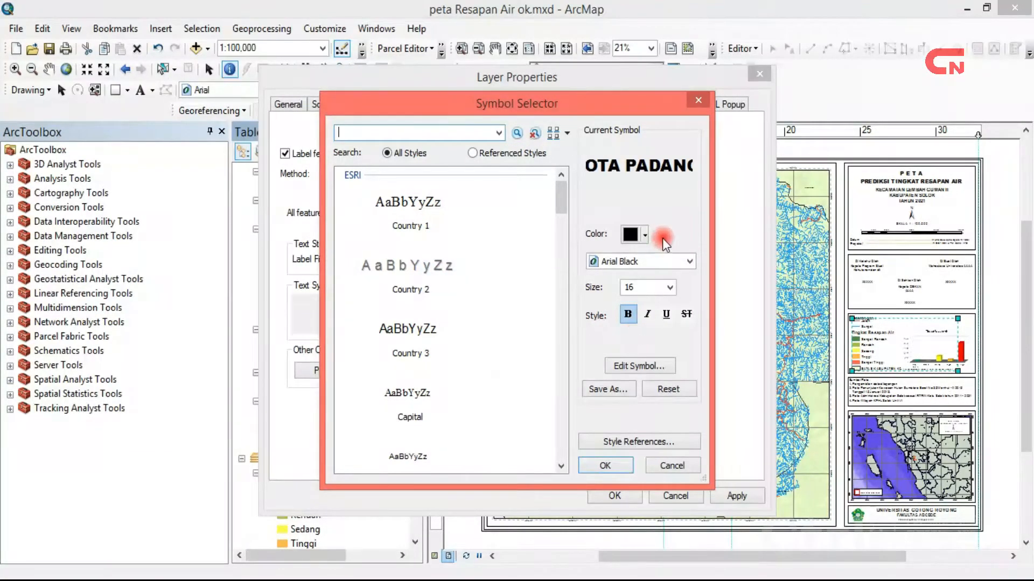
{"action": "left_click", "coordinate": [603, 467]}
{"action": "left_click", "coordinate": [744, 493]}
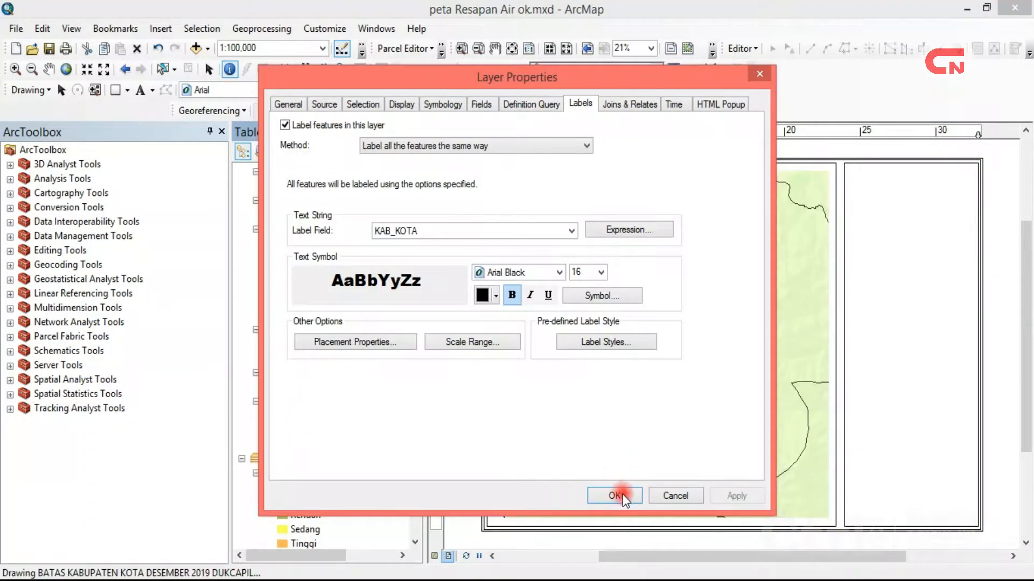
{"action": "left_click", "coordinate": [619, 495]}
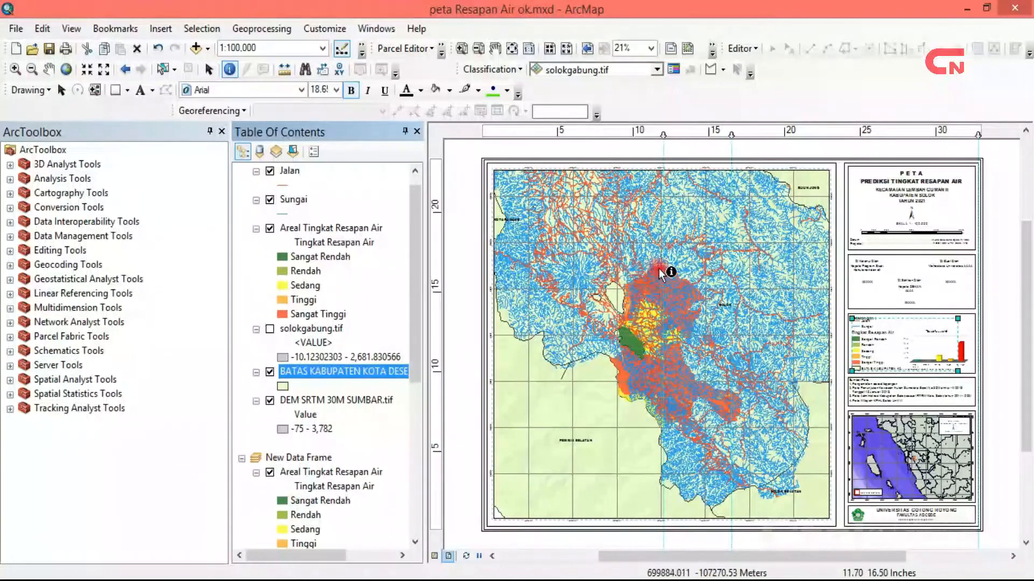
Turn off the Sungai and Jalan layers in the main data frame and set the Sungai line width to 0.3.
{"action": "left_click", "coordinate": [270, 199]}
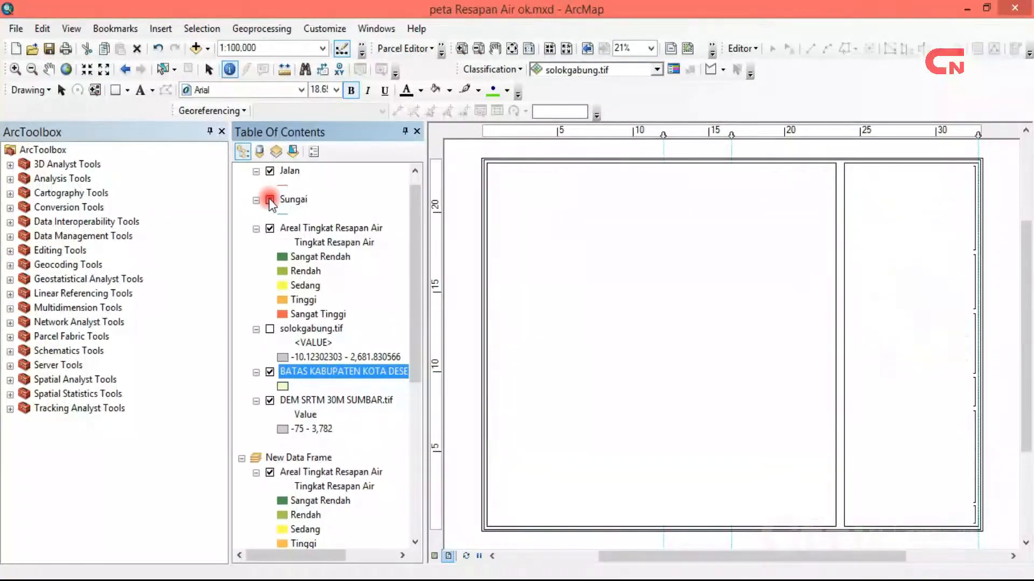
{"action": "left_click", "coordinate": [270, 171]}
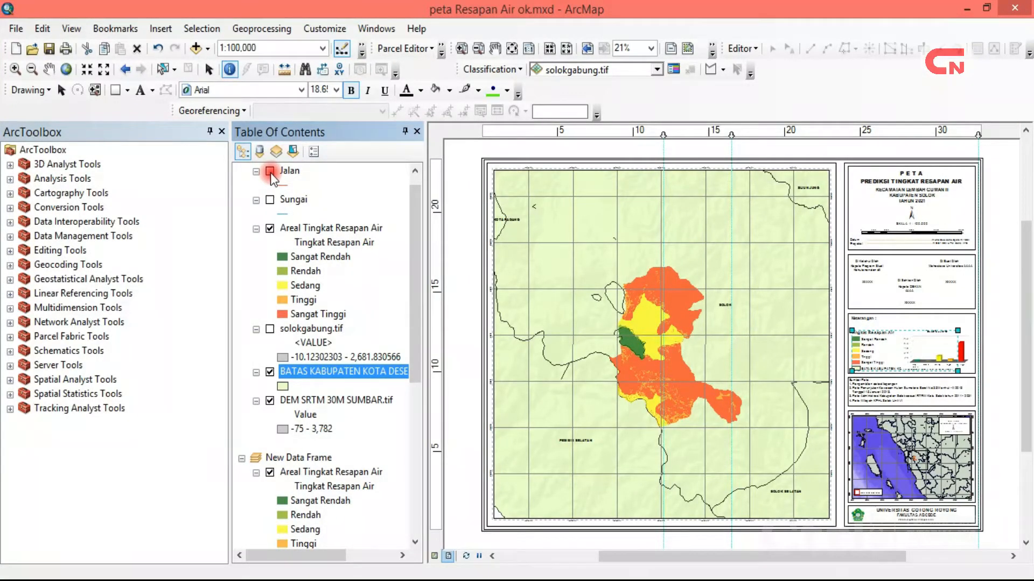
{"action": "left_click_drag", "start_coordinate": [415, 280], "coordinate": [415, 237]}
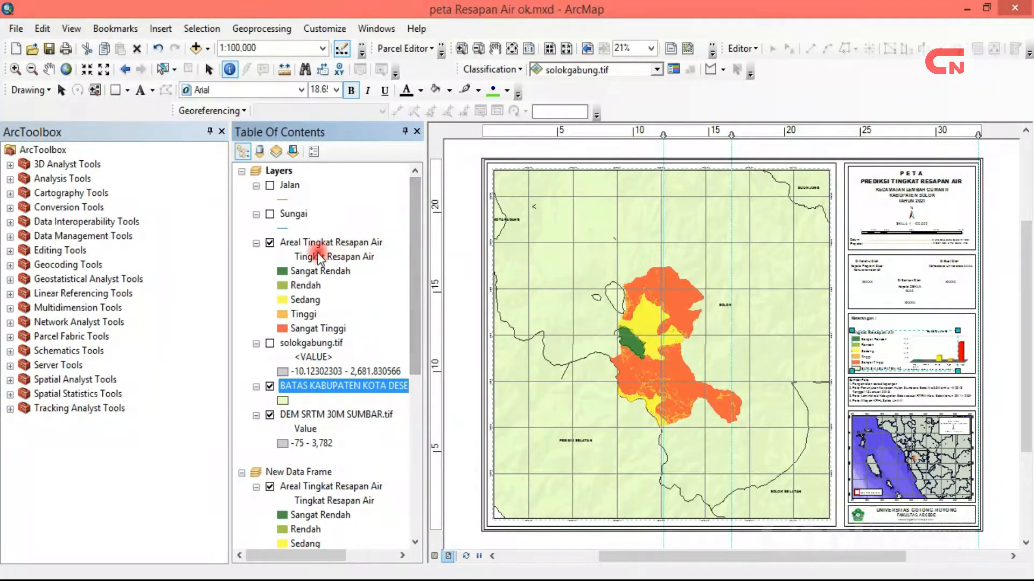
{"action": "left_click", "coordinate": [286, 230]}
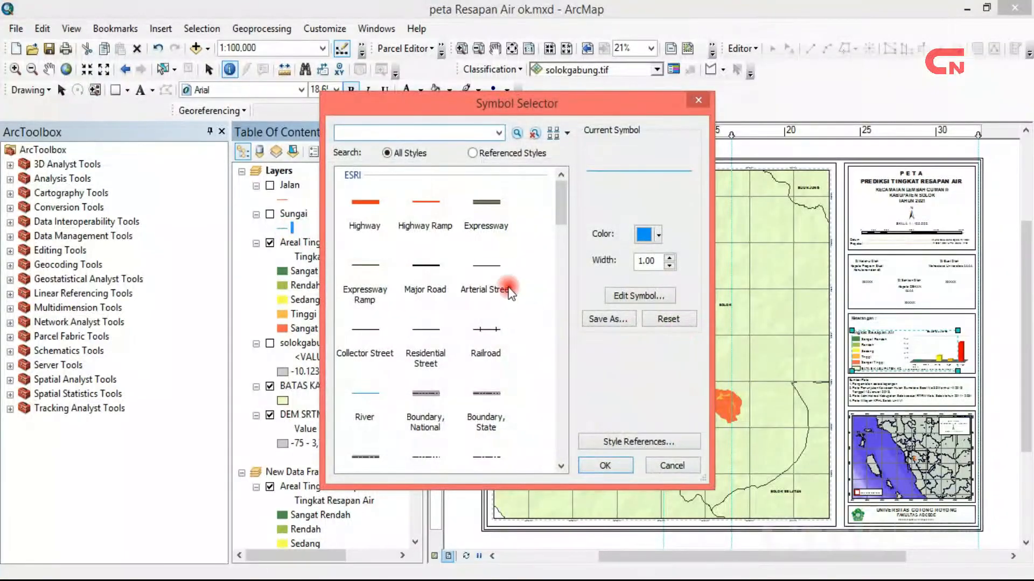
{"action": "left_click", "coordinate": [670, 266]}
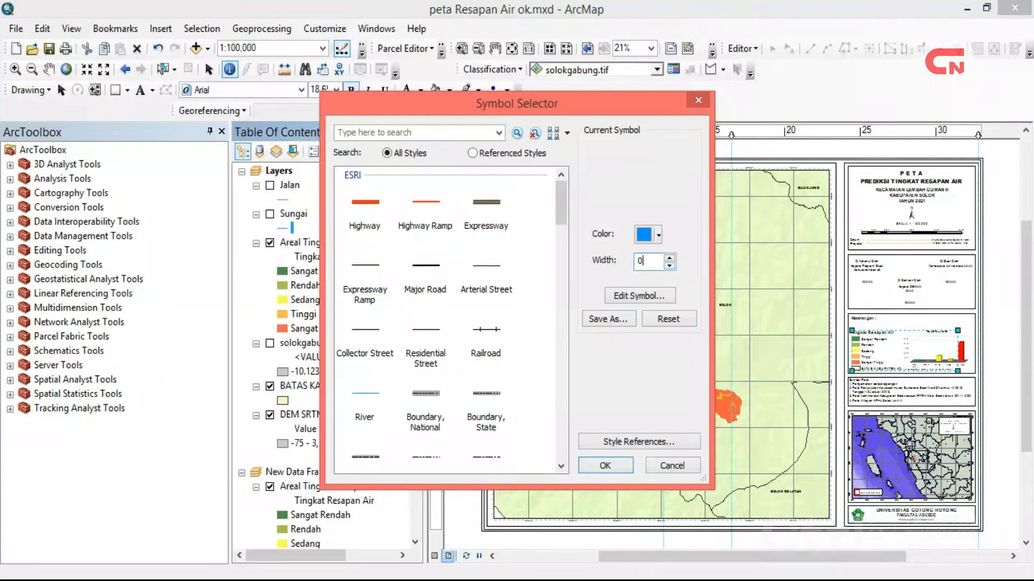
{"action": "type", "text": "5"}
{"action": "key", "text": "BackSpace"}
{"action": "type", "text": ".3"}
{"action": "left_click", "coordinate": [605, 466]}
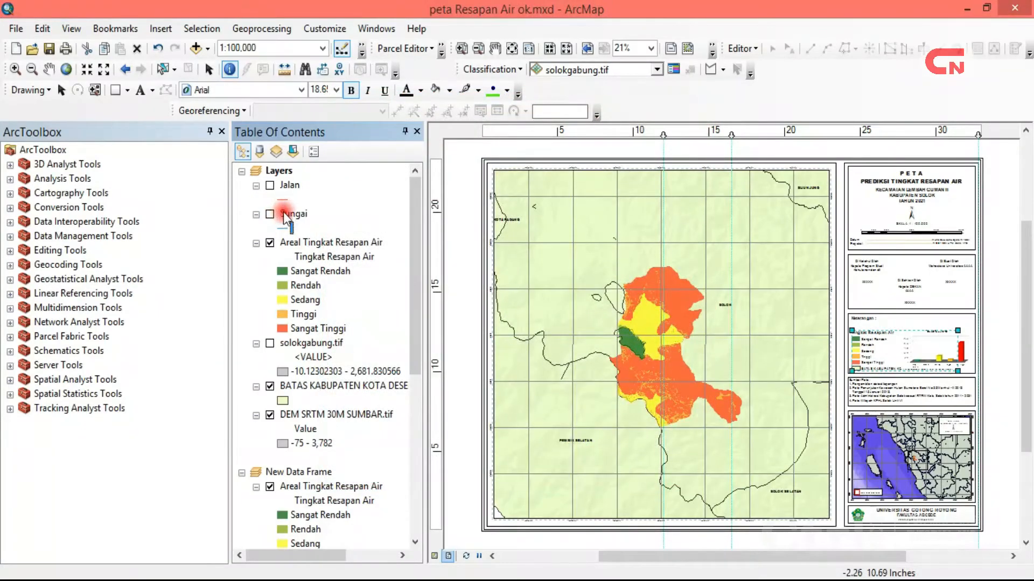
Set the Jalan line width to 0.3 and turn the Sungai and Jalan layers back on.
{"action": "left_click", "coordinate": [283, 202]}
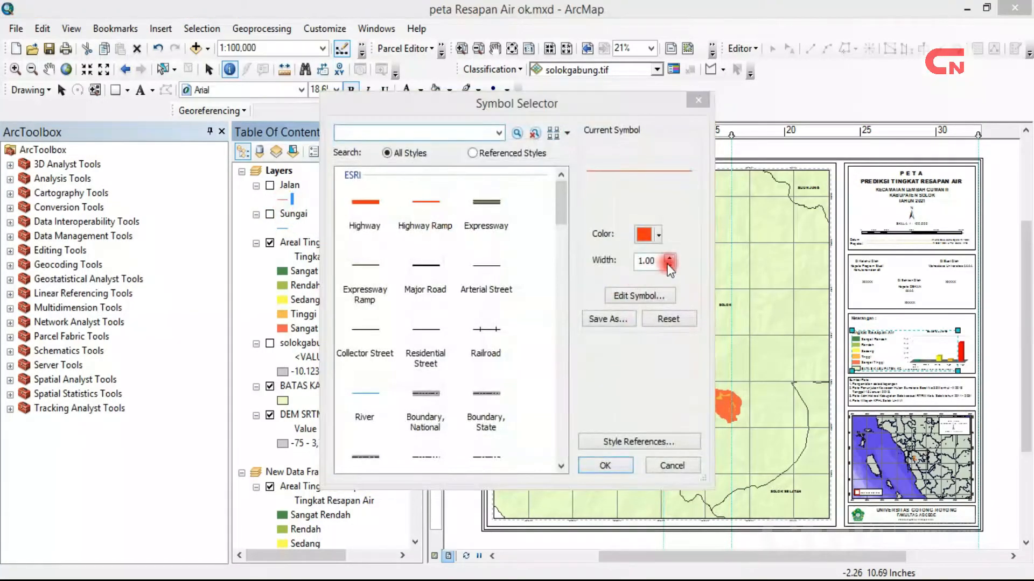
{"action": "left_click", "coordinate": [670, 266]}
{"action": "type", "text": "0.3"}
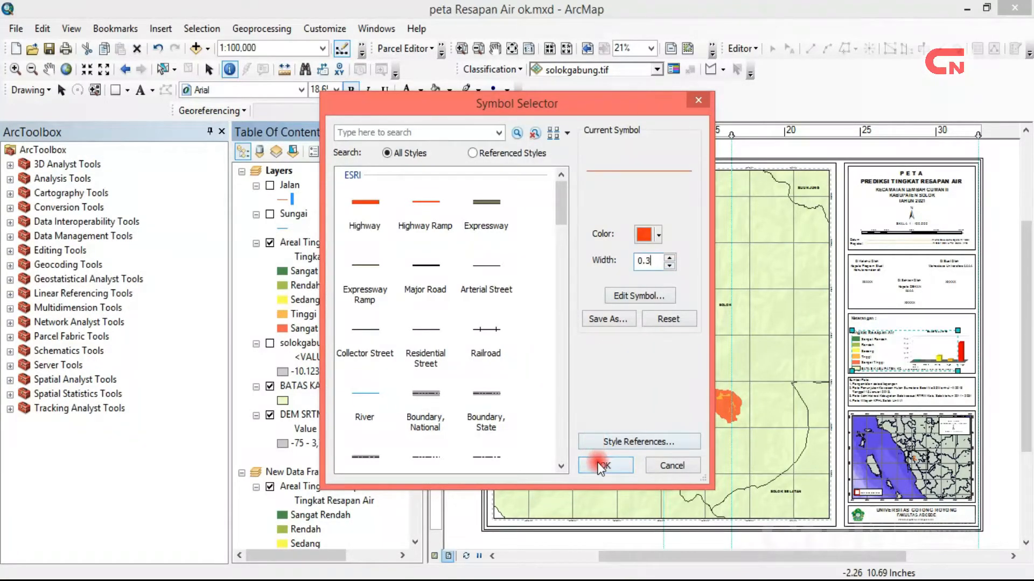
{"action": "left_click", "coordinate": [601, 466]}
{"action": "left_click", "coordinate": [270, 243]}
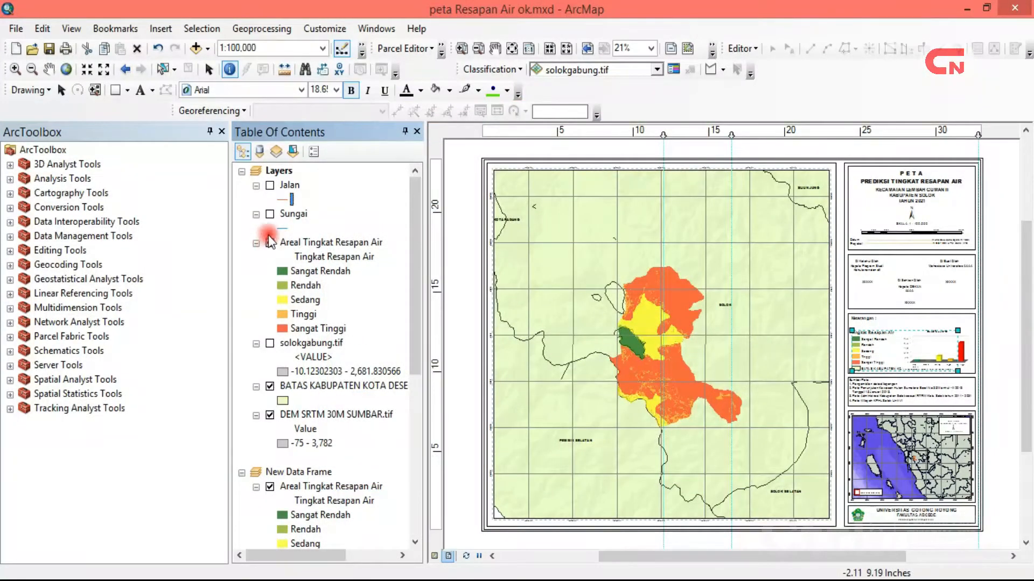
{"action": "left_click", "coordinate": [270, 215]}
{"action": "left_click", "coordinate": [270, 186]}
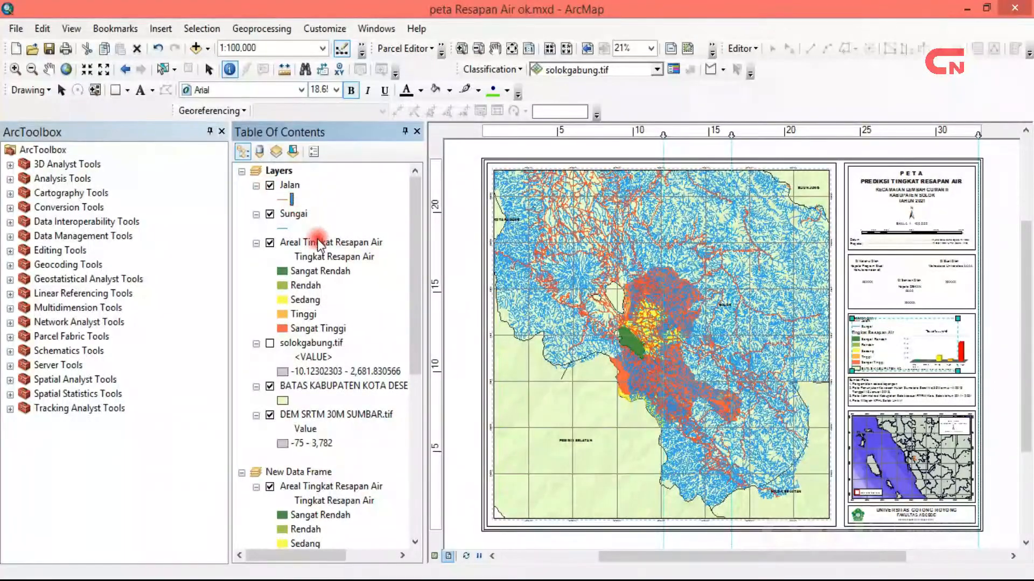
Rename the BATAS KABUPATEN KOTA layer in the Layers data frame as Batas Adm Kab/Kota to shorten its legend entry.
{"action": "left_click", "coordinate": [462, 48]}
{"action": "left_click_drag", "start_coordinate": [825, 293], "coordinate": [969, 399]}
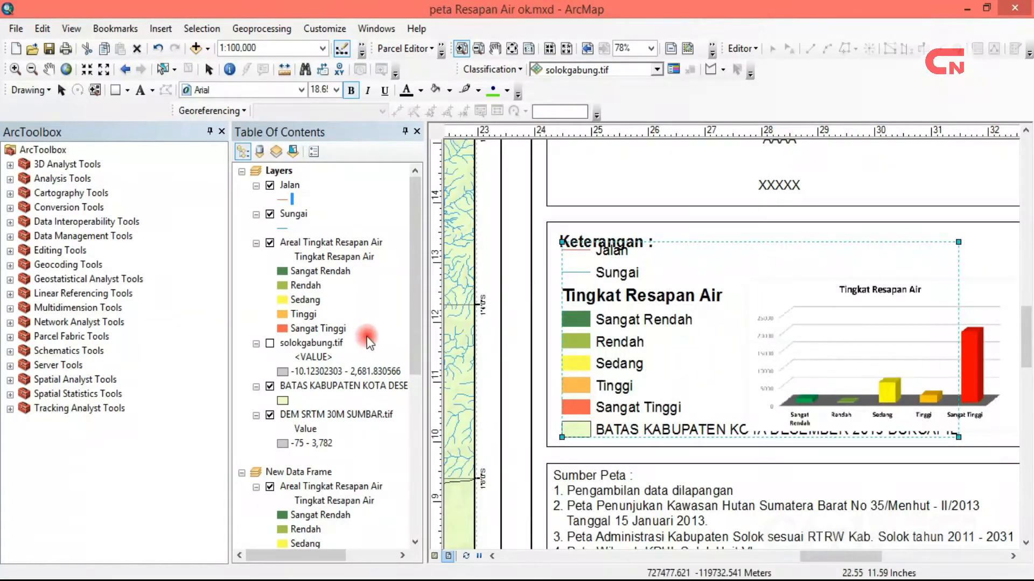
{"action": "left_click", "coordinate": [302, 384]}
{"action": "type", "text": "B"}
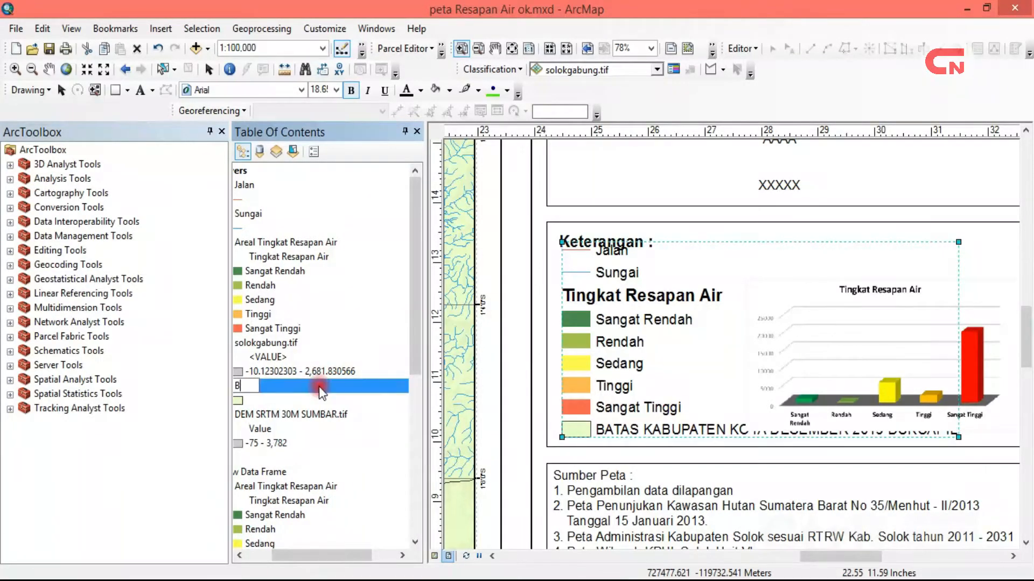
{"action": "type", "text": "atas Adm K"}
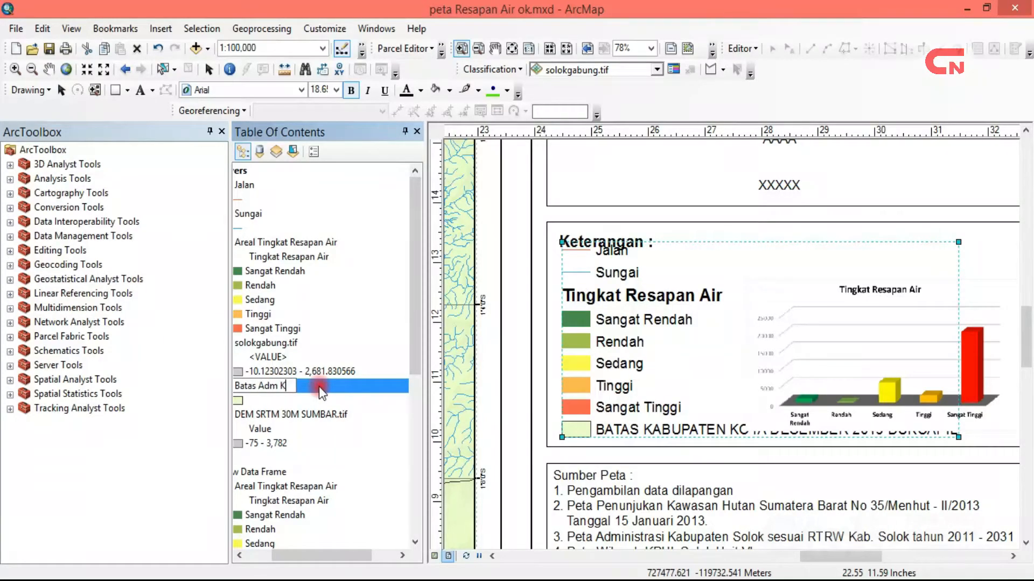
{"action": "type", "text": "ab/Kota"}
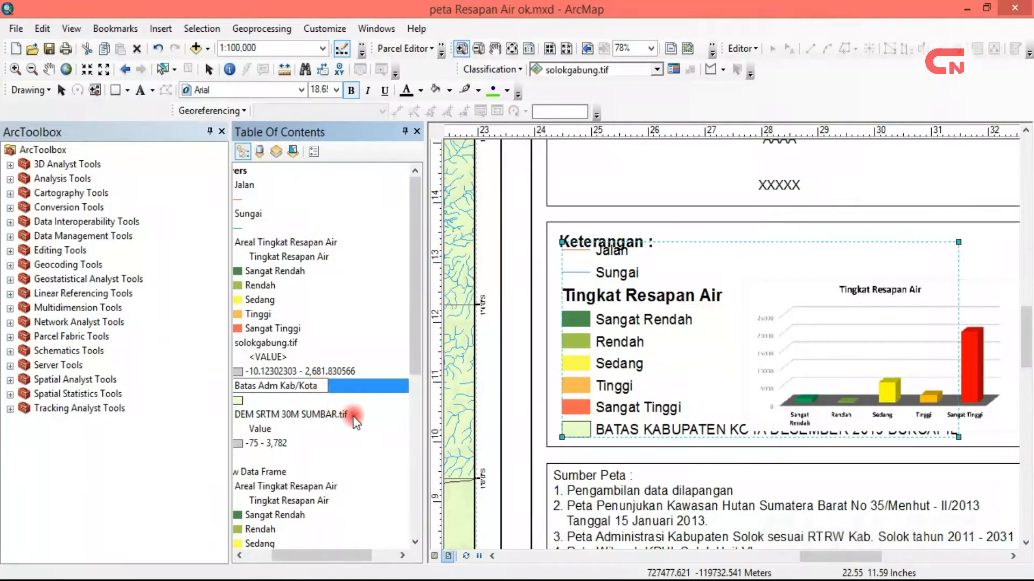
{"action": "mouse_move", "coordinate": [316, 555]}
{"action": "left_mouse_down"}
{"action": "mouse_move", "coordinate": [302, 563]}
{"action": "mouse_move", "coordinate": [306, 542]}
{"action": "left_mouse_up"}
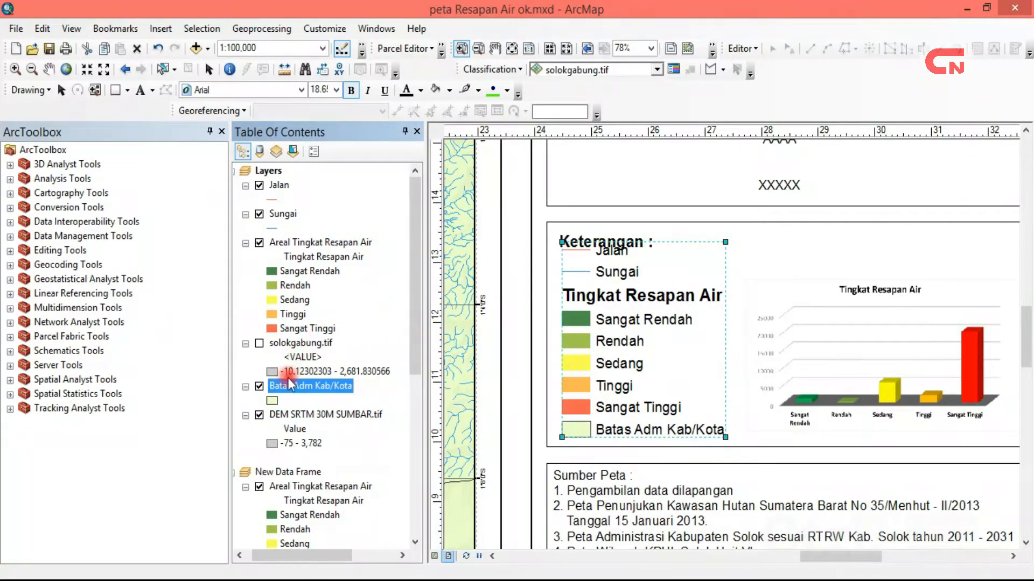
Give the Batas Adm Kab/Kota layer's symbol the Hollow style with an outline width of 2.
{"action": "left_click", "coordinate": [274, 399]}
{"action": "left_click", "coordinate": [361, 263]}
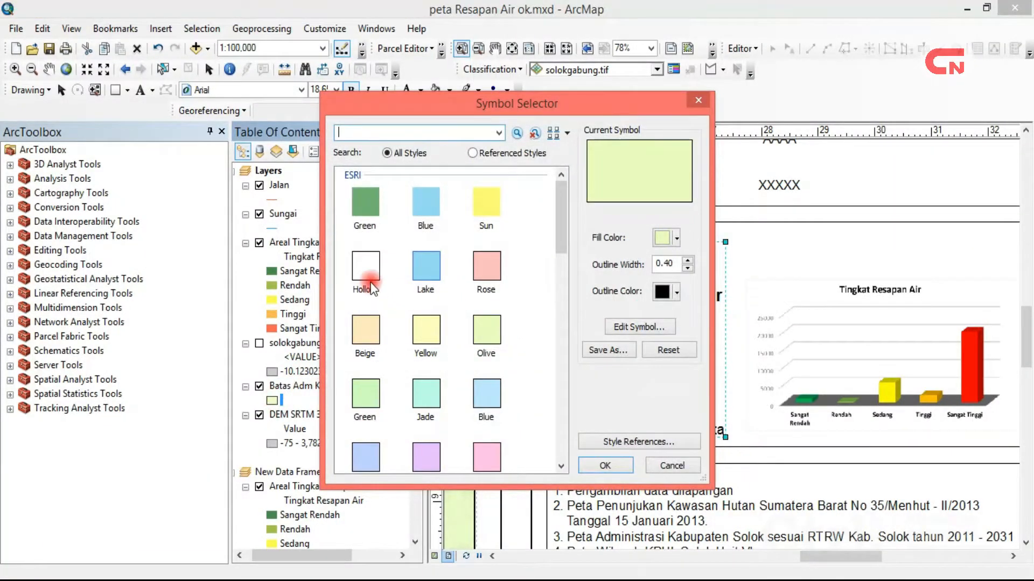
{"action": "left_click", "coordinate": [687, 260]}
{"action": "left_click", "coordinate": [688, 260]}
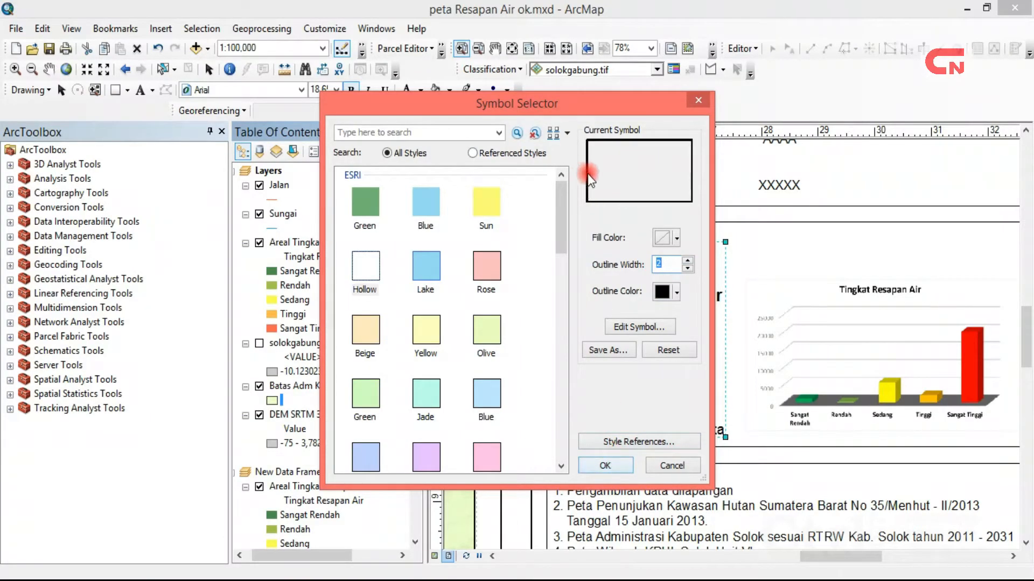
Change the Batas Adm Kab/Kota layer's outline to the Boundary, City line style with a width of 2.
{"action": "left_click", "coordinate": [667, 327]}
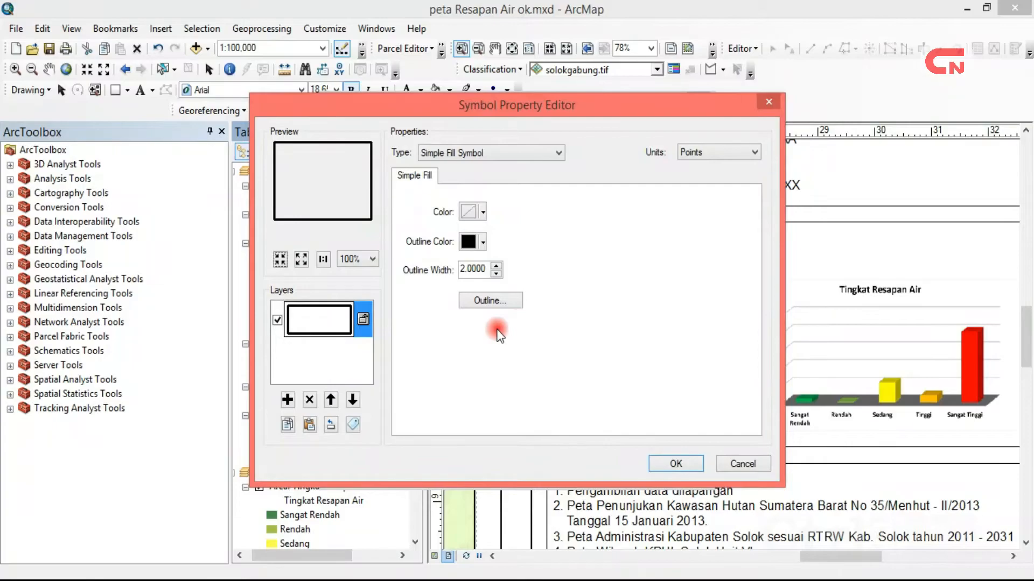
{"action": "left_click", "coordinate": [490, 301]}
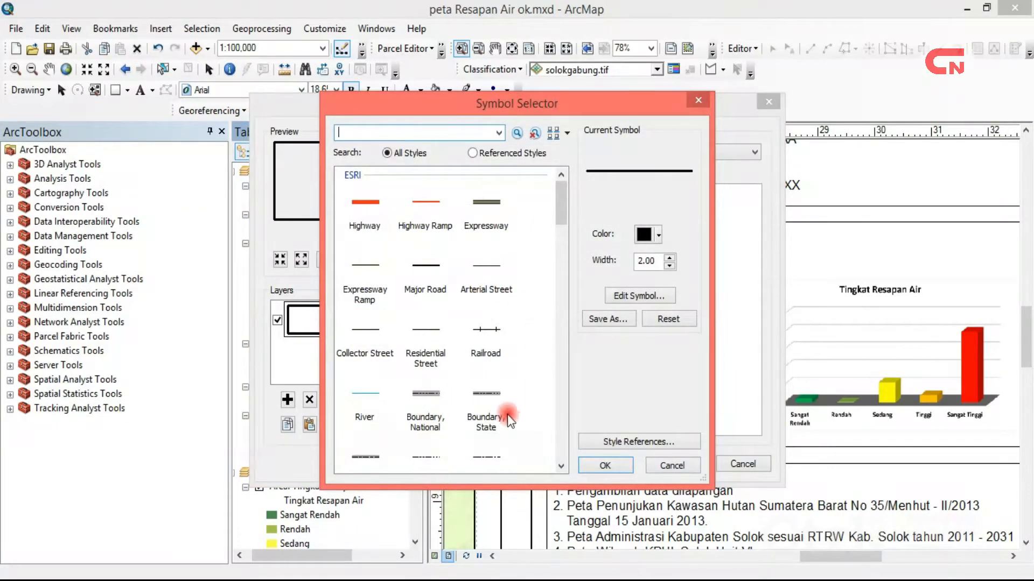
{"action": "left_click_drag", "start_coordinate": [559, 202], "coordinate": [560, 224]}
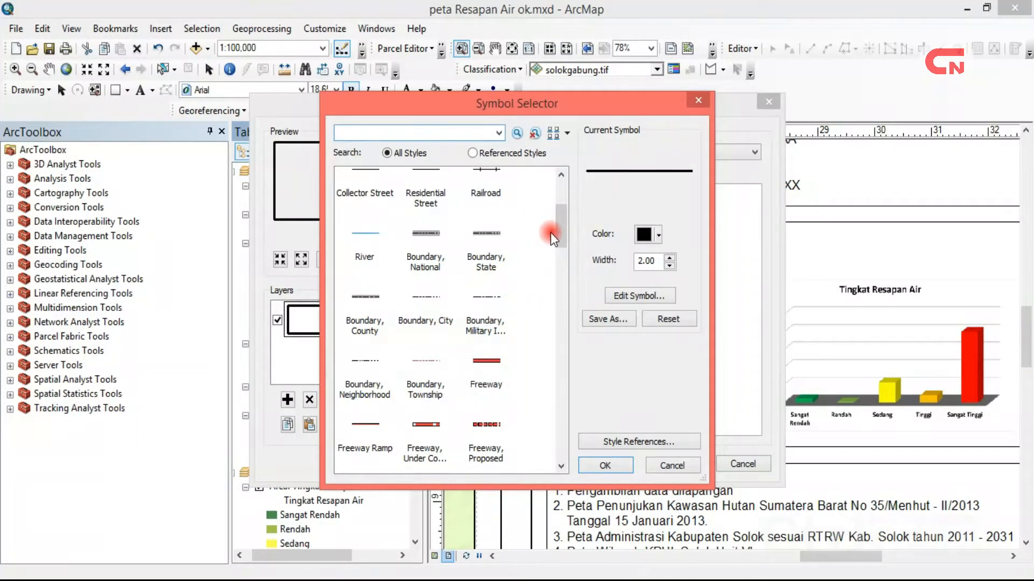
{"action": "left_click", "coordinate": [426, 315]}
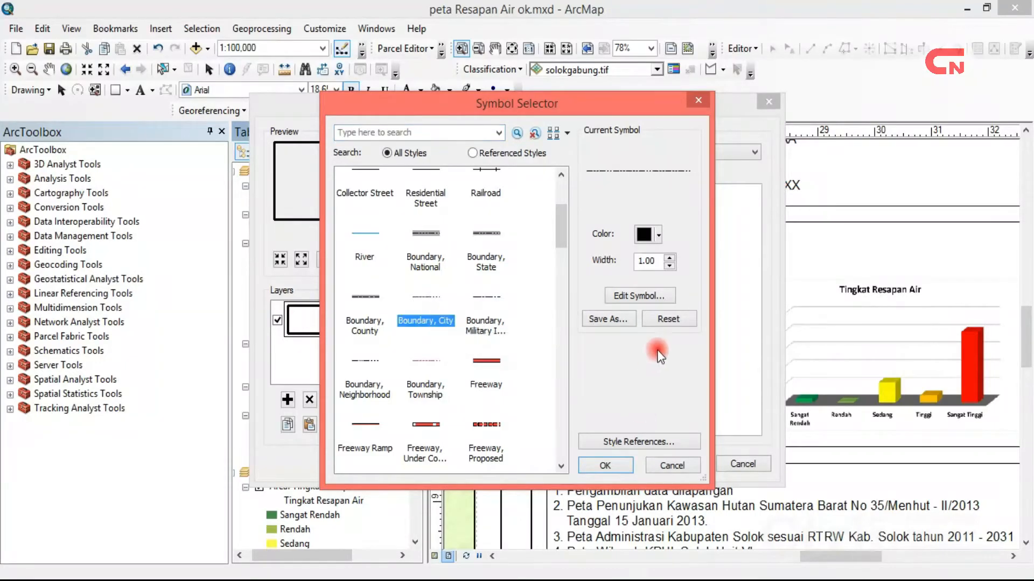
{"action": "left_click", "coordinate": [670, 257]}
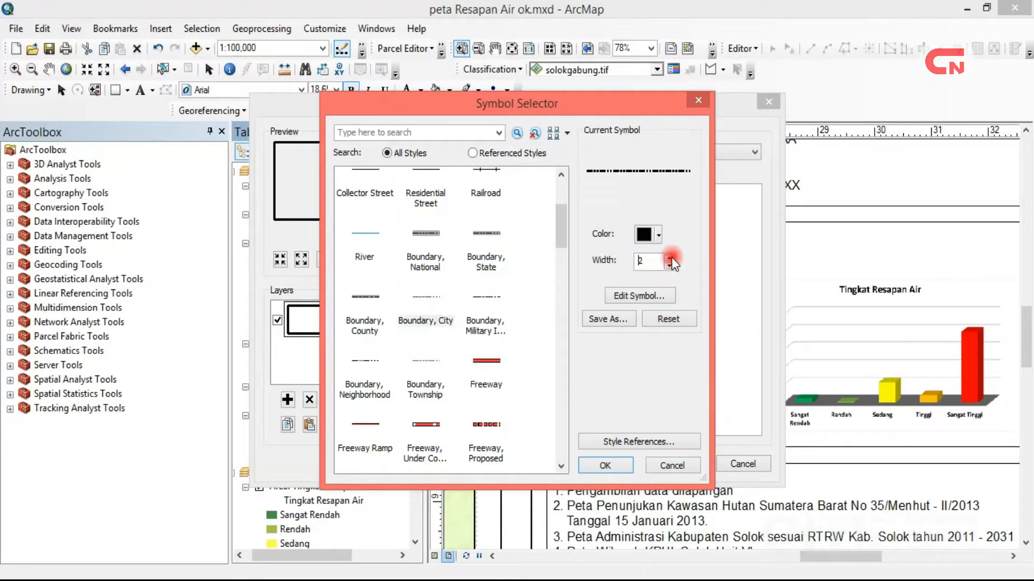
{"action": "left_click", "coordinate": [629, 464]}
{"action": "left_click", "coordinate": [669, 464]}
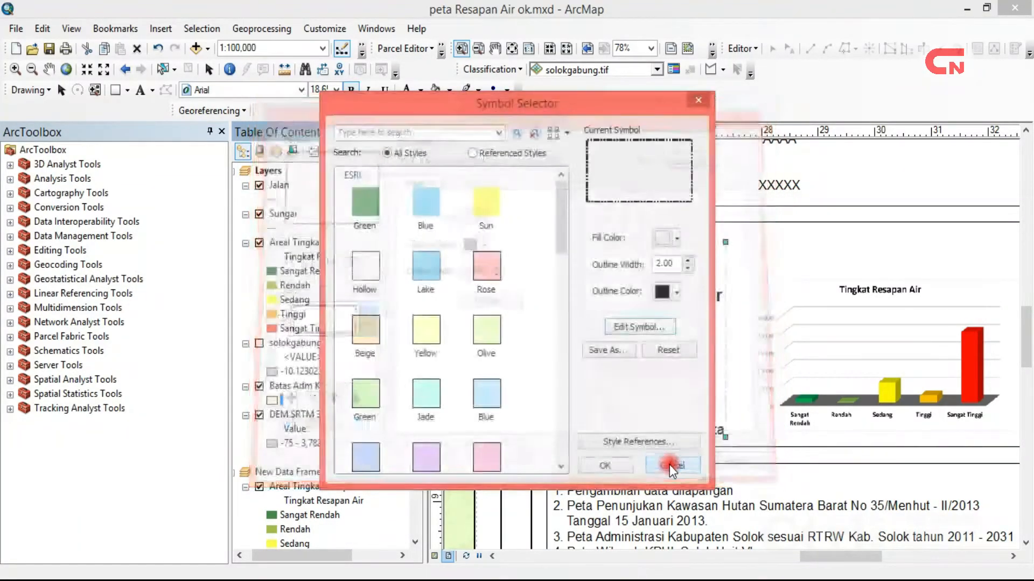
{"action": "left_click", "coordinate": [603, 465]}
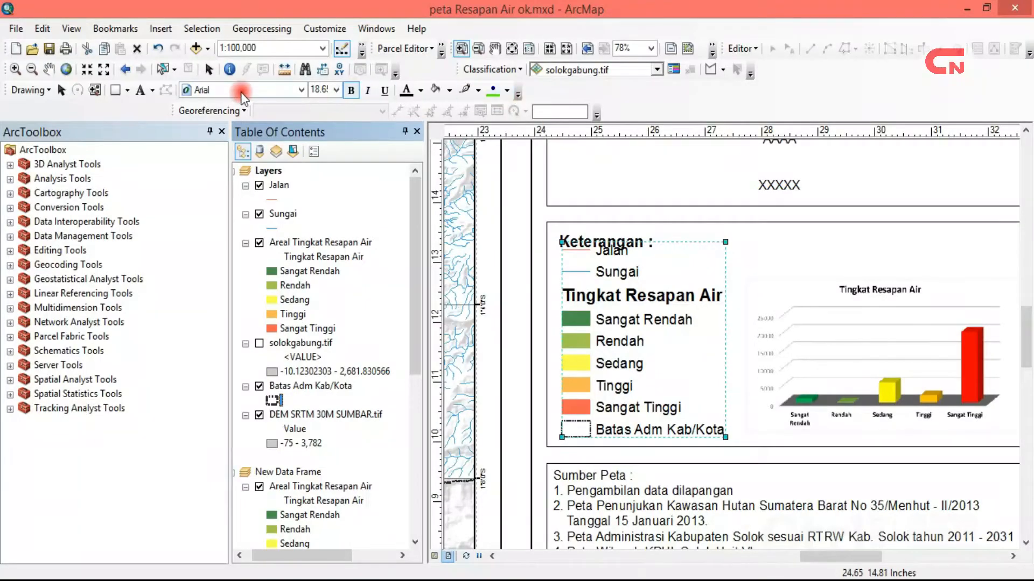
Remove the Tingkat Resapan Air heading from the legend and resize the legend to fit below the Keterangan title.
{"action": "left_click", "coordinate": [209, 69]}
{"action": "left_click_drag", "start_coordinate": [725, 242], "coordinate": [718, 251]}
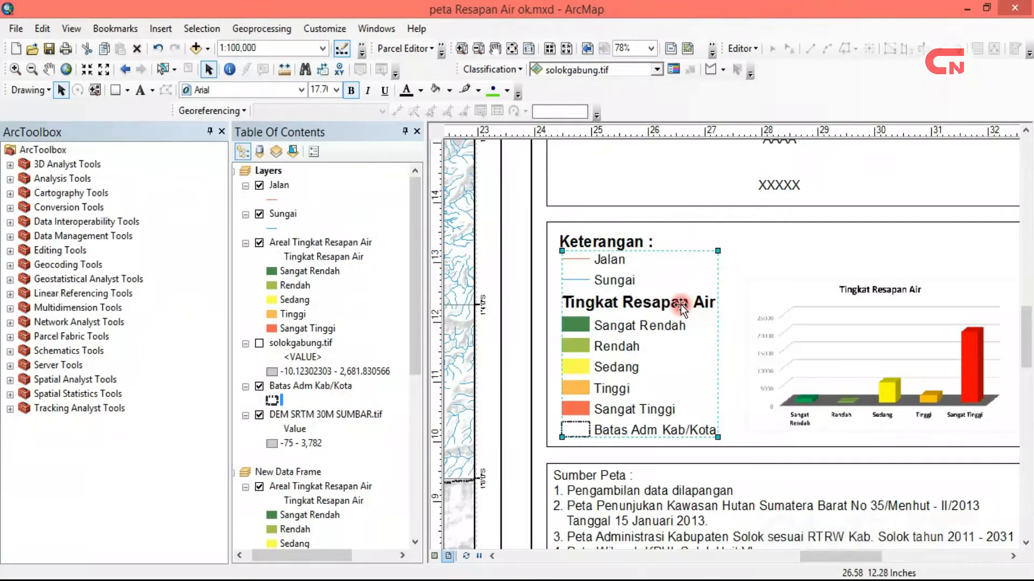
{"action": "left_click", "coordinate": [331, 242]}
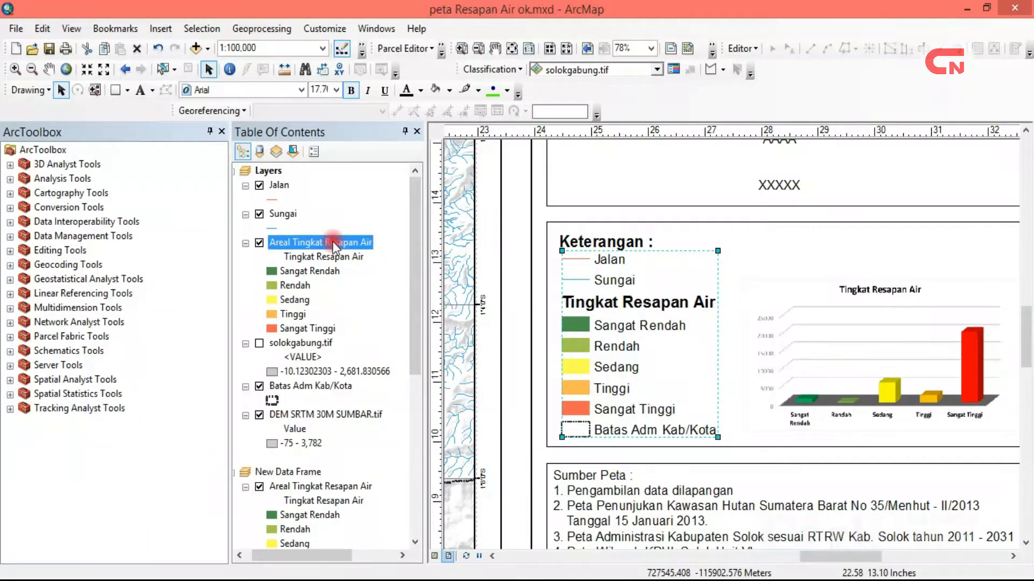
{"action": "left_click", "coordinate": [331, 241]}
{"action": "left_click", "coordinate": [363, 259]}
{"action": "left_click", "coordinate": [360, 258]}
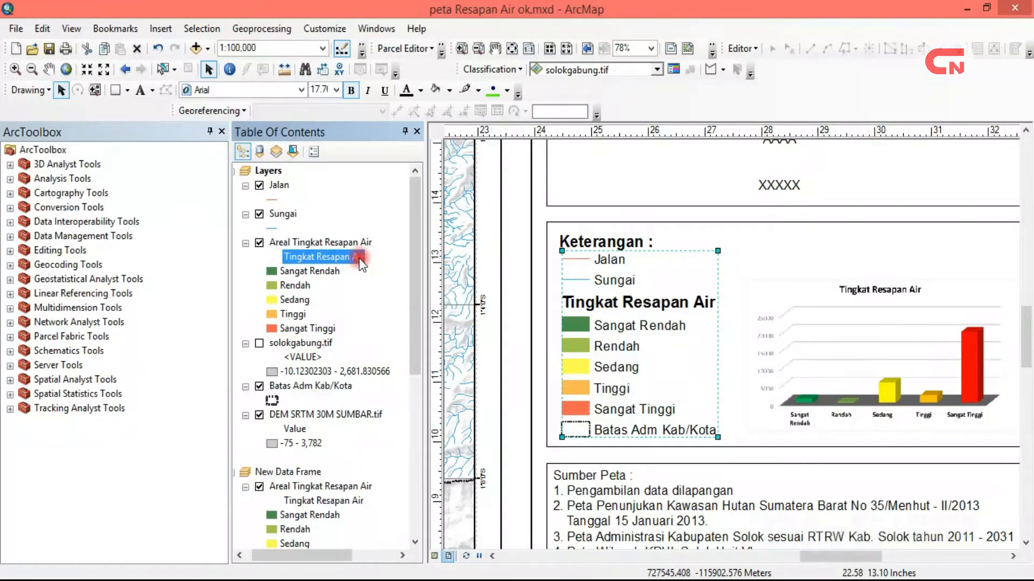
{"action": "left_click", "coordinate": [360, 259]}
{"action": "key", "text": "Delete"}
{"action": "key", "text": "Return"}
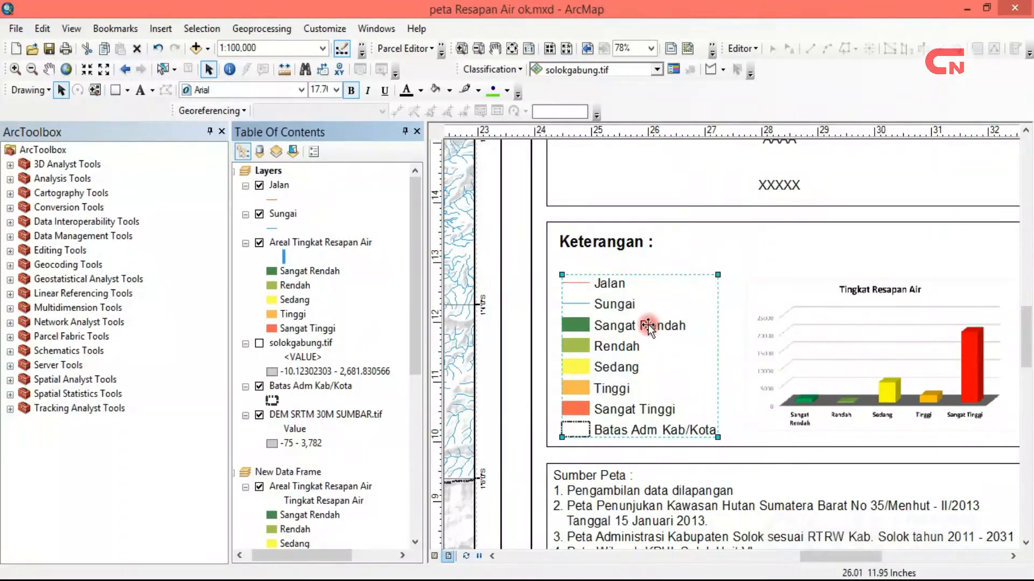
{"action": "left_click_drag", "start_coordinate": [717, 271], "coordinate": [728, 258]}
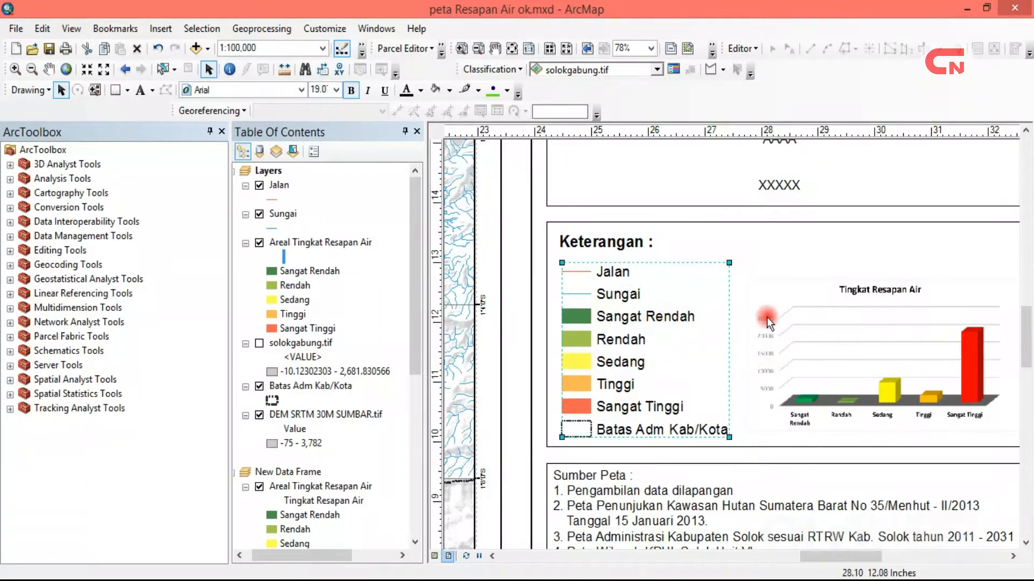
{"action": "left_click", "coordinate": [513, 49]}
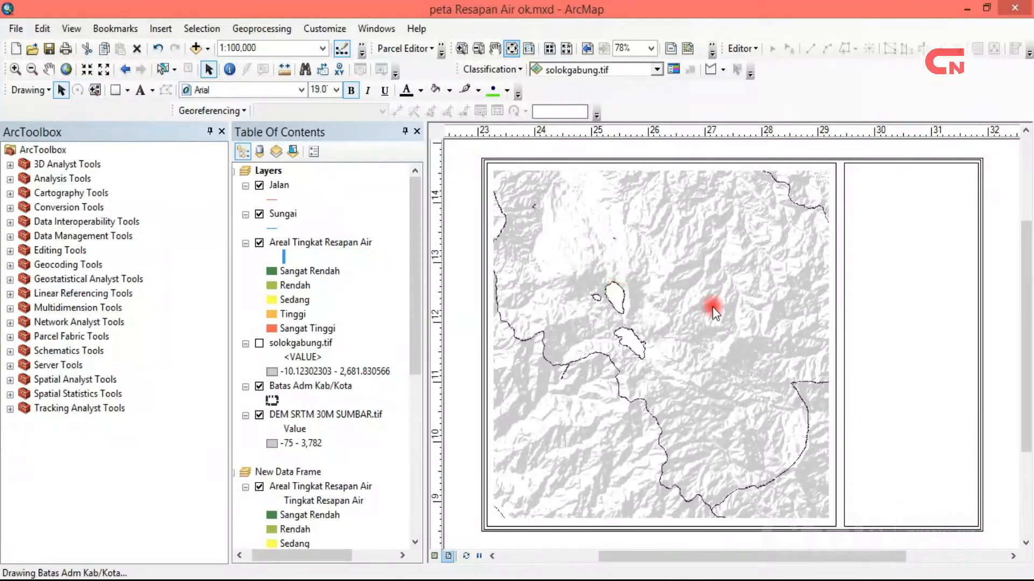
{"action": "left_click", "coordinate": [1007, 342]}
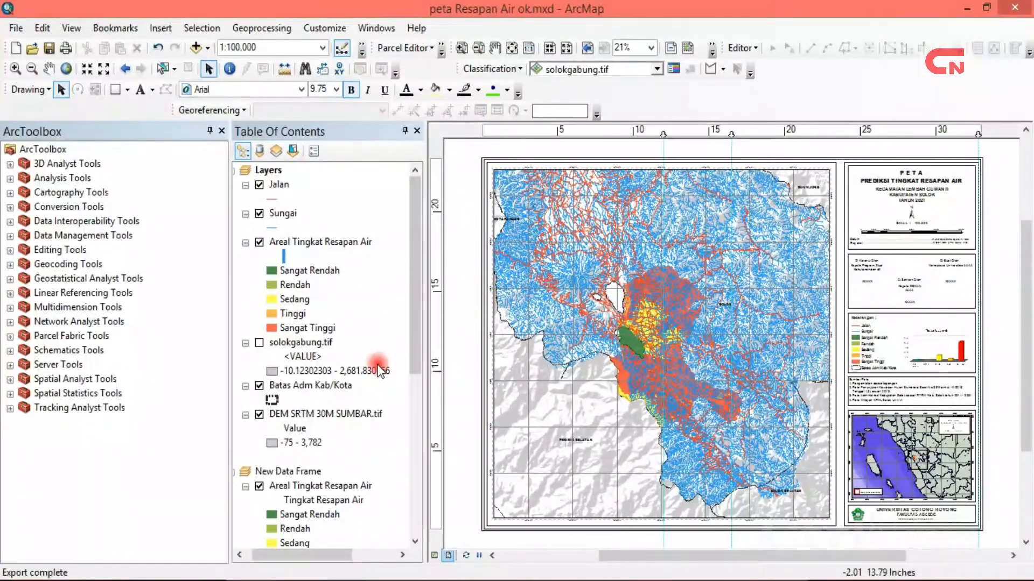
Set the DEM SRTM 30M SUMBAR.tif layer's display resampling to Cubic Convolution (for continuous data).
{"action": "left_click", "coordinate": [354, 412]}
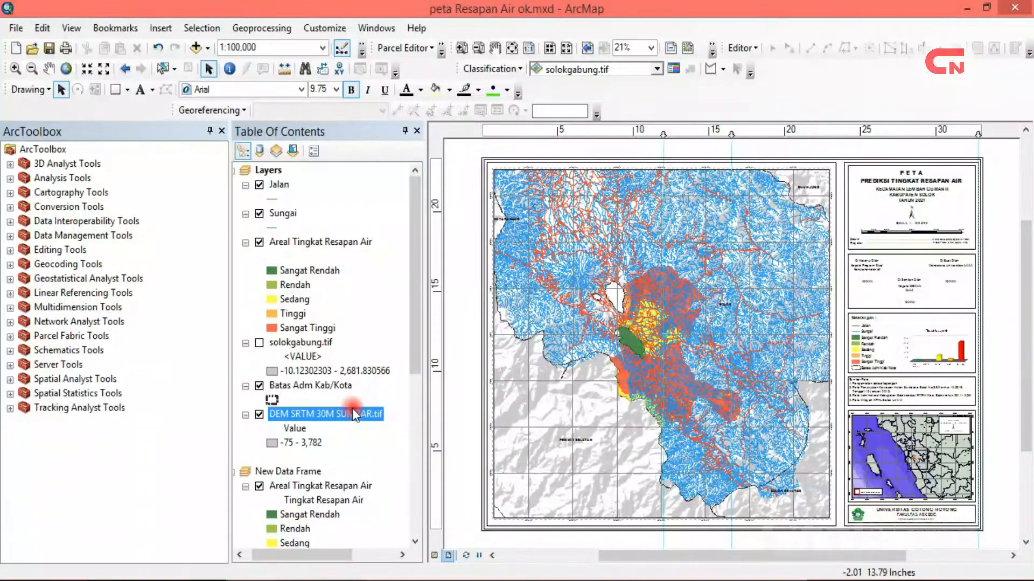
{"action": "right_click", "coordinate": [354, 413]}
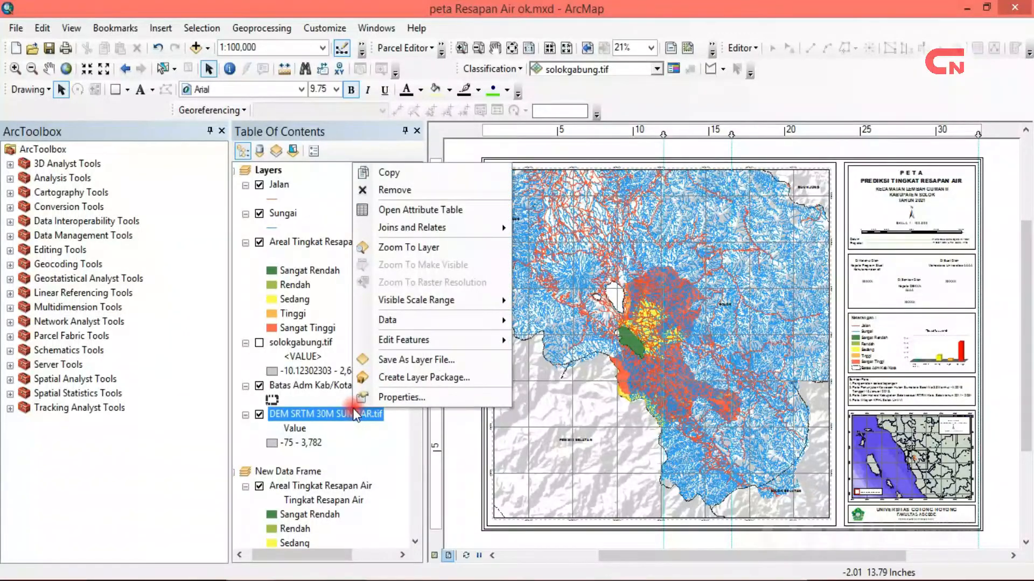
{"action": "left_click", "coordinate": [401, 399]}
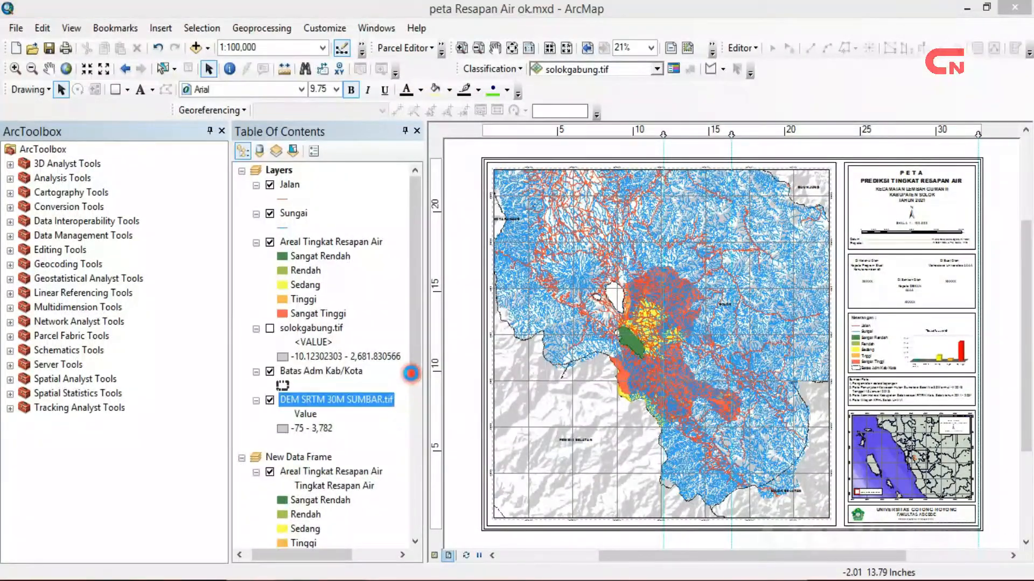
{"action": "left_click", "coordinate": [449, 112]}
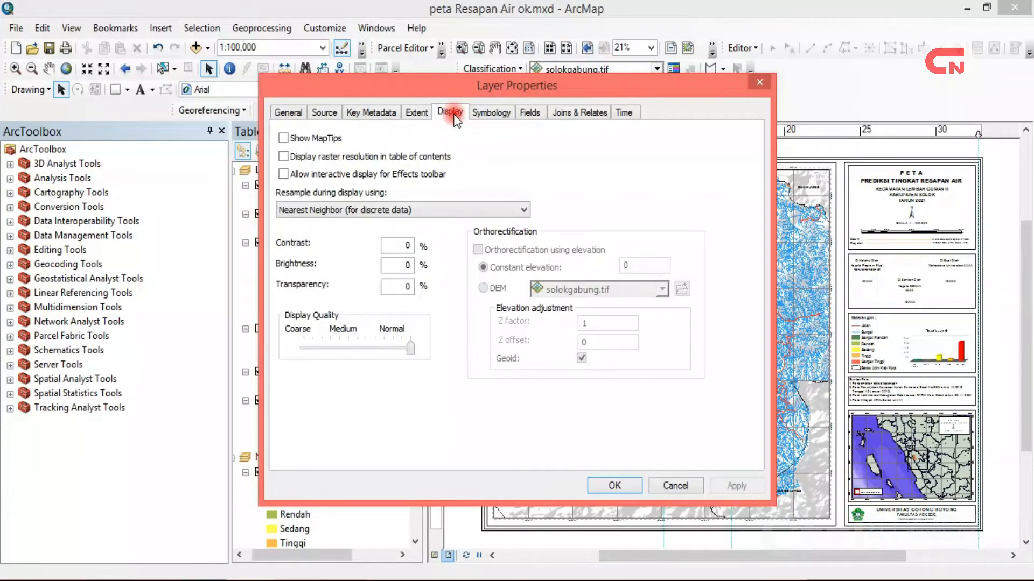
{"action": "left_click", "coordinate": [428, 208]}
{"action": "left_click", "coordinate": [406, 247]}
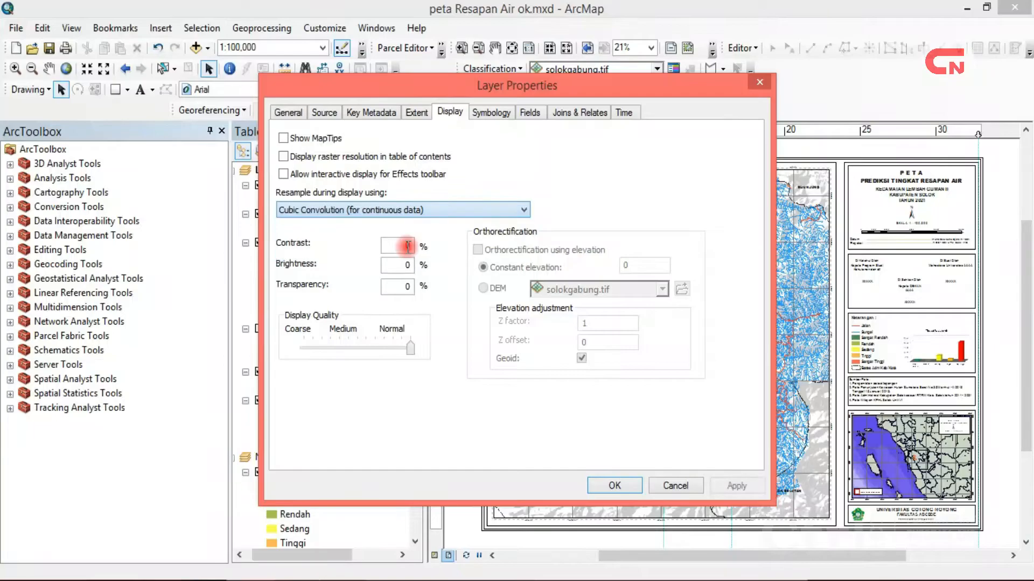
{"action": "left_click", "coordinate": [627, 482]}
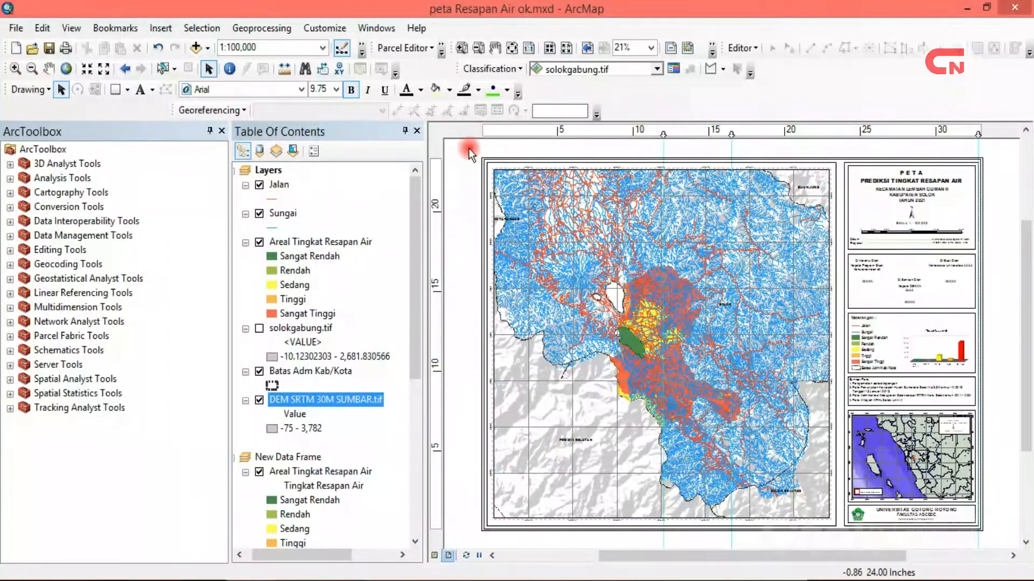
Start exporting the map as a PDF and choose the Ctrl NET\Daerah Resapan Air folder on drive D as destination.
{"action": "left_click", "coordinate": [16, 29]}
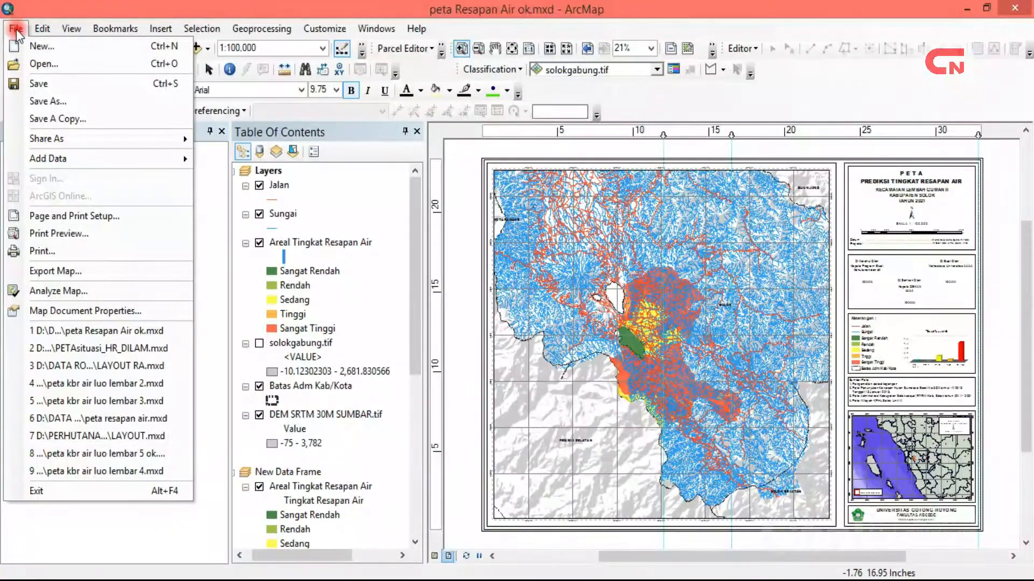
{"action": "left_click", "coordinate": [91, 269]}
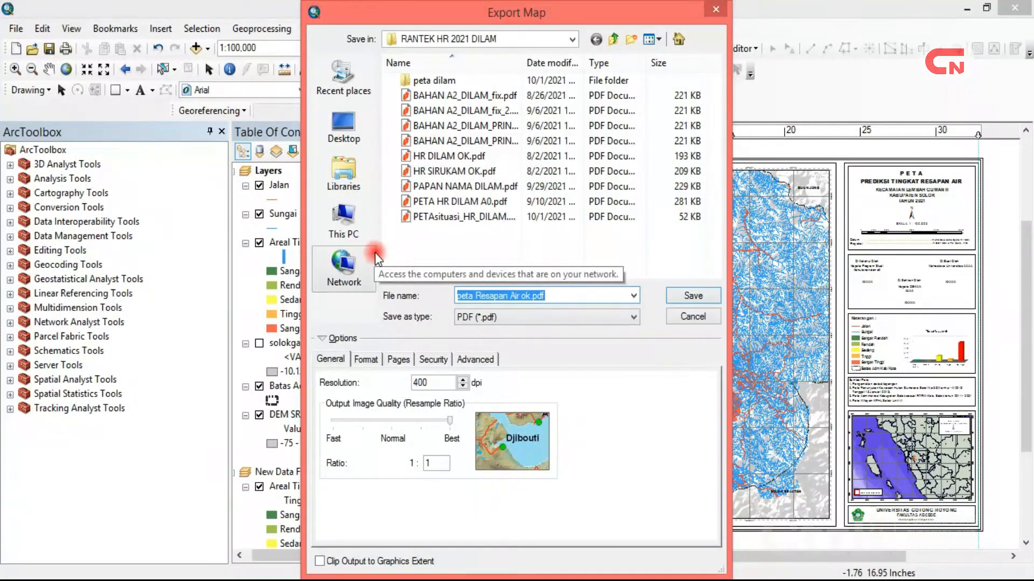
{"action": "left_click", "coordinate": [338, 214]}
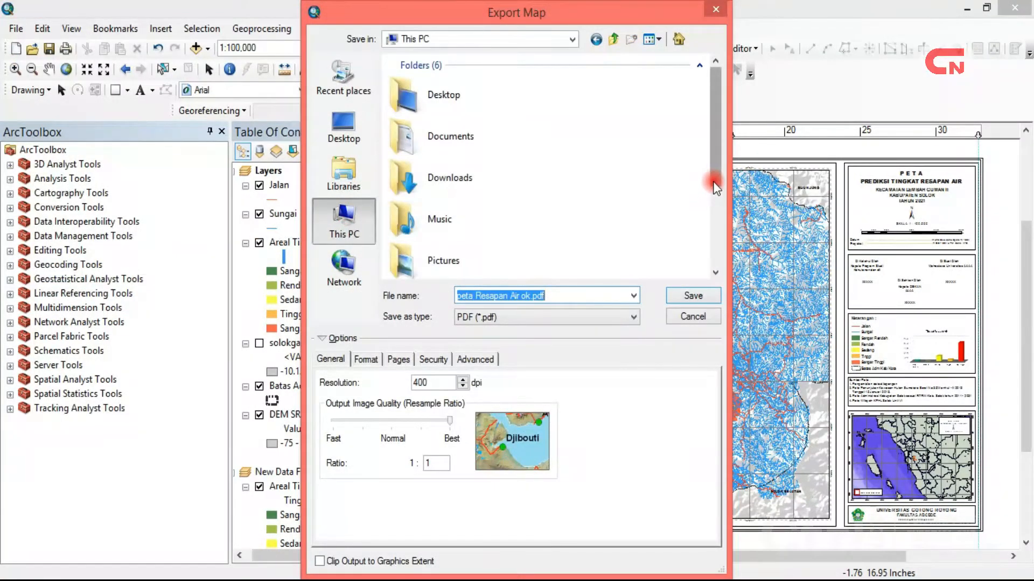
{"action": "left_click_drag", "start_coordinate": [716, 156], "coordinate": [719, 283]}
{"action": "double_click", "coordinate": [515, 253]}
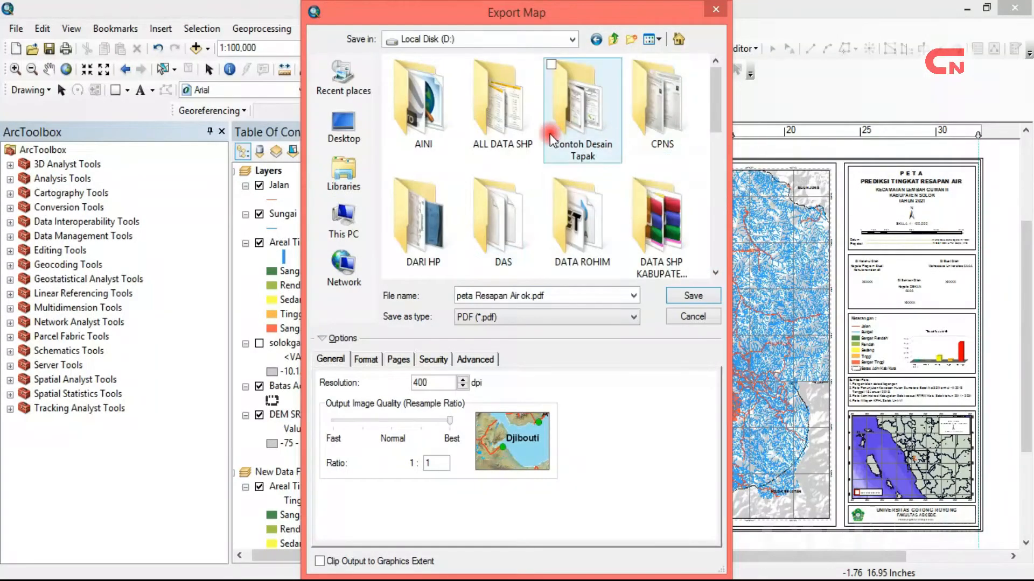
{"action": "double_click", "coordinate": [564, 263]}
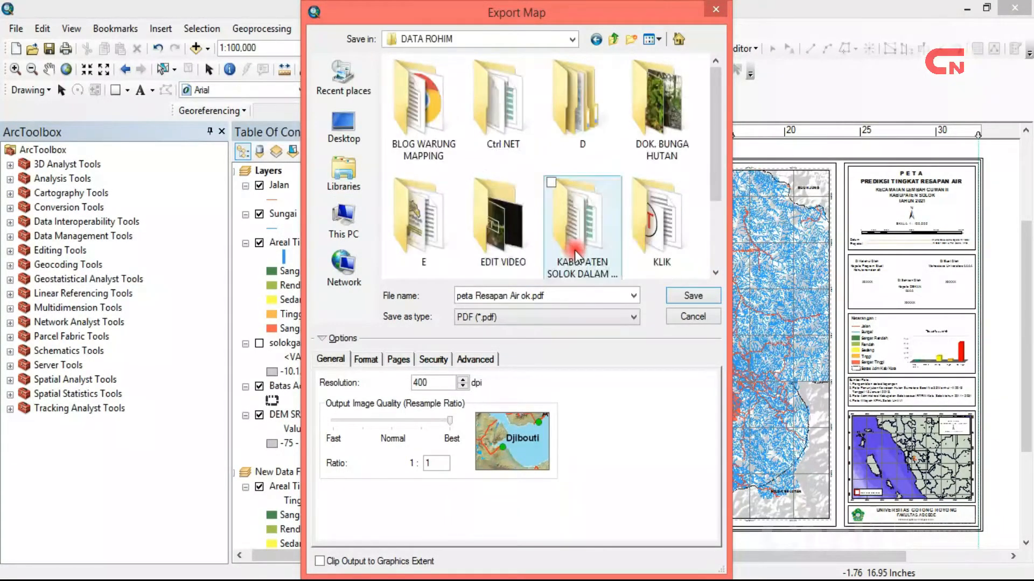
{"action": "double_click", "coordinate": [515, 108]}
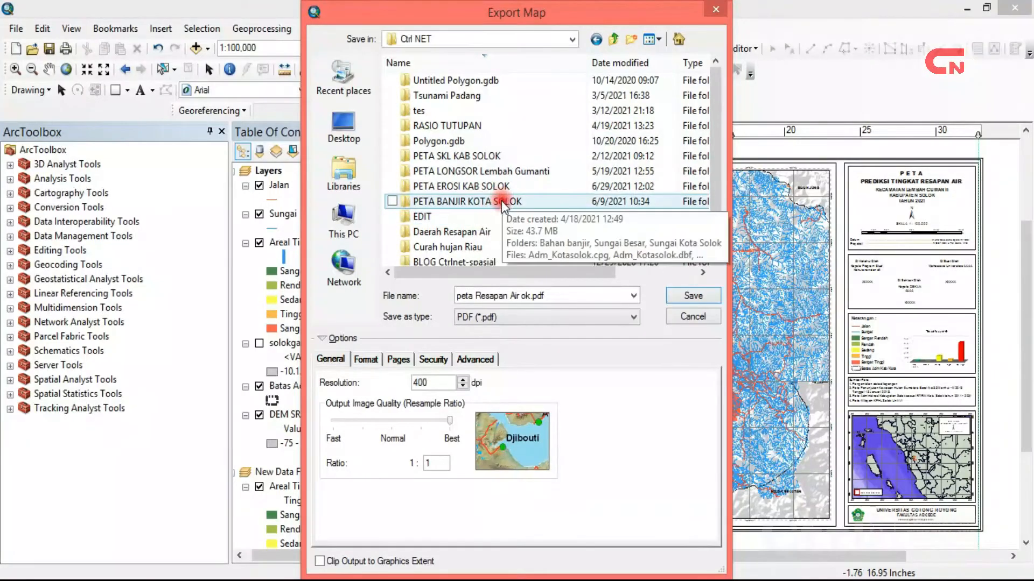
{"action": "left_click", "coordinate": [496, 233]}
{"action": "double_click", "coordinate": [495, 229]}
Set the export resolution to 300 dpi and save the map as peta Resapan Air ok.pdf.
{"action": "left_click", "coordinate": [413, 380]}
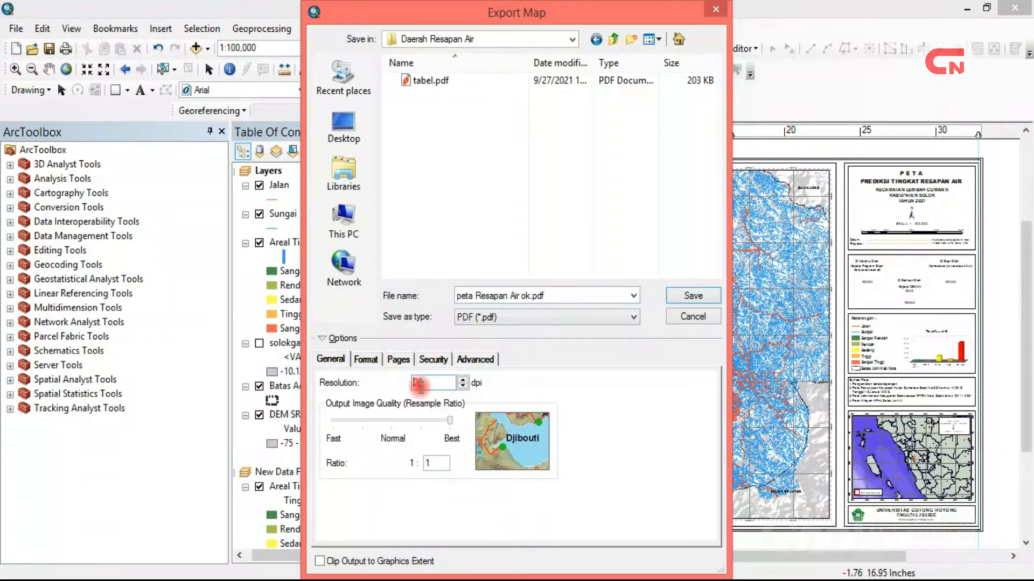
{"action": "type", "text": "300"}
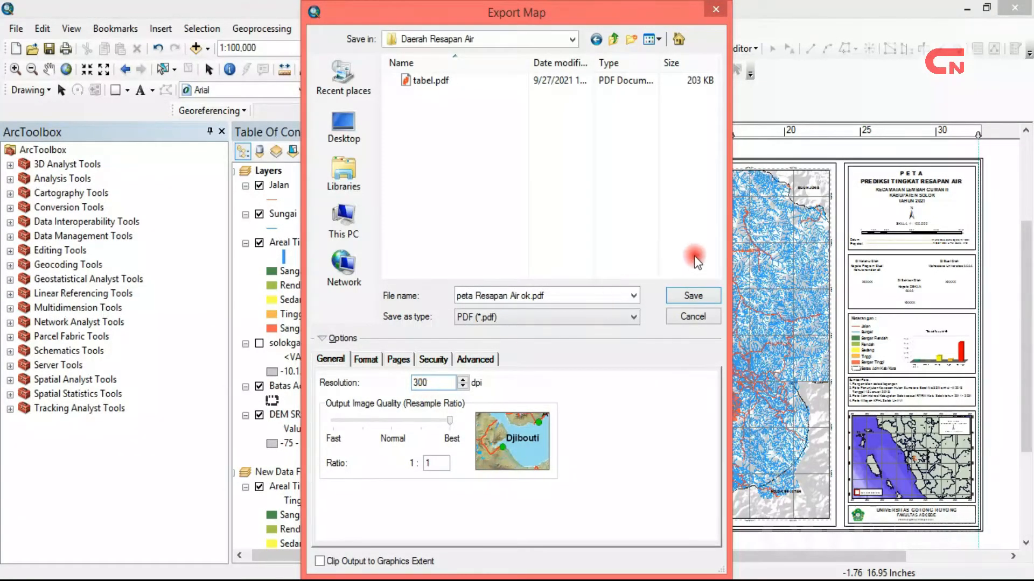
{"action": "left_click", "coordinate": [690, 299]}
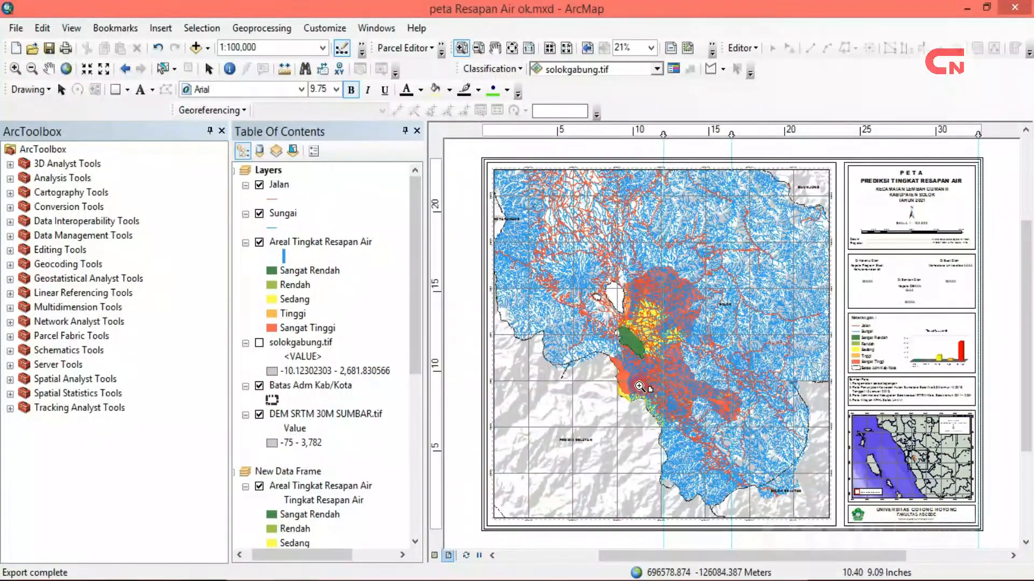
Open peta Resapan Air ok.pdf from the Daerah Resapan Air folder to check the exported map.
{"action": "left_click", "coordinate": [111, 580]}
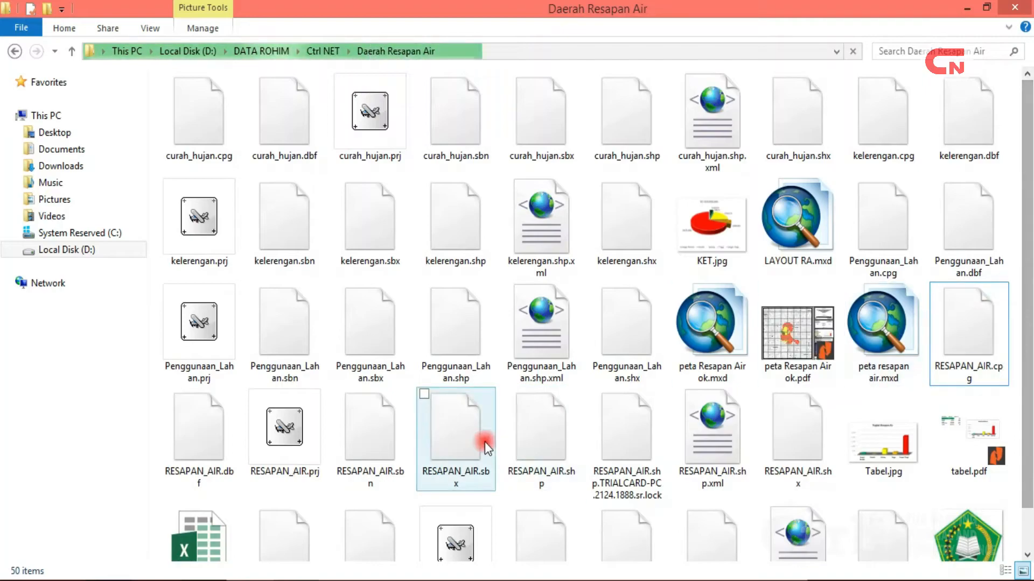
{"action": "left_click", "coordinate": [818, 373]}
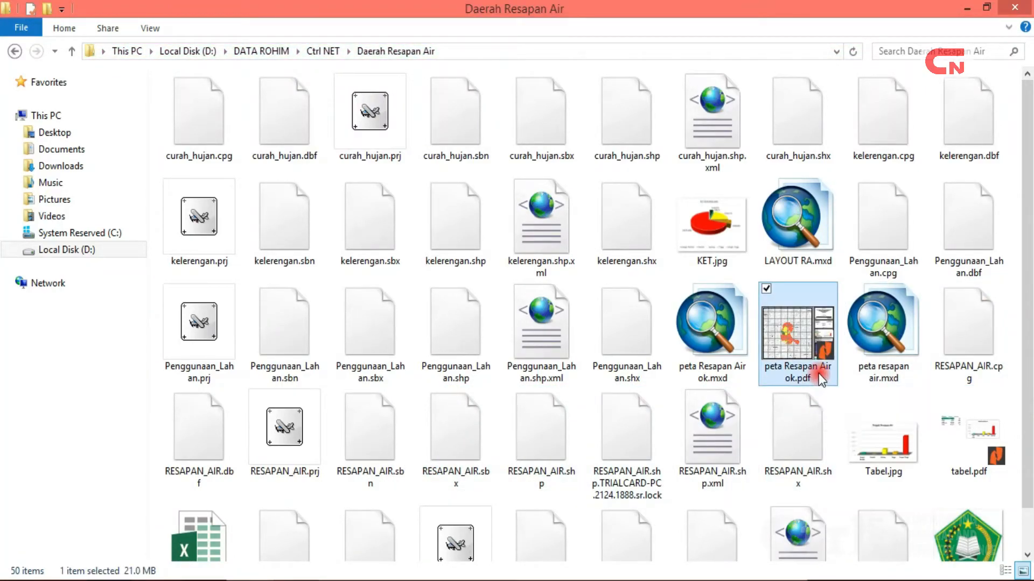
{"action": "double_click", "coordinate": [818, 374]}
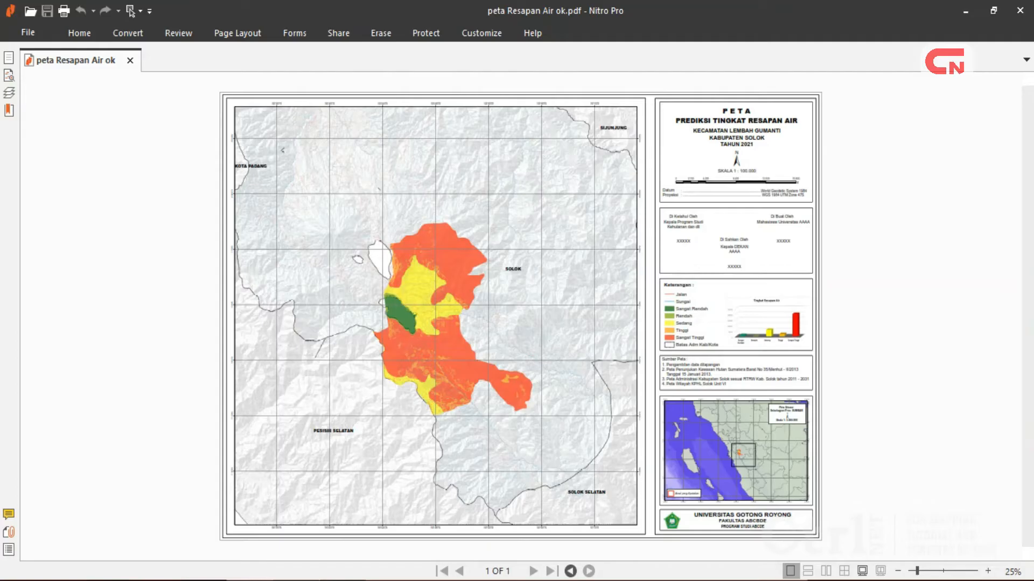
Switch back to ArcMap and start exporting the map to the Daerah Resapan Air folder in JPEG format.
{"action": "left_click", "coordinate": [226, 580]}
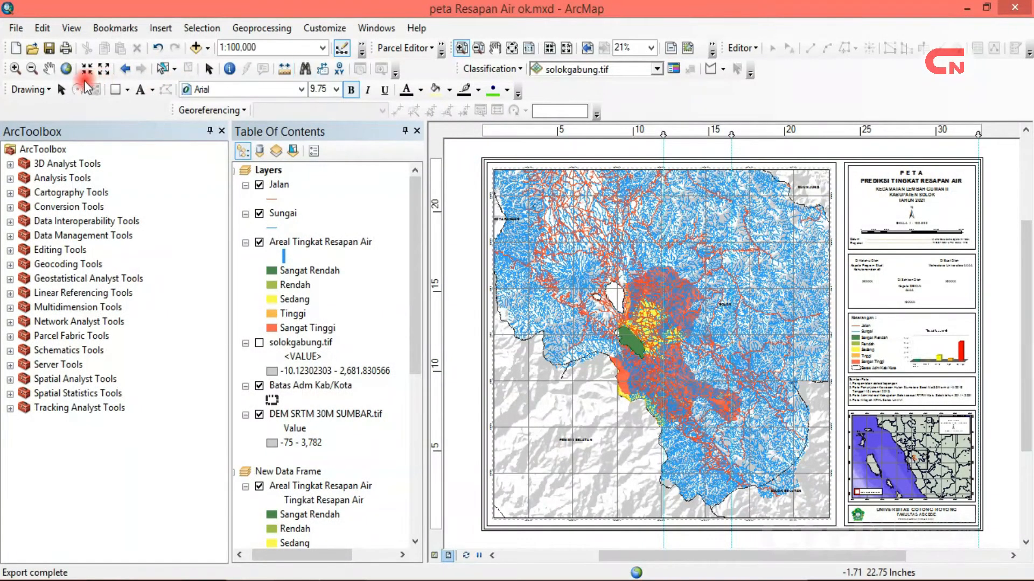
{"action": "left_click", "coordinate": [65, 88]}
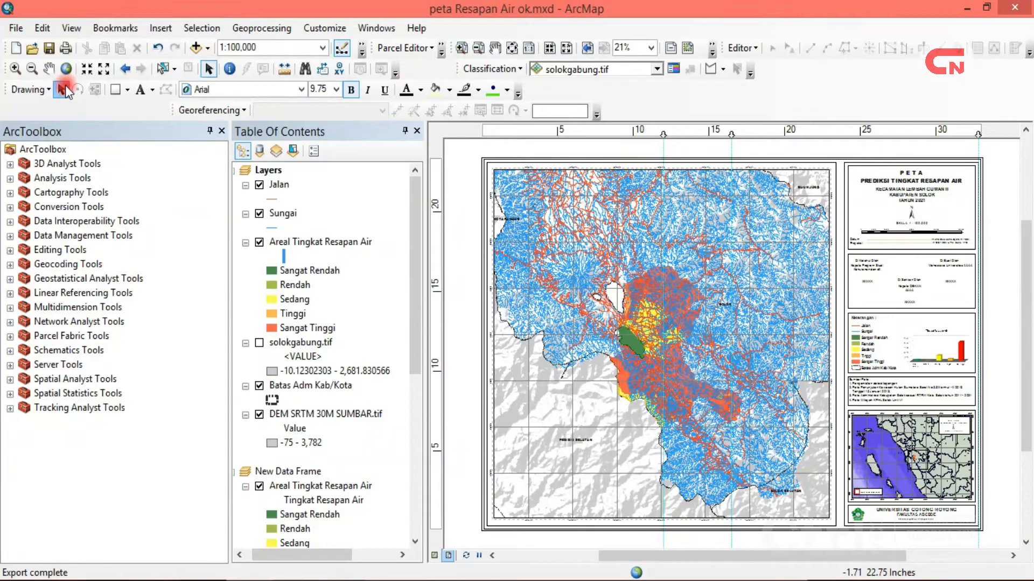
{"action": "left_click", "coordinate": [14, 29]}
{"action": "left_click", "coordinate": [84, 268]}
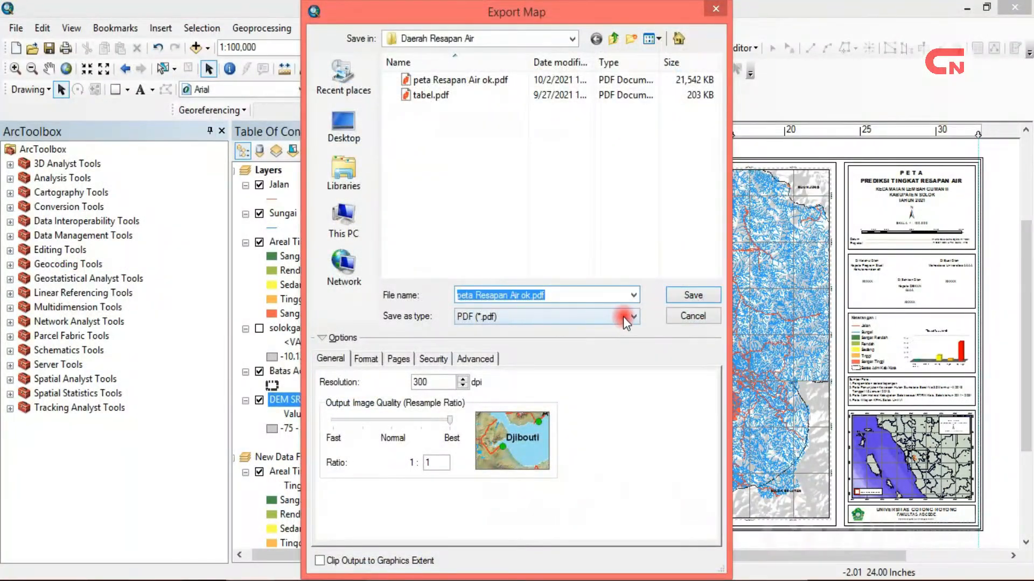
{"action": "left_click", "coordinate": [625, 316]}
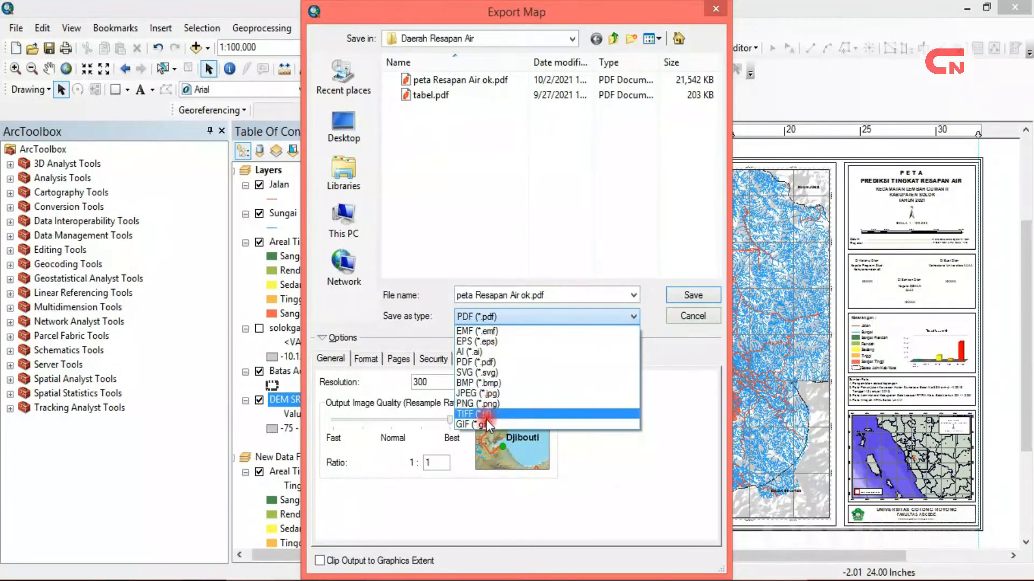
{"action": "left_click", "coordinate": [487, 391]}
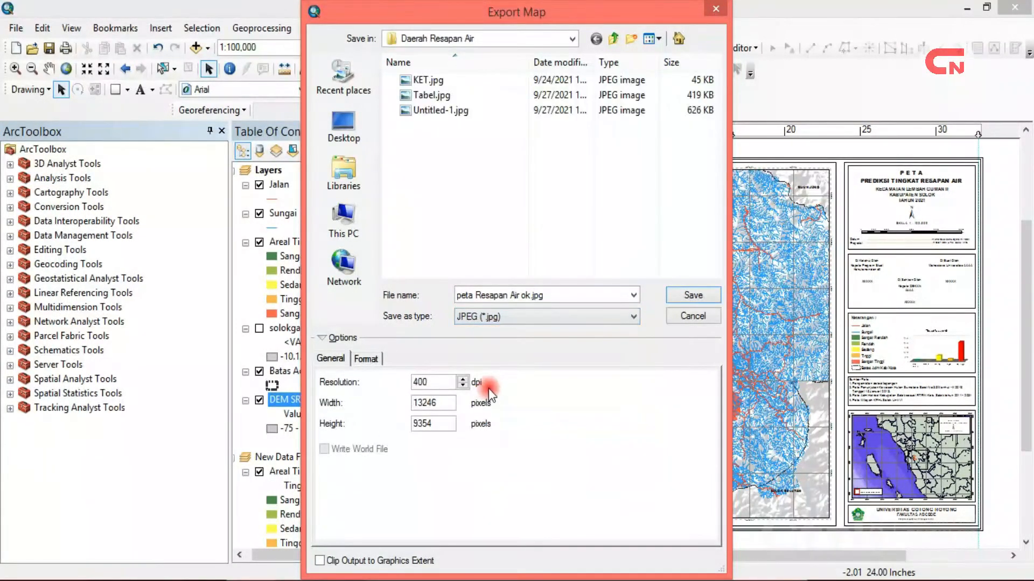
Set the JPEG export resolution to 200 dpi and save the map as peta Resapan Air ok.jpg.
{"action": "left_click", "coordinate": [419, 382]}
{"action": "key", "text": "BackSpace"}
{"action": "type", "text": "2"}
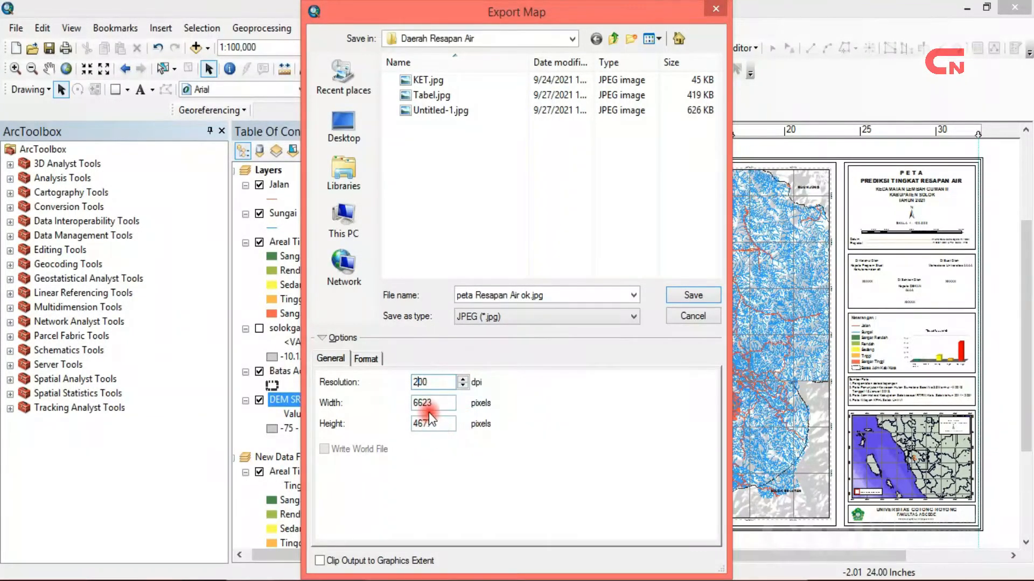
{"action": "left_click", "coordinate": [695, 296]}
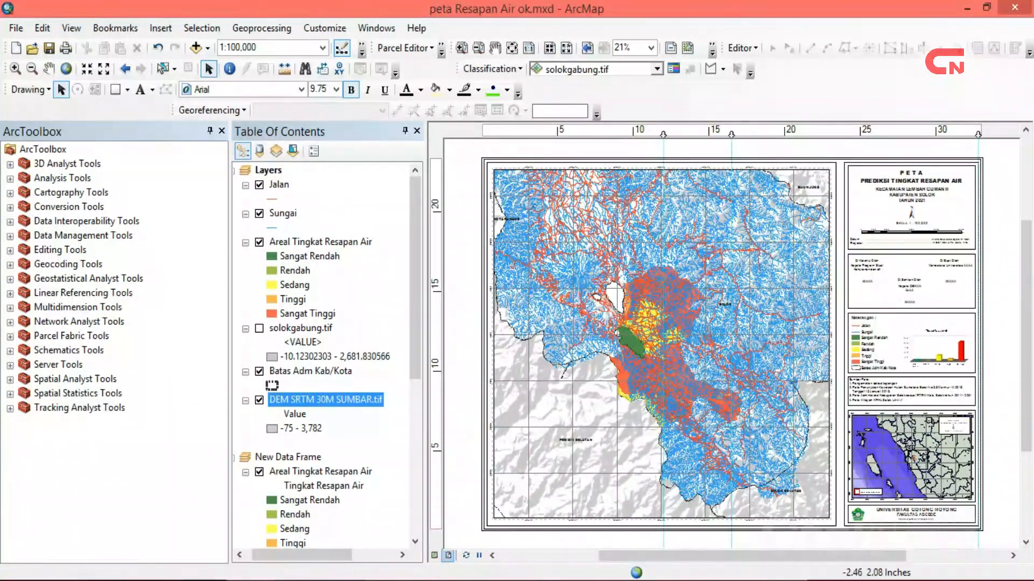
Open peta Resapan Air ok.jpg from the Daerah Resapan Air folder to check the exported image.
{"action": "left_click", "coordinate": [206, 580]}
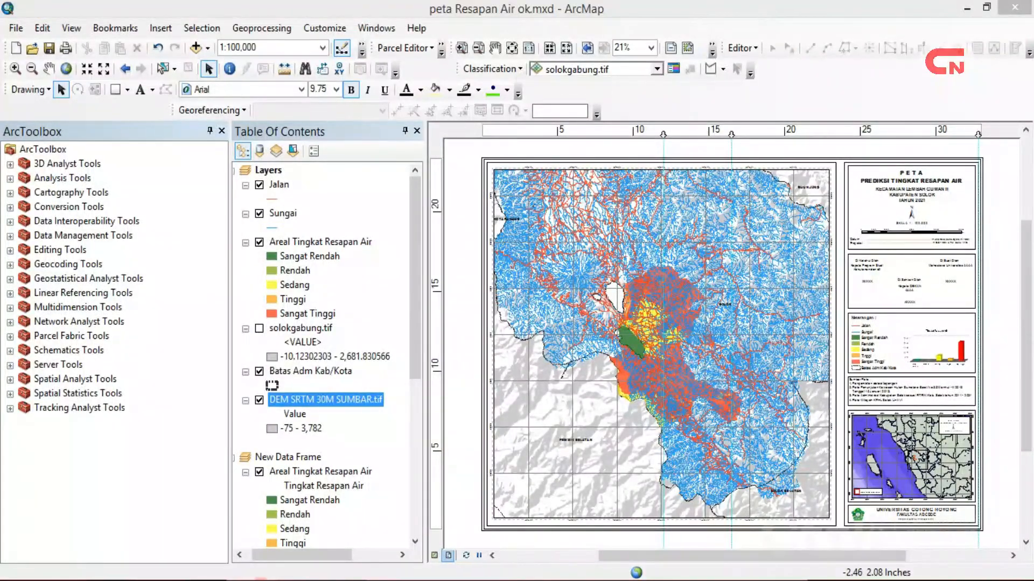
{"action": "left_click", "coordinate": [213, 580]}
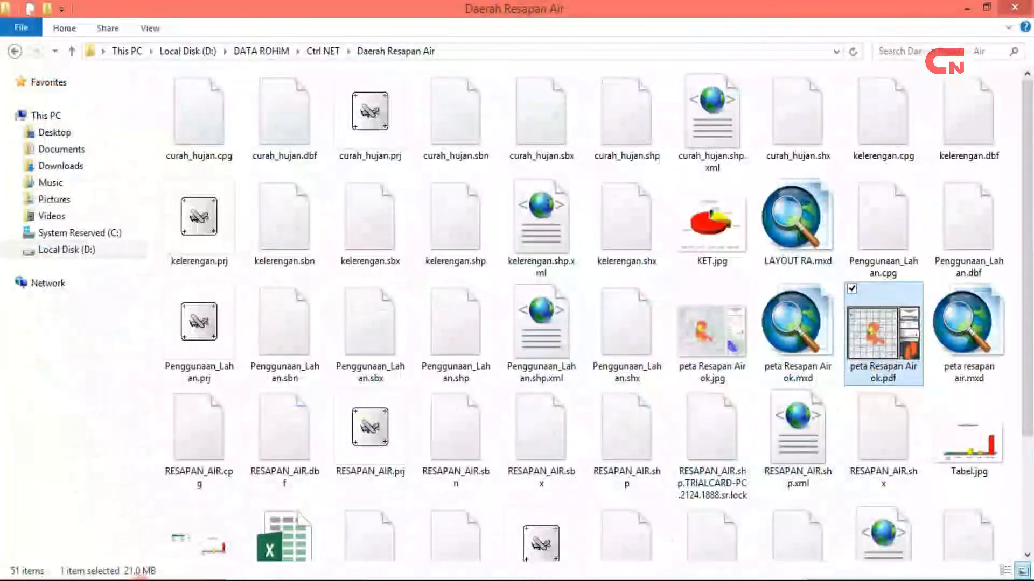
{"action": "double_click", "coordinate": [732, 366]}
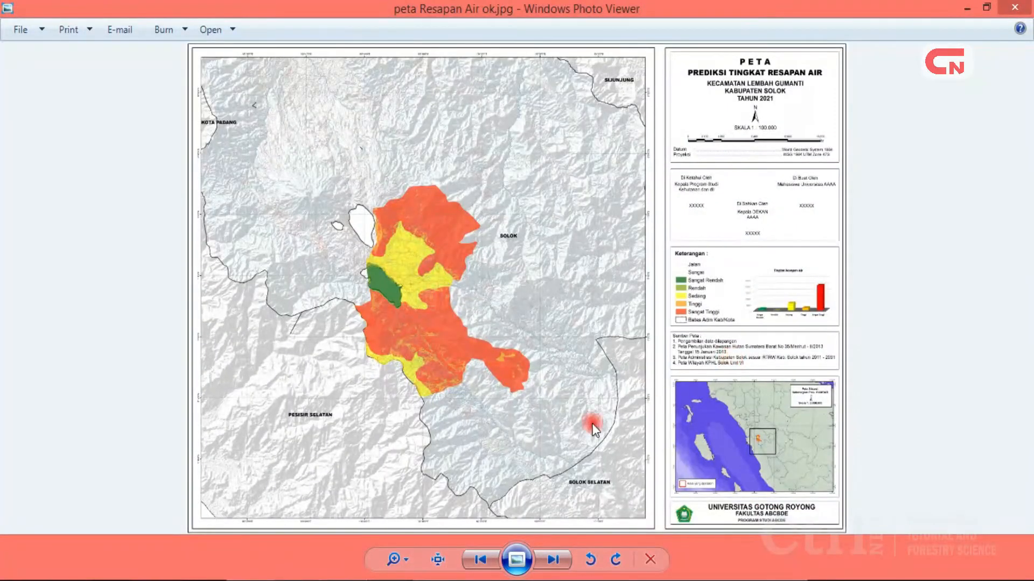
{"action": "mouse_move", "coordinate": [408, 557]}
{"action": "left_mouse_down"}
{"action": "mouse_move", "coordinate": [412, 535]}
{"action": "mouse_move", "coordinate": [409, 558]}
{"action": "left_mouse_up"}
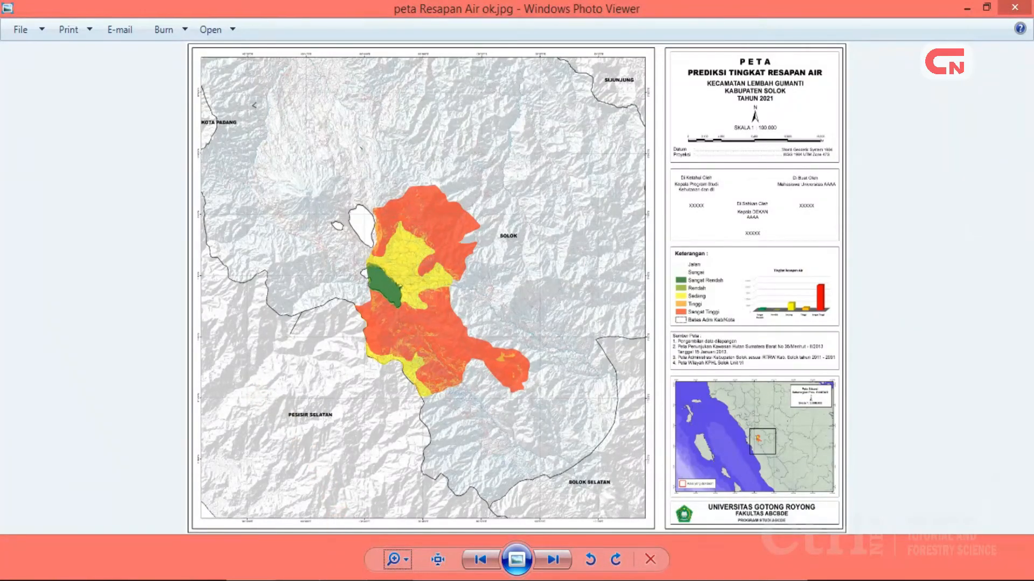
{"action": "left_click", "coordinate": [341, 522]}
Look at the paper sizes offered for printing the map image, cancel without printing and return to ArcMap.
{"action": "key", "text": "ctrl+p"}
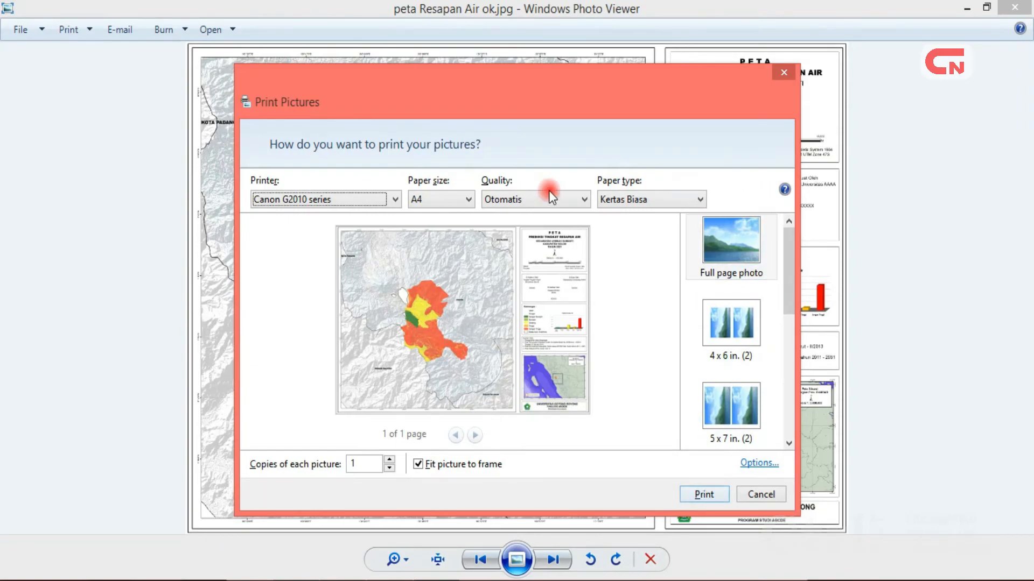
{"action": "left_click", "coordinate": [471, 199]}
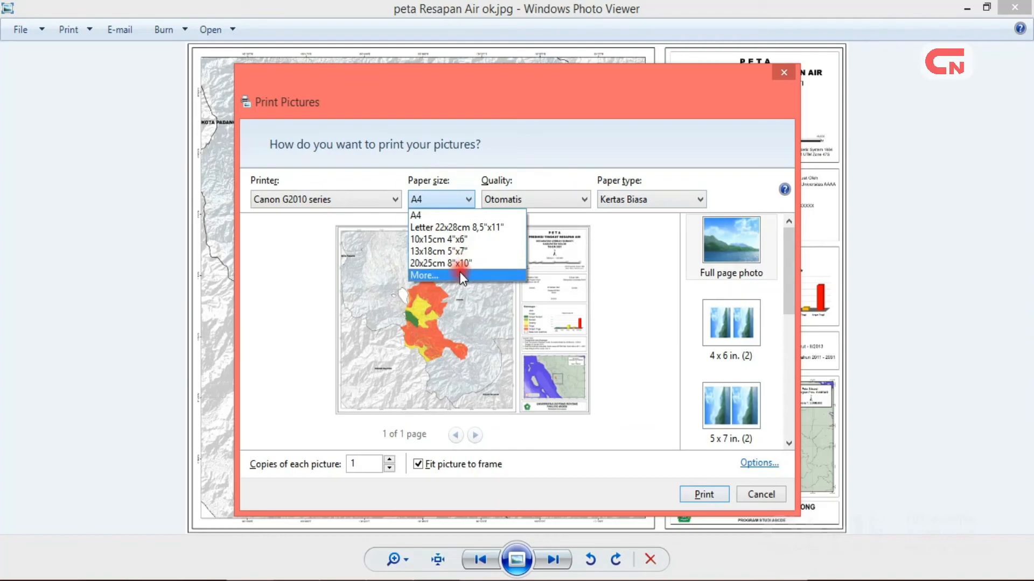
{"action": "left_click", "coordinate": [663, 453]}
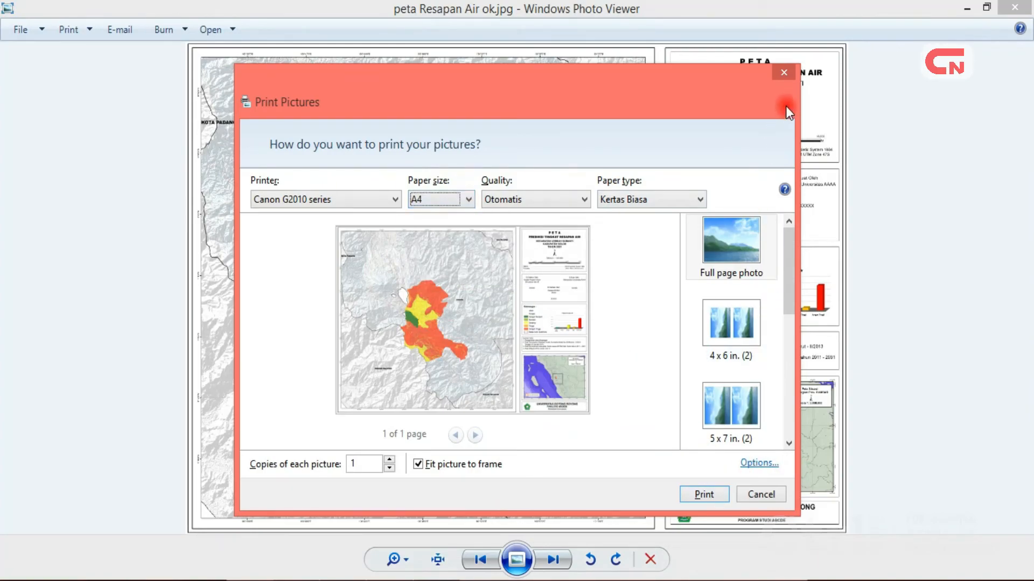
{"action": "left_click", "coordinate": [785, 77]}
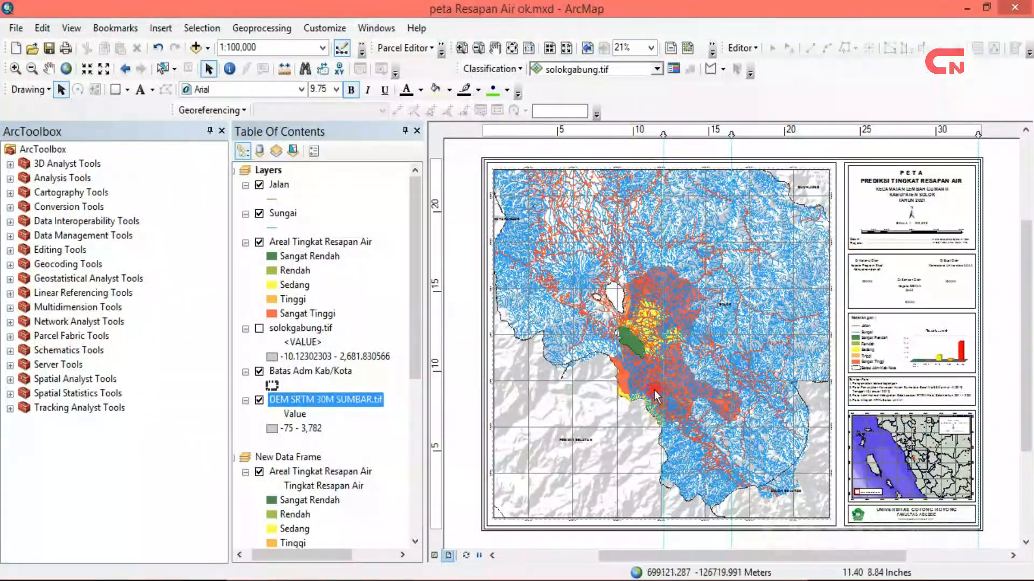
{"action": "left_click", "coordinate": [464, 399]}
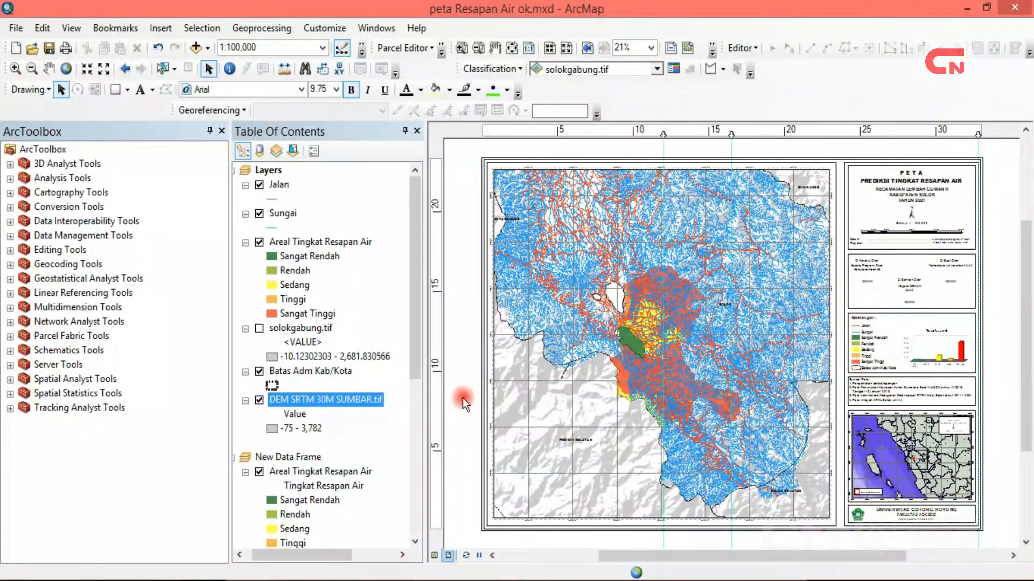